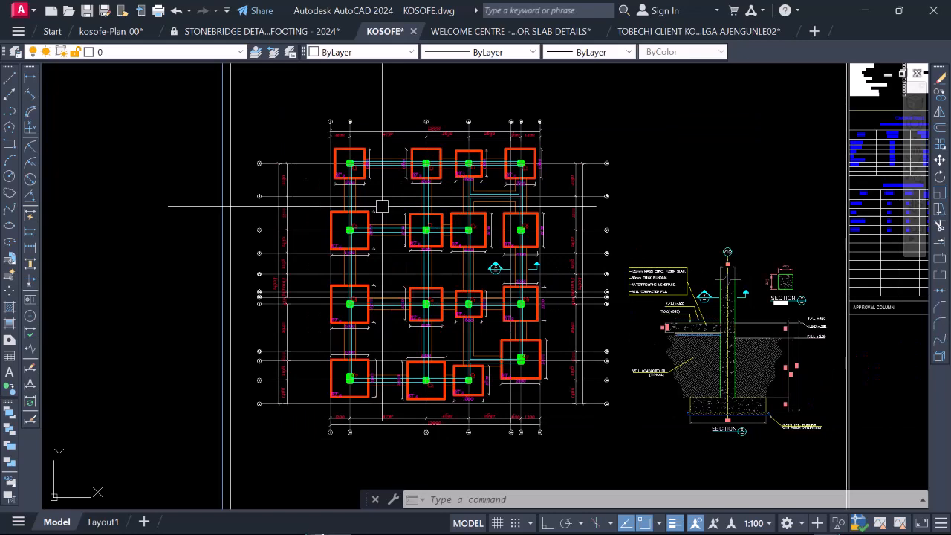
Step: Examine the foundation plan, the column footing section and the sheet of base details in the KOSOFE drawing
scroll(349, 154, up, 4)
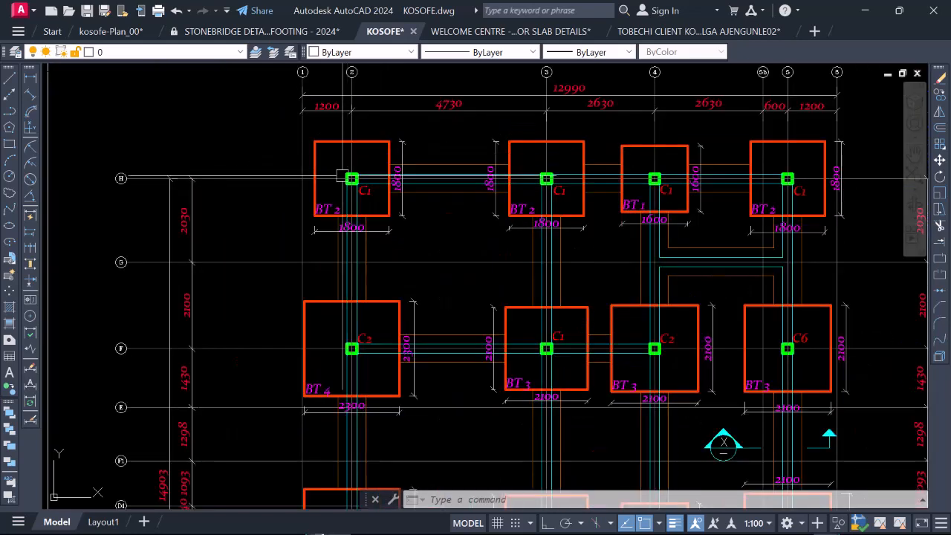
scroll(357, 172, down, 4)
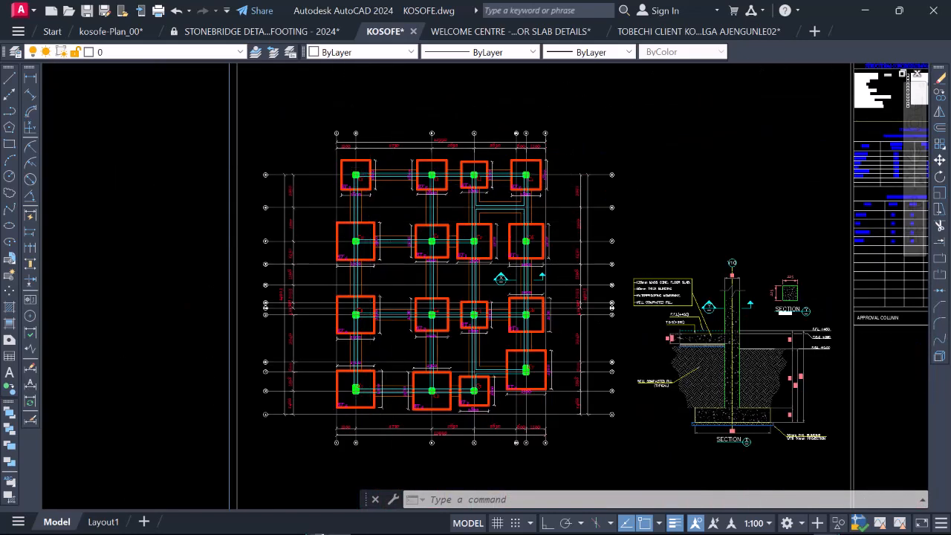
scroll(765, 384, down, 3)
scroll(518, 289, up, 6)
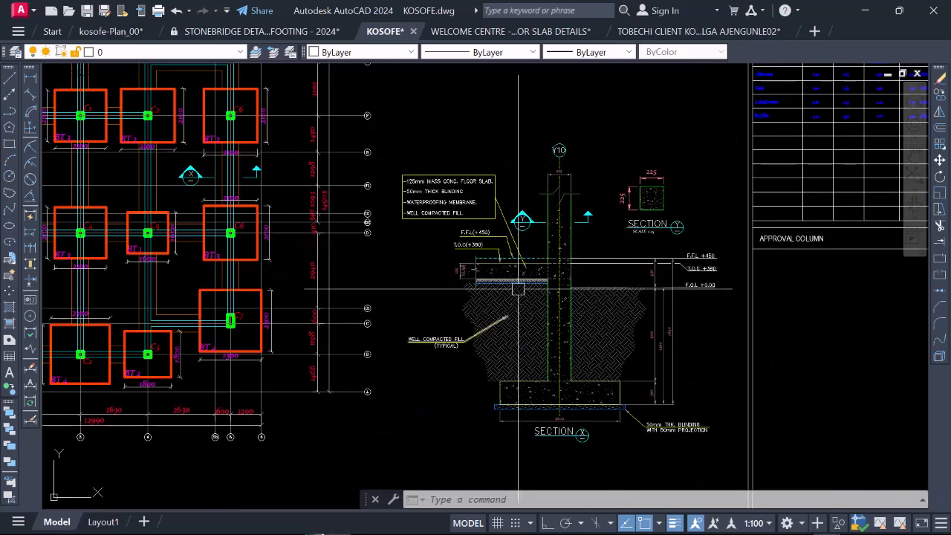
scroll(515, 327, down, 6)
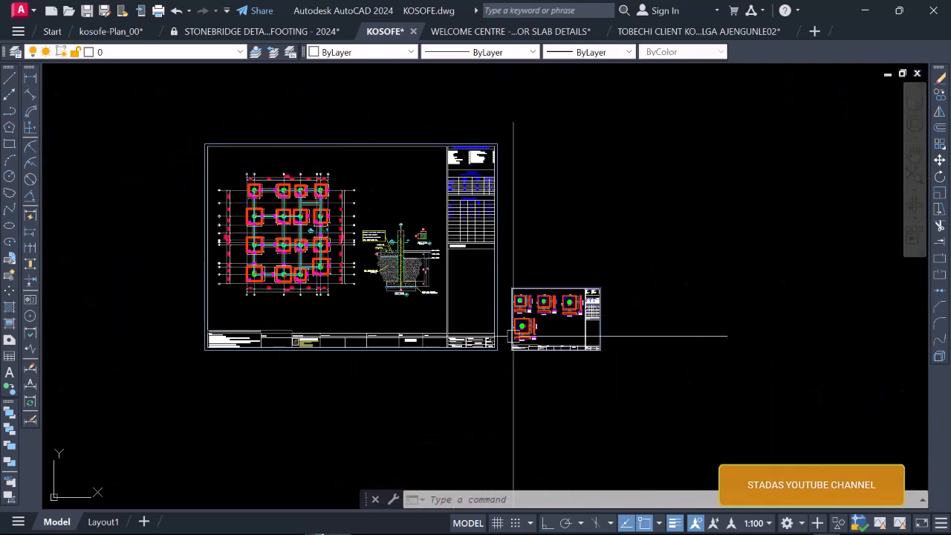
scroll(513, 336, up, 8)
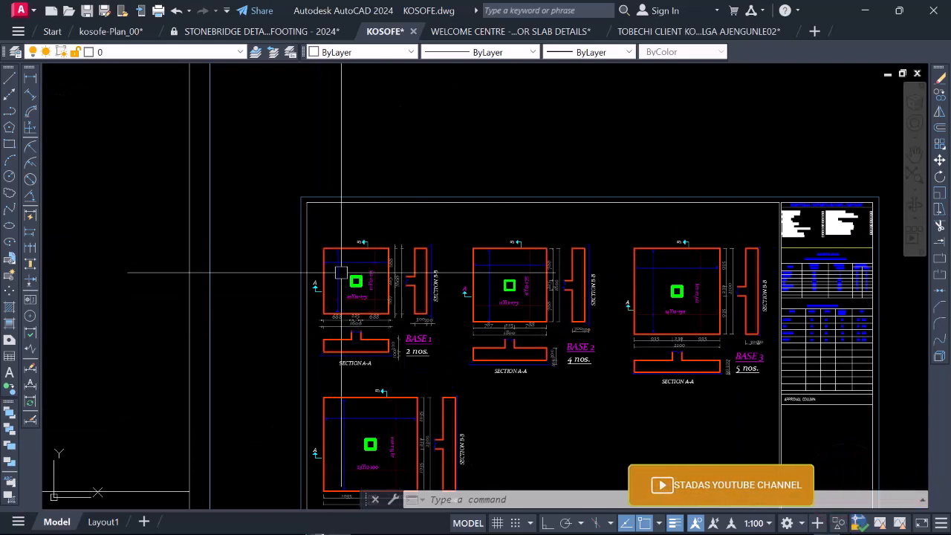
scroll(493, 305, down, 2)
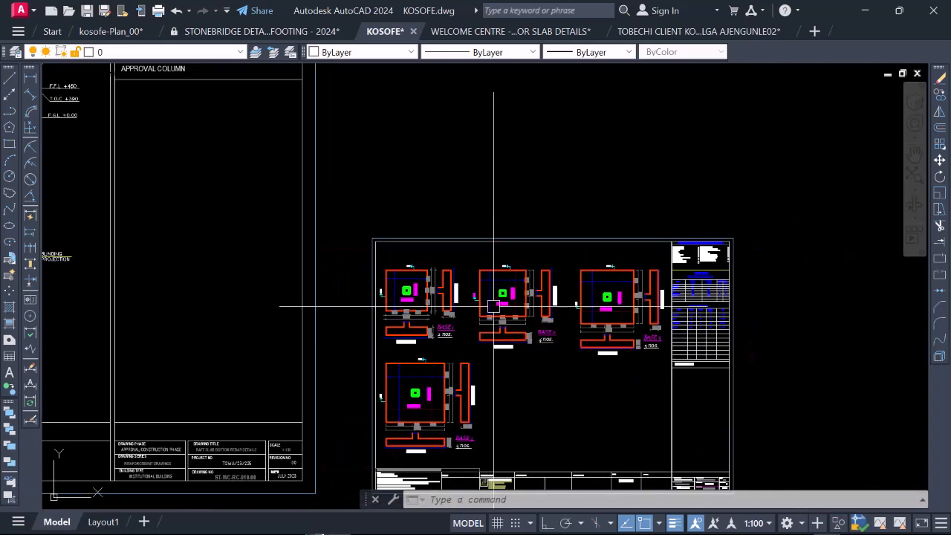
scroll(494, 305, down, 4)
scroll(144, 198, up, 3)
scroll(416, 261, down, 4)
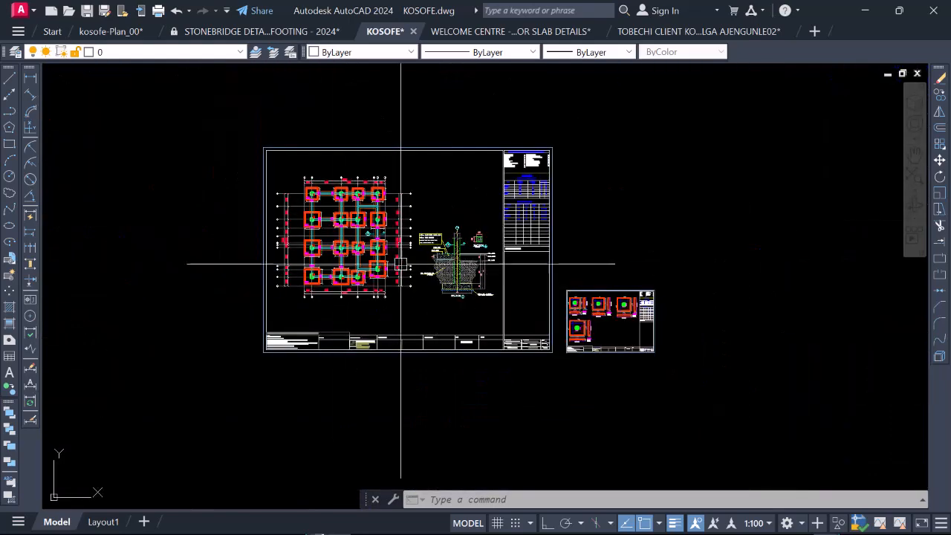
scroll(331, 201, up, 4)
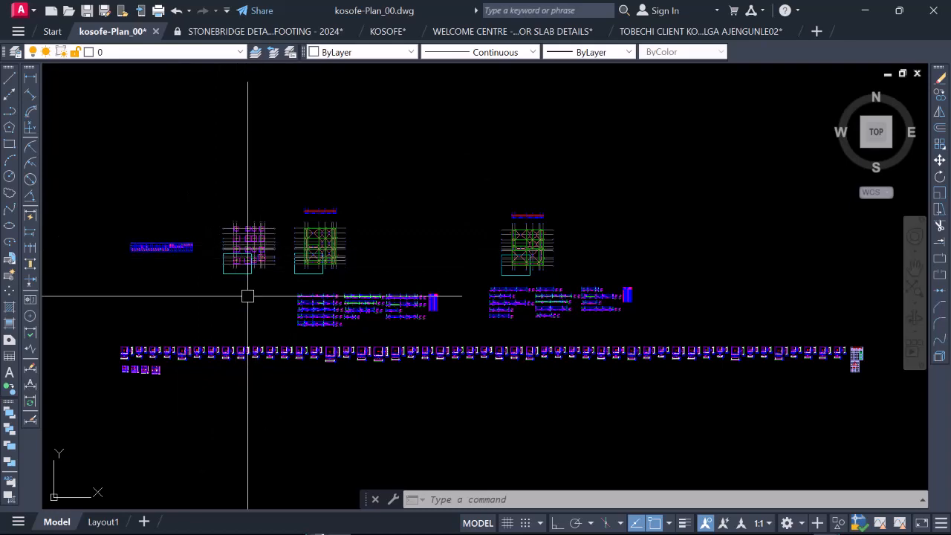
Step: Switch to the kosofe-Plan_00 drawing and examine its footing layout beside the slab and beam plan
scroll(236, 261, up, 5)
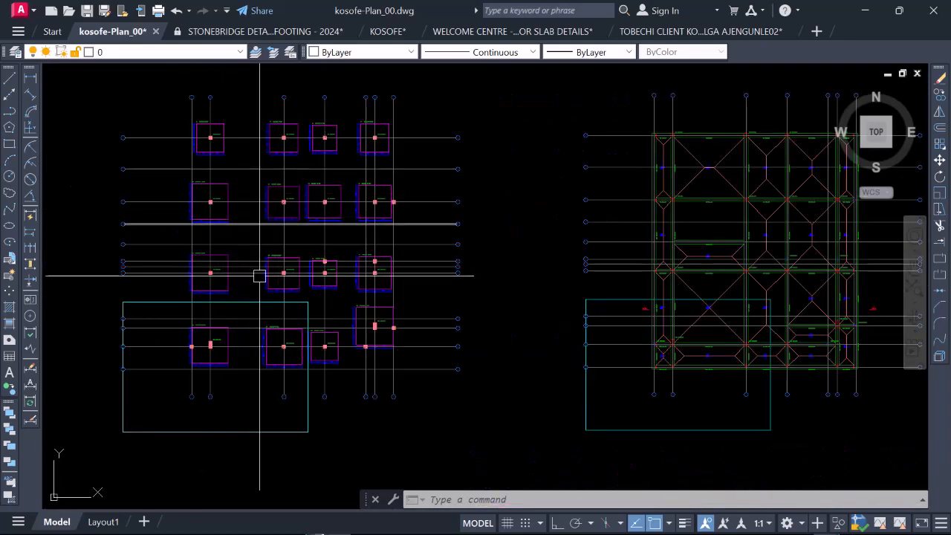
scroll(339, 215, down, 2)
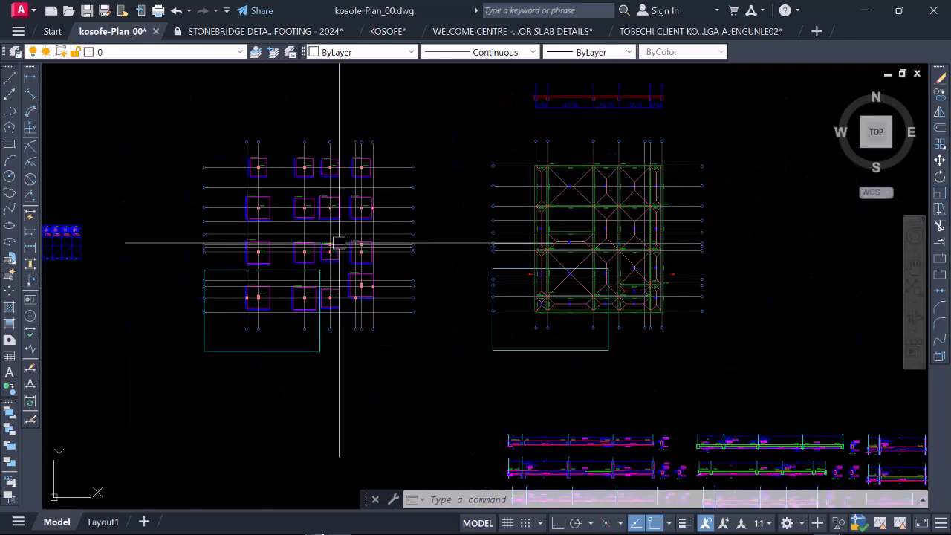
scroll(274, 177, up, 2)
scroll(276, 145, up, 2)
scroll(286, 150, down, 2)
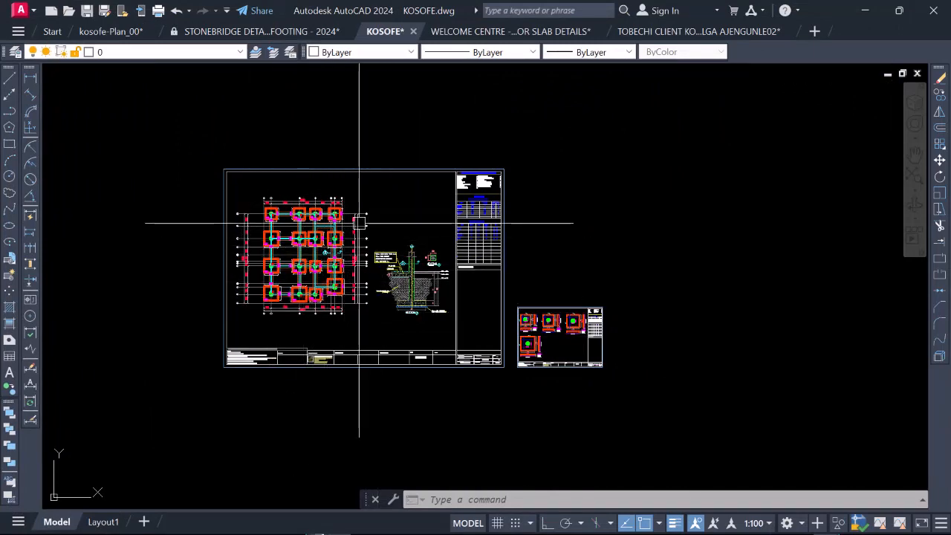
Step: Return to the KOSOFE drawing and review the foundation layout against the typical section and the base details sheet
scroll(388, 261, up, 4)
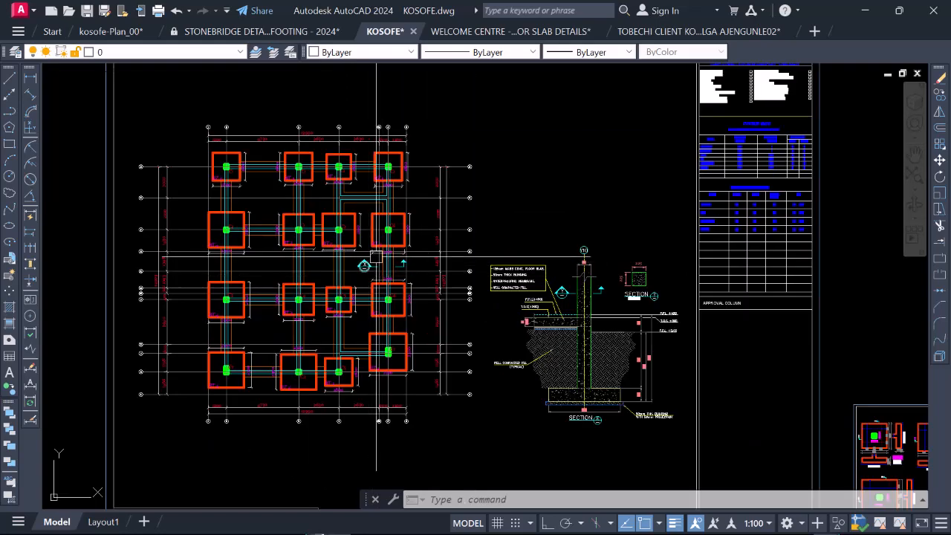
scroll(419, 273, down, 2)
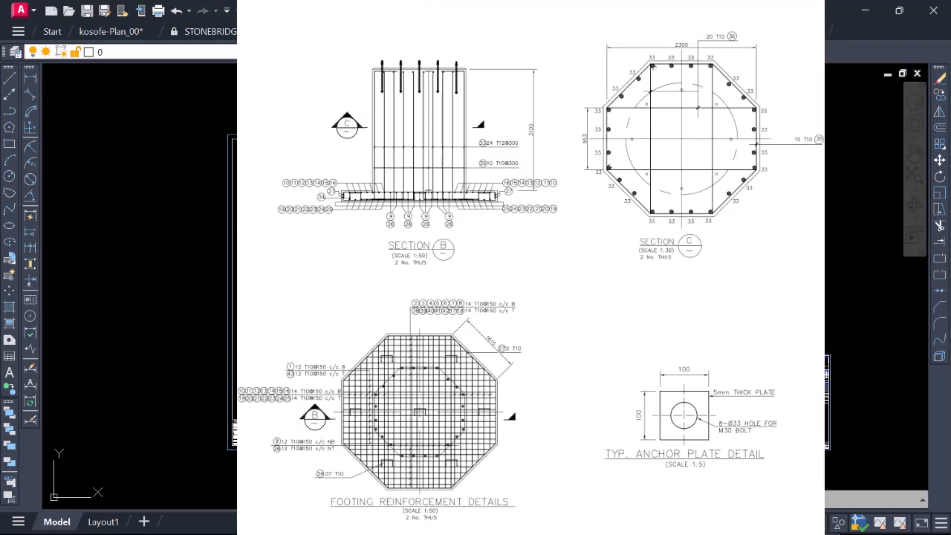
scroll(335, 288, down, 5)
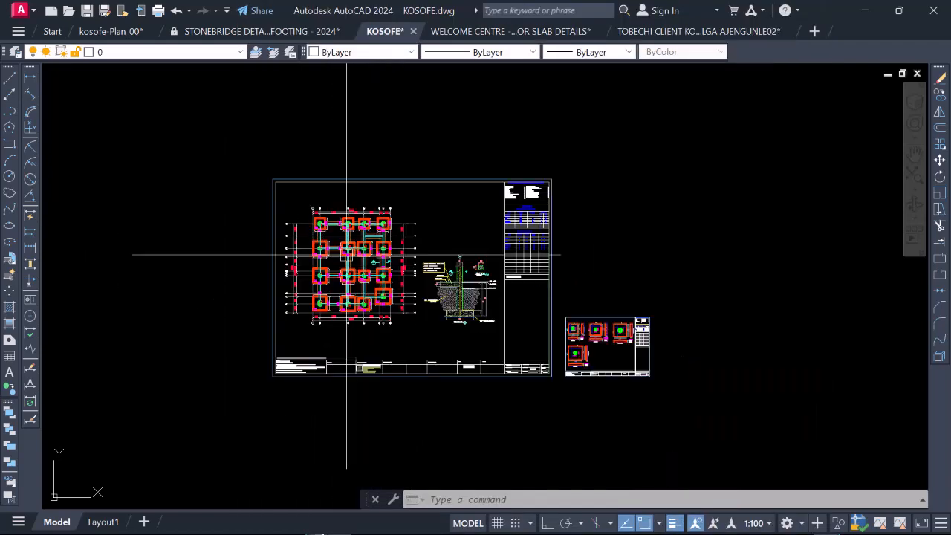
scroll(376, 266, up, 5)
scroll(643, 335, down, 3)
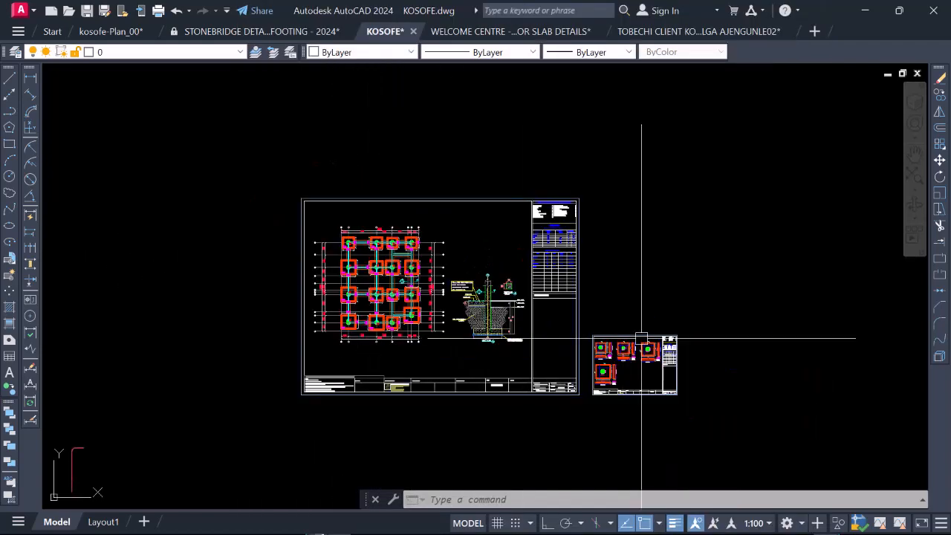
scroll(609, 365, up, 6)
scroll(616, 350, down, 6)
scroll(394, 245, up, 4)
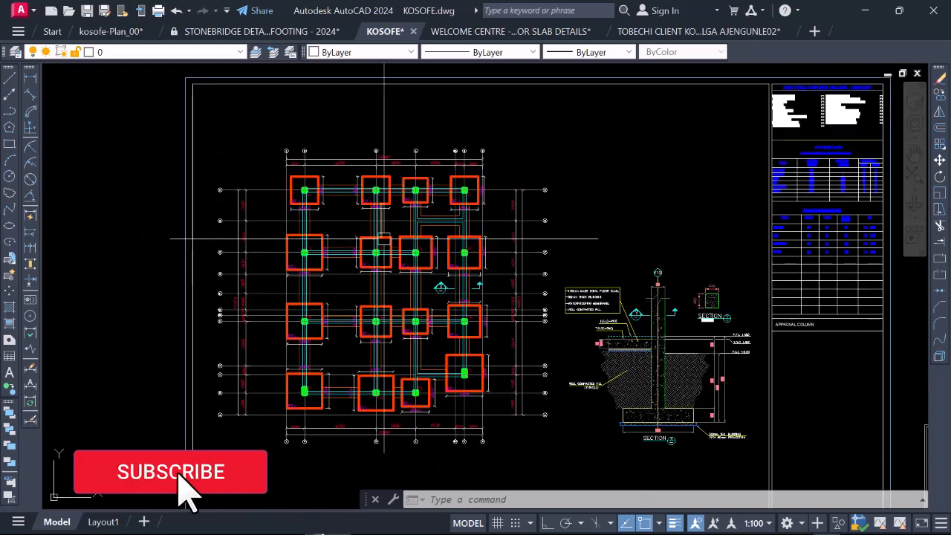
scroll(448, 235, down, 4)
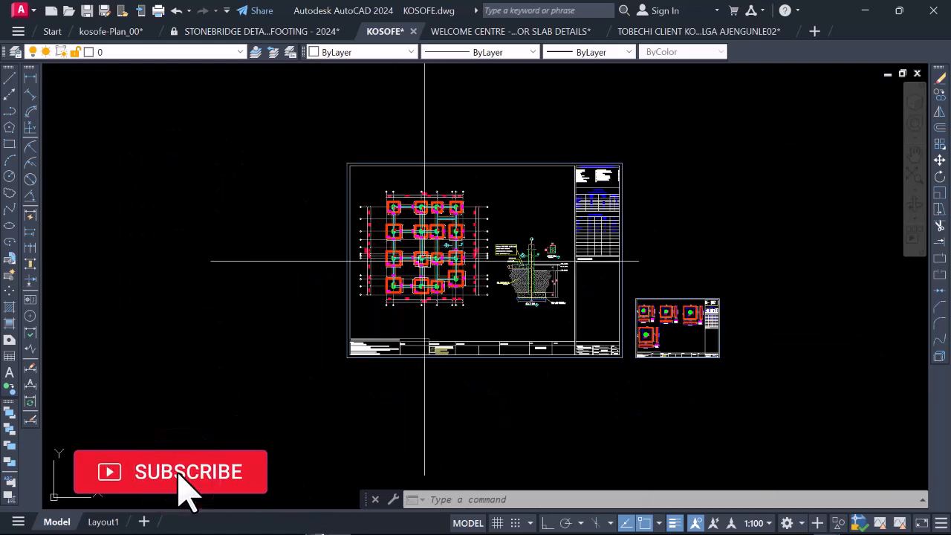
scroll(428, 232, up, 2)
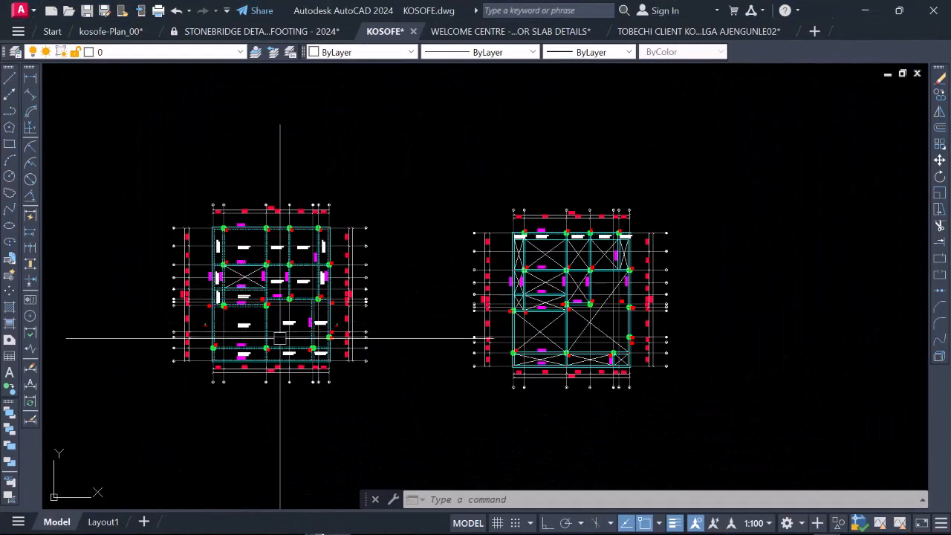
Step: Examine the two floor framing layouts in the KOSOFE drawing, comparing their beams, columns, slab panels and voids
scroll(229, 282, up, 5)
scroll(287, 280, down, 5)
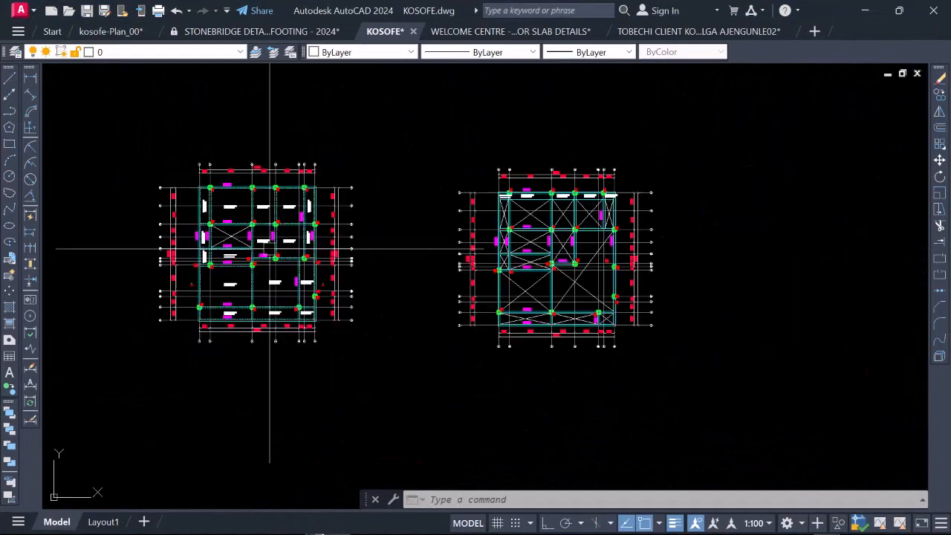
scroll(607, 251, up, 4)
scroll(622, 272, down, 5)
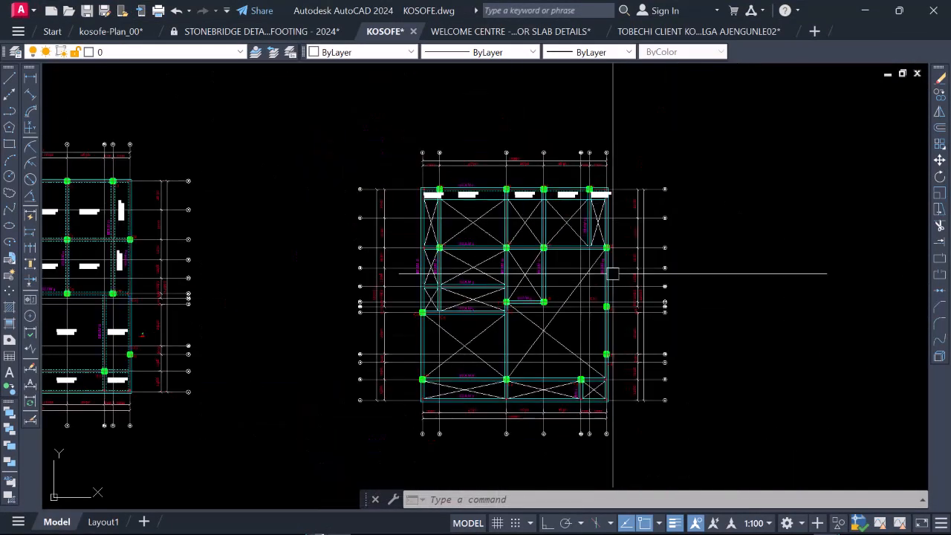
scroll(193, 294, up, 4)
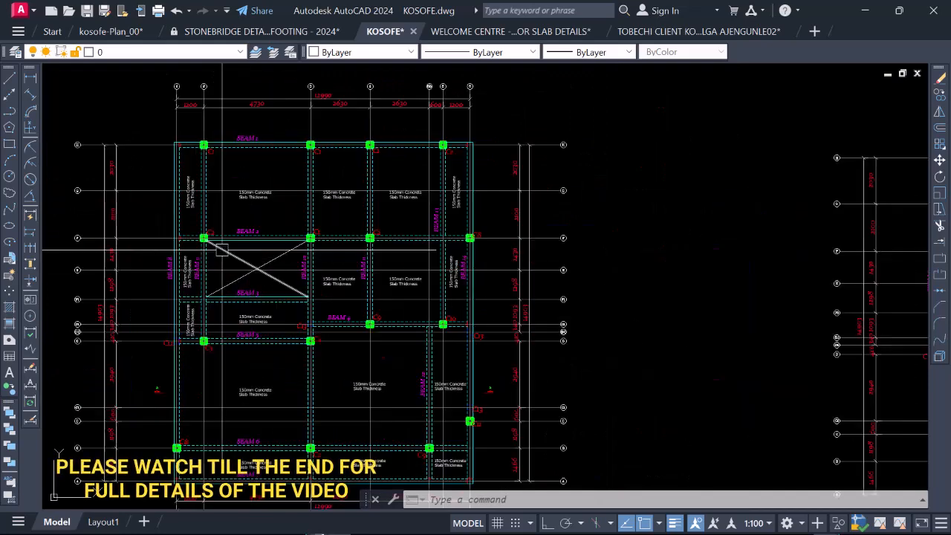
scroll(373, 231, down, 3)
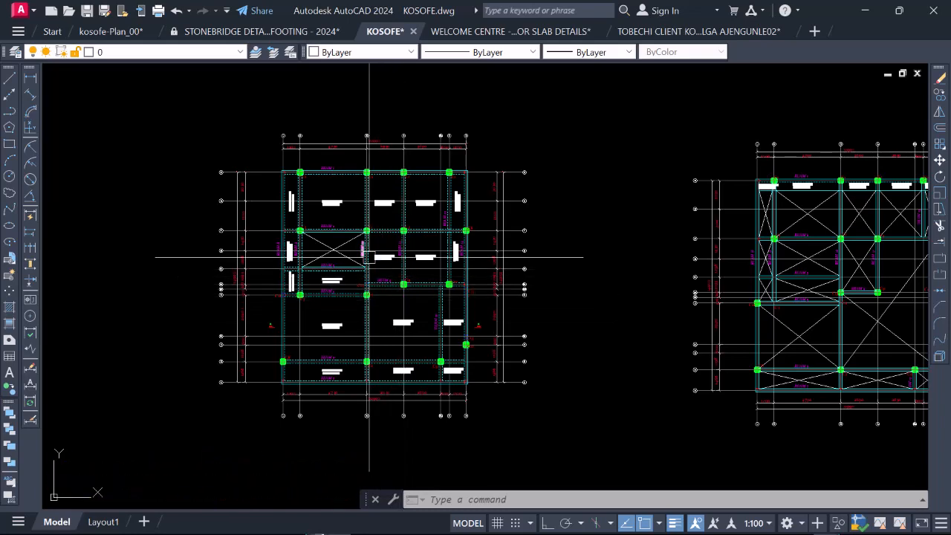
scroll(438, 233, down, 2)
scroll(416, 264, up, 2)
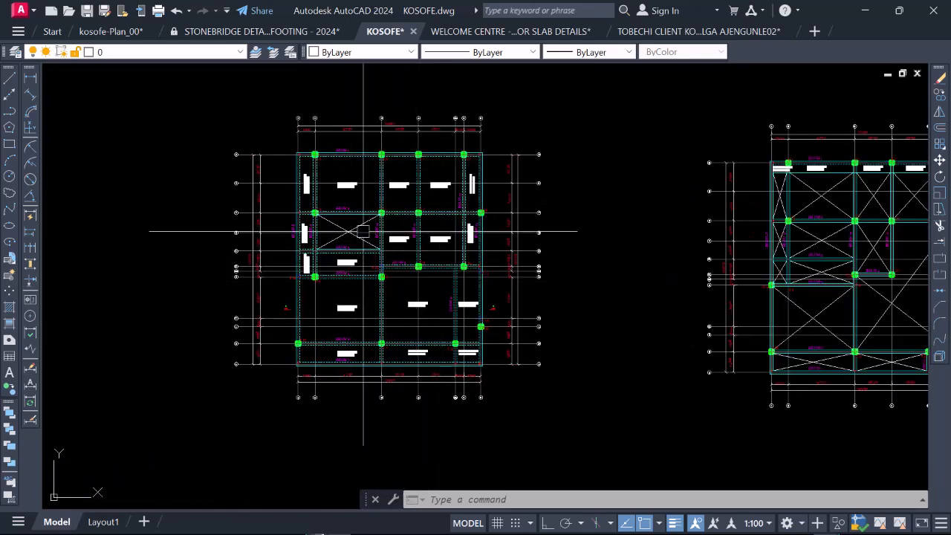
scroll(339, 260, down, 2)
scroll(653, 245, up, 4)
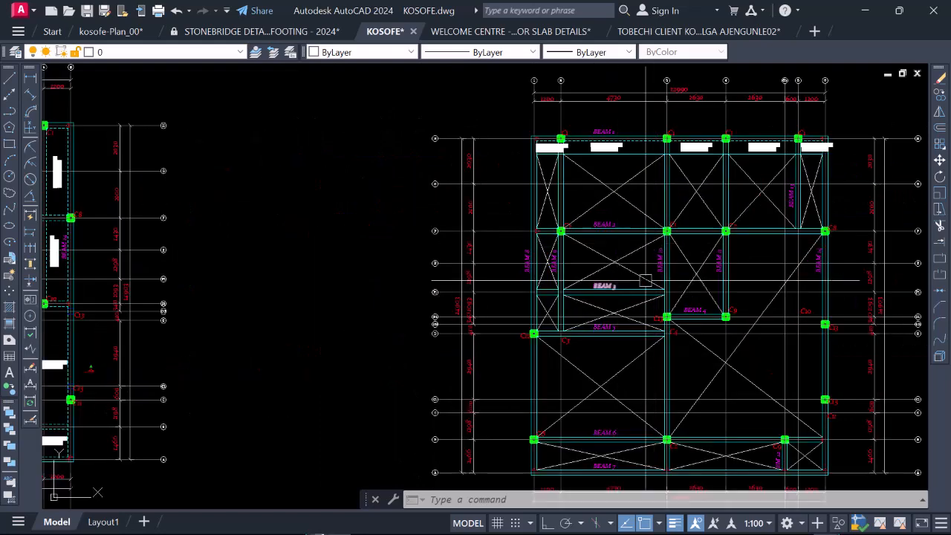
scroll(673, 255, down, 2)
scroll(676, 241, down, 2)
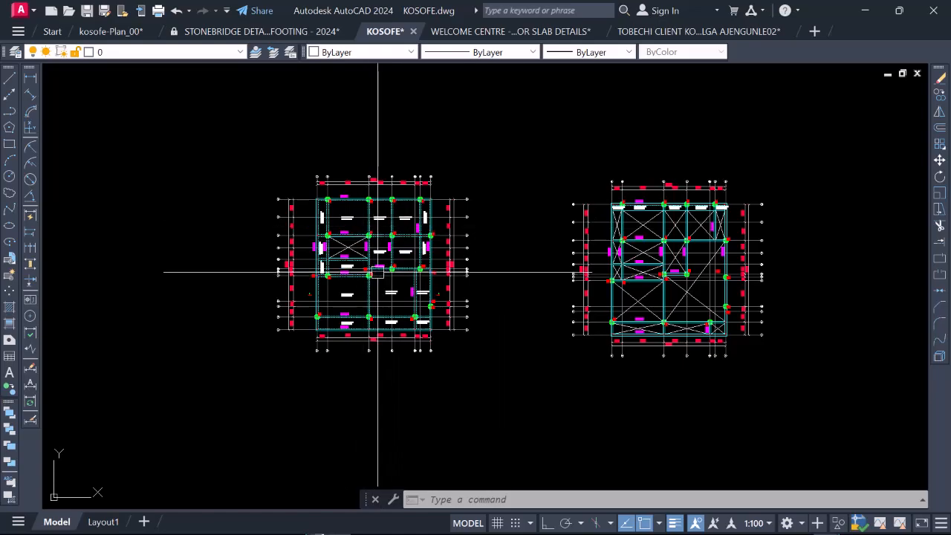
scroll(384, 261, up, 2)
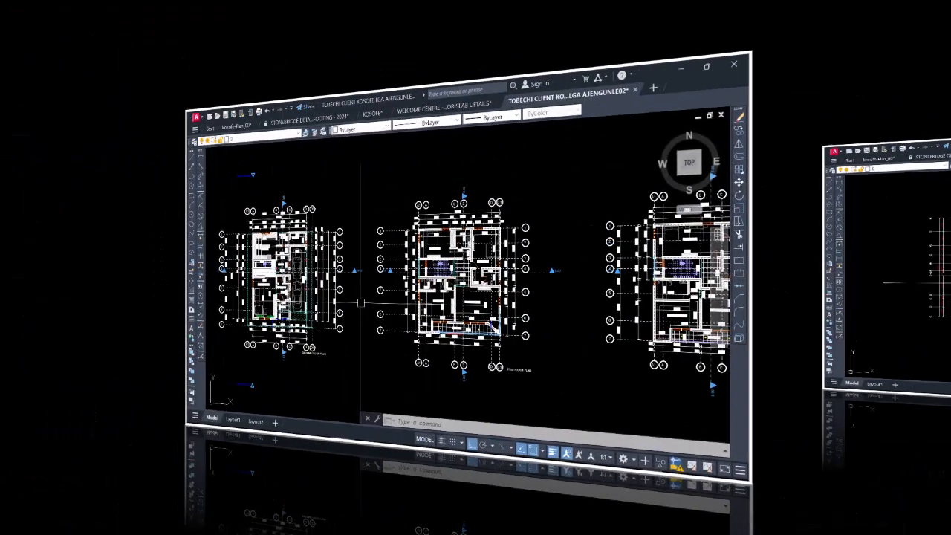
Step: Switch to the TOBECHI CLIENT architectural drawing and study the room layouts and dimensions of the ground and first floor plans
scroll(223, 282, down, 5)
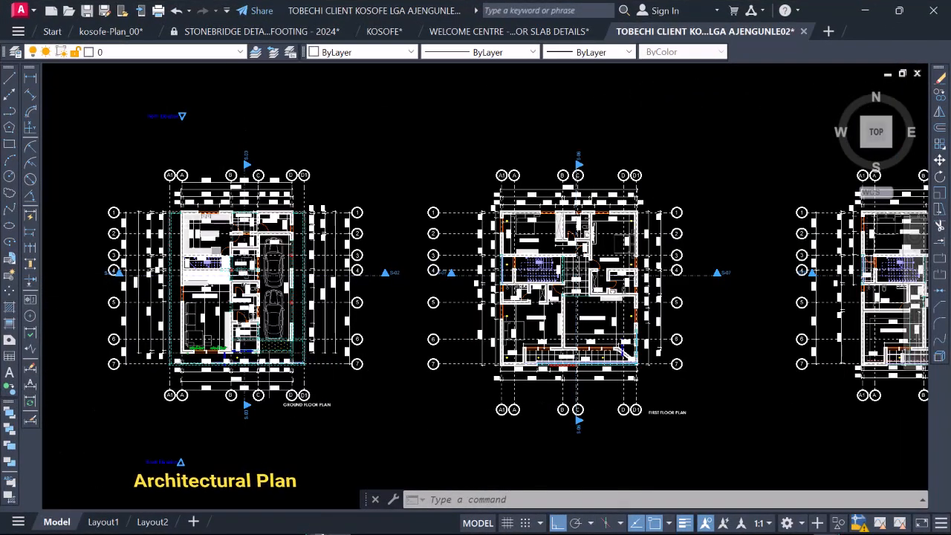
scroll(654, 412, up, 4)
scroll(653, 417, down, 4)
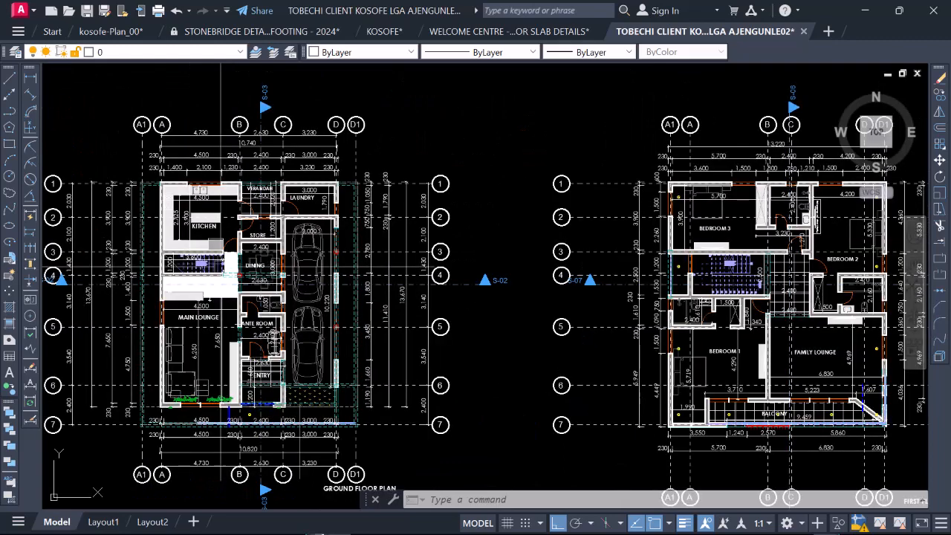
scroll(235, 285, up, 2)
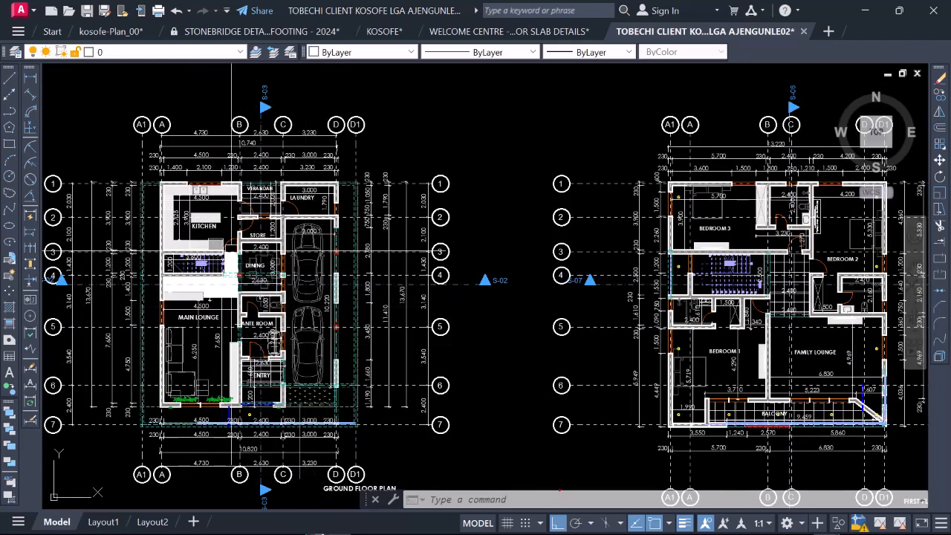
scroll(252, 282, down, 3)
scroll(254, 259, up, 3)
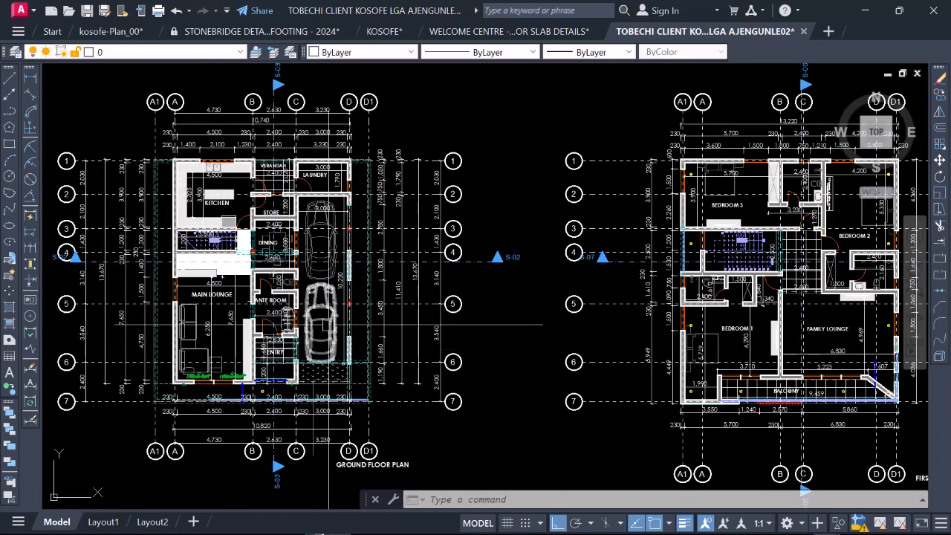
scroll(212, 315, down, 2)
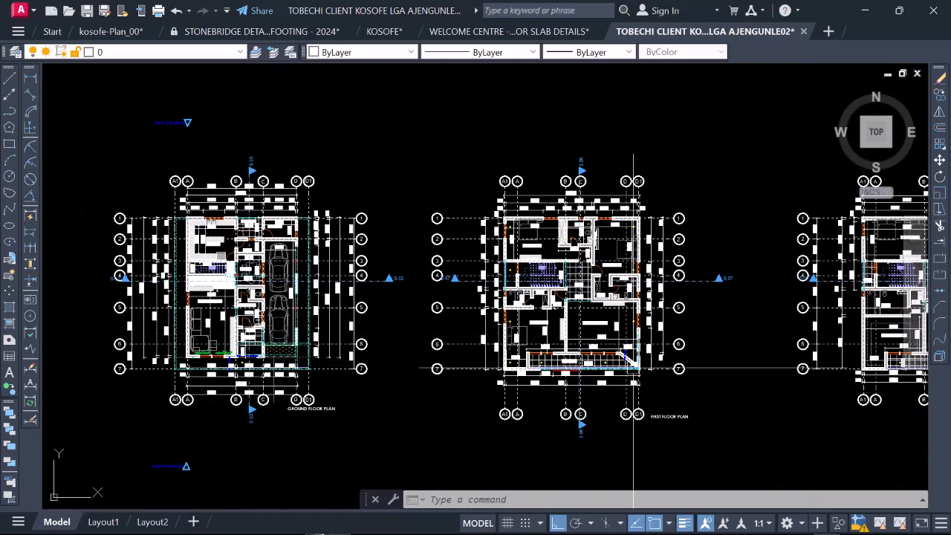
scroll(633, 368, up, 4)
scroll(580, 375, down, 4)
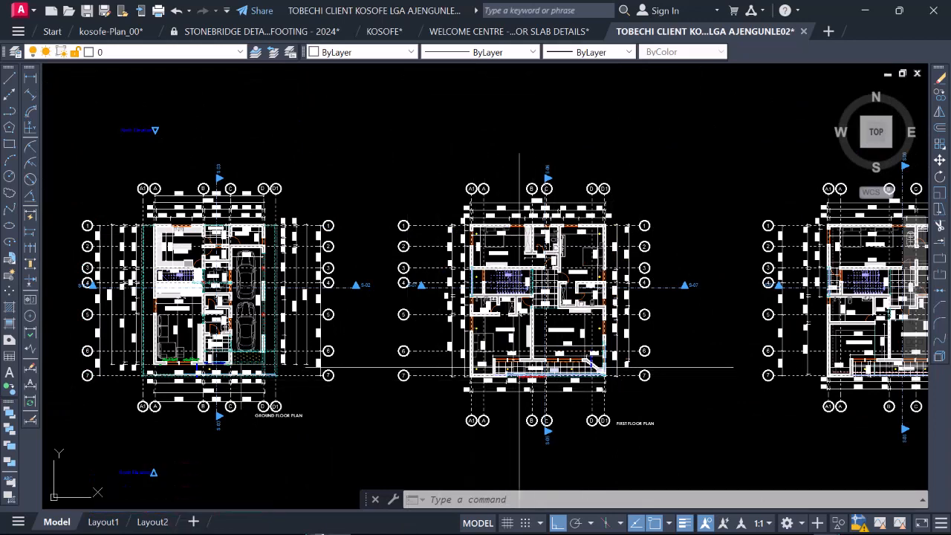
scroll(519, 367, up, 2)
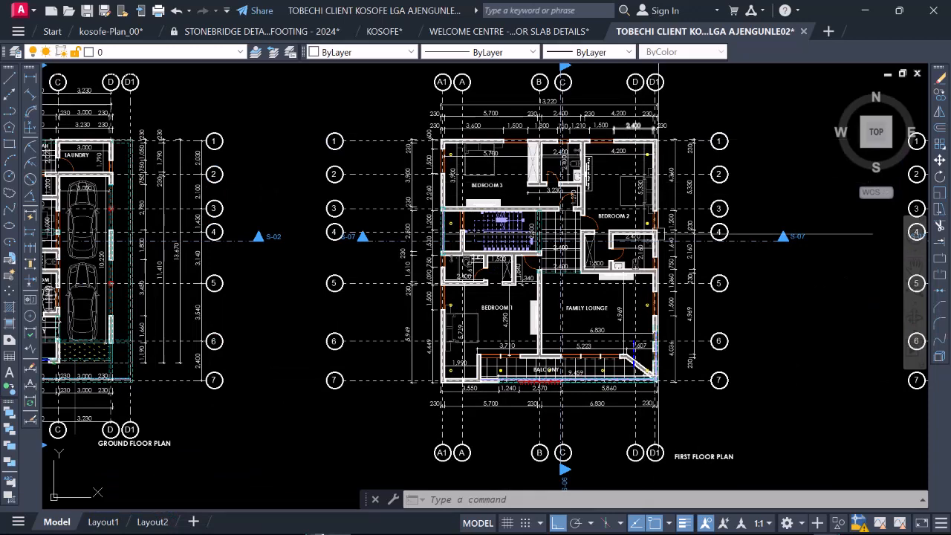
scroll(664, 296, down, 2)
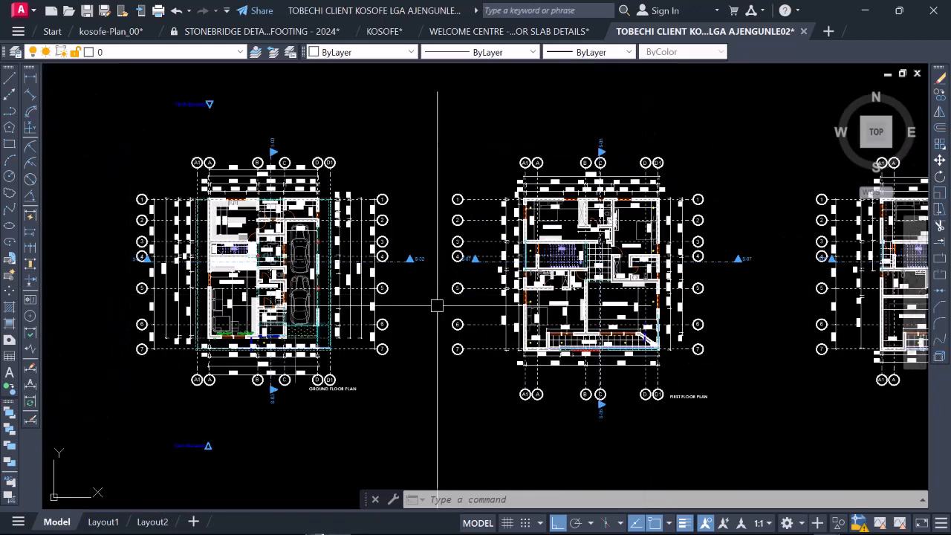
scroll(304, 219, up, 2)
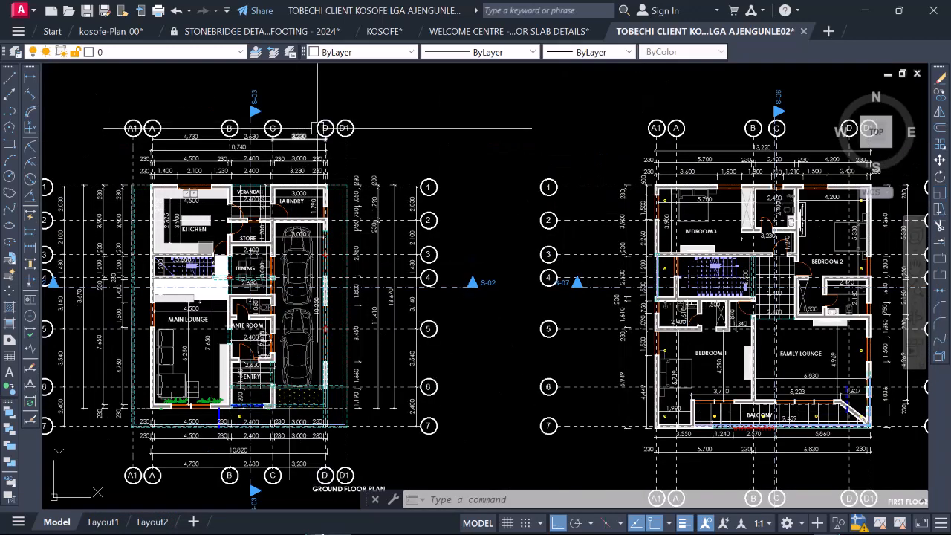
Step: Compare the ground and first floor plans along gridlines A1 to D1, examining how their walls and outer edges line up
scroll(318, 128, down, 2)
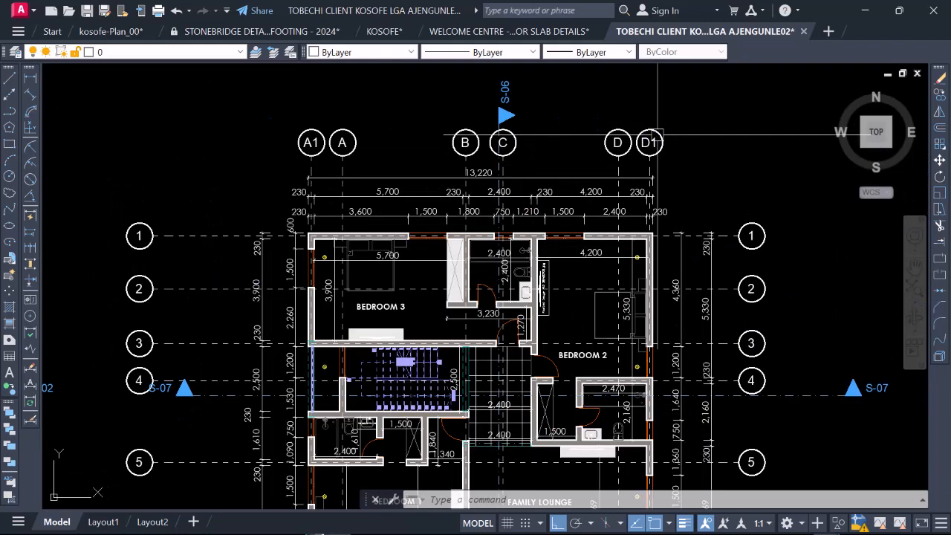
scroll(649, 142, up, 4)
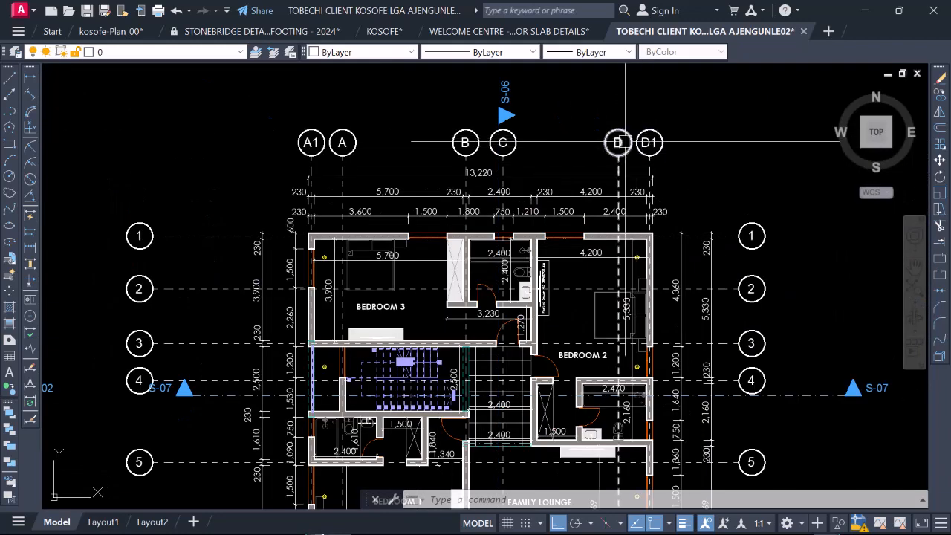
scroll(647, 142, down, 2)
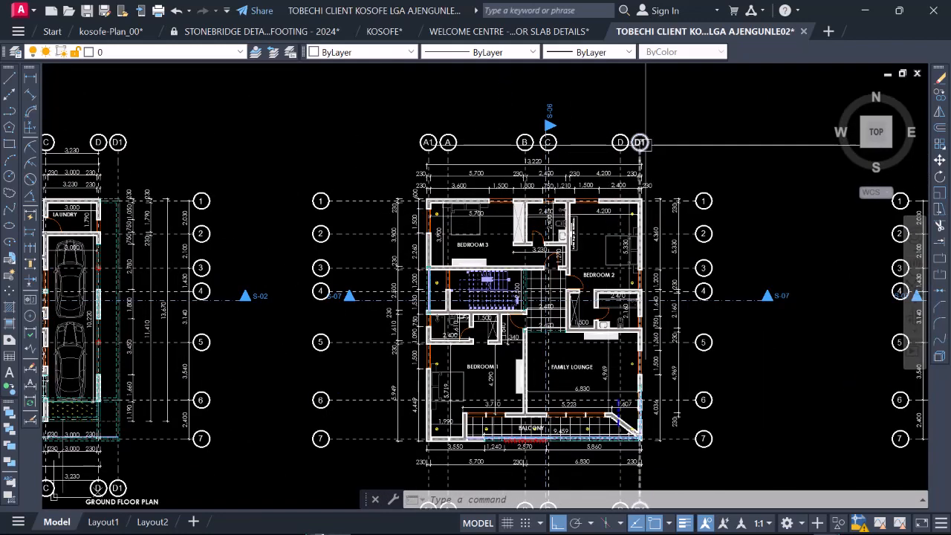
scroll(347, 142, down, 2)
scroll(312, 142, up, 4)
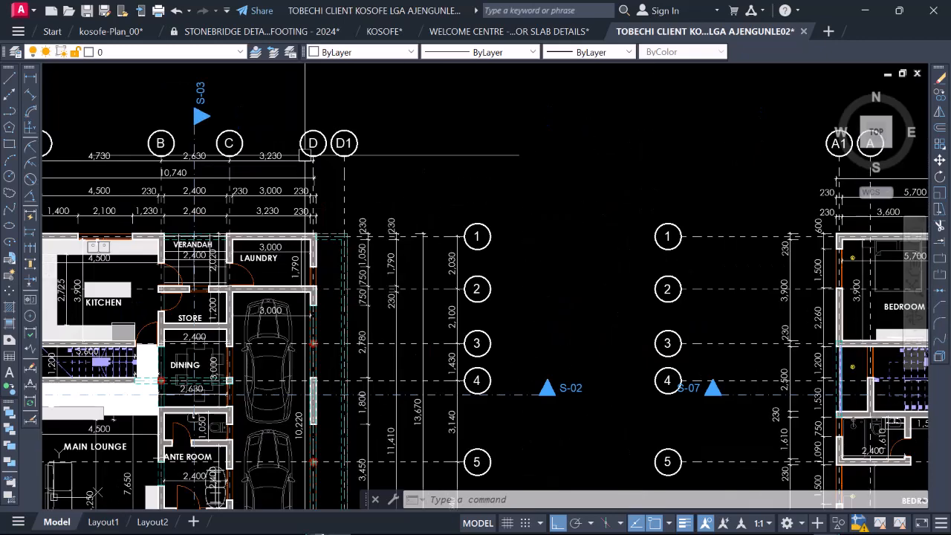
scroll(316, 141, down, 4)
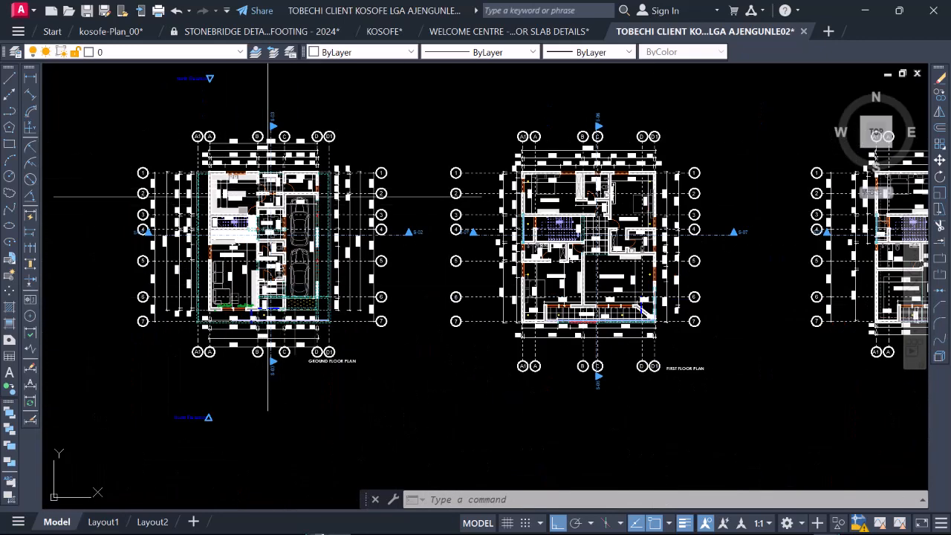
scroll(297, 185, up, 2)
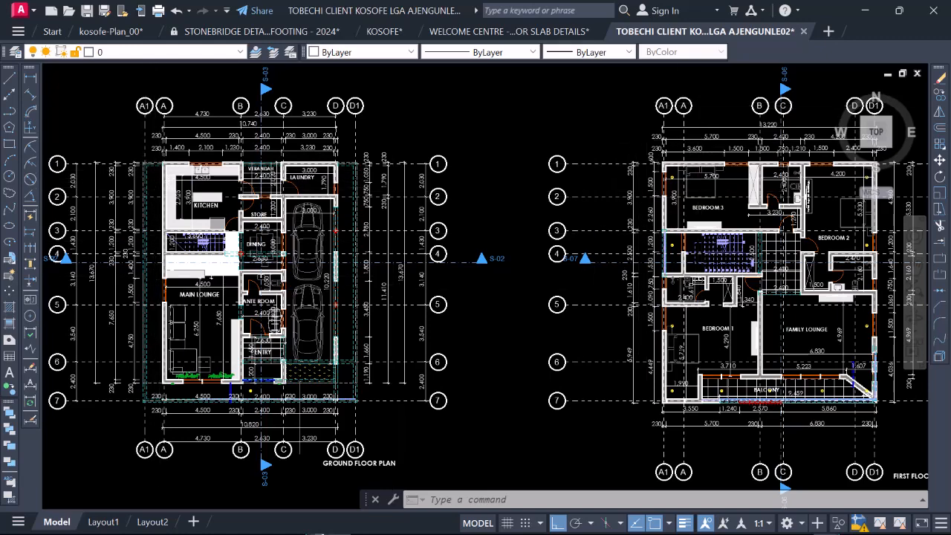
scroll(674, 118, down, 1)
scroll(611, 154, up, 3)
scroll(620, 165, up, 4)
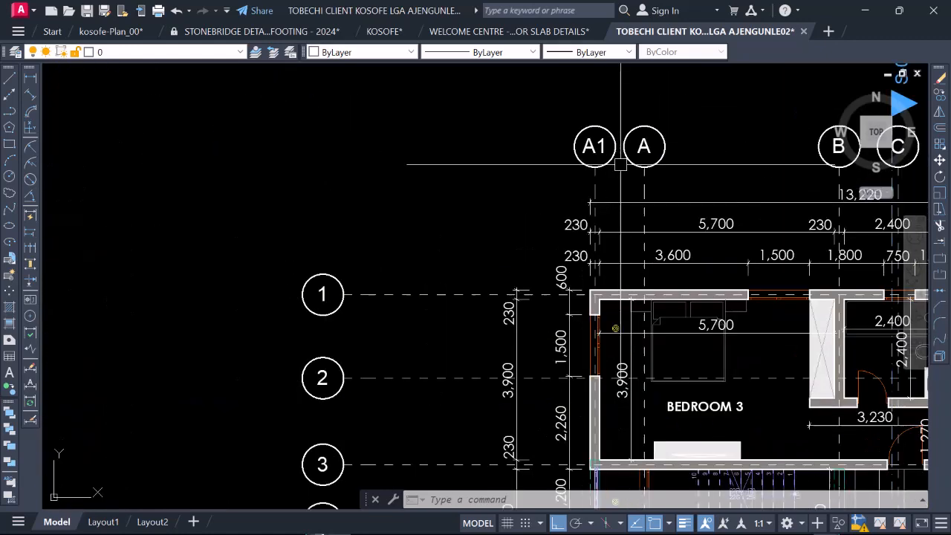
scroll(571, 194, down, 6)
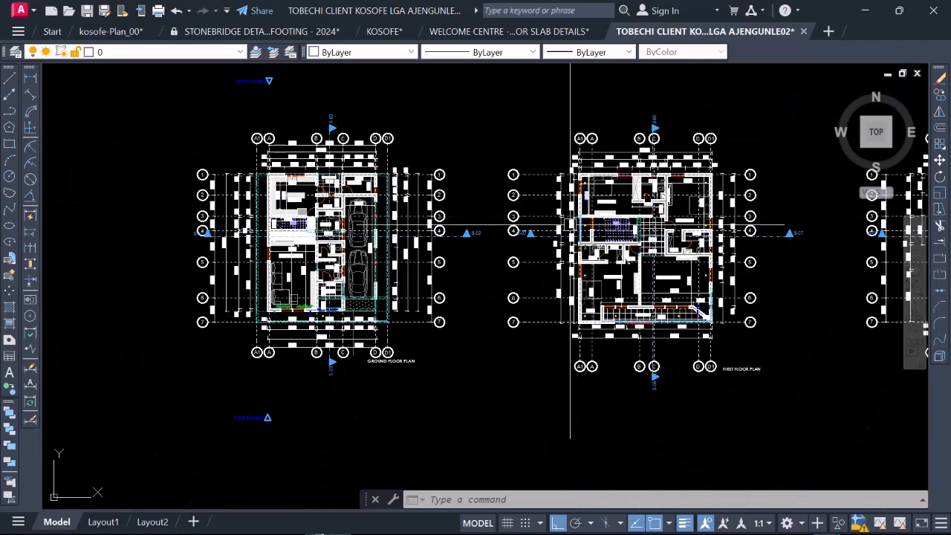
scroll(272, 196, up, 4)
scroll(245, 137, down, 2)
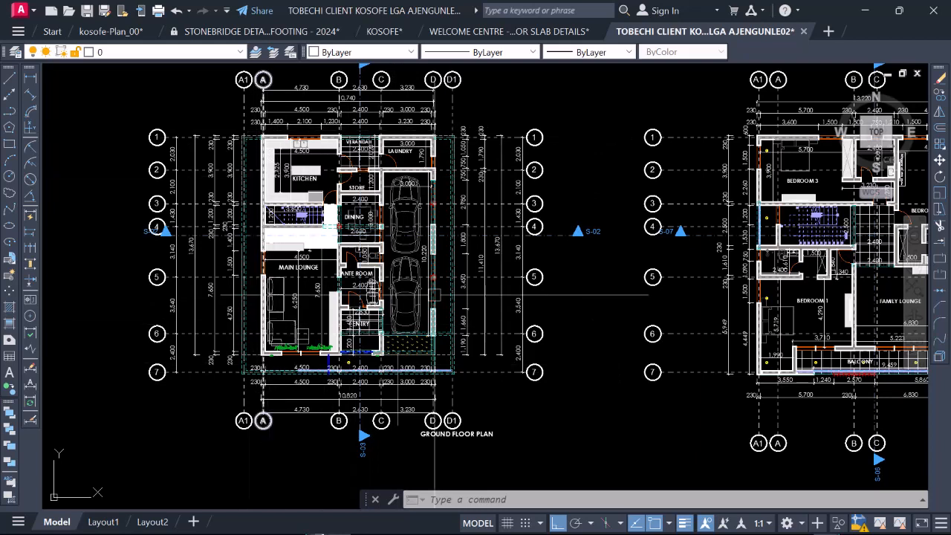
scroll(319, 318, down, 2)
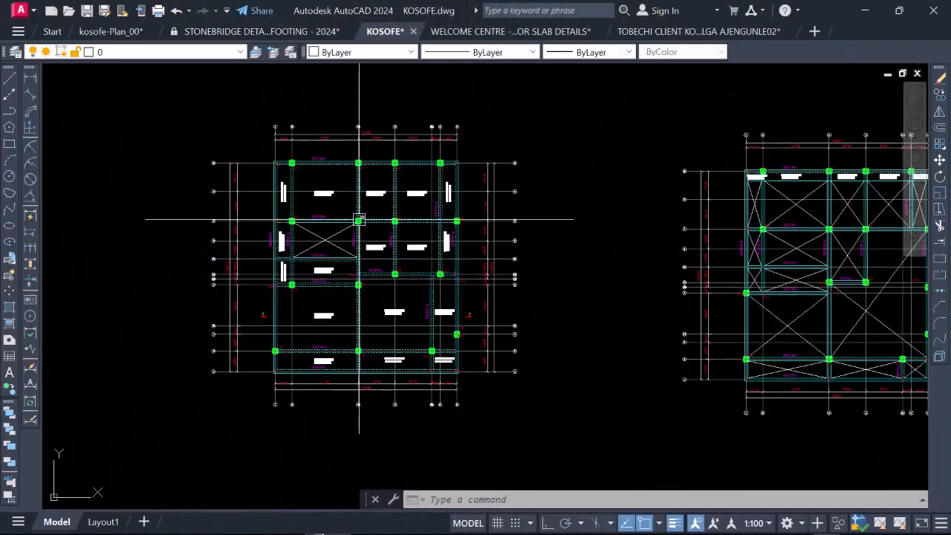
Step: Switch to the KOSOFE drawing and copy the complete floor framing plan with the single stair void into the empty space directly below it
click(446, 277)
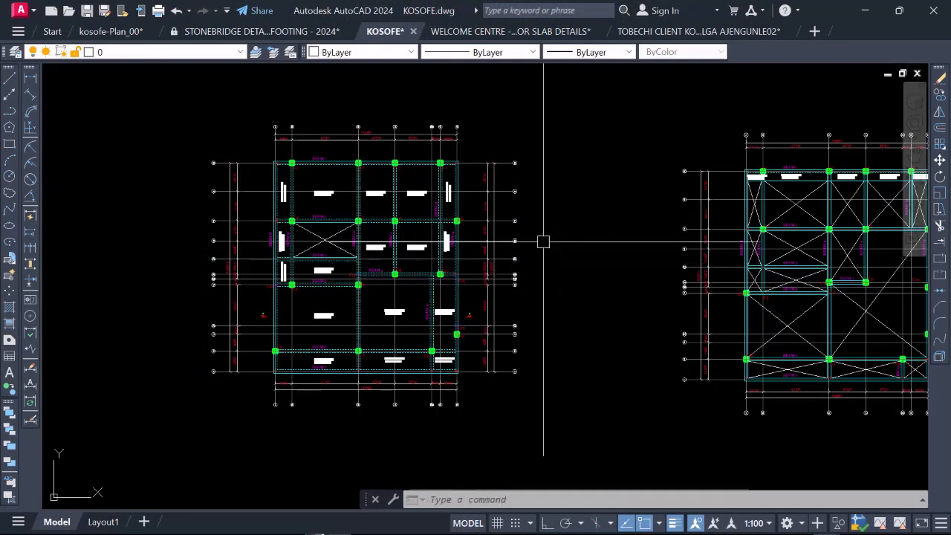
scroll(489, 271, down, 2)
scroll(443, 242, up, 2)
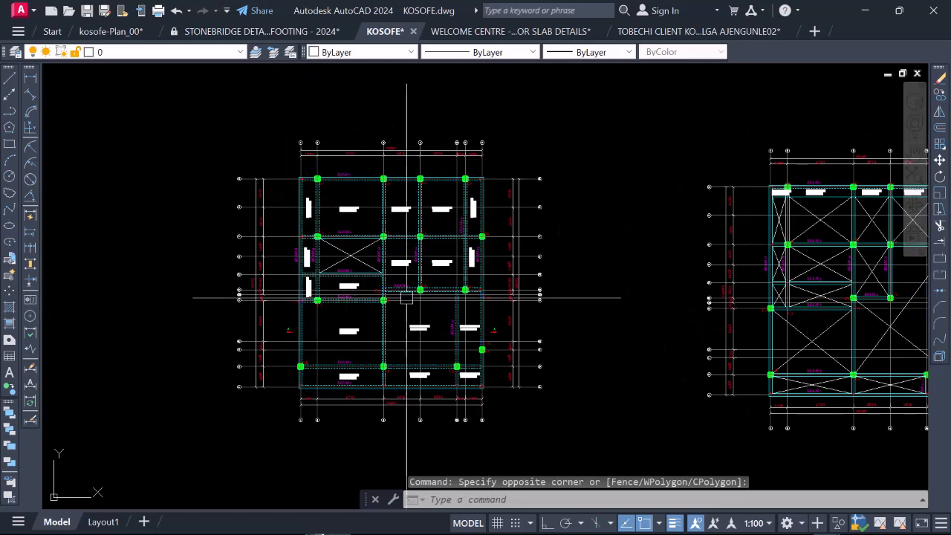
click(609, 444)
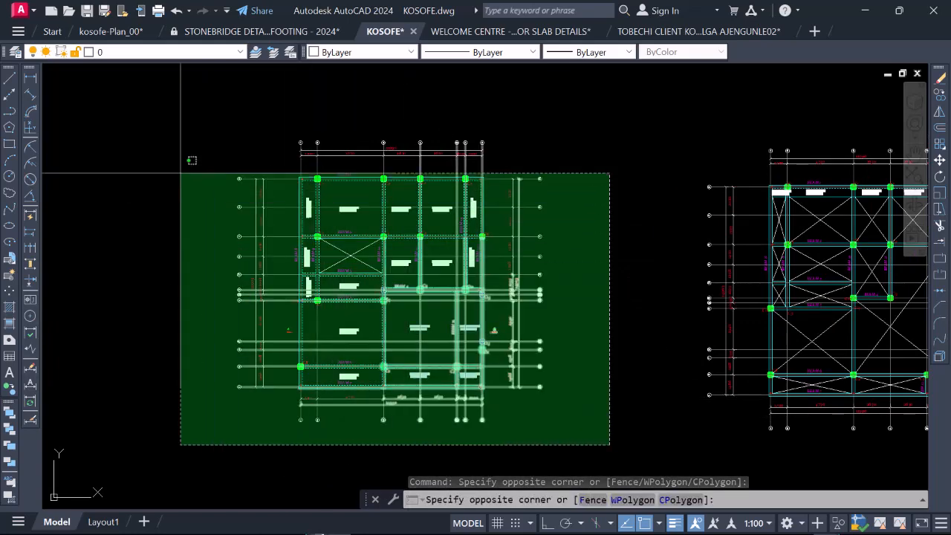
click(184, 127)
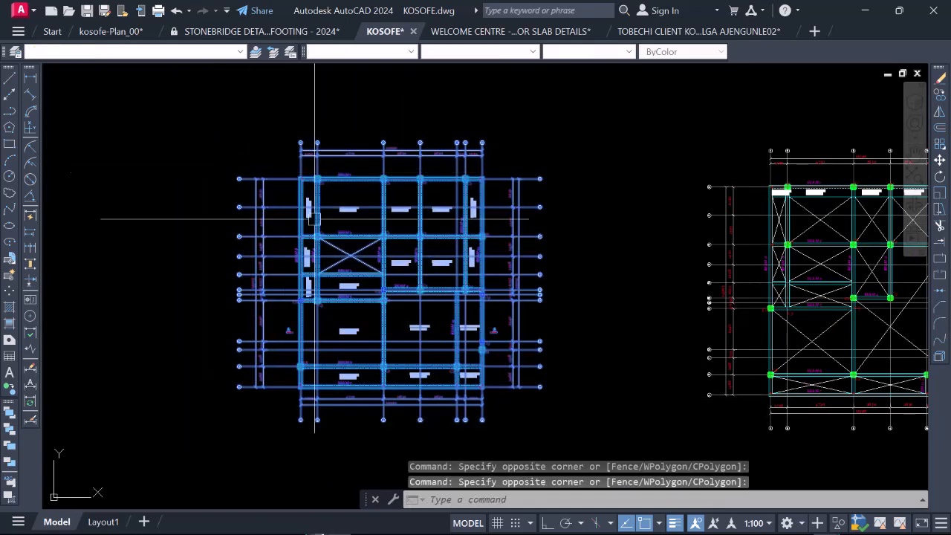
right_click(346, 197)
click(423, 334)
click(395, 284)
scroll(395, 209, down, 4)
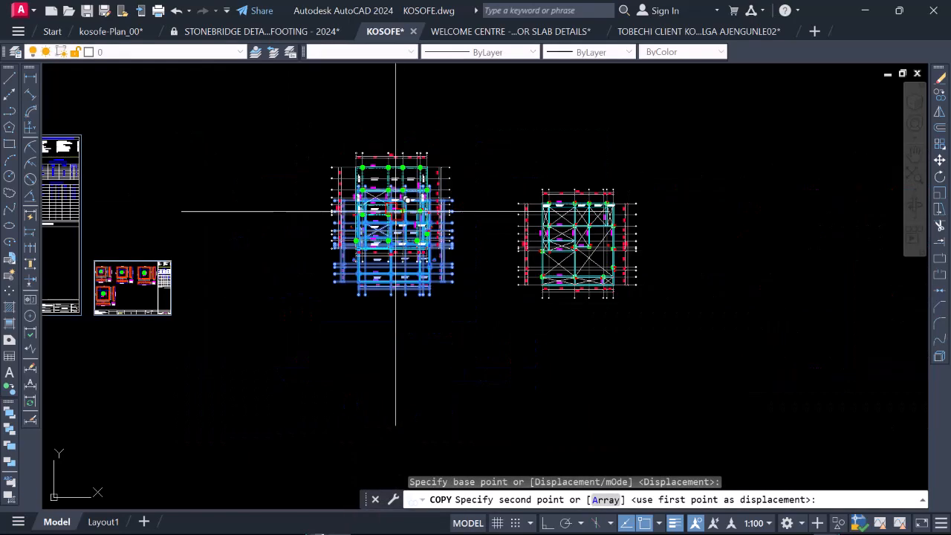
scroll(408, 356, up, 6)
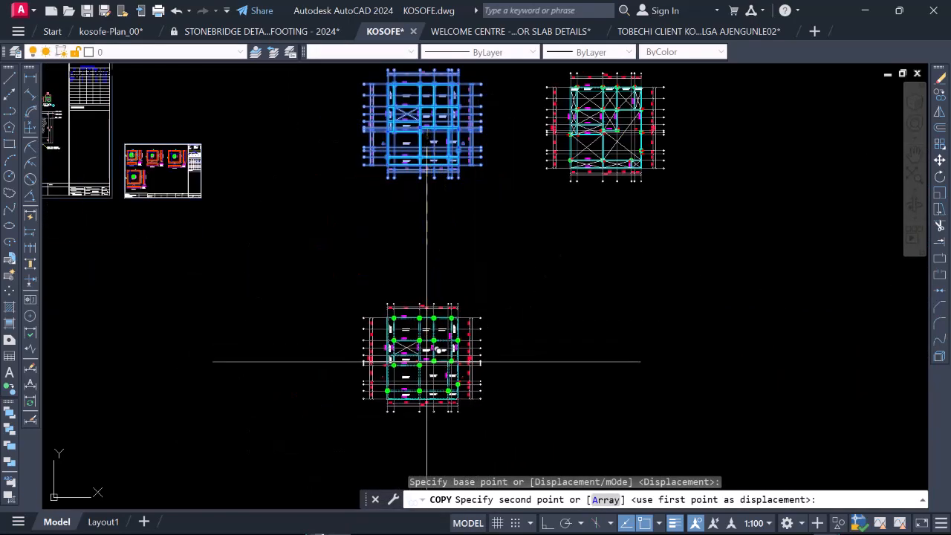
click(427, 361)
scroll(416, 275, down, 4)
key(Escape)
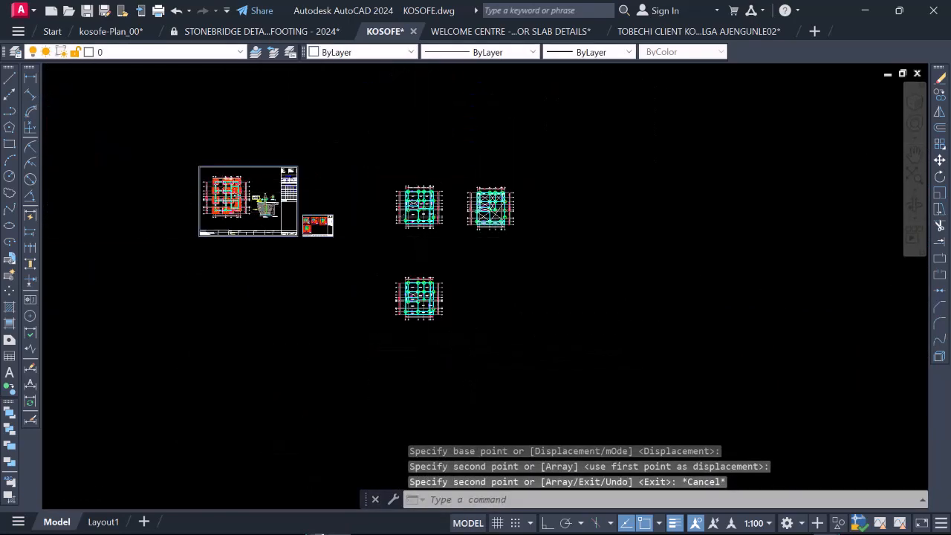
Step: Filter the copied framing plan with Quick Select for objects whose layer equals Dimension (out), and erase them
scroll(237, 179, up, 5)
scroll(209, 211, down, 3)
scroll(592, 414, up, 6)
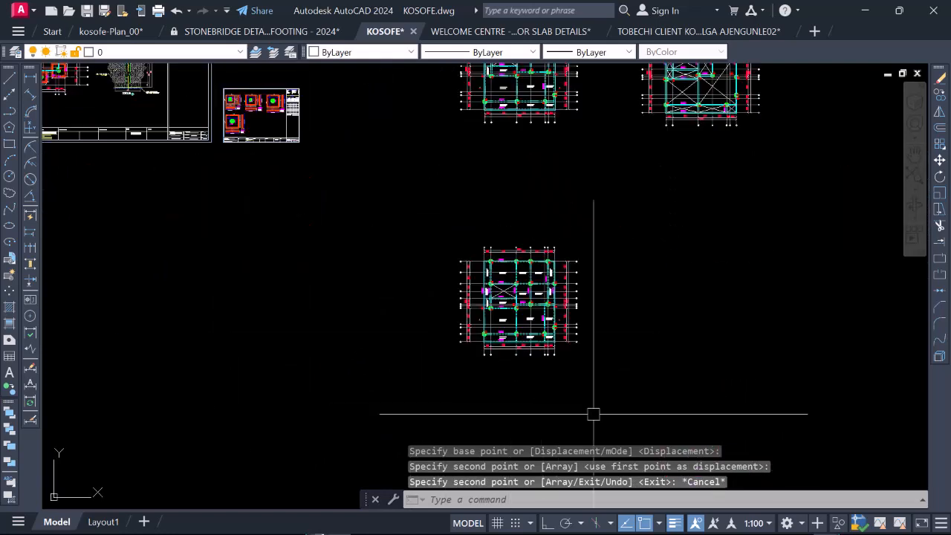
scroll(459, 312, down, 1)
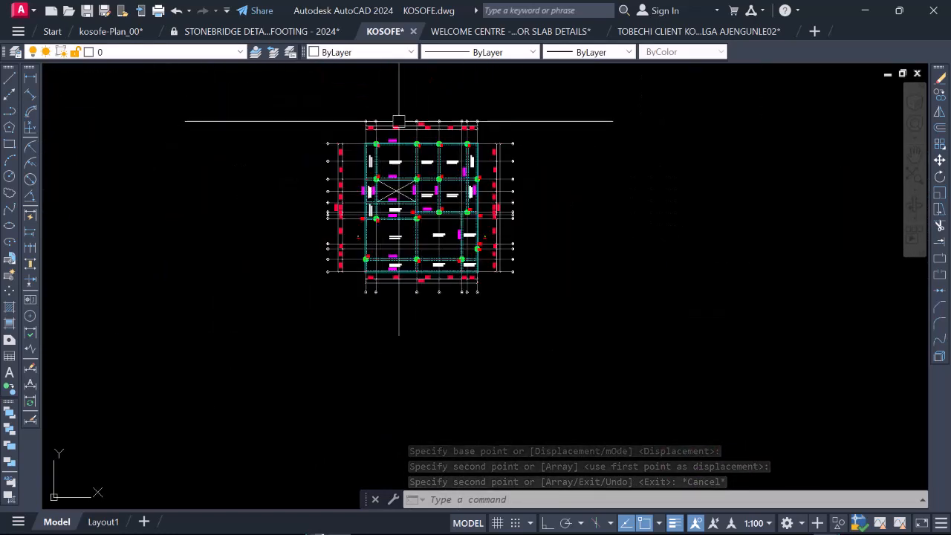
scroll(411, 137, up, 4)
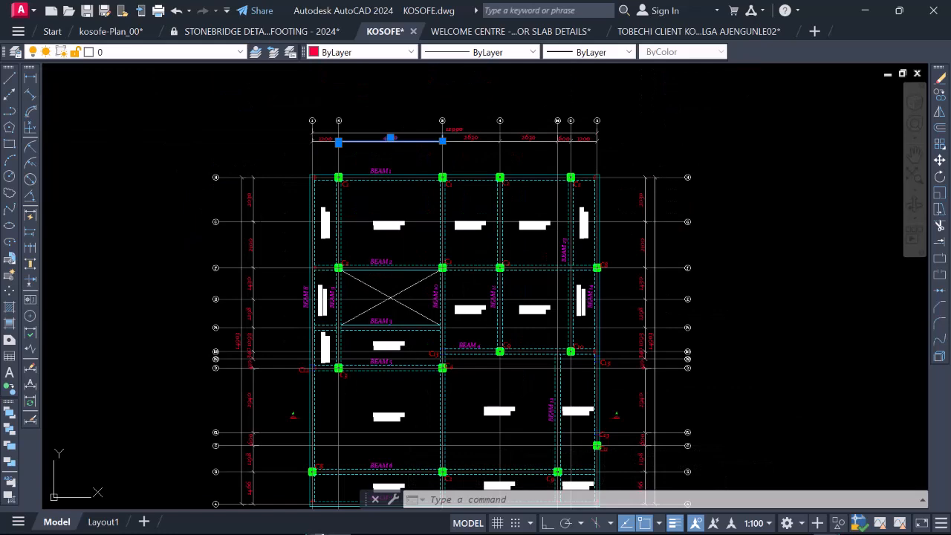
scroll(371, 149, down, 4)
click(277, 128)
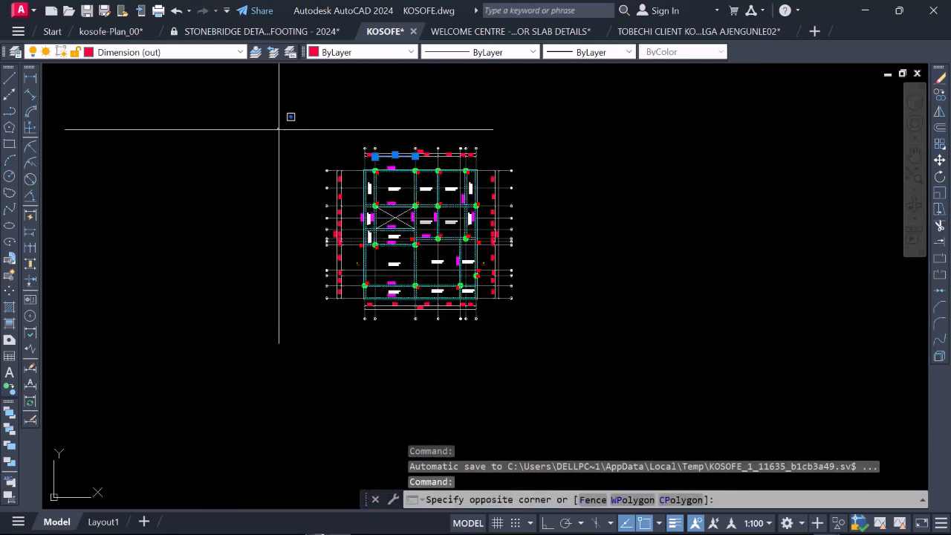
click(587, 356)
right_click(416, 193)
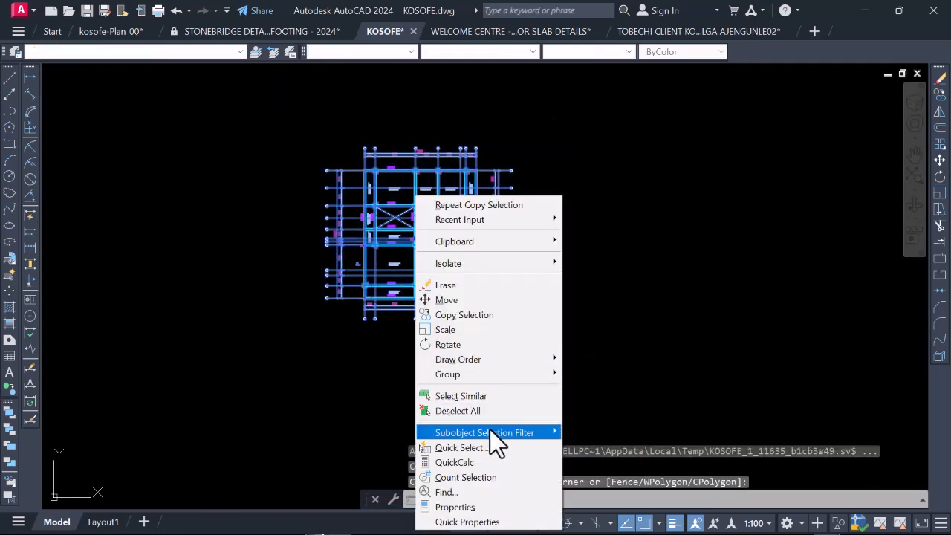
click(492, 447)
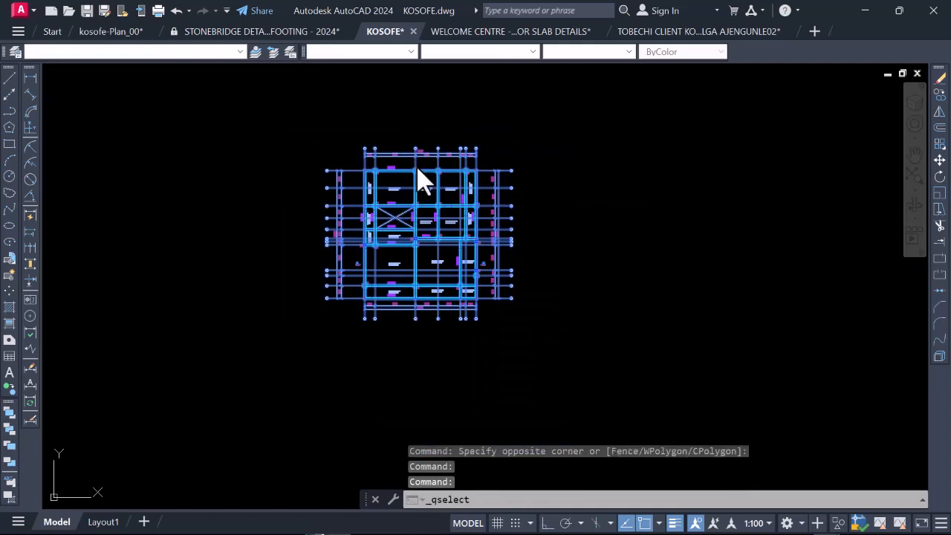
click(456, 178)
click(525, 324)
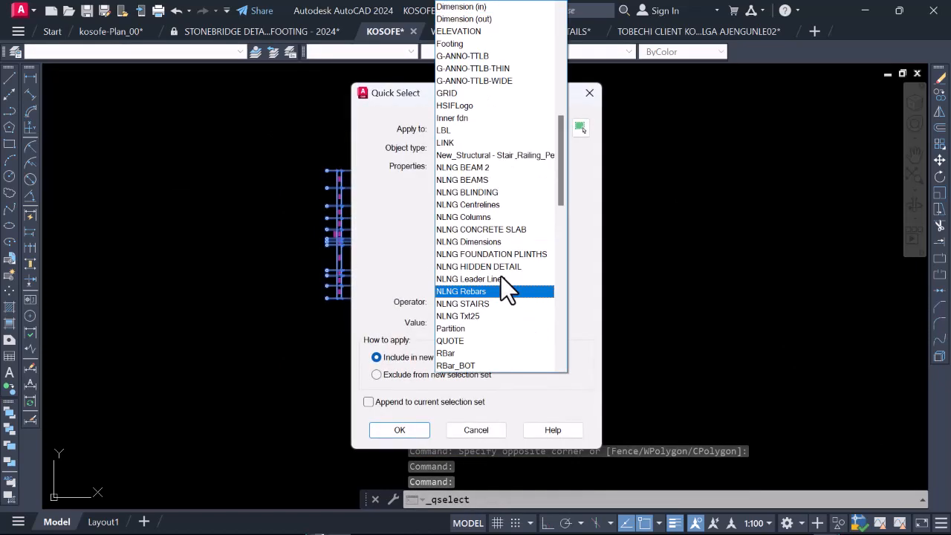
click(469, 17)
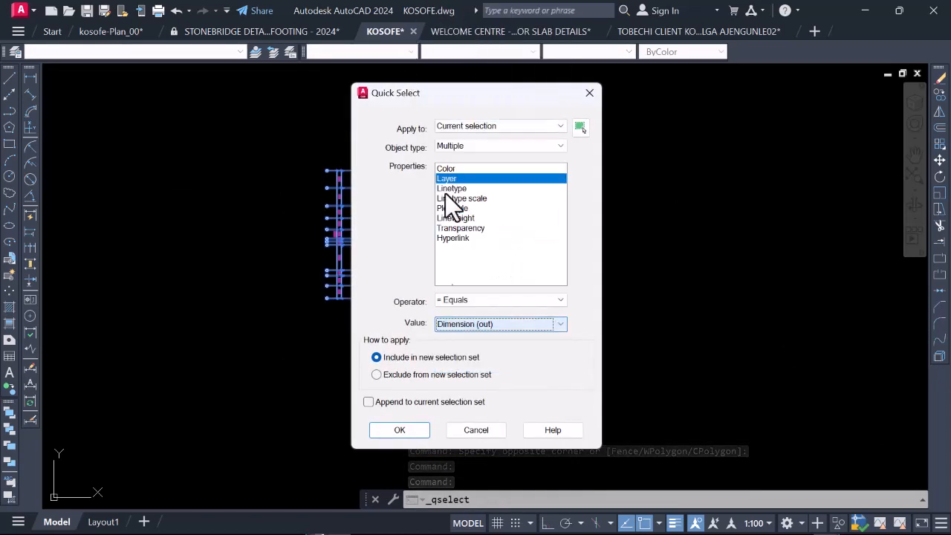
click(402, 431)
right_click(402, 382)
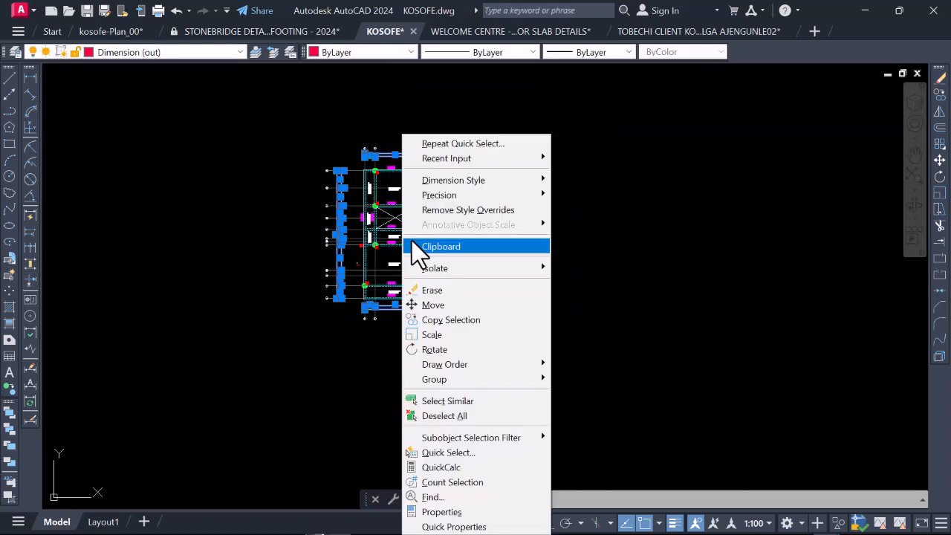
click(439, 291)
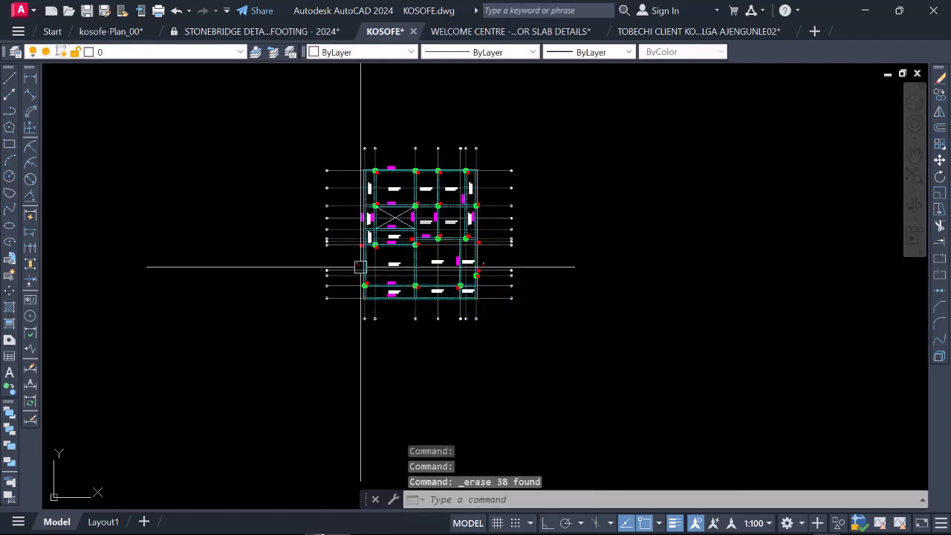
Step: Examine the copied framing plan without its dimensions, comparing it with the foundation sheet and the two original framing layouts
scroll(341, 170, up, 1)
scroll(424, 371, down, 1)
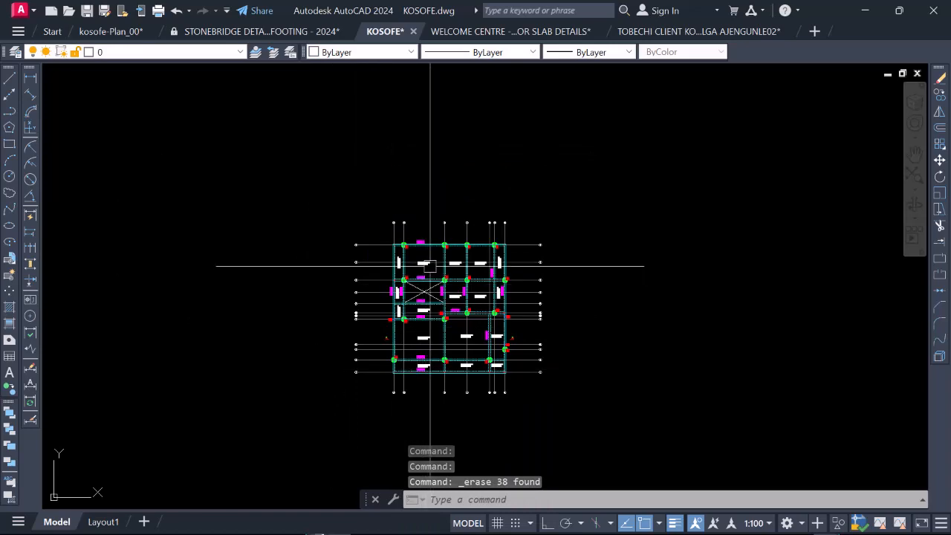
scroll(439, 268, up, 4)
scroll(389, 263, down, 3)
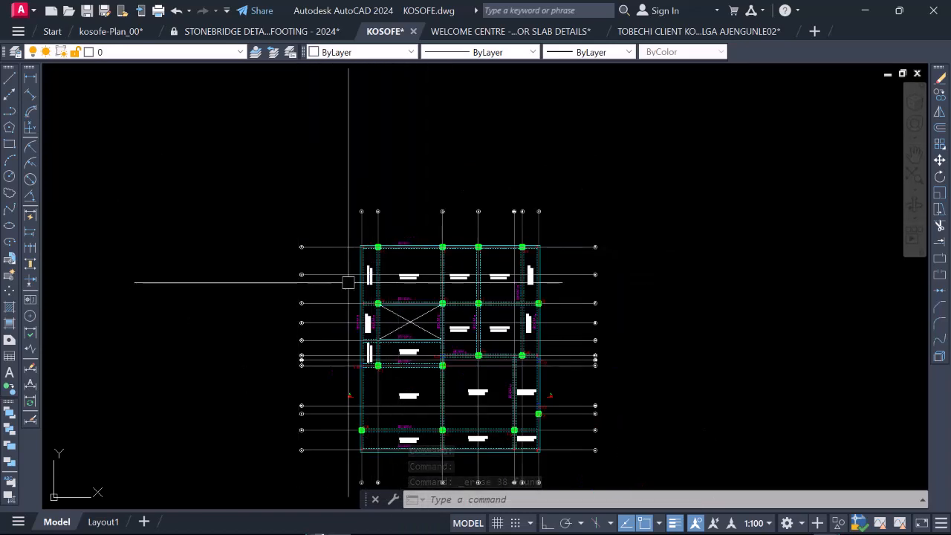
scroll(175, 121, down, 4)
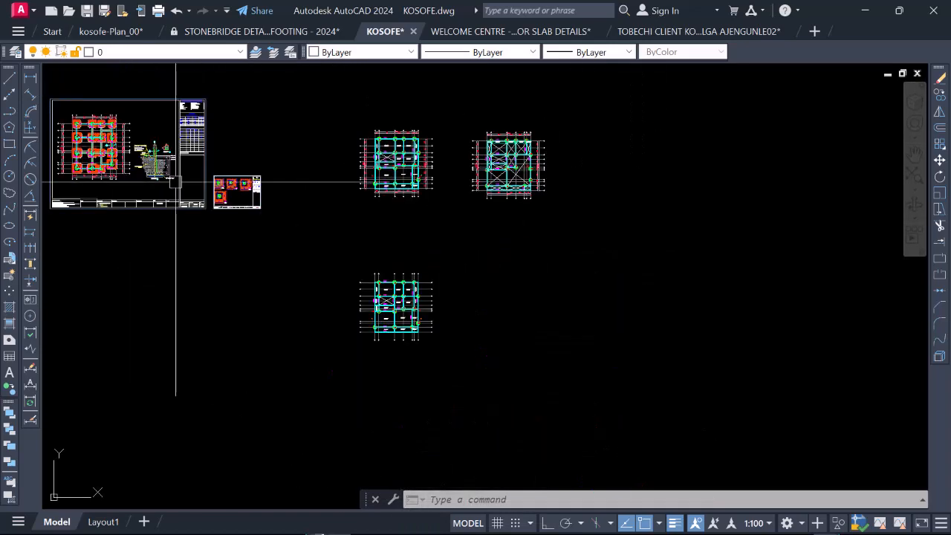
scroll(82, 134, up, 5)
scroll(167, 149, down, 5)
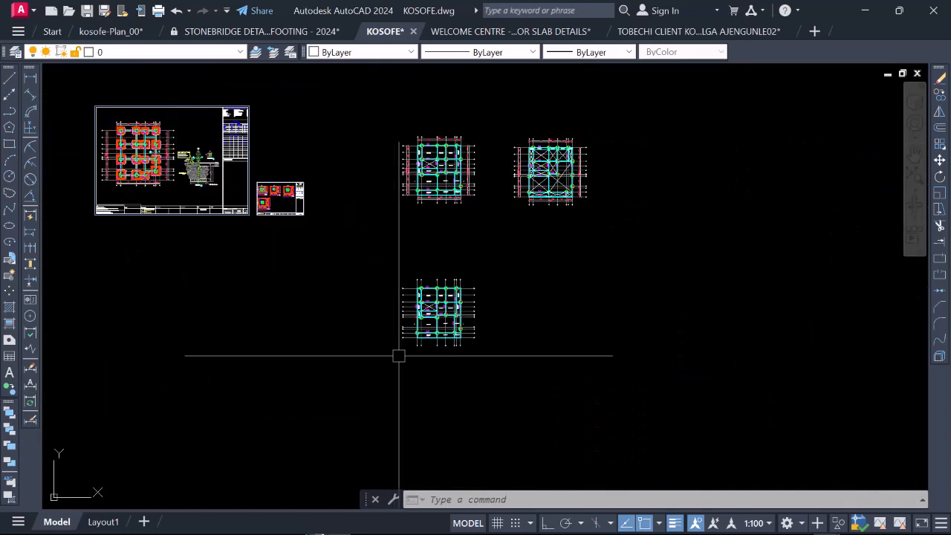
scroll(399, 355, up, 6)
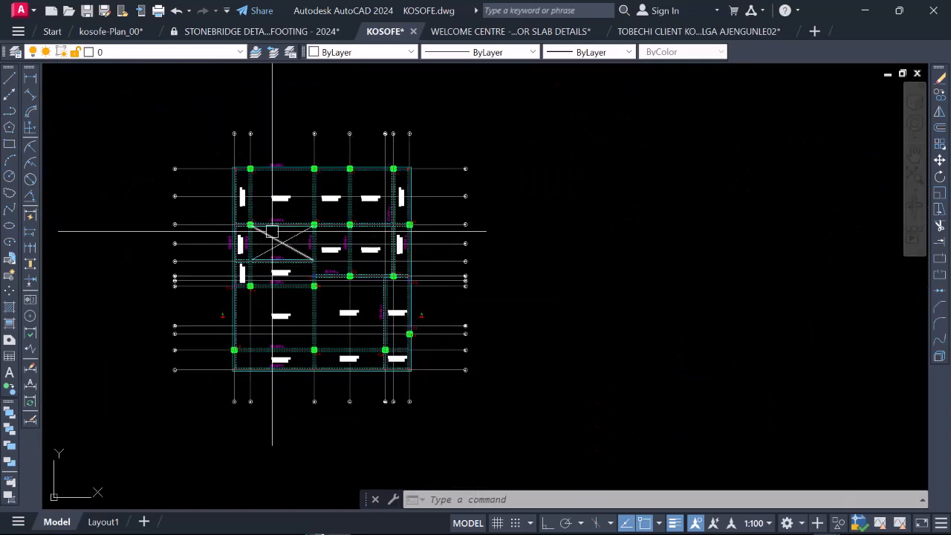
scroll(502, 340, down, 2)
scroll(376, 308, up, 2)
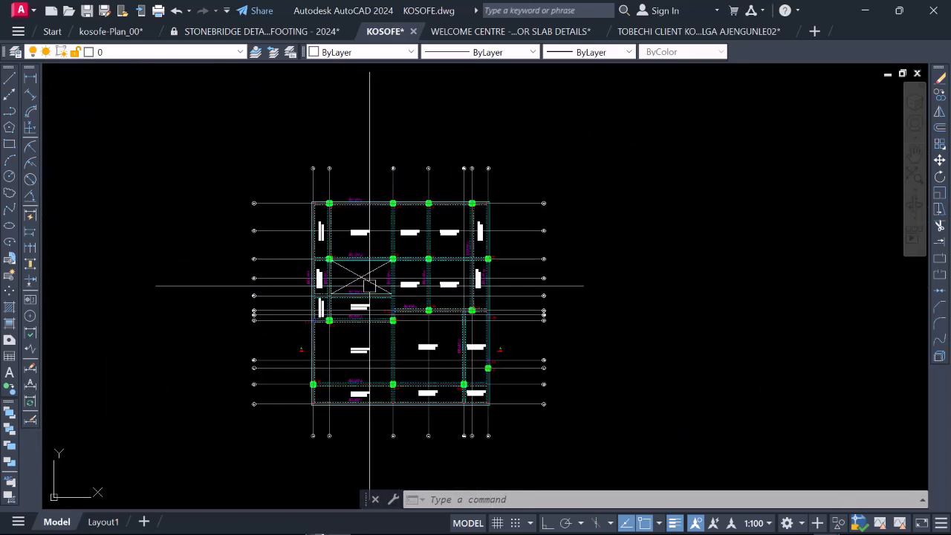
Step: Erase the vertical and horizontal gridlines of the copied framing plan together with the bubbles above, below and to the right of it
click(584, 439)
click(524, 187)
click(522, 186)
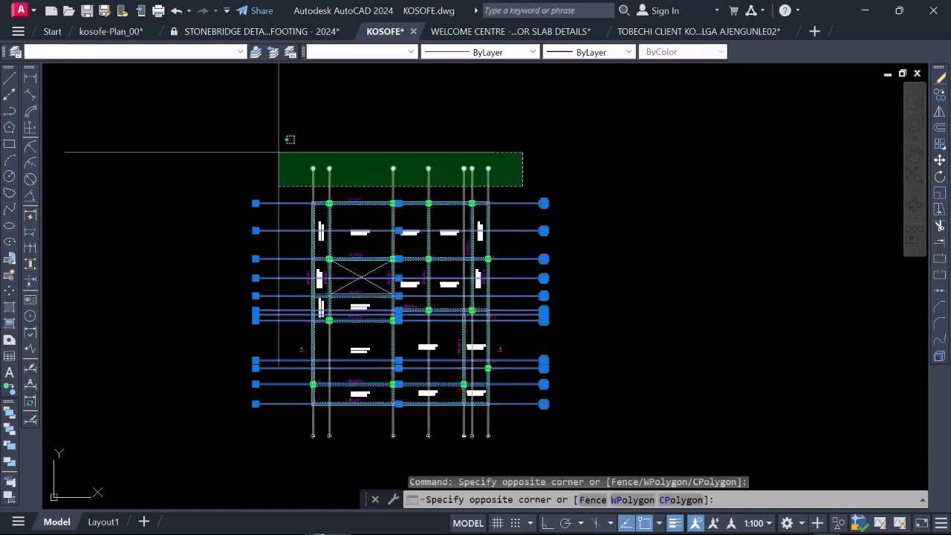
click(279, 152)
scroll(299, 300, down, 2)
scroll(318, 334, up, 4)
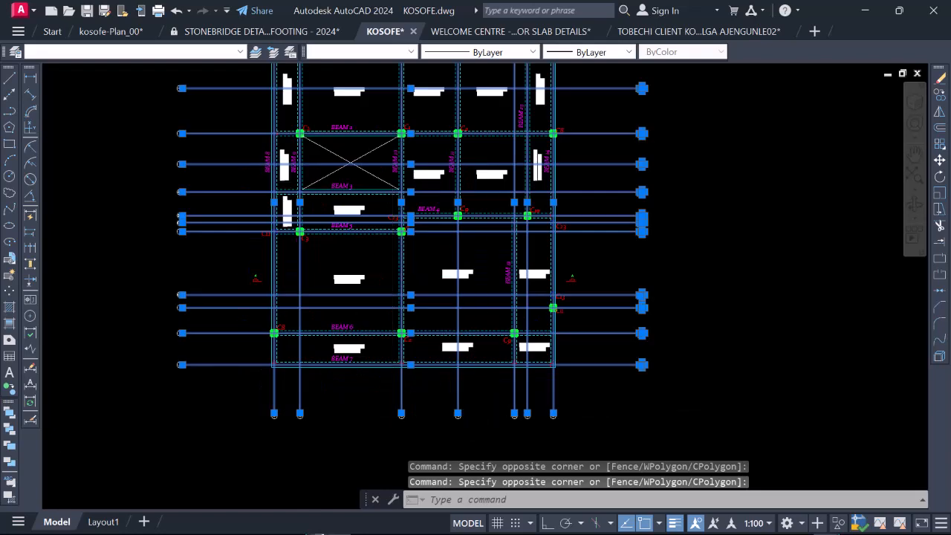
scroll(479, 364, down, 2)
click(551, 400)
click(306, 366)
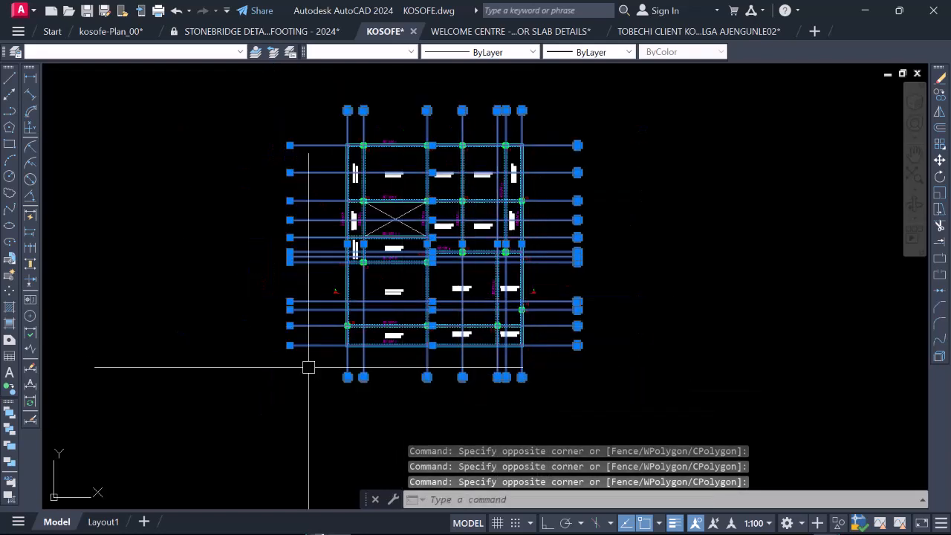
right_click(251, 269)
click(285, 289)
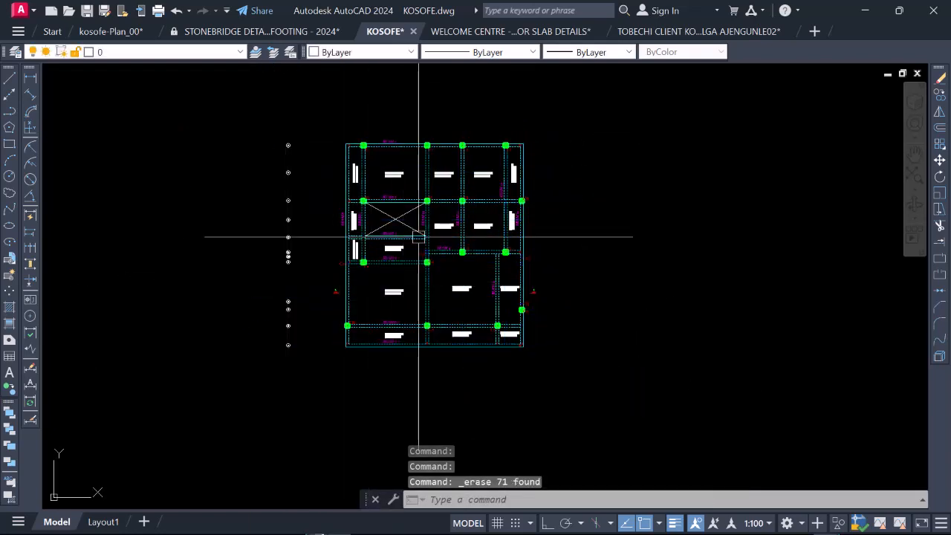
Step: Erase the leftover column of grid bubbles beside the copied plan and the section marks on both its sides
click(313, 383)
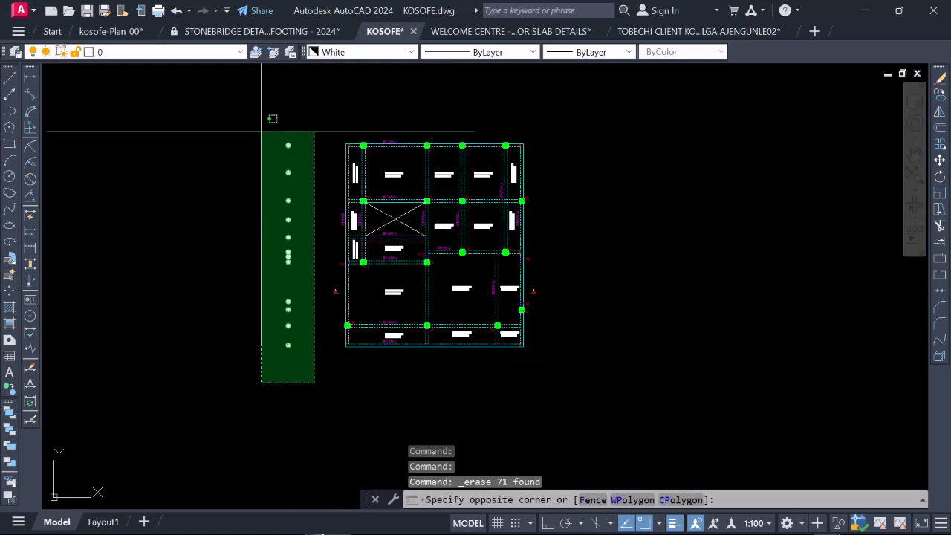
click(261, 132)
scroll(319, 280, up, 2)
click(319, 281)
click(392, 320)
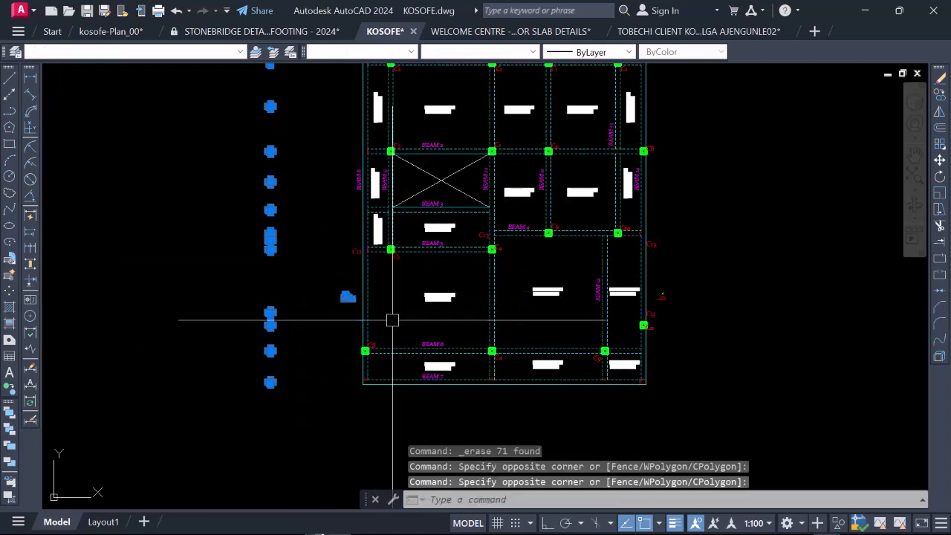
scroll(675, 304, up, 5)
click(677, 306)
click(586, 218)
scroll(598, 235, down, 5)
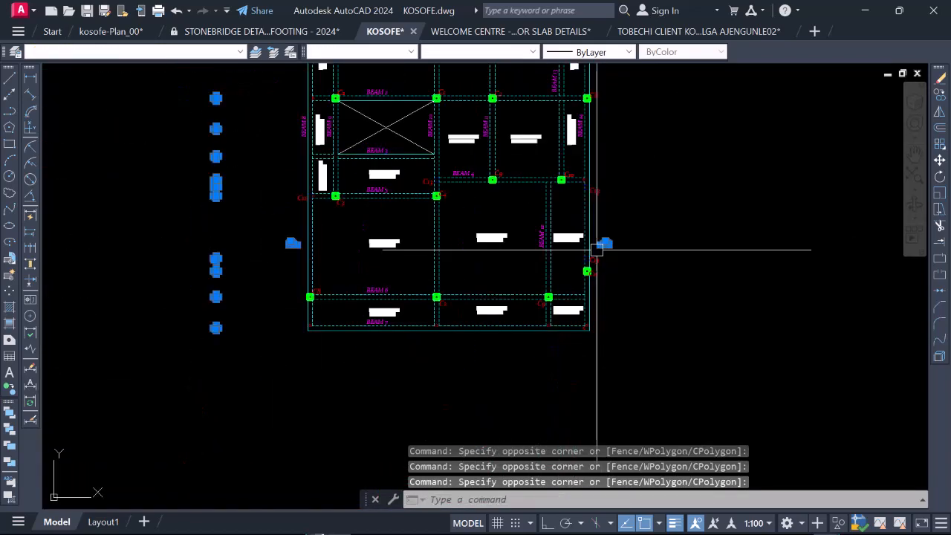
right_click(311, 279)
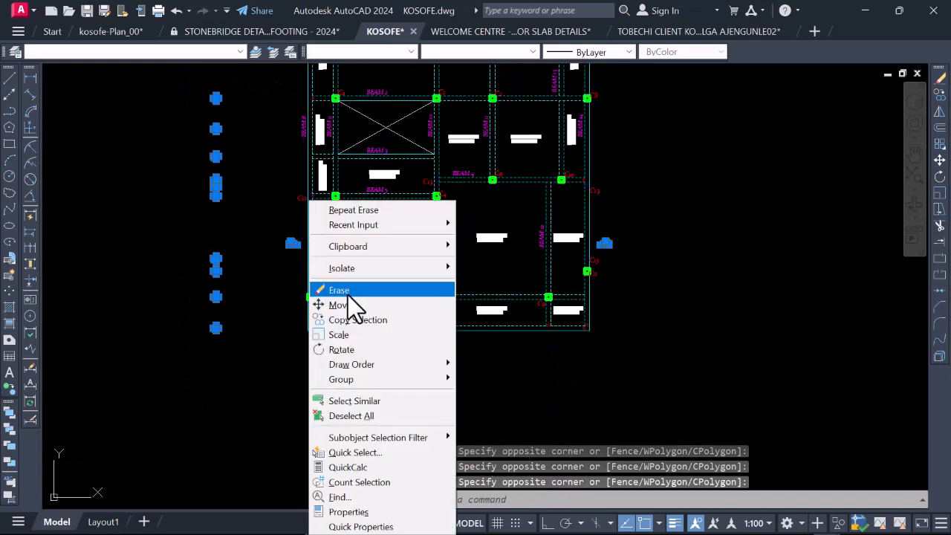
click(348, 290)
scroll(358, 232, down, 4)
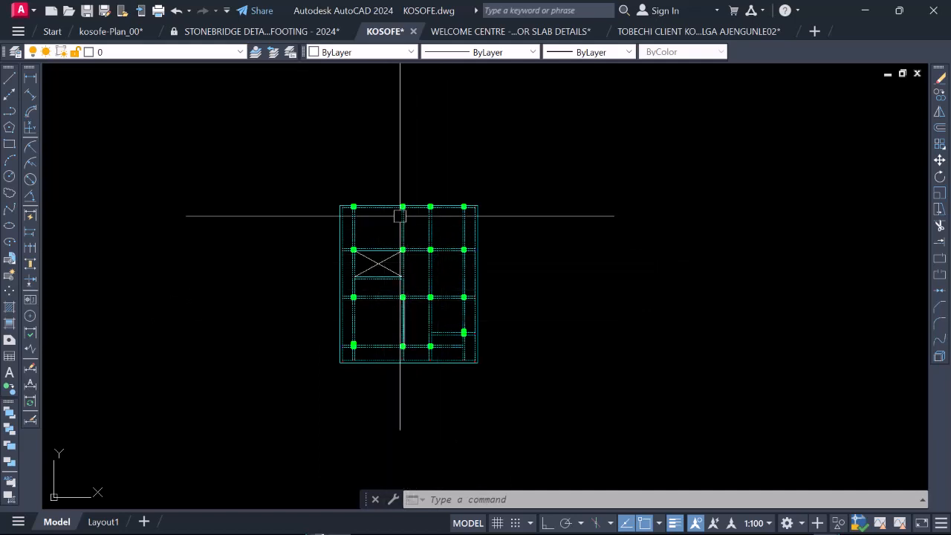
Step: Examine the cleaned framing plan's columns and beams, checking the two dashed column outlines just above the third column row
scroll(408, 312, up, 4)
scroll(436, 304, down, 2)
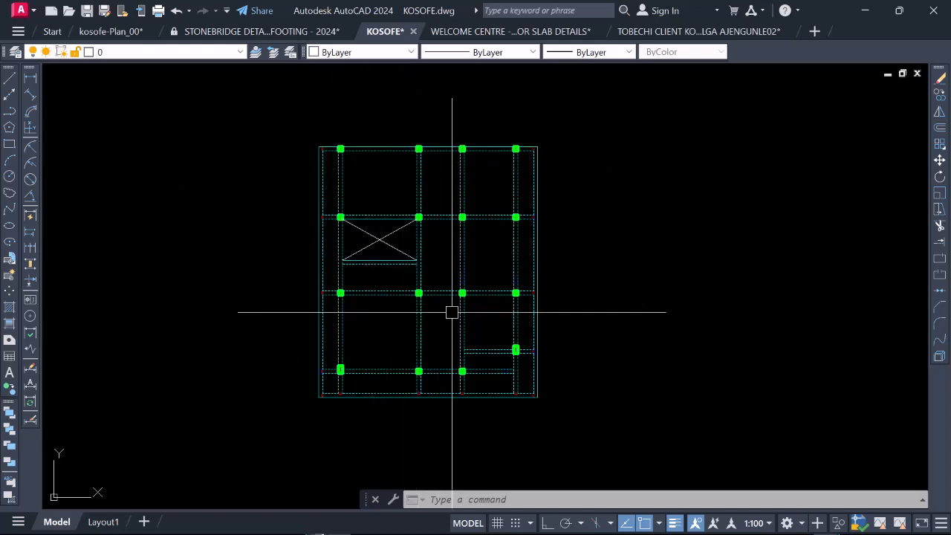
scroll(512, 284, up, 6)
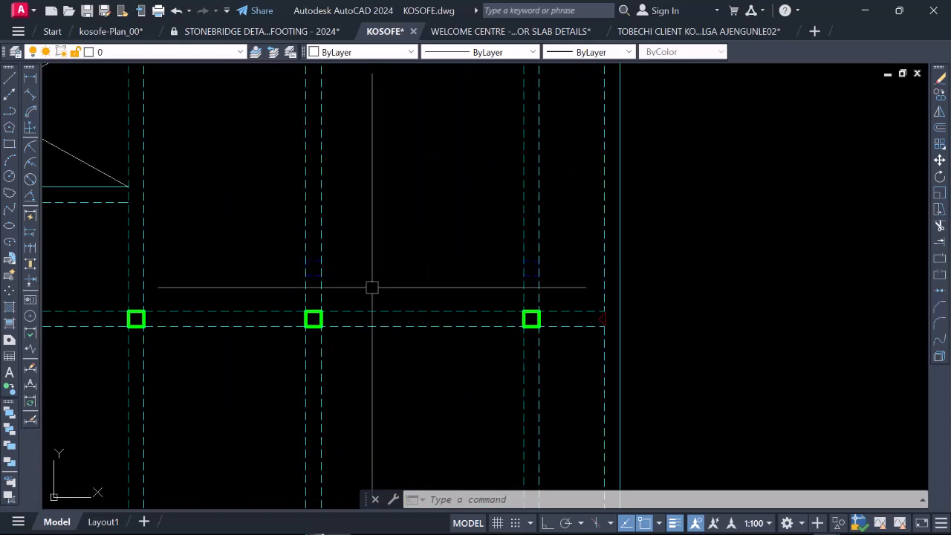
scroll(317, 276, up, 4)
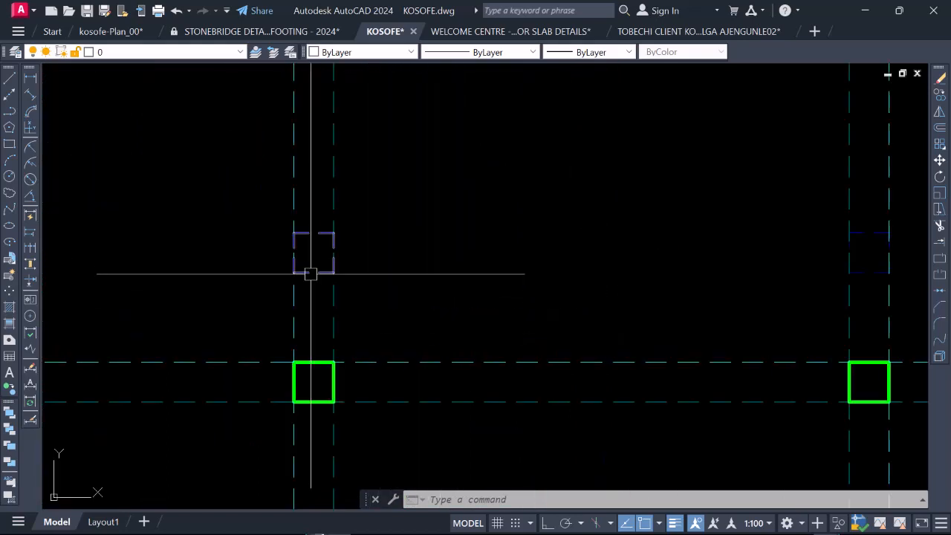
click(309, 273)
scroll(297, 272, down, 4)
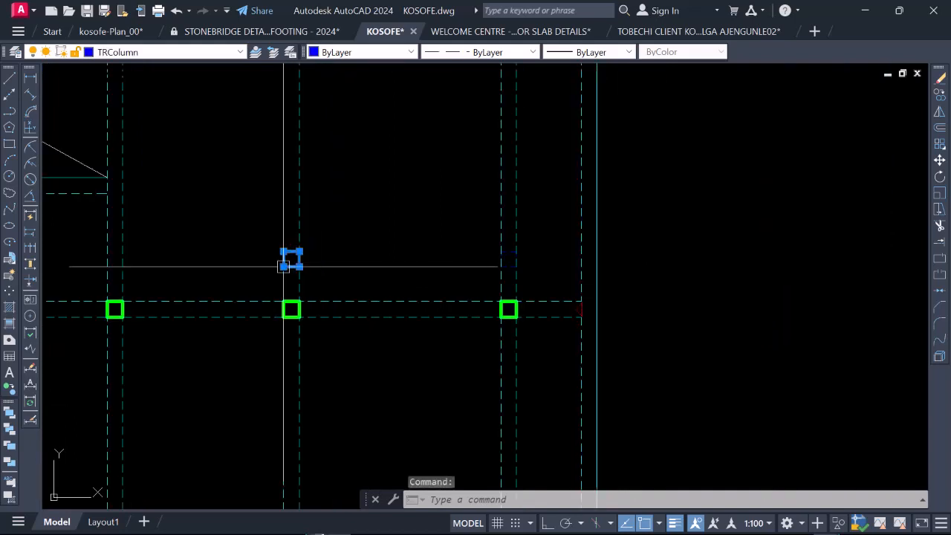
scroll(500, 266, up, 4)
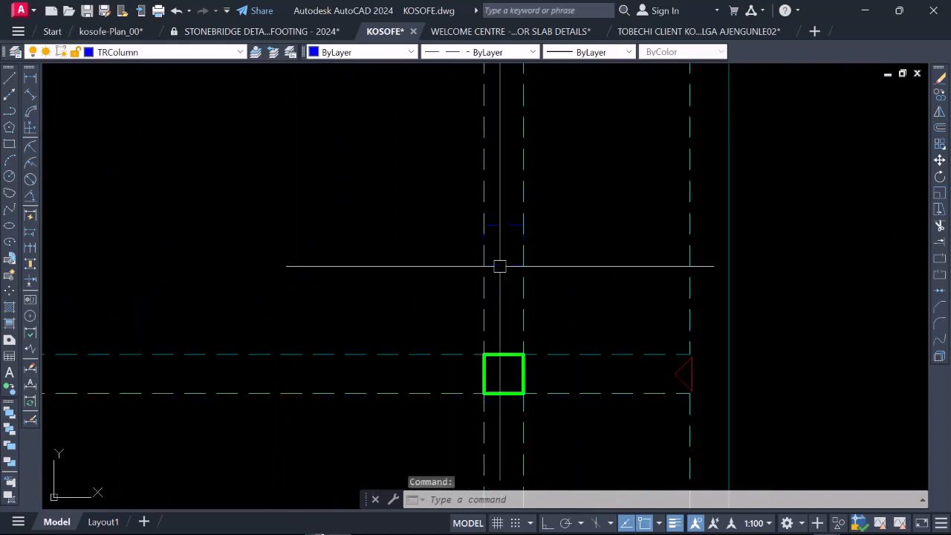
scroll(504, 266, down, 4)
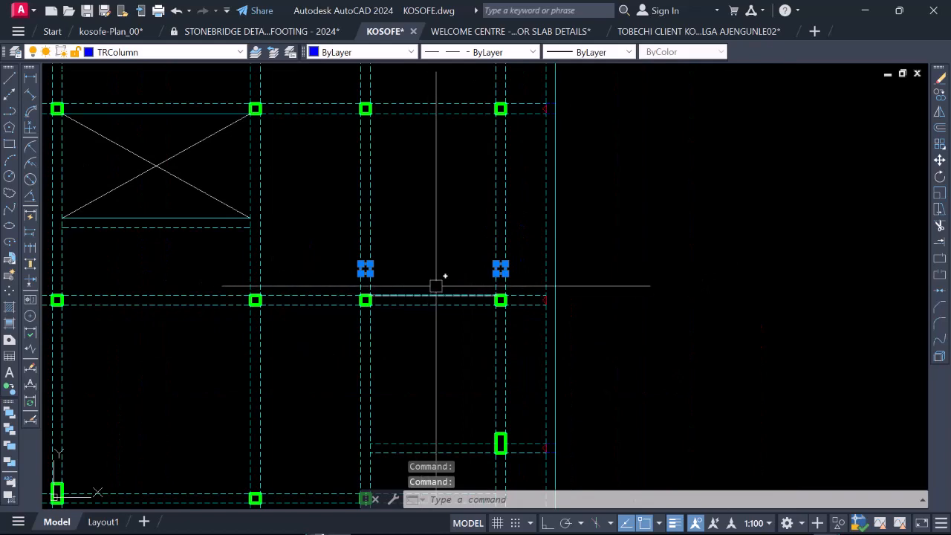
scroll(443, 323, down, 2)
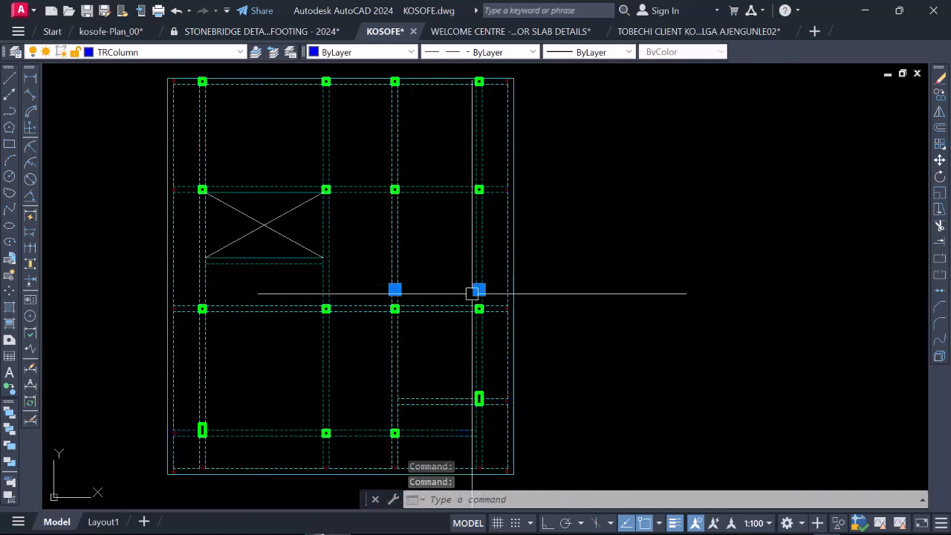
scroll(480, 289, up, 2)
scroll(418, 299, down, 2)
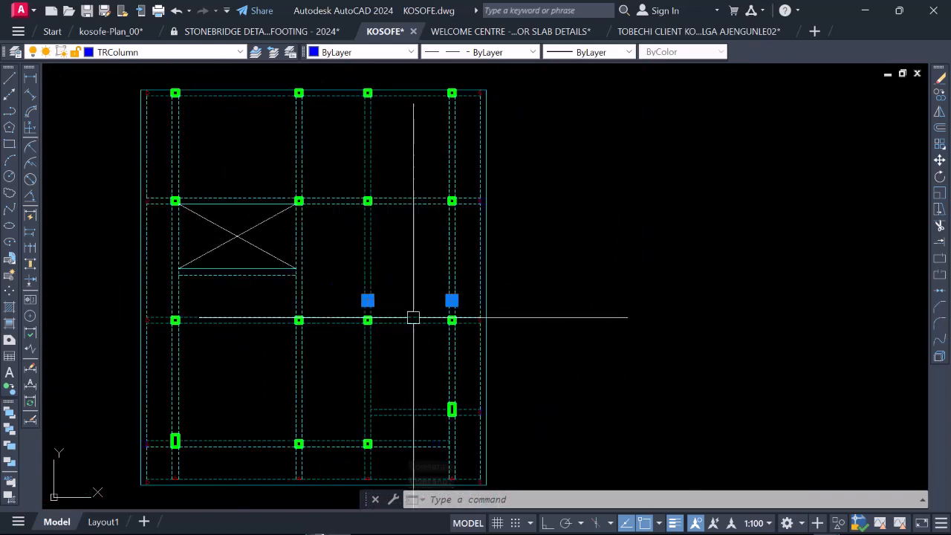
scroll(408, 287, up, 2)
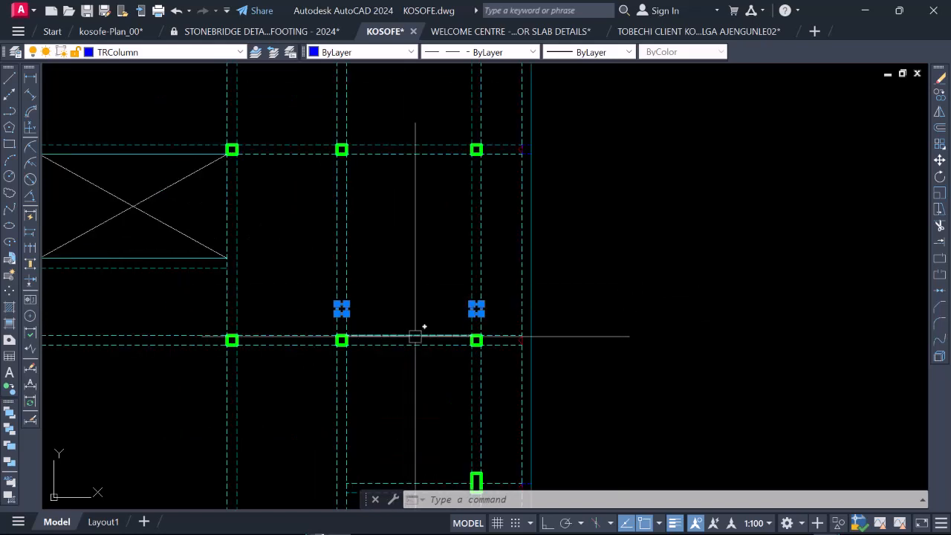
key(Escape)
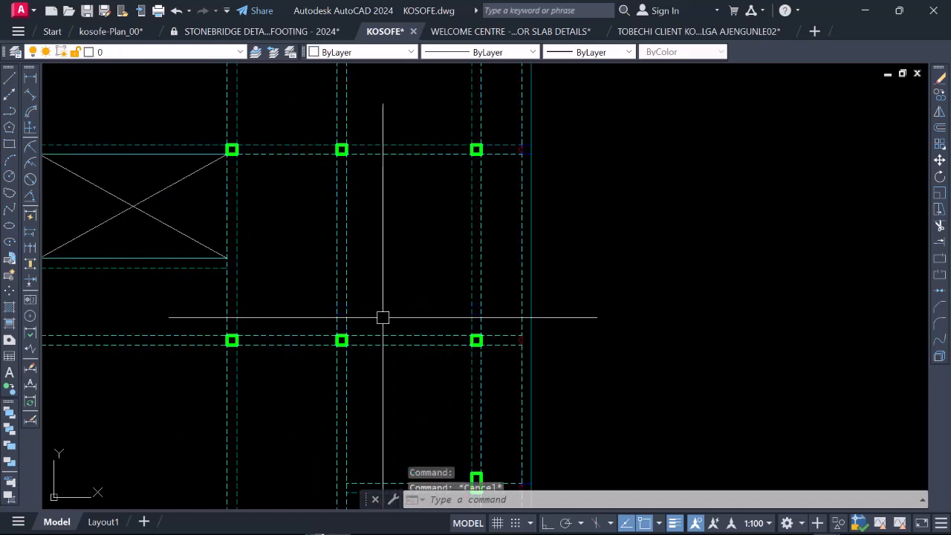
scroll(342, 313, up, 2)
scroll(350, 337, down, 2)
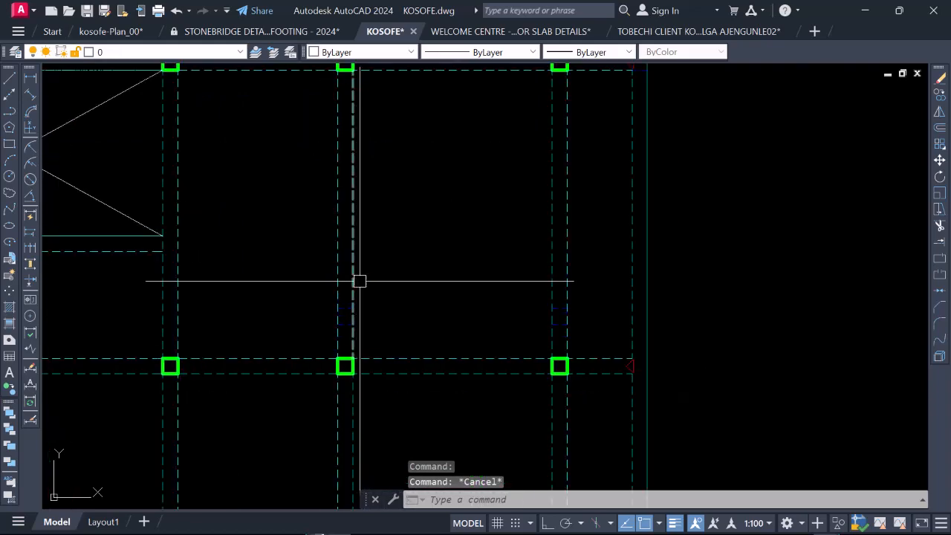
scroll(353, 268, down, 3)
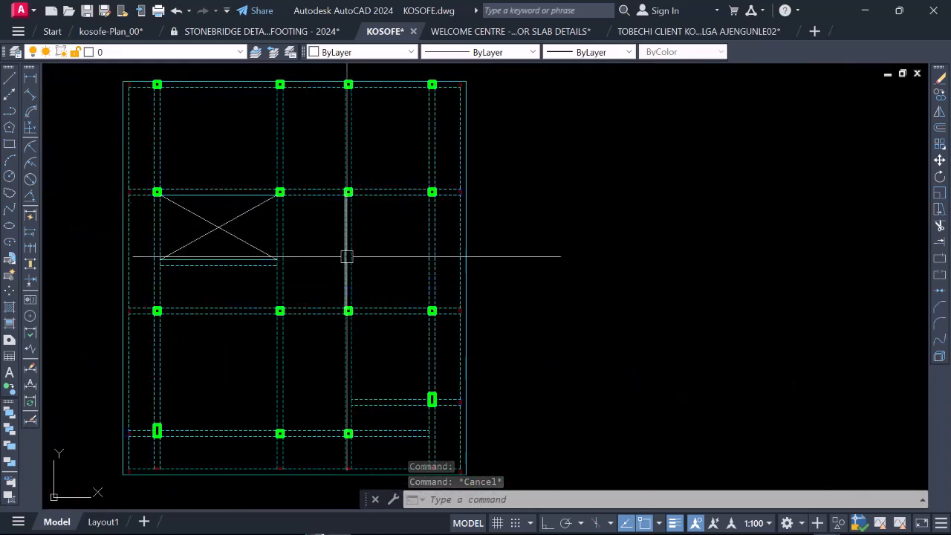
scroll(349, 305, up, 2)
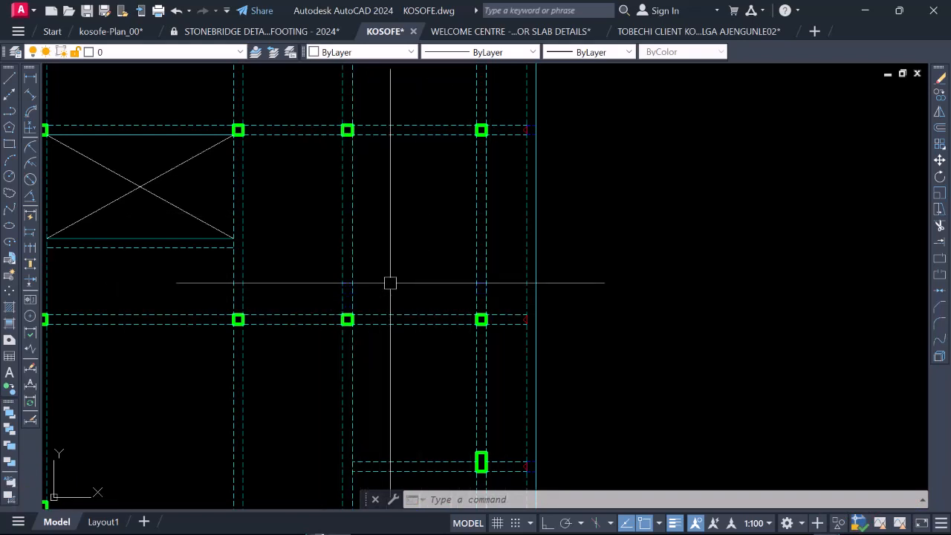
scroll(365, 293, up, 4)
scroll(300, 311, down, 4)
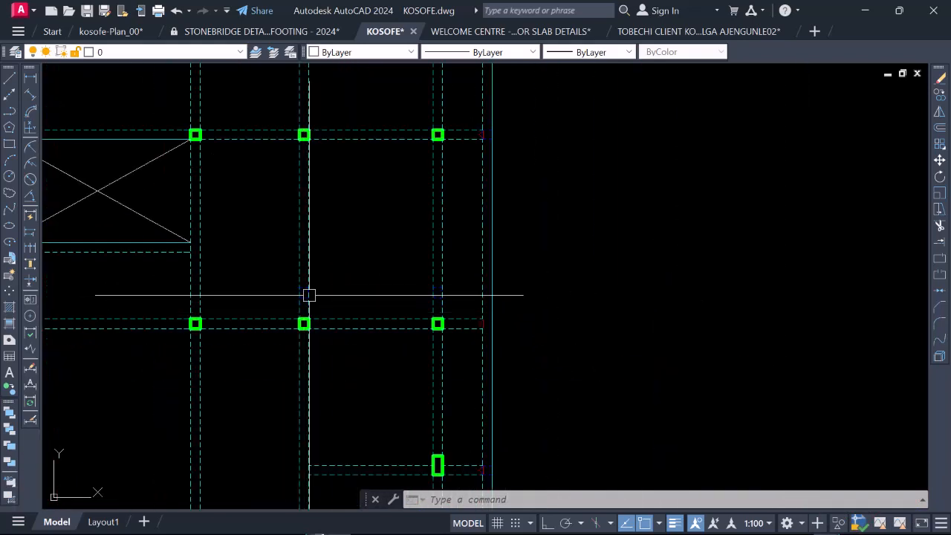
Step: Erase the two dashed TRColumn outlines above the third column row and the one at the right edge of the second row
scroll(266, 289, up, 2)
click(263, 268)
click(390, 313)
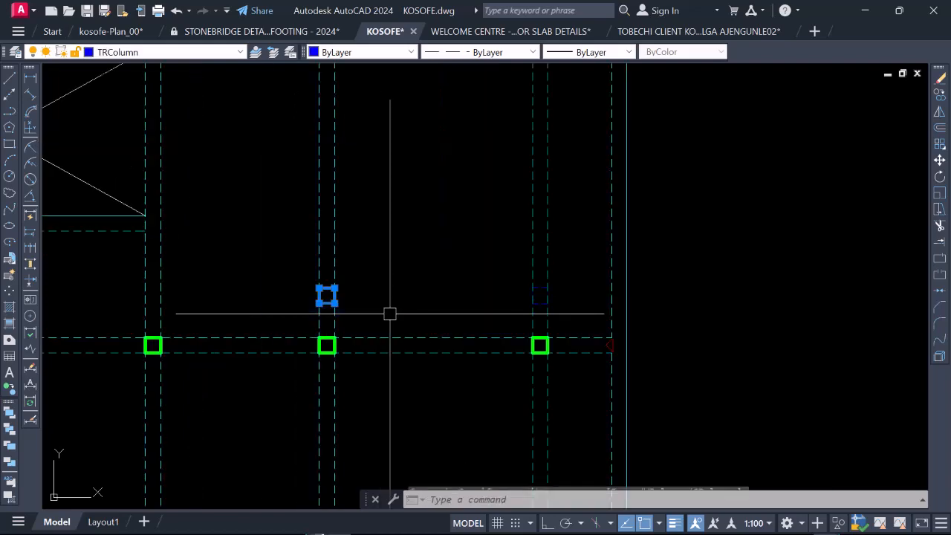
click(422, 257)
click(572, 314)
scroll(480, 270, down, 4)
scroll(446, 245, up, 6)
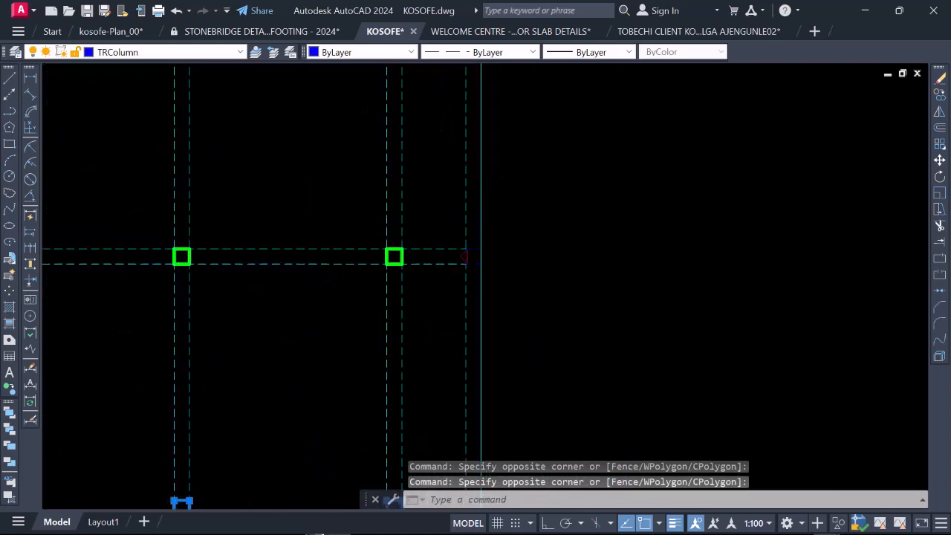
scroll(466, 276, down, 4)
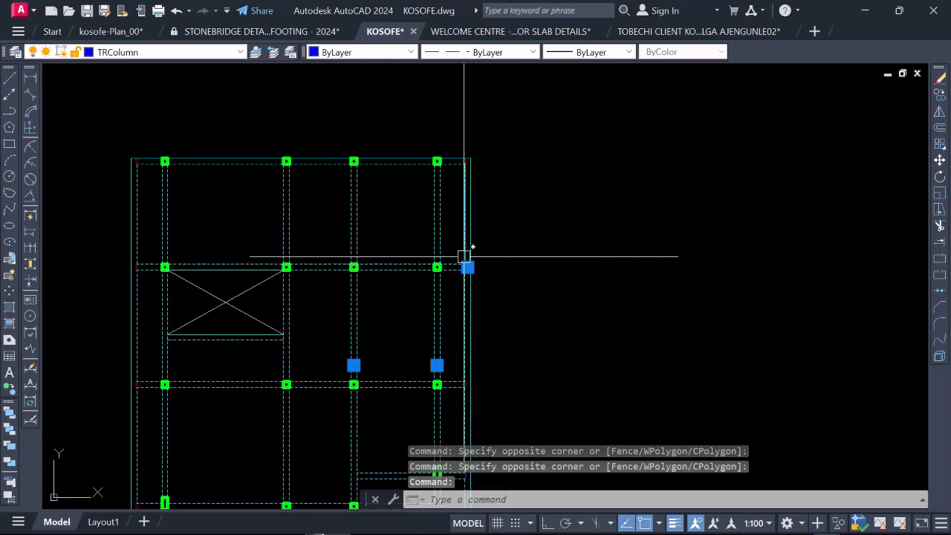
right_click(465, 250)
click(476, 290)
scroll(446, 290, down, 5)
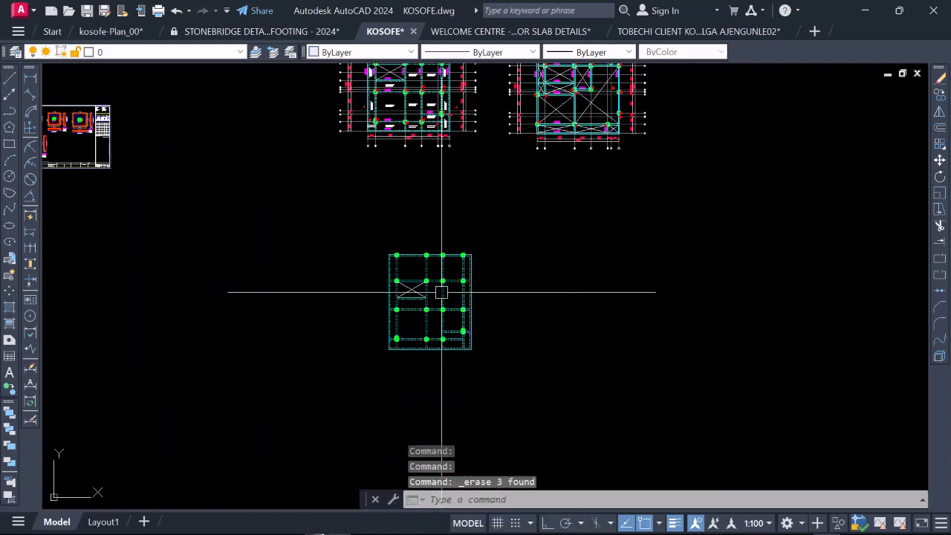
Step: Examine the plan's projecting edge beams and red support marks on all sides, selecting the SupMark triangle at the upper-left corner
scroll(404, 276, up, 3)
scroll(589, 439, up, 2)
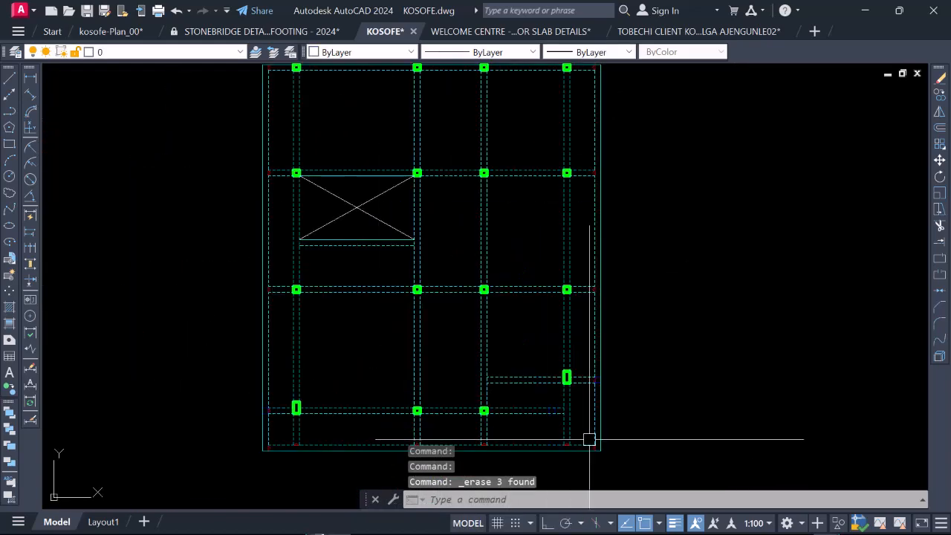
scroll(483, 375, down, 2)
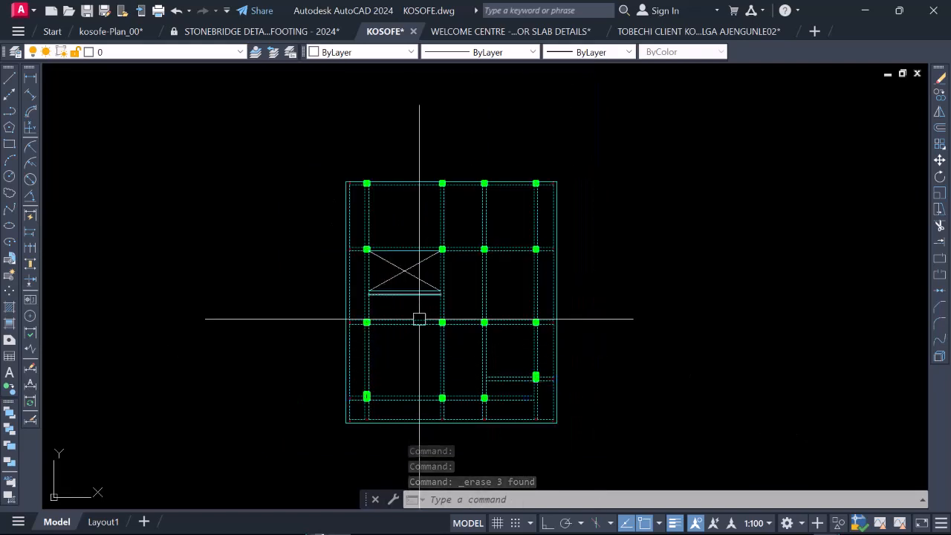
scroll(350, 186, up, 6)
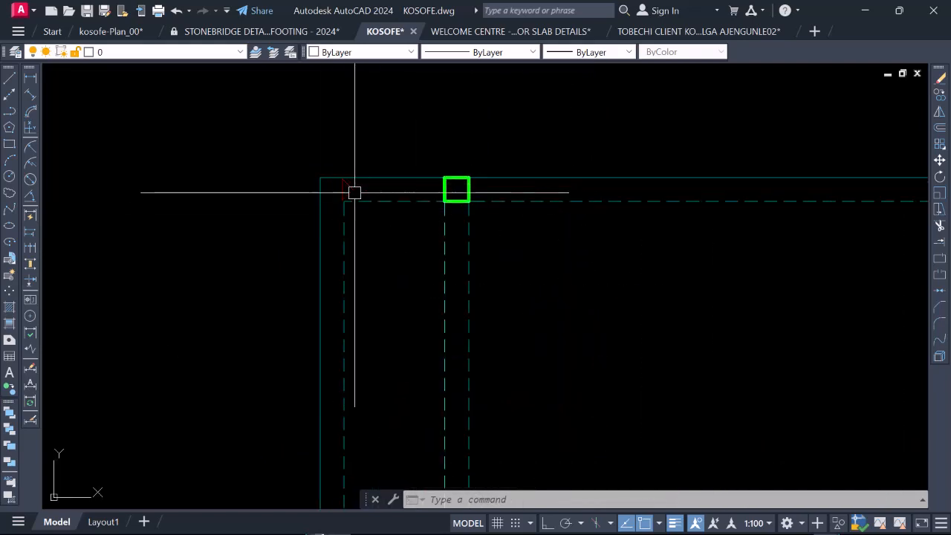
click(346, 187)
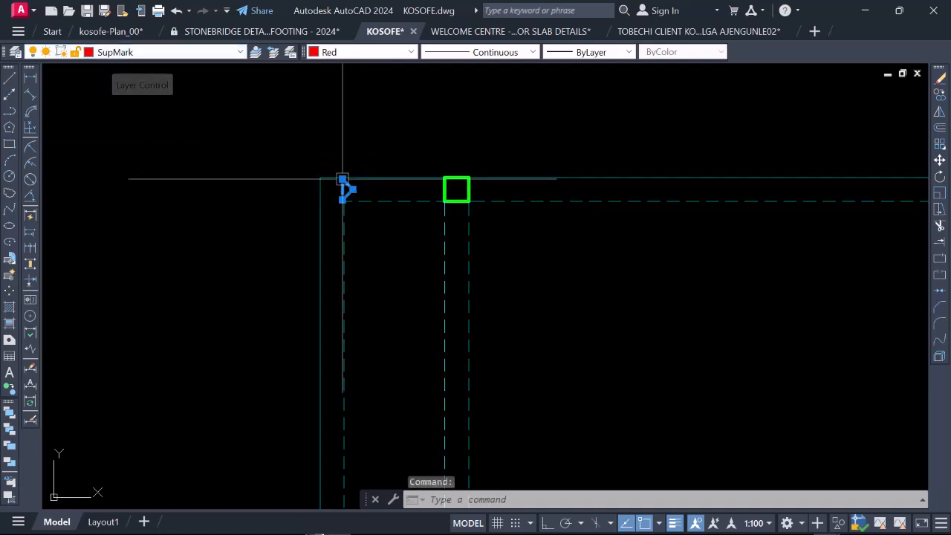
scroll(339, 190, up, 1)
scroll(342, 187, down, 3)
scroll(330, 186, down, 3)
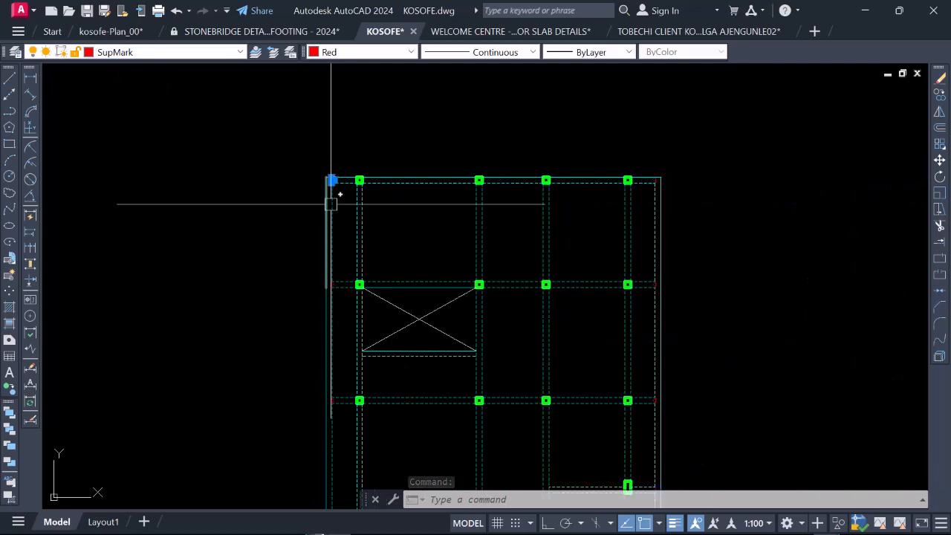
scroll(320, 183, up, 3)
scroll(319, 166, up, 2)
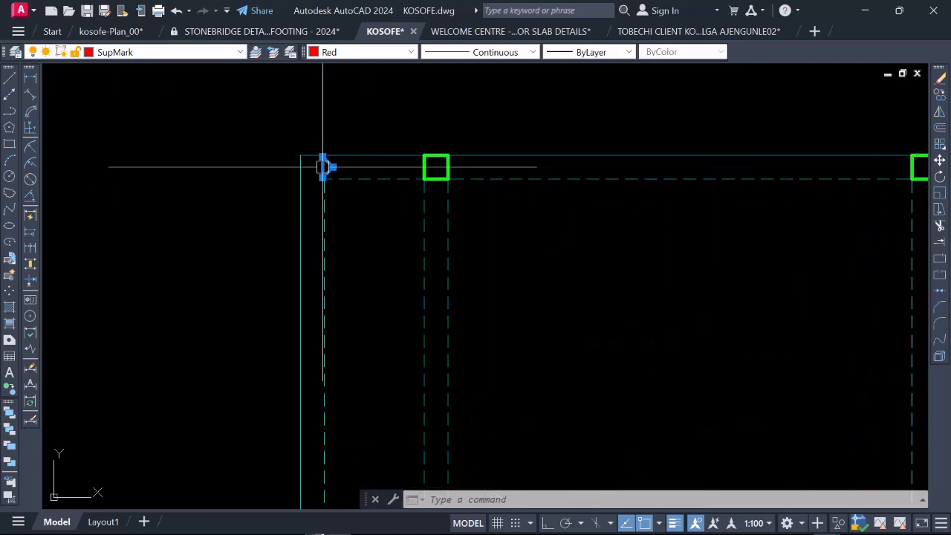
scroll(431, 164, down, 6)
scroll(438, 319, up, 4)
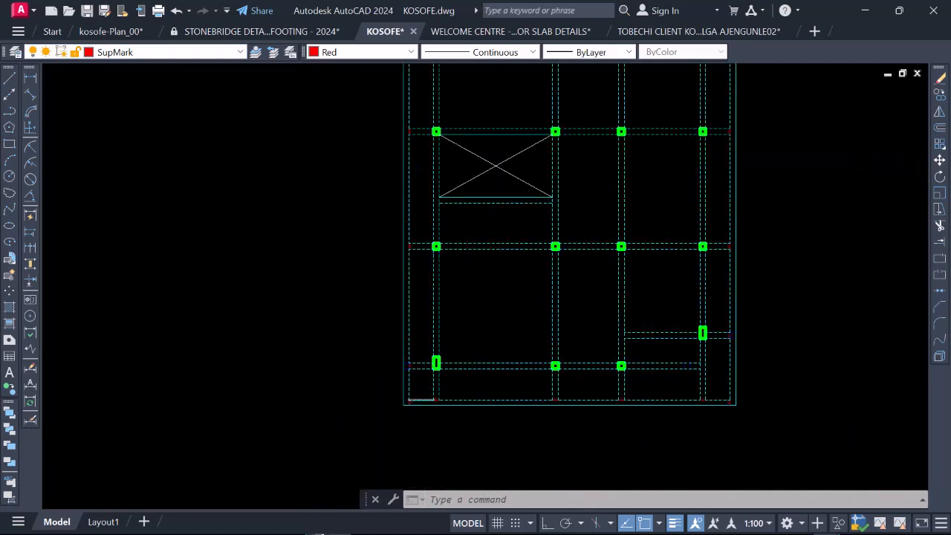
scroll(412, 327, down, 4)
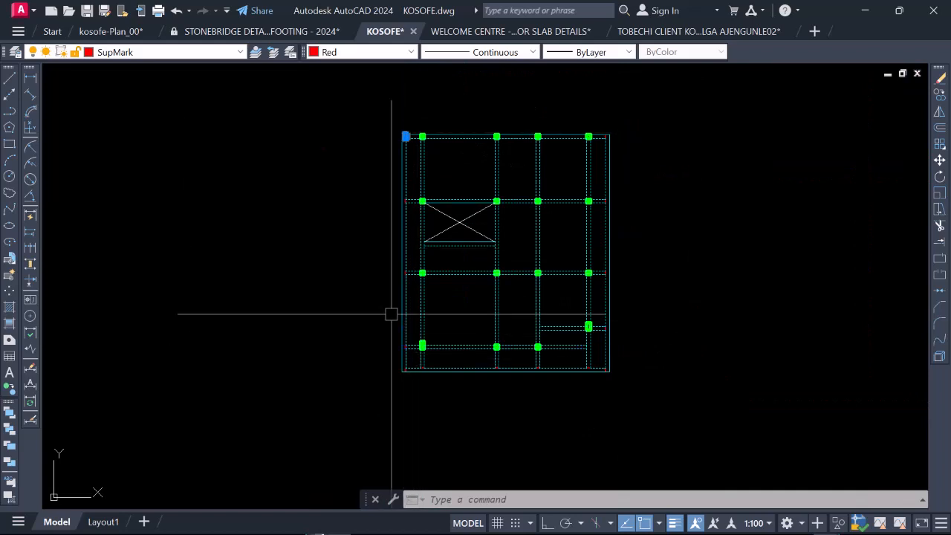
scroll(385, 319, down, 2)
scroll(497, 211, up, 4)
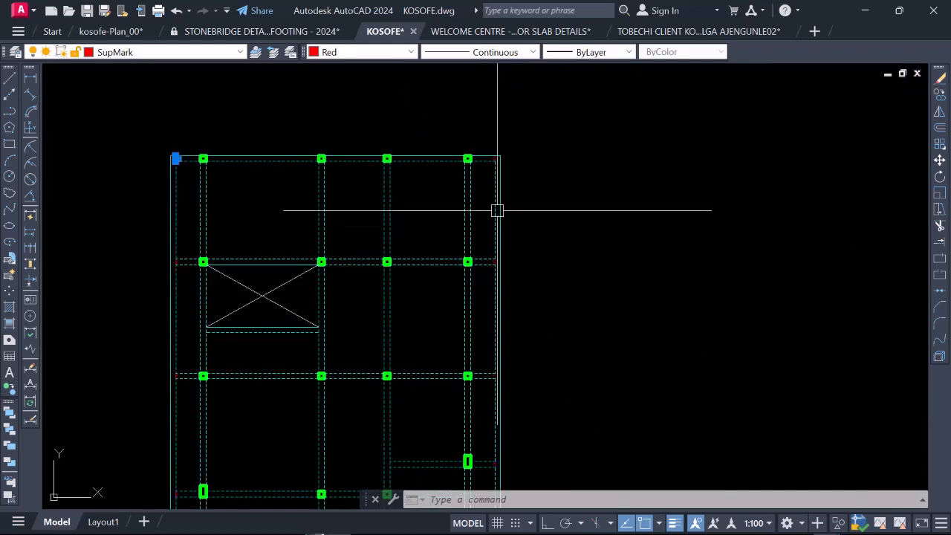
scroll(495, 193, down, 4)
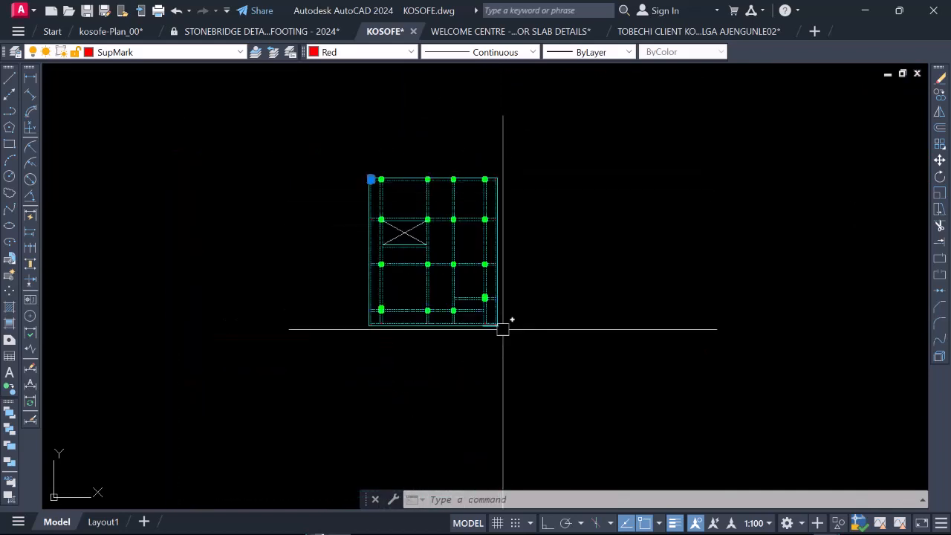
scroll(501, 325, up, 4)
scroll(458, 386, down, 2)
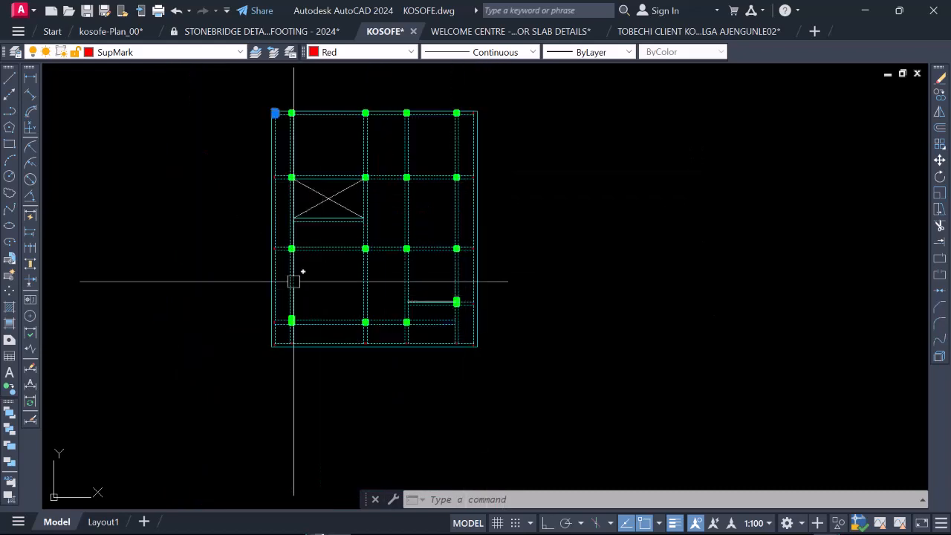
Step: Erase the projecting edge beam, beam stubs and support marks outside the plan's leftmost column line
scroll(298, 370, up, 6)
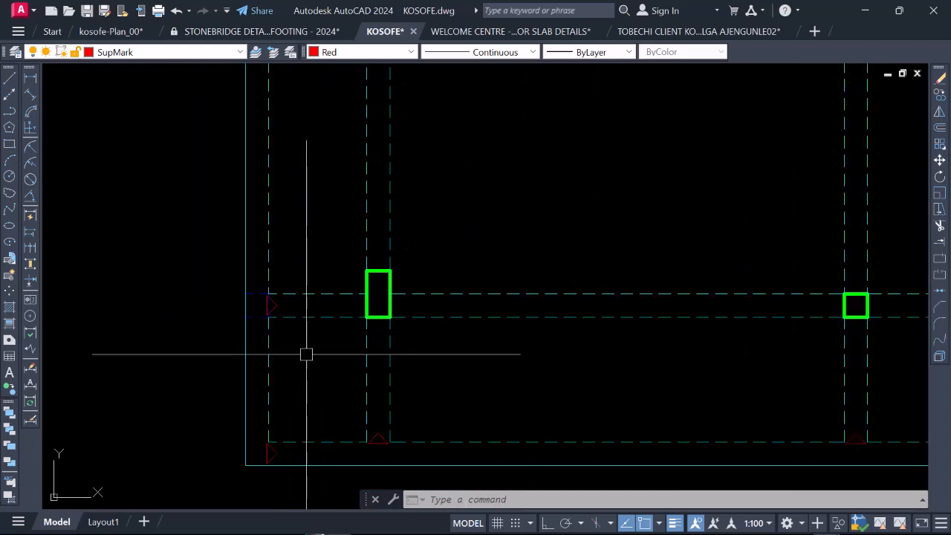
click(315, 344)
scroll(304, 356, down, 5)
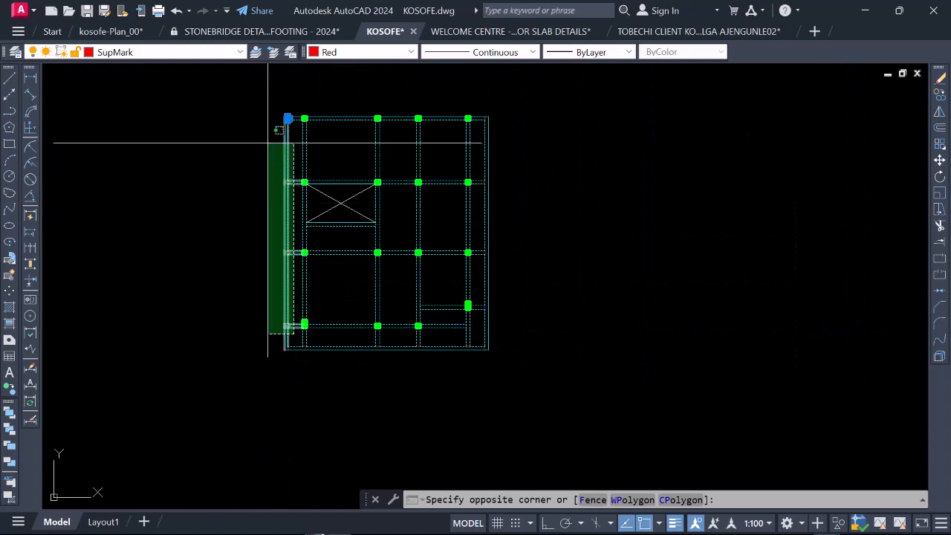
click(265, 136)
right_click(288, 248)
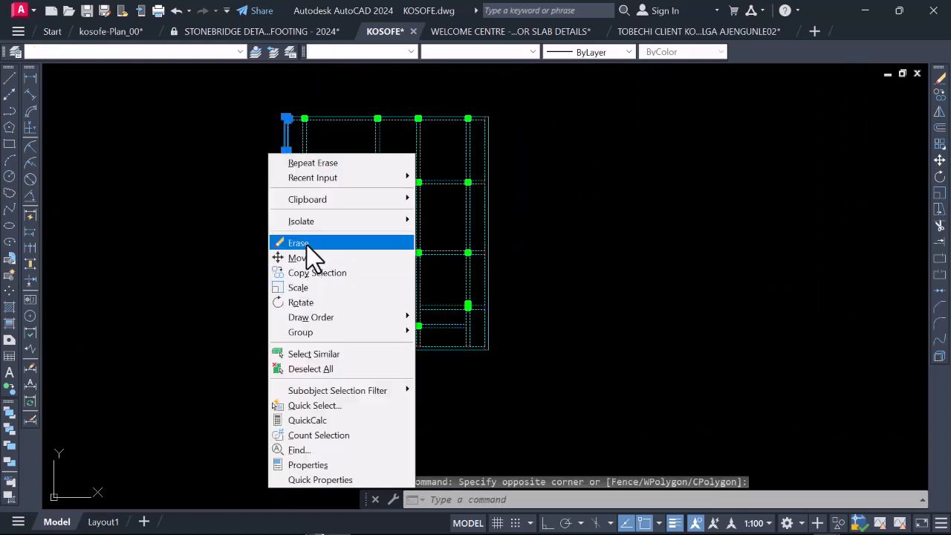
click(307, 243)
Step: Erase the leftover beam stubs at the plan's two left corners together with the projecting edge beam and stubs outside the rightmost column line
scroll(298, 183, up, 6)
click(290, 249)
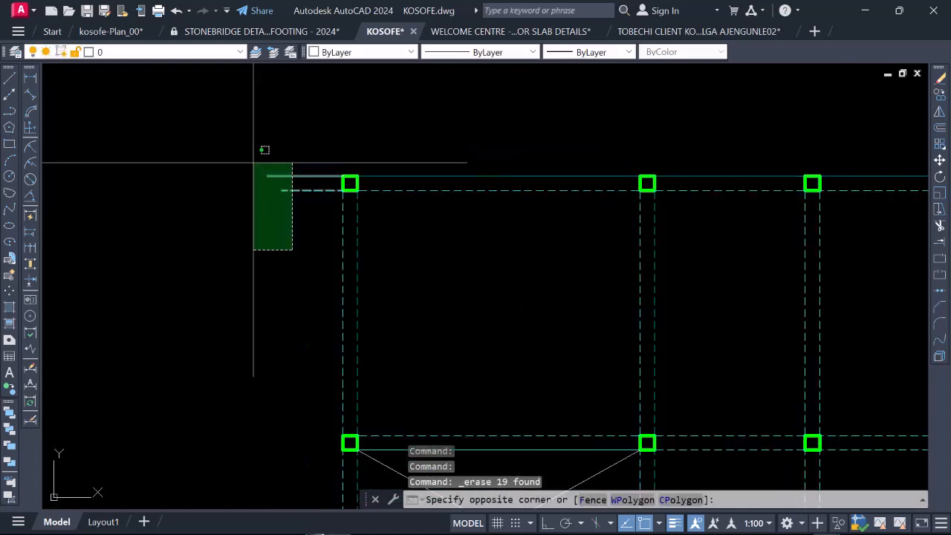
scroll(356, 159, down, 8)
scroll(339, 257, up, 4)
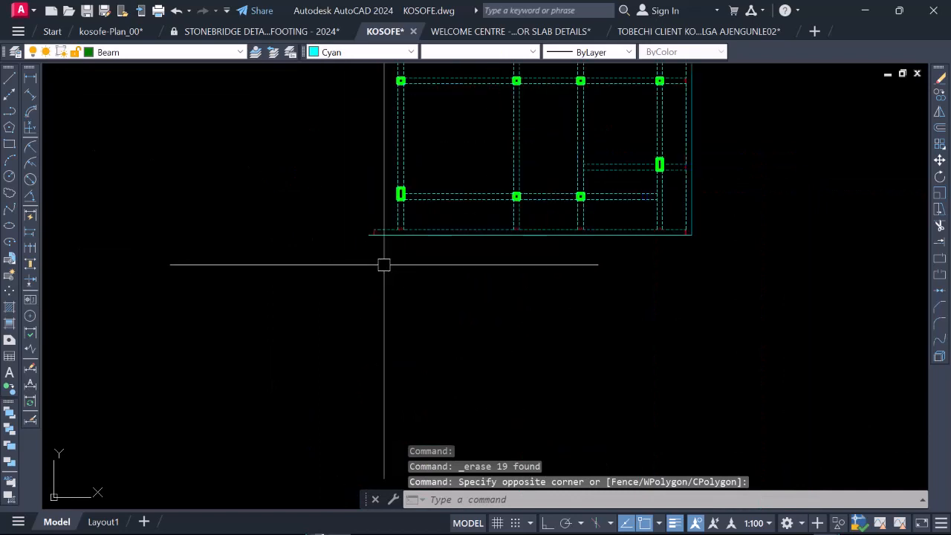
click(384, 264)
click(344, 288)
click(383, 274)
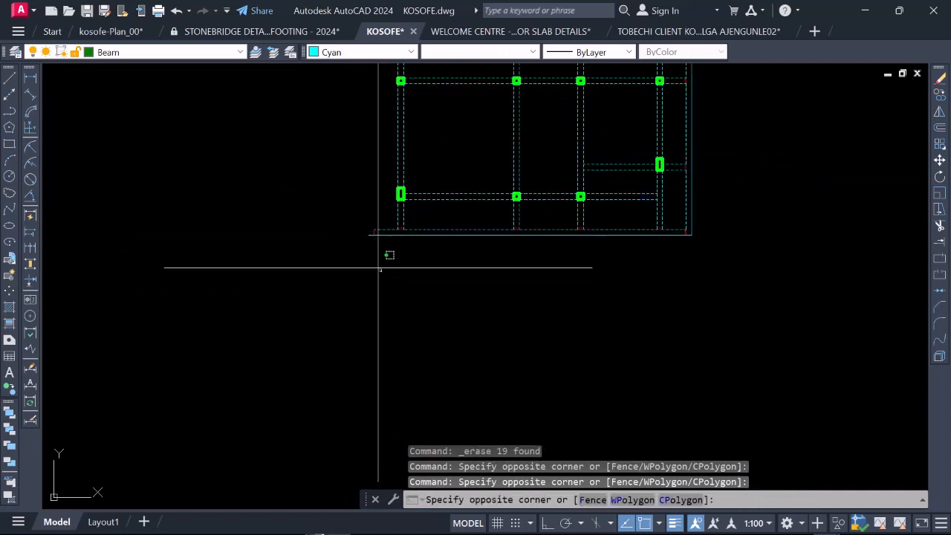
click(344, 209)
scroll(434, 255, down, 5)
scroll(384, 266, up, 5)
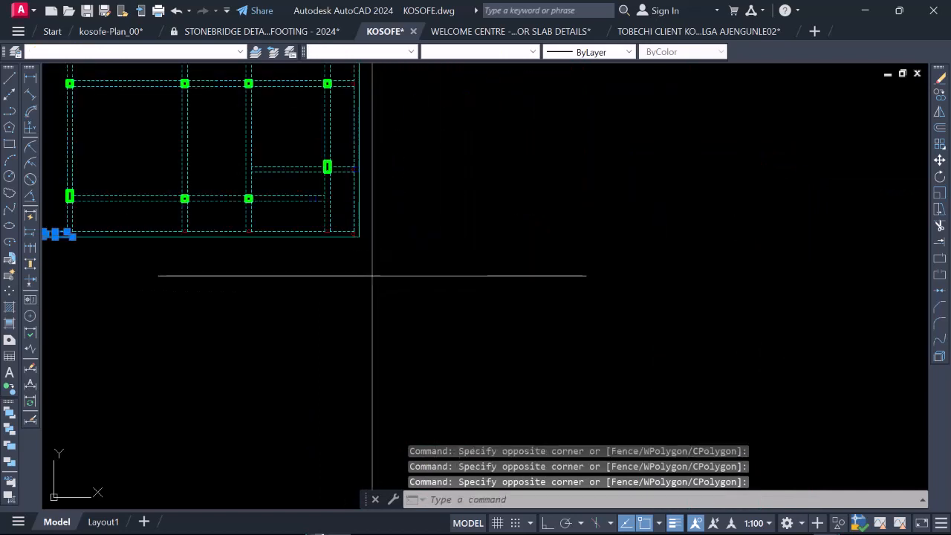
click(373, 275)
click(346, 150)
scroll(349, 171, down, 4)
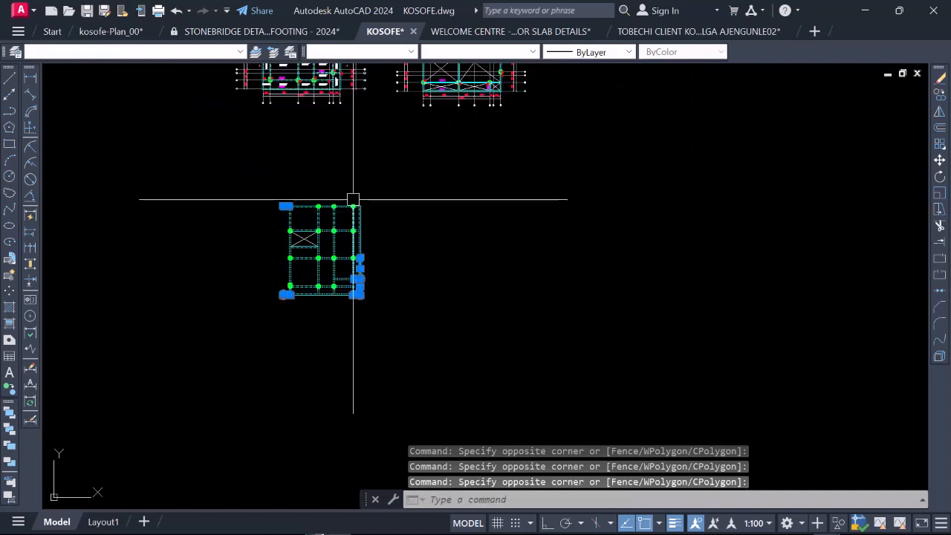
scroll(353, 199, up, 4)
click(402, 370)
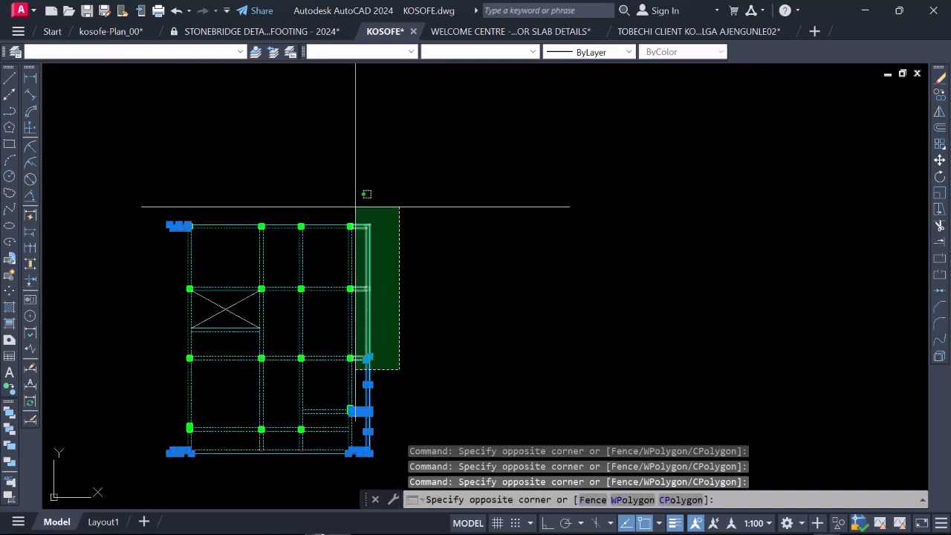
click(363, 193)
right_click(359, 201)
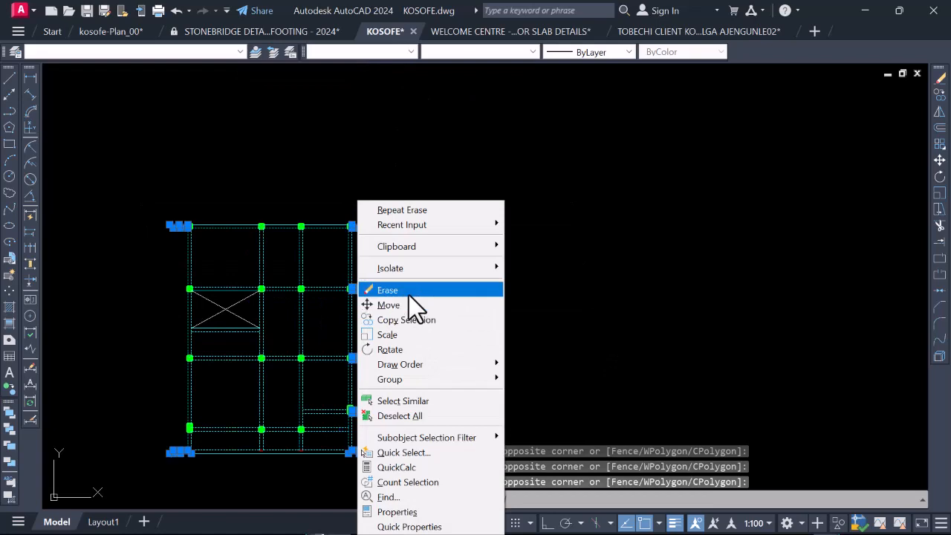
click(408, 295)
Step: Erase the bottom edge beam and the beam stubs below the three columns of the lowest column row
scroll(414, 286, down, 3)
scroll(435, 299, up, 6)
scroll(395, 356, down, 4)
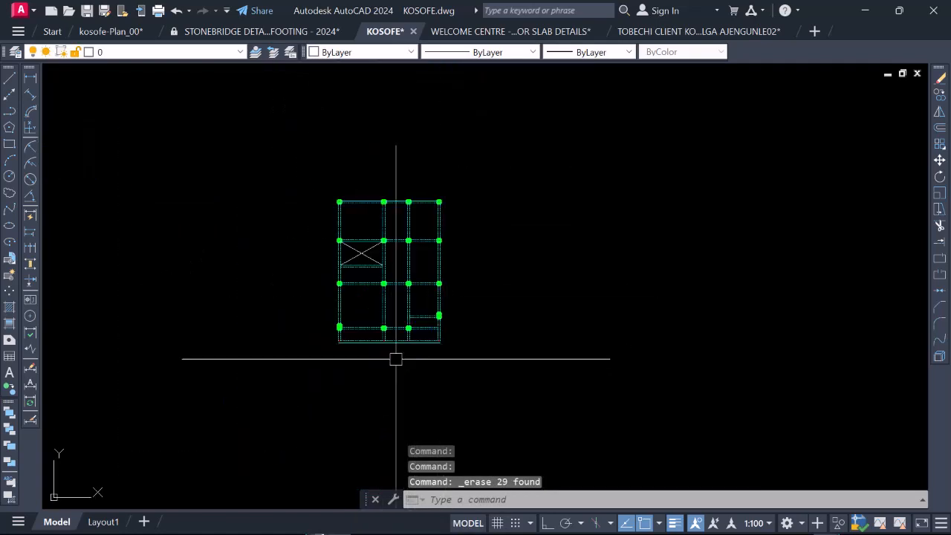
scroll(382, 356, up, 4)
scroll(315, 308, down, 2)
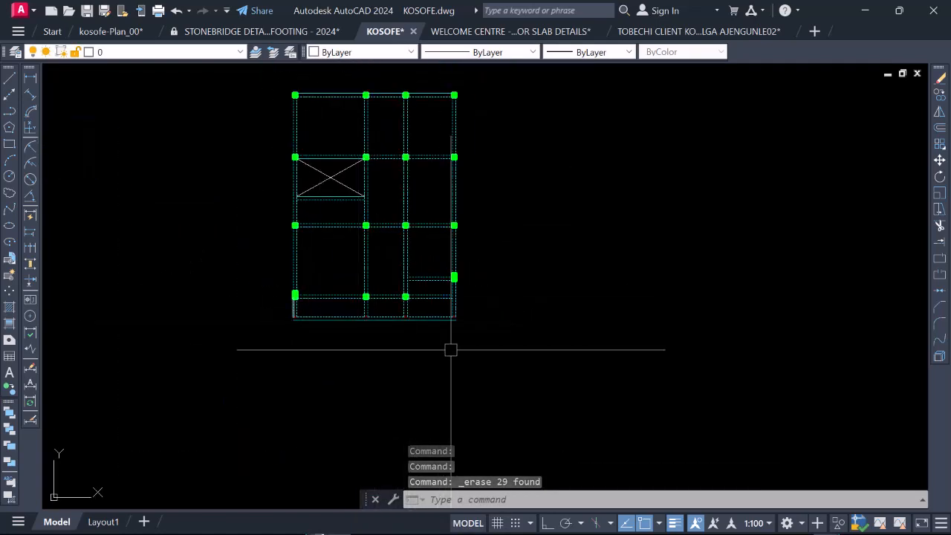
scroll(420, 323, up, 4)
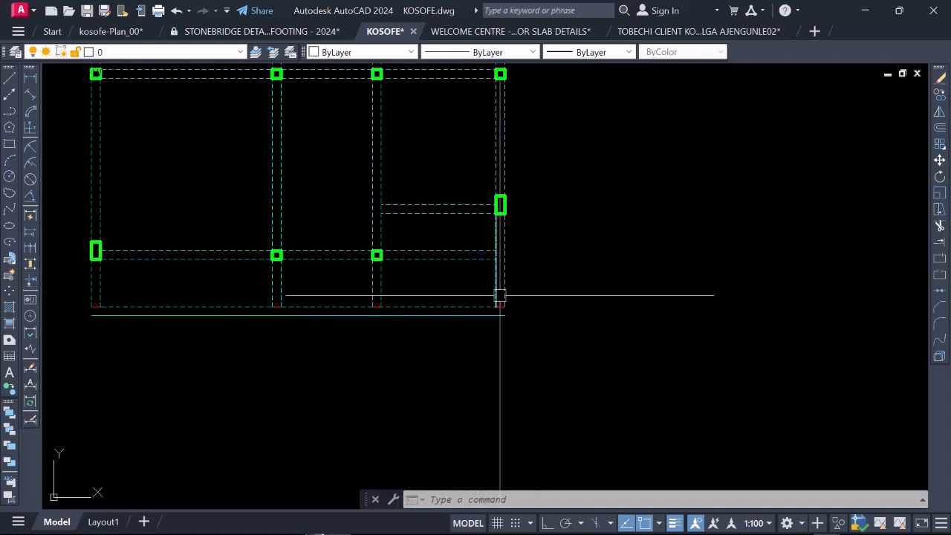
scroll(376, 297, down, 2)
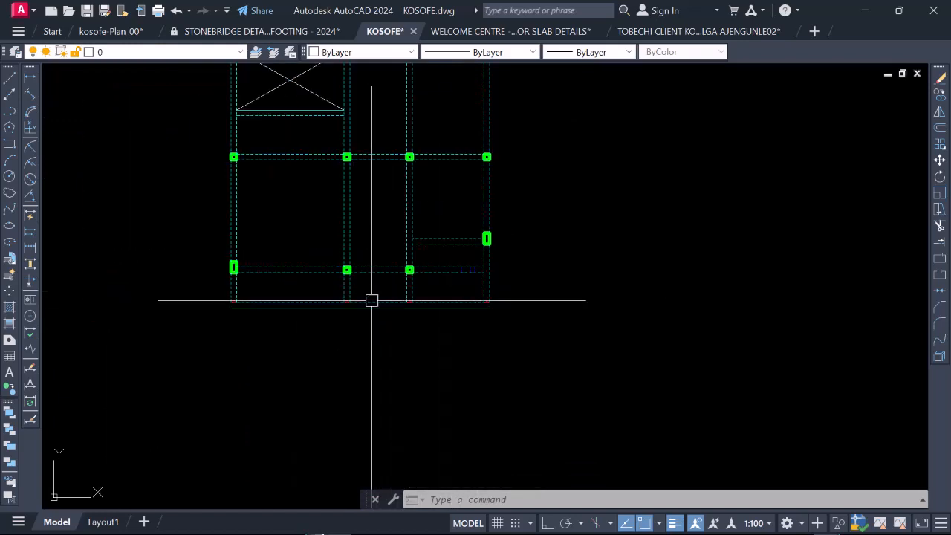
click(535, 319)
click(413, 345)
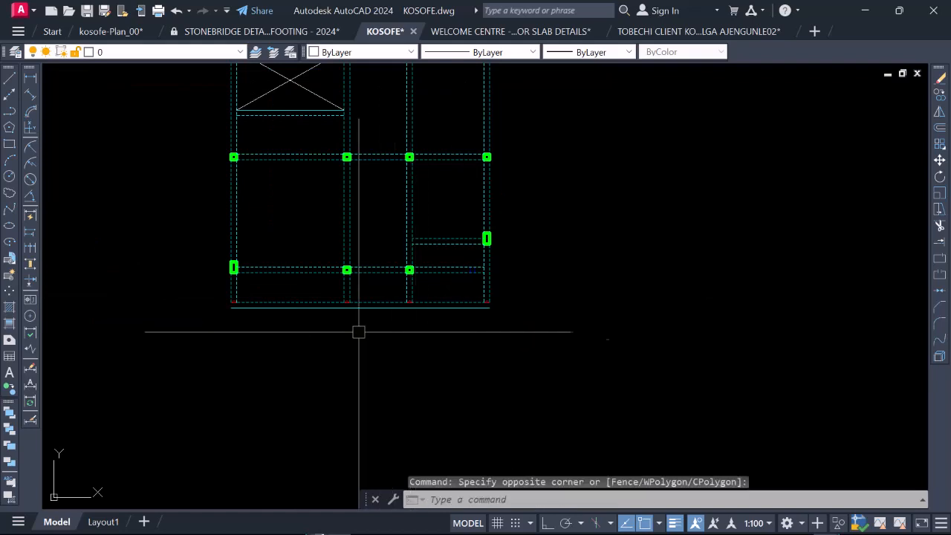
click(437, 350)
click(208, 297)
right_click(206, 297)
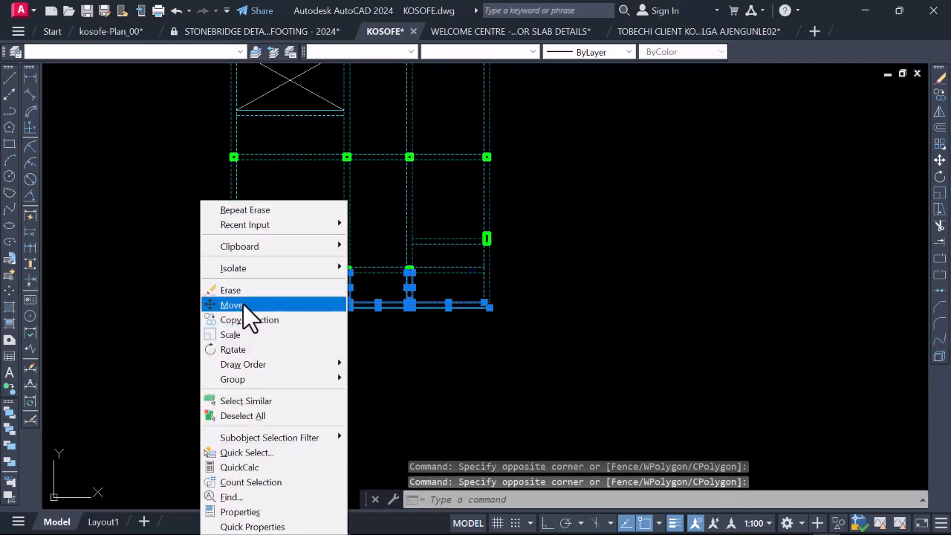
click(240, 293)
Step: Erase the beam stub below the lower-right column, the beam running into it and the dashed column outline on that beam
scroll(297, 294, up, 2)
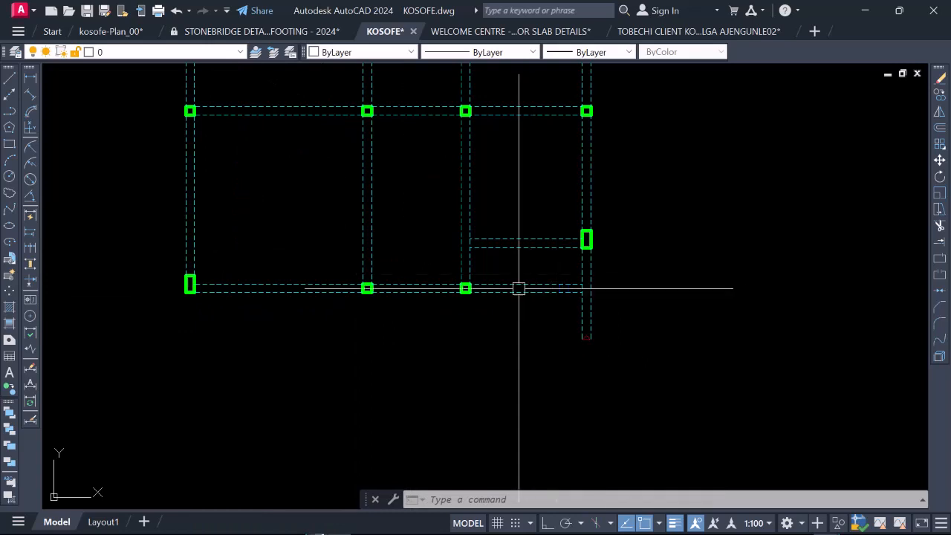
scroll(571, 284, up, 2)
click(611, 353)
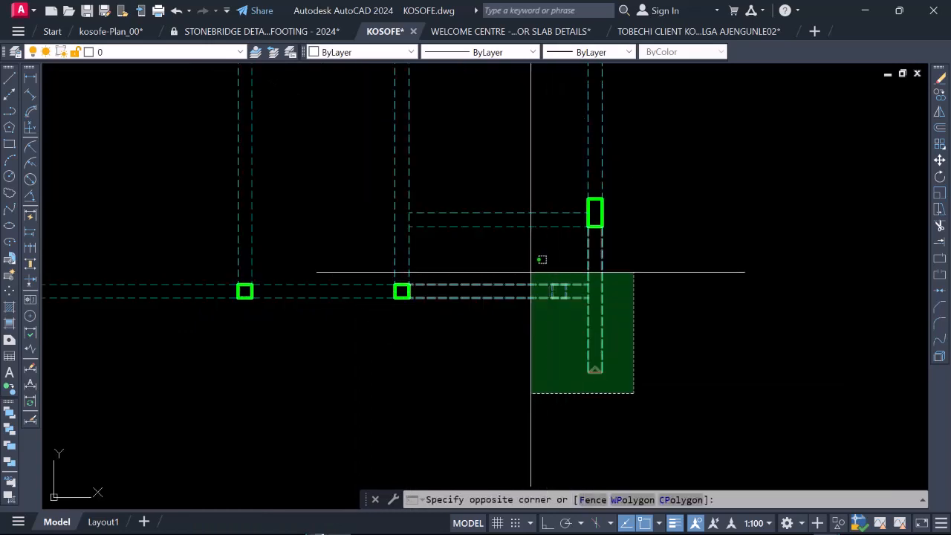
click(520, 270)
right_click(504, 269)
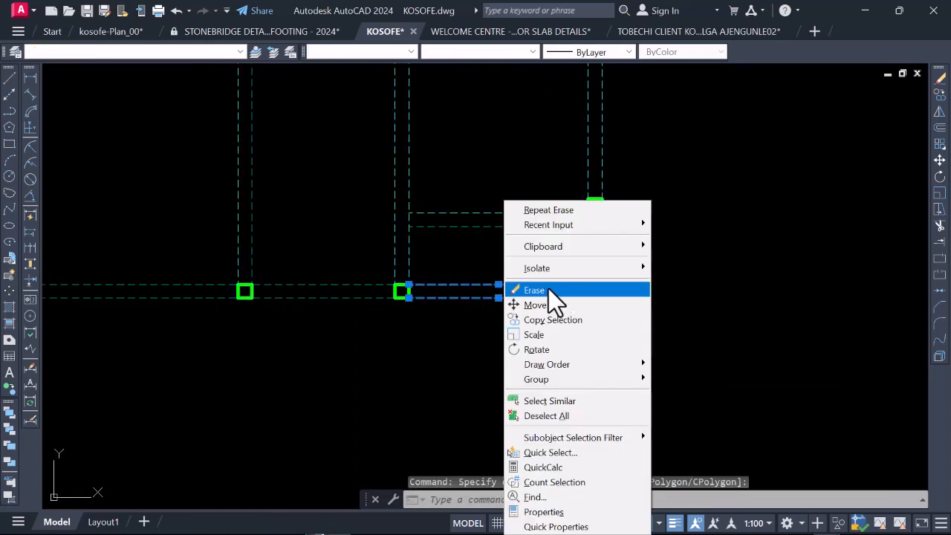
click(550, 290)
scroll(532, 325, down, 3)
scroll(481, 231, down, 2)
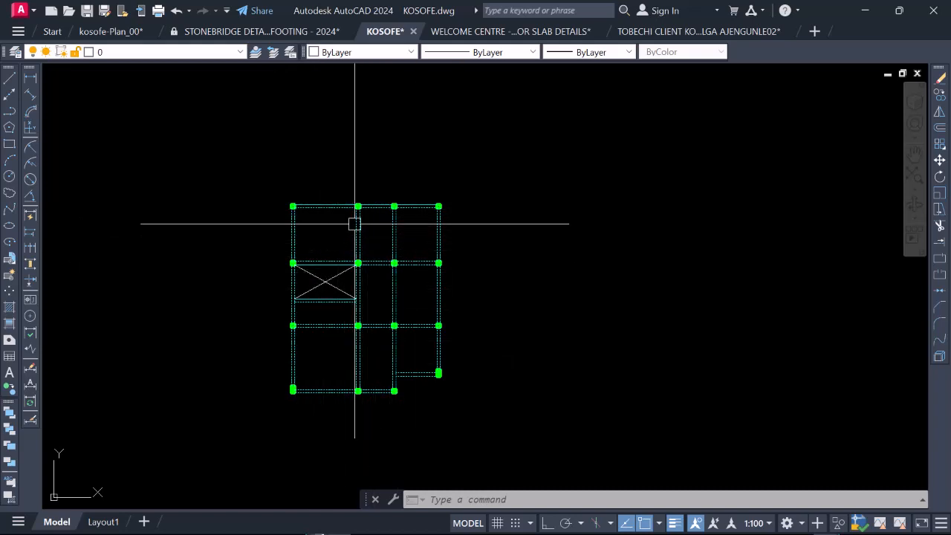
Step: Paste the copied ground floor plan into the drawing, just to the right of the stripped framing plan
scroll(335, 238, down, 4)
scroll(352, 268, up, 2)
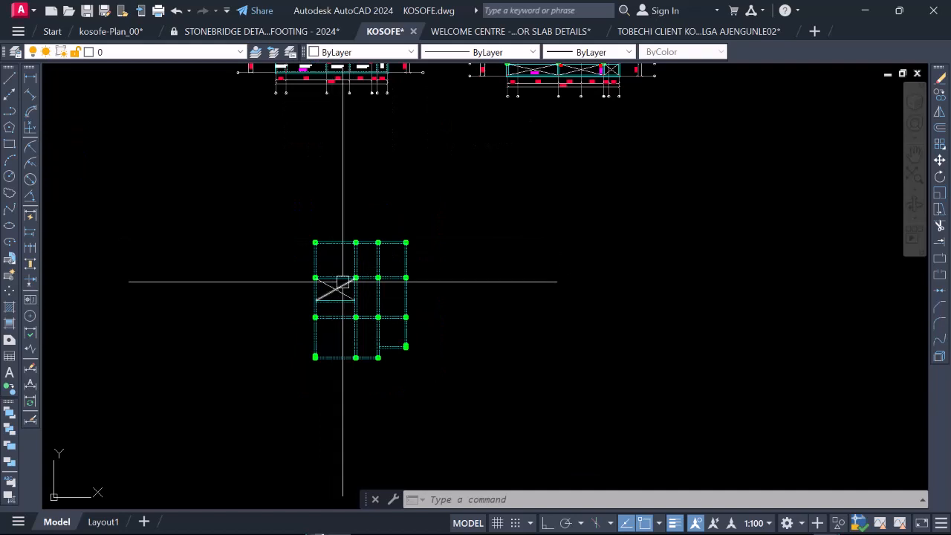
scroll(341, 260, up, 2)
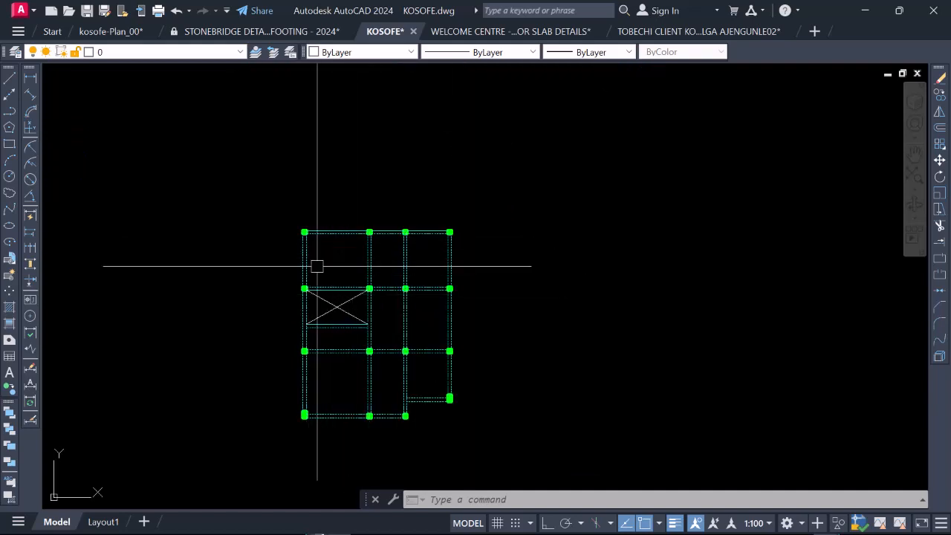
scroll(385, 235, down, 2)
right_click(406, 196)
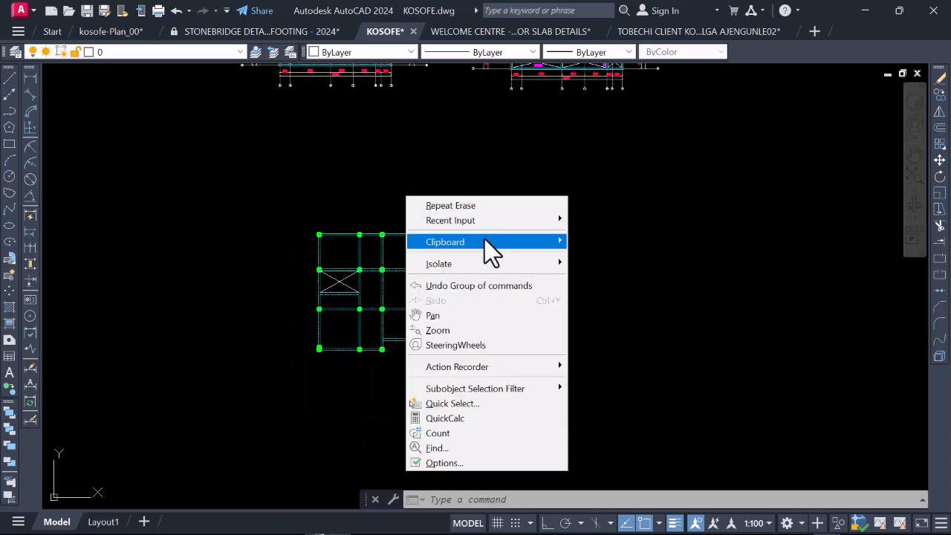
mouse_move(527, 241)
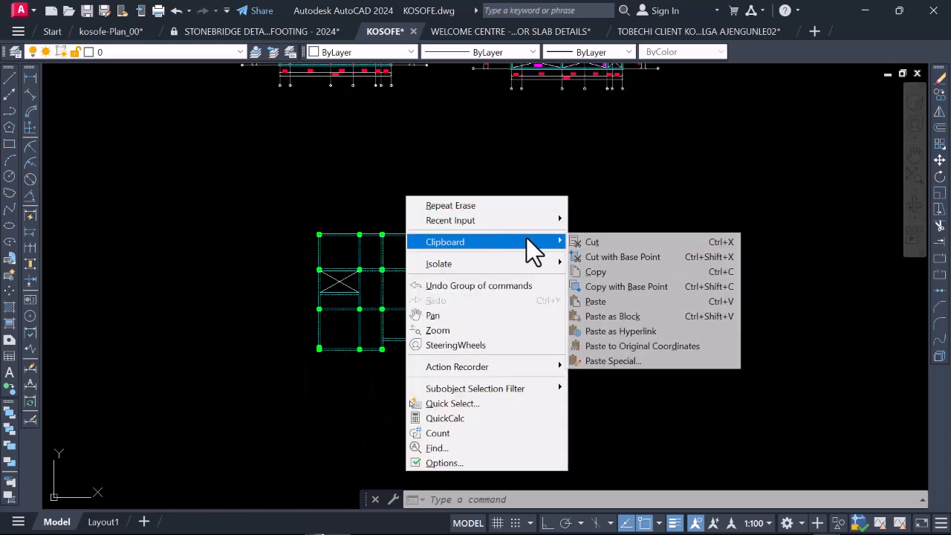
click(615, 302)
scroll(503, 319, down, 4)
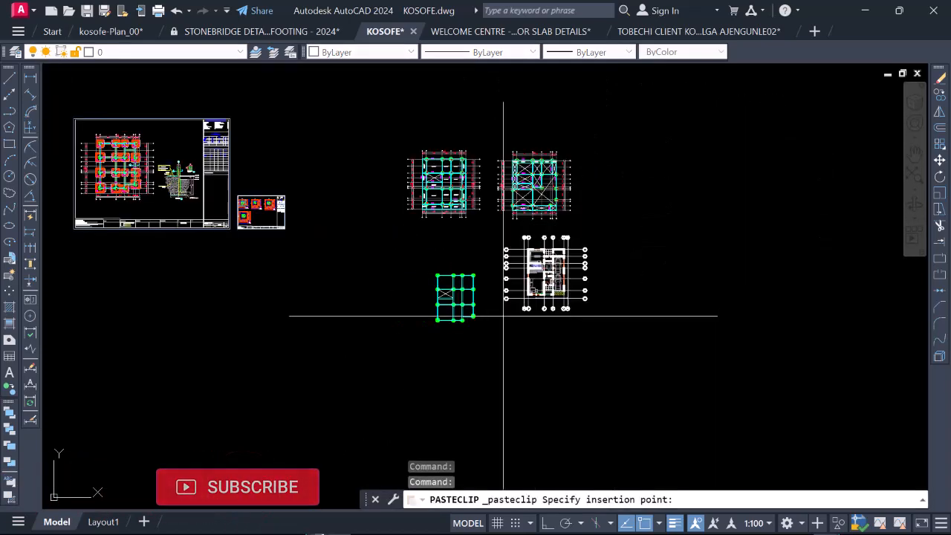
scroll(496, 342, up, 4)
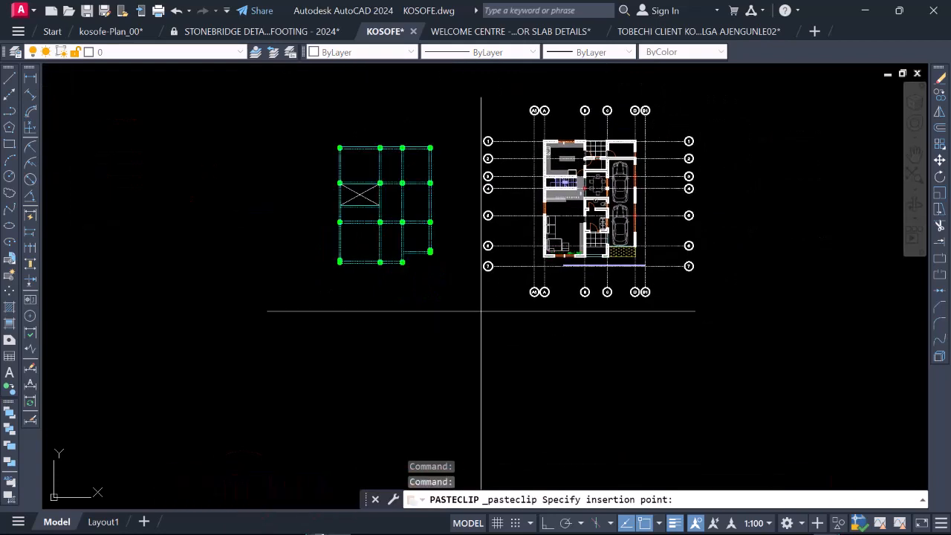
click(487, 307)
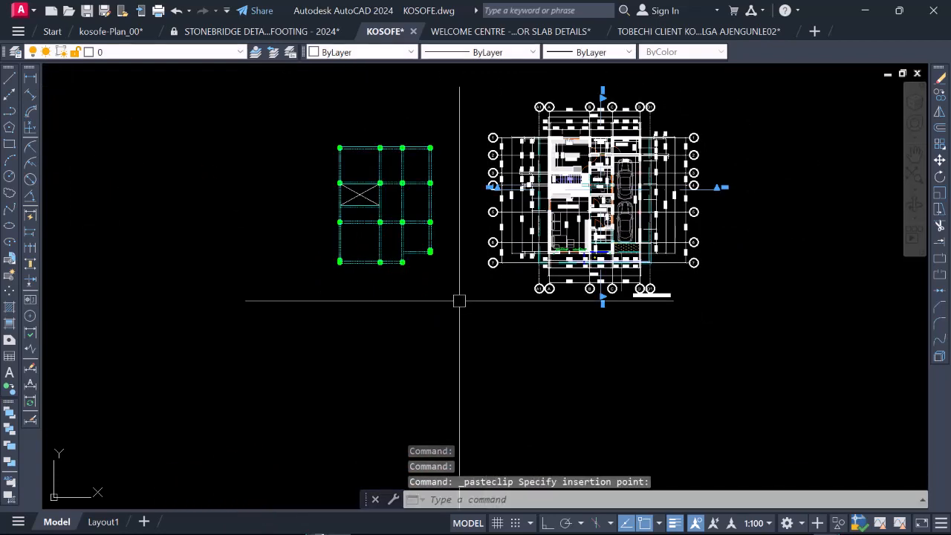
Step: Examine the pasted ground floor plan, from the staircase and dining area out to its full grid
scroll(584, 229, up, 2)
scroll(584, 228, up, 1)
scroll(436, 335, down, 2)
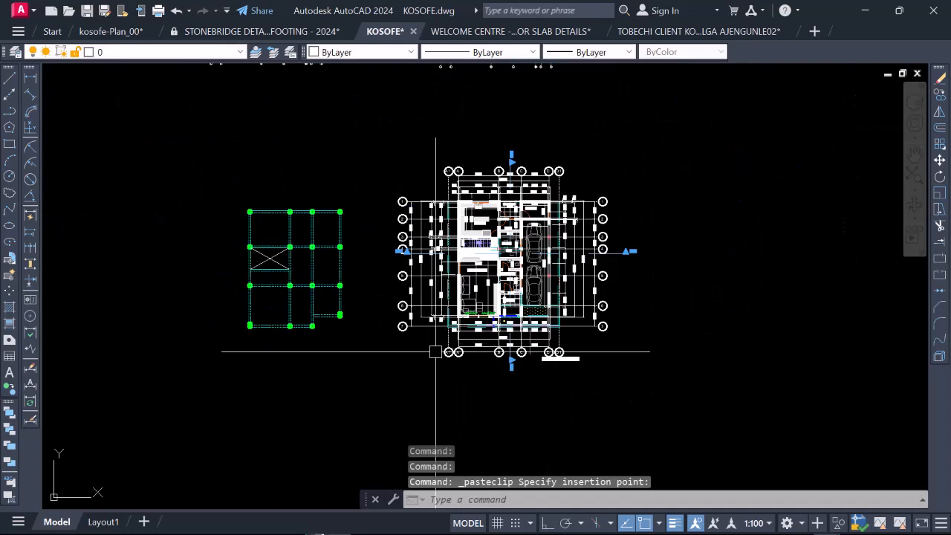
scroll(436, 352, up, 1)
scroll(409, 374, down, 2)
scroll(482, 299, up, 1)
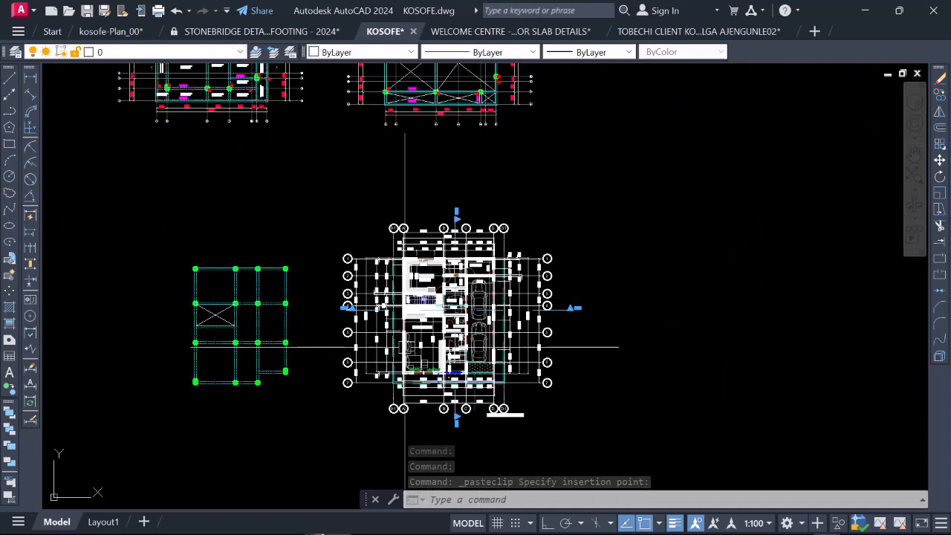
scroll(439, 348, up, 1)
scroll(437, 347, up, 2)
scroll(411, 279, up, 4)
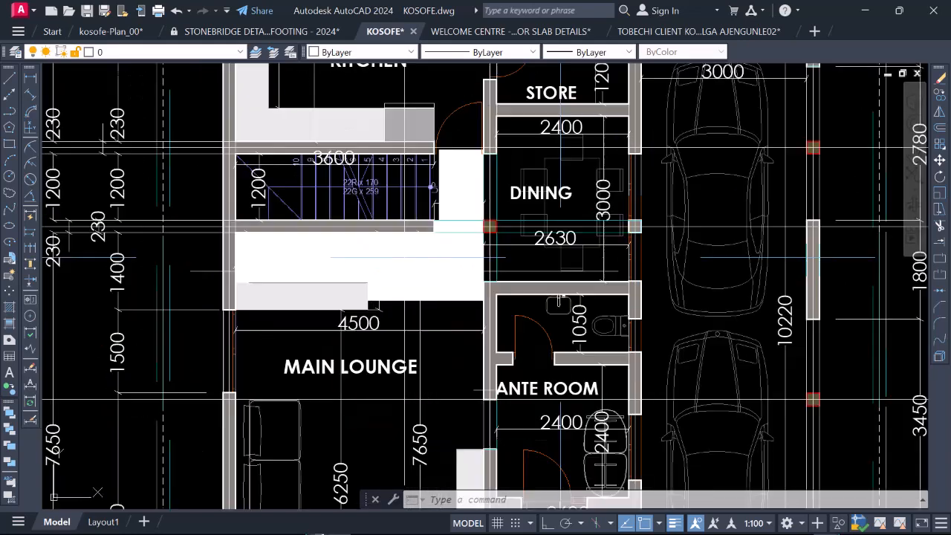
scroll(748, 101, down, 2)
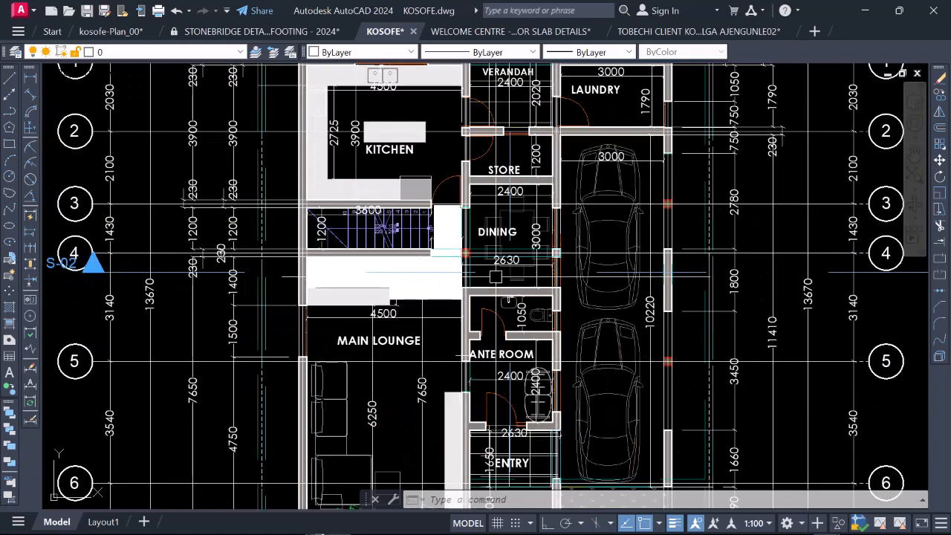
scroll(747, 104, down, 3)
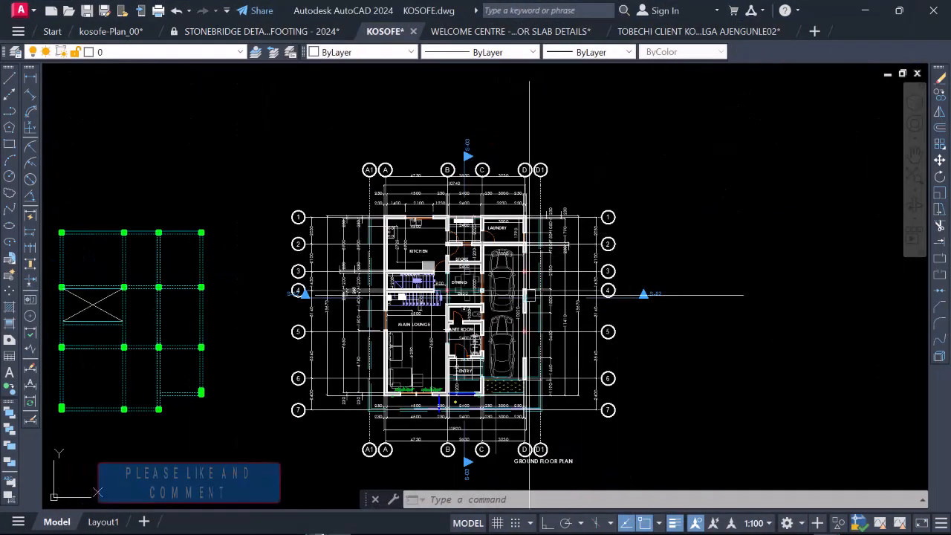
scroll(509, 272, down, 2)
scroll(506, 281, up, 2)
scroll(521, 360, up, 2)
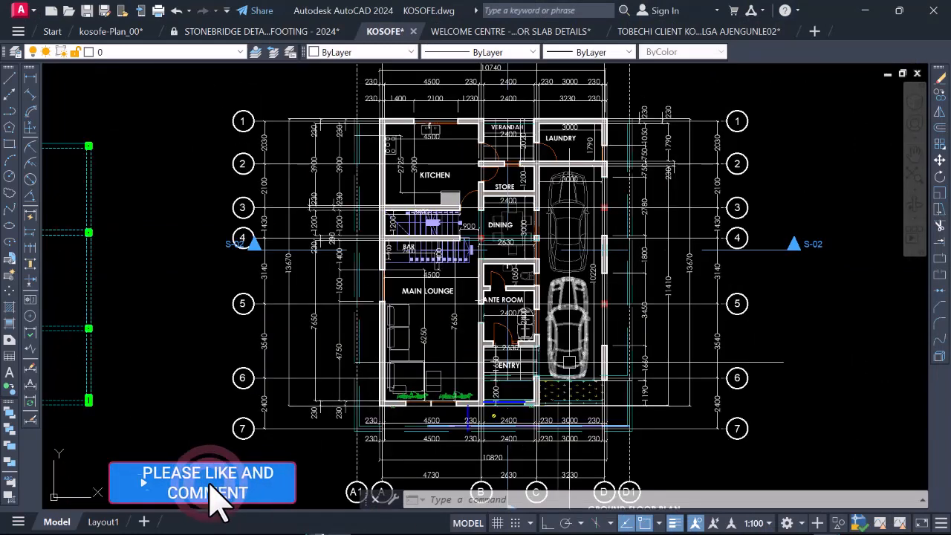
scroll(496, 360, down, 2)
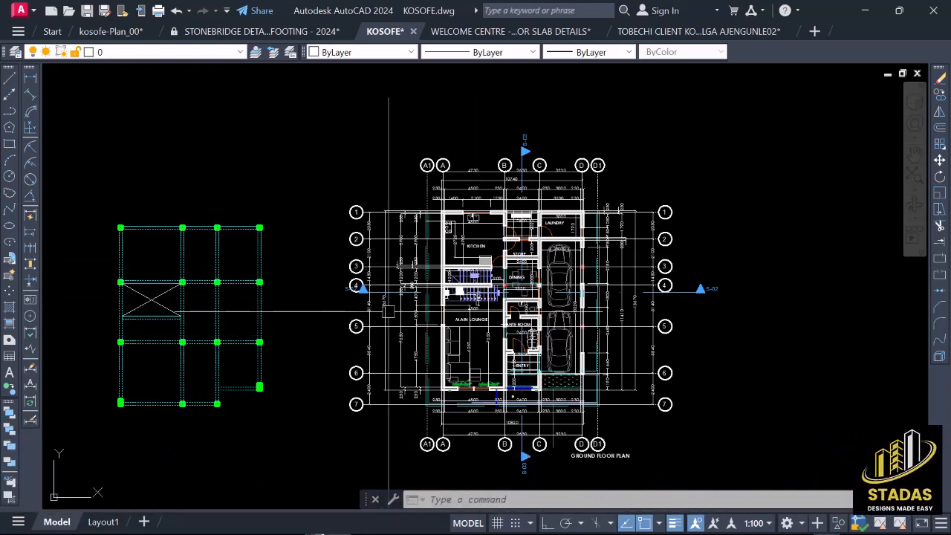
Step: Examine the ground floor plan's wall layout around the main lounge, ante room and entry against gridlines 1 to 7
scroll(523, 249, up, 2)
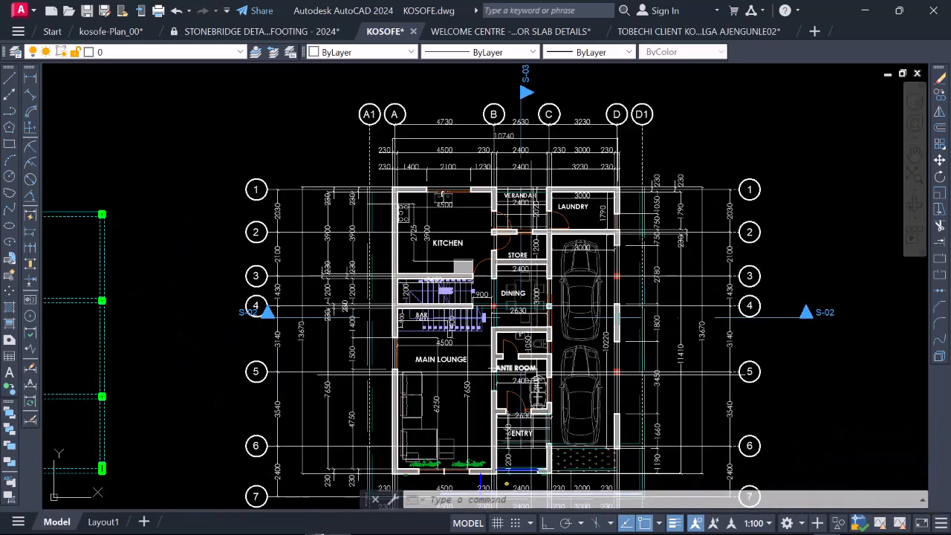
scroll(532, 374, up, 2)
scroll(470, 301, down, 2)
scroll(496, 323, up, 2)
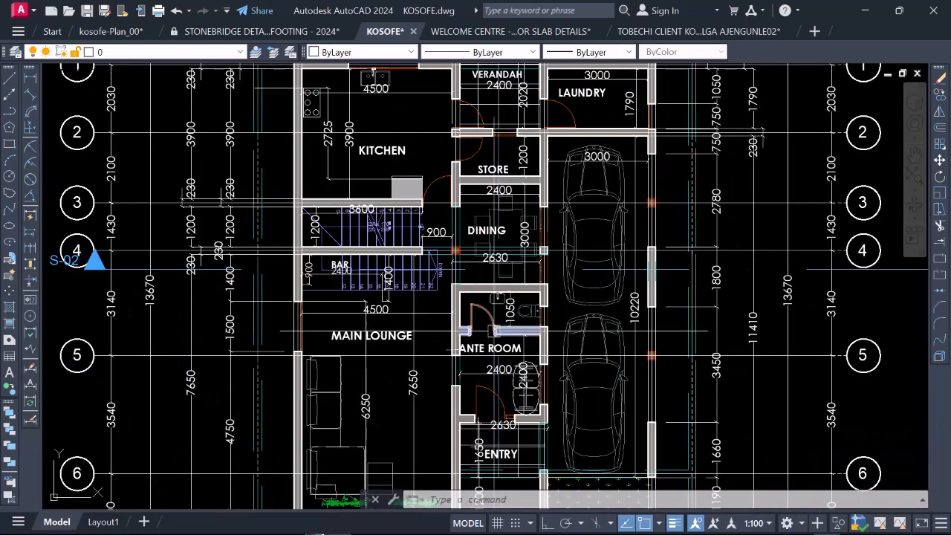
scroll(513, 280, down, 3)
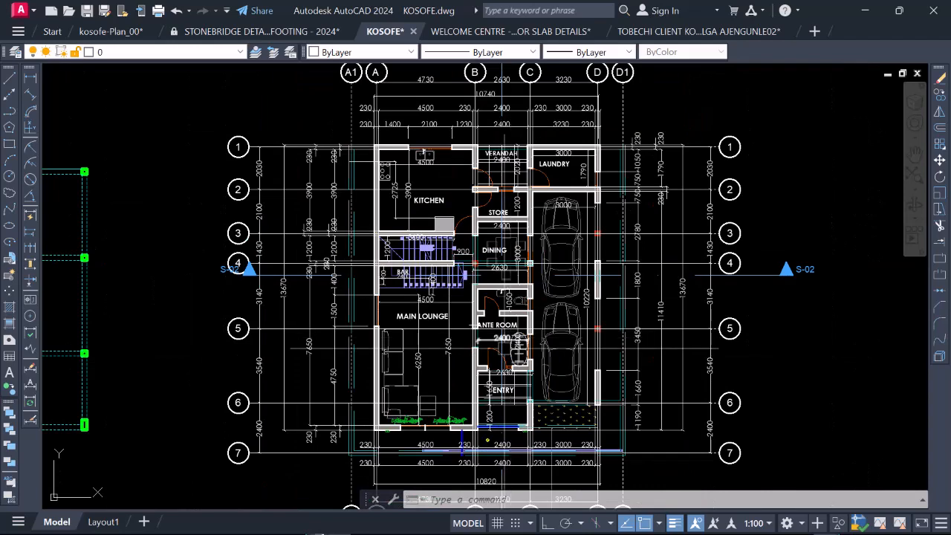
scroll(493, 325, up, 3)
scroll(494, 325, down, 3)
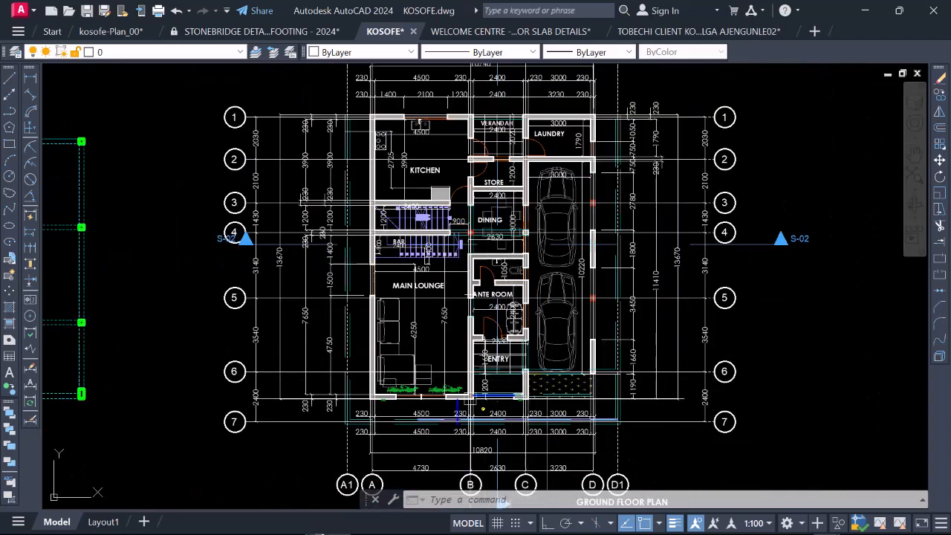
scroll(530, 387, down, 2)
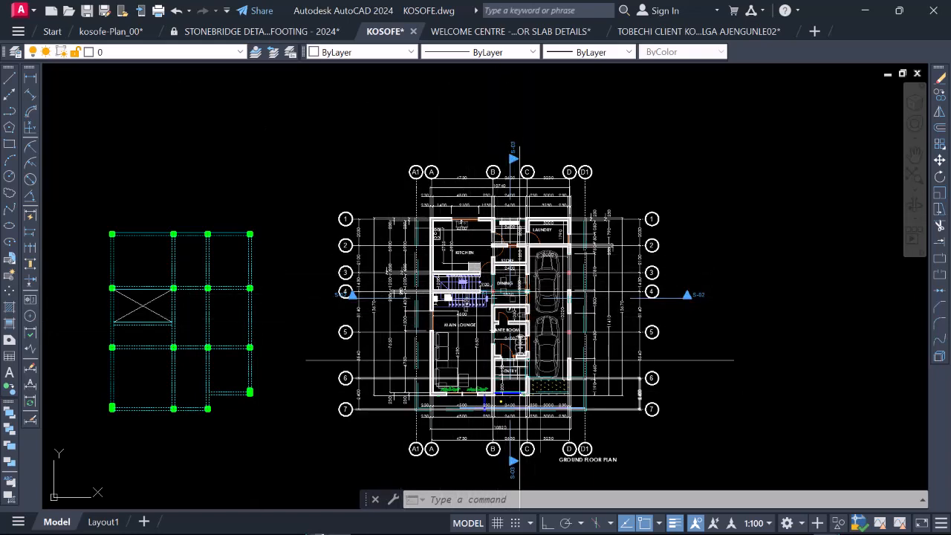
scroll(131, 275, up, 4)
scroll(232, 254, down, 4)
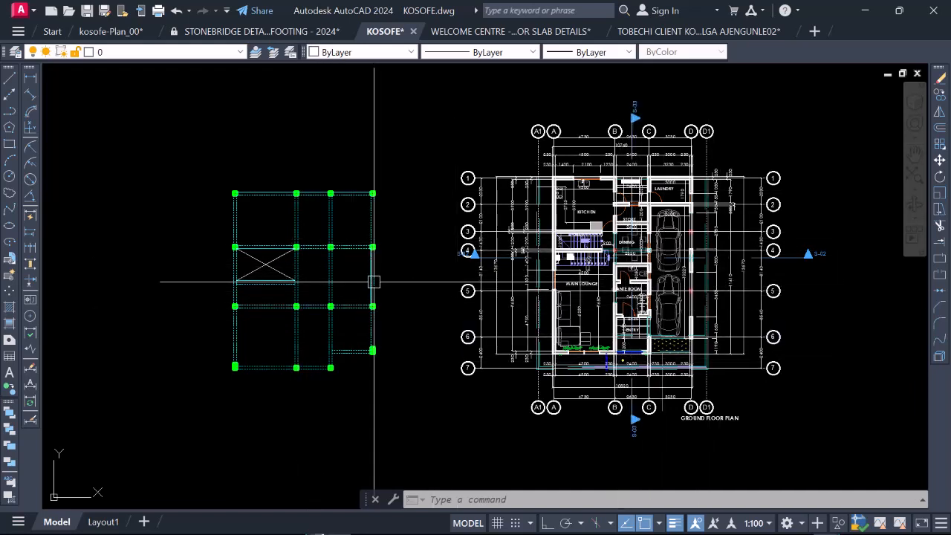
Step: Compare the framing plan's beams, columns and stair void with the walls and staircase of the ground floor plan
scroll(461, 260, up, 3)
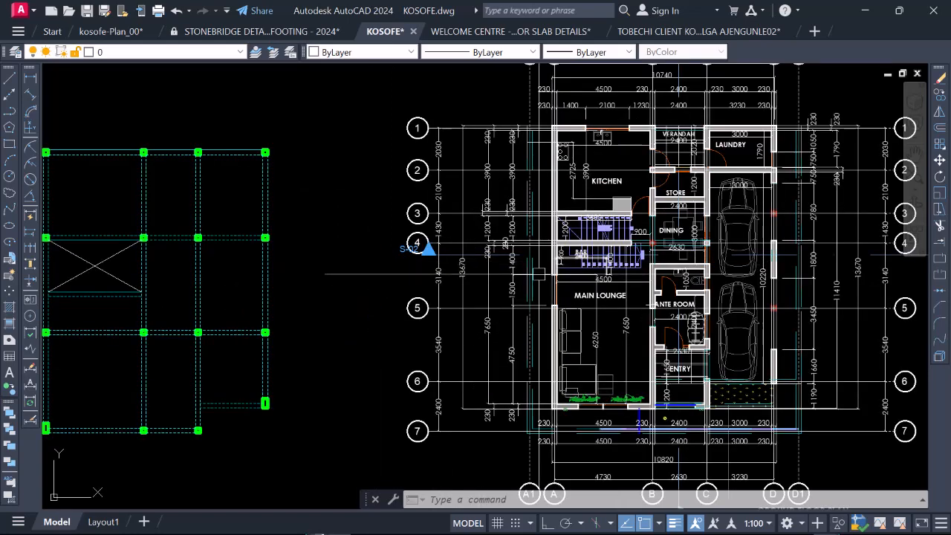
scroll(416, 275, down, 2)
scroll(257, 283, up, 4)
scroll(364, 286, down, 2)
scroll(307, 202, down, 1)
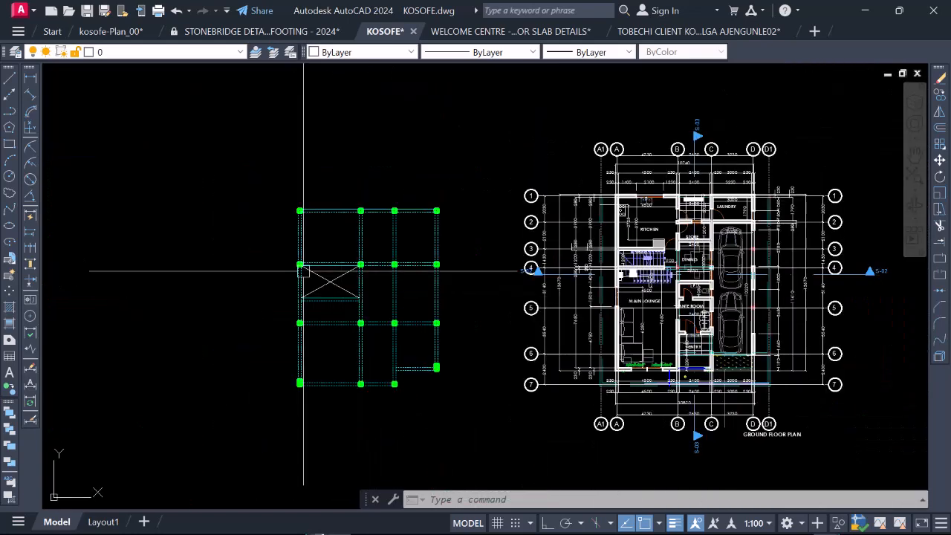
scroll(335, 278, up, 1)
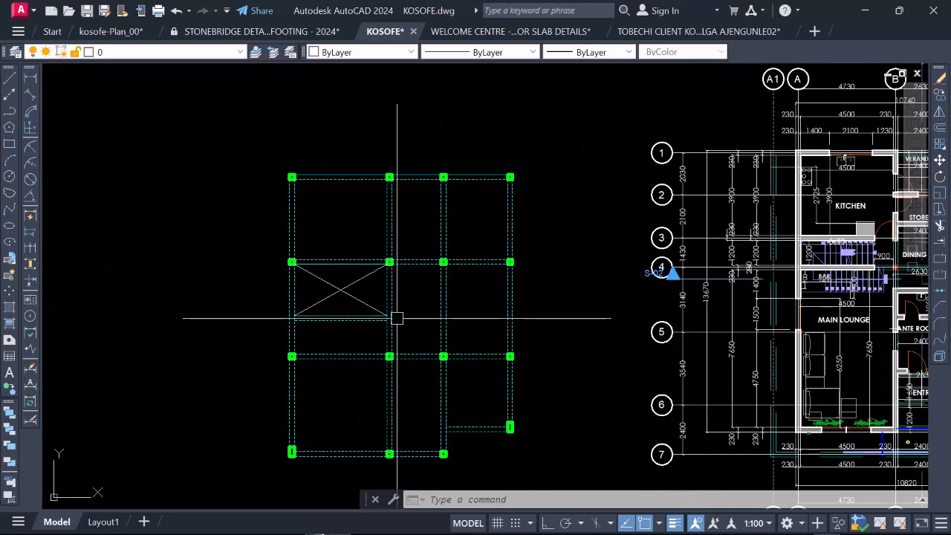
scroll(319, 262, down, 1)
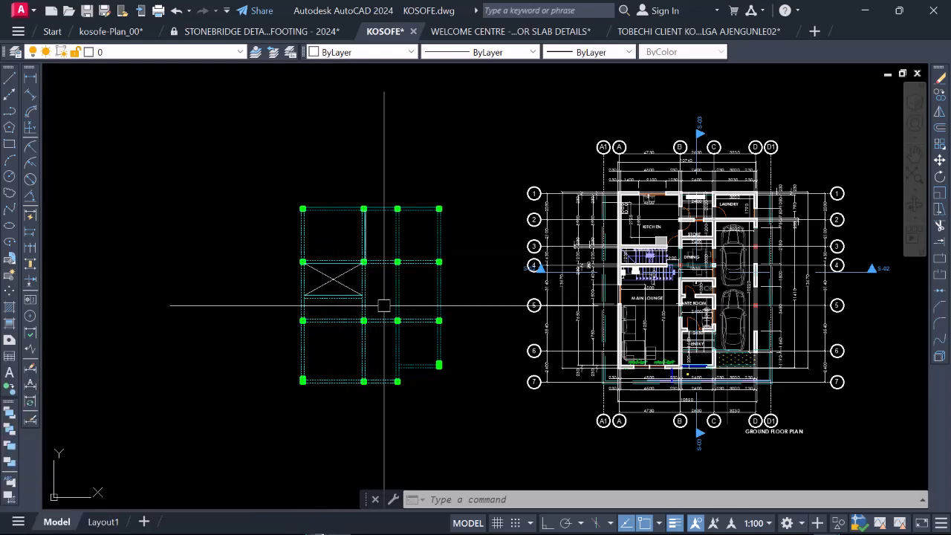
scroll(293, 284, down, 1)
scroll(531, 273, up, 1)
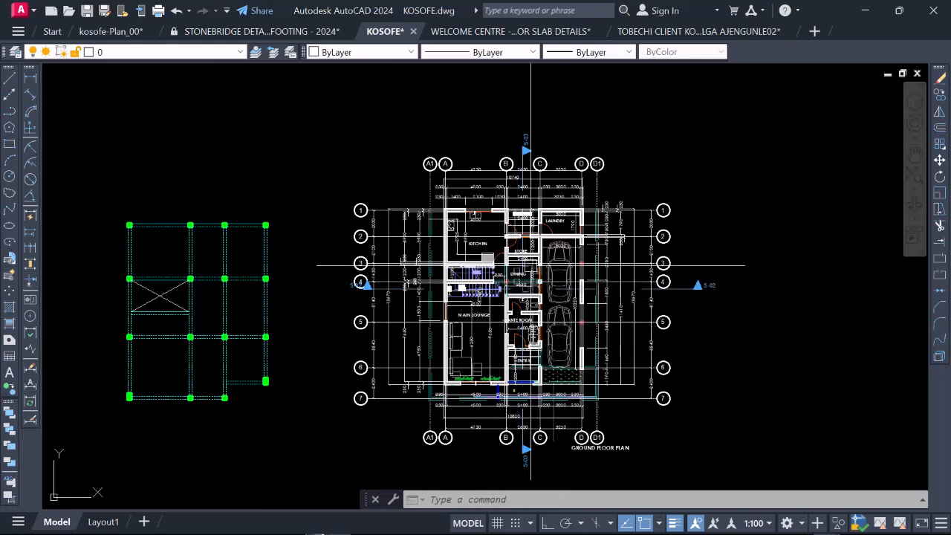
Step: Examine the ground floor plan's walls and columns around the dining, ante room, entry and car parking areas
scroll(540, 316, up, 2)
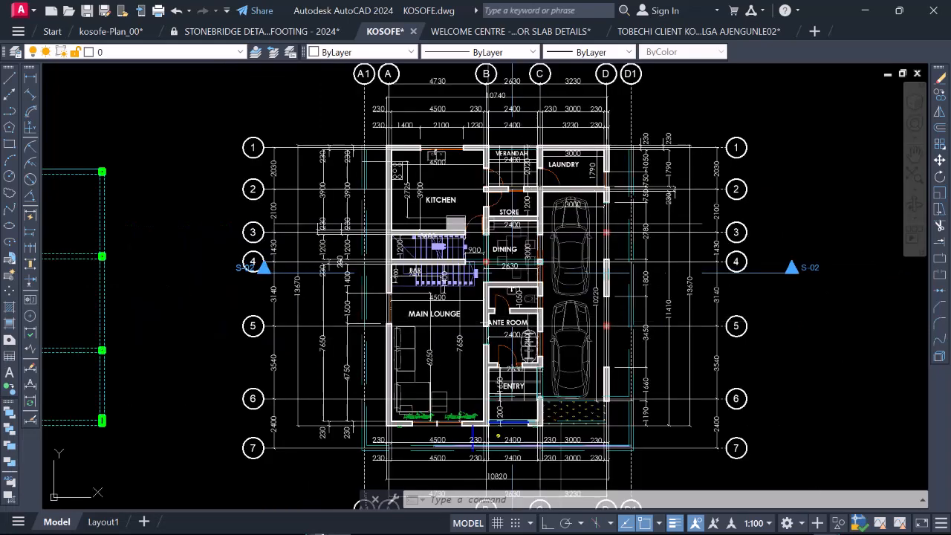
scroll(556, 236, down, 2)
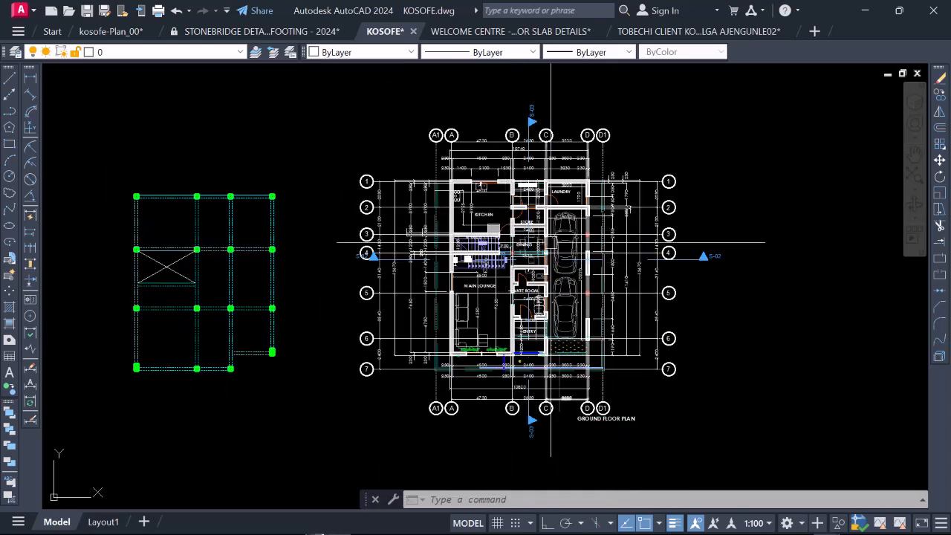
scroll(551, 241, up, 2)
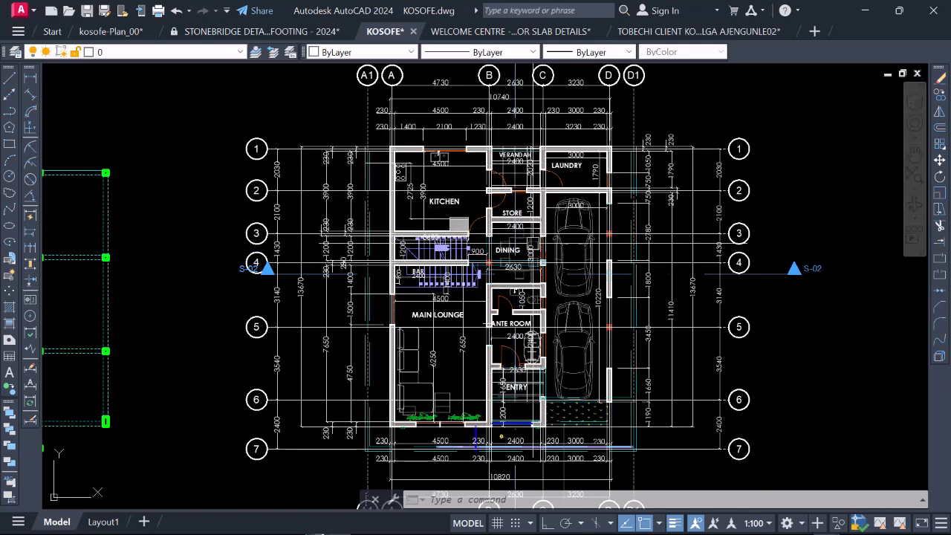
scroll(539, 314, up, 8)
scroll(539, 314, down, 4)
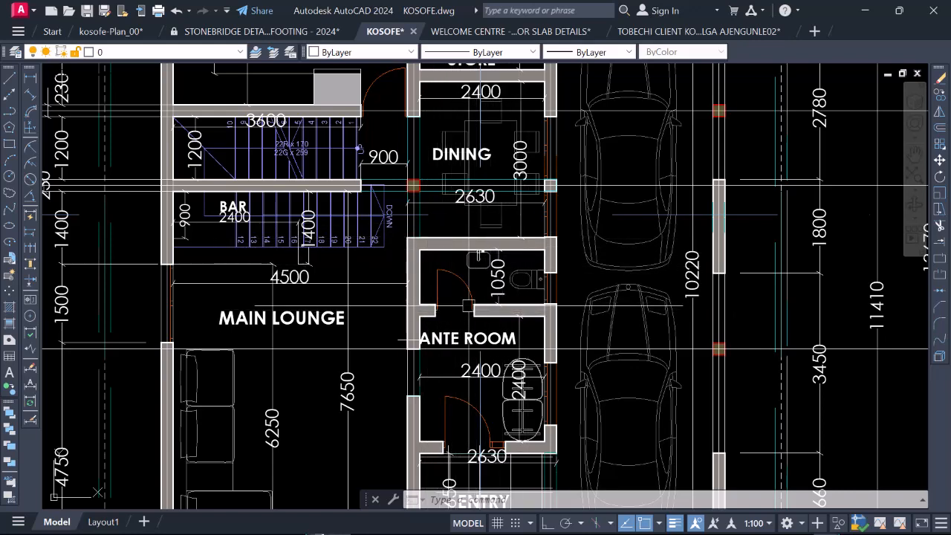
scroll(478, 175, down, 4)
scroll(484, 297, up, 2)
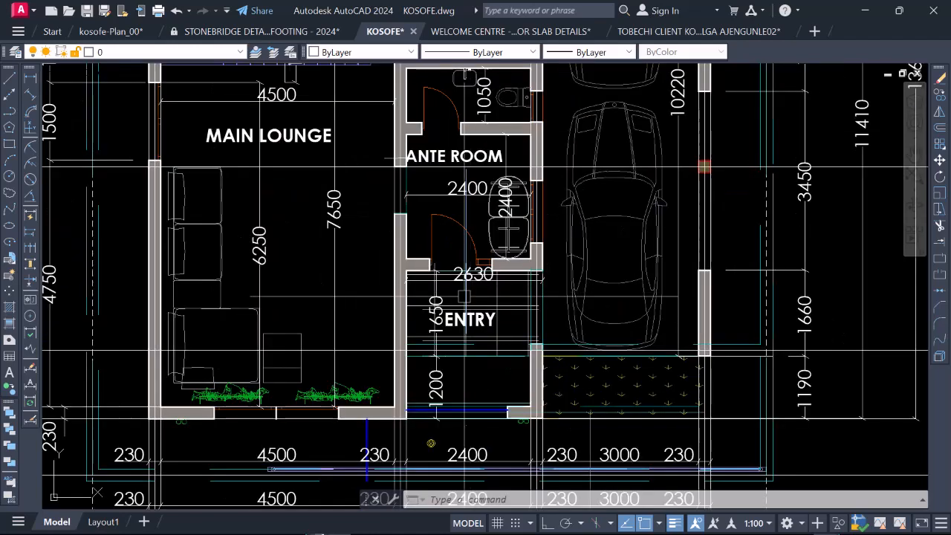
scroll(612, 300, down, 4)
scroll(382, 270, up, 2)
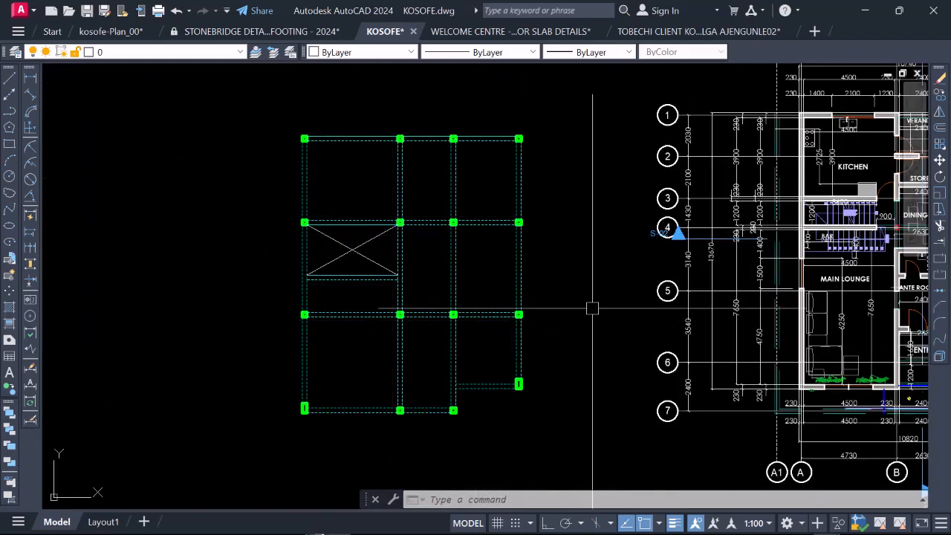
Step: Compare the framing plan's bays around the stair void with the kitchen, stair and lounge on the ground floor plan
scroll(402, 288, down, 3)
scroll(569, 242, up, 2)
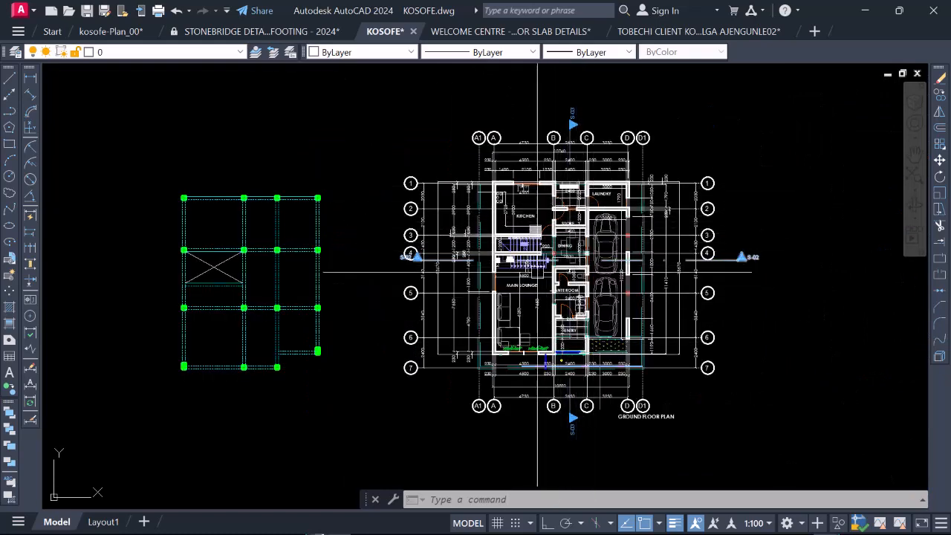
scroll(213, 272, up, 6)
scroll(238, 310, down, 4)
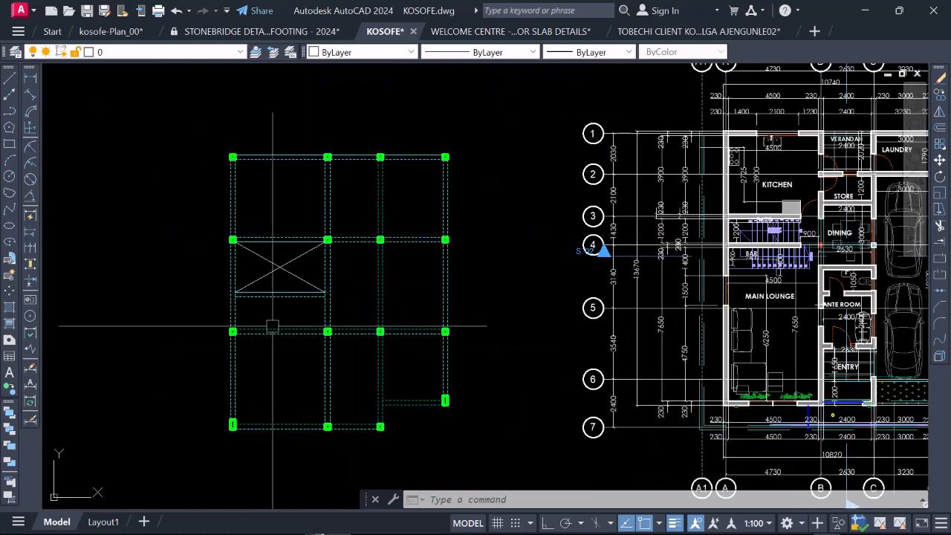
scroll(278, 304, down, 4)
scroll(308, 246, up, 4)
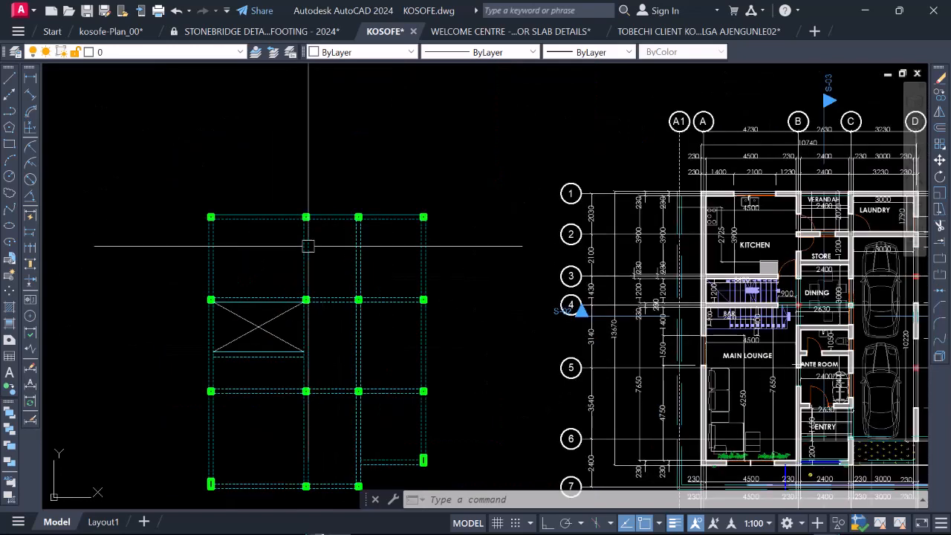
scroll(301, 238, down, 2)
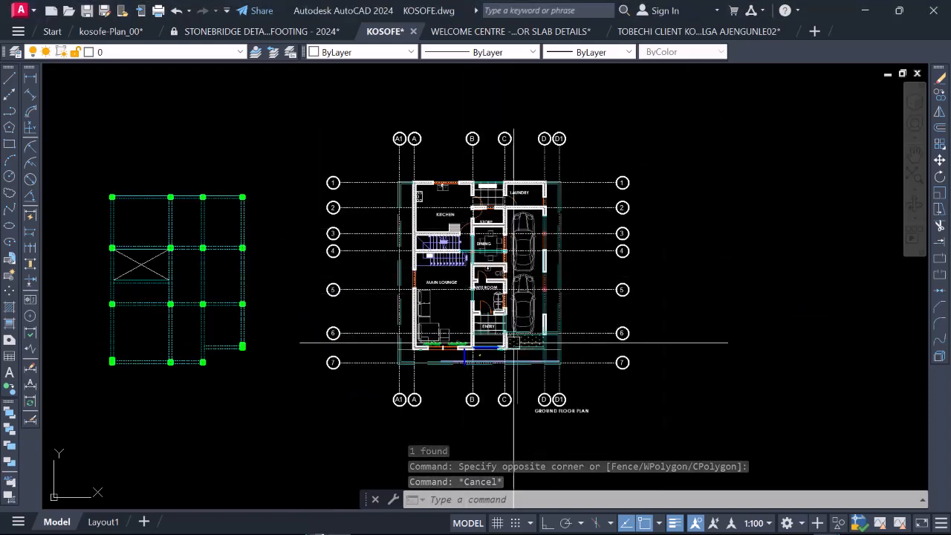
Step: Erase the GROUND FLOOR PLAN title text below the ground floor plan
scroll(436, 260, down, 3)
scroll(439, 297, up, 3)
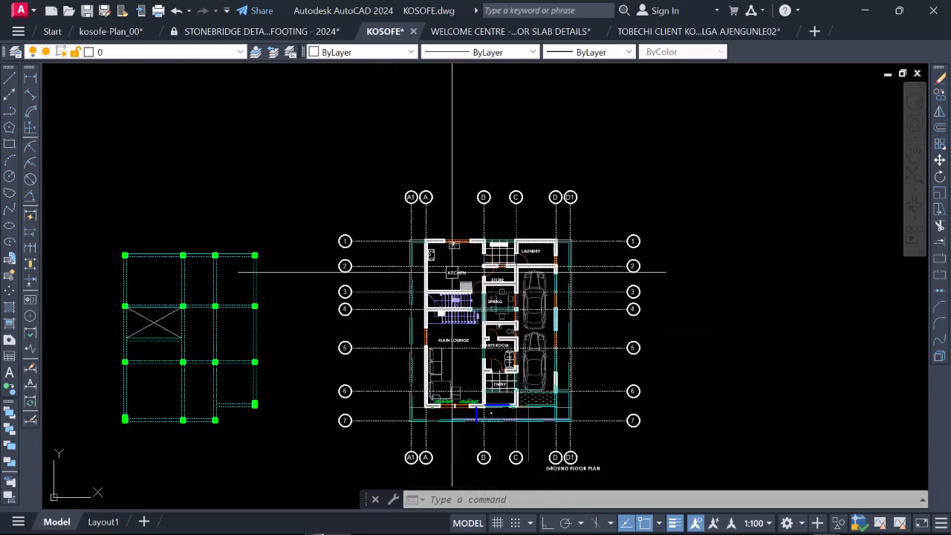
scroll(449, 270, down, 2)
scroll(532, 398, up, 4)
click(574, 421)
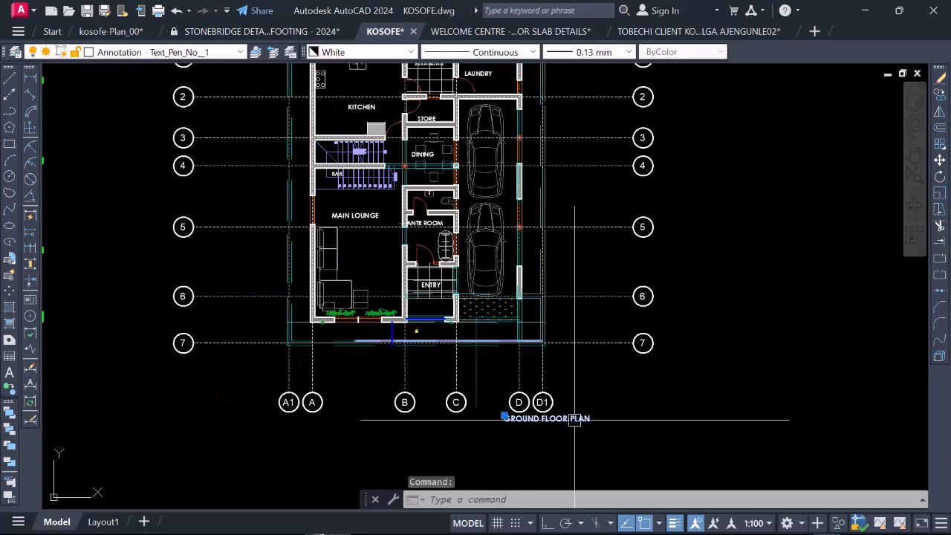
text(e)
key(Return)
Step: Erase the outer beam lines running along gridline A1 of the ground floor plan, keeping the gridline itself
scroll(569, 414, down, 5)
scroll(438, 268, up, 3)
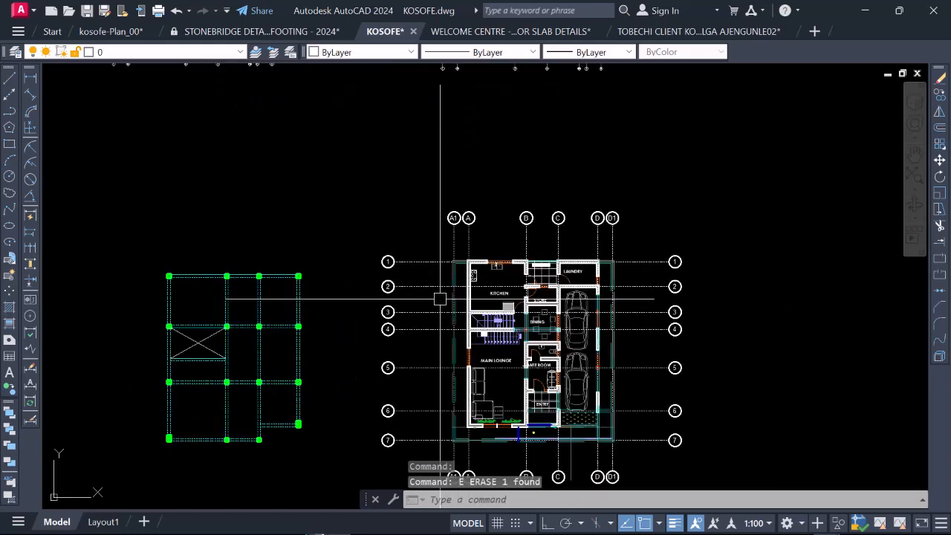
scroll(440, 281, up, 2)
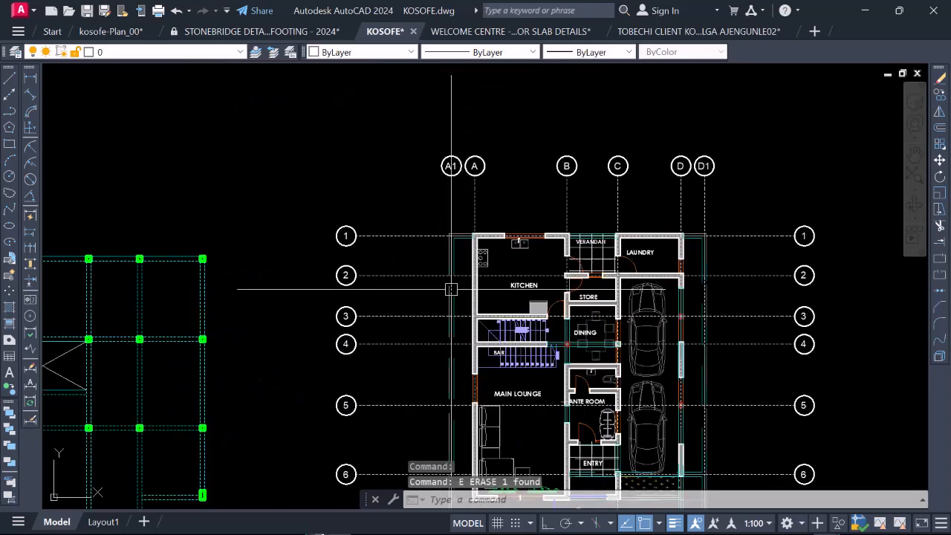
scroll(430, 218, down, 2)
click(431, 212)
scroll(446, 342, up, 2)
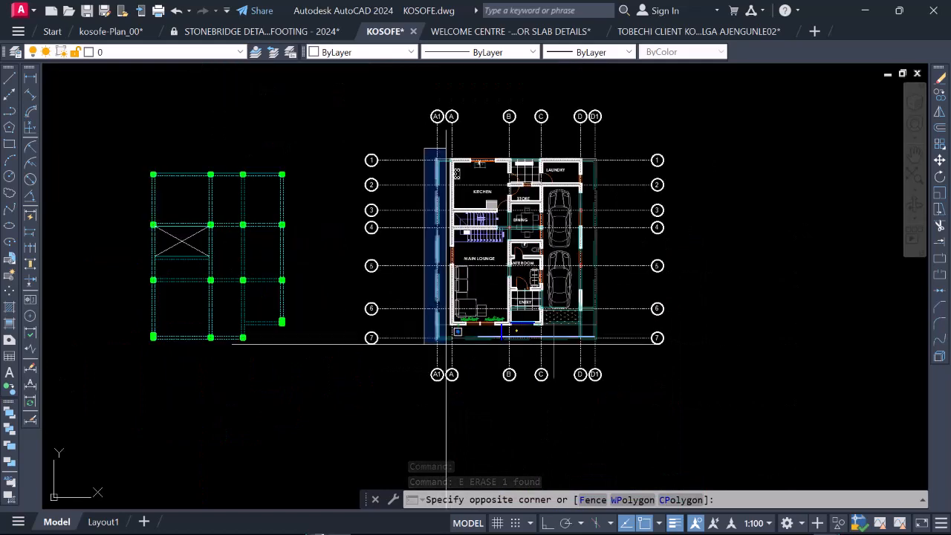
click(446, 343)
key(Return)
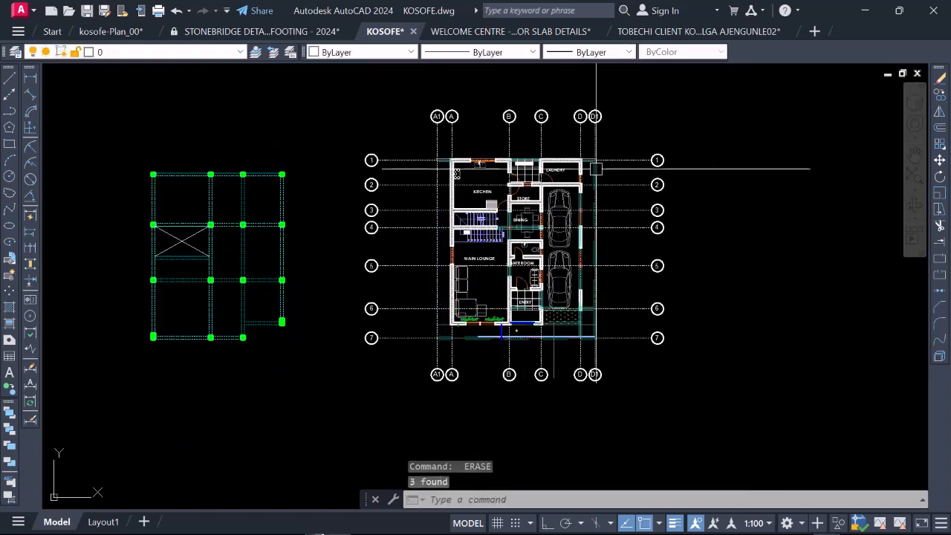
Step: Erase the outer lines running along gridline D1 of the ground floor plan
scroll(596, 169, up, 4)
click(573, 134)
scroll(613, 276, down, 4)
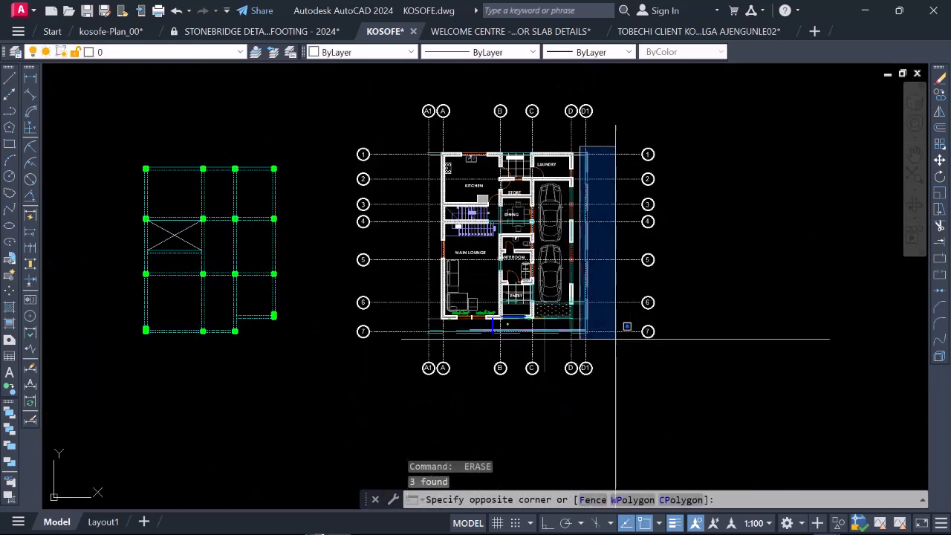
click(528, 336)
Step: Erase the horizontal lines and the point marker lying along gridline 7 below the entry and main lounge
scroll(529, 338, up, 2)
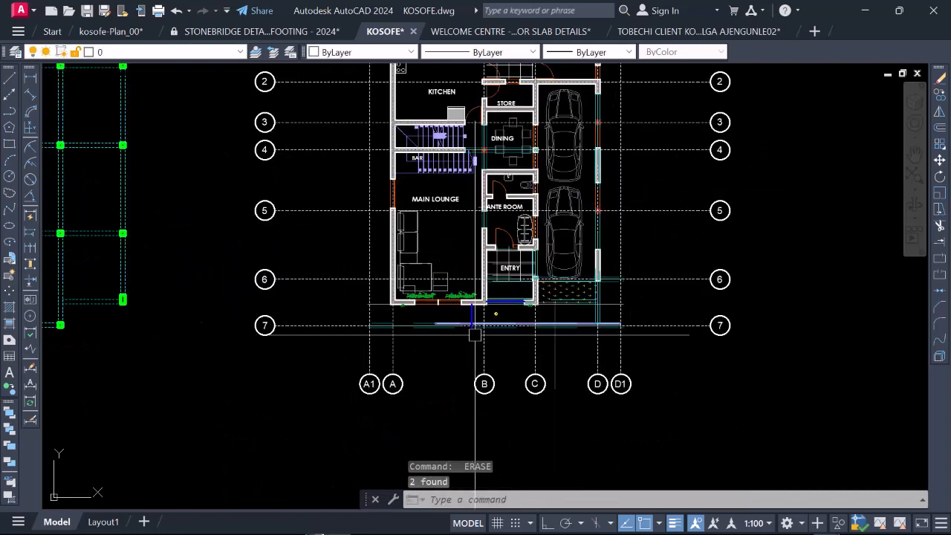
click(343, 312)
click(651, 338)
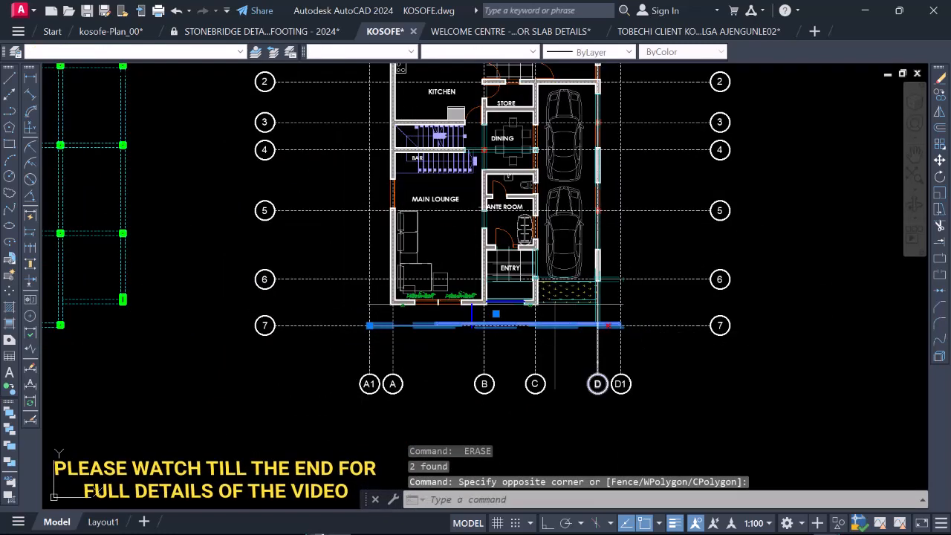
scroll(501, 302, down, 3)
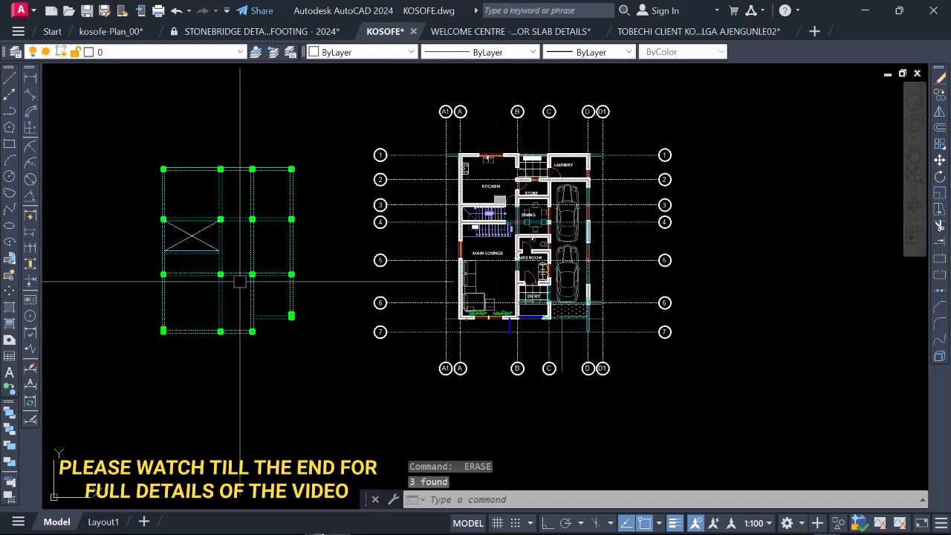
Step: Erase the planting hatch and surrounding lines in front of the car parking between gridlines 6 and 7, together with gridline D
scroll(588, 351, up, 8)
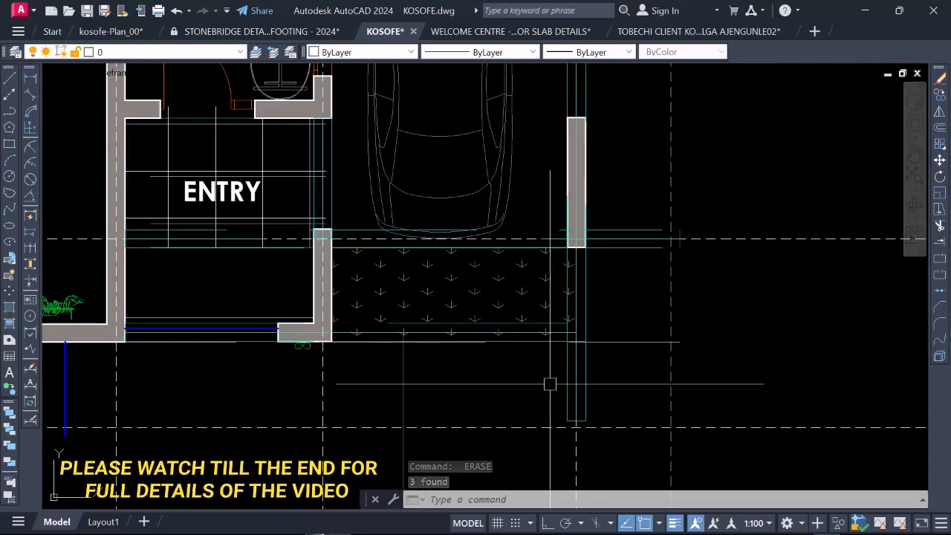
scroll(549, 394, down, 5)
scroll(680, 357, up, 5)
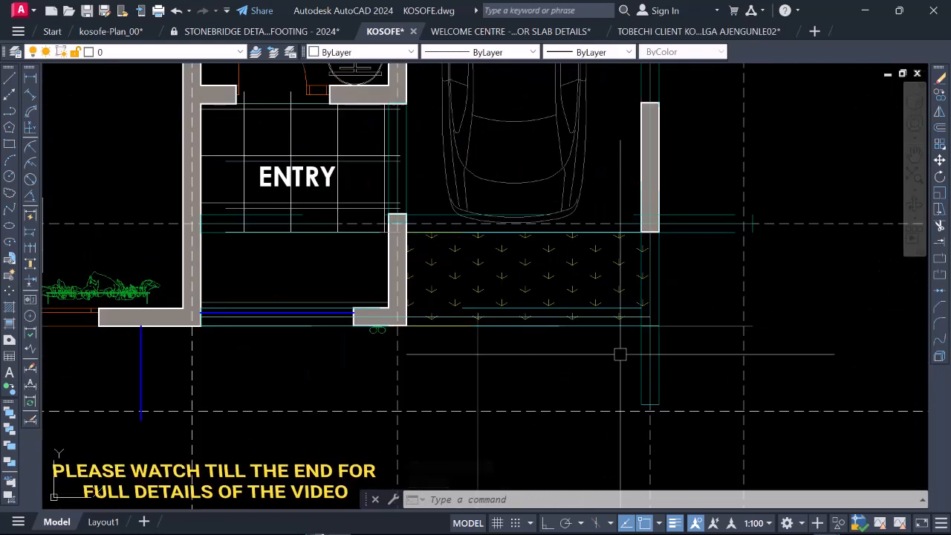
click(679, 357)
click(578, 279)
key(Delete)
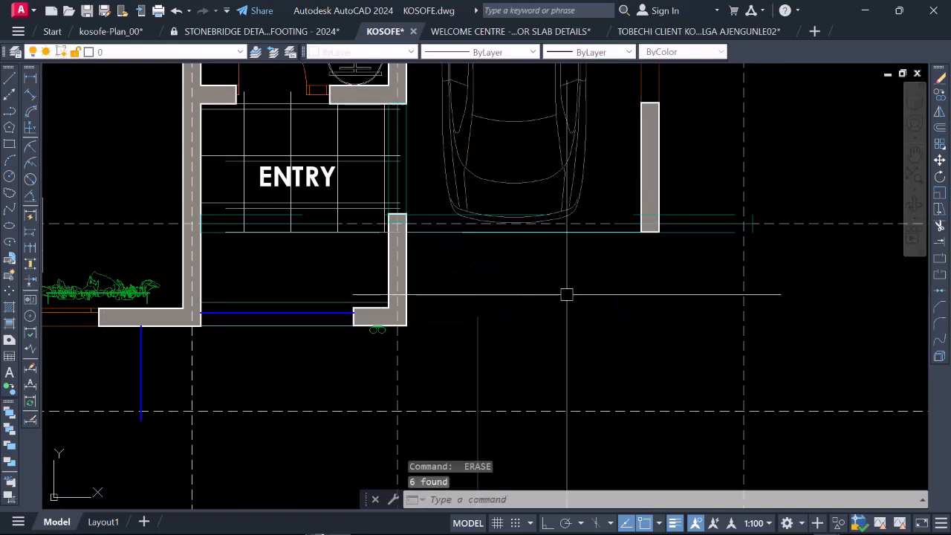
Step: Erase the stray vertical line below the car parking and the short blue line below the main lounge near gridline B
scroll(583, 301, down, 4)
scroll(533, 372, down, 4)
click(557, 327)
key(Delete)
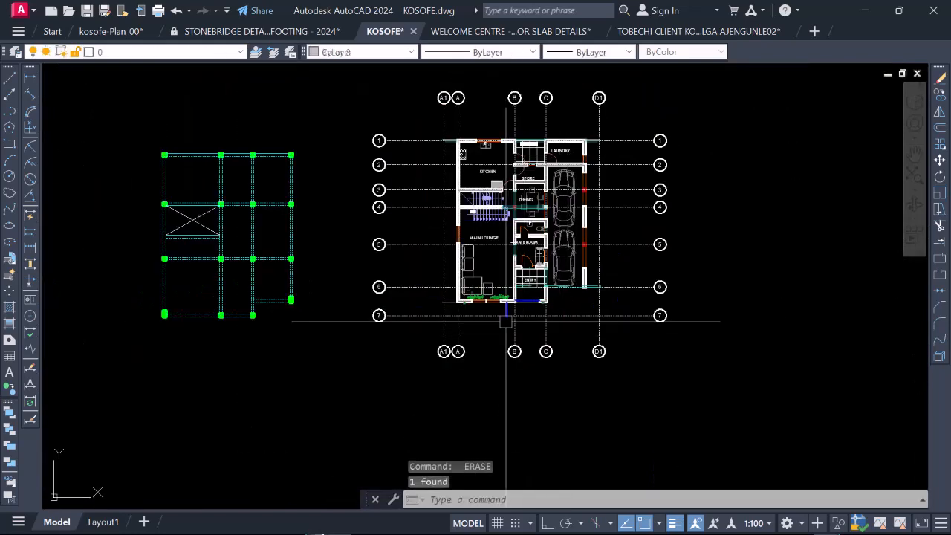
scroll(505, 307, up, 5)
scroll(483, 327, down, 5)
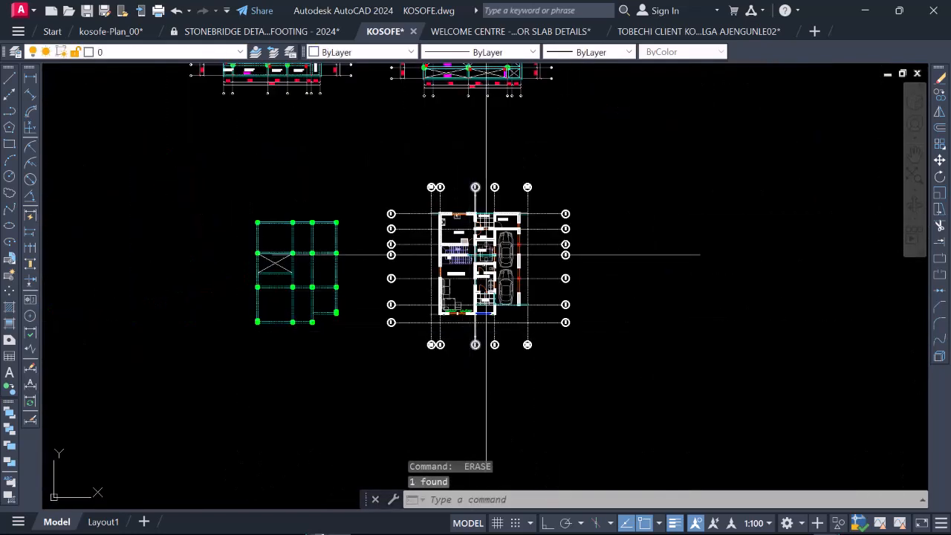
Step: Erase the two cars from the parking area of the ground floor plan
scroll(487, 254, up, 2)
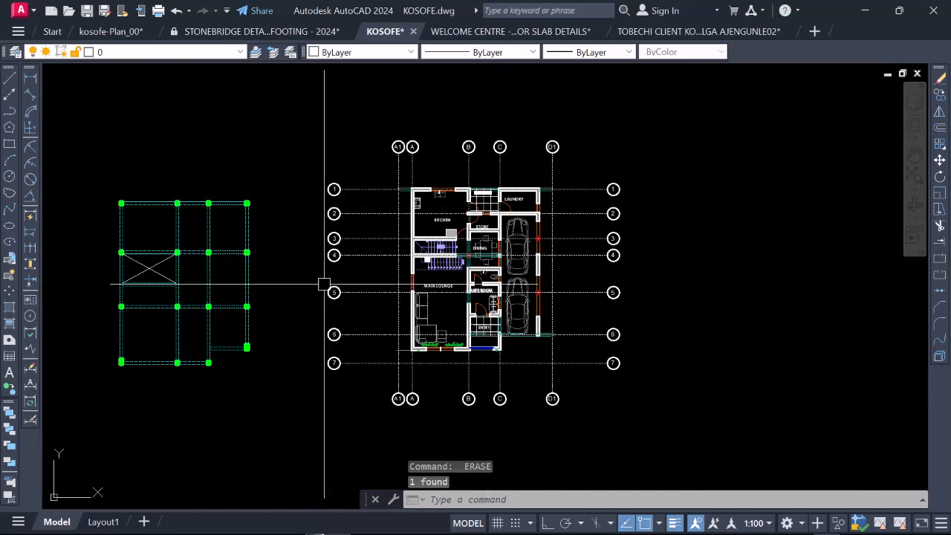
scroll(442, 242, up, 3)
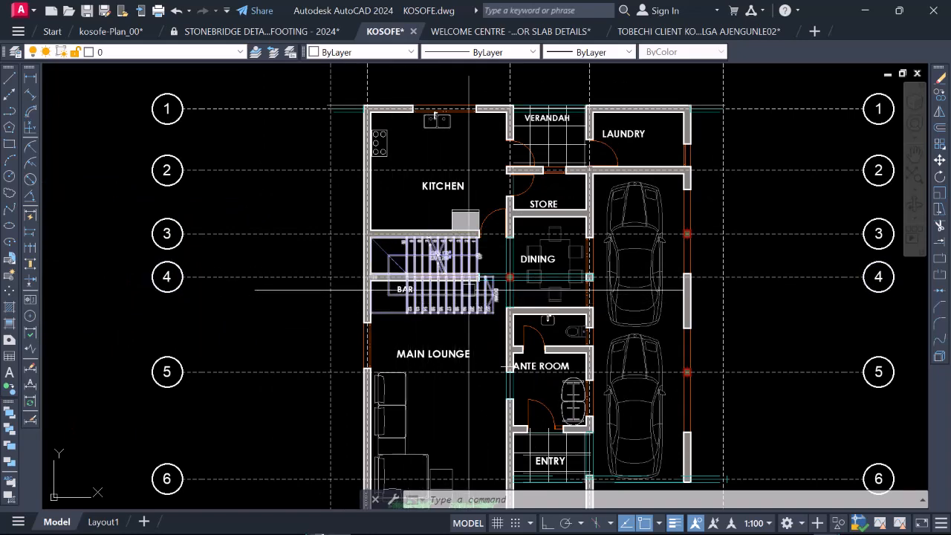
scroll(468, 290, down, 3)
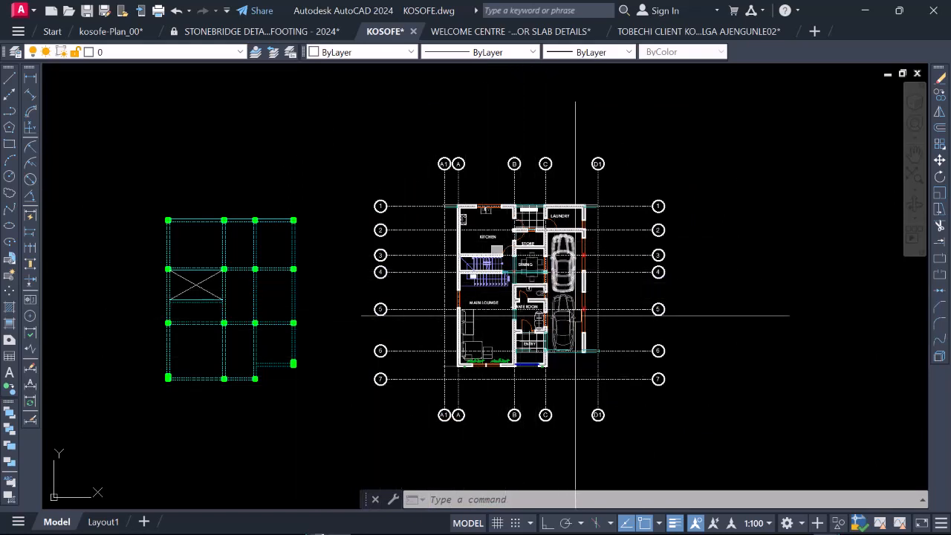
click(558, 318)
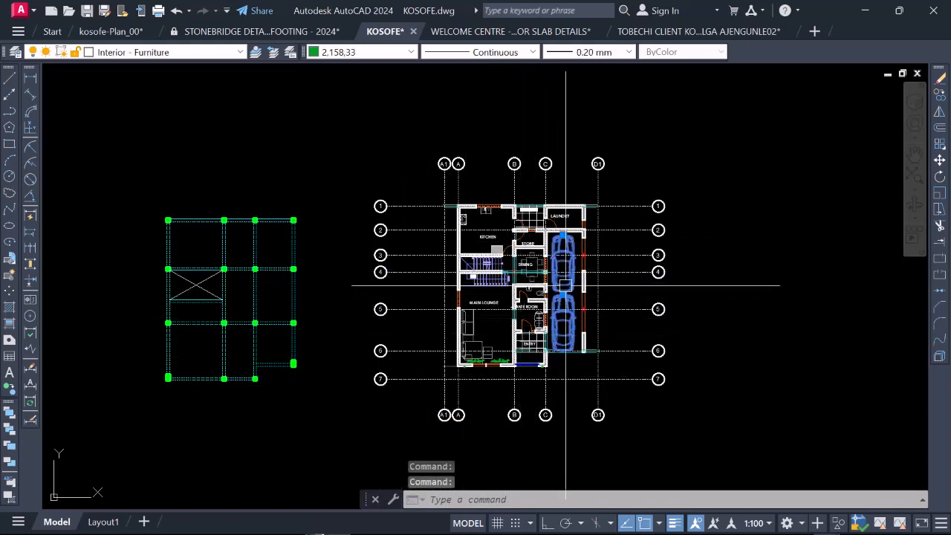
text(e)
key(Return)
Step: Erase the floor tile hatch from the verandah between the kitchen and laundry
scroll(557, 320, down, 4)
scroll(543, 316, up, 2)
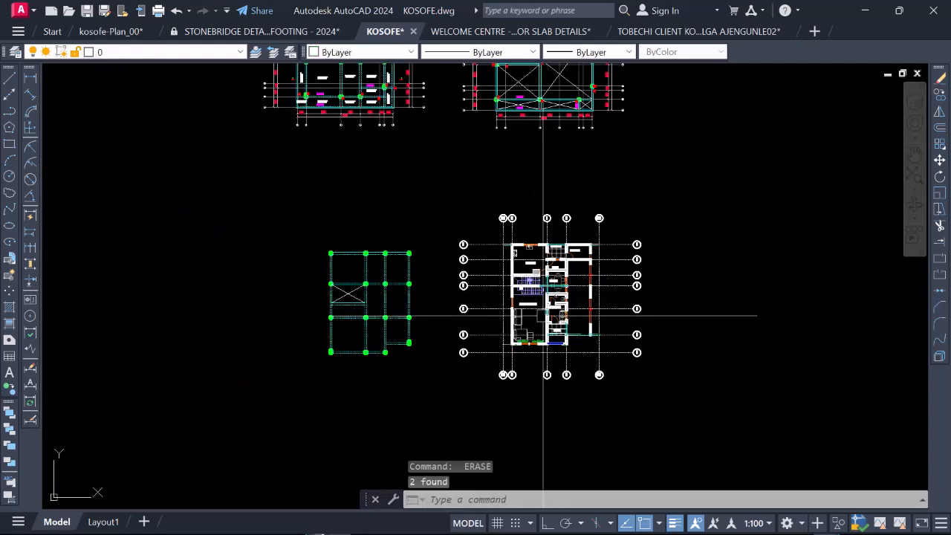
scroll(509, 288, up, 2)
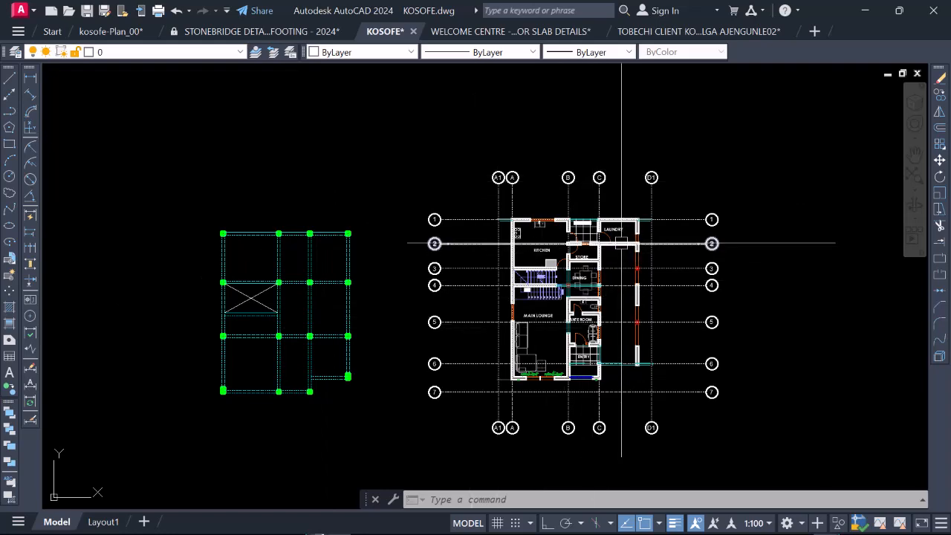
scroll(619, 243, up, 4)
scroll(532, 212, up, 4)
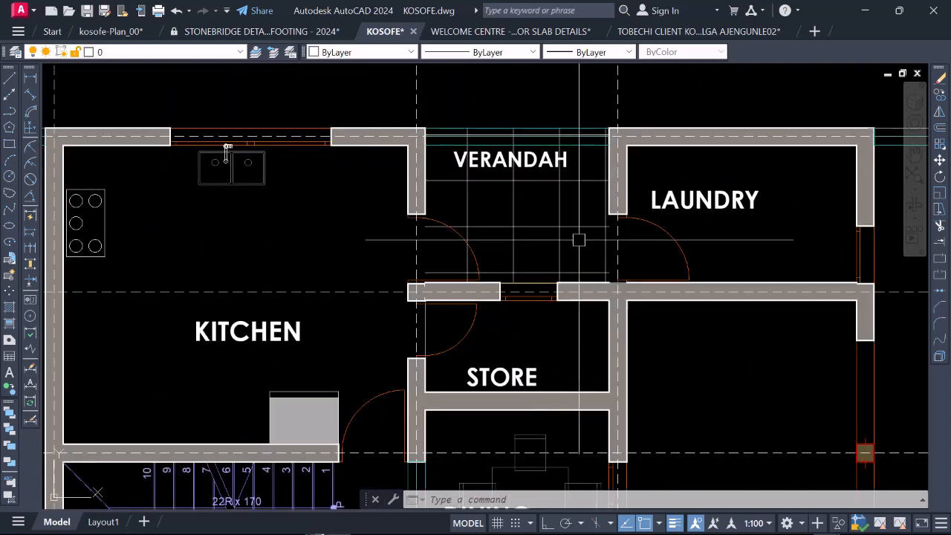
click(579, 240)
click(487, 188)
key(Delete)
scroll(562, 215, down, 6)
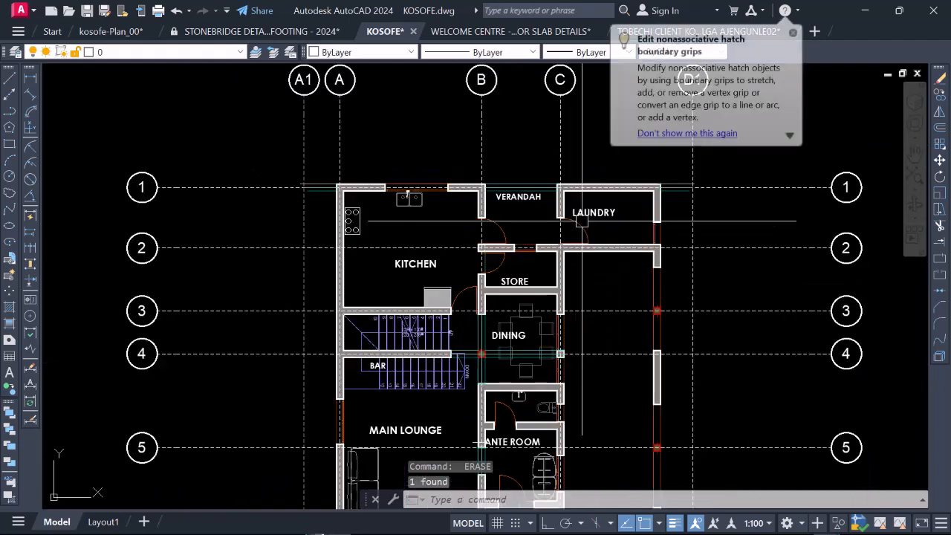
Step: Try erasing the grouped wall along gridline 2 between the laundry and car parking, and undo the erasure
scroll(599, 211, down, 2)
scroll(598, 223, up, 4)
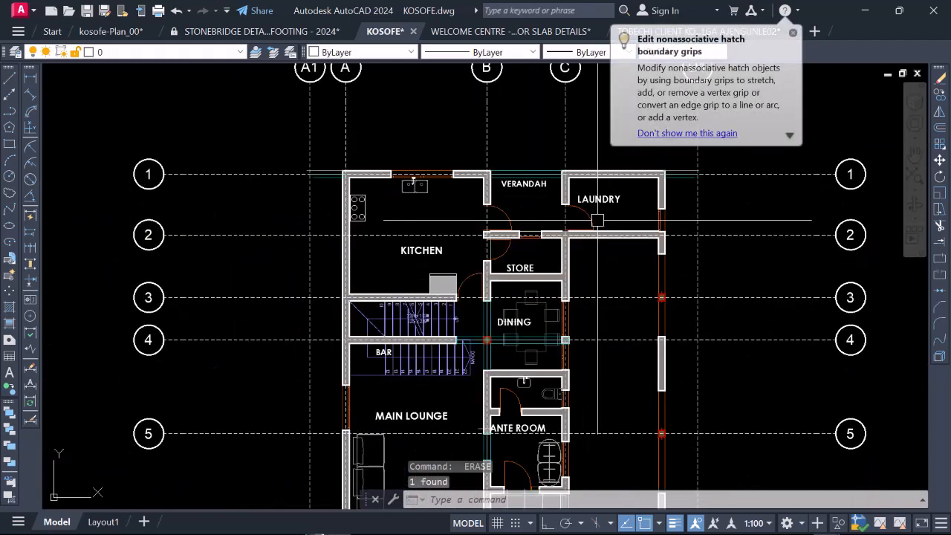
scroll(594, 231, down, 2)
scroll(593, 243, down, 2)
scroll(593, 243, up, 8)
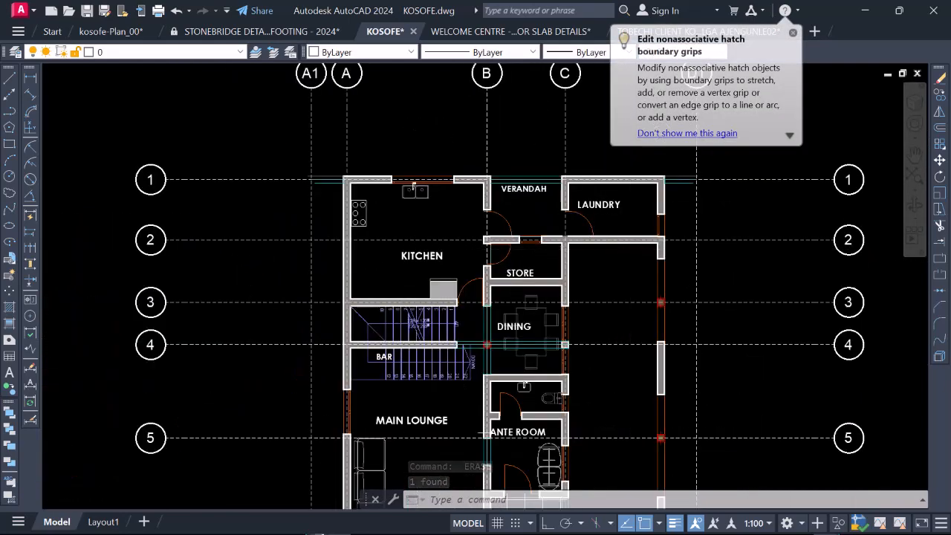
click(629, 235)
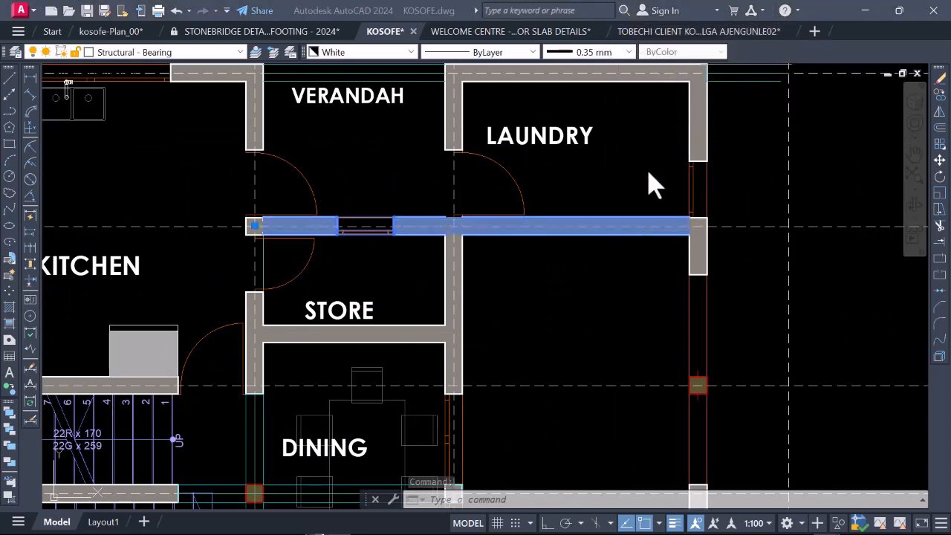
right_click(625, 226)
click(648, 266)
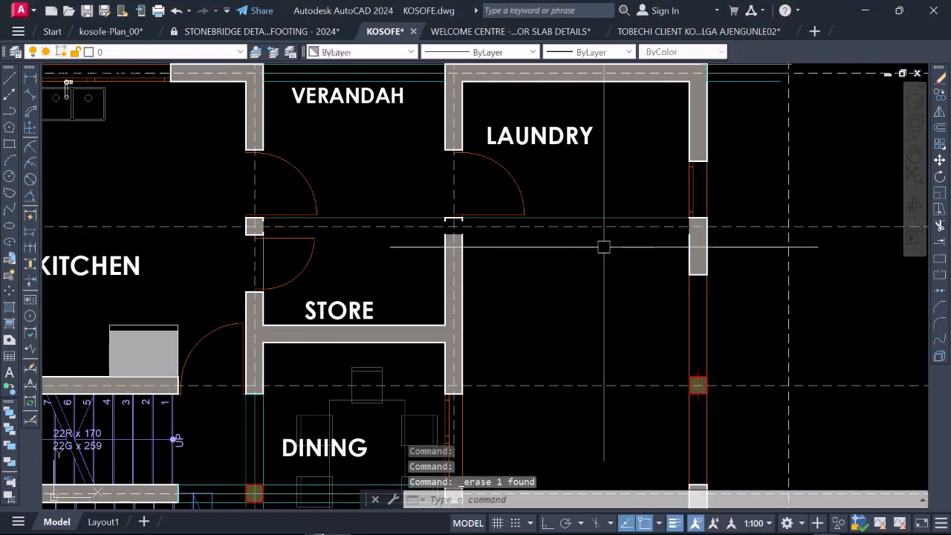
scroll(591, 248, down, 2)
key(ctrl+z)
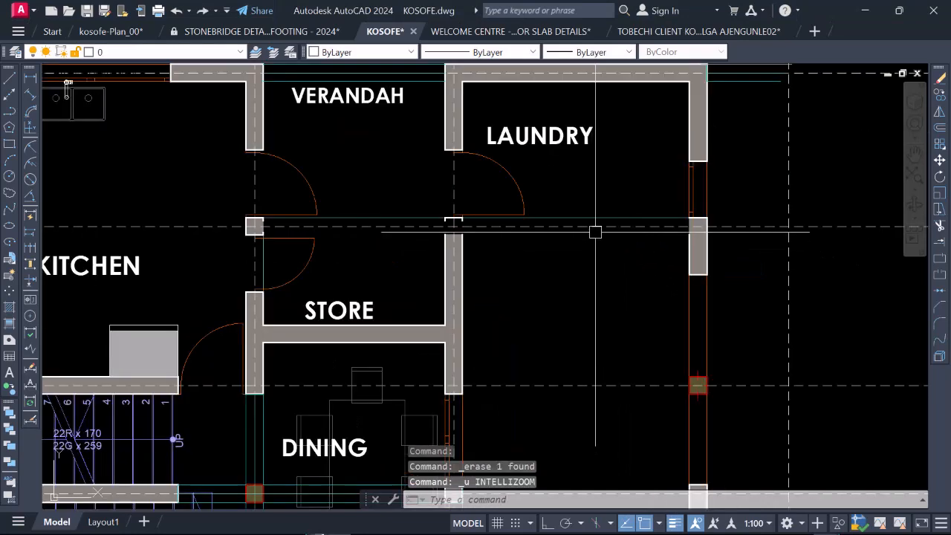
key(ctrl+z)
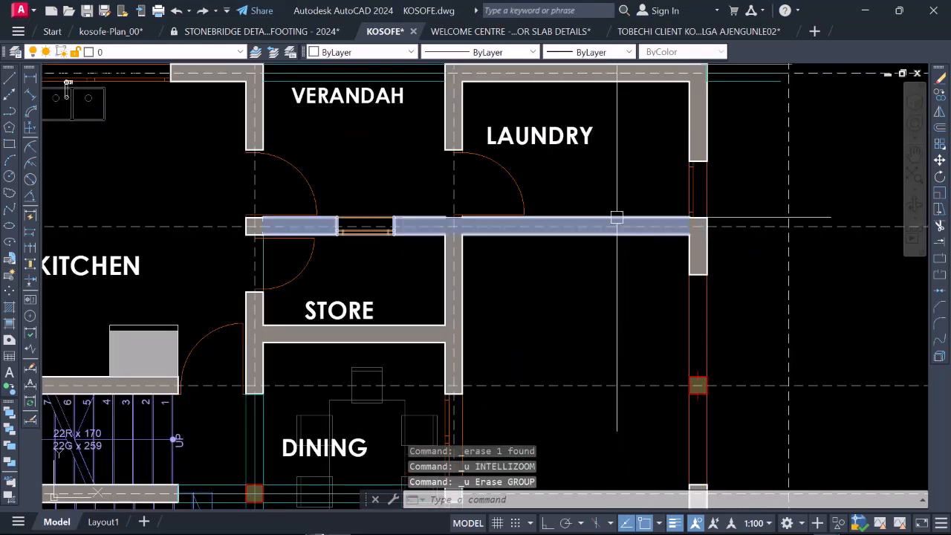
Step: Erase the same gridline 2 wall group once more as a trial and undo it
scroll(621, 226, up, 4)
click(621, 228)
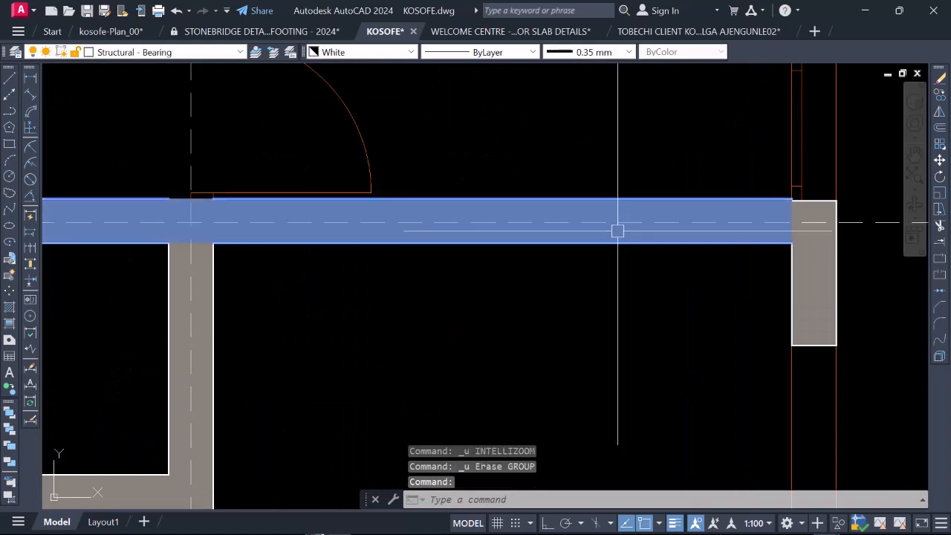
text(e)
key(Return)
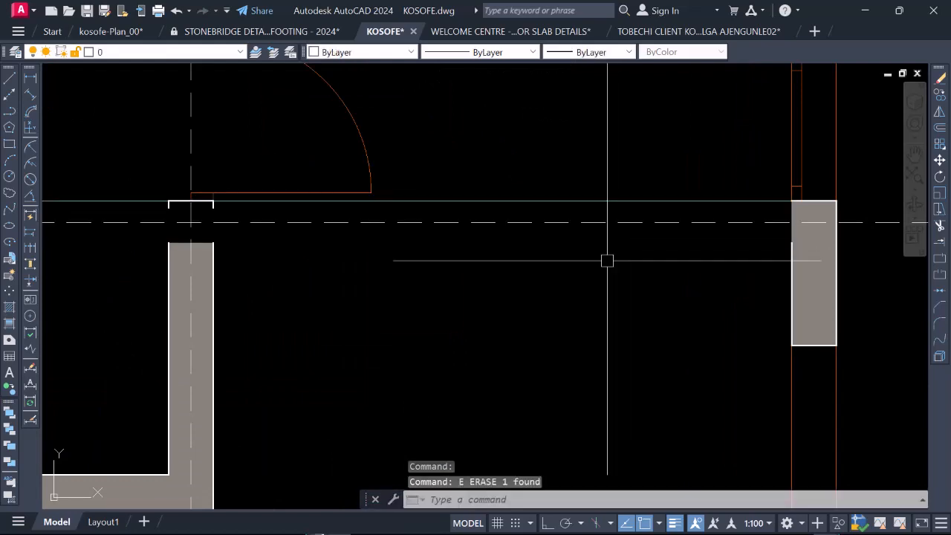
key(ctrl+z)
scroll(607, 260, down, 6)
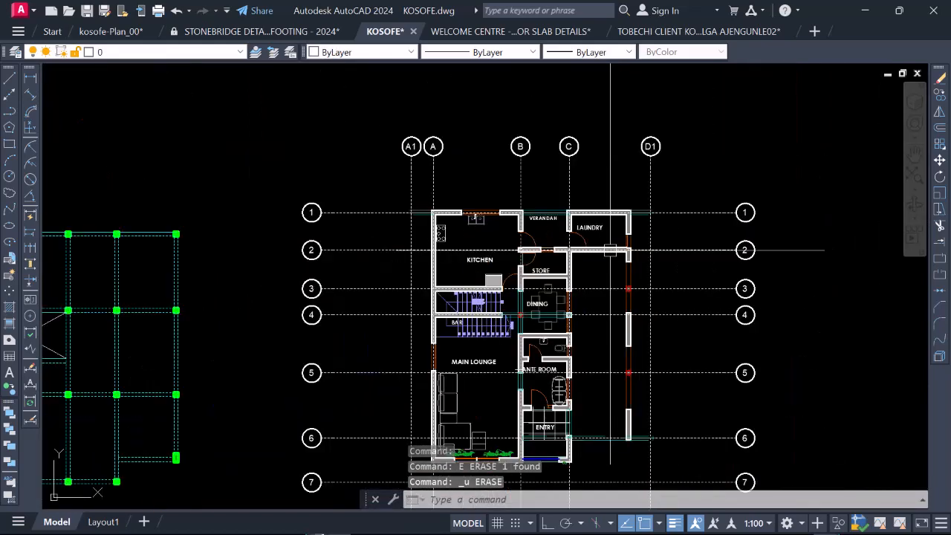
Step: Explode the entire ground floor plan into individual objects
scroll(574, 235, up, 6)
click(593, 209)
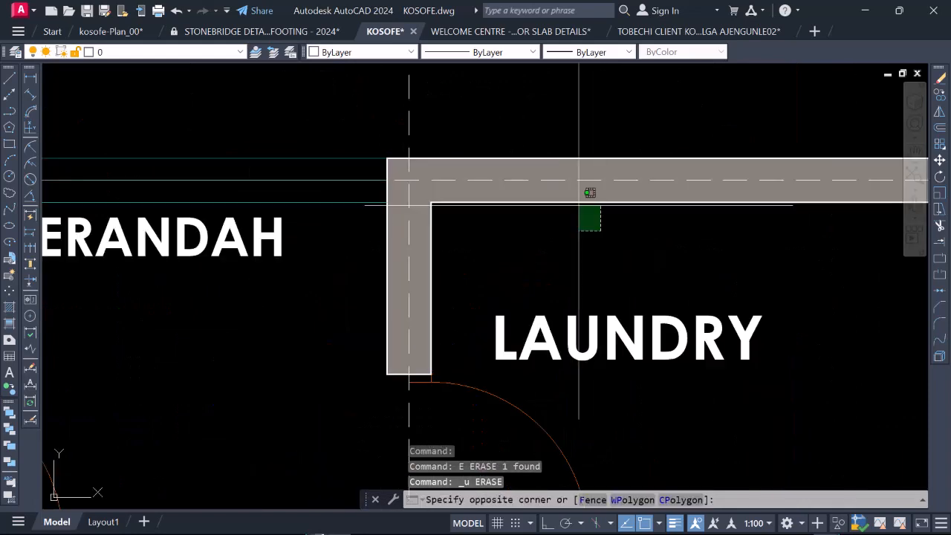
scroll(566, 192, down, 6)
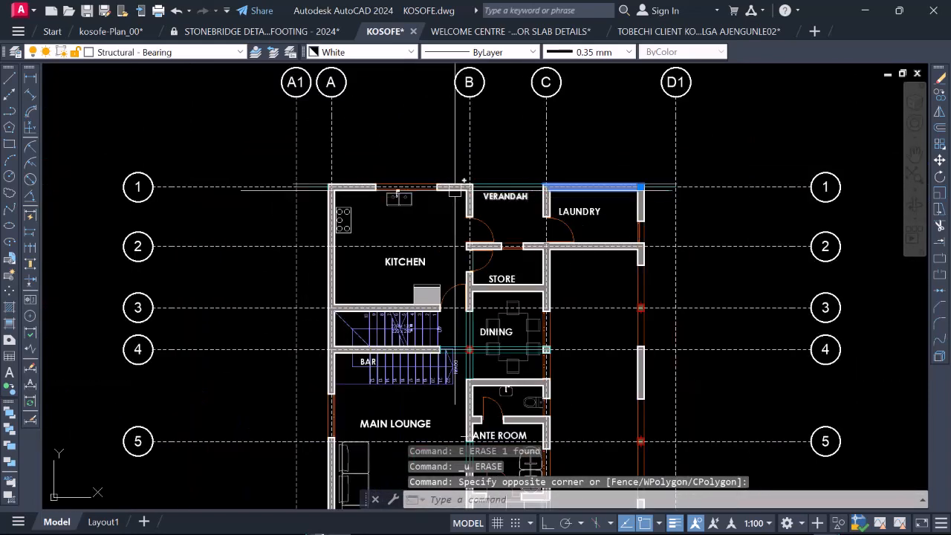
click(271, 168)
scroll(287, 161, down, 6)
click(410, 268)
right_click(345, 256)
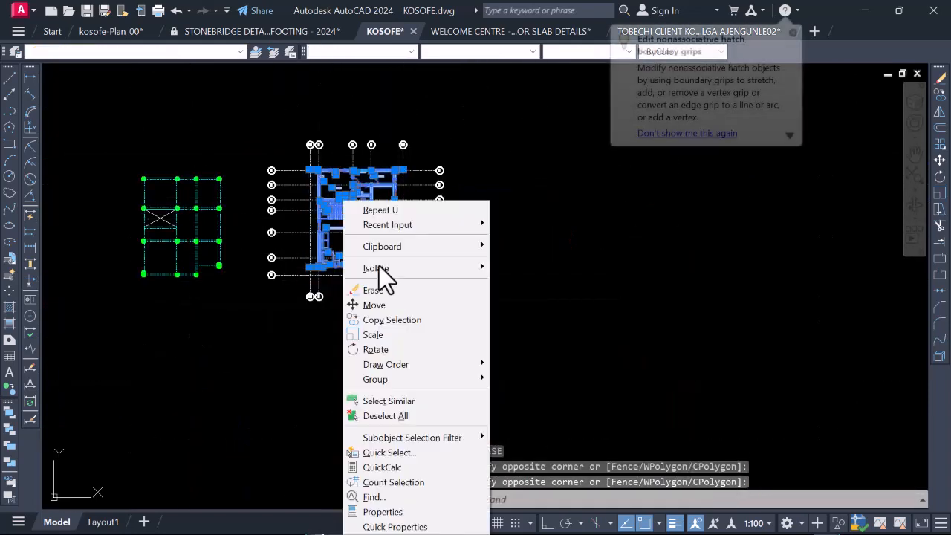
click(564, 272)
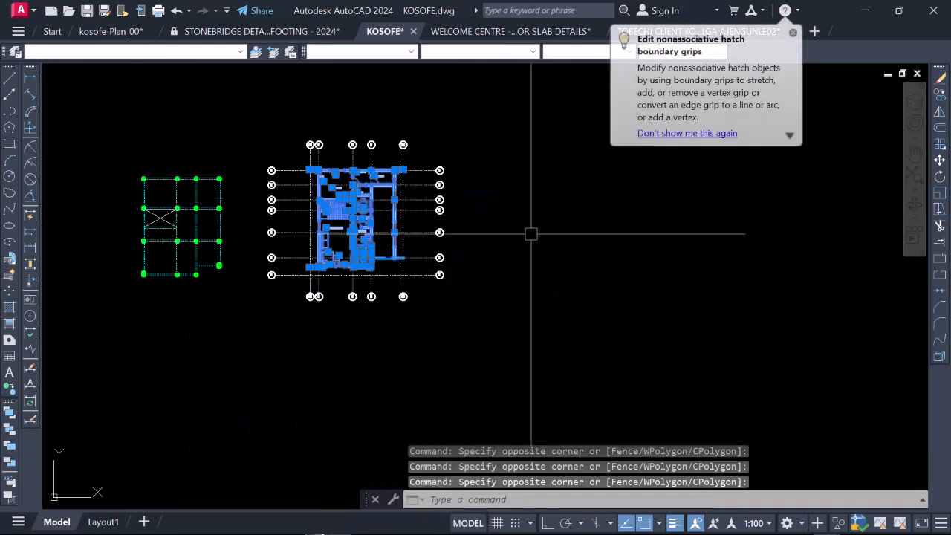
click(940, 356)
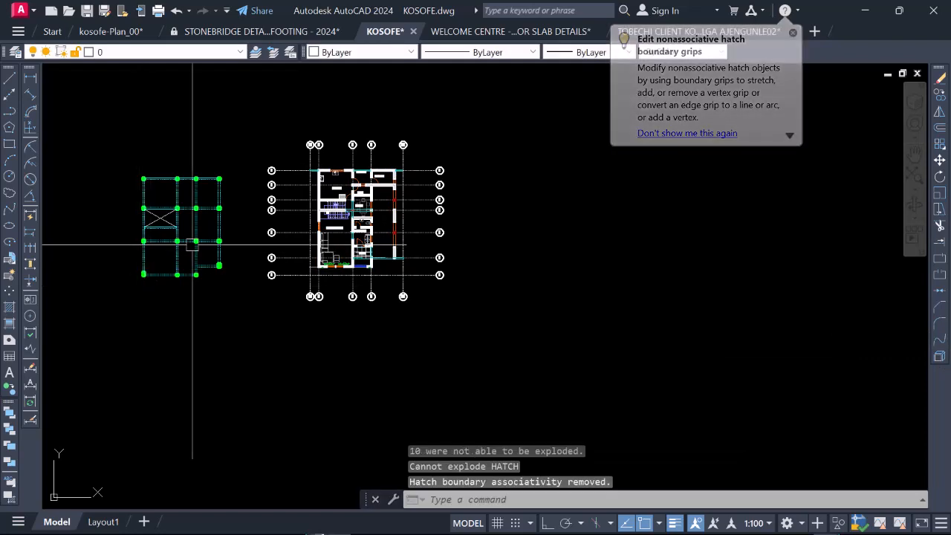
Step: Erase all grey wall hatches from the ground floor plan by selecting every hatch similar to the gridline 2 wall fill
scroll(441, 173, up, 10)
scroll(442, 173, up, 2)
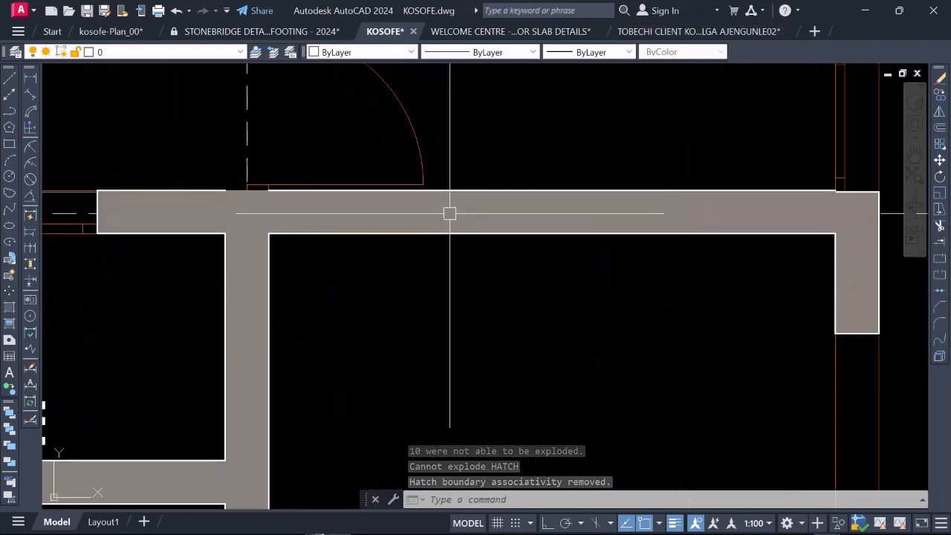
click(443, 223)
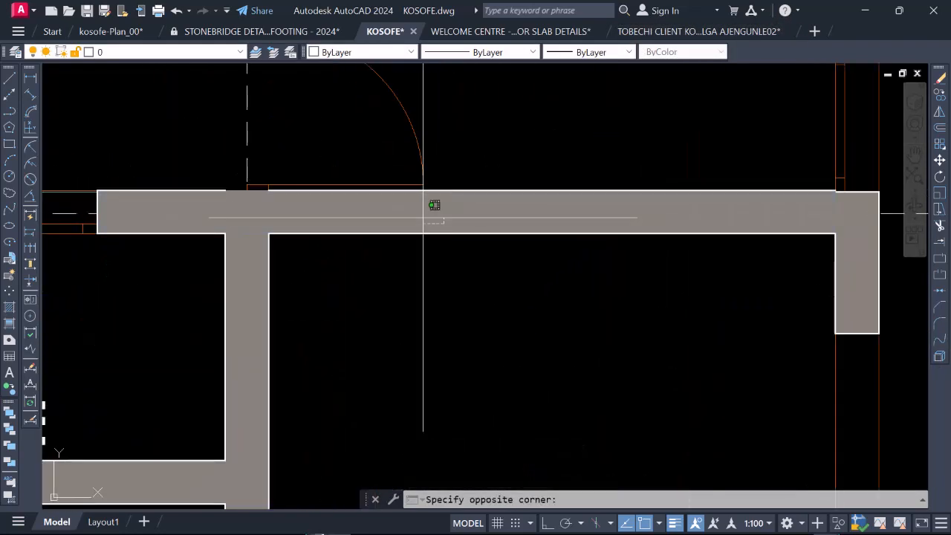
click(425, 215)
scroll(433, 215, down, 8)
right_click(426, 217)
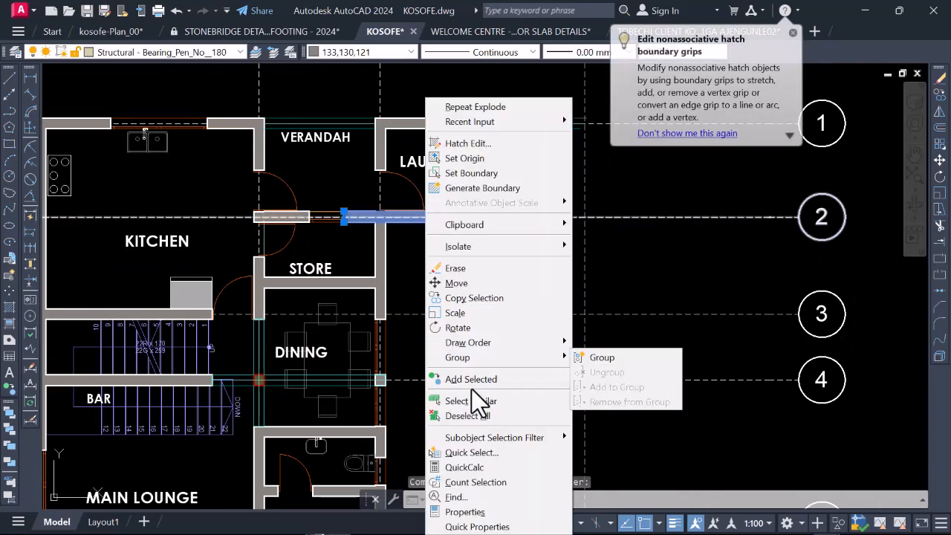
click(486, 402)
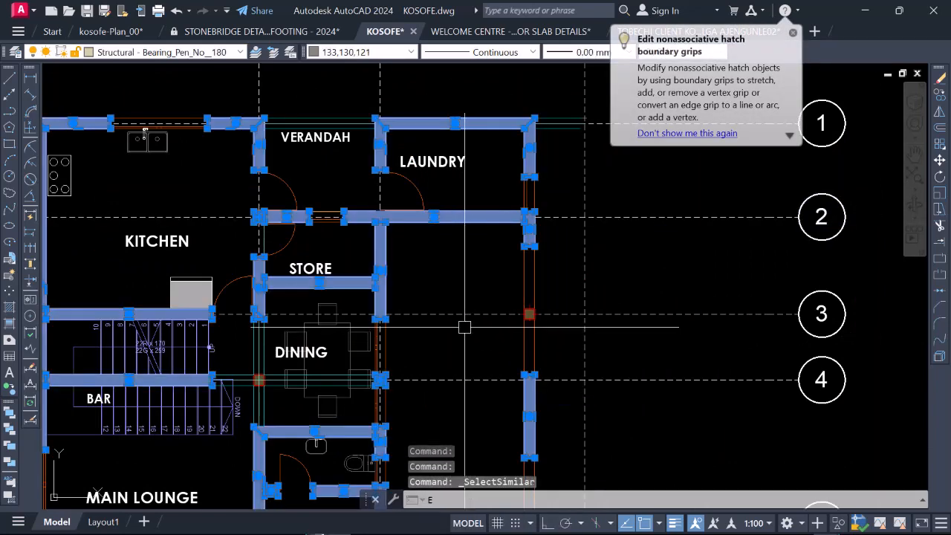
text(E)
key(Return)
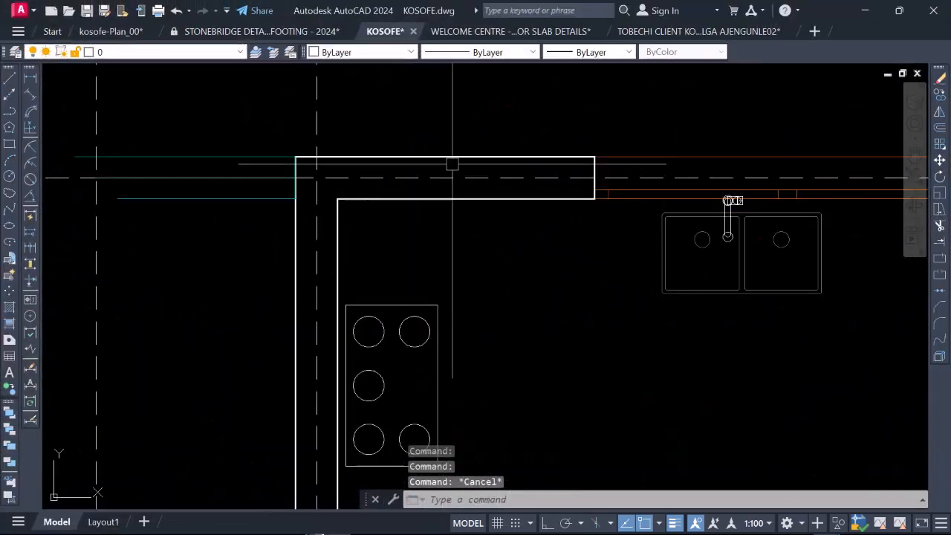
Step: Check the layer of a kitchen wall line on gridline 1, and open Quick Select for the whole floor plan selection
click(452, 165)
scroll(438, 165, down, 5)
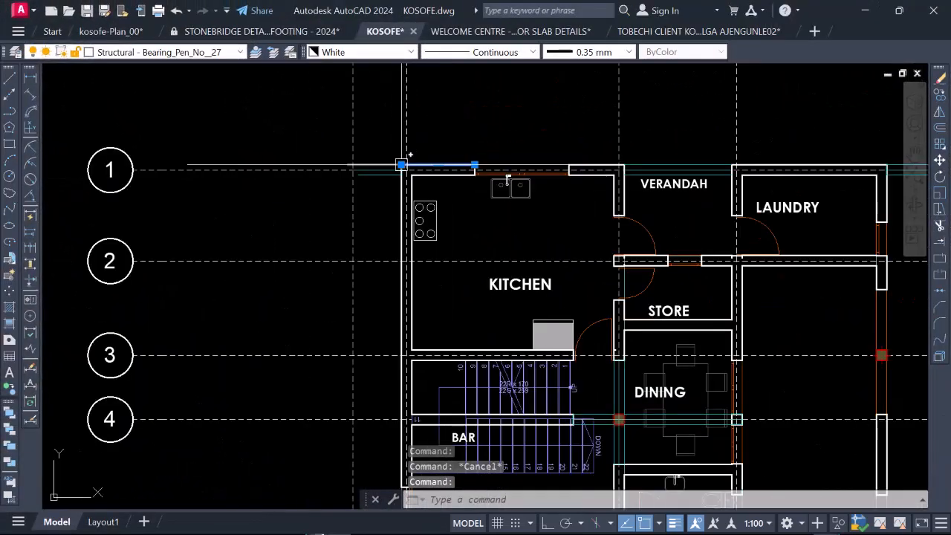
scroll(405, 167, down, 3)
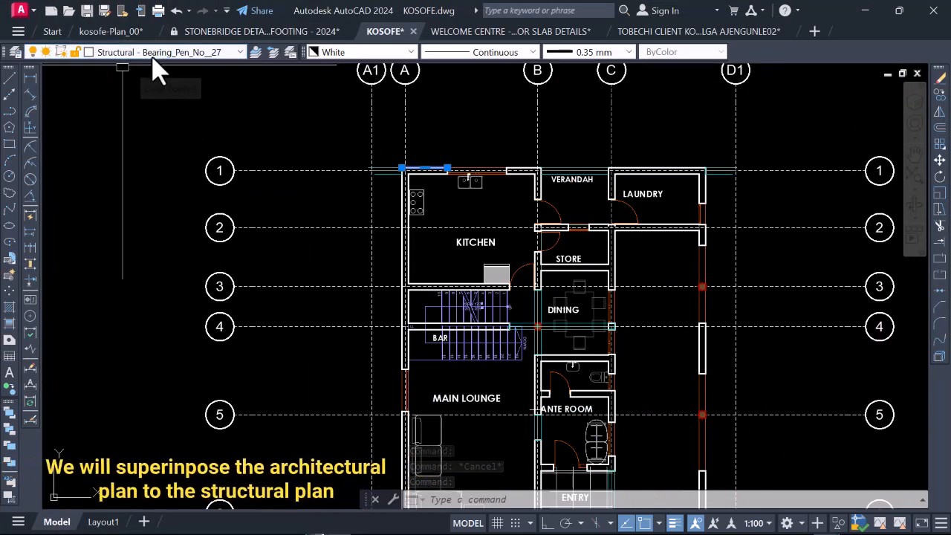
scroll(338, 283, down, 2)
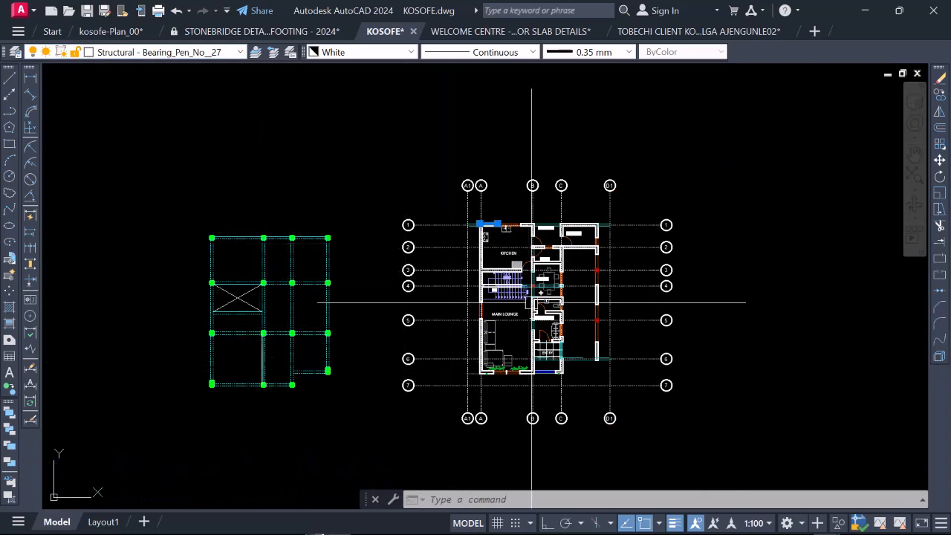
scroll(644, 275, up, 2)
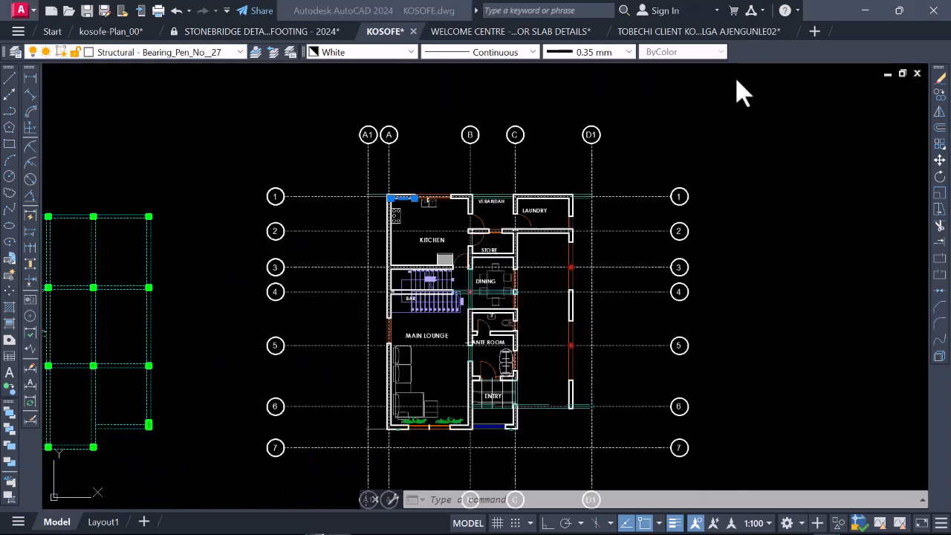
right_click(420, 151)
click(370, 162)
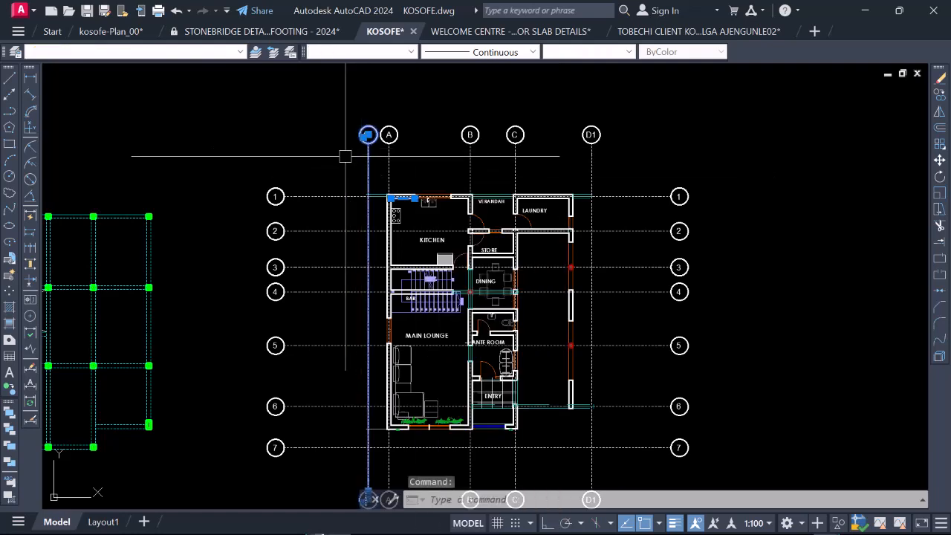
click(347, 156)
scroll(418, 186, down, 6)
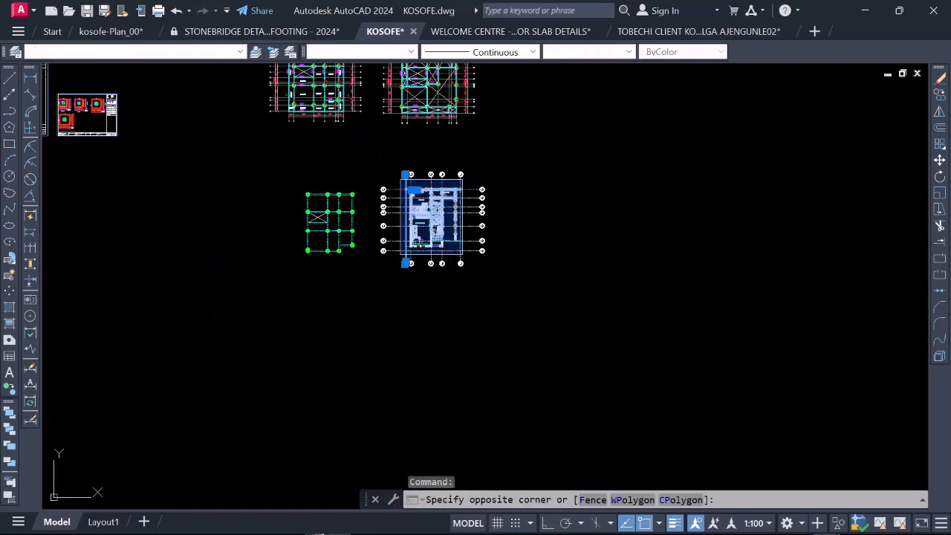
scroll(436, 211, up, 4)
right_click(412, 175)
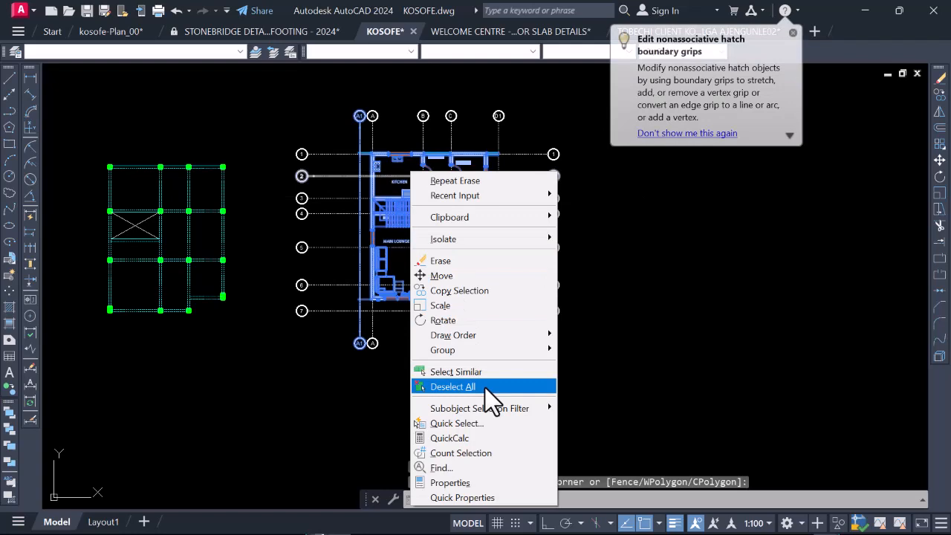
click(475, 425)
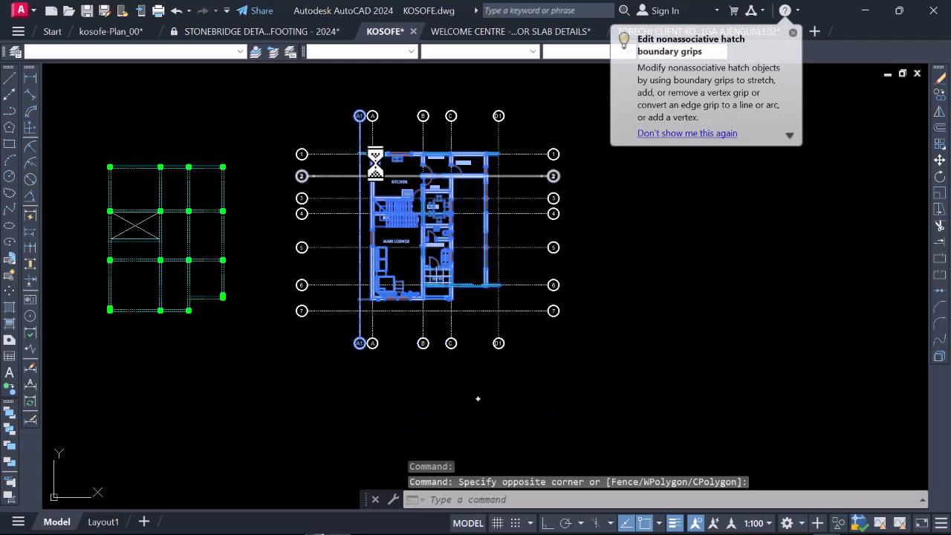
Step: Filter the current selection by layer, keeping only objects on Structural - Bearing_Pen_No__27
click(449, 178)
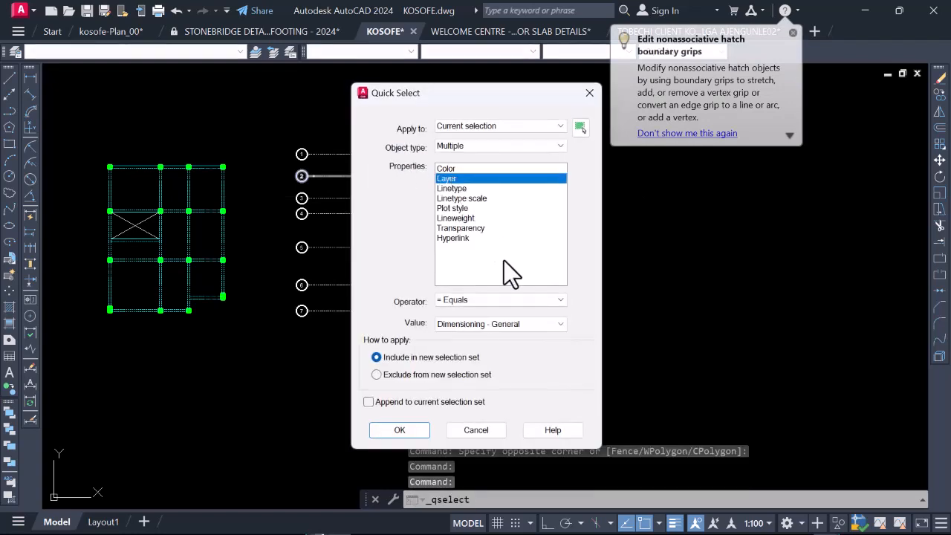
click(501, 325)
scroll(501, 327, down, 5)
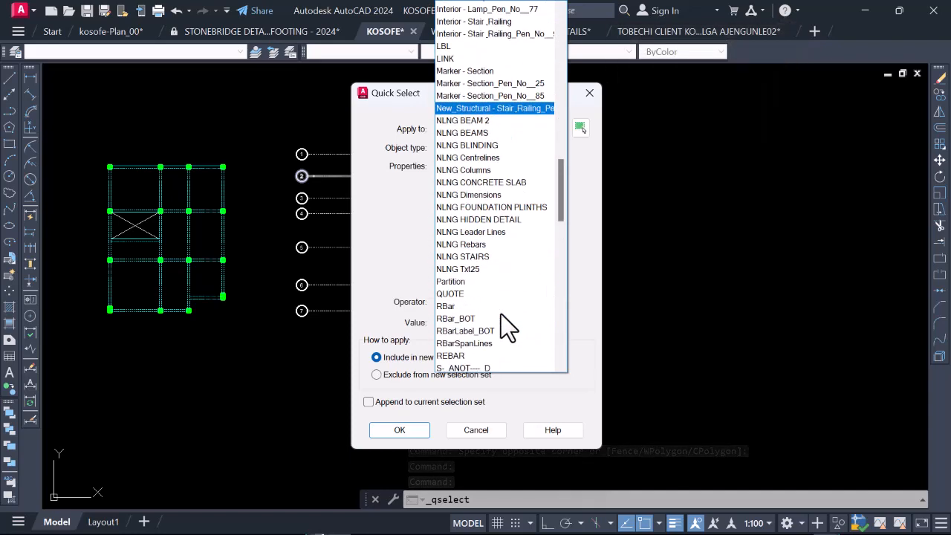
scroll(487, 197, down, 3)
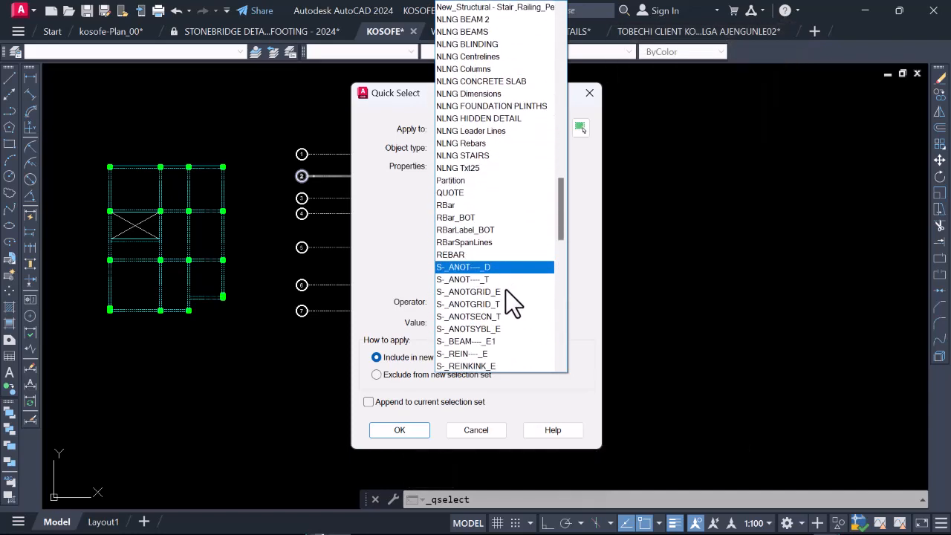
scroll(506, 289, down, 9)
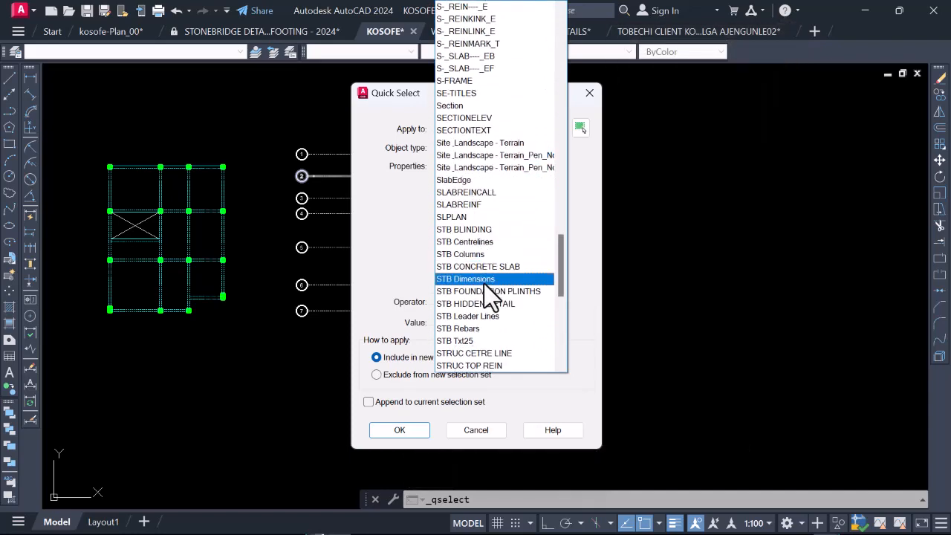
scroll(473, 194, down, 5)
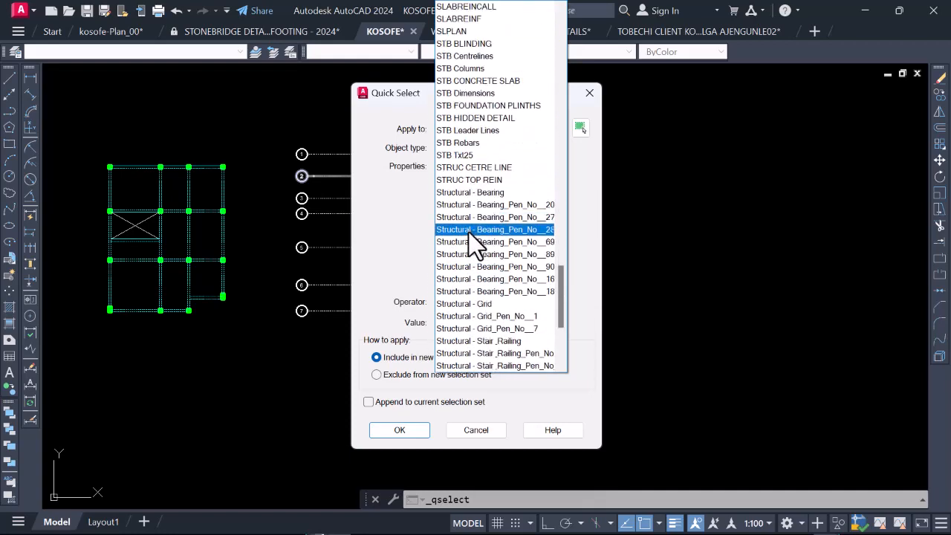
scroll(487, 292, down, 2)
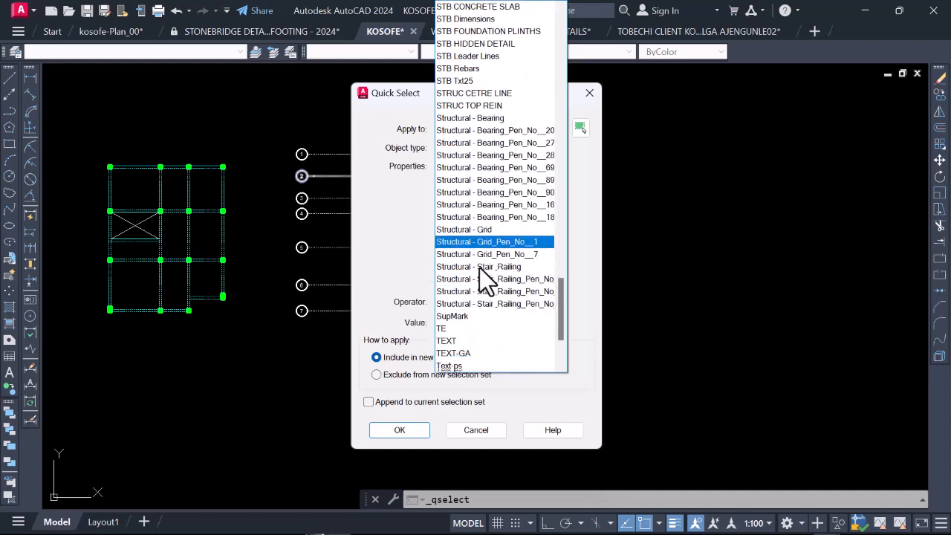
click(528, 145)
click(396, 433)
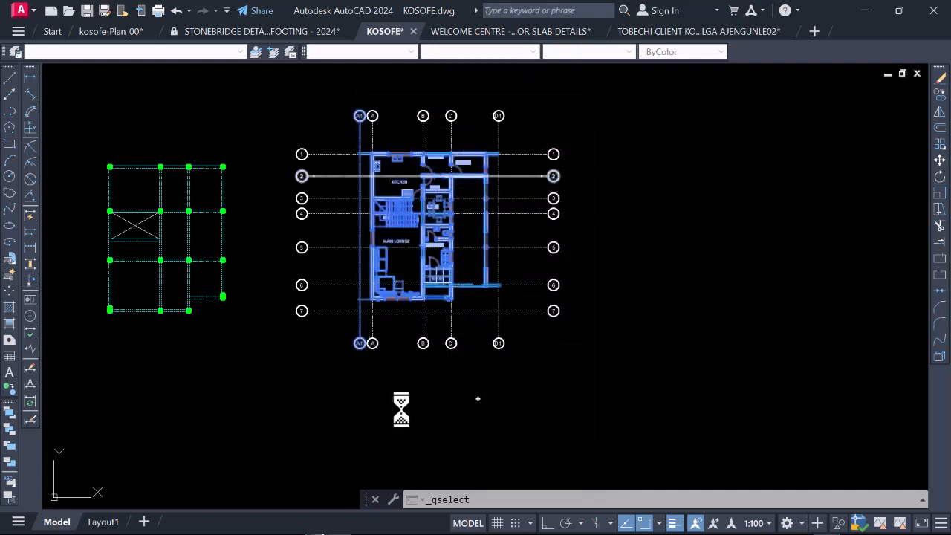
Step: Copy the selected wall outlines from the outer corner at gridlines A and 1 onto the matching corner column of the framing plan
scroll(408, 178, up, 2)
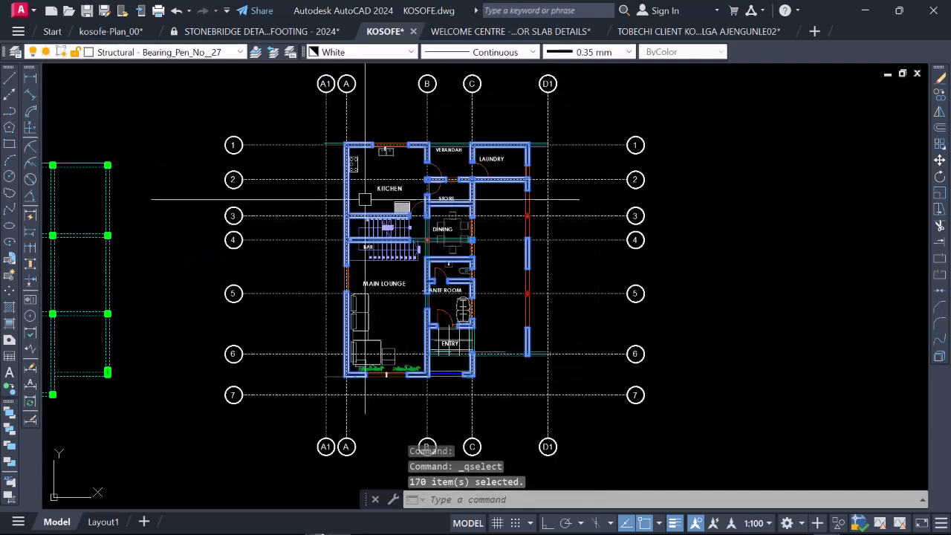
scroll(364, 200, down, 1)
scroll(365, 199, up, 2)
right_click(375, 188)
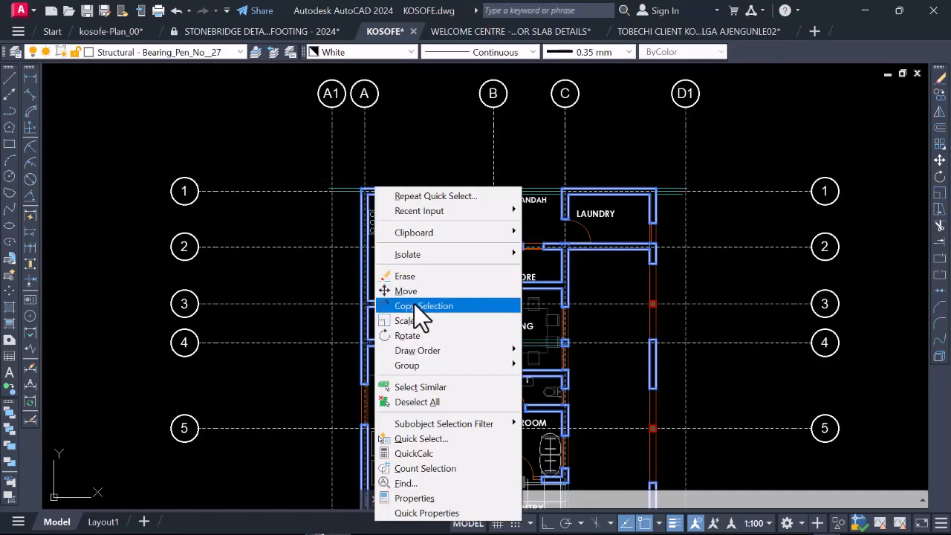
click(414, 304)
scroll(386, 200, up, 4)
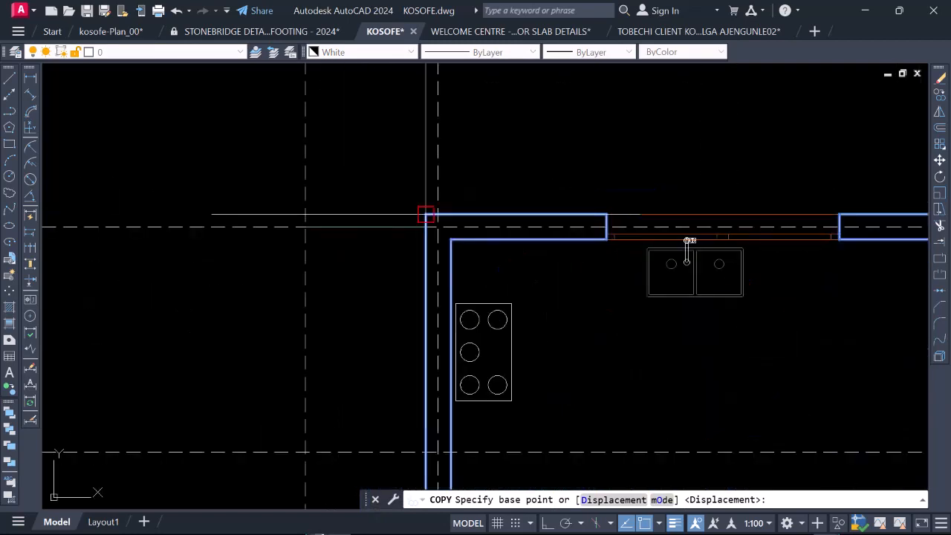
click(425, 214)
scroll(416, 223, down, 5)
scroll(229, 262, up, 2)
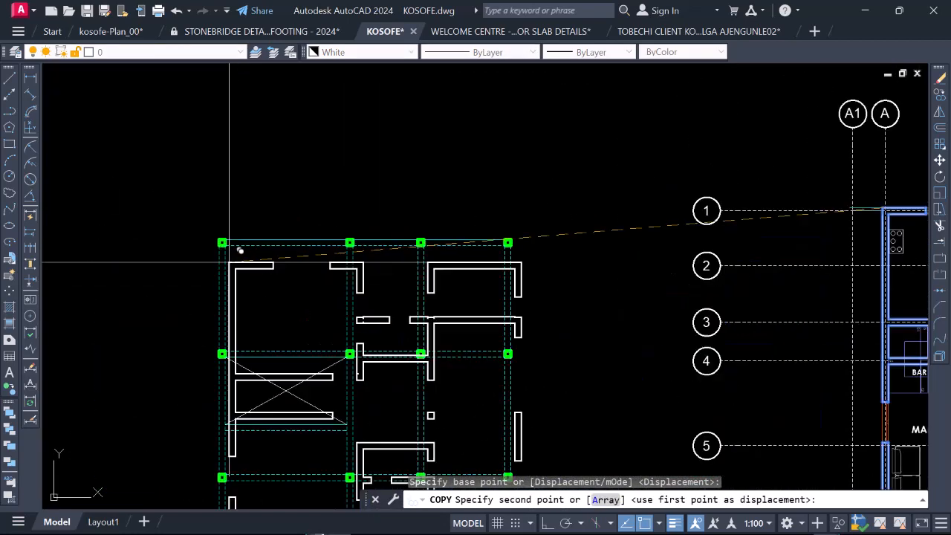
scroll(223, 245, up, 5)
click(213, 220)
scroll(238, 208, down, 5)
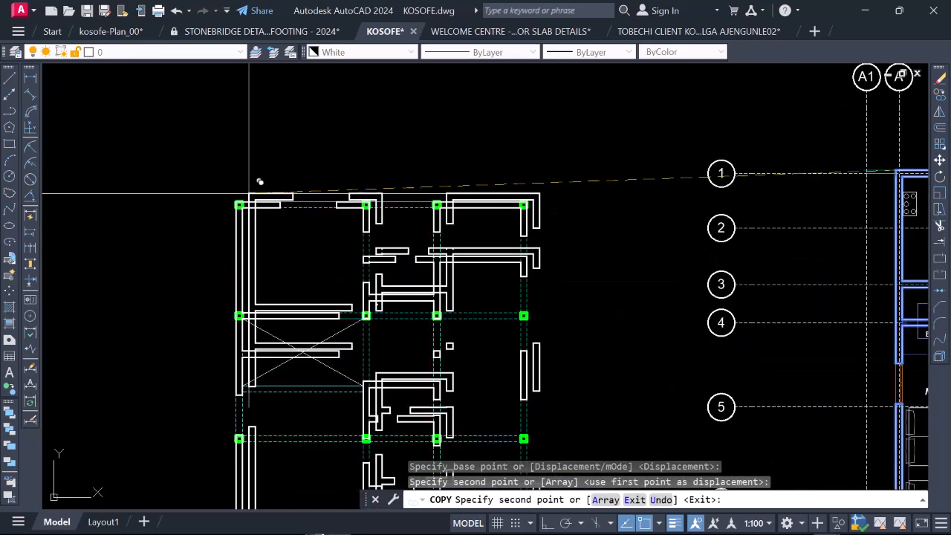
key(Escape)
Step: Copy the gridline 3 beam lines between gridline B and the far outer column up onto the wall along gridline 2
scroll(372, 238, down, 3)
scroll(431, 277, up, 2)
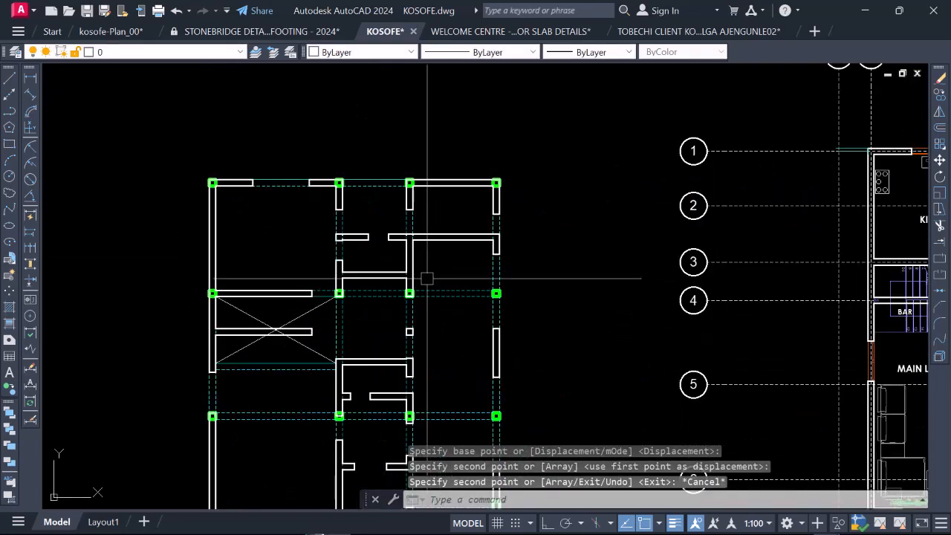
scroll(443, 276, up, 3)
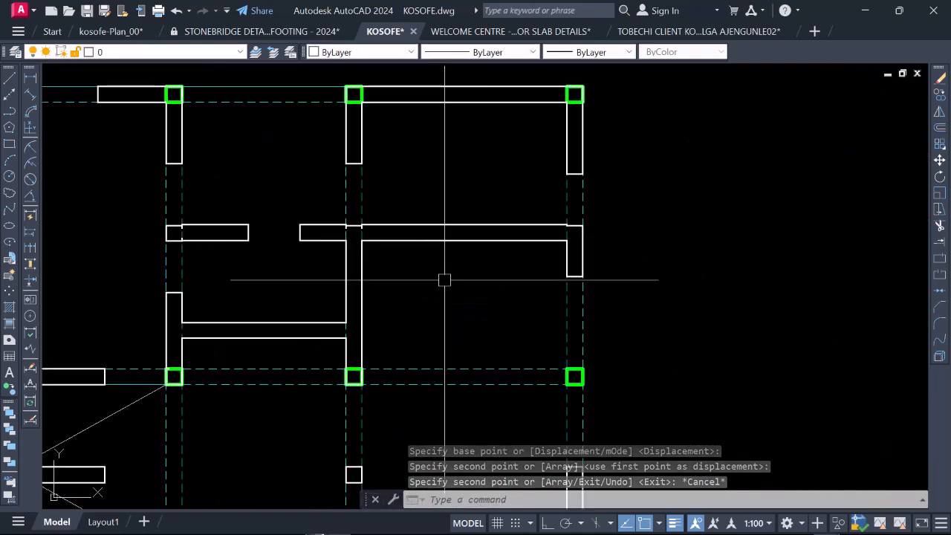
scroll(458, 198, down, 3)
scroll(410, 282, up, 2)
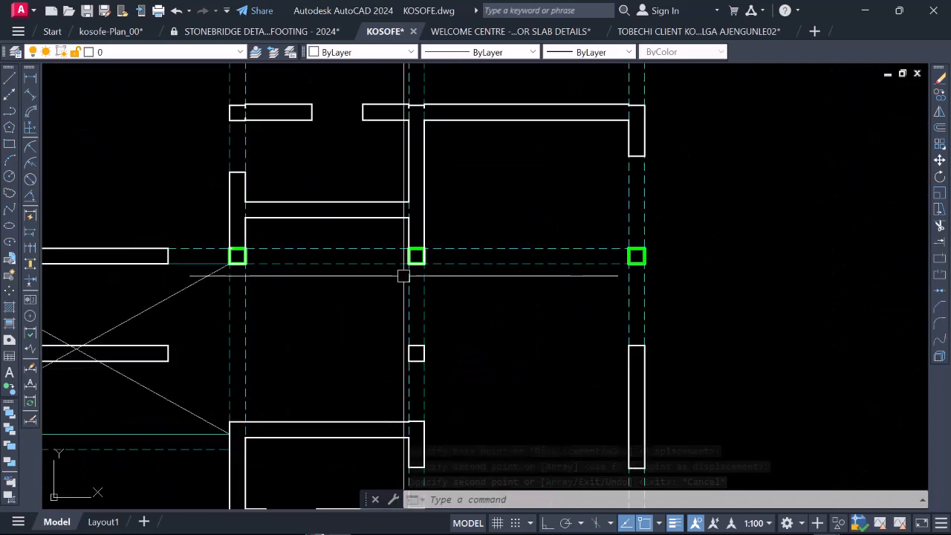
click(378, 269)
click(368, 263)
scroll(371, 263, down, 3)
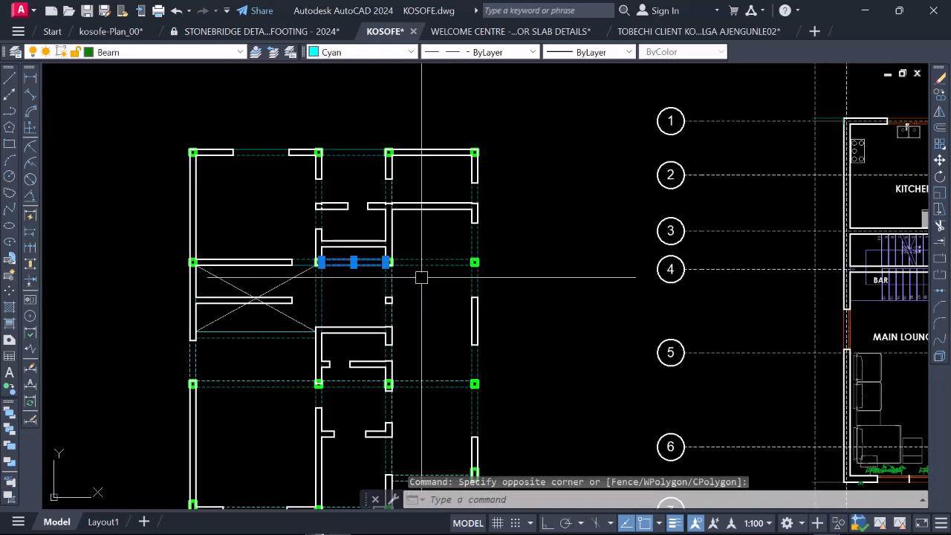
scroll(426, 274, up, 3)
click(435, 268)
click(402, 234)
right_click(429, 201)
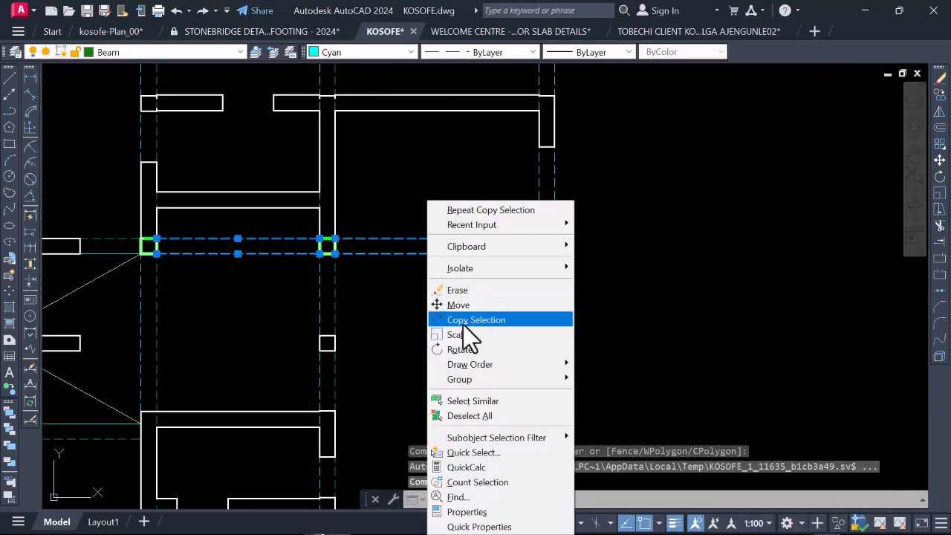
click(484, 324)
click(546, 245)
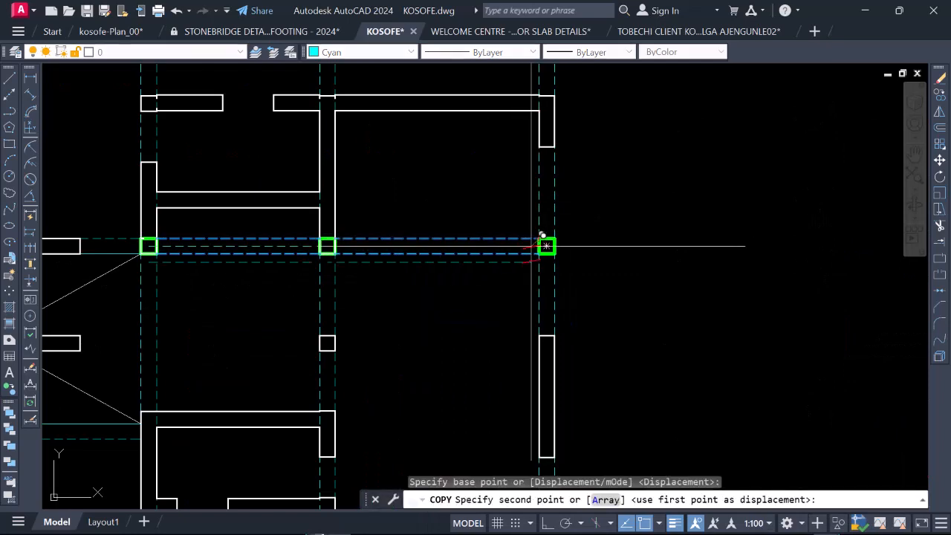
scroll(541, 223, down, 3)
scroll(537, 193, up, 4)
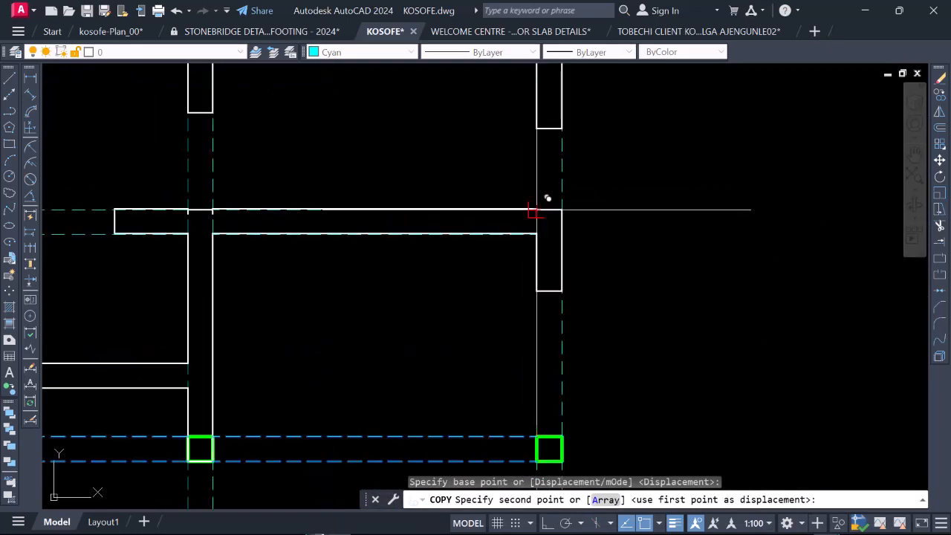
click(535, 210)
scroll(538, 208, down, 5)
scroll(427, 231, up, 5)
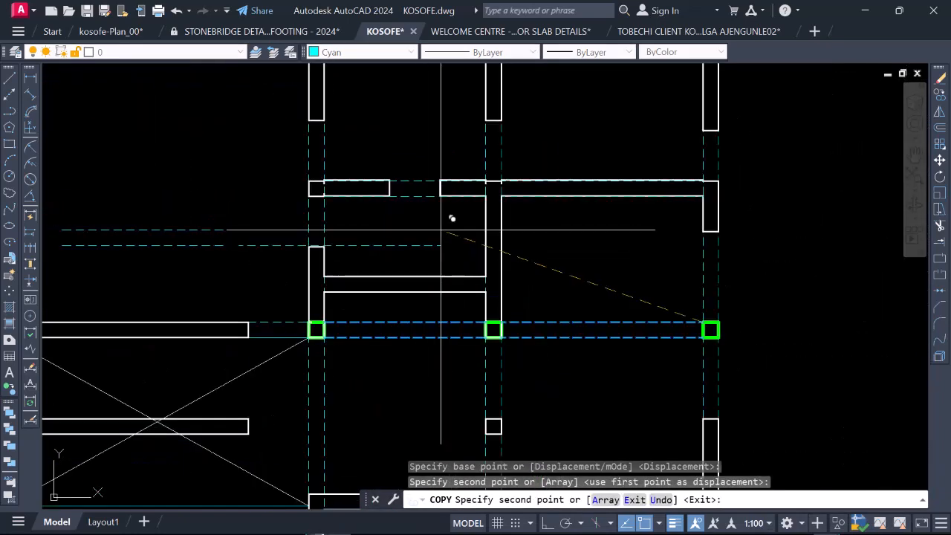
scroll(458, 207, down, 5)
scroll(389, 211, up, 2)
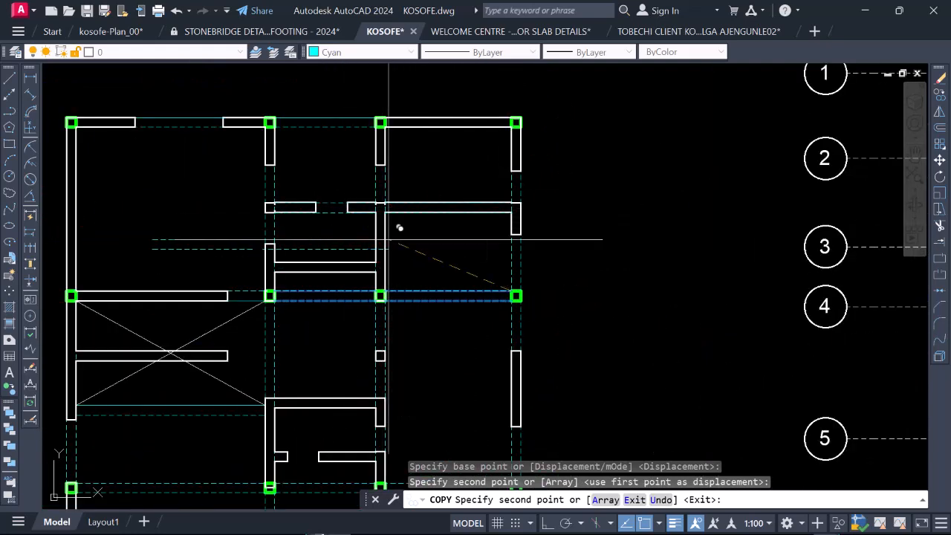
key(Escape)
Step: Examine how the beams on gridlines 2 and 3 line up with the overlaid walls in the upper half of the framing plan
scroll(426, 209, down, 2)
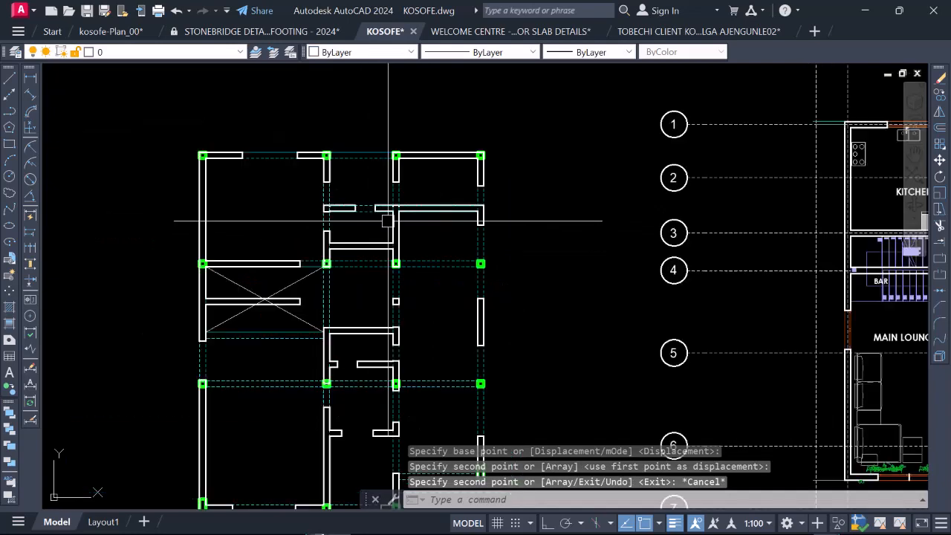
scroll(360, 273, up, 2)
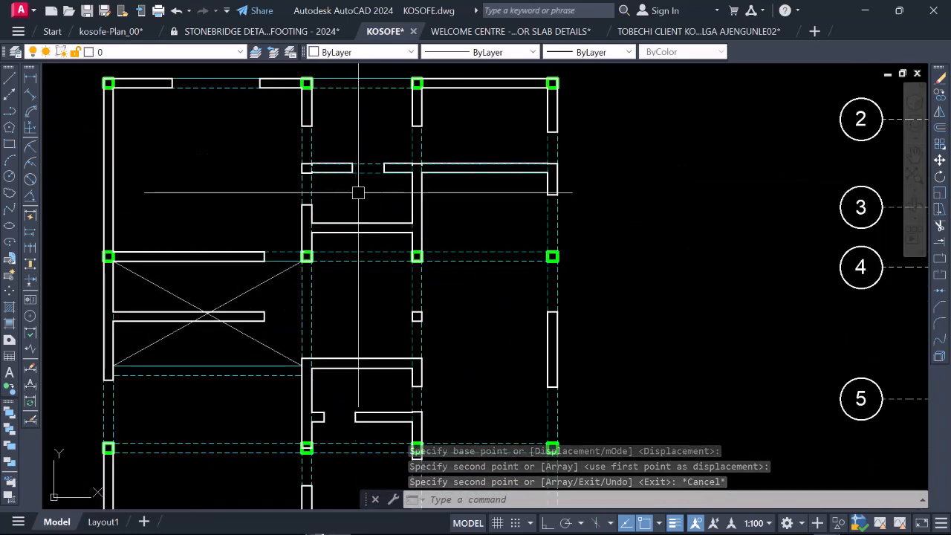
scroll(361, 268, up, 4)
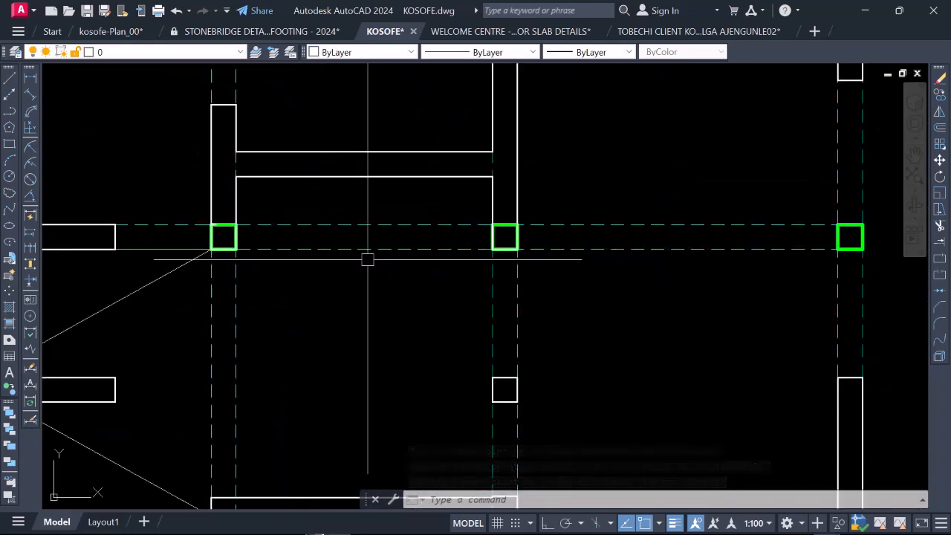
scroll(466, 271, down, 2)
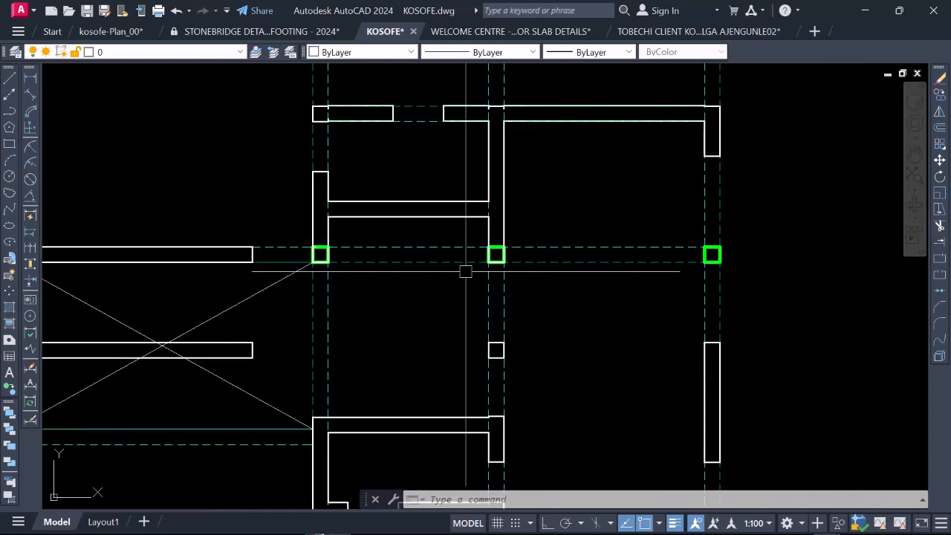
scroll(420, 297, down, 4)
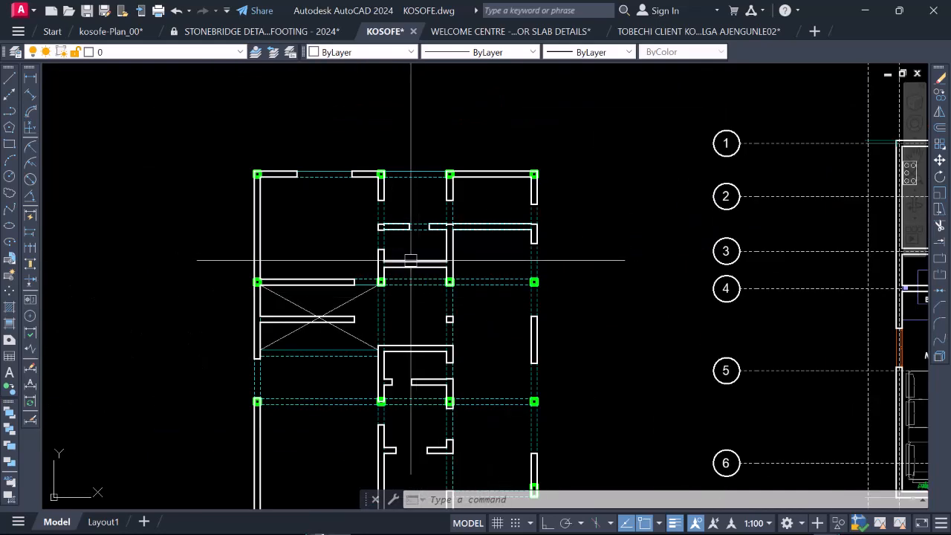
scroll(411, 260, up, 2)
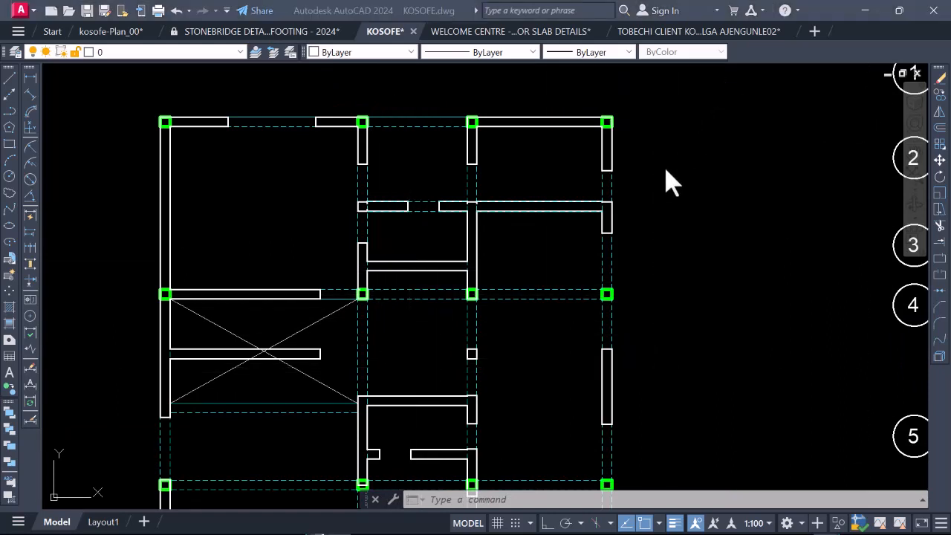
scroll(452, 257, down, 3)
scroll(461, 260, up, 3)
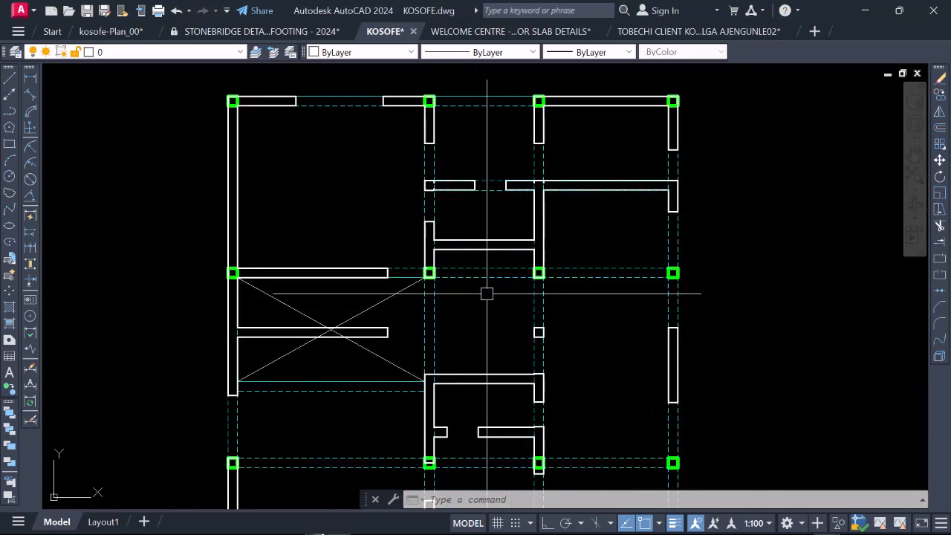
scroll(486, 249, up, 4)
scroll(404, 326, down, 4)
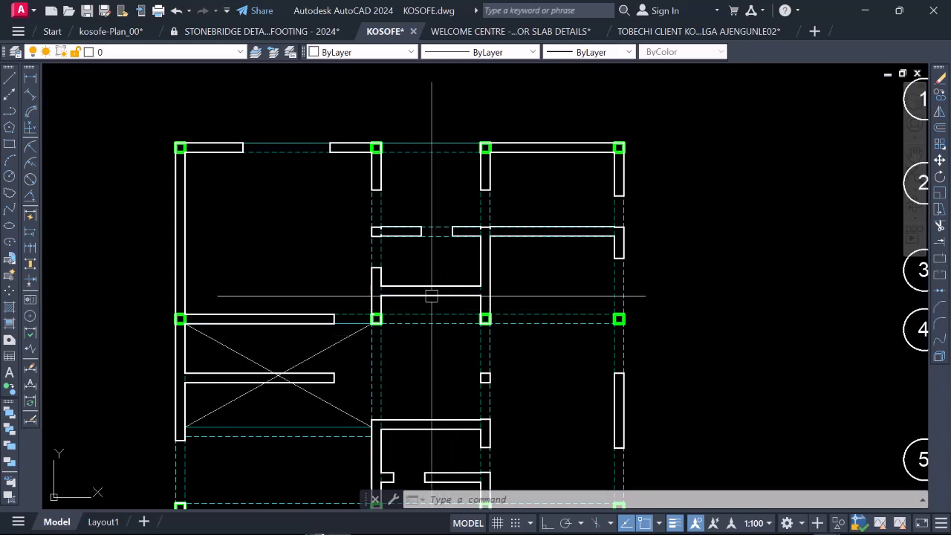
Step: Move the gridline 3 beam lines between gridlines B and C up onto the wall located between gridlines 2 and 3
scroll(434, 331, up, 3)
click(444, 338)
click(413, 294)
right_click(411, 295)
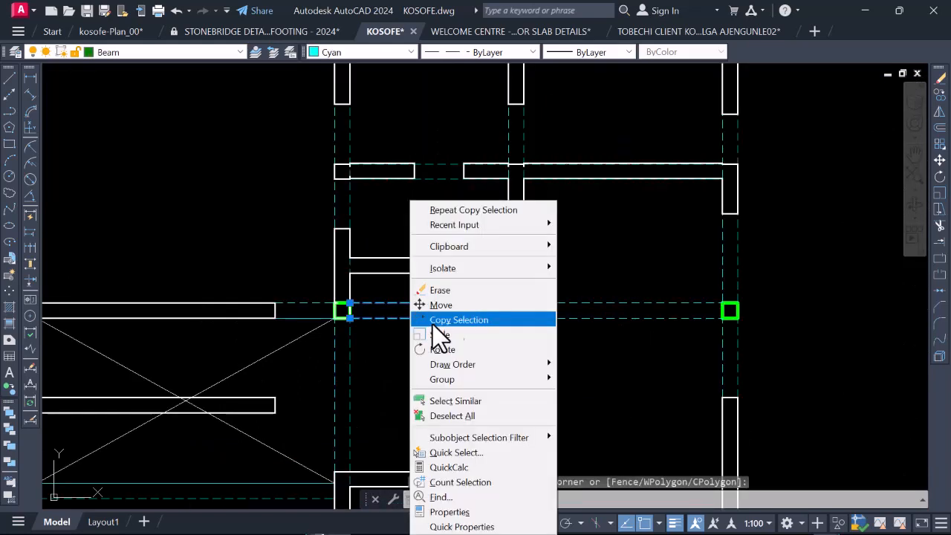
click(473, 304)
click(523, 303)
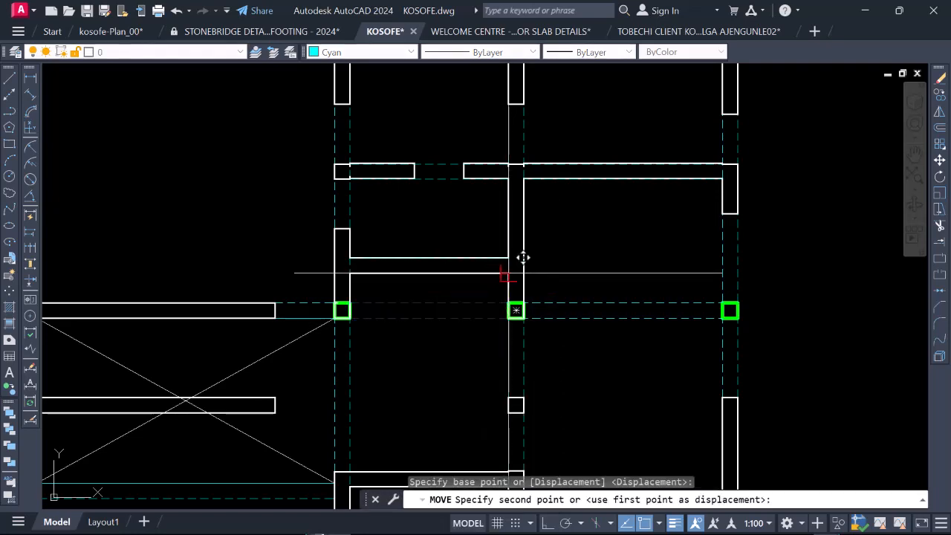
scroll(524, 258, down, 4)
click(484, 299)
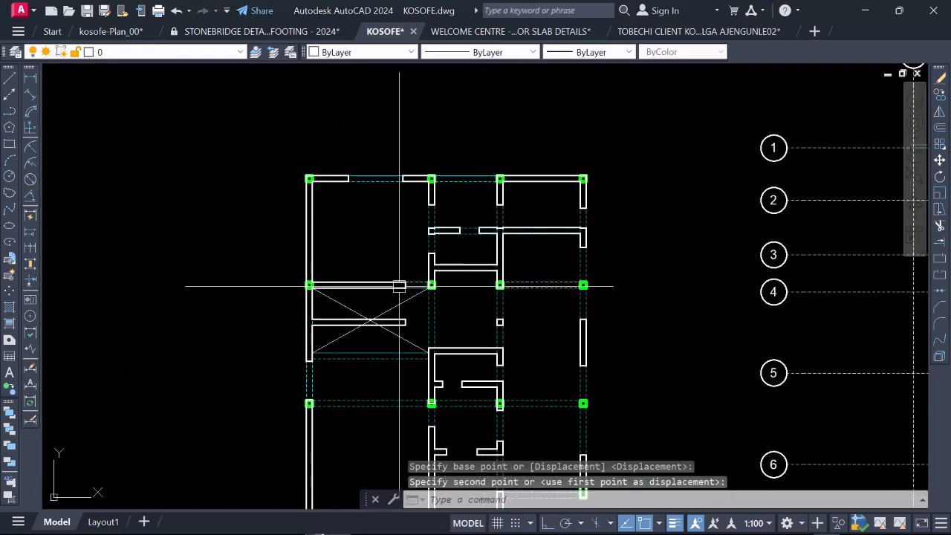
Step: Copy the gridline 5 beam lines between gridlines B and C down onto the partition wall between gridlines 5 and 6
scroll(467, 281, up, 2)
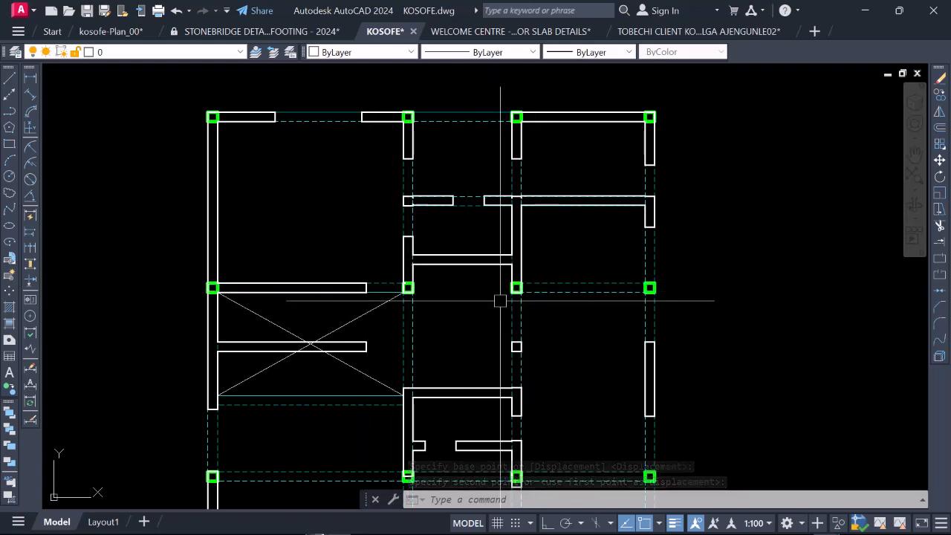
scroll(417, 276, down, 4)
scroll(452, 346, up, 4)
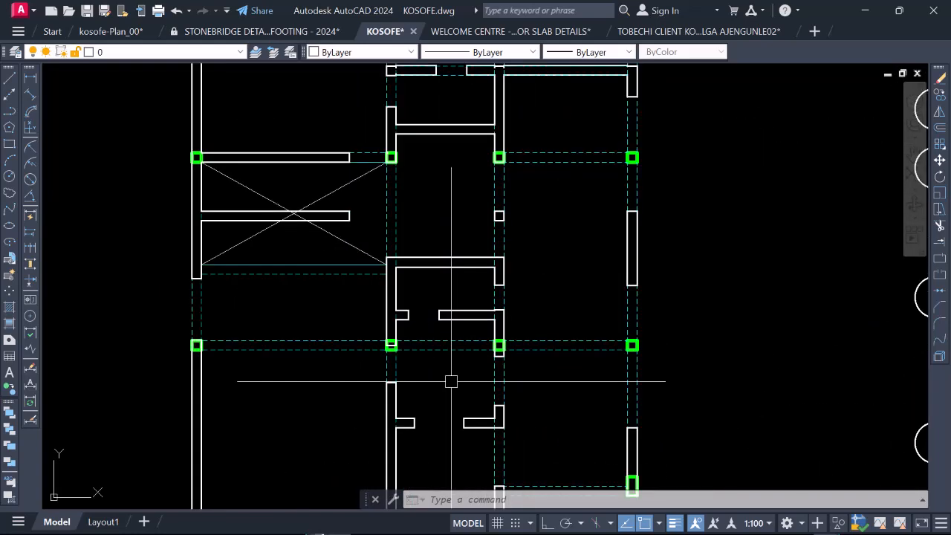
scroll(451, 365, down, 2)
scroll(450, 366, up, 4)
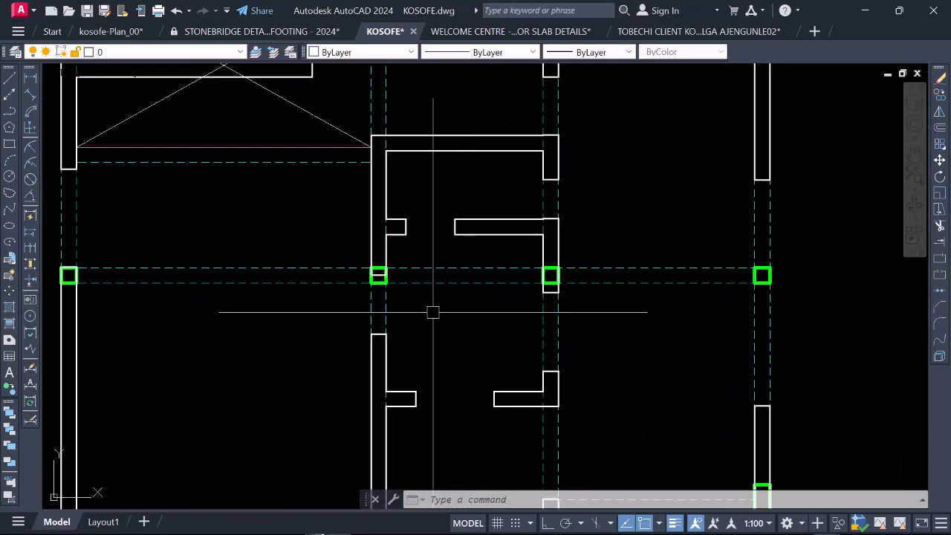
click(492, 336)
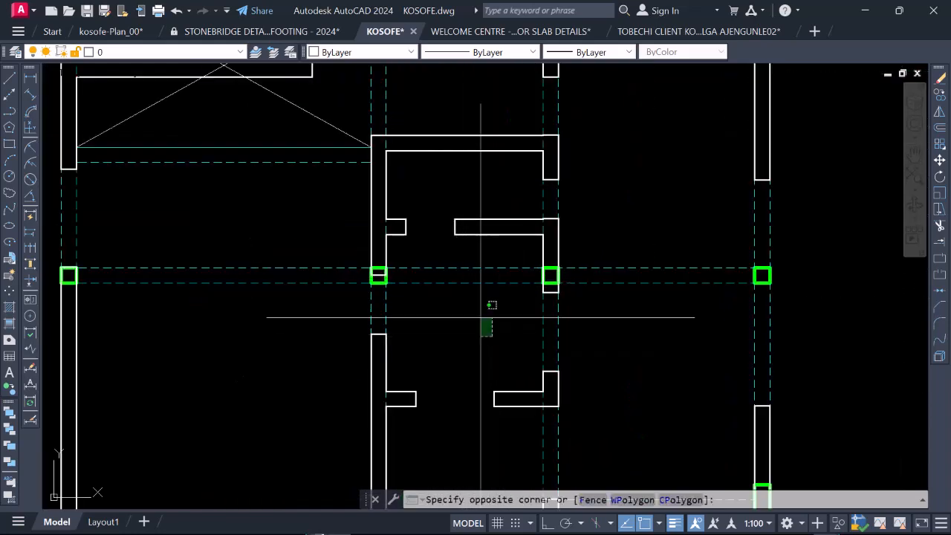
click(443, 256)
right_click(440, 297)
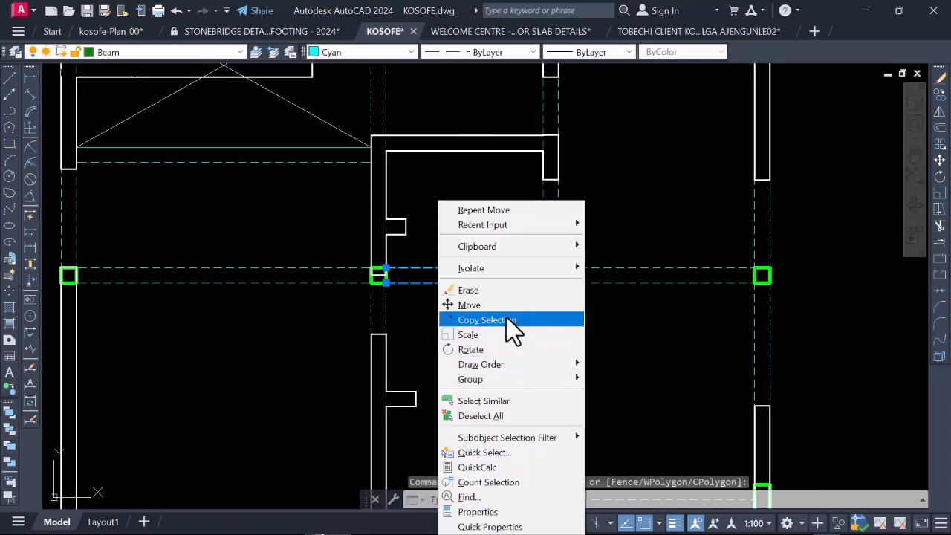
click(506, 318)
click(550, 276)
scroll(556, 393, up, 5)
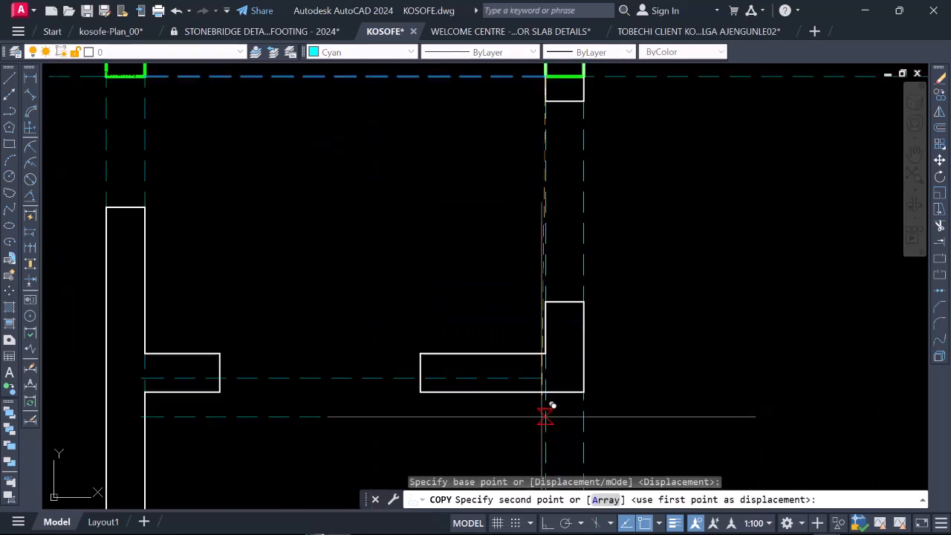
click(546, 392)
scroll(547, 382, down, 5)
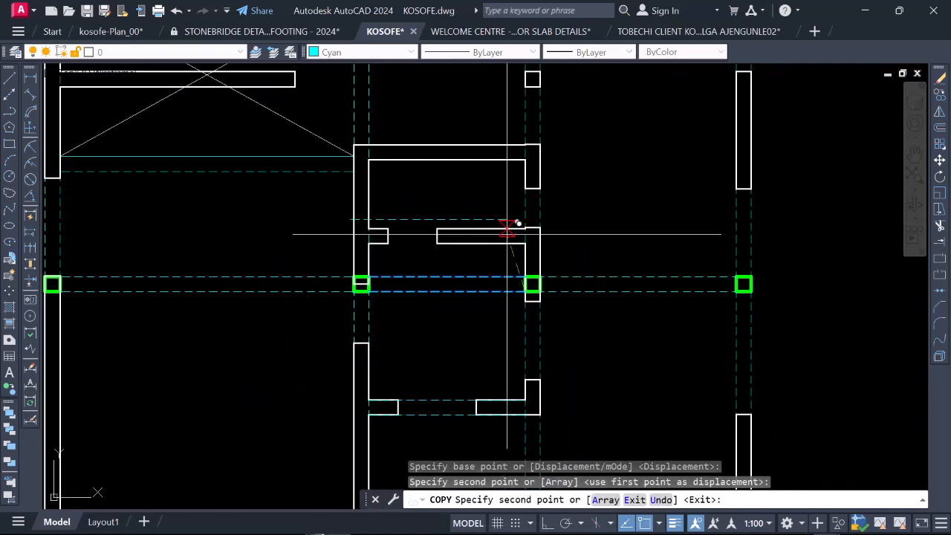
Step: Place two more copies of the same beam lines on the two B–C walls between gridlines 4 and 5, and end the copy
scroll(512, 223, up, 5)
click(547, 260)
scroll(547, 260, down, 5)
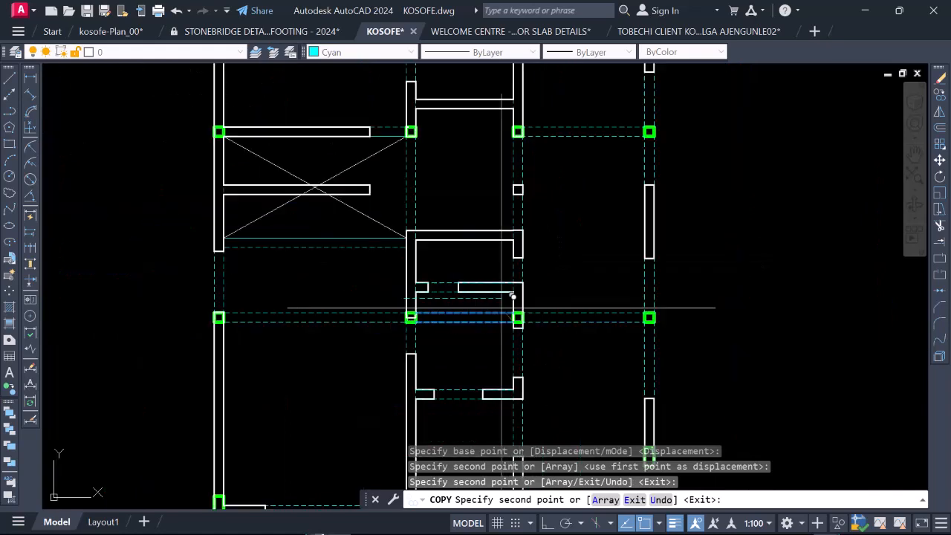
scroll(511, 254, up, 2)
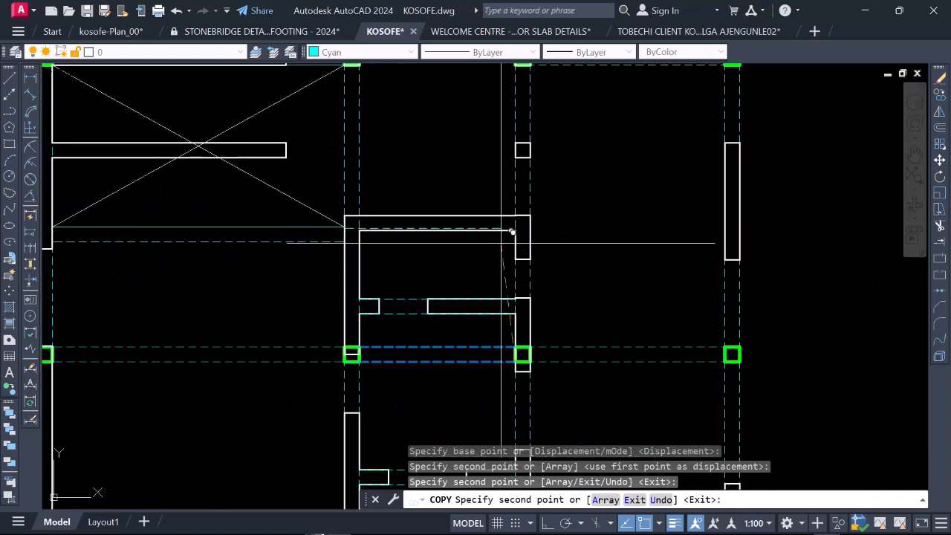
click(526, 219)
scroll(526, 219, down, 4)
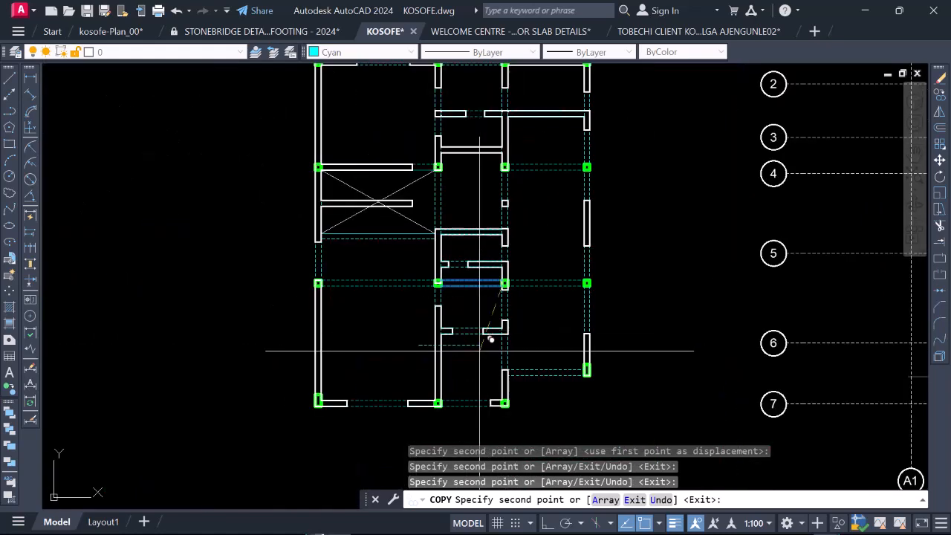
scroll(468, 338, down, 2)
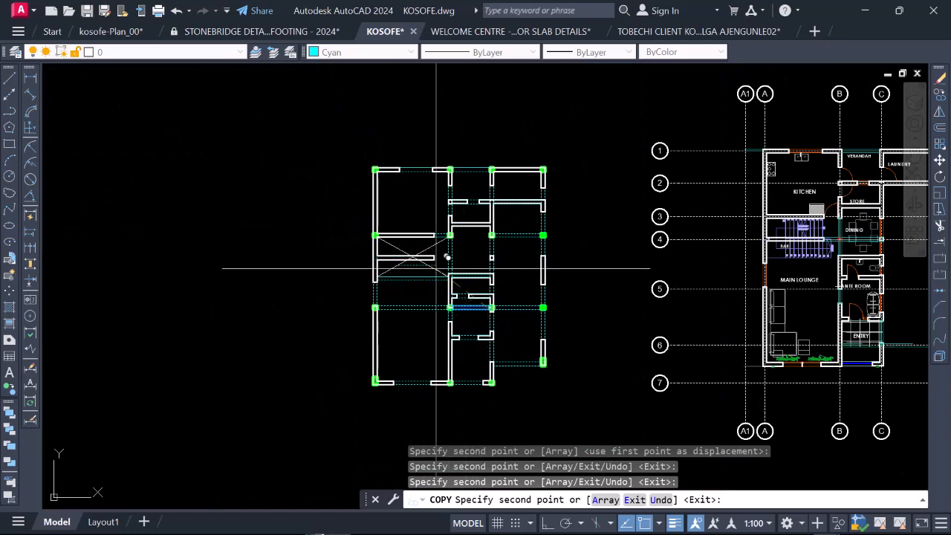
key(Escape)
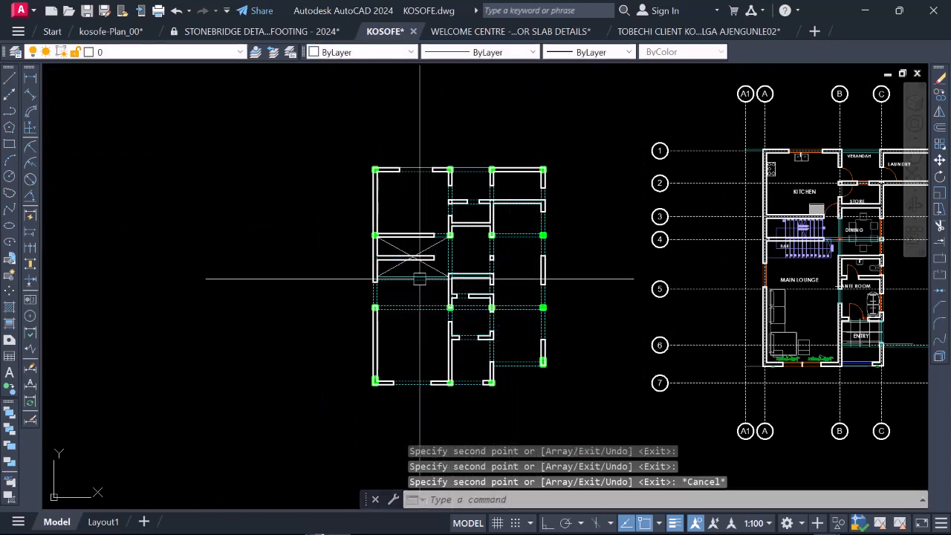
scroll(397, 231, up, 4)
scroll(417, 325, down, 2)
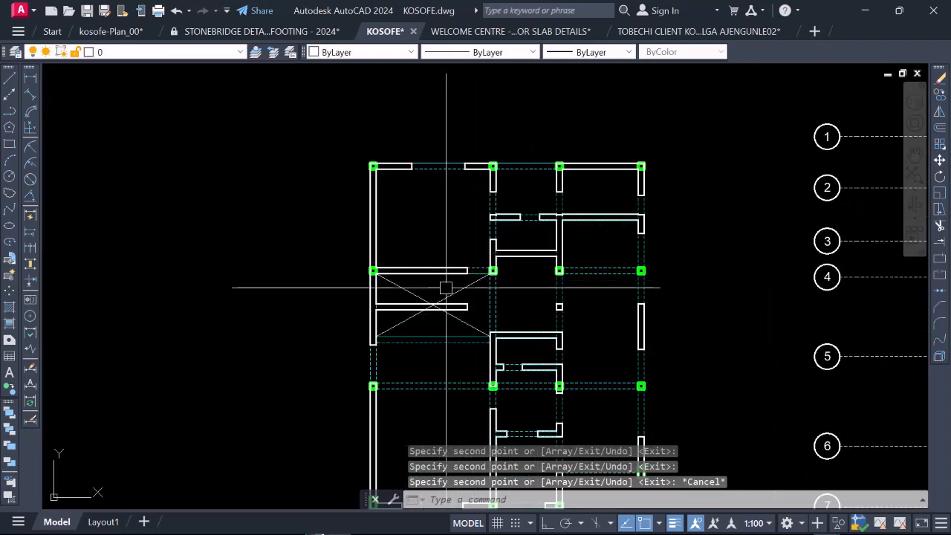
scroll(417, 335, up, 2)
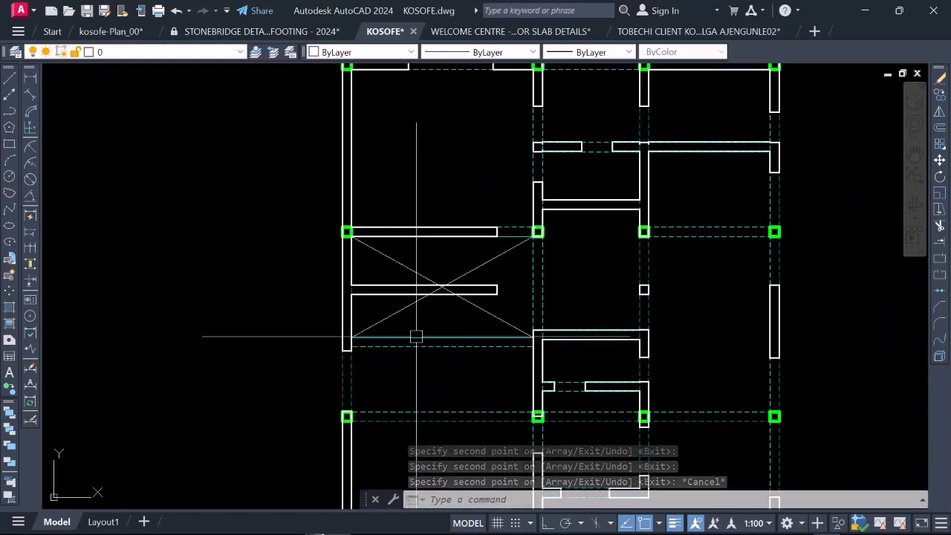
scroll(372, 289, up, 2)
scroll(434, 263, down, 4)
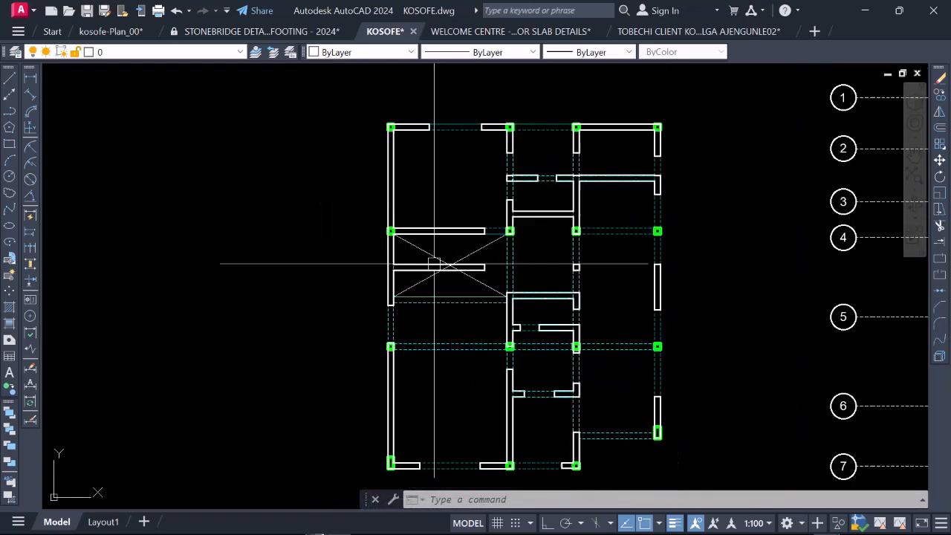
Step: Examine the partition wall crossing the X-marked void between gridlines A–B and 4–5 against the surrounding beams
scroll(407, 257, up, 2)
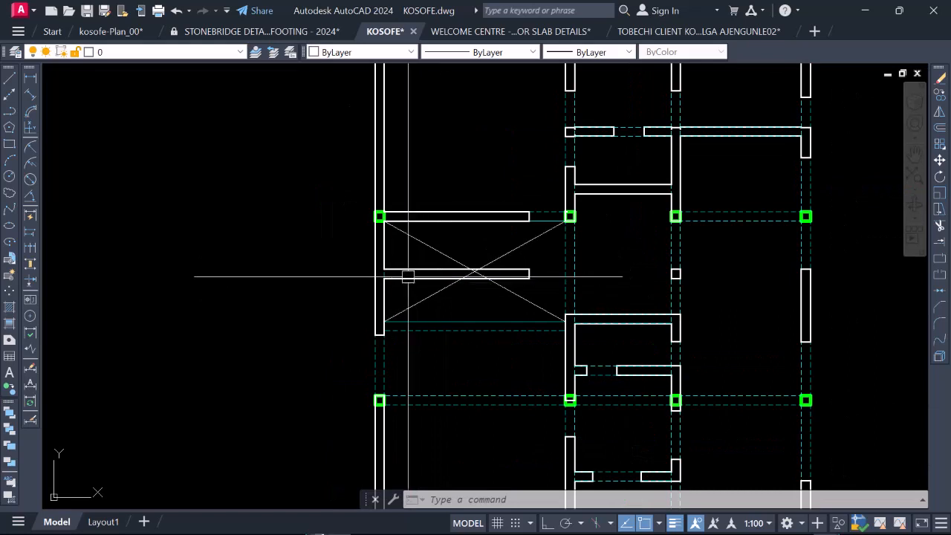
scroll(479, 270, down, 2)
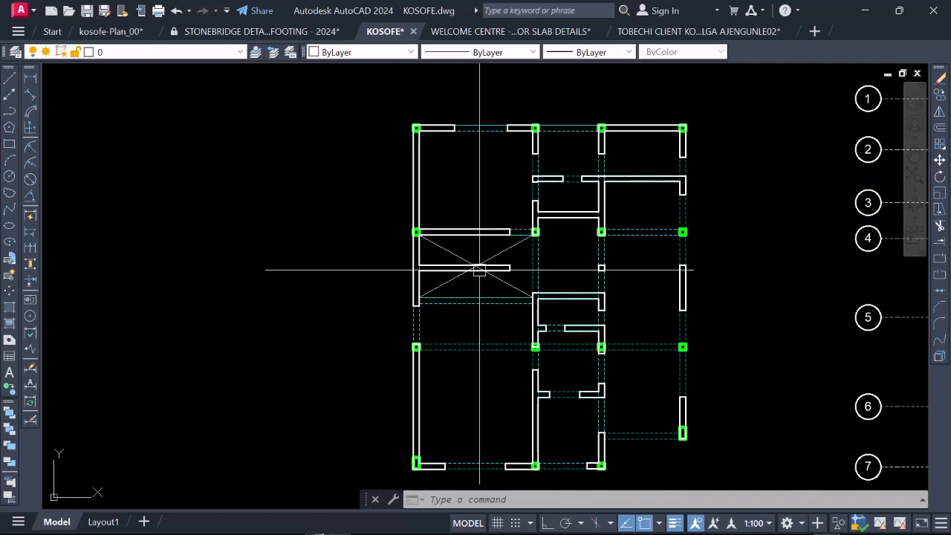
scroll(494, 275, up, 3)
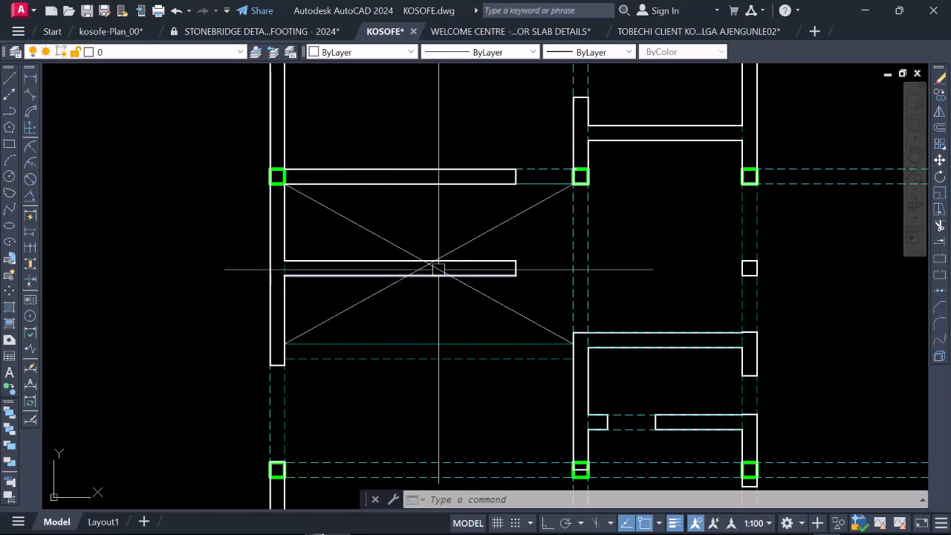
scroll(453, 245, down, 2)
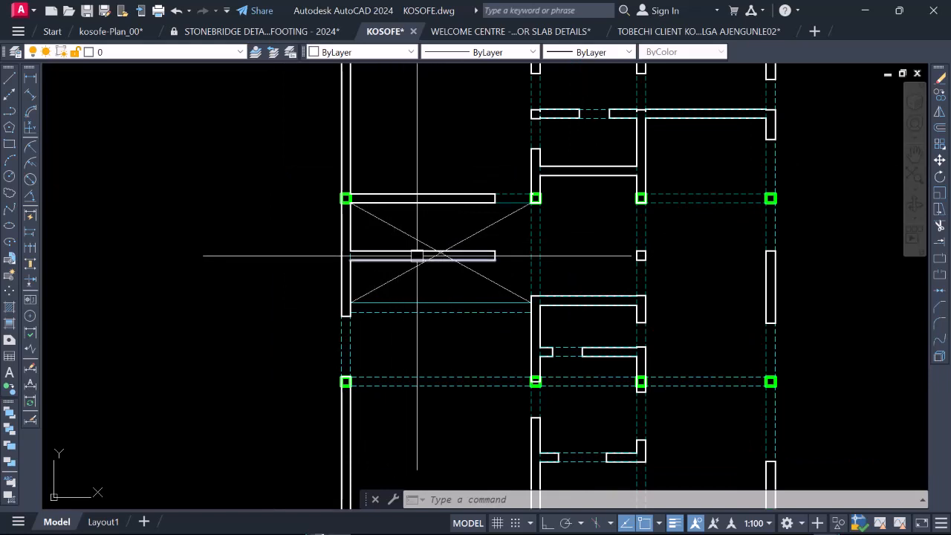
scroll(439, 256, down, 3)
scroll(431, 252, up, 2)
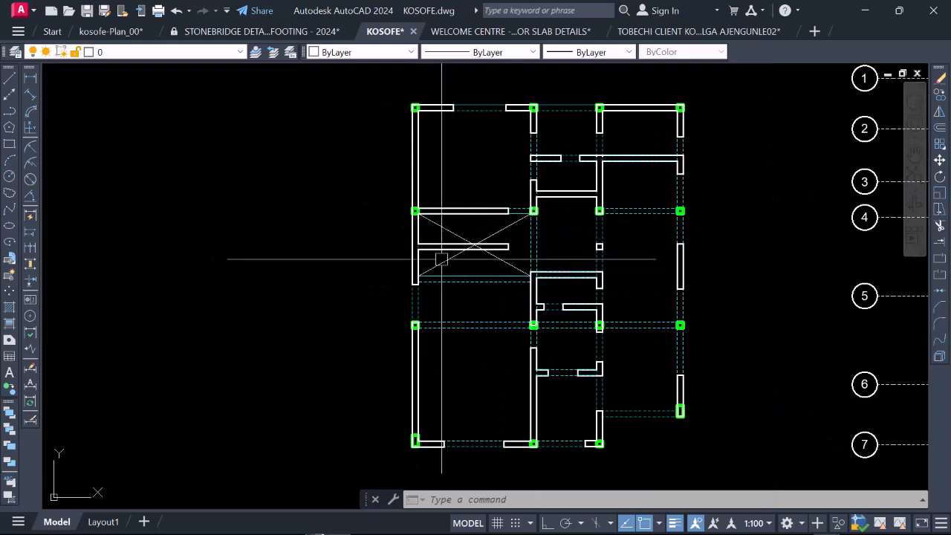
scroll(449, 247, up, 4)
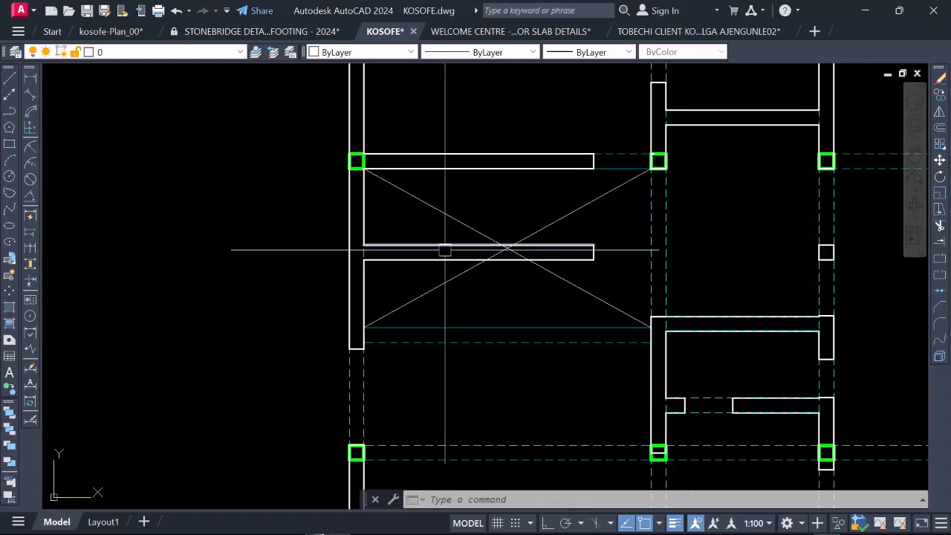
scroll(428, 255, down, 4)
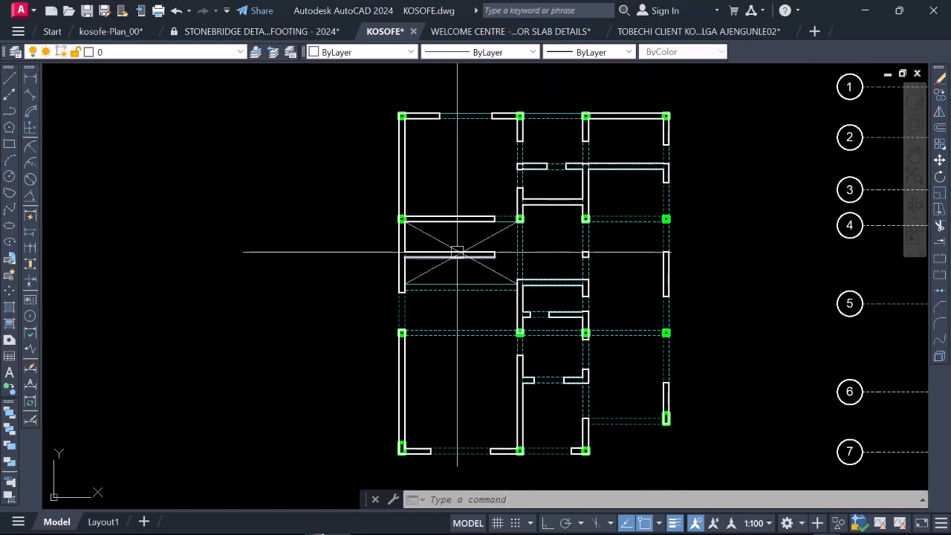
Step: Erase the two long horizontal lines of the partition wall inside the X-marked void between gridlines 4 and 5
scroll(419, 254, up, 6)
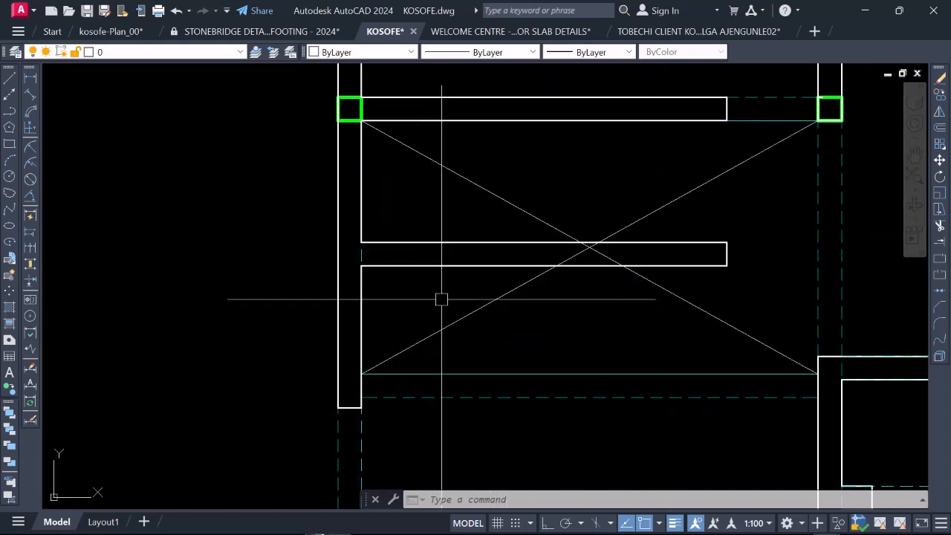
click(405, 243)
right_click(410, 201)
click(460, 292)
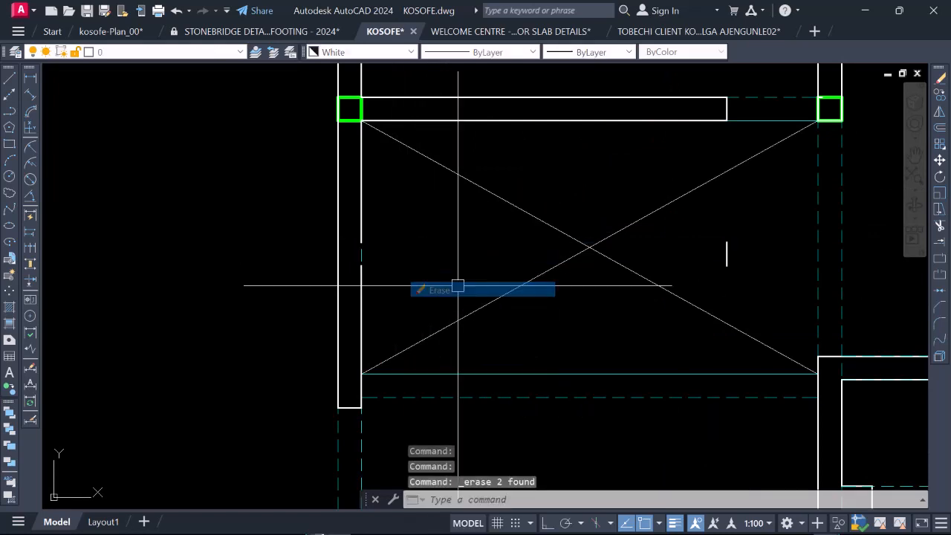
Step: Erase the void's two crossing diagonals together with the leftover end line of the partition wall in bay A–B
scroll(512, 287, down, 4)
scroll(547, 295, up, 2)
click(608, 286)
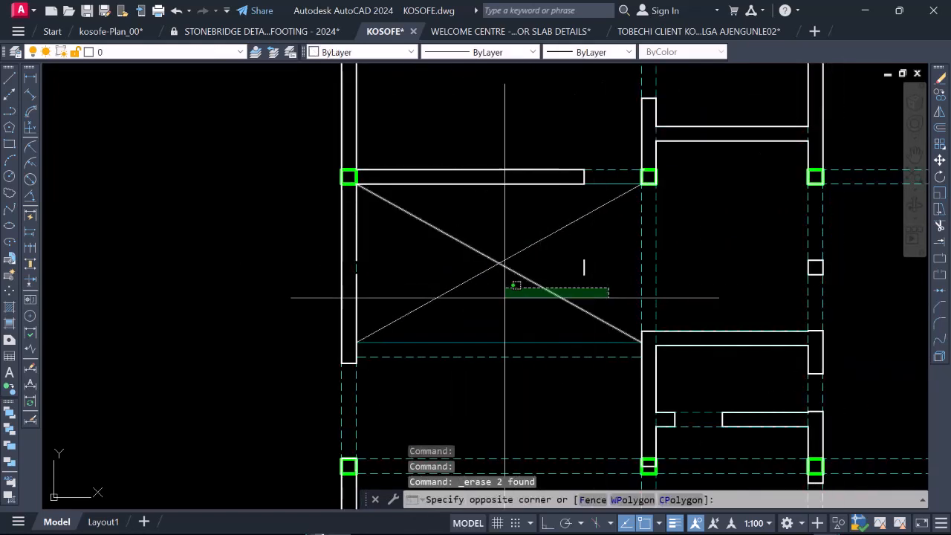
click(439, 234)
right_click(431, 201)
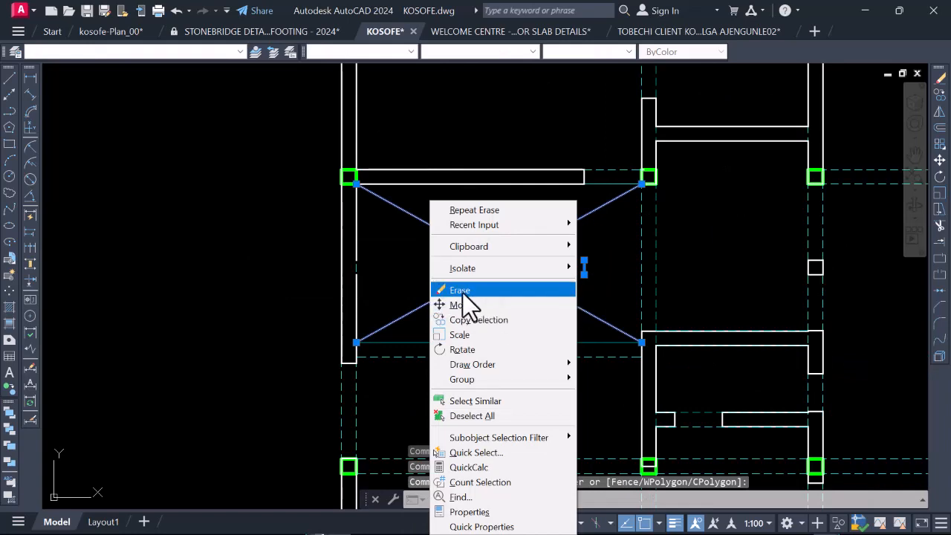
click(473, 290)
scroll(489, 275, down, 4)
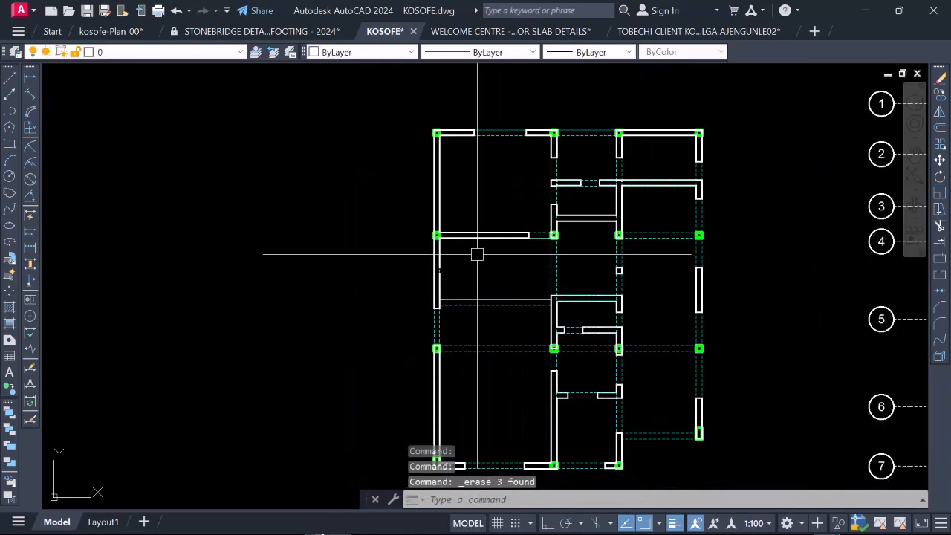
scroll(473, 265, down, 2)
scroll(550, 310, up, 2)
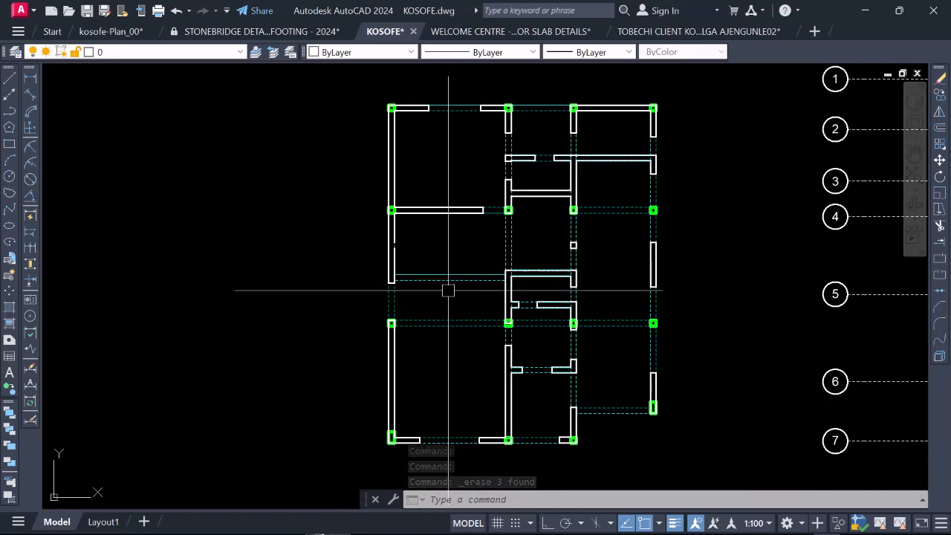
scroll(443, 257, down, 2)
scroll(431, 268, up, 2)
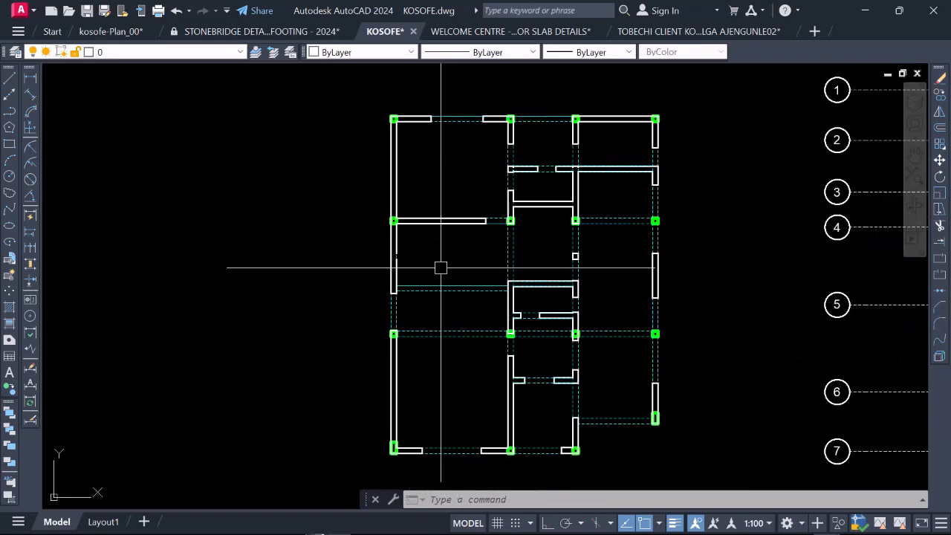
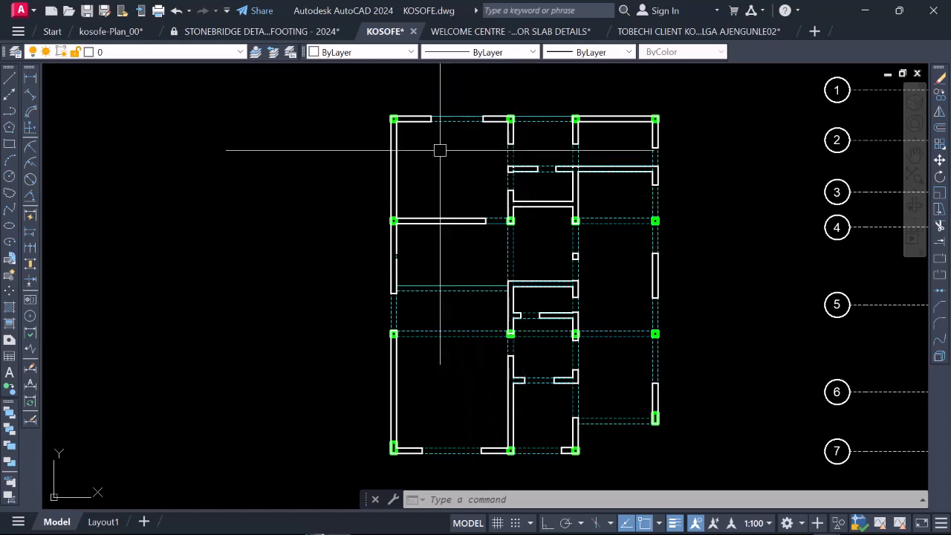
Step: Erase the two horizontal beam lines joining the B and C columns in the third column row from the plan's upper edge
scroll(466, 246, down, 2)
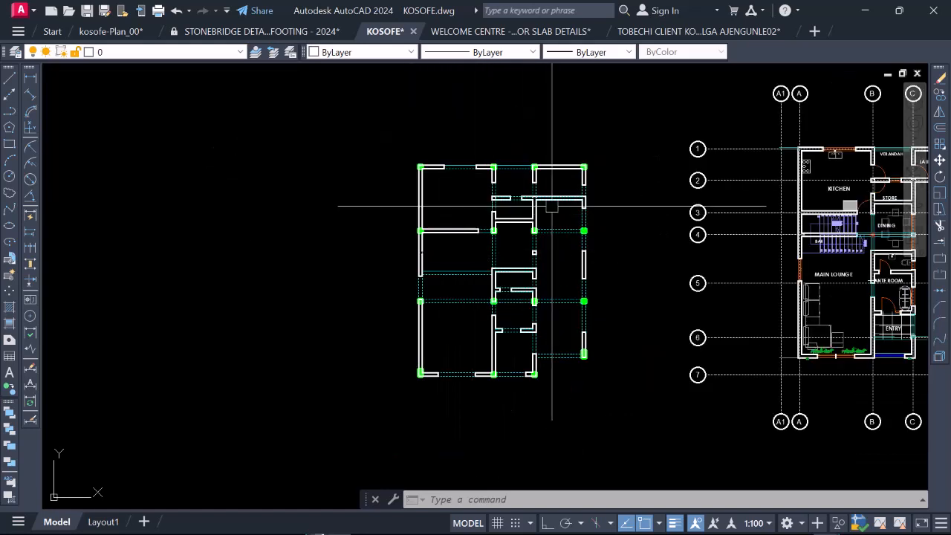
scroll(551, 206, up, 2)
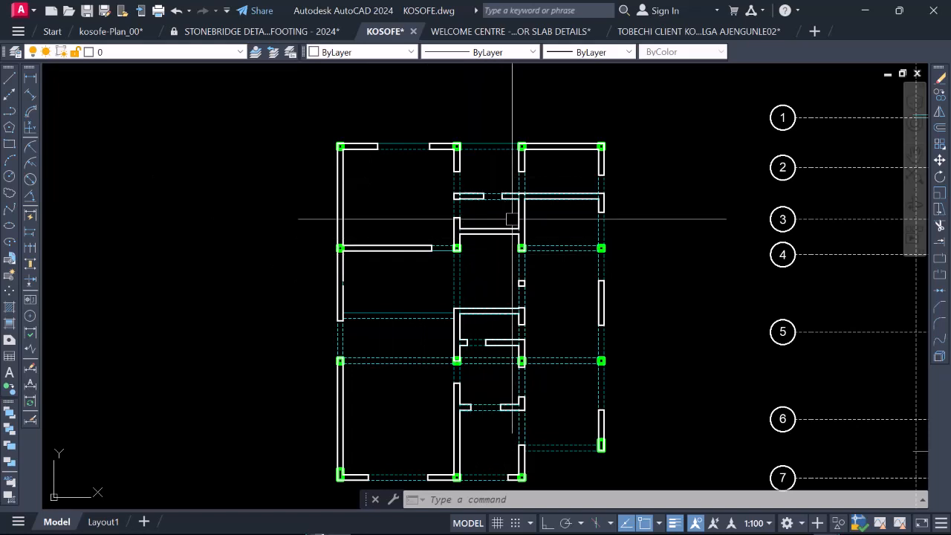
scroll(512, 219, down, 2)
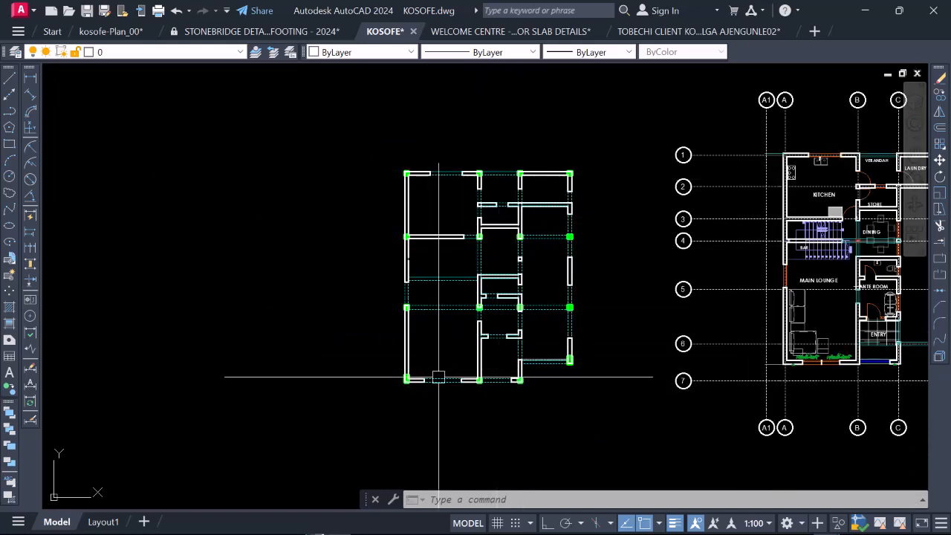
scroll(518, 301, up, 6)
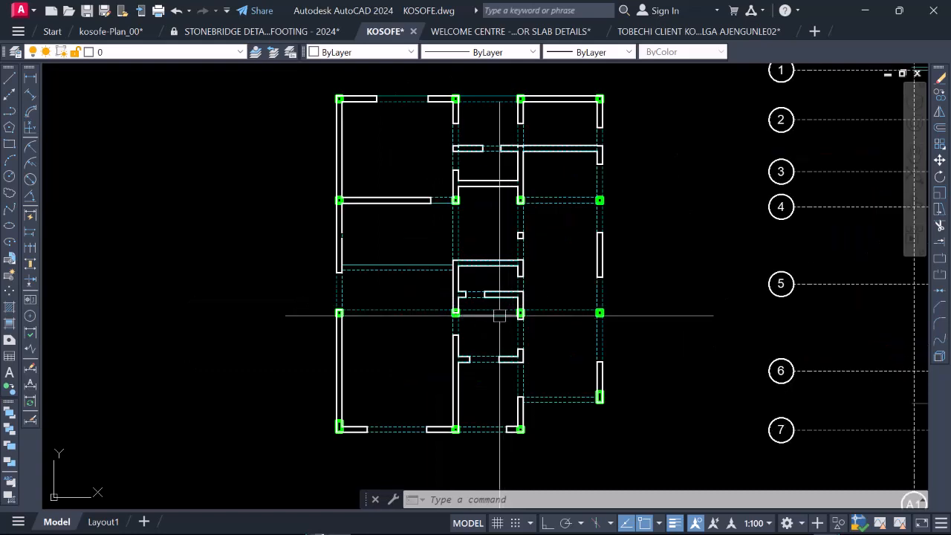
click(499, 333)
click(465, 278)
right_click(465, 278)
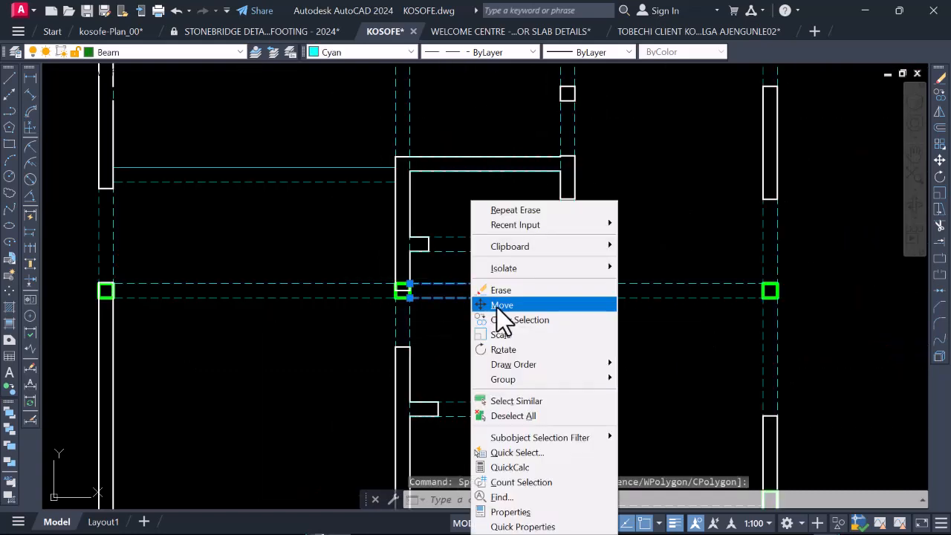
click(505, 291)
Step: Examine the superimposed walls, beams and columns against the neighbouring ground floor plan, including the partition wall across bay B–C
scroll(501, 287, down, 6)
scroll(468, 331, down, 2)
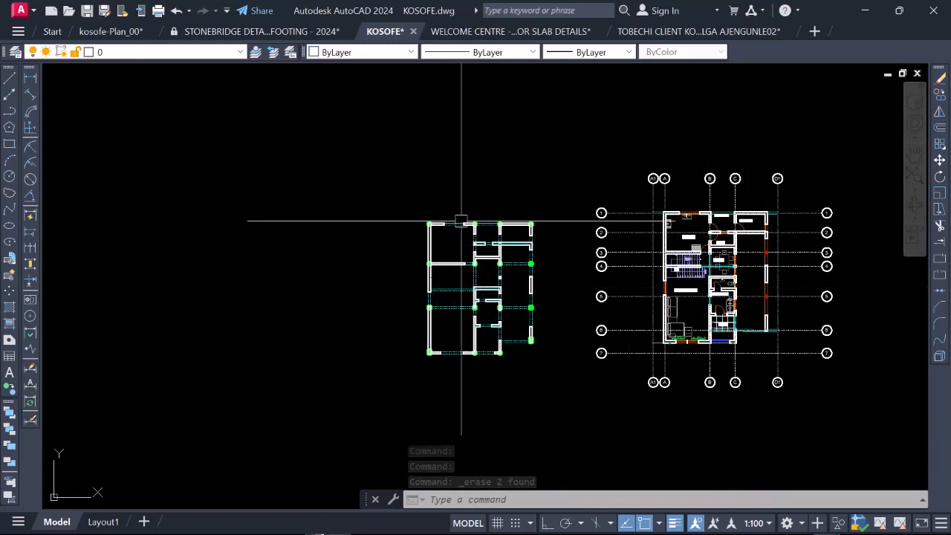
scroll(482, 281, up, 2)
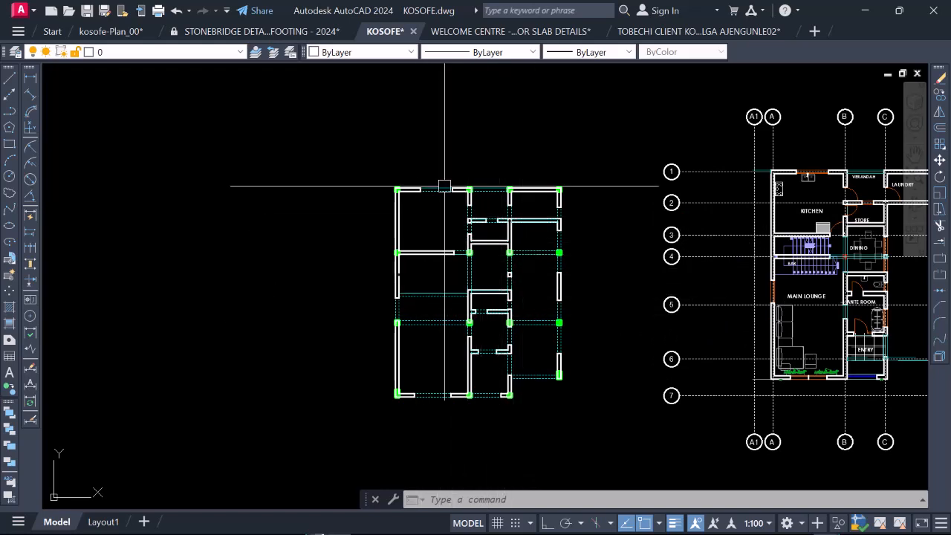
scroll(487, 193, up, 2)
scroll(439, 190, down, 2)
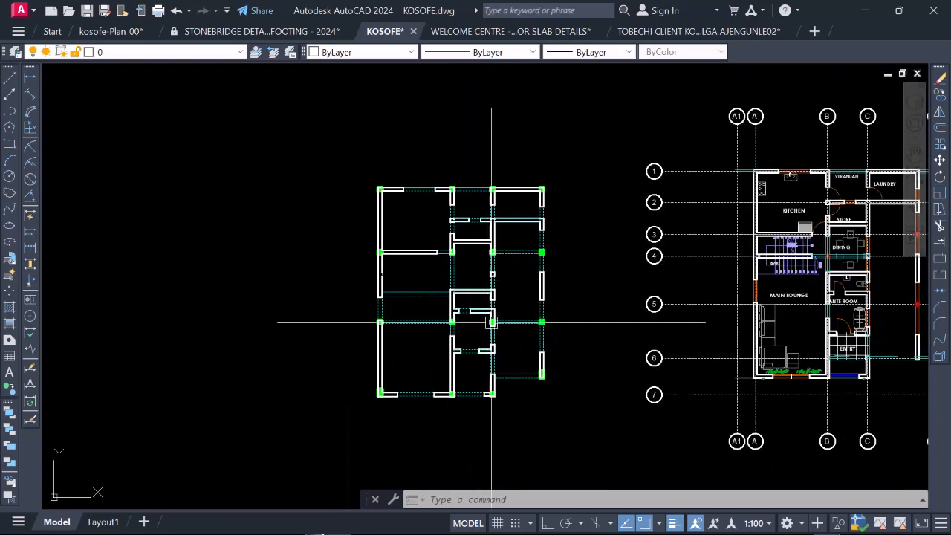
scroll(438, 300, down, 2)
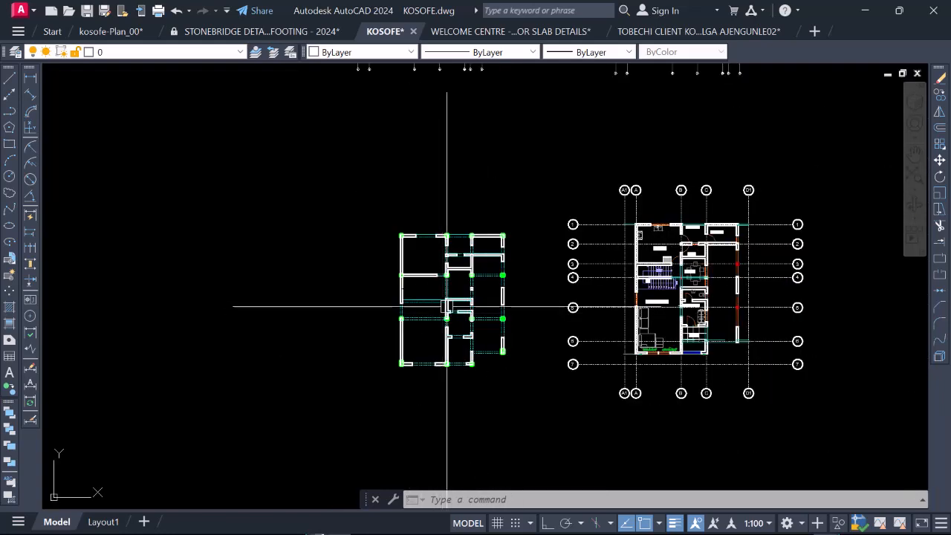
scroll(458, 279, up, 2)
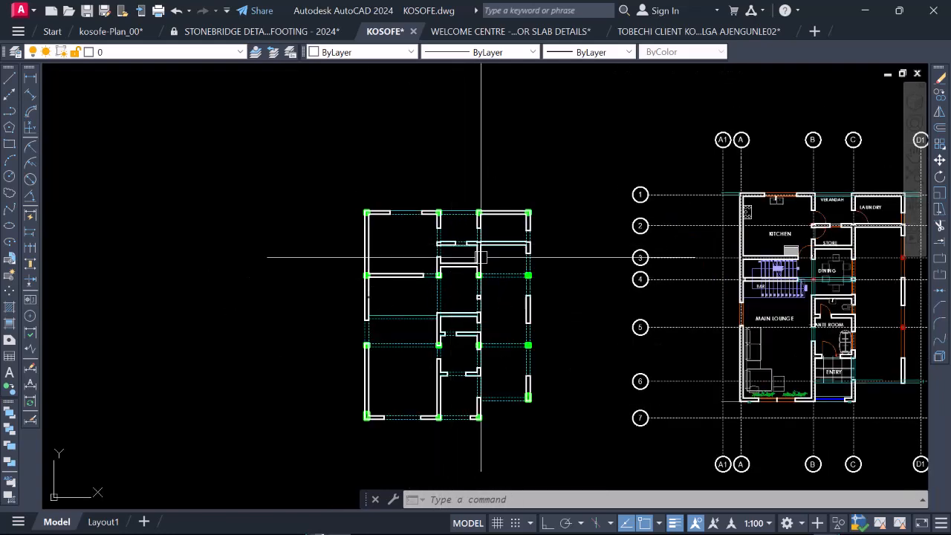
scroll(481, 257, up, 8)
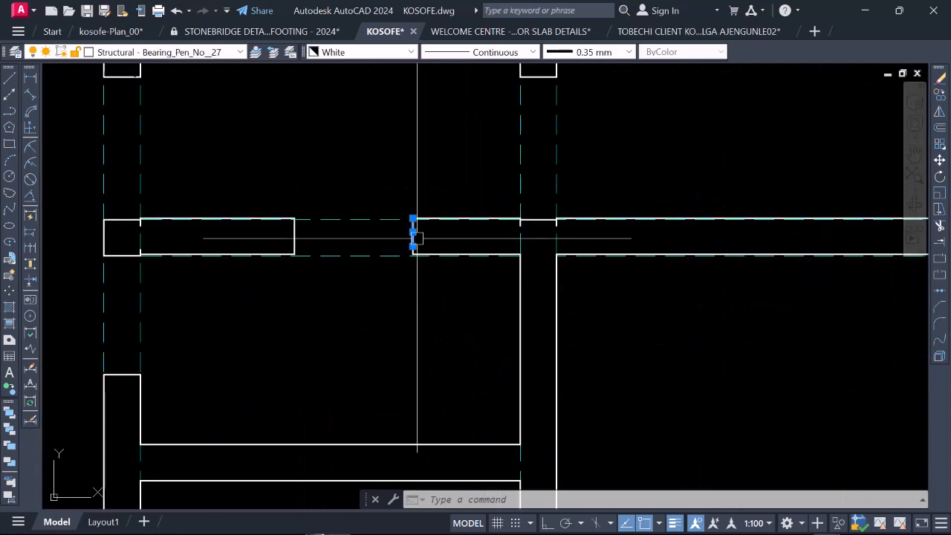
scroll(417, 237, down, 7)
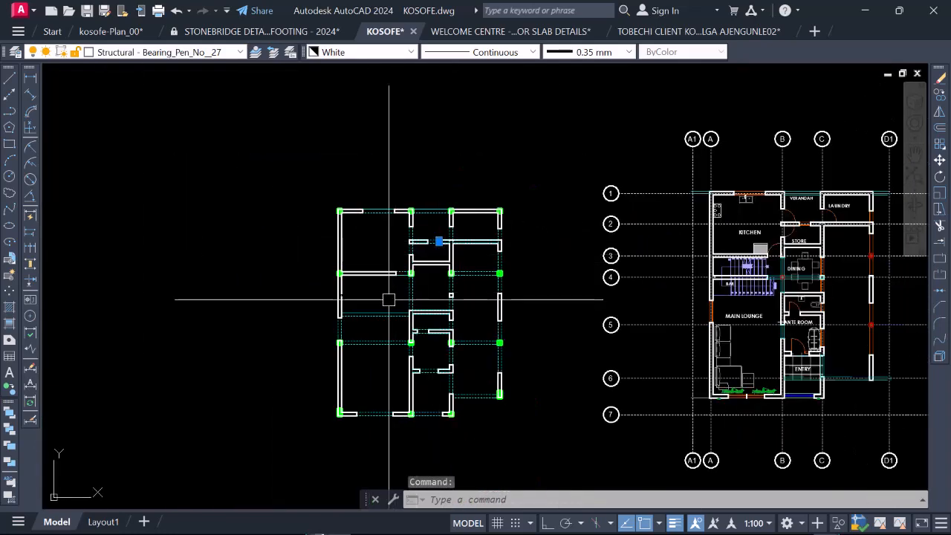
Step: Copy the complete superimposed wall, beam and column plan into the empty space beyond the ground floor plan, and end the copy
scroll(388, 299, down, 3)
click(382, 191)
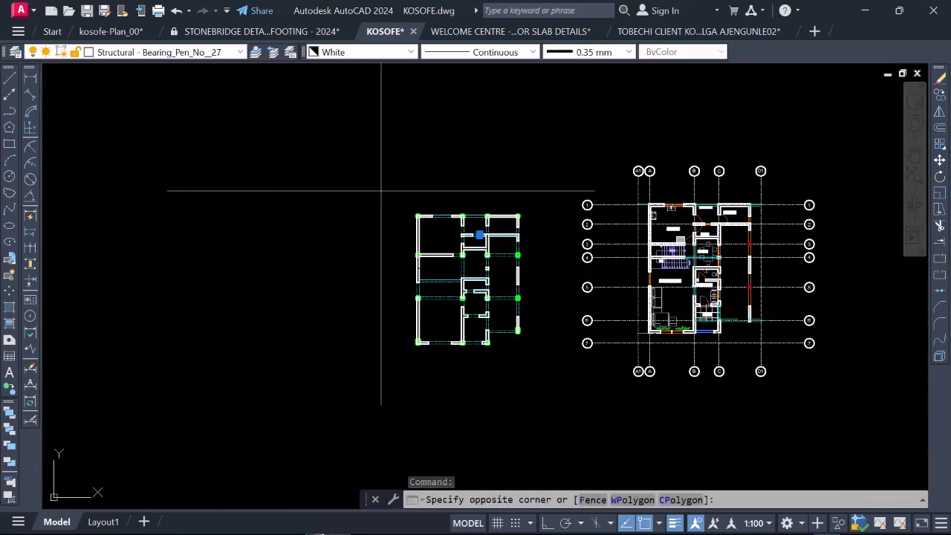
click(532, 380)
right_click(465, 201)
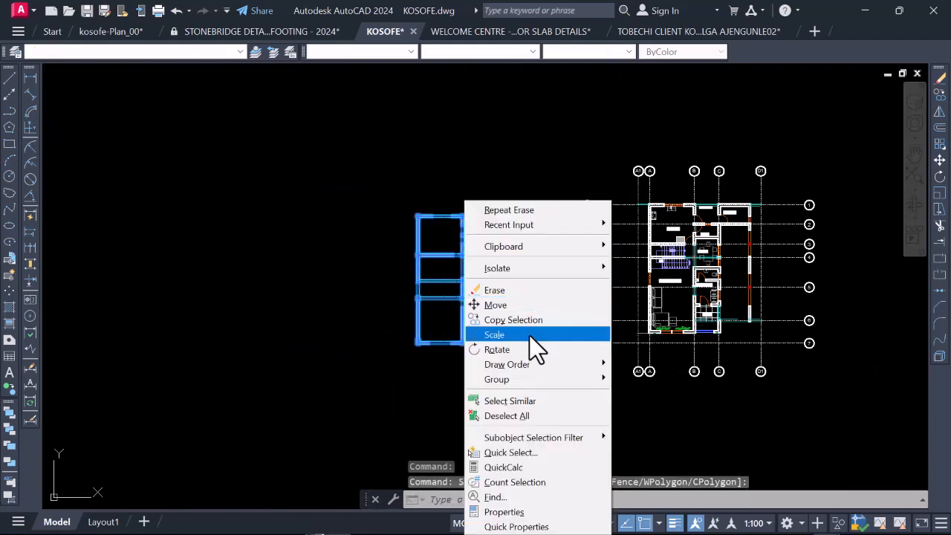
click(525, 321)
click(463, 291)
scroll(401, 292, down, 2)
scroll(431, 286, down, 3)
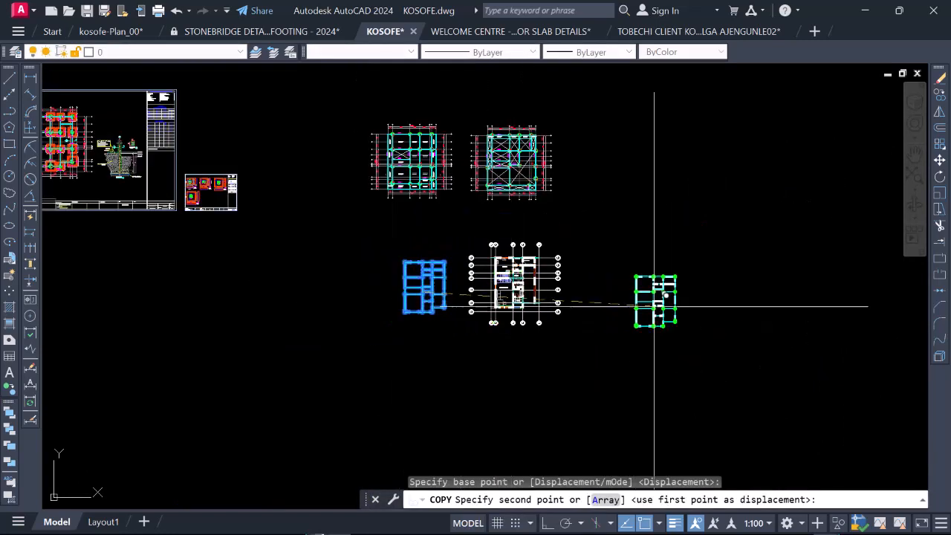
click(612, 291)
key(Escape)
Step: Select the end line of the horizontal partition wall in bay A–B of the original superimposed plan to identify its layer
scroll(439, 286, up, 3)
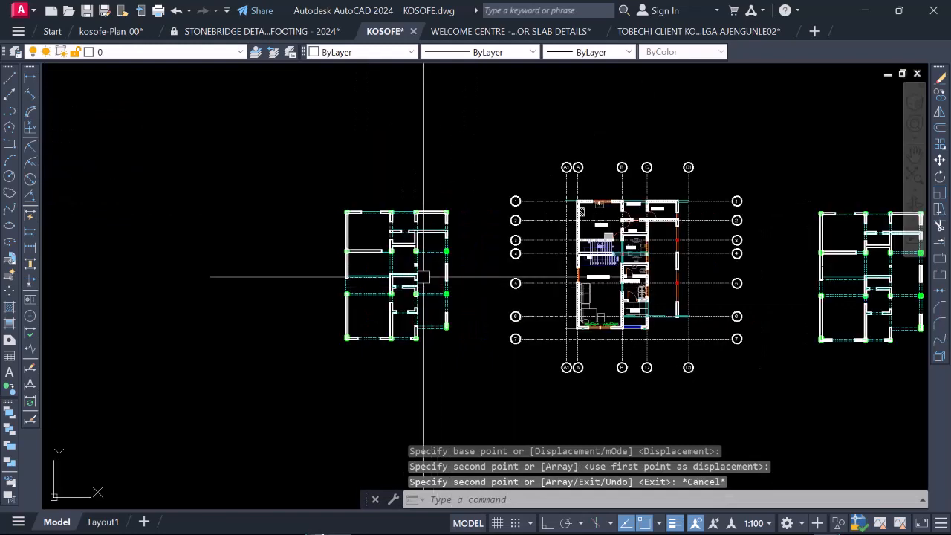
scroll(419, 270, up, 2)
scroll(534, 265, down, 4)
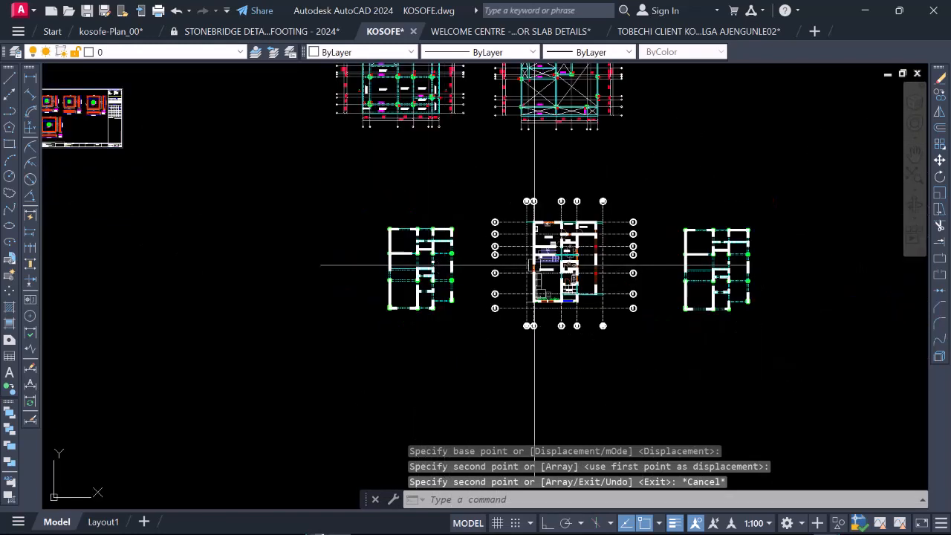
scroll(397, 249, up, 2)
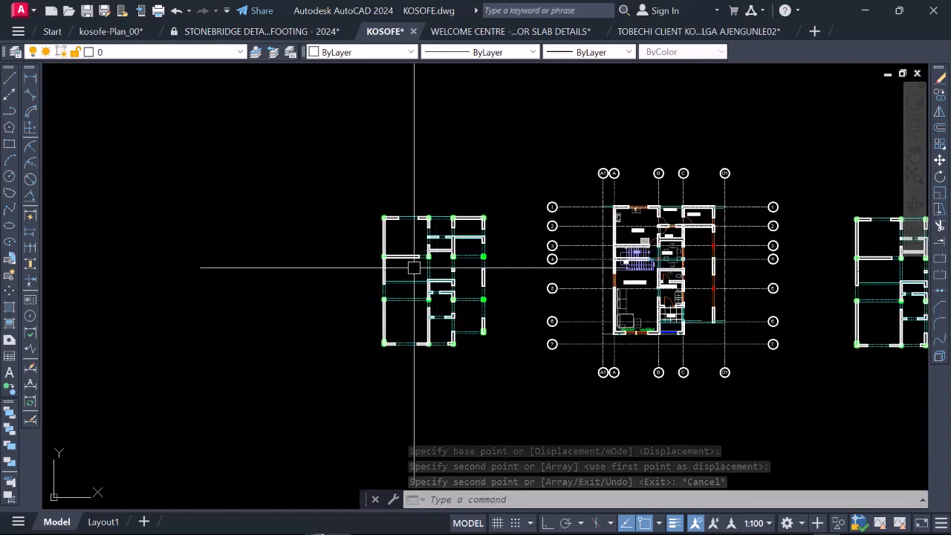
scroll(410, 249, up, 6)
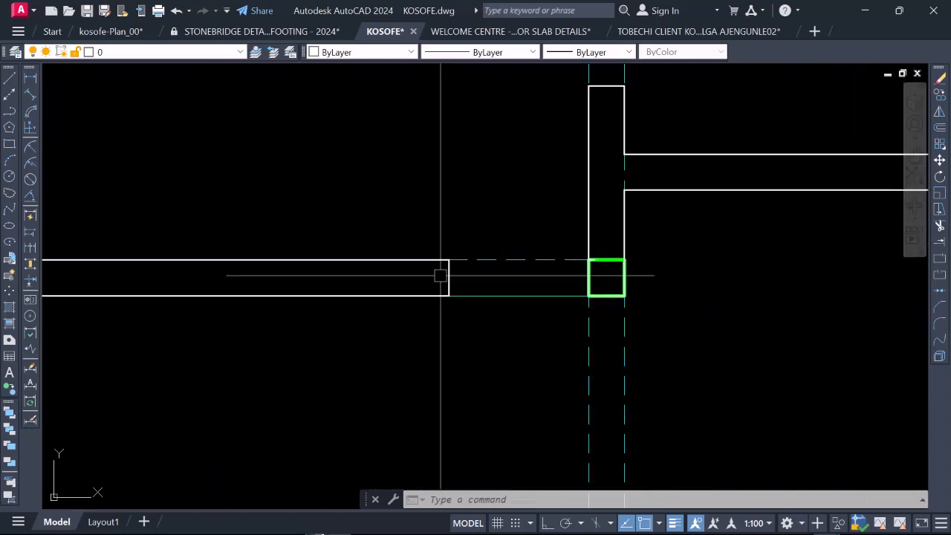
click(444, 263)
scroll(408, 227, down, 7)
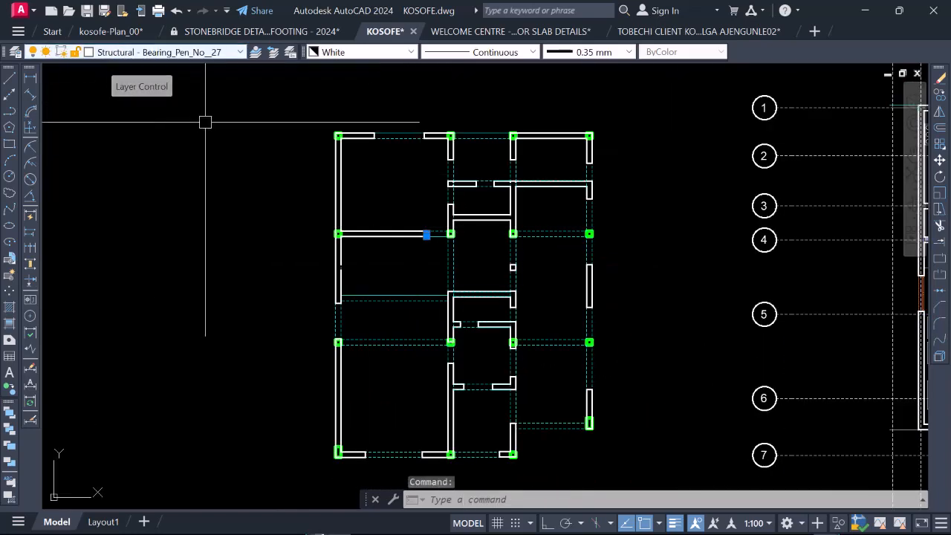
Step: Filter the original superimposed plan with Quick Select by layer Structural - Bearing_Pen_No__27 and erase all the selected wall lines
scroll(278, 146, down, 2)
click(275, 116)
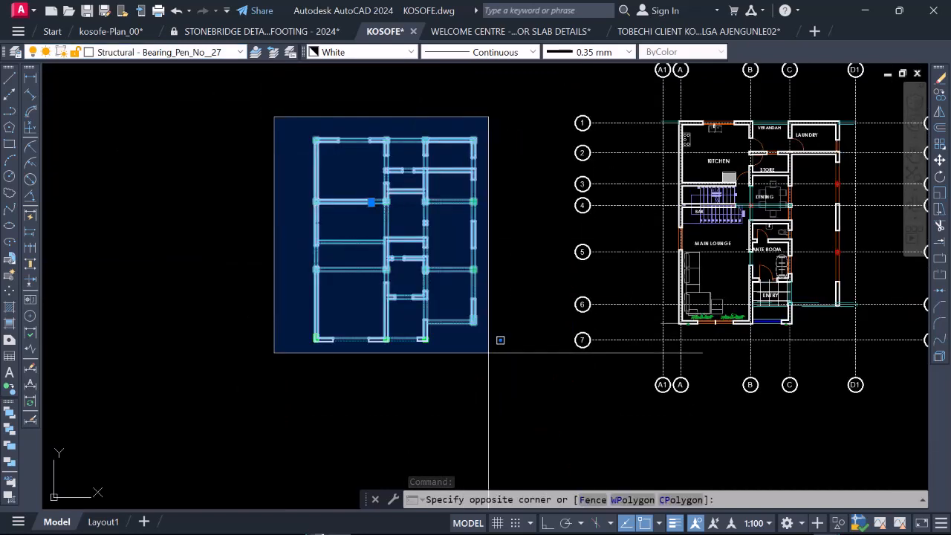
click(501, 337)
right_click(408, 286)
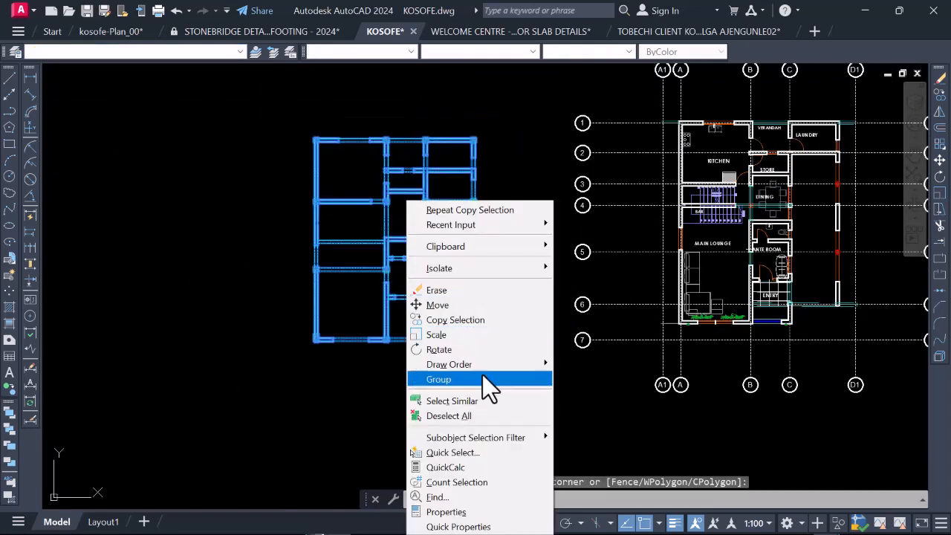
click(471, 451)
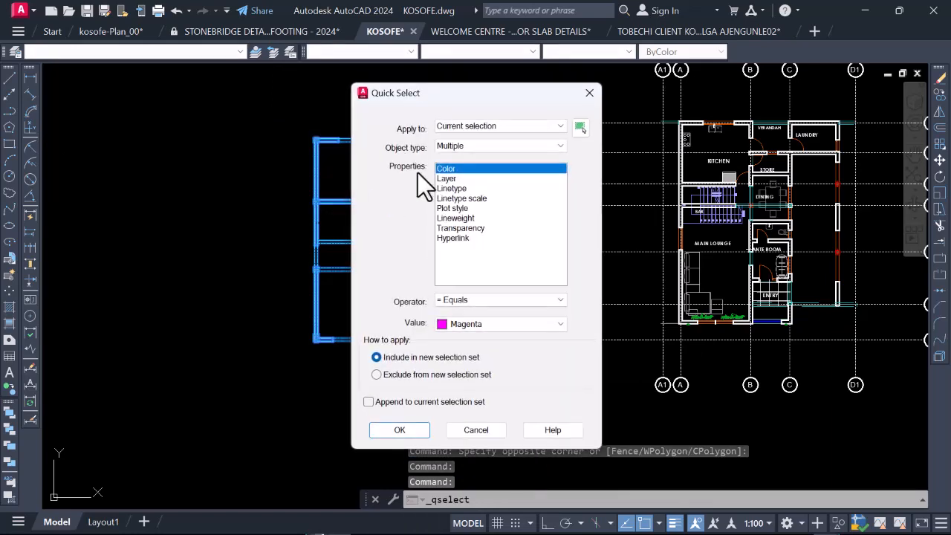
click(470, 179)
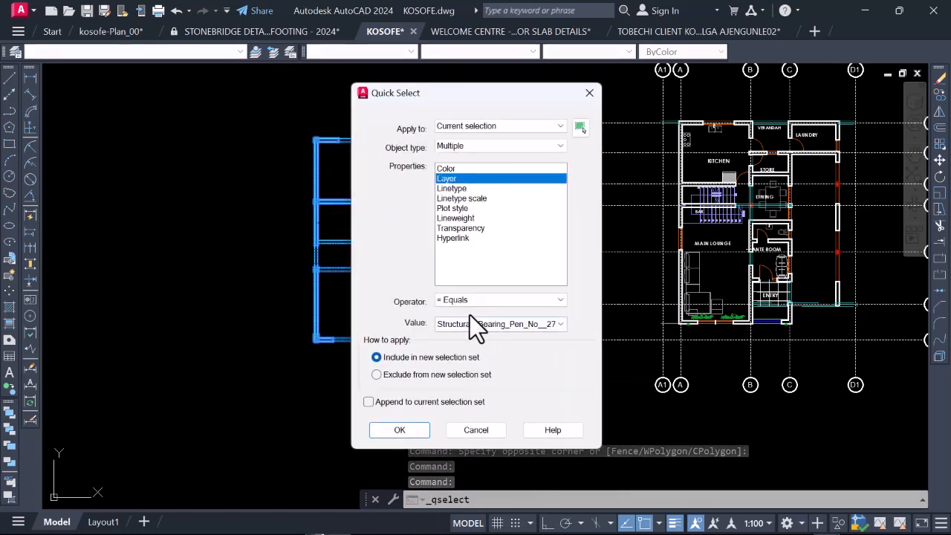
click(399, 429)
right_click(351, 260)
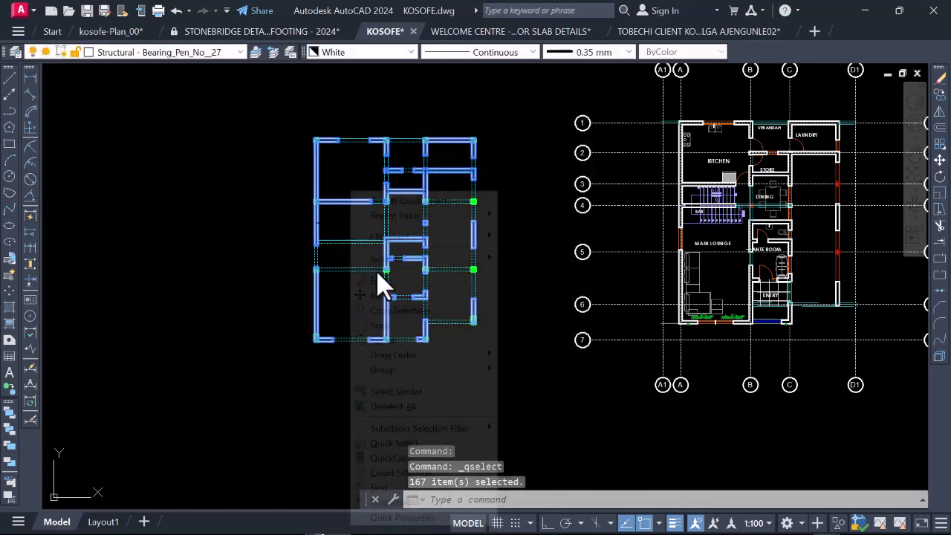
click(396, 282)
Step: Examine the remaining beam and column layout against the ground floor plan beside it
scroll(405, 275, down, 3)
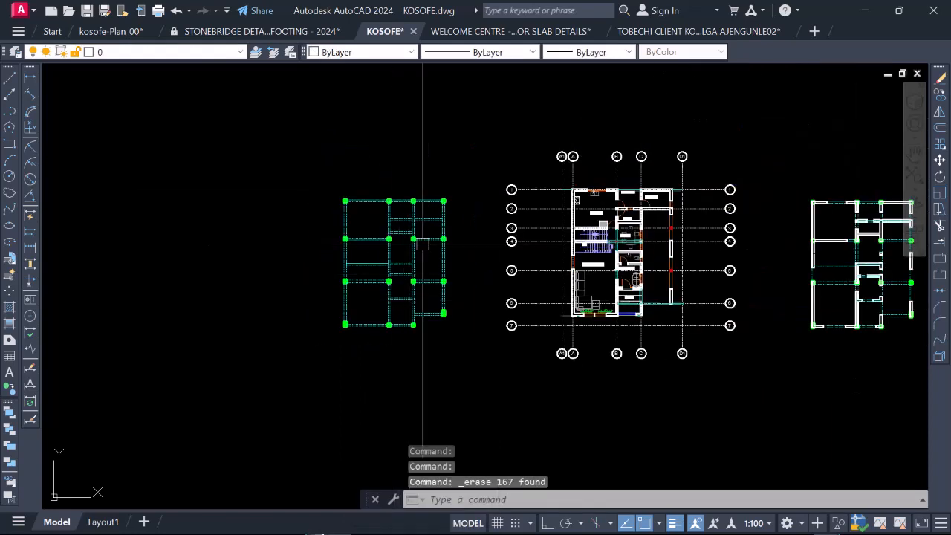
scroll(391, 253, up, 2)
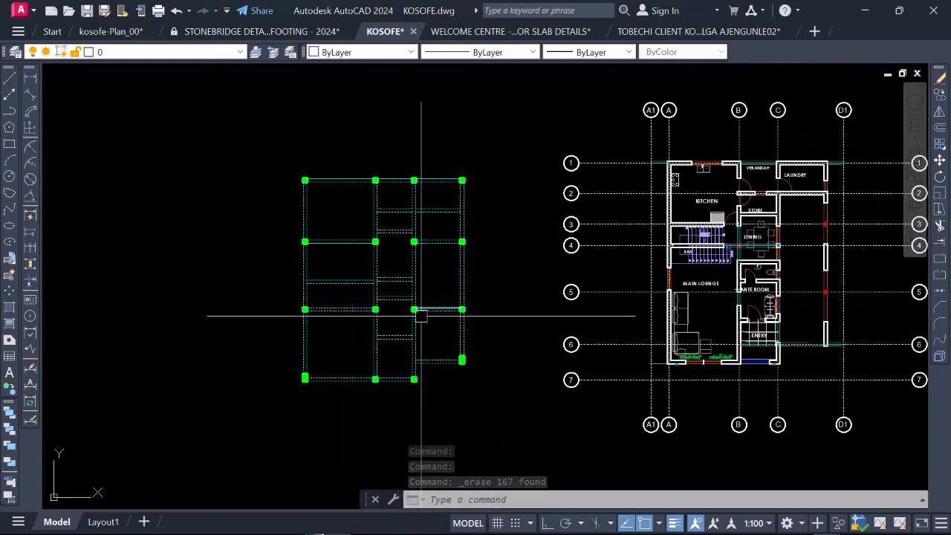
scroll(389, 325, down, 2)
scroll(424, 297, up, 2)
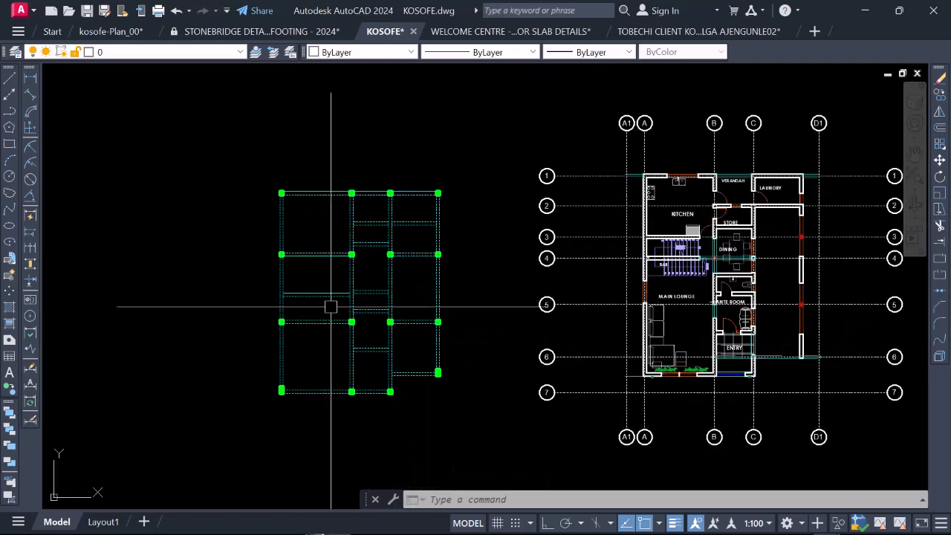
scroll(404, 319, down, 2)
scroll(403, 318, down, 2)
scroll(416, 346, up, 3)
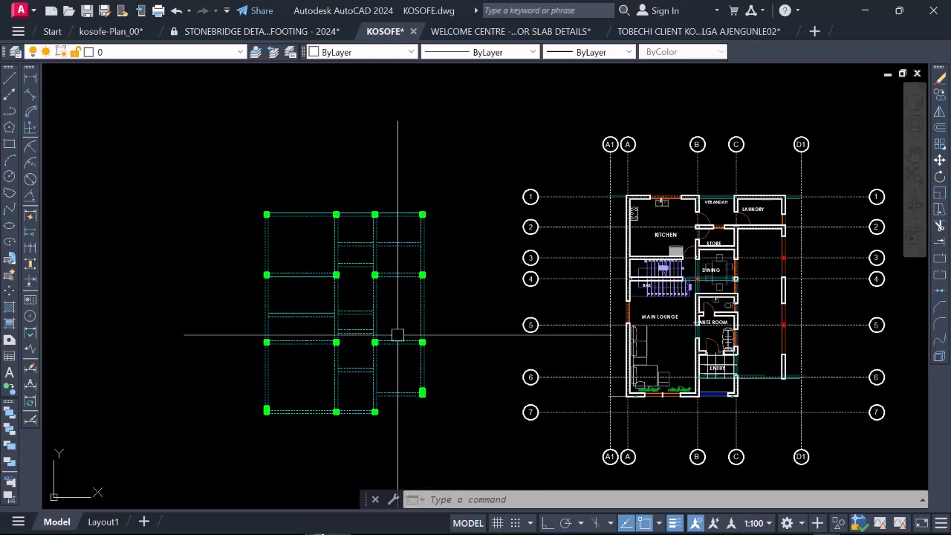
scroll(397, 334, down, 2)
Step: Compare the beam and column layout with the two existing framing plans above it and the copied plan with walls
scroll(564, 340, down, 2)
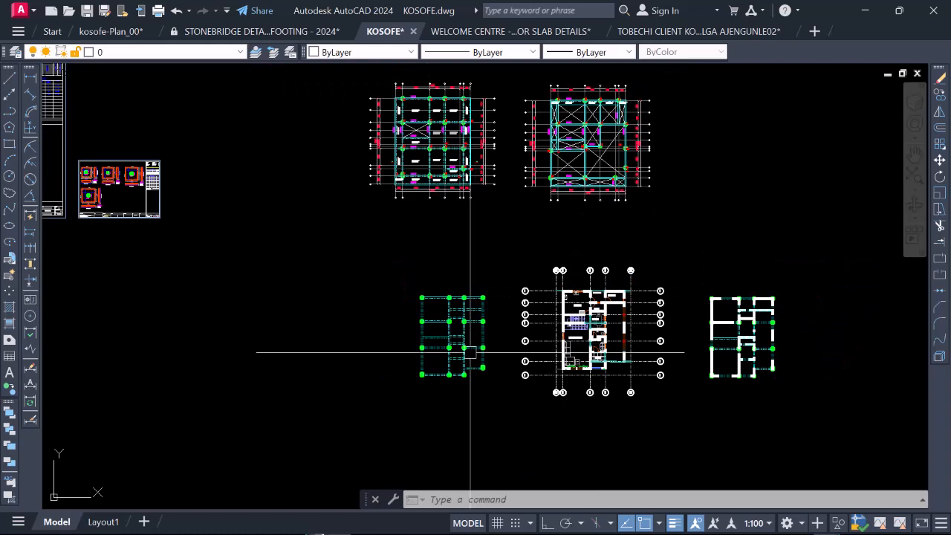
scroll(456, 349, up, 2)
scroll(441, 329, down, 3)
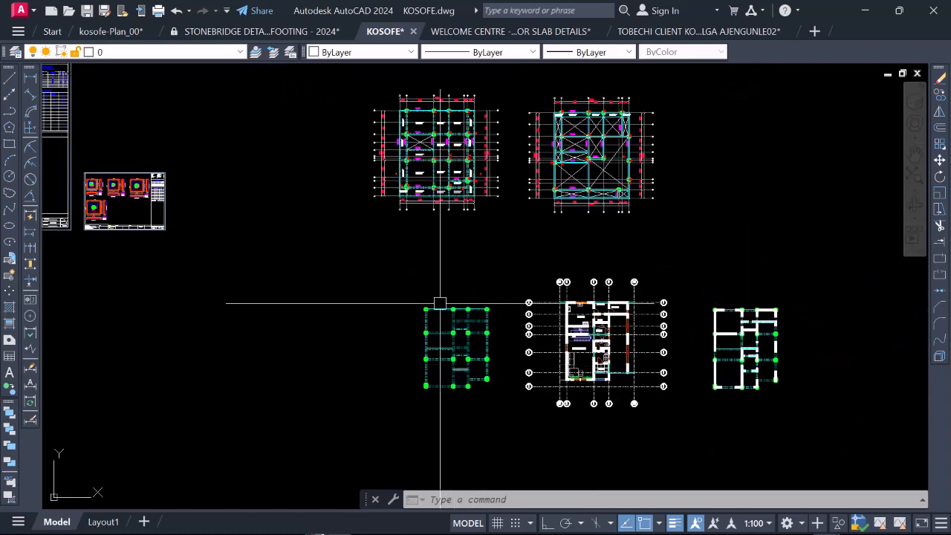
scroll(412, 89, up, 2)
scroll(428, 87, up, 2)
scroll(459, 252, down, 1)
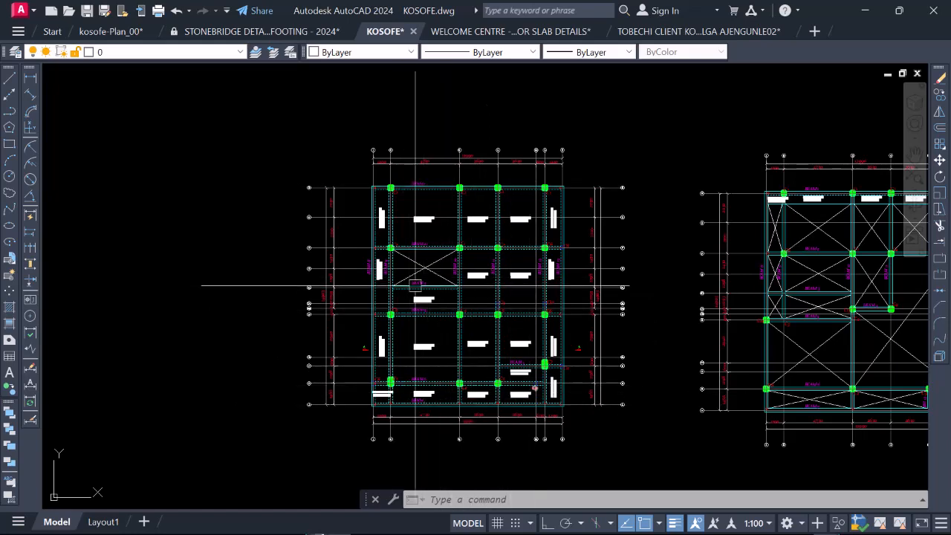
scroll(418, 81, down, 3)
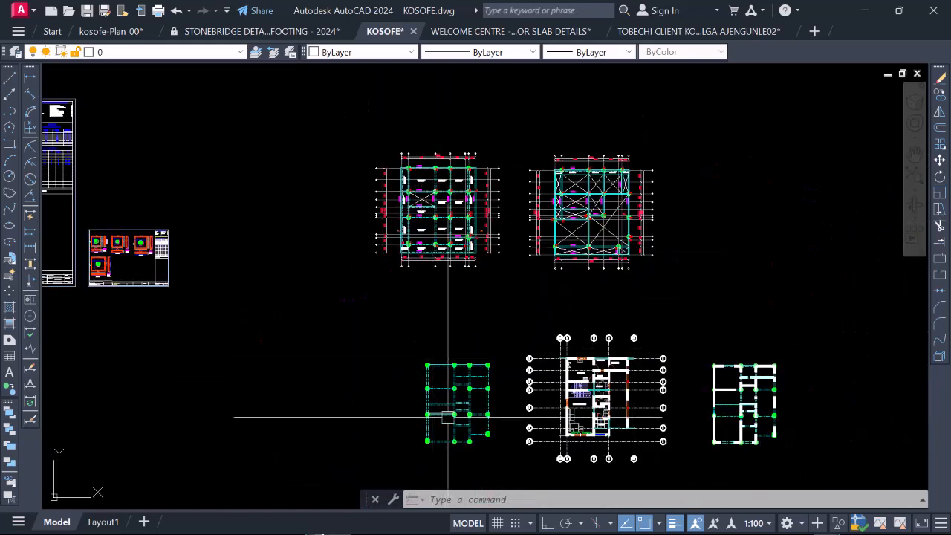
scroll(456, 387, up, 4)
scroll(446, 338, down, 1)
scroll(367, 265, down, 1)
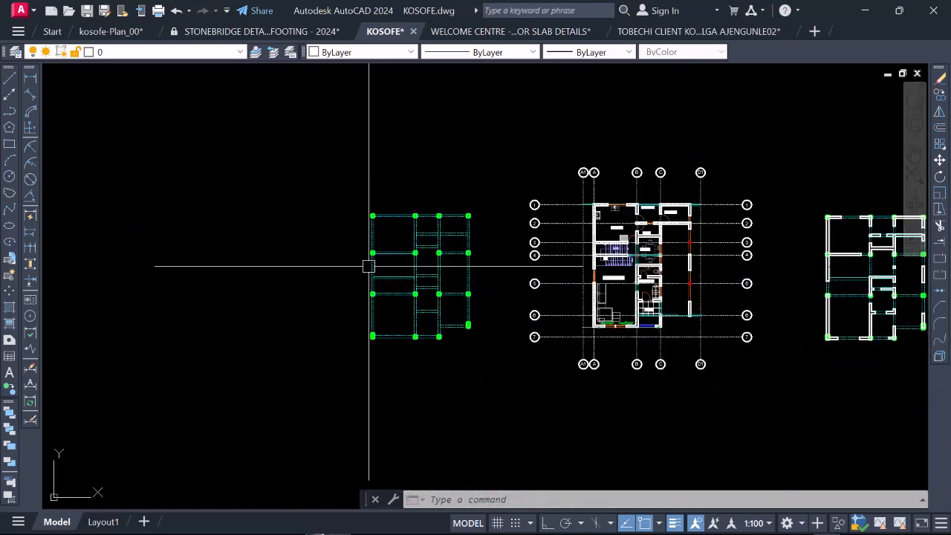
scroll(420, 279, up, 1)
scroll(427, 289, down, 2)
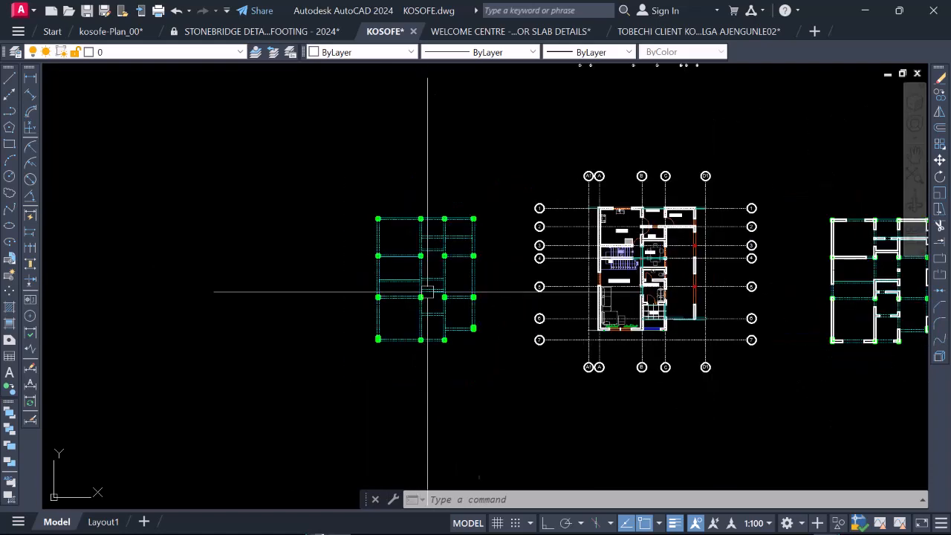
Step: Erase the ground floor plan with its grid lines and bubbles beside the cleaned beam and column layout
click(518, 149)
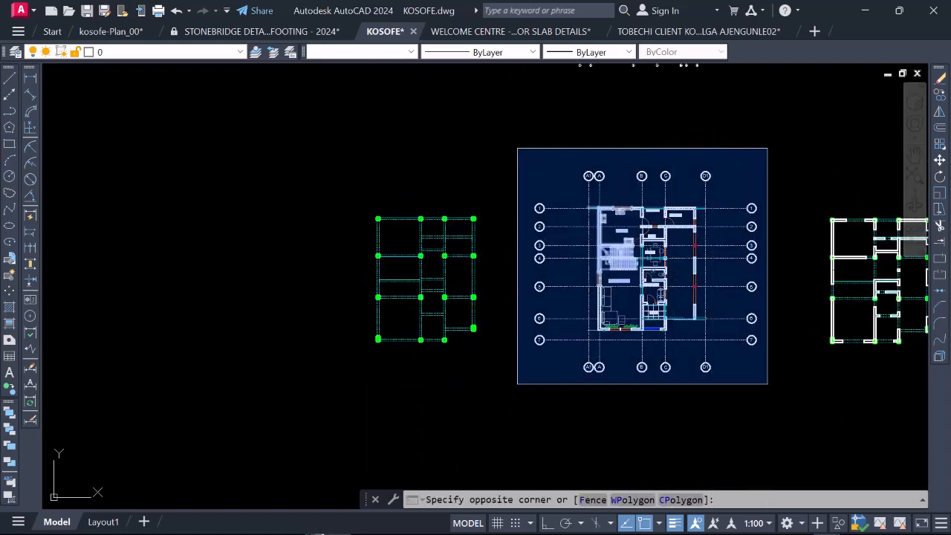
click(768, 384)
right_click(701, 265)
click(717, 291)
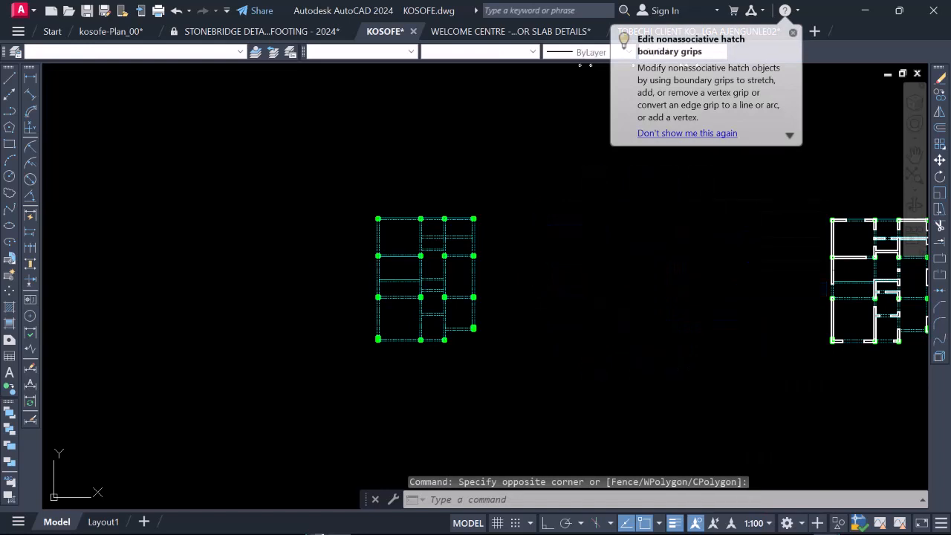
Step: Select all similar beam lines in the cleaned layout and set their linetype to Continuous
scroll(552, 283, down, 2)
scroll(456, 244, up, 4)
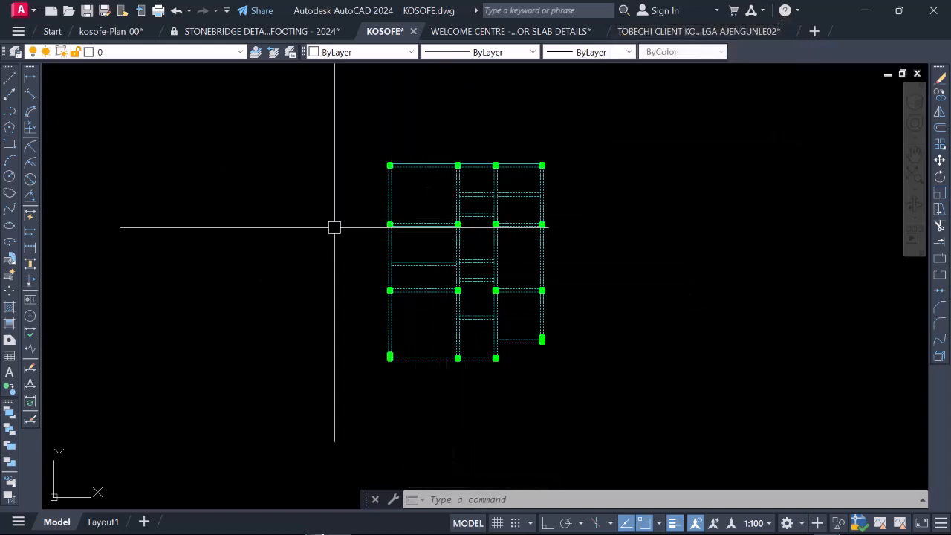
scroll(423, 156, up, 4)
scroll(455, 173, up, 2)
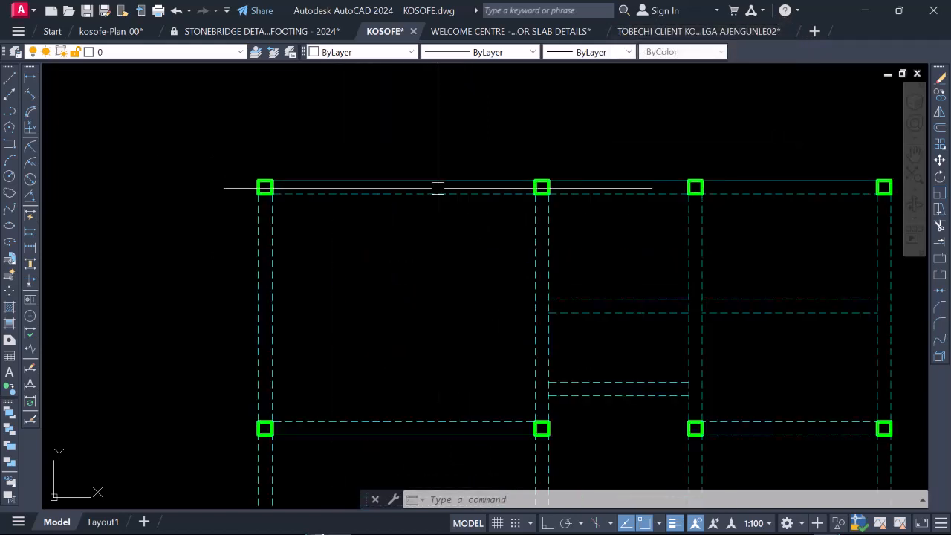
scroll(429, 197, down, 2)
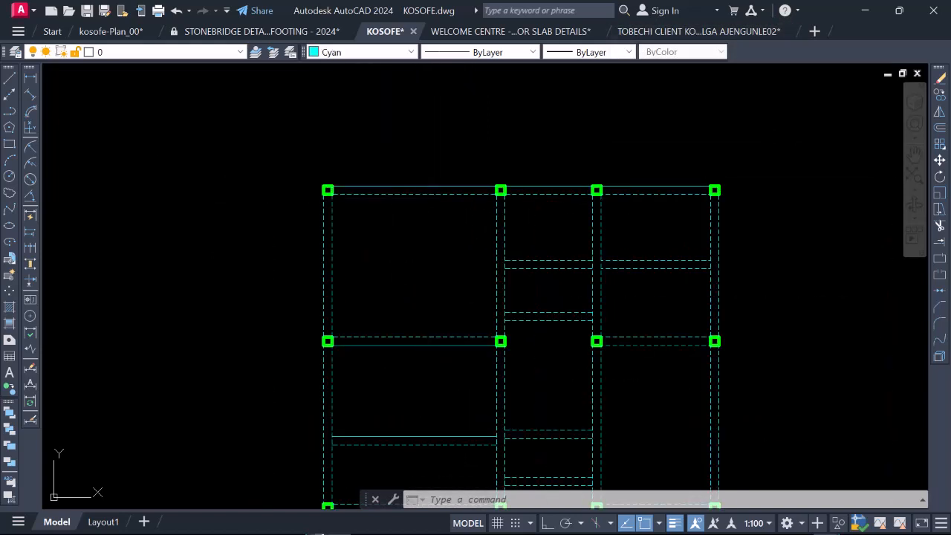
click(417, 195)
scroll(411, 192, down, 3)
right_click(392, 179)
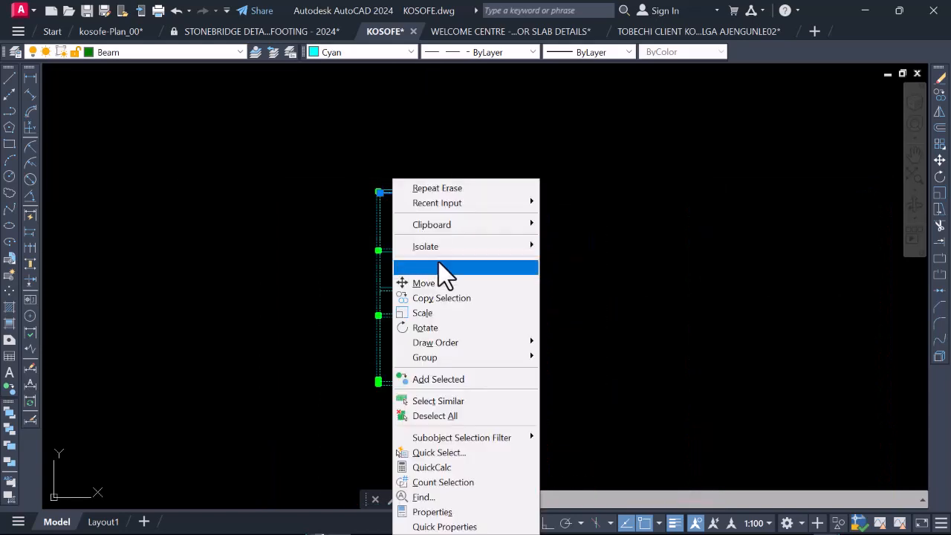
click(456, 400)
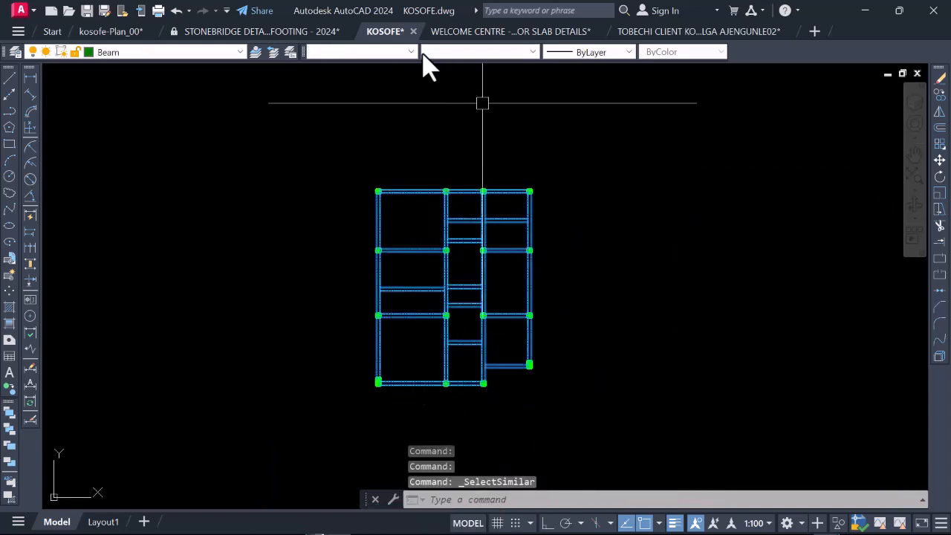
click(411, 52)
click(411, 52)
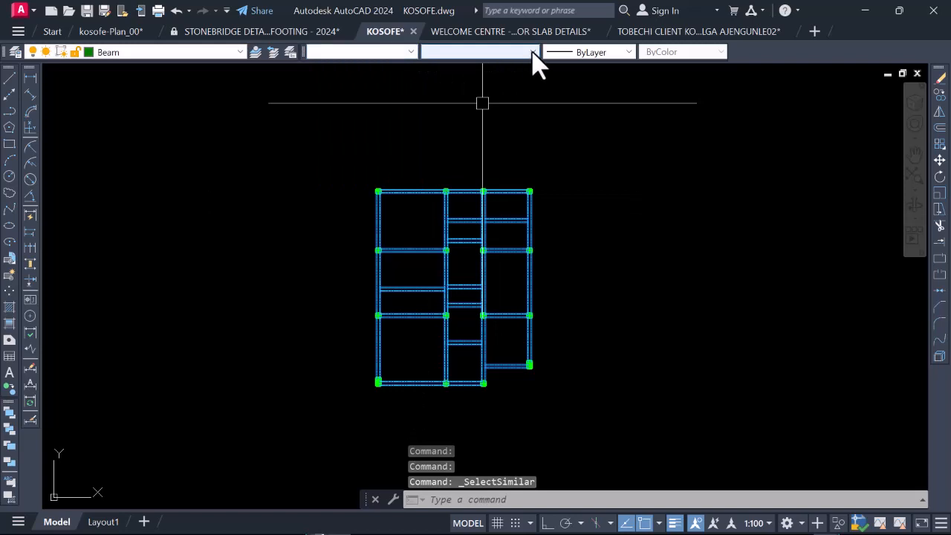
click(534, 52)
click(487, 136)
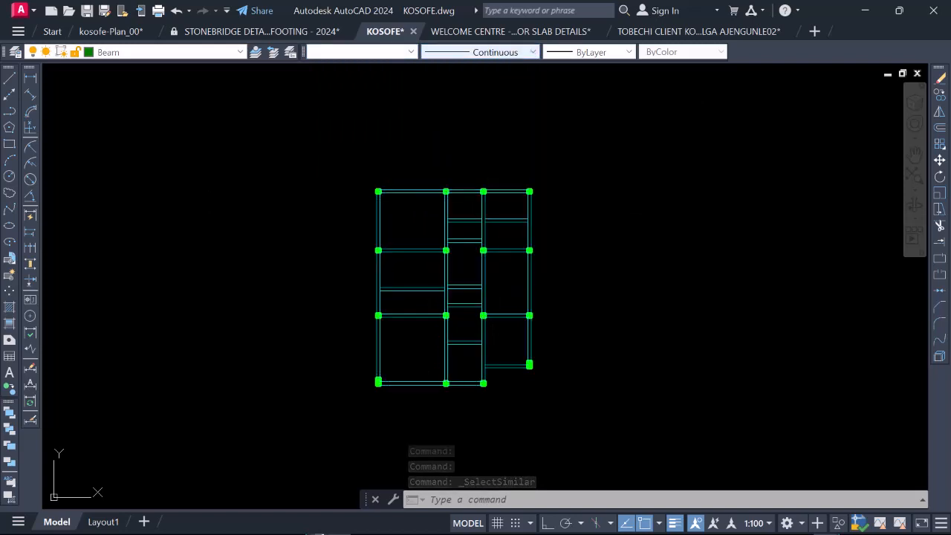
key(Escape)
Step: Offset both lines of the first bay's horizontal beam on the second column row outward by 230
scroll(427, 220, up, 4)
scroll(508, 245, down, 5)
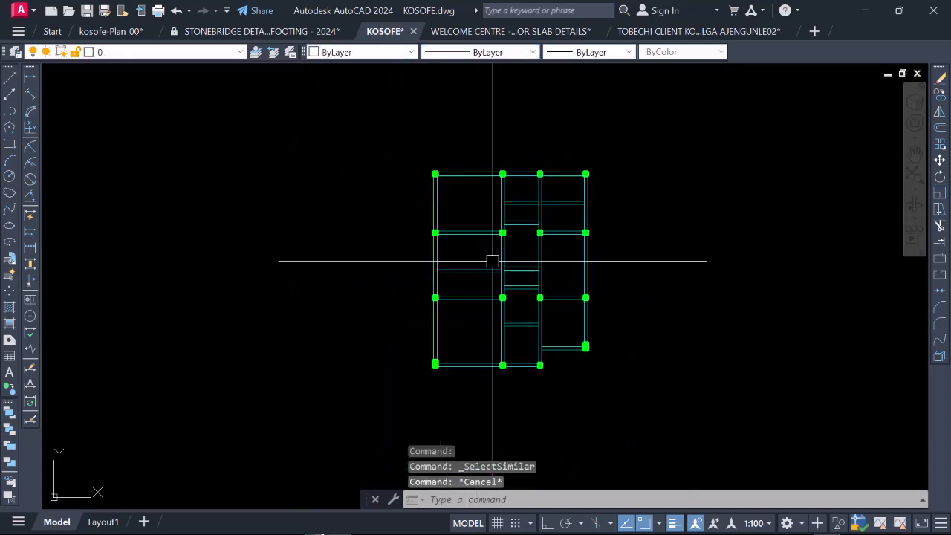
scroll(464, 257, up, 5)
text(o)
key(Return)
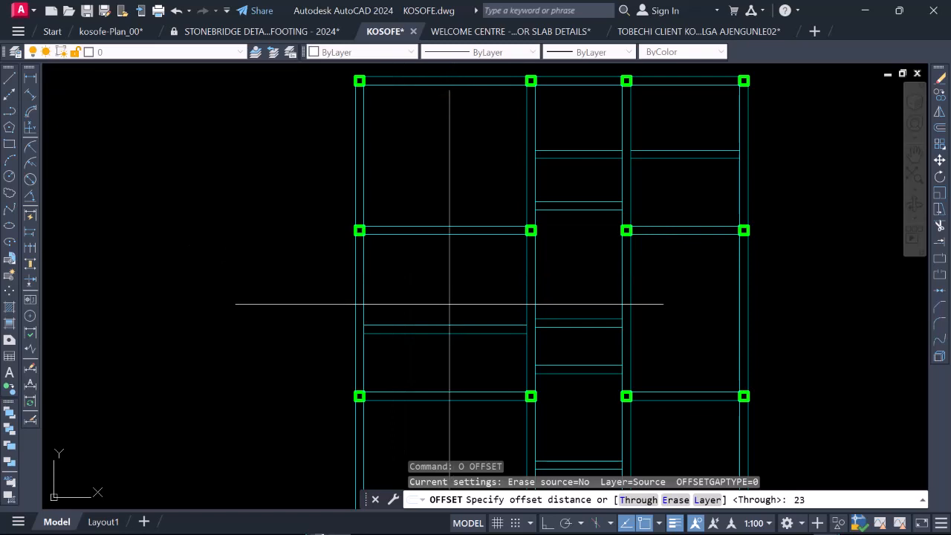
key(Return)
scroll(444, 240, up, 4)
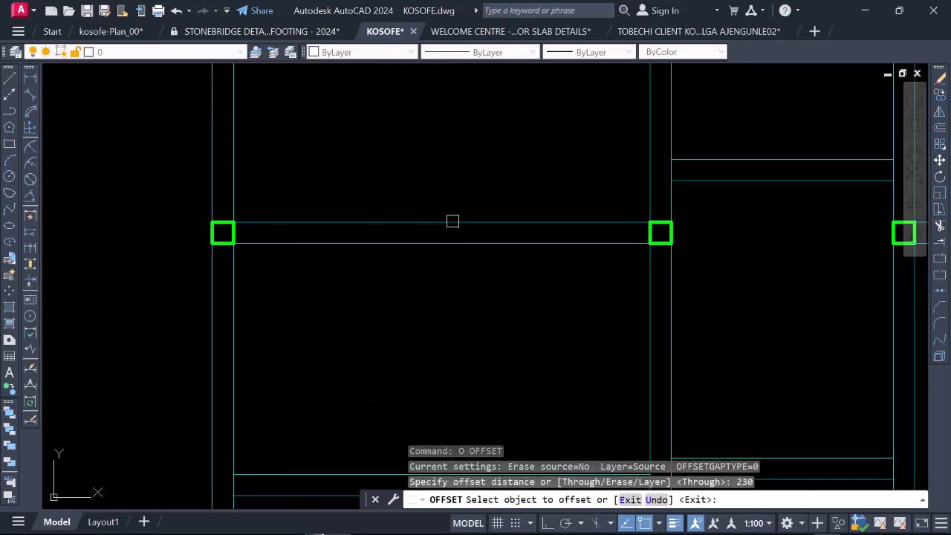
click(452, 223)
click(449, 185)
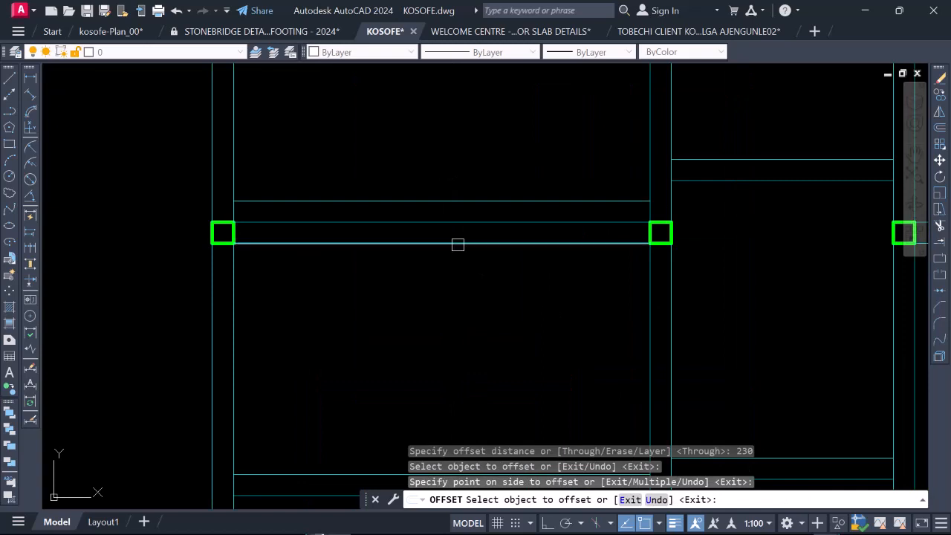
click(458, 244)
click(455, 269)
scroll(423, 237, down, 2)
scroll(440, 270, up, 2)
key(Escape)
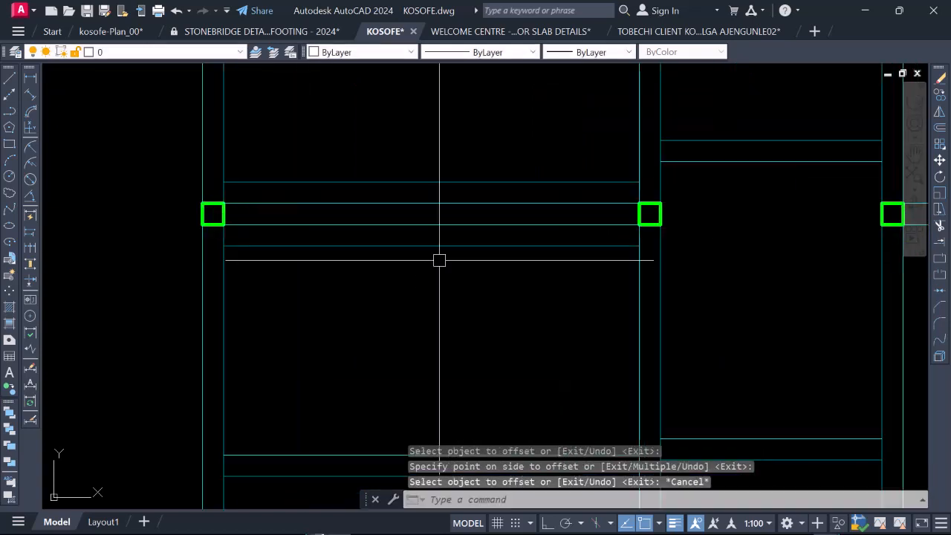
Step: Change the colour of the two new offset lines beside the first bay's horizontal beam to Magenta
click(438, 246)
click(440, 182)
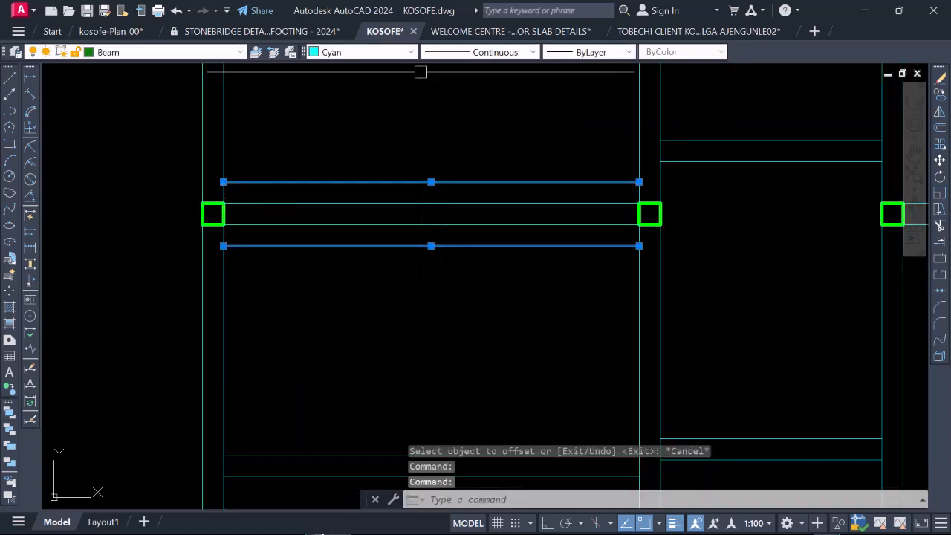
click(411, 52)
click(344, 90)
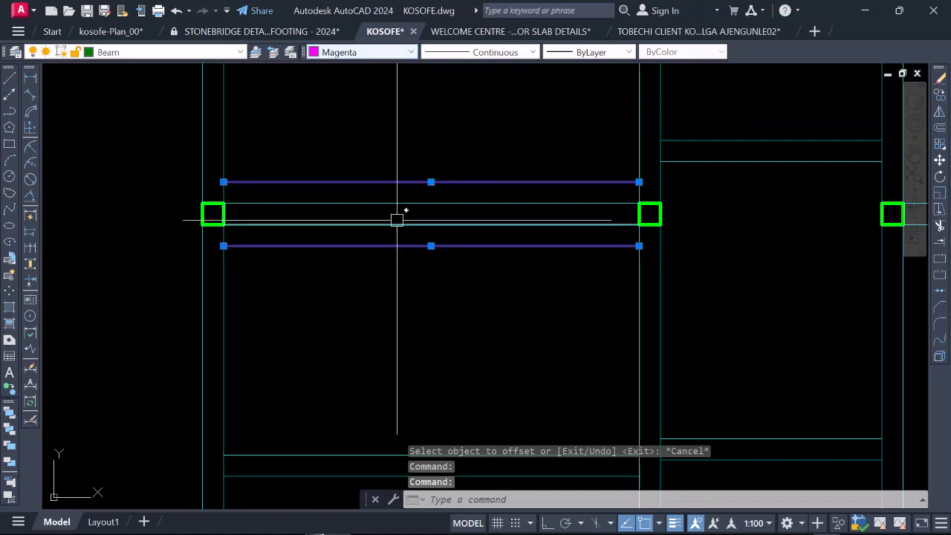
key(Escape)
Step: Examine the magenta offset lines on both sides of the horizontal beam against the surrounding beams and columns
scroll(406, 259, down, 2)
scroll(421, 251, up, 1)
scroll(420, 251, up, 2)
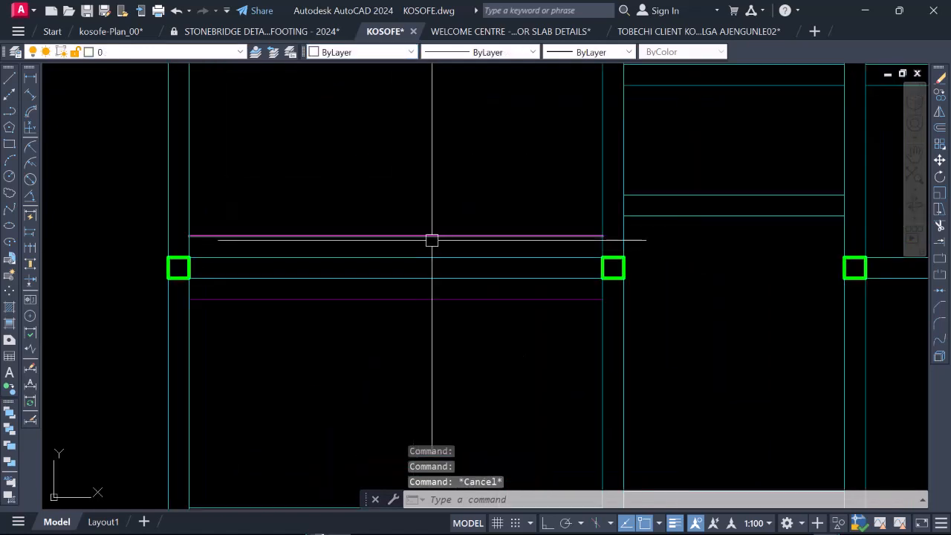
scroll(424, 287, down, 4)
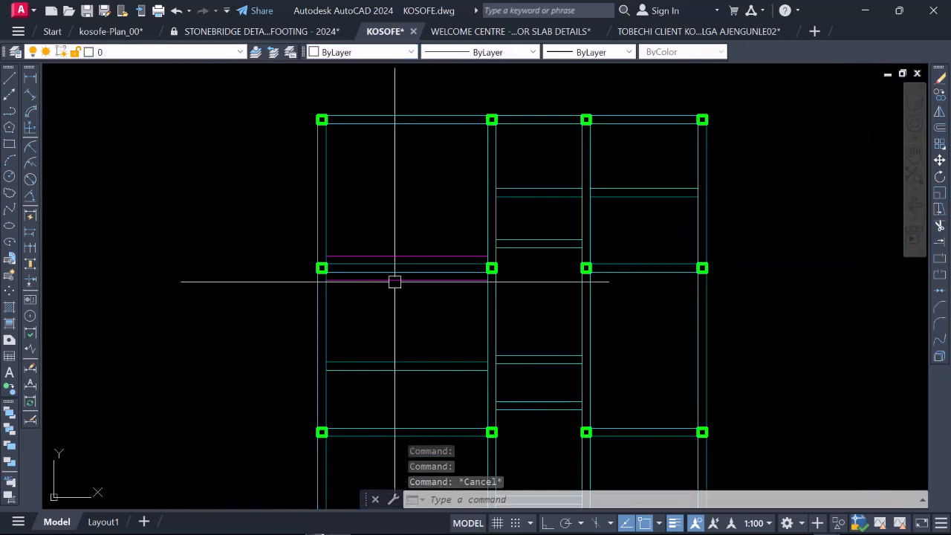
scroll(394, 278, up, 2)
scroll(352, 280, down, 2)
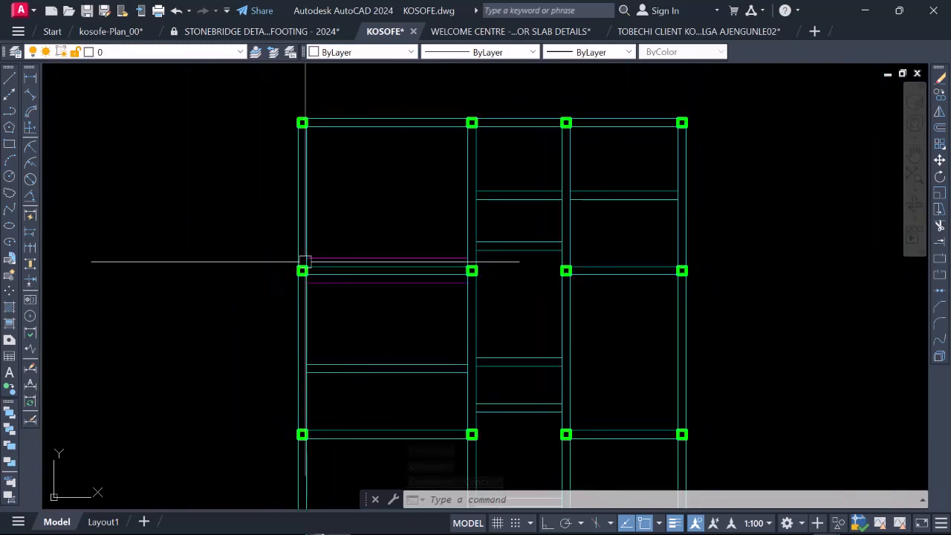
scroll(348, 255, up, 2)
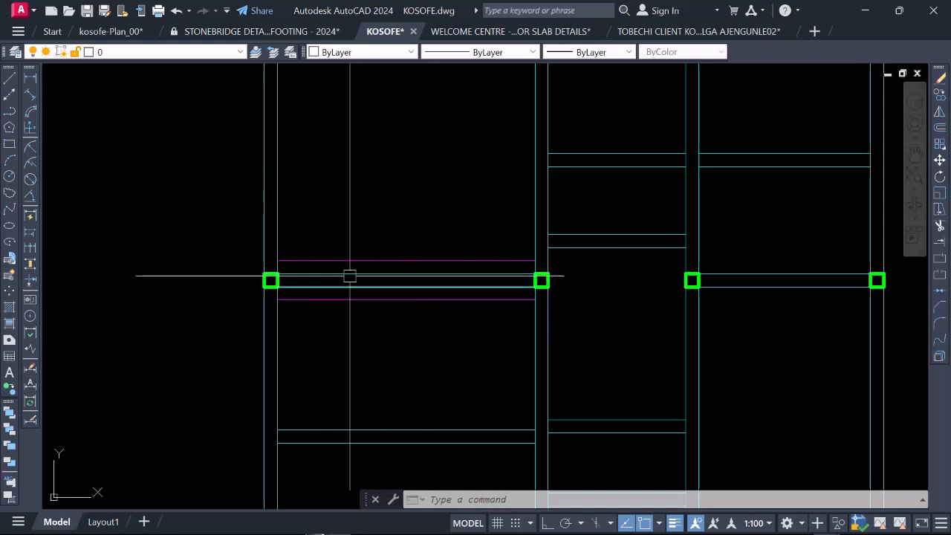
scroll(367, 320, down, 2)
scroll(367, 295, up, 2)
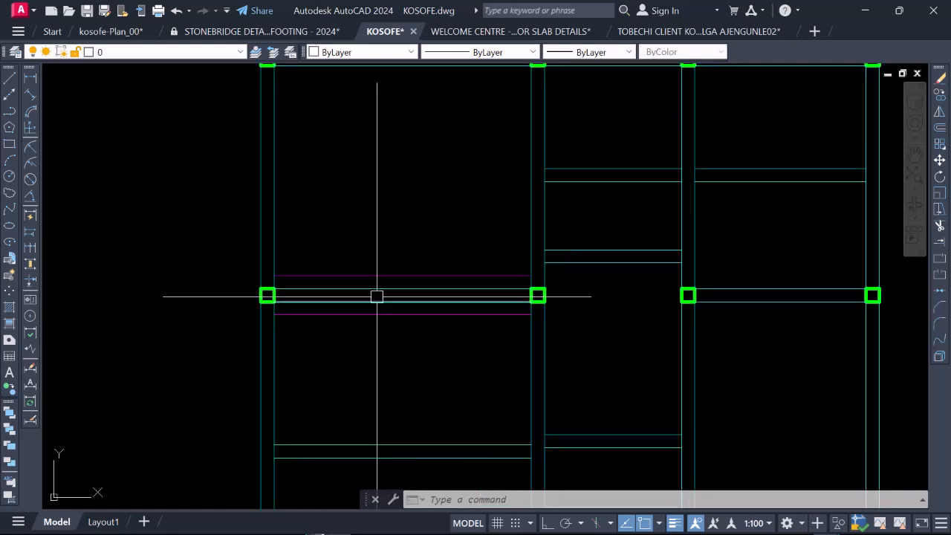
scroll(382, 320, down, 2)
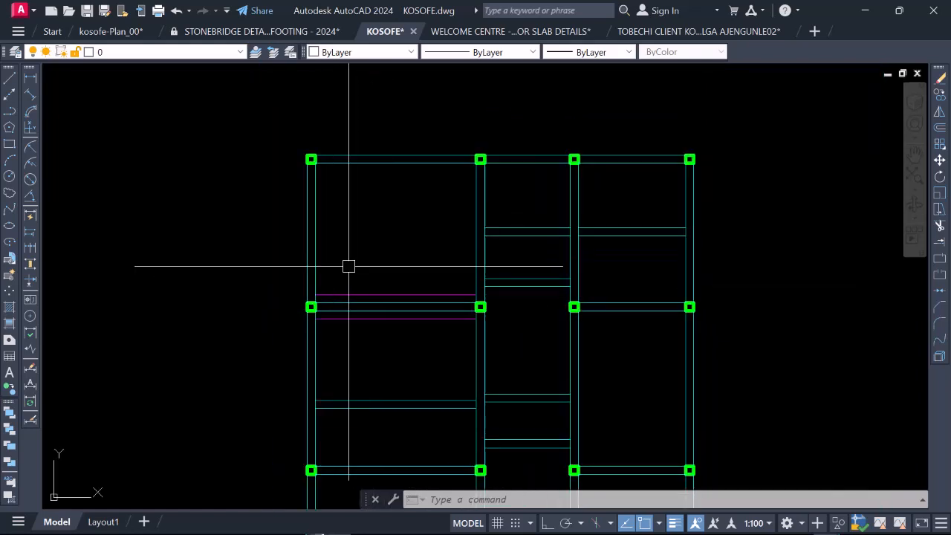
Step: Offset both lines of the leftmost vertical beam between the first and second column rows outward by 230
text(o)
key(Return)
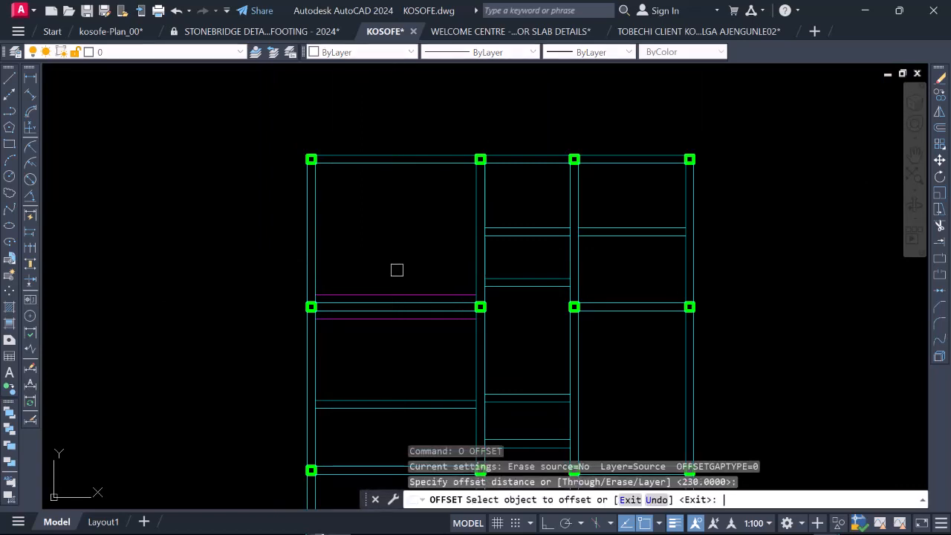
click(317, 214)
click(313, 216)
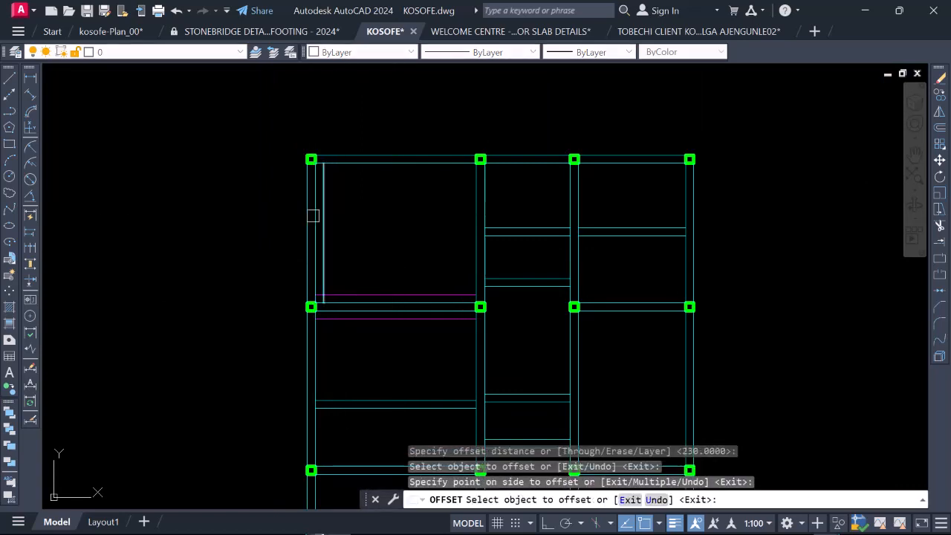
click(303, 213)
click(272, 206)
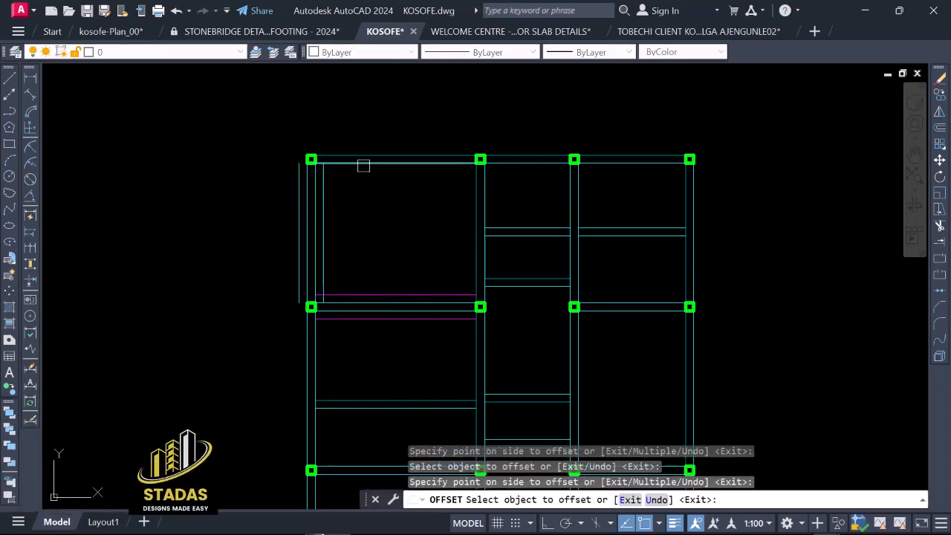
Step: Offset both lines of the top horizontal beam in the first bay outward by 230
scroll(364, 207, up, 4)
click(383, 187)
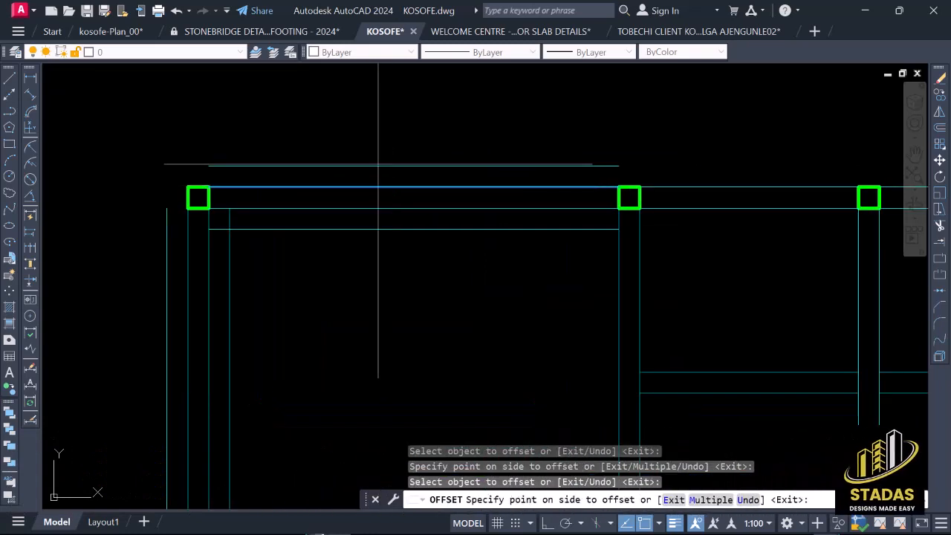
click(343, 156)
Step: Offset both lines of the top horizontal beam in the middle bay outward by 230
scroll(342, 156, down, 4)
scroll(465, 179, up, 2)
click(474, 187)
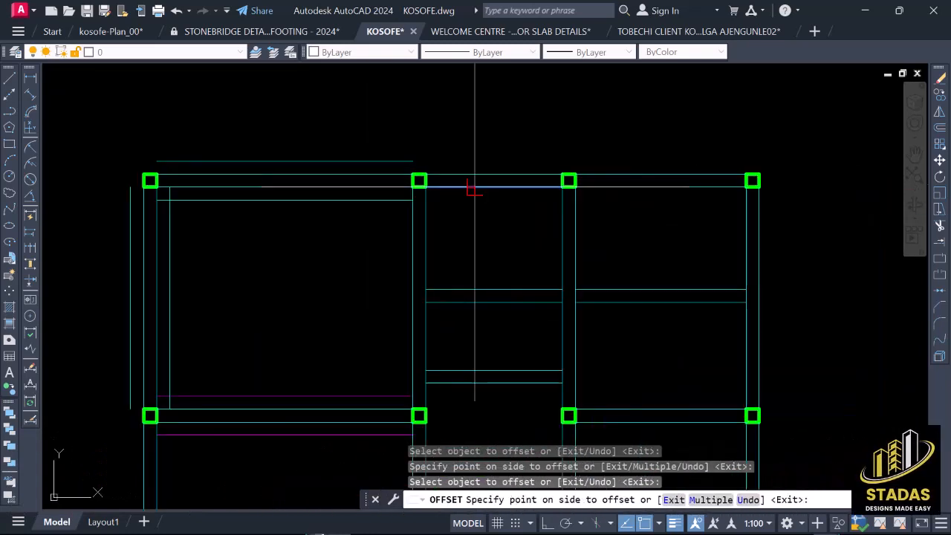
scroll(473, 238, up, 2)
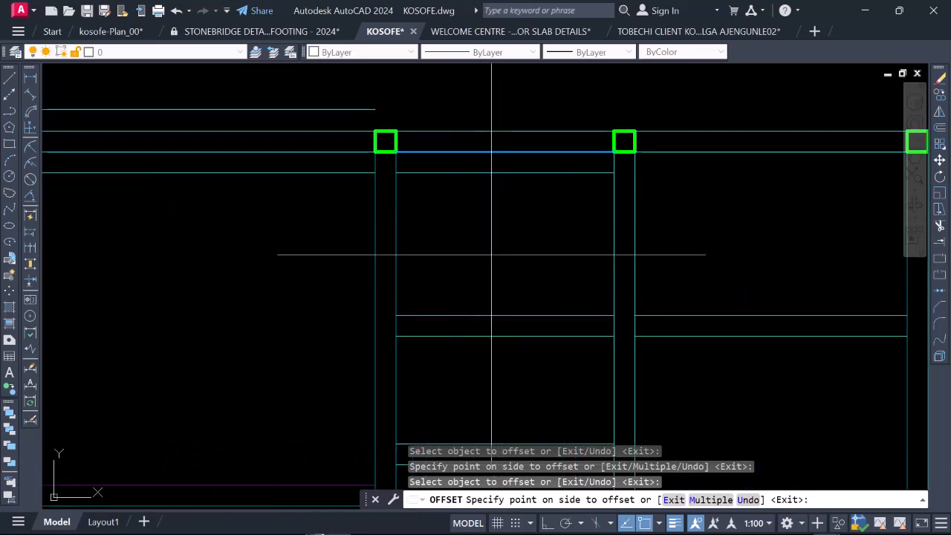
click(491, 254)
scroll(476, 270, down, 2)
scroll(475, 253, up, 2)
click(478, 233)
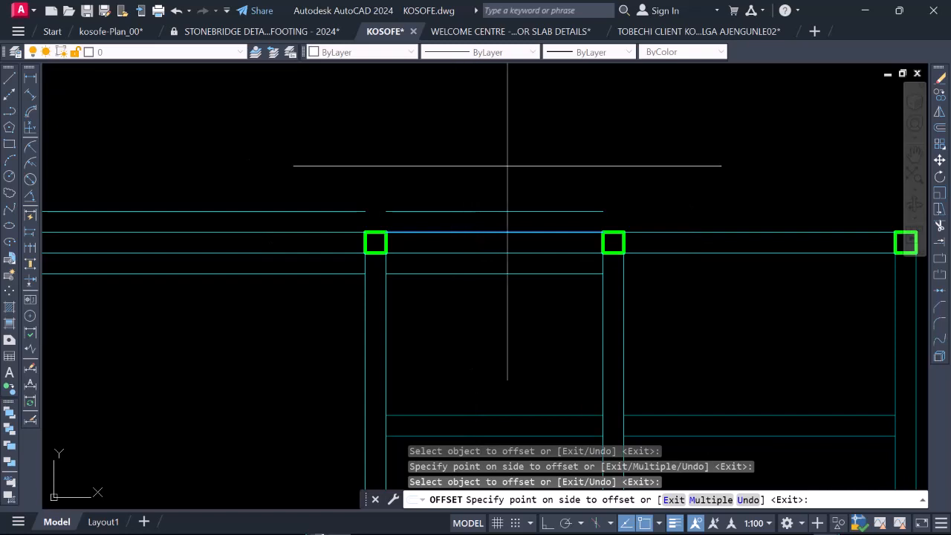
click(473, 160)
Step: Offset both lines of the top horizontal beam in the last bay outward by 230 and finish the Offset command
scroll(488, 208, down, 2)
scroll(537, 200, up, 2)
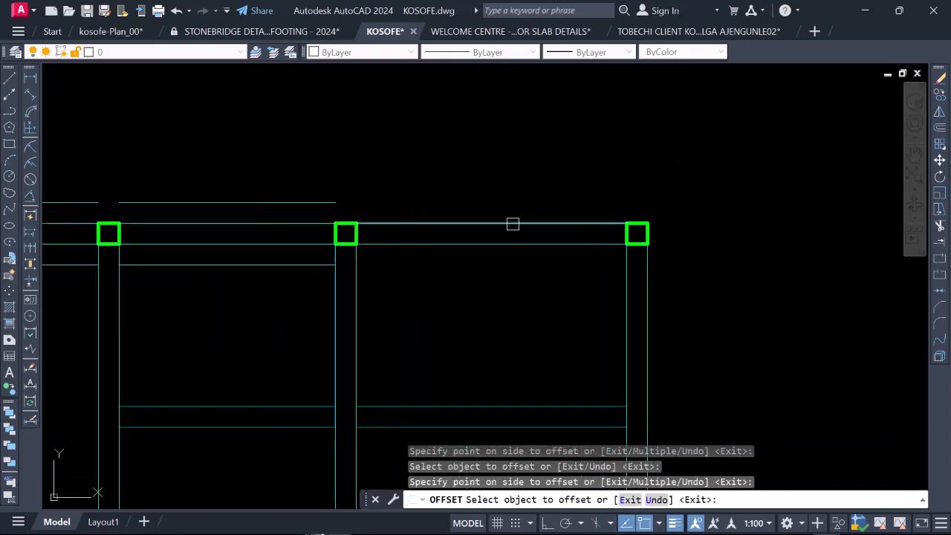
click(513, 224)
scroll(503, 245, down, 2)
scroll(492, 233, up, 2)
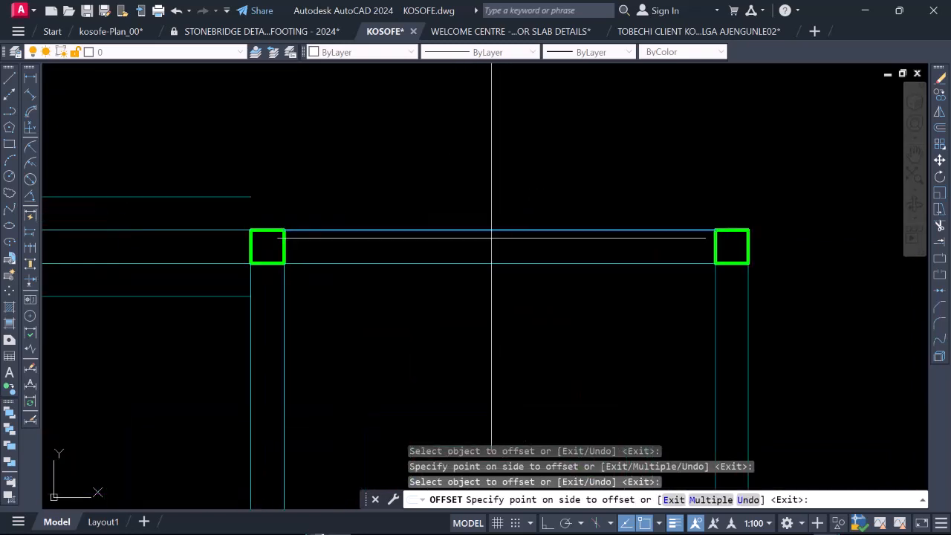
click(464, 146)
scroll(464, 149, down, 2)
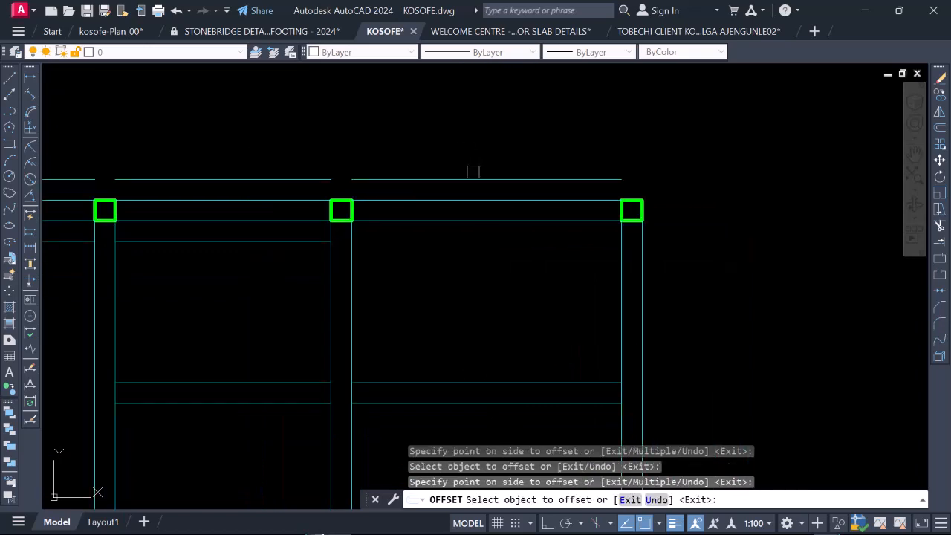
click(489, 219)
scroll(467, 218, down, 2)
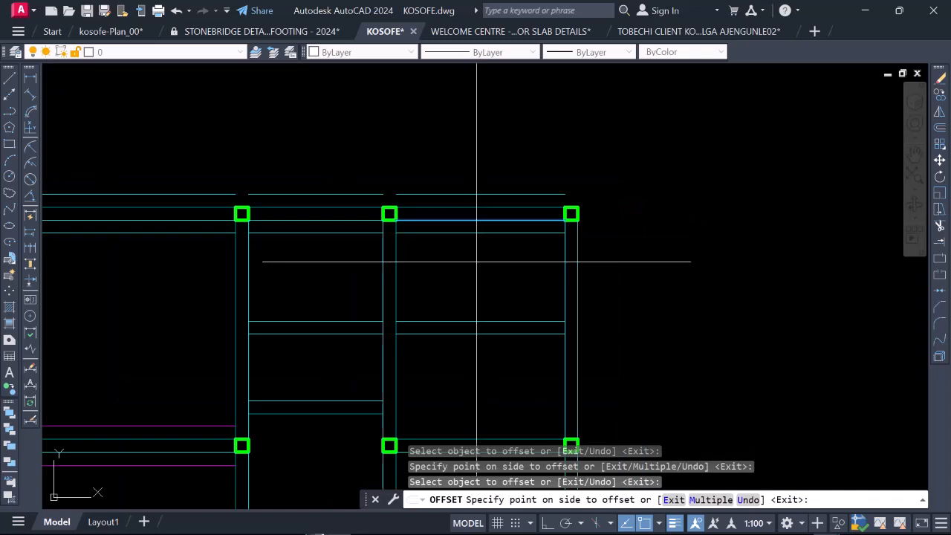
scroll(467, 218, up, 2)
click(476, 255)
scroll(476, 206, down, 2)
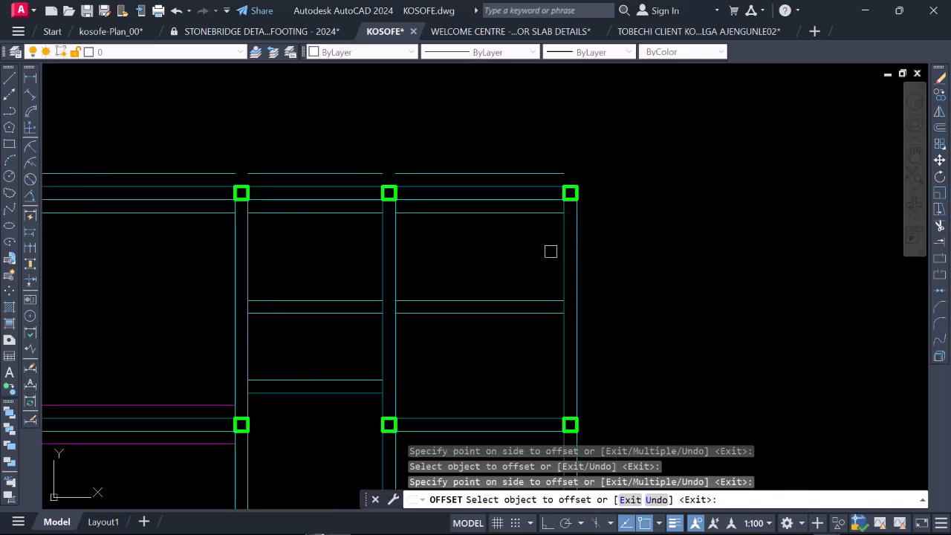
key(Escape)
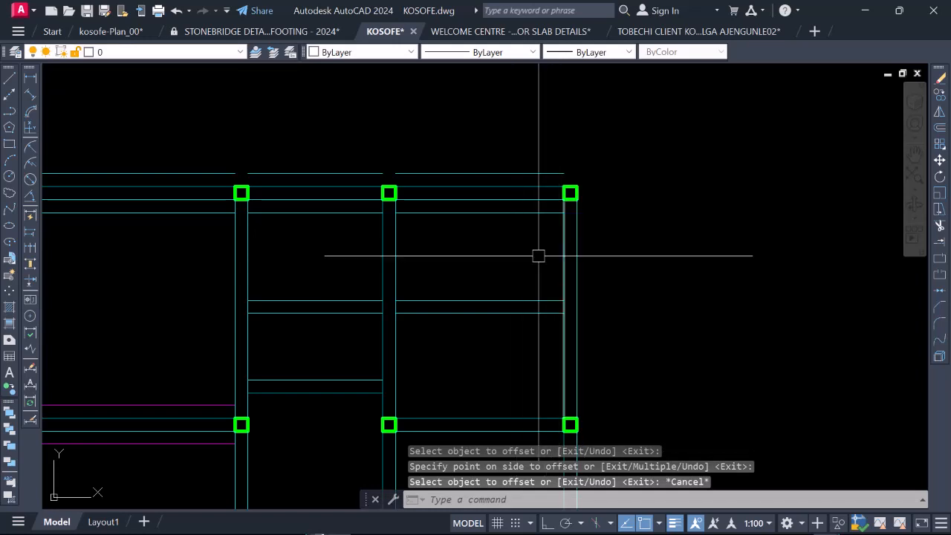
click(559, 242)
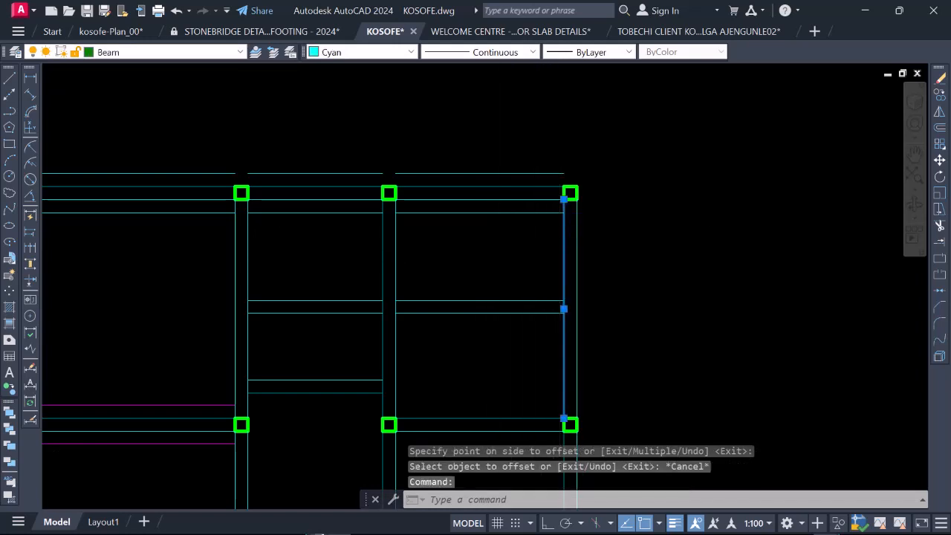
scroll(573, 255, down, 1)
scroll(557, 221, up, 2)
scroll(516, 234, down, 1)
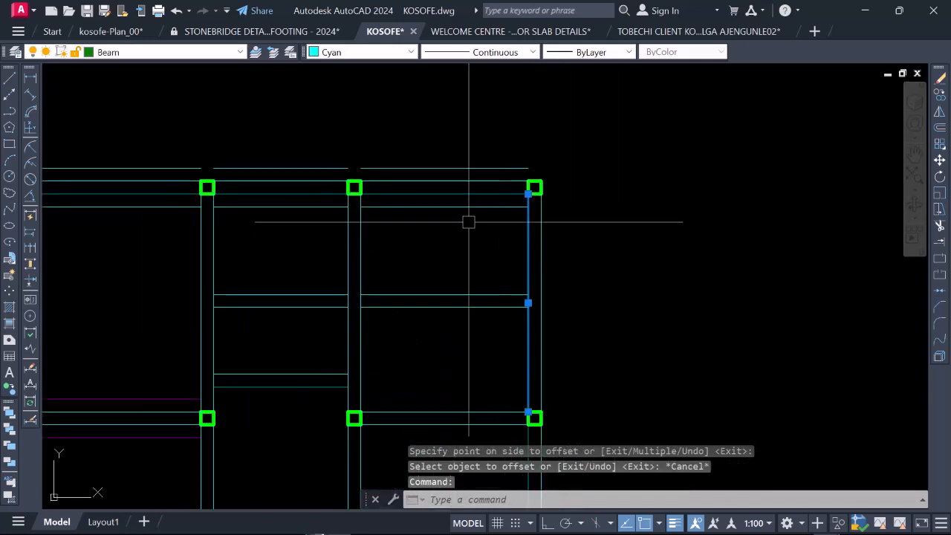
key(Escape)
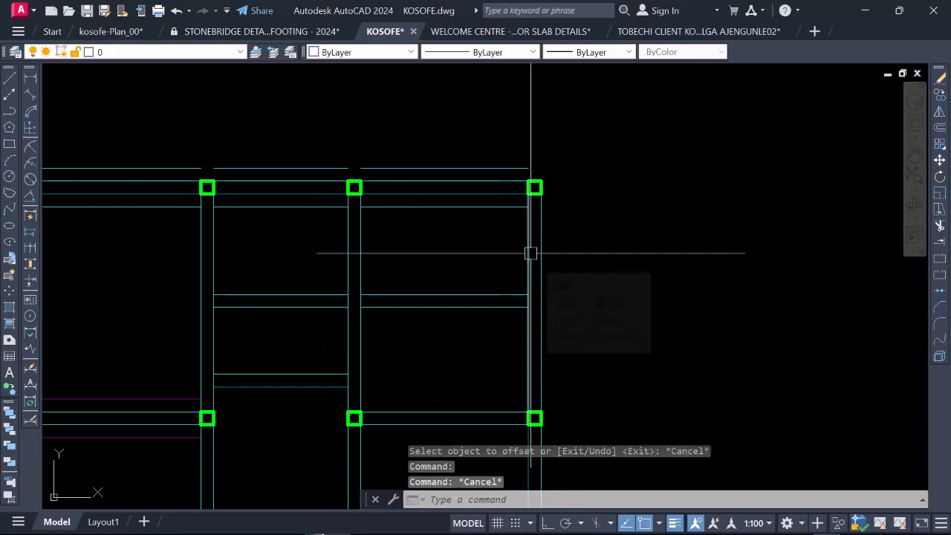
Step: Offset both lines of the rightmost vertical beam between the first and second column rows outward by 230
text(o)
key(Return)
key(Return)
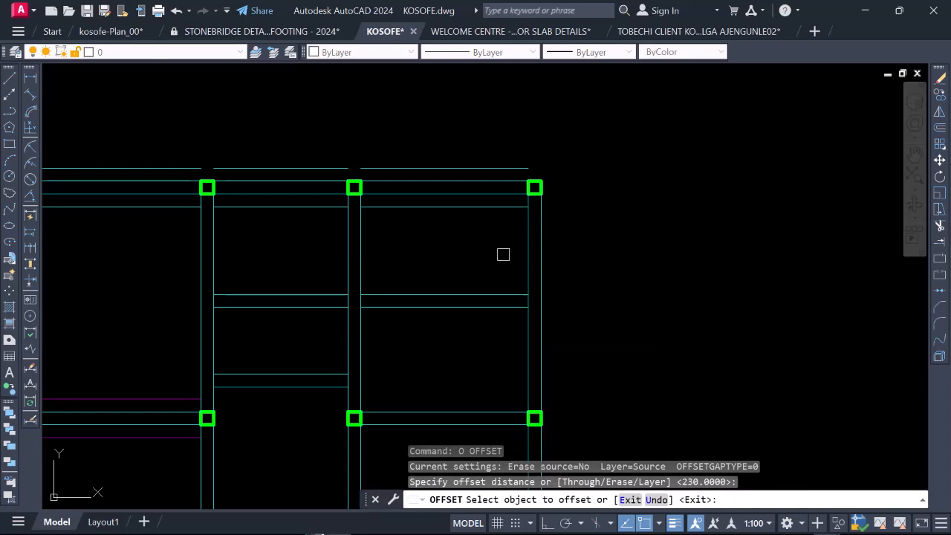
click(529, 256)
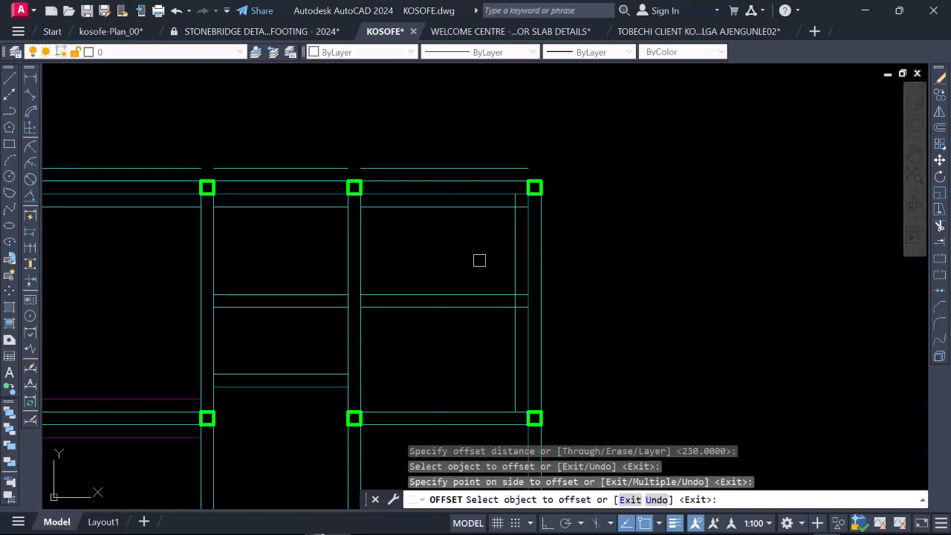
click(542, 243)
click(601, 250)
Step: Offset both lines of the intermediate horizontal beam in the last bay between the first and second column rows outward by 230
scroll(529, 229, down, 1)
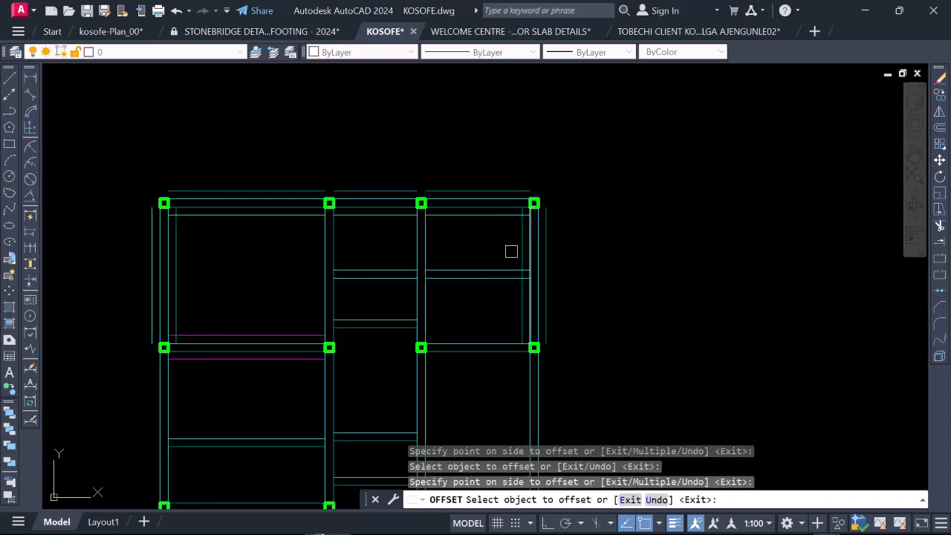
scroll(490, 268, up, 2)
click(483, 270)
click(494, 280)
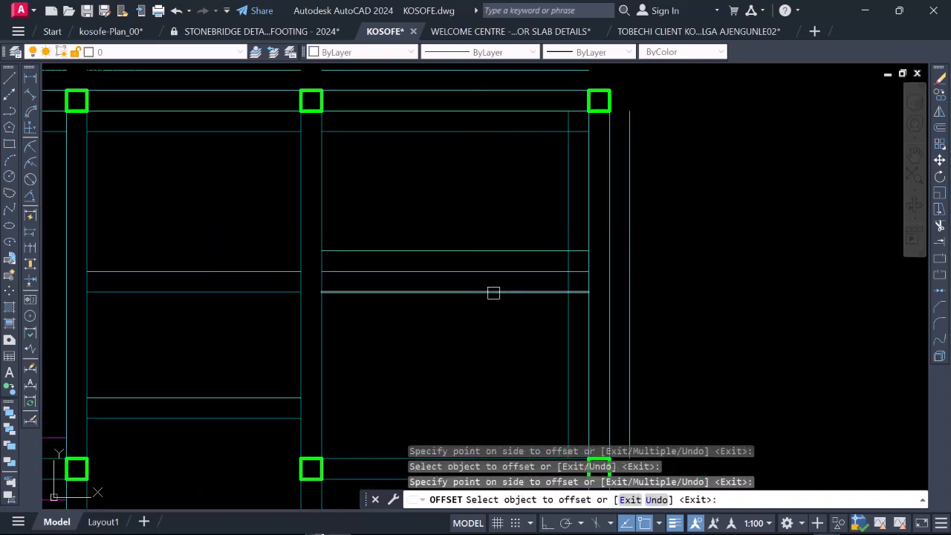
click(493, 292)
click(499, 330)
Step: Offset both lines of the upper intermediate horizontal beam in the middle bay between the first and second column rows outward by 230
scroll(487, 227, down, 2)
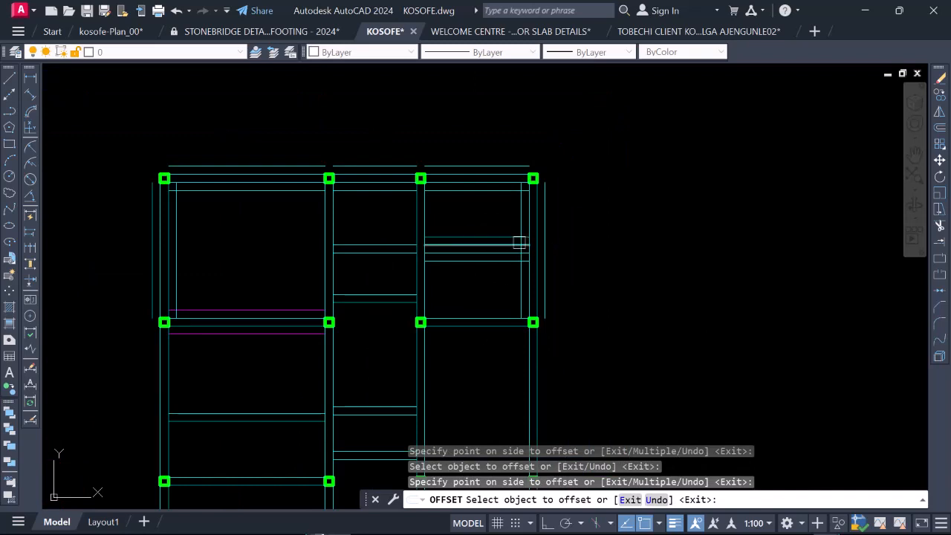
click(373, 247)
click(371, 216)
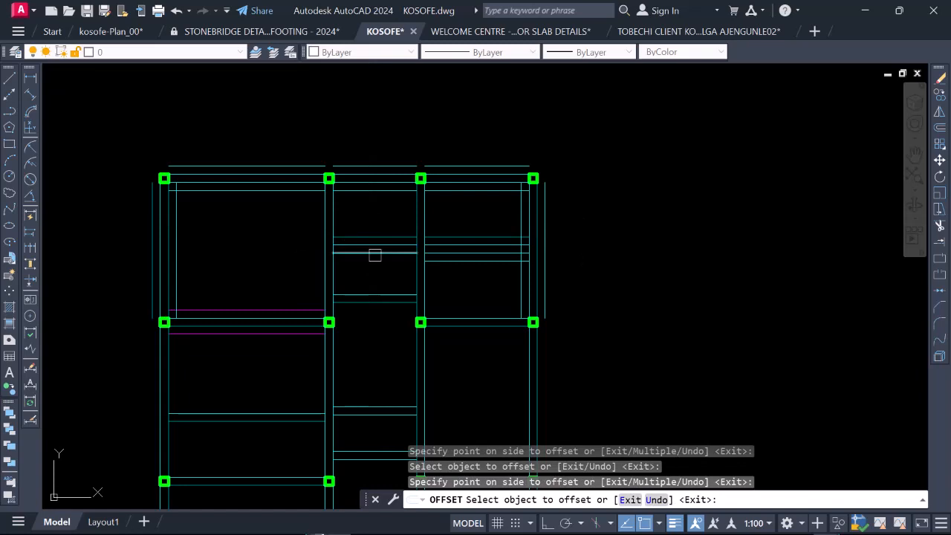
click(374, 254)
click(382, 280)
Step: Offset both lines of the second vertical beam outward by 230 from the first to the third column row
scroll(331, 221, up, 4)
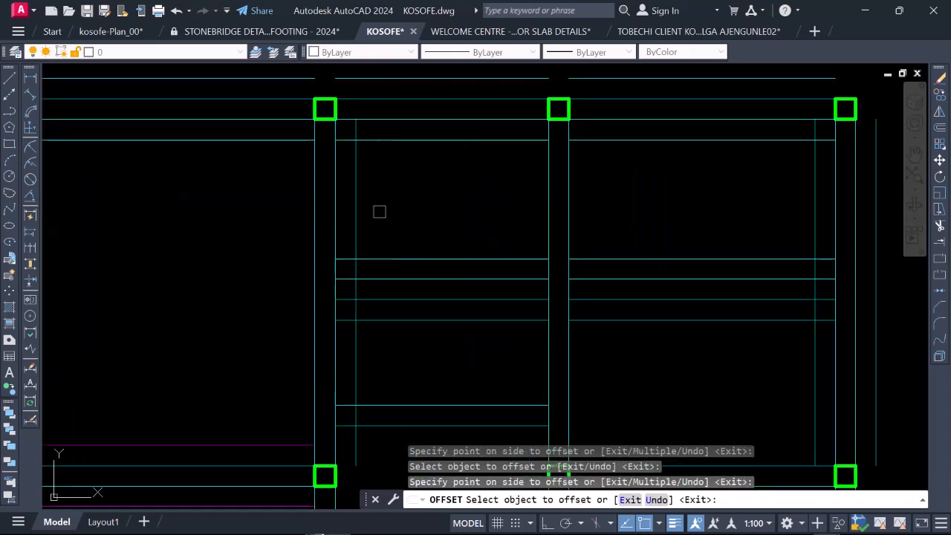
scroll(338, 214, down, 5)
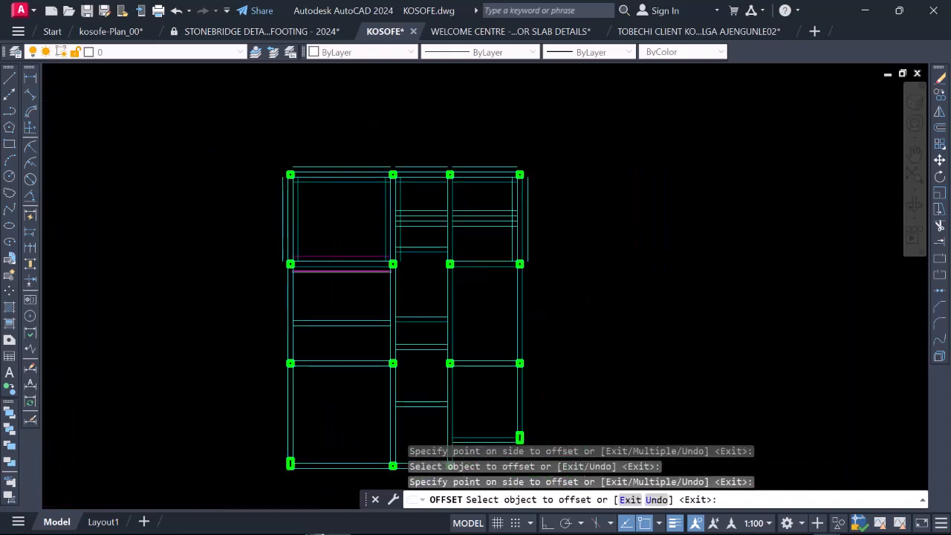
scroll(416, 260, up, 4)
click(380, 245)
click(365, 244)
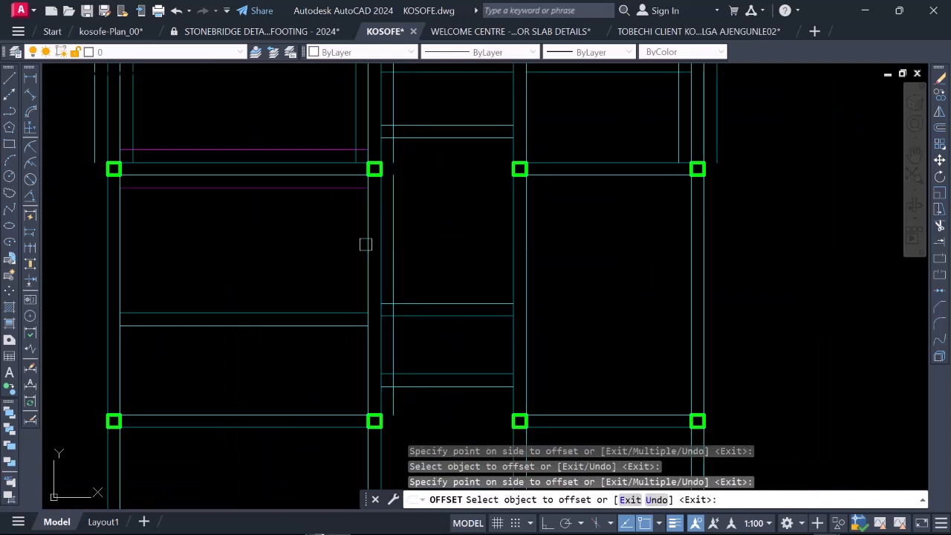
click(366, 246)
click(353, 238)
Step: Offset both lines of the leftmost vertical beam between the second and third column rows outward by 230
scroll(352, 237, down, 4)
scroll(272, 217, up, 6)
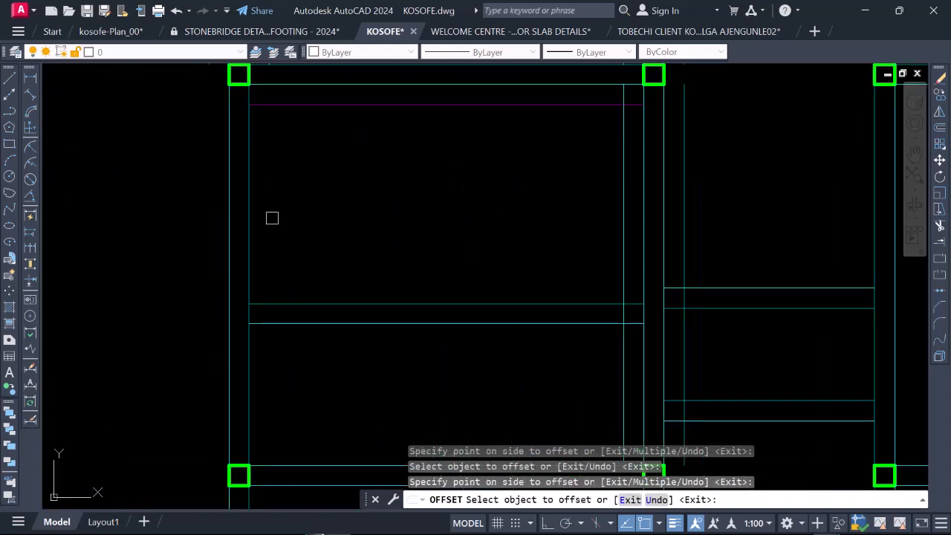
click(246, 198)
click(308, 208)
click(228, 201)
click(167, 186)
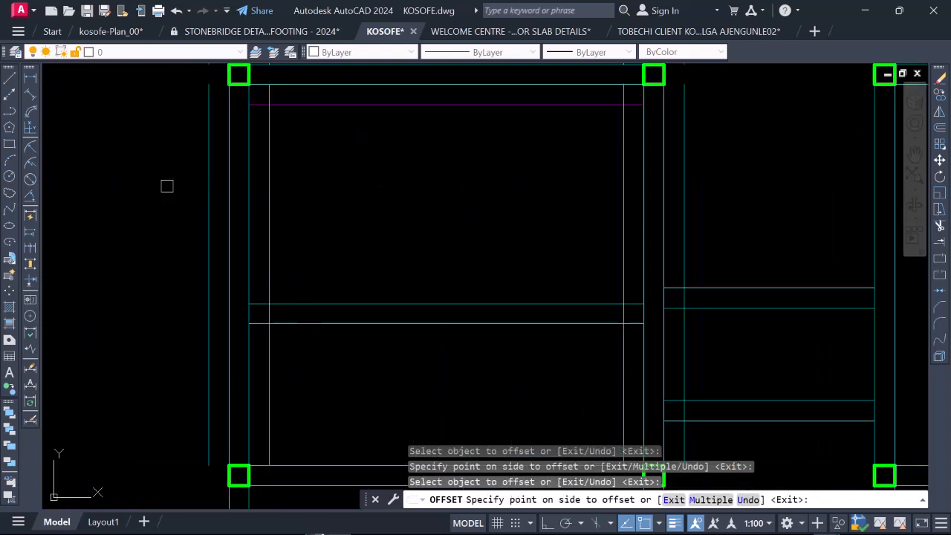
Step: Offset both lines of the intermediate horizontal beam in the first bay between the second and third column rows outward by 230
scroll(286, 180, down, 4)
scroll(327, 219, up, 4)
click(344, 211)
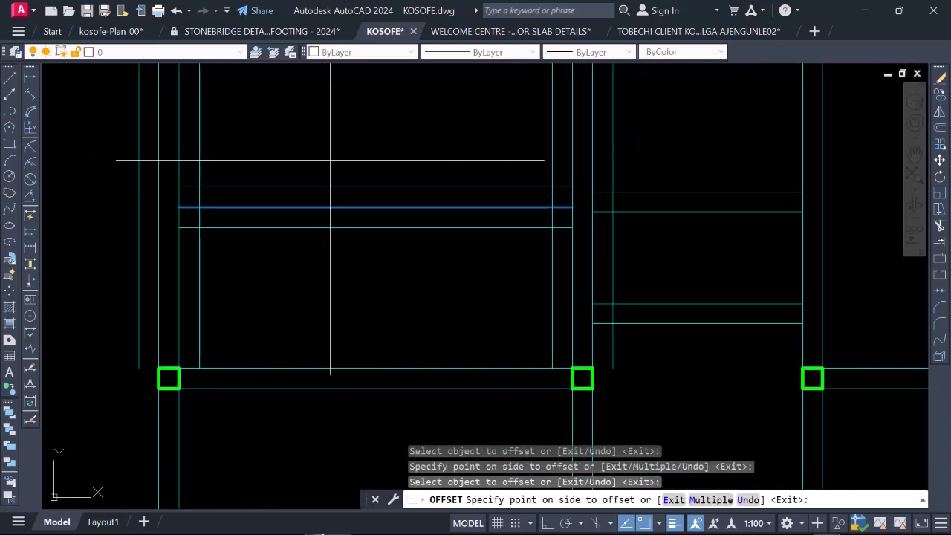
click(328, 150)
Step: Offset both lines of the third-row horizontal beam in the first bay outward by 230
scroll(359, 263, down, 6)
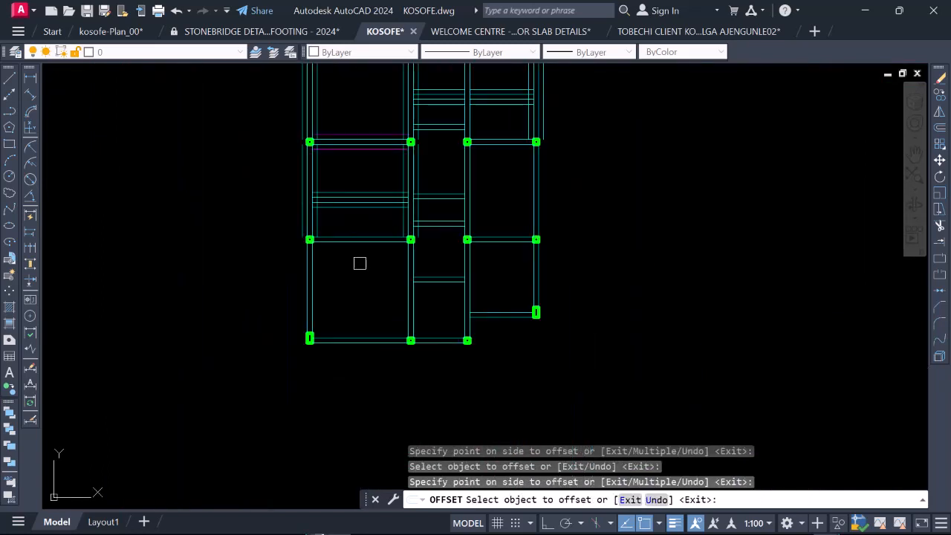
scroll(350, 174, up, 4)
click(359, 182)
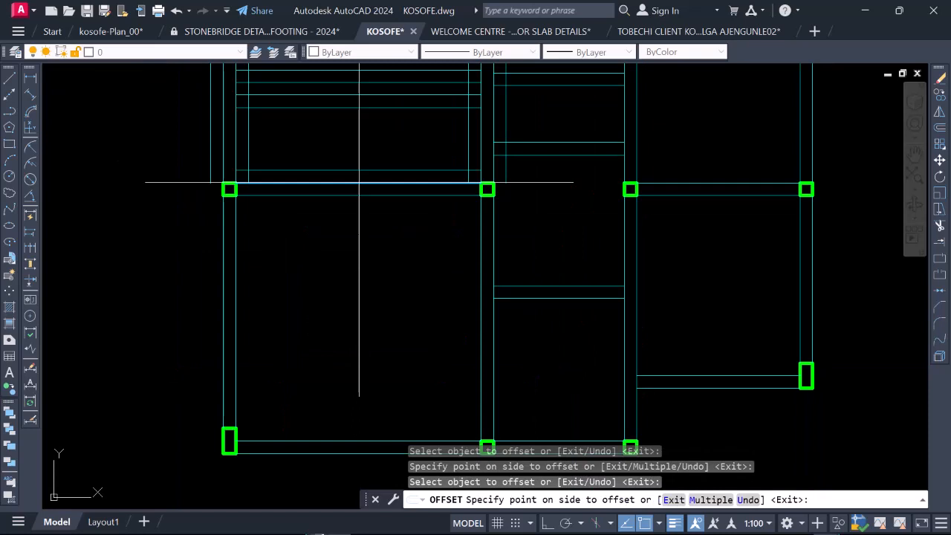
click(346, 135)
click(369, 195)
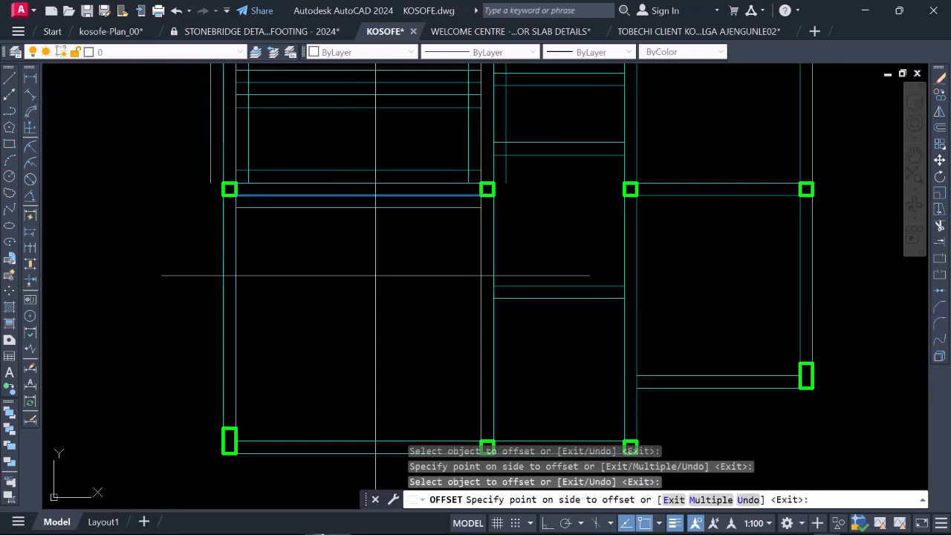
click(203, 245)
Step: Offset both lines of the leftmost vertical beam between the third and bottom column rows outward by 230
click(225, 244)
click(216, 246)
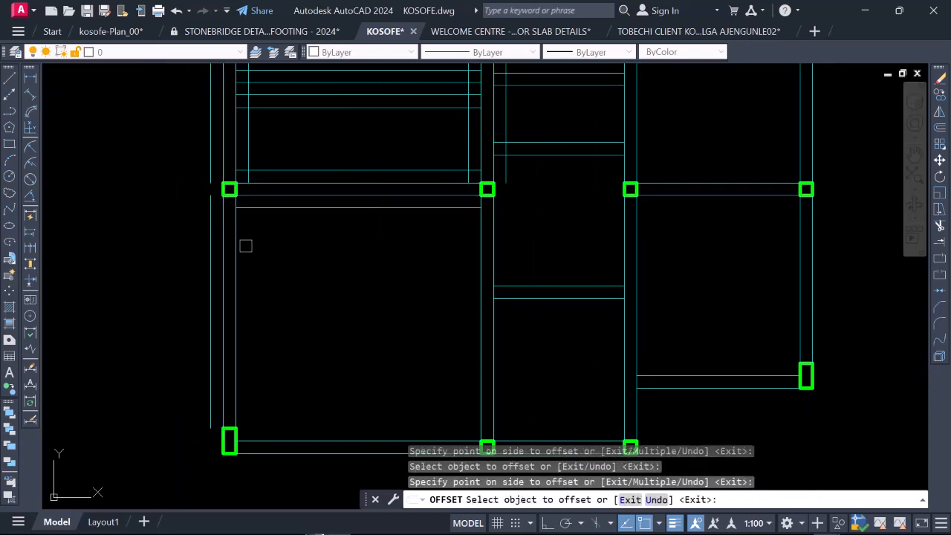
scroll(310, 324, down, 2)
Step: Offset both lines of the bottom horizontal beam in the first bay outward by 230
scroll(308, 327, up, 6)
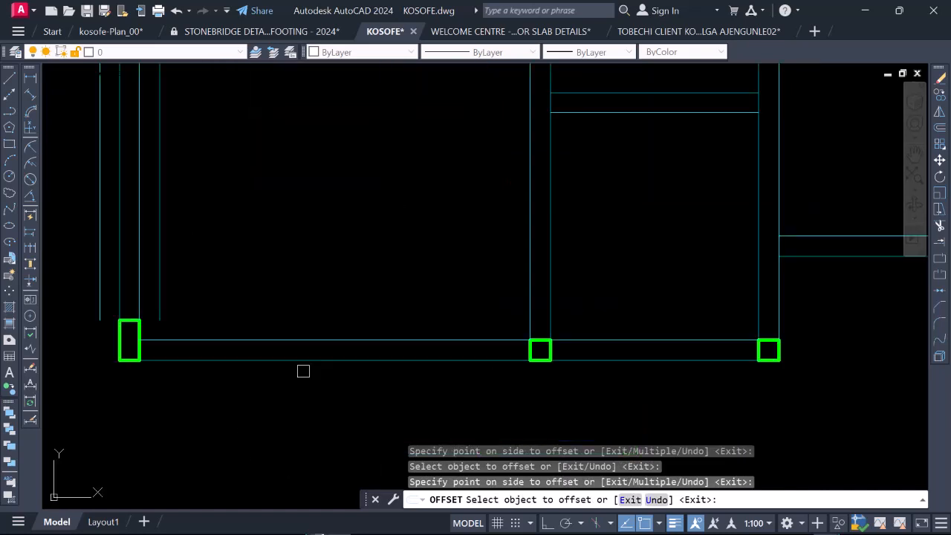
click(312, 325)
click(315, 255)
scroll(320, 219, down, 4)
scroll(325, 243, up, 4)
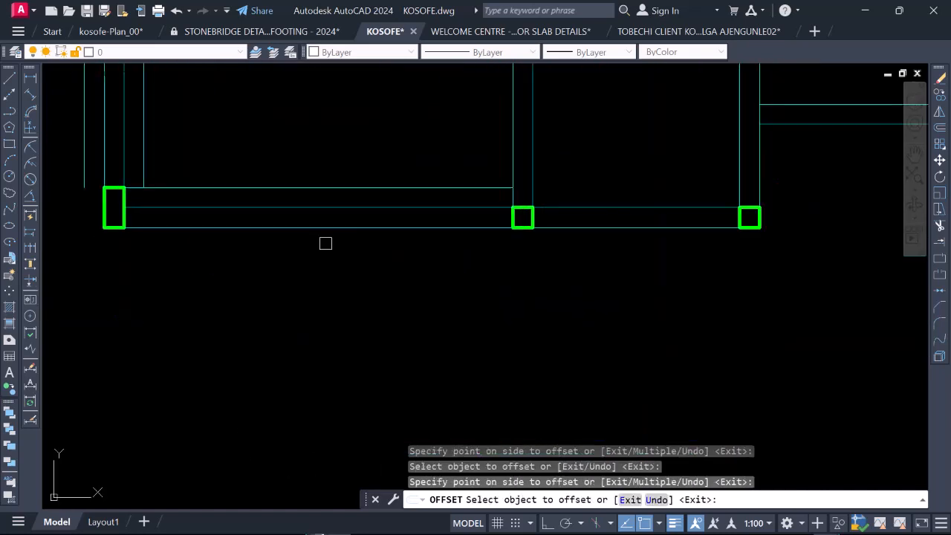
click(326, 230)
click(315, 246)
Step: Offset both lines of the bottom horizontal beam in the middle bay outward by 230
scroll(325, 246, down, 4)
scroll(439, 234, up, 4)
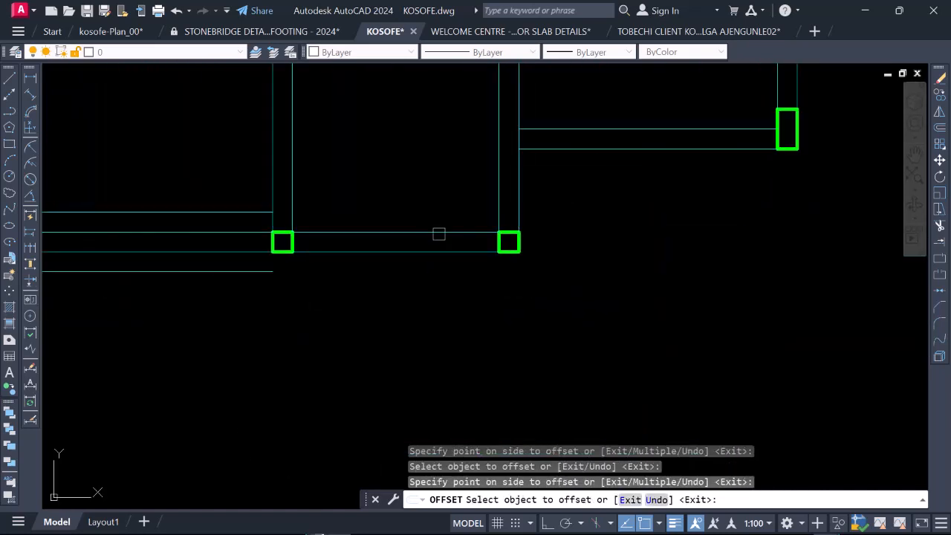
click(418, 231)
click(419, 250)
click(412, 251)
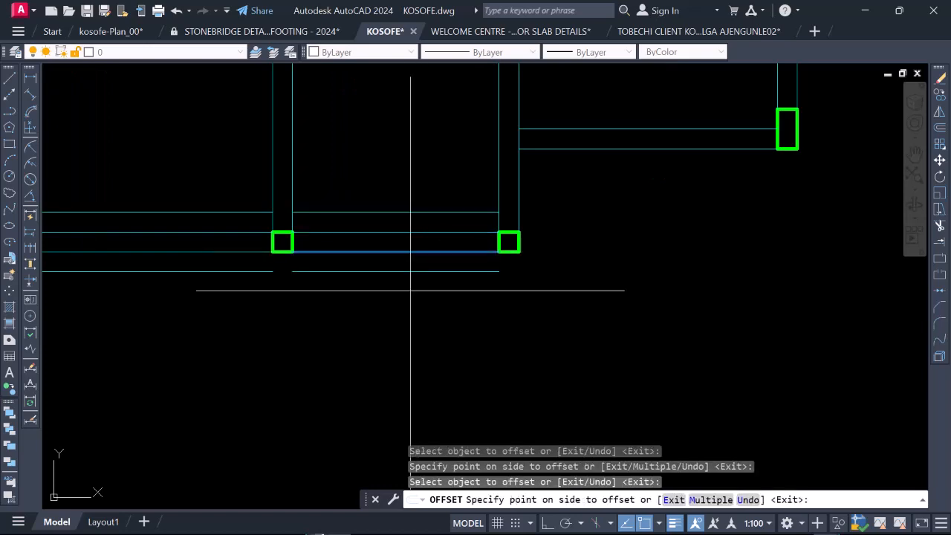
click(306, 269)
Step: Offset both lines of the bottom horizontal beam in the last bay outward by 230
scroll(431, 211, down, 4)
scroll(431, 218, up, 4)
click(431, 221)
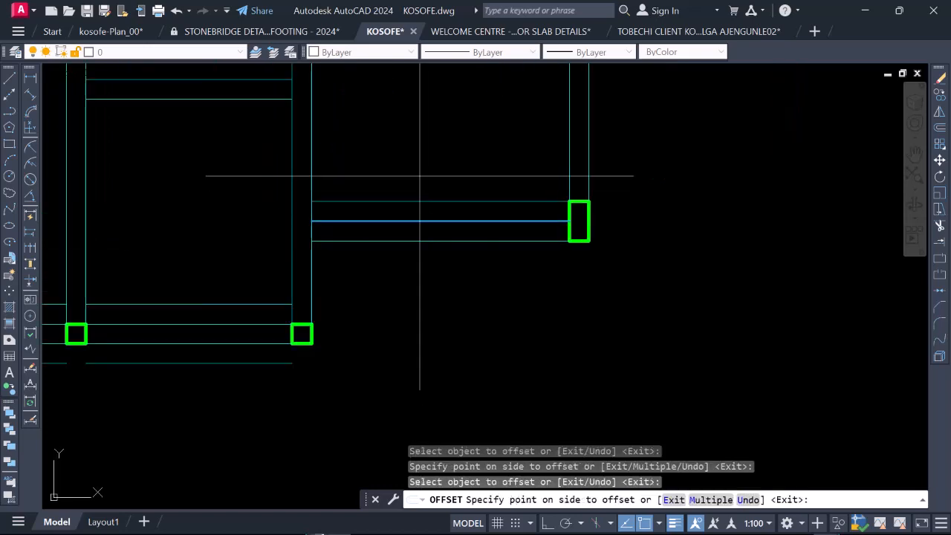
click(447, 246)
click(448, 243)
click(449, 284)
Step: Offset both lines of the third vertical beam between the third and bottom column rows outward by 230
scroll(434, 320, down, 4)
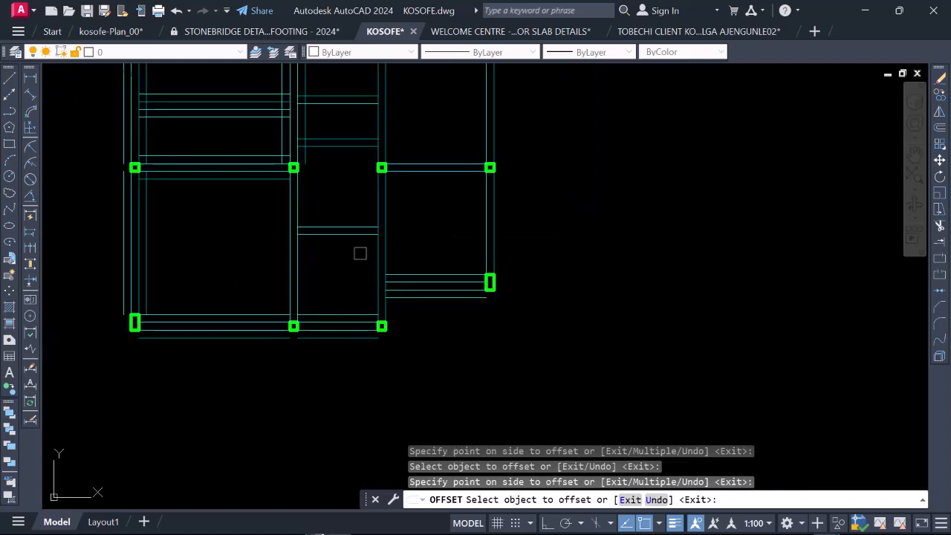
scroll(360, 238, up, 4)
click(399, 253)
click(366, 256)
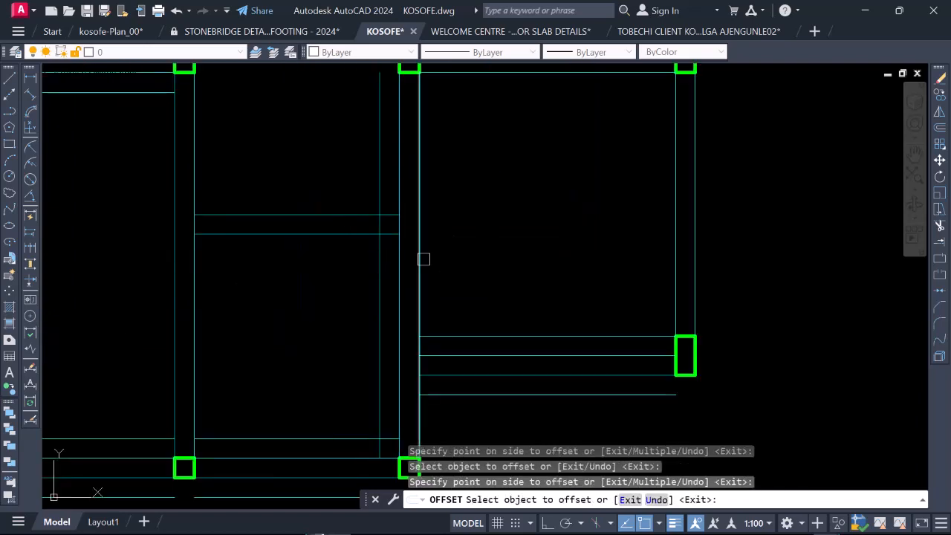
click(423, 259)
click(461, 272)
Step: Offset both lines of the intermediate horizontal beam in the middle bay between the third and bottom column rows outward by 230
scroll(463, 274, down, 4)
scroll(376, 242, up, 4)
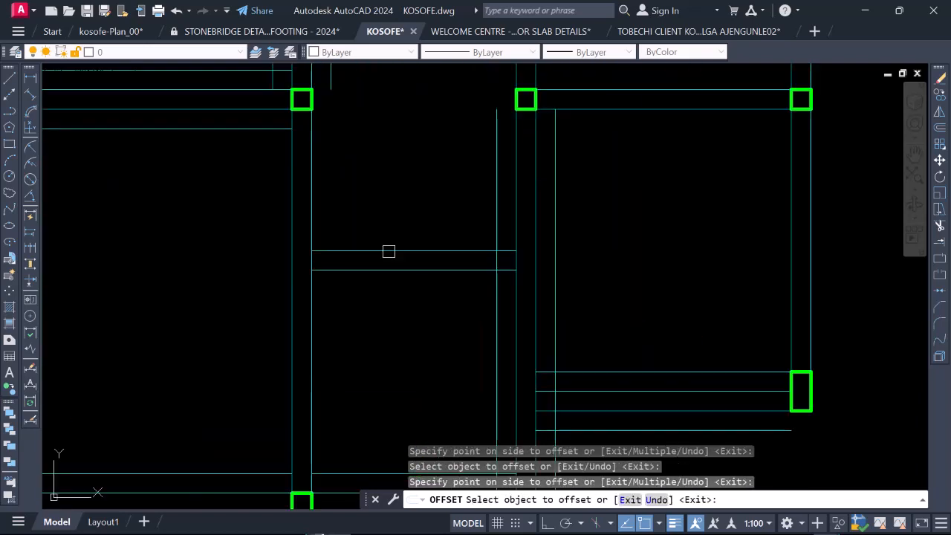
click(388, 251)
click(381, 248)
click(388, 270)
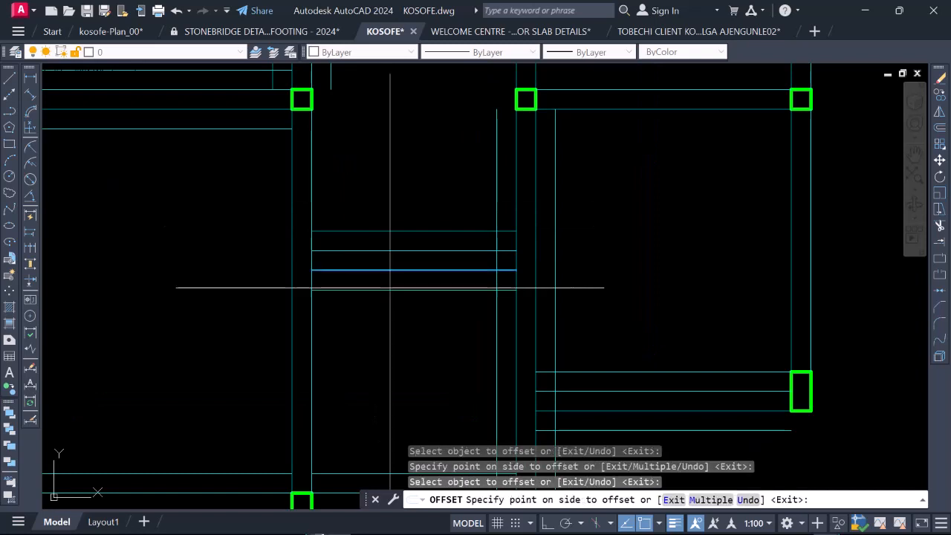
click(407, 281)
Step: Offset both lines of the second vertical beam between the third and bottom column rows outward by 230
scroll(414, 283, down, 4)
scroll(399, 258, up, 4)
click(399, 258)
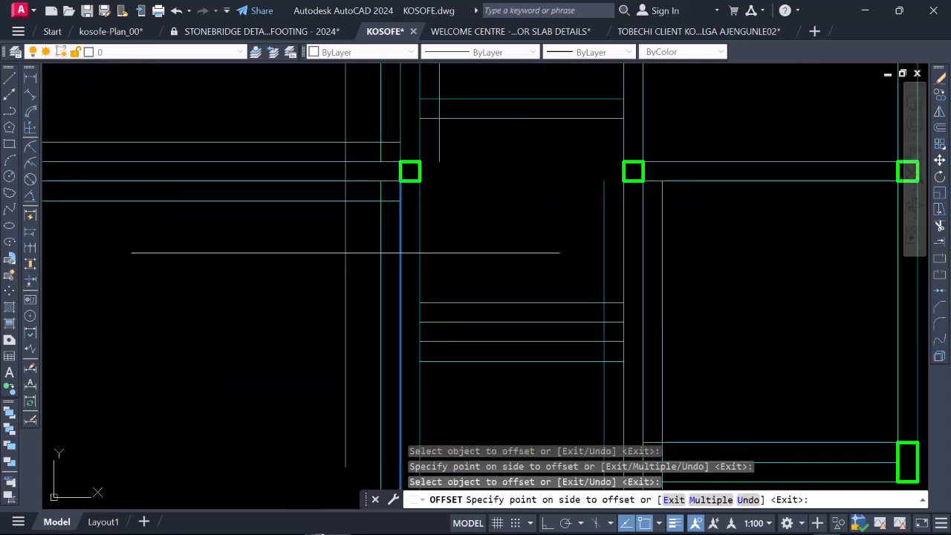
click(389, 257)
click(422, 248)
click(480, 249)
Step: Offset both lines of the middle bay's horizontal beam just above the third column row outward by 230
scroll(382, 287, down, 5)
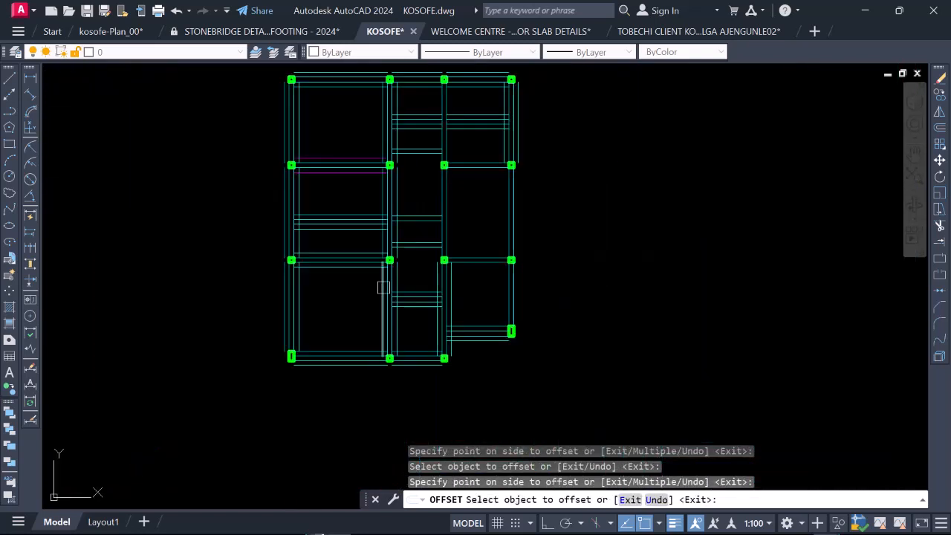
scroll(412, 247, up, 5)
click(429, 225)
click(424, 195)
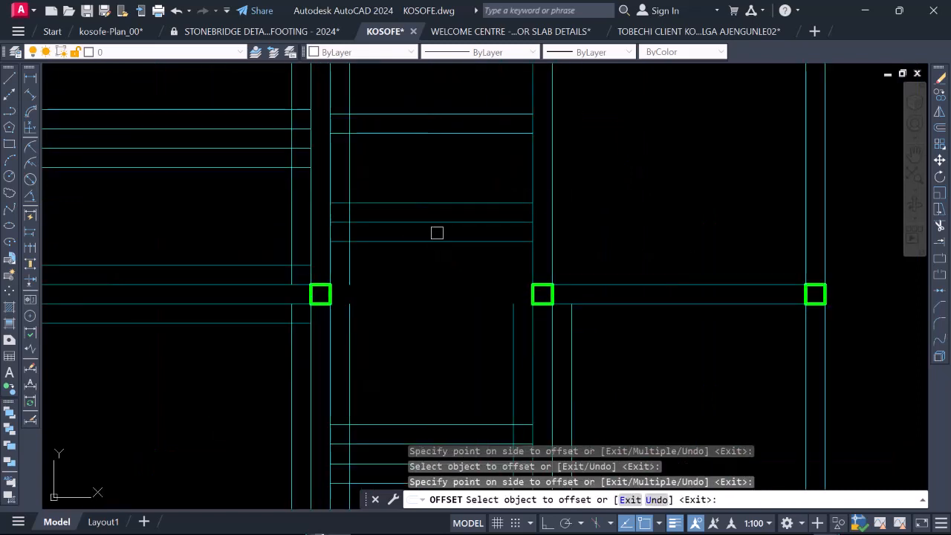
Step: Offset both lines of the upper intermediate horizontal beam in the middle bay between the second and third column rows outward by 230
scroll(414, 299, down, 3)
scroll(424, 251, up, 4)
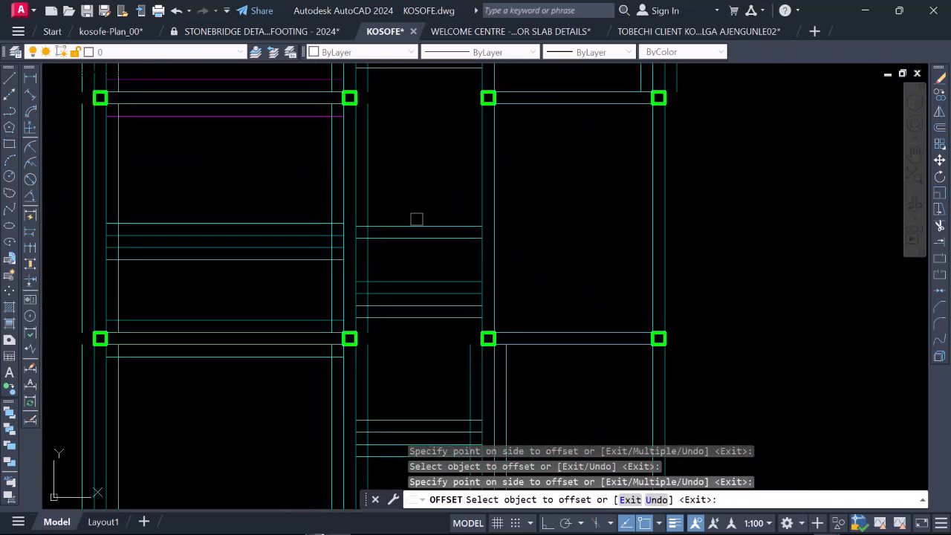
click(416, 223)
click(407, 193)
click(418, 239)
click(420, 268)
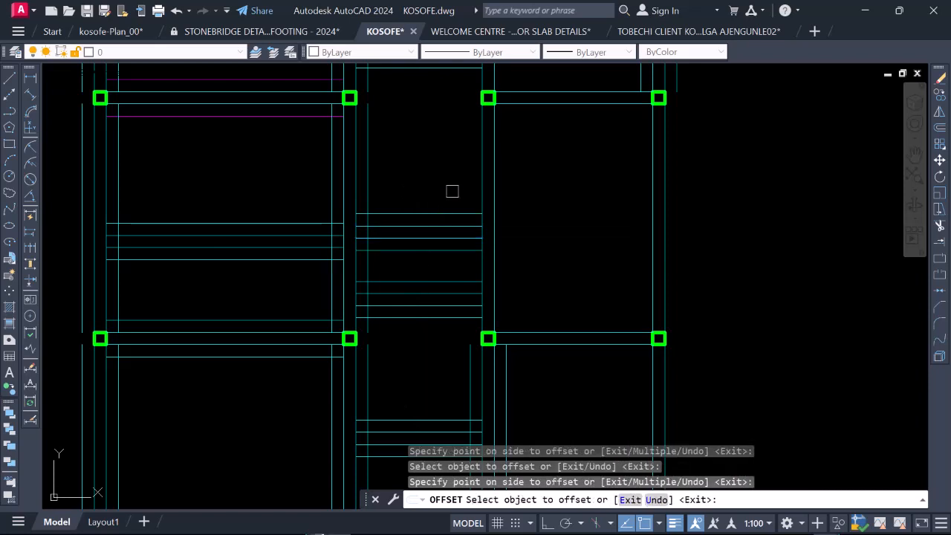
Step: Offset both lines of the third vertical beam between the second and third column rows outward by 230
click(486, 160)
click(443, 166)
scroll(451, 182, down, 3)
scroll(476, 170, up, 3)
click(473, 172)
click(510, 185)
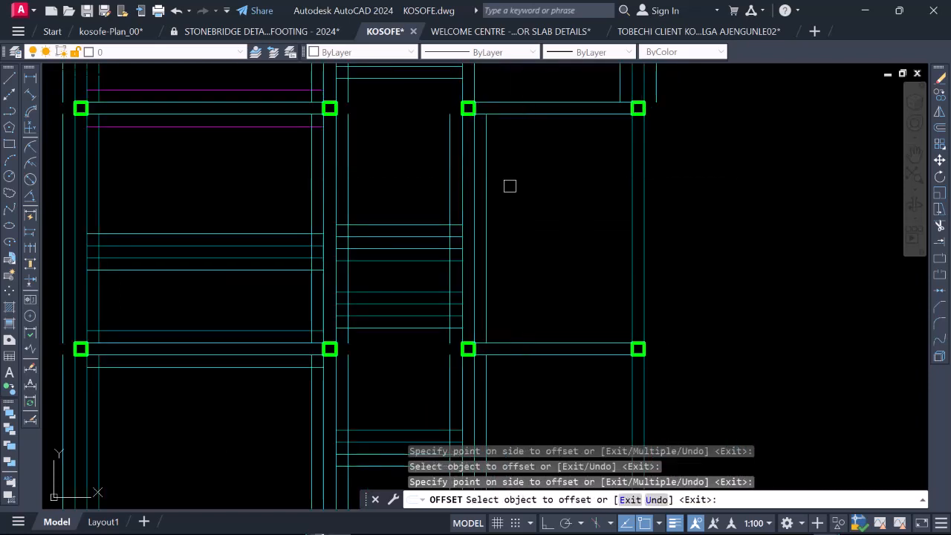
Step: Offset both lines of the right bay's horizontal beam on the third column row outward by 230
scroll(467, 235, down, 3)
scroll(467, 235, up, 3)
click(479, 252)
click(469, 245)
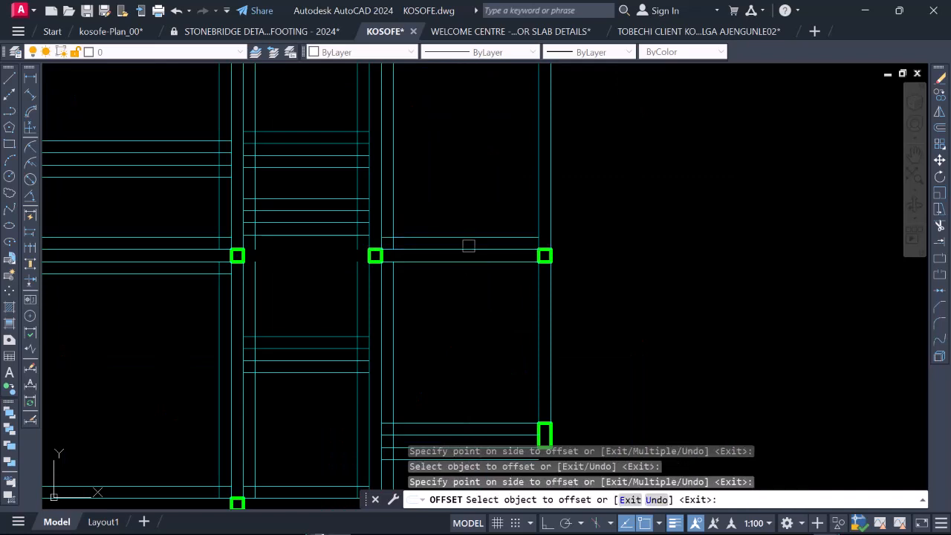
click(476, 266)
click(562, 297)
Step: Offset both lines of the rightmost vertical beam between the third and bottom column rows outward by 230
scroll(380, 208, down, 3)
scroll(436, 251, up, 3)
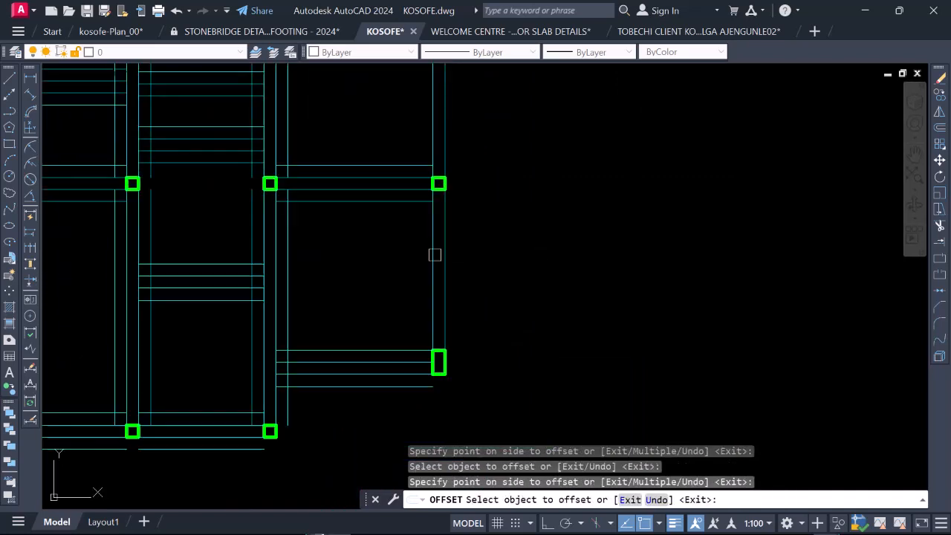
click(433, 252)
click(425, 250)
click(445, 256)
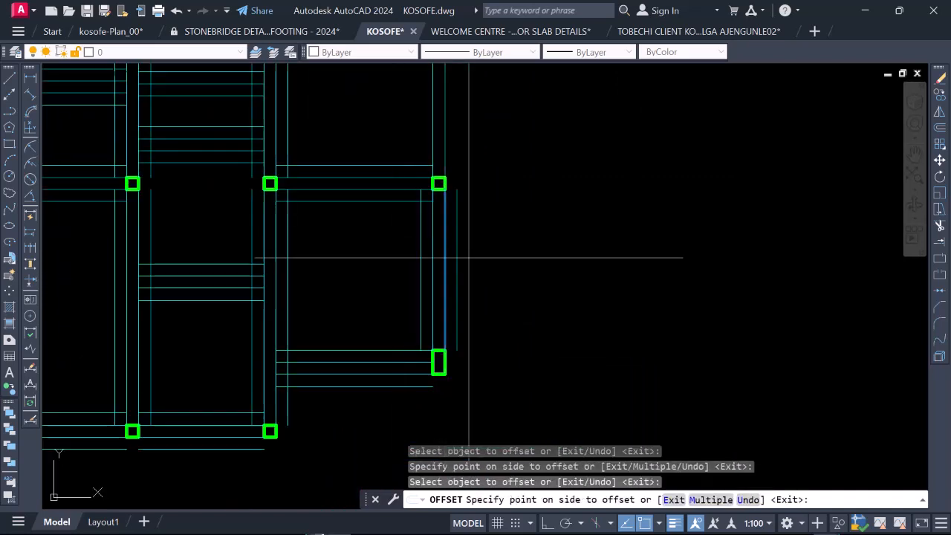
click(353, 318)
Step: Offset both lines of the remaining beams in the upper part of the middle and right bays outward by 230
scroll(353, 317, down, 3)
scroll(360, 242, down, 2)
scroll(409, 200, up, 6)
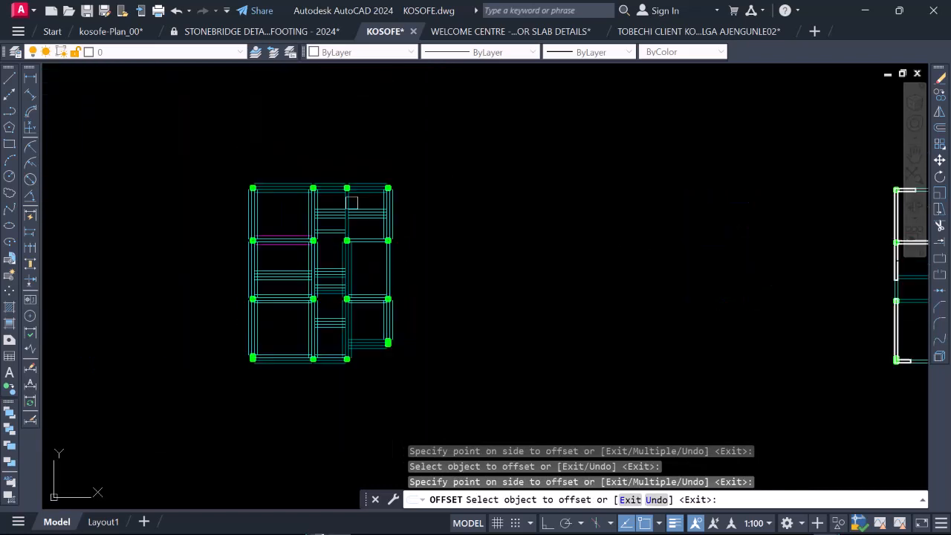
scroll(416, 206, up, 2)
scroll(431, 189, down, 5)
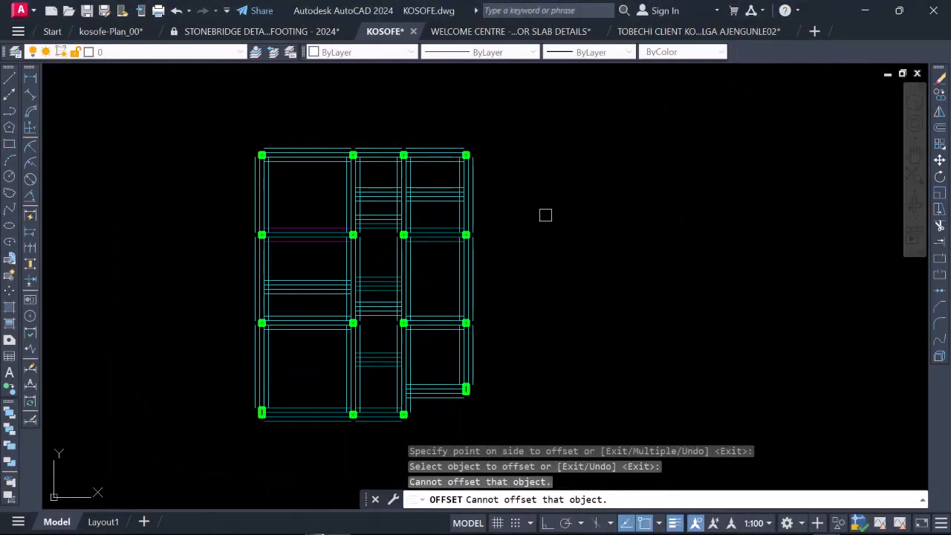
scroll(482, 240, down, 2)
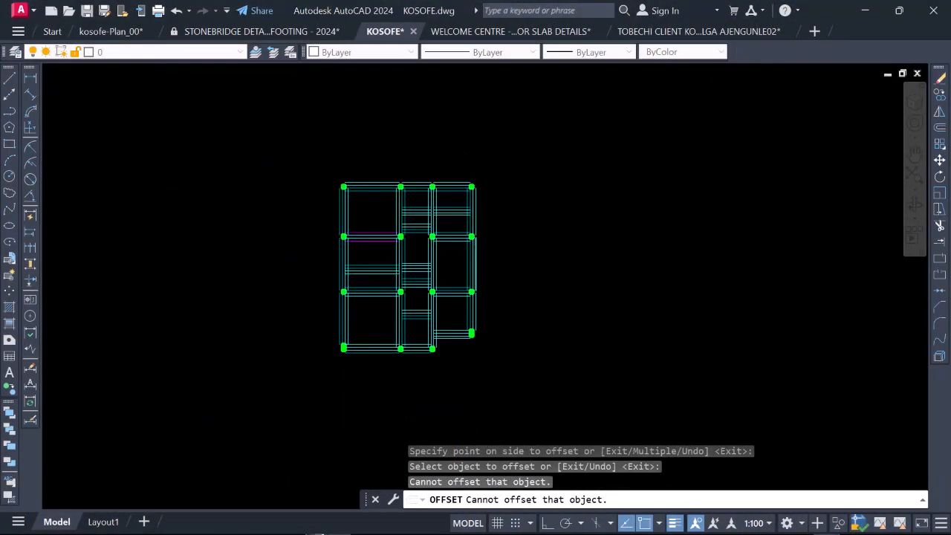
scroll(405, 312, up, 4)
scroll(406, 313, down, 2)
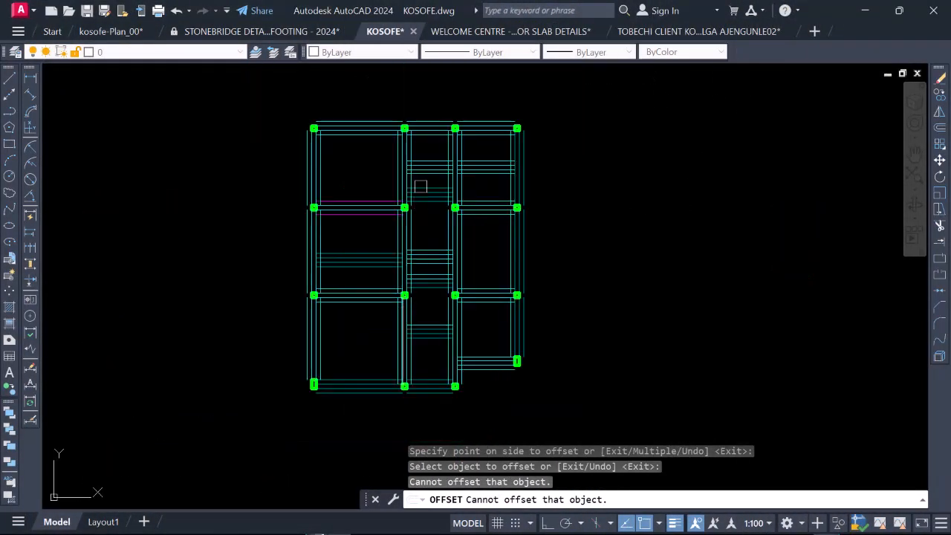
scroll(416, 281, down, 2)
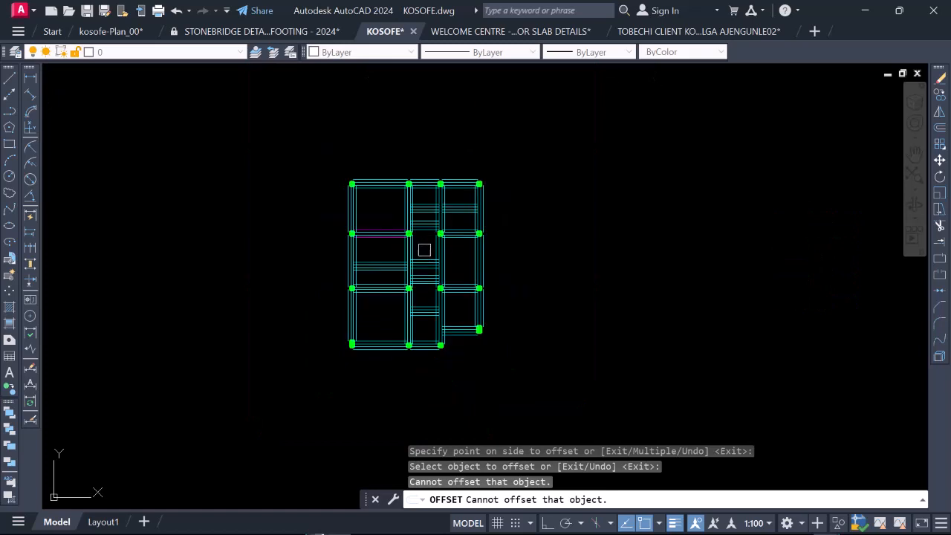
scroll(431, 244, up, 2)
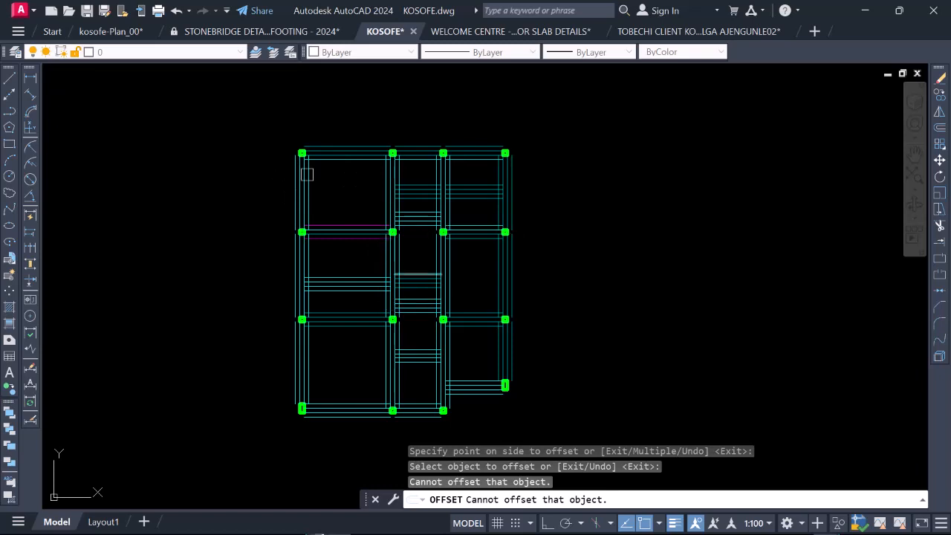
Step: Switch to the kosofe-Plan_00 drawing and select the long row of footing details beneath the plans
click(115, 31)
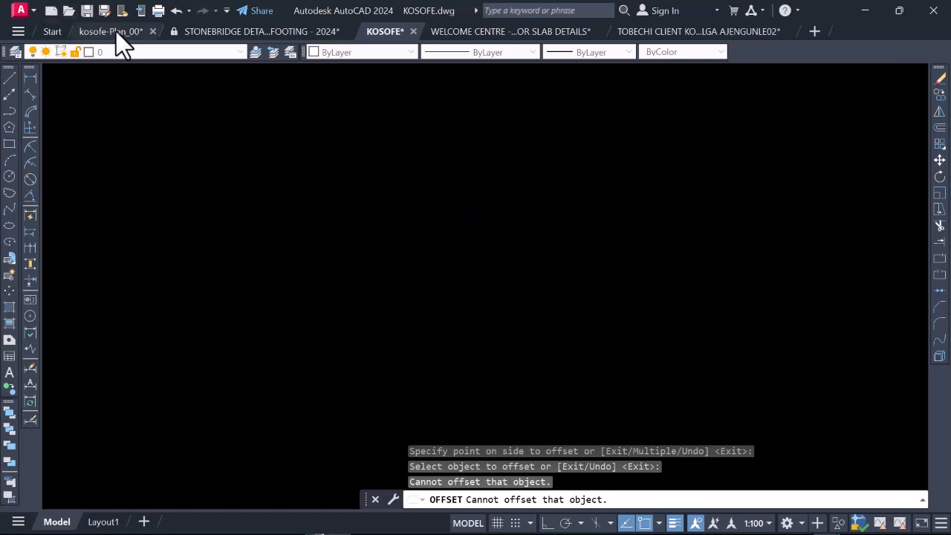
click(292, 237)
scroll(282, 223, down, 3)
click(335, 204)
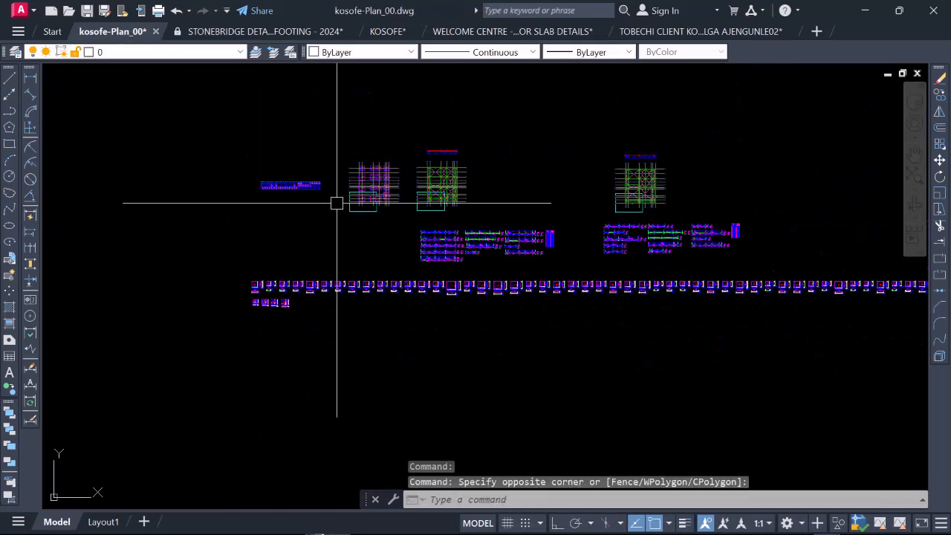
scroll(379, 196, up, 2)
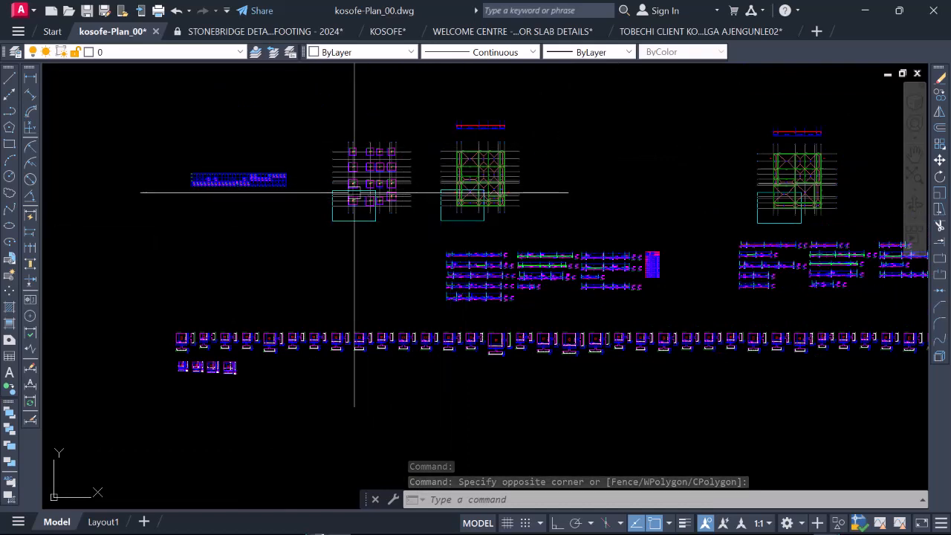
scroll(382, 189, up, 2)
scroll(382, 189, down, 2)
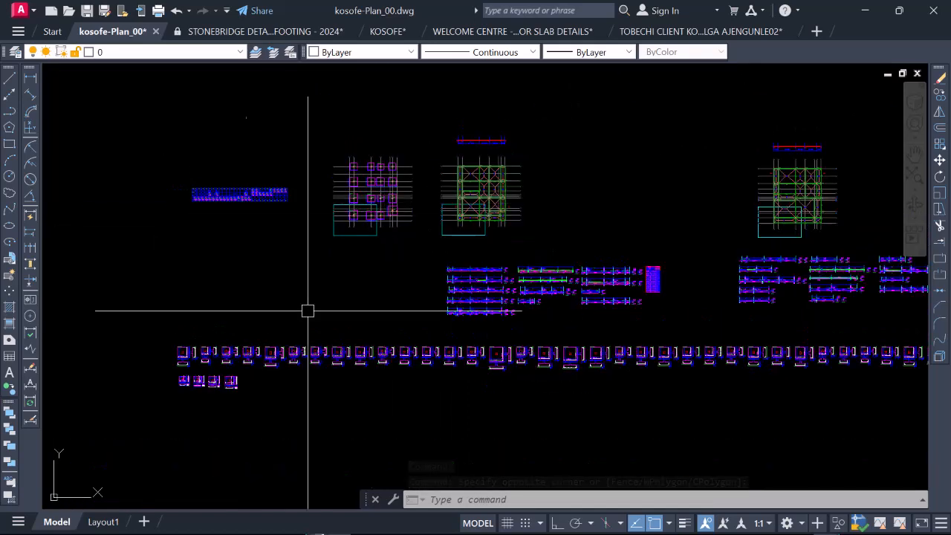
click(151, 319)
scroll(256, 333, down, 2)
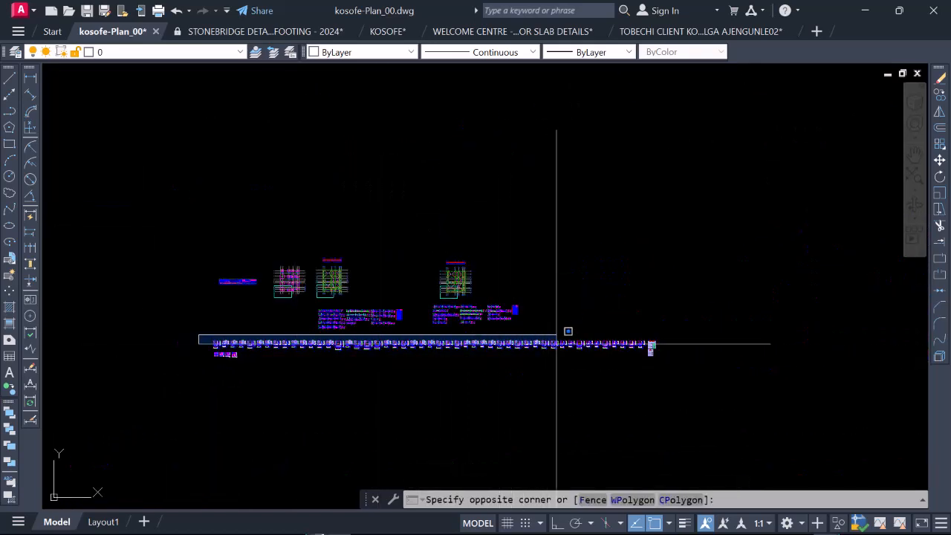
click(724, 393)
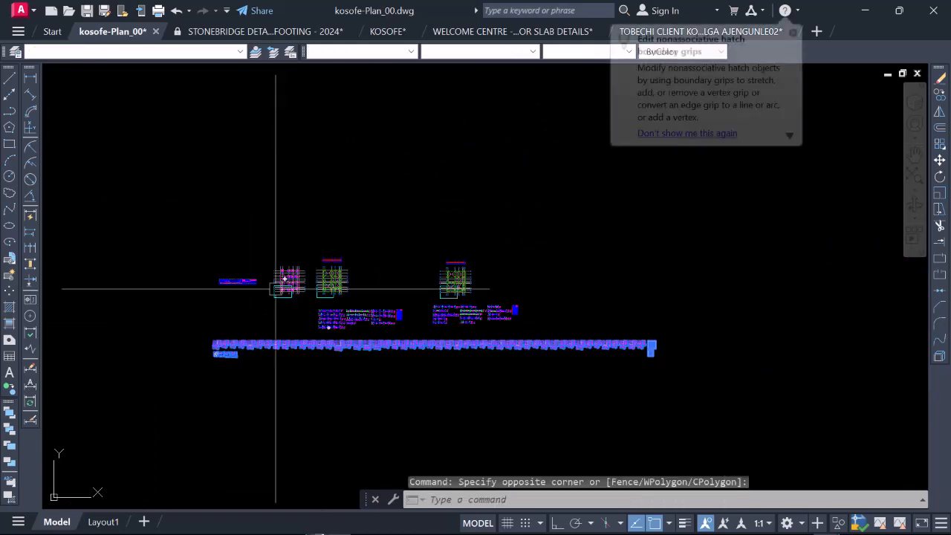
Step: Extend the selection to all plans, schedules and details in the drawing and copy them to the clipboard
scroll(265, 281, up, 2)
scroll(282, 280, down, 2)
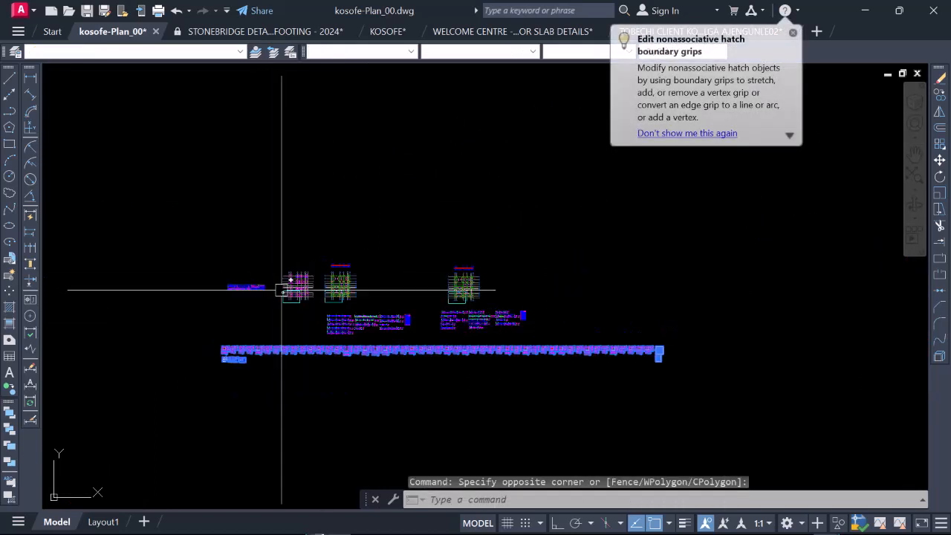
click(194, 240)
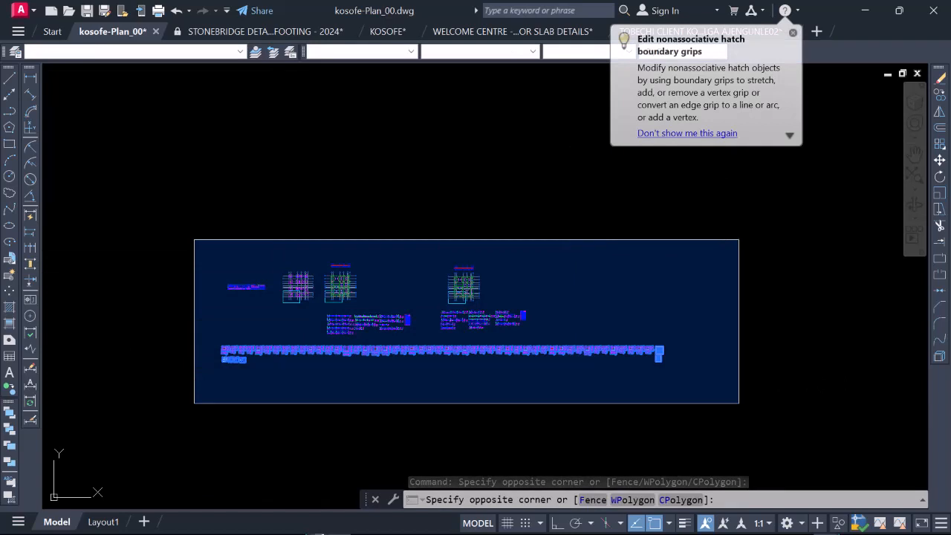
click(739, 403)
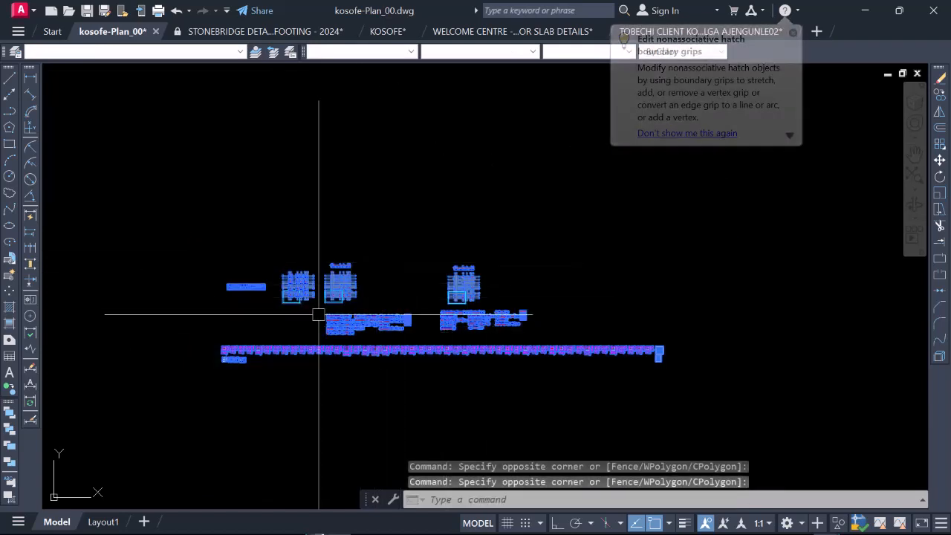
right_click(426, 264)
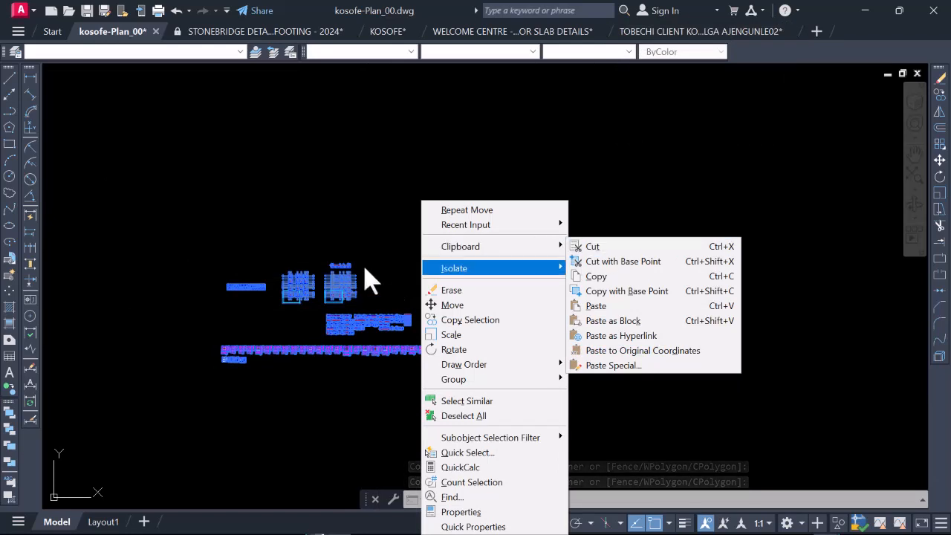
mouse_move(547, 251)
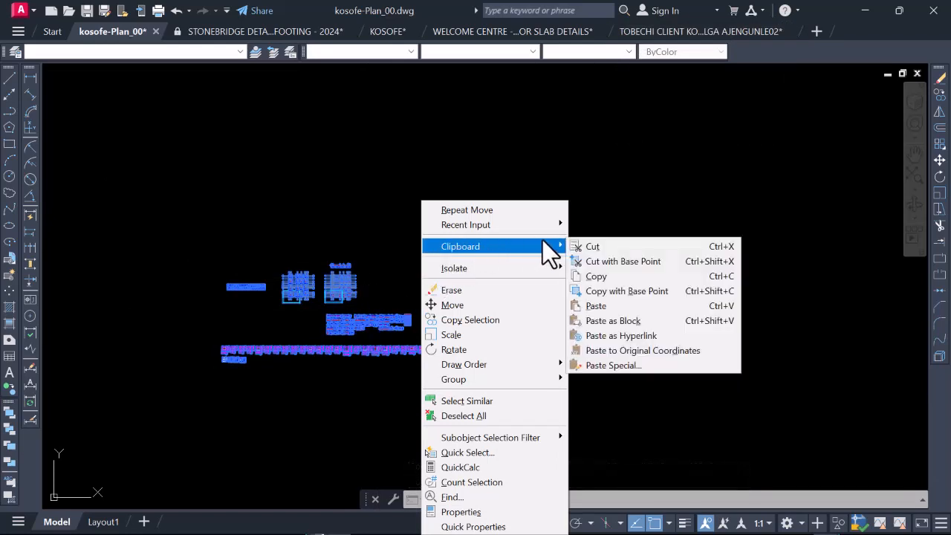
click(612, 277)
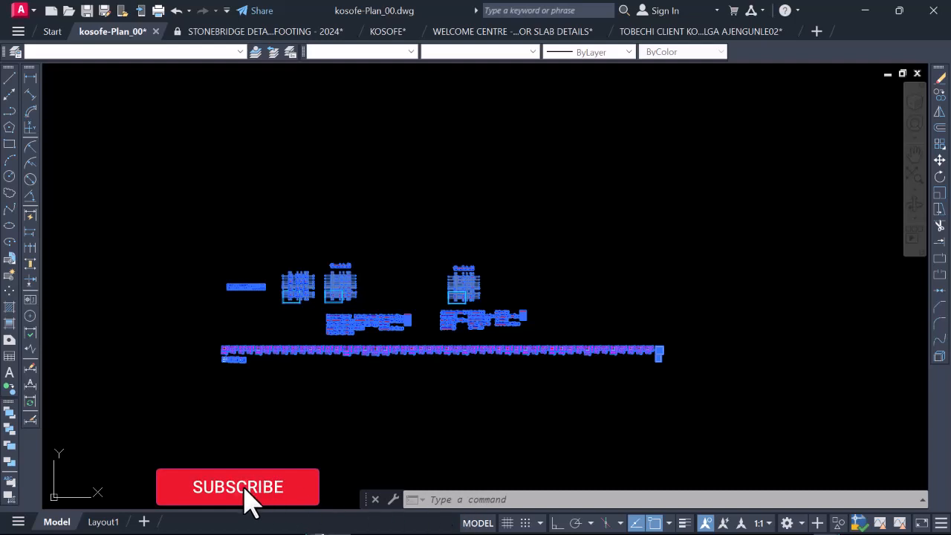
Step: Return to the KOSOFE drawing and paste the copied plans and details to the right of the walled layout copy
click(381, 31)
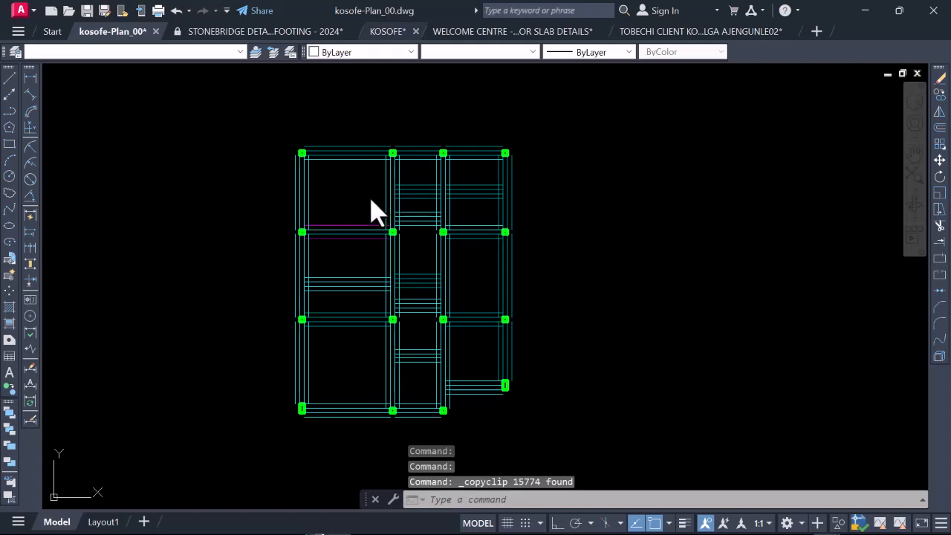
key(ctrl+Tab)
click(371, 201)
scroll(364, 197, down, 5)
scroll(364, 197, up, 3)
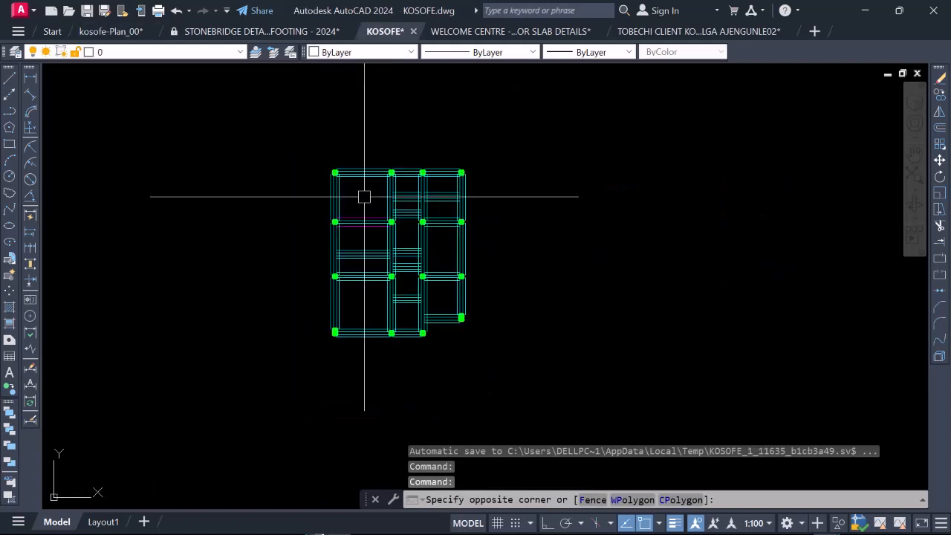
key(Escape)
scroll(349, 199, down, 8)
right_click(343, 204)
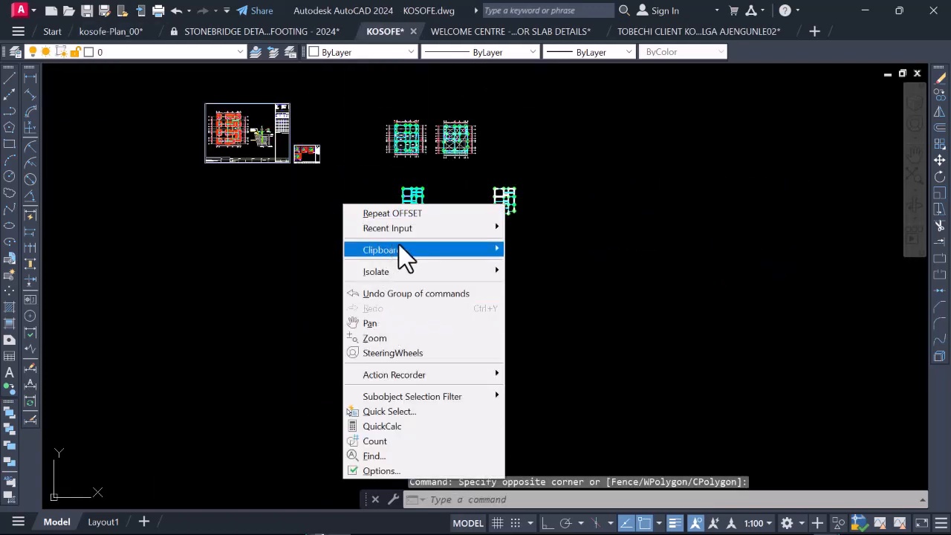
mouse_move(495, 249)
click(545, 309)
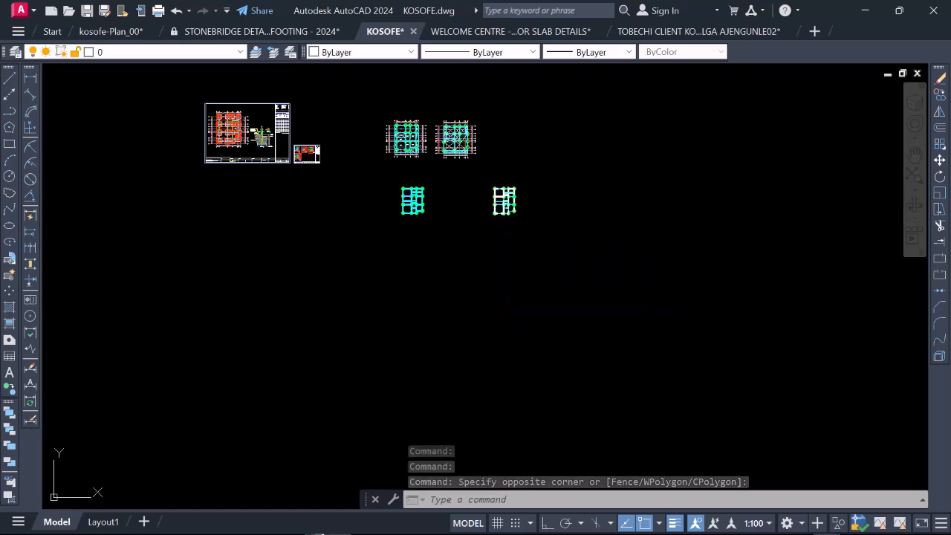
key(ctrl+v)
scroll(396, 237, down, 2)
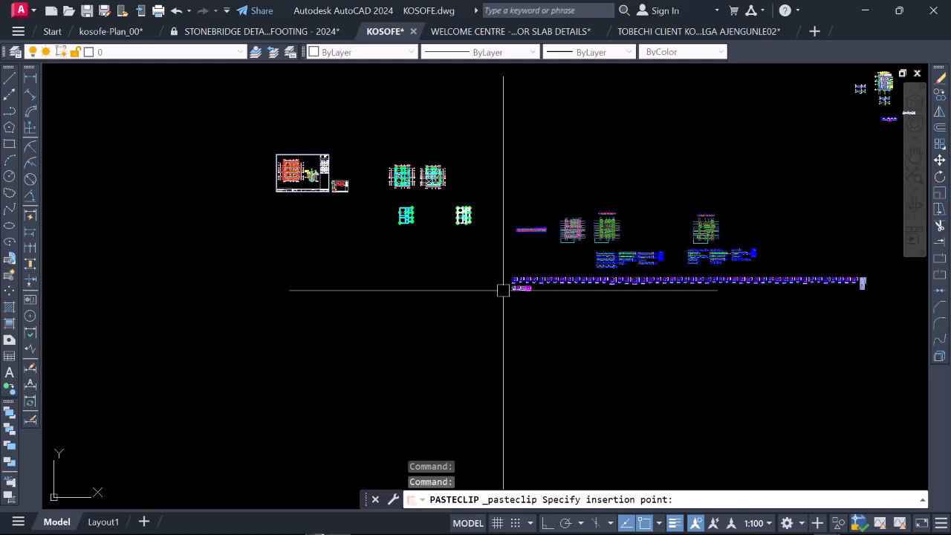
click(503, 290)
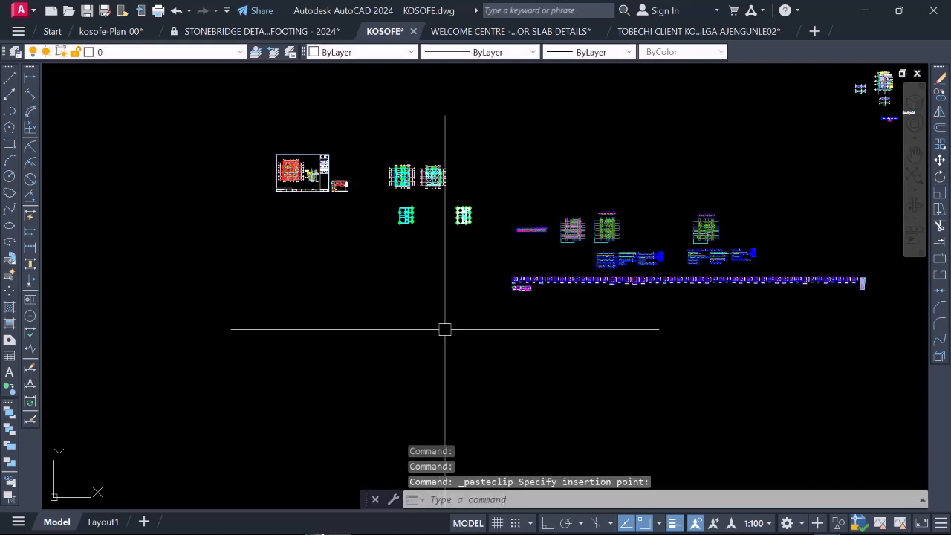
Step: Examine the pasted foundation plan, floor plan and beam reinforcement details in the KOSOFE drawing
scroll(591, 225, up, 5)
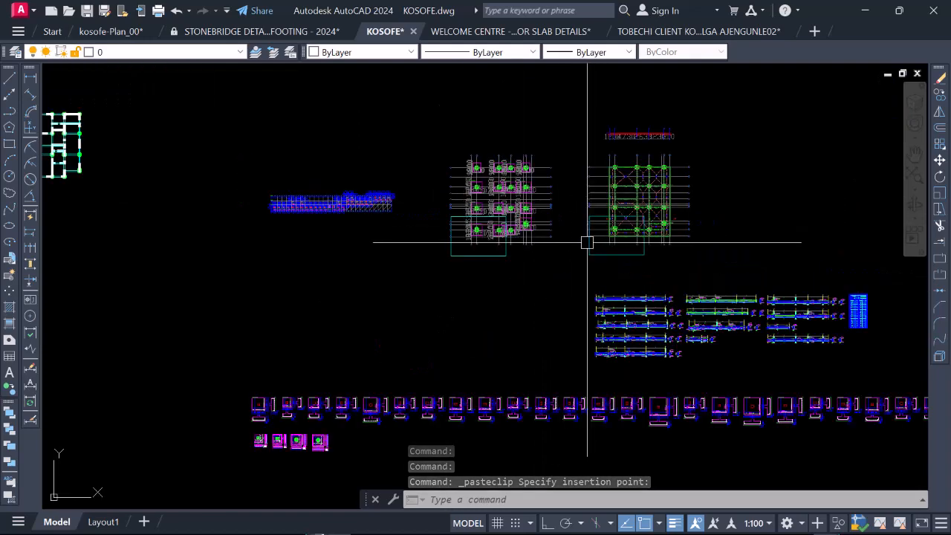
scroll(516, 195, down, 2)
scroll(508, 297, down, 2)
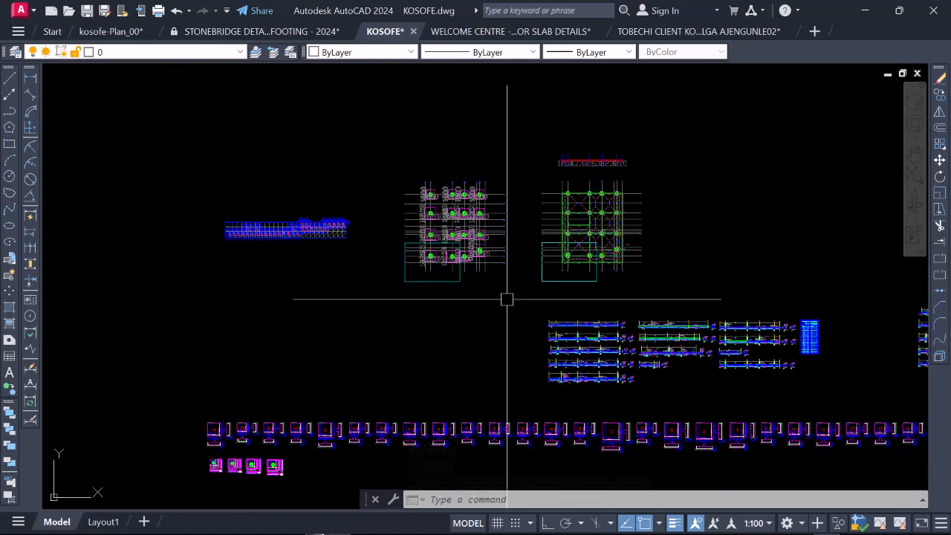
scroll(522, 304, up, 6)
scroll(466, 288, down, 3)
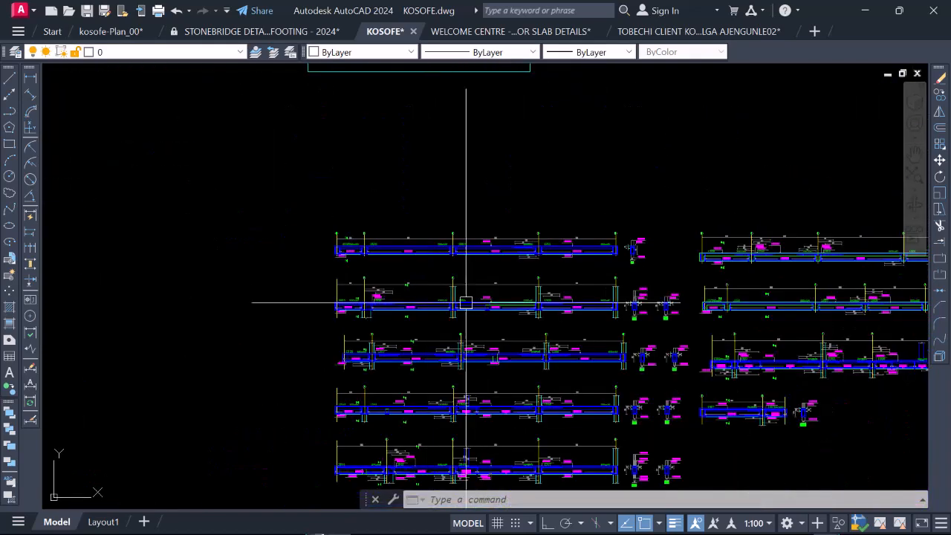
scroll(491, 310, up, 5)
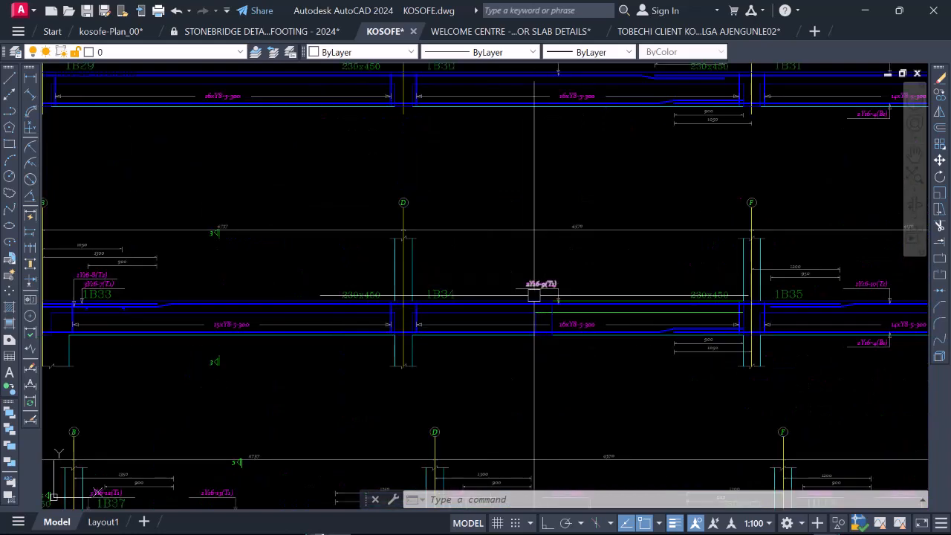
scroll(350, 230, down, 10)
Step: Switch to the kosofe-Plan_00 drawing and examine the original beam reinforcement details for comparison
click(111, 31)
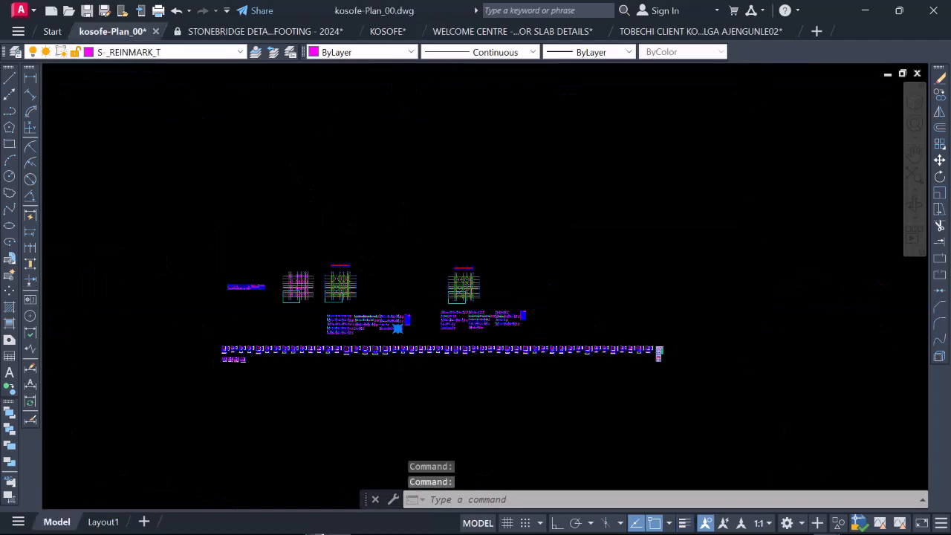
scroll(339, 216, up, 10)
scroll(404, 227, down, 5)
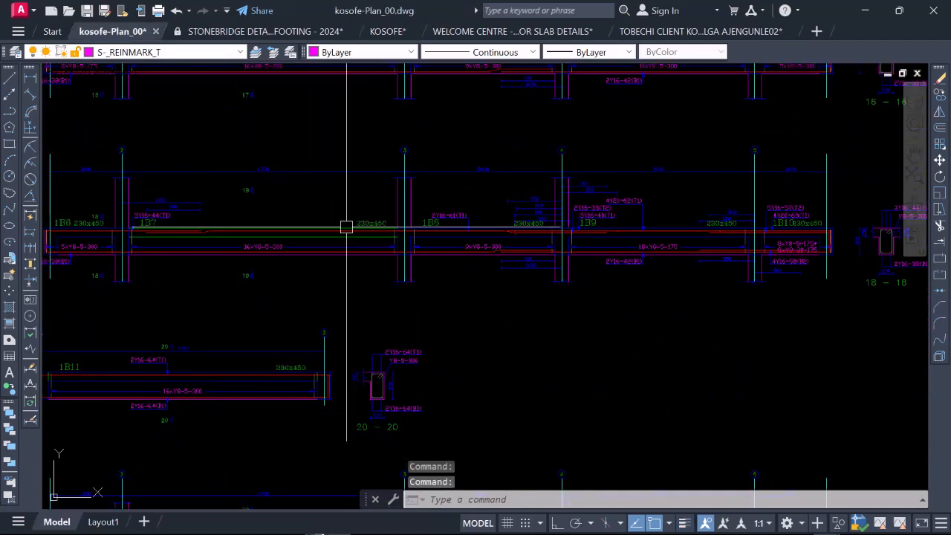
scroll(395, 236, up, 3)
scroll(344, 260, down, 3)
scroll(363, 236, up, 3)
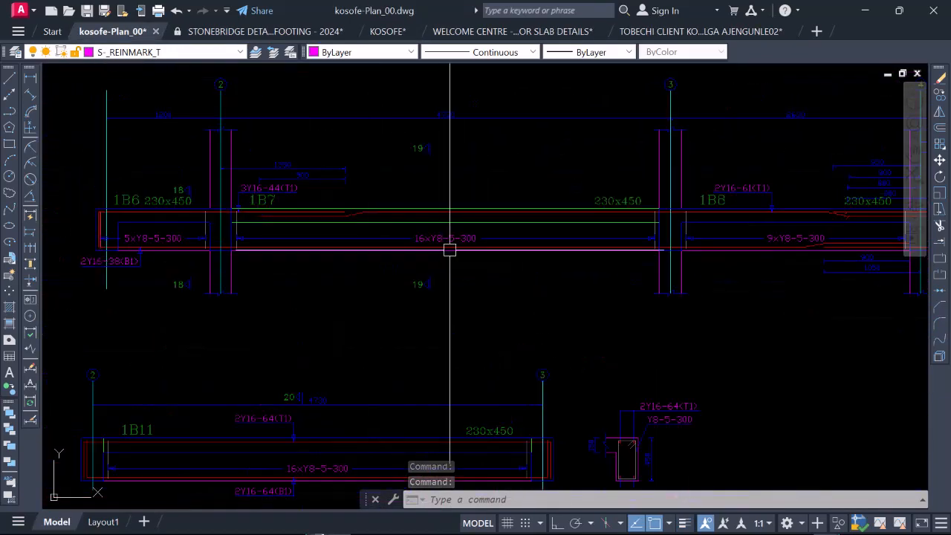
scroll(404, 278, down, 5)
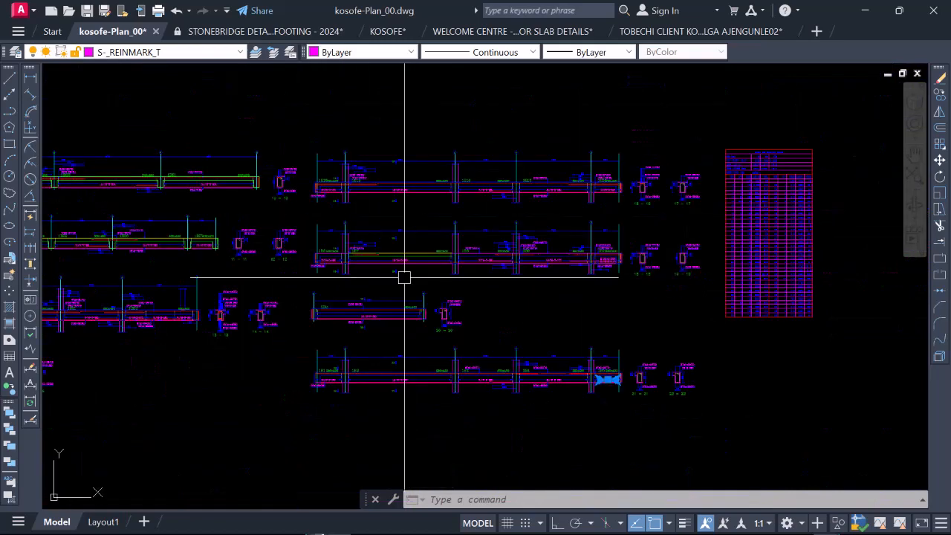
Step: Return to the KOSOFE drawing and examine the pasted beam details and the footing dimensions on the foundation plan
scroll(522, 262, up, 5)
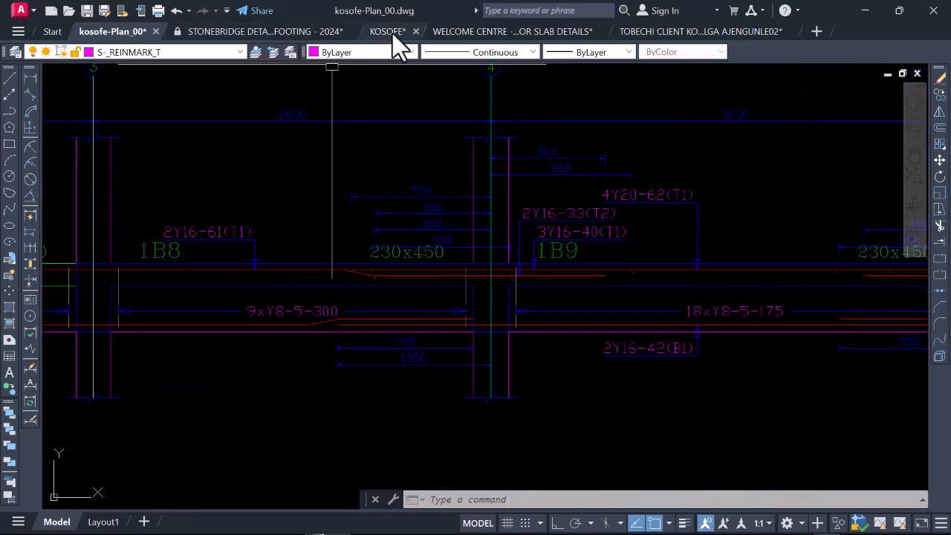
click(383, 33)
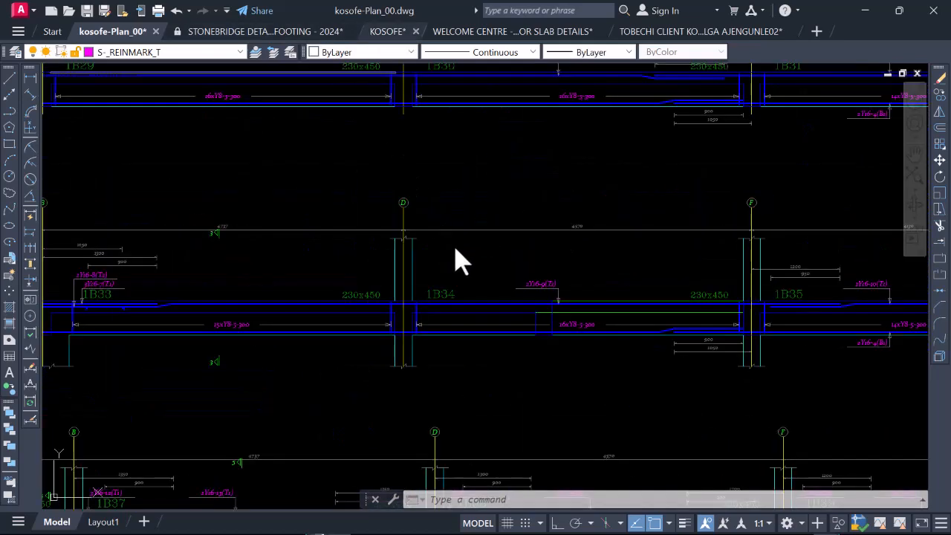
scroll(456, 253, down, 2)
click(460, 258)
click(455, 254)
scroll(460, 261, down, 6)
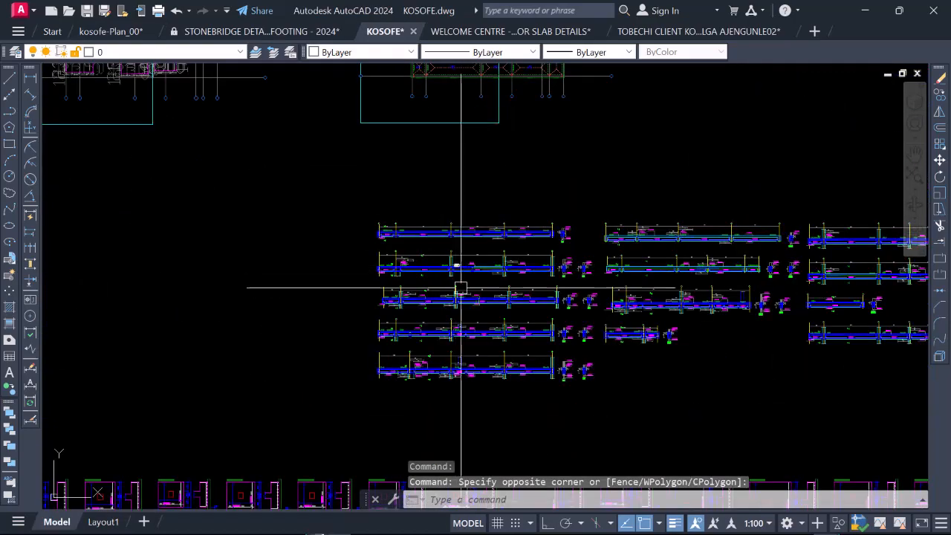
scroll(572, 289, down, 2)
scroll(384, 208, up, 6)
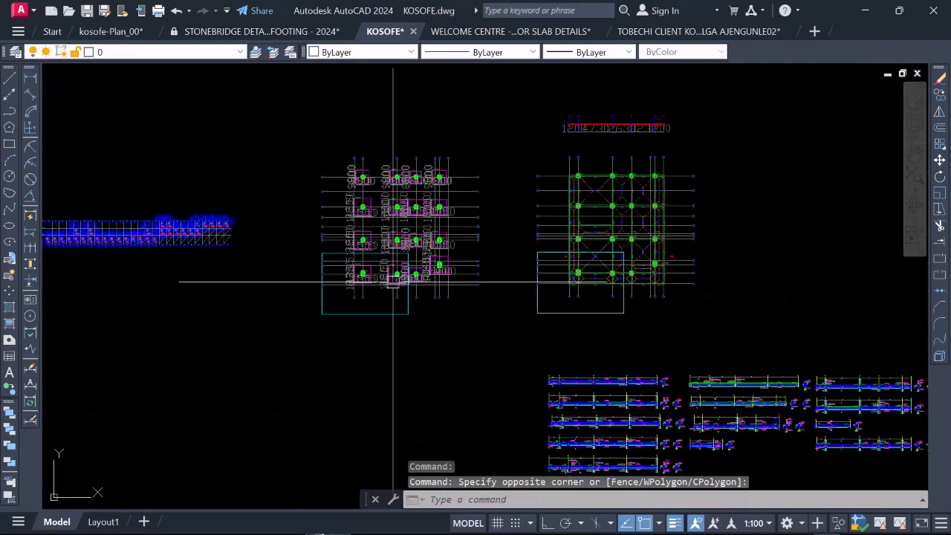
scroll(388, 194, down, 5)
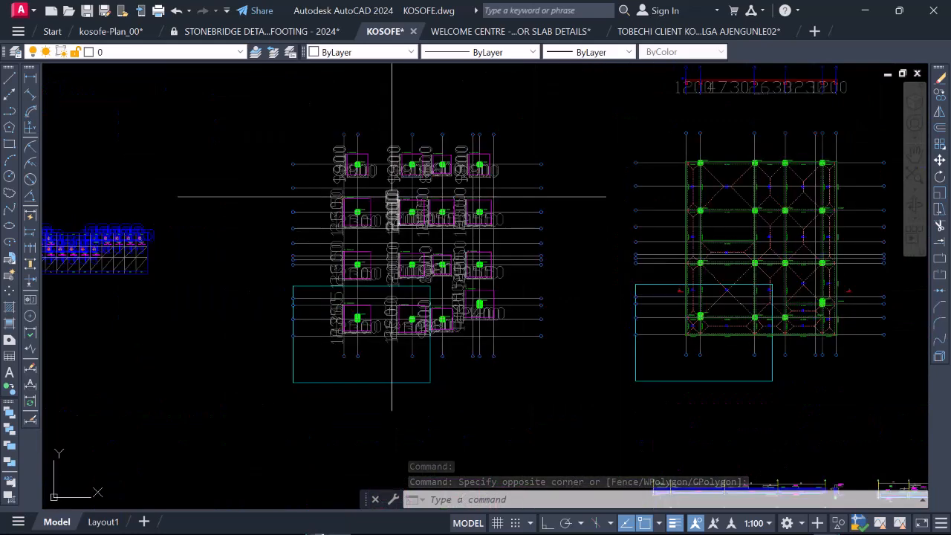
scroll(383, 188, up, 5)
click(383, 188)
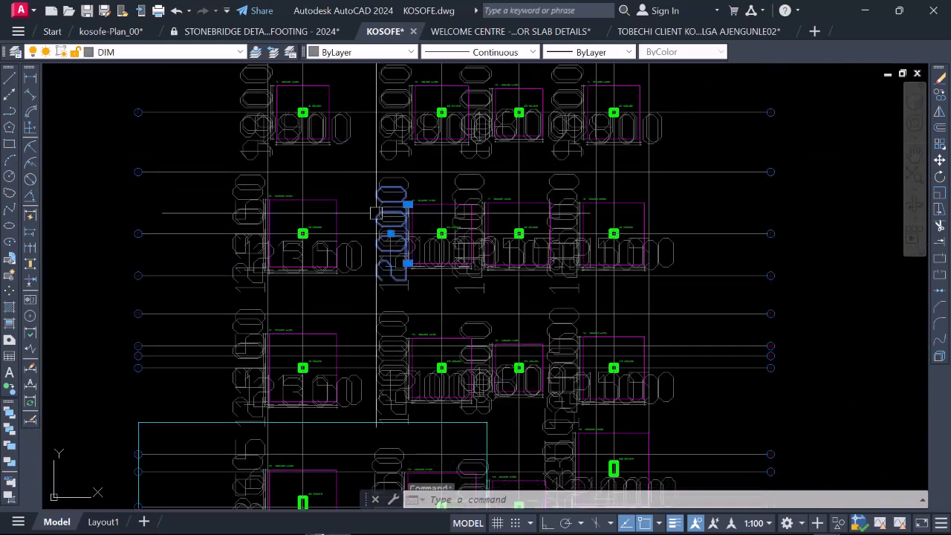
scroll(368, 223, down, 1)
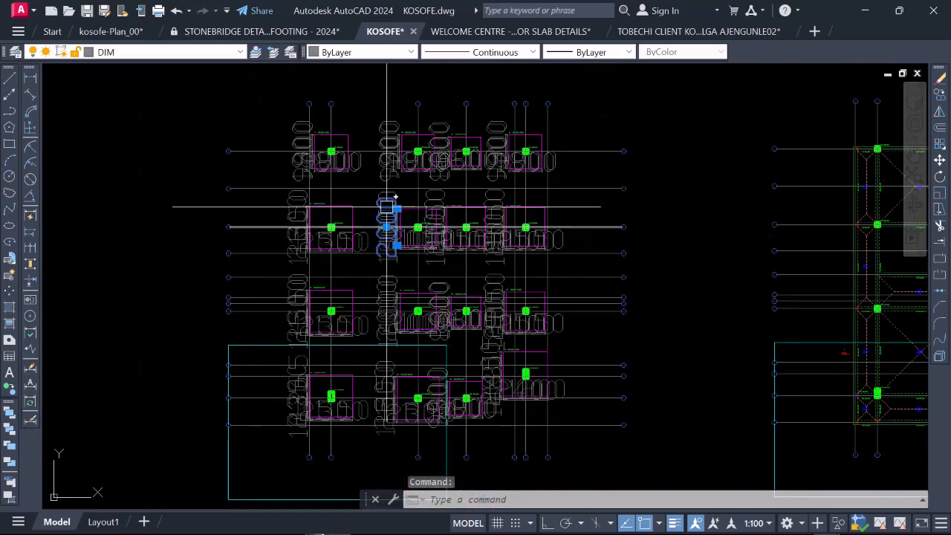
key(Escape)
Step: Window-select the footings on the pasted foundation plan and use Quick Select to keep only objects on the Footing layer
scroll(348, 141, up, 4)
click(341, 130)
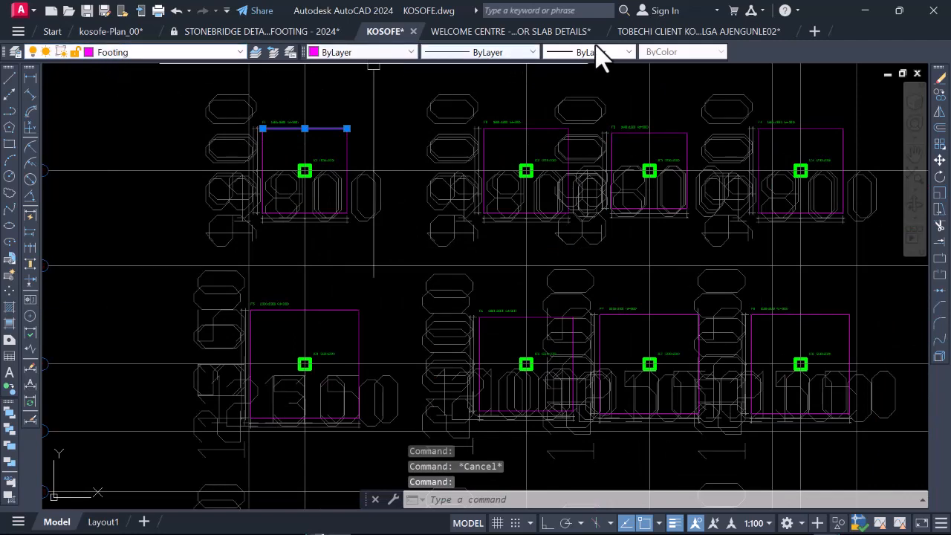
scroll(342, 154, down, 4)
click(254, 111)
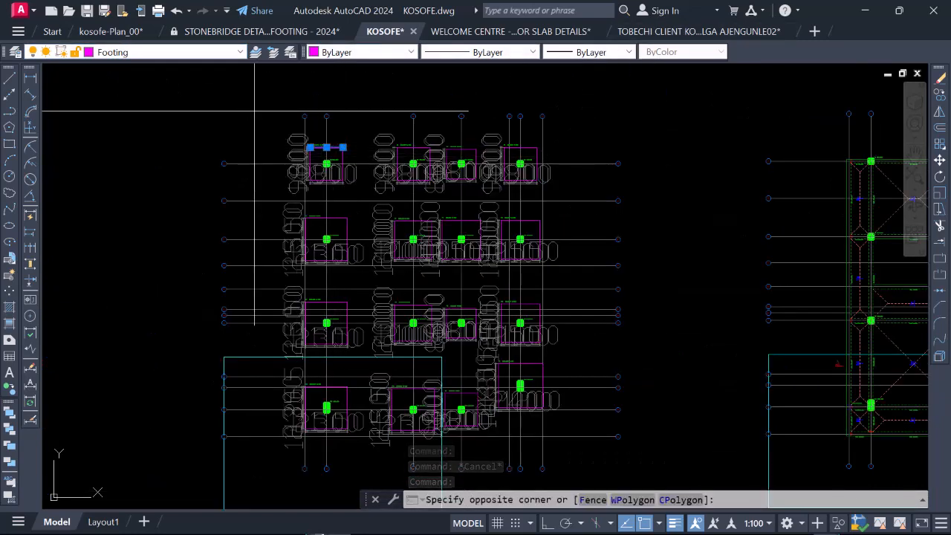
click(565, 425)
right_click(335, 188)
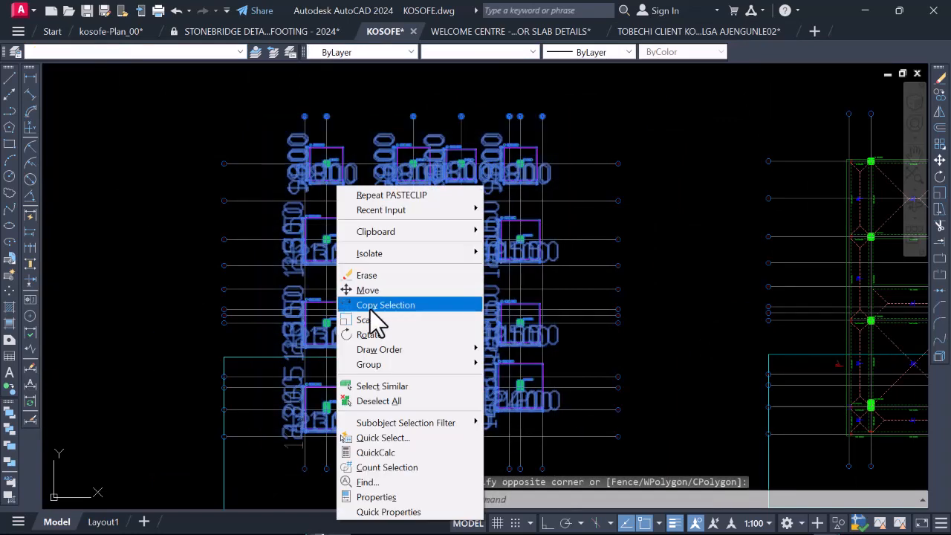
click(380, 437)
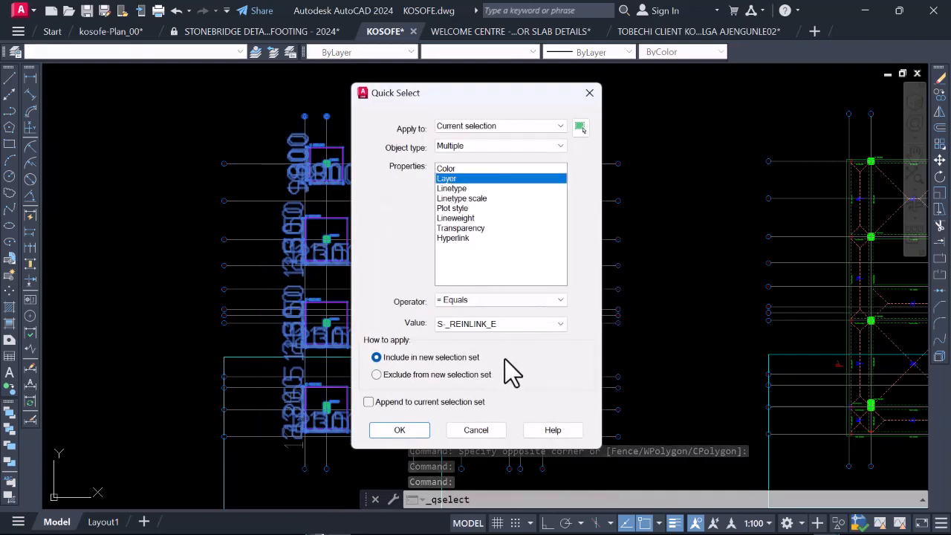
click(541, 326)
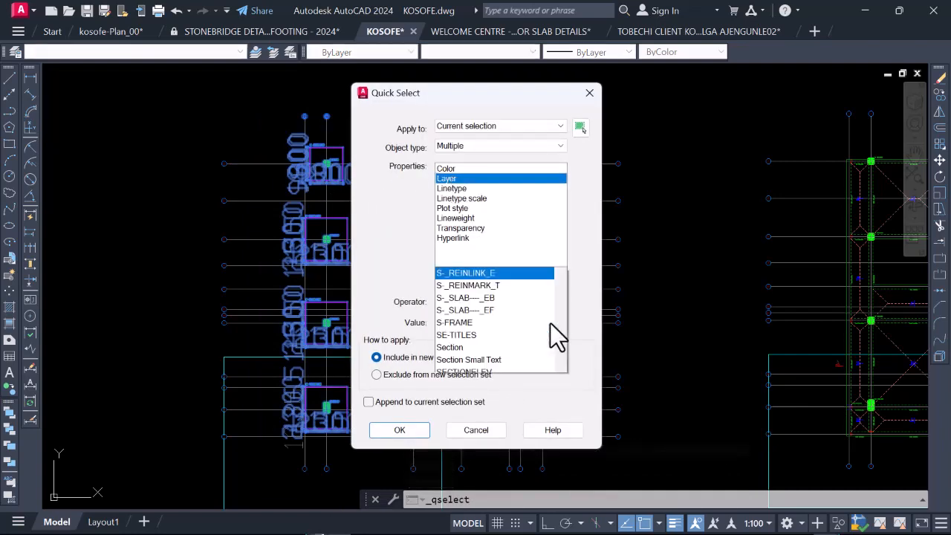
scroll(475, 236, up, 10)
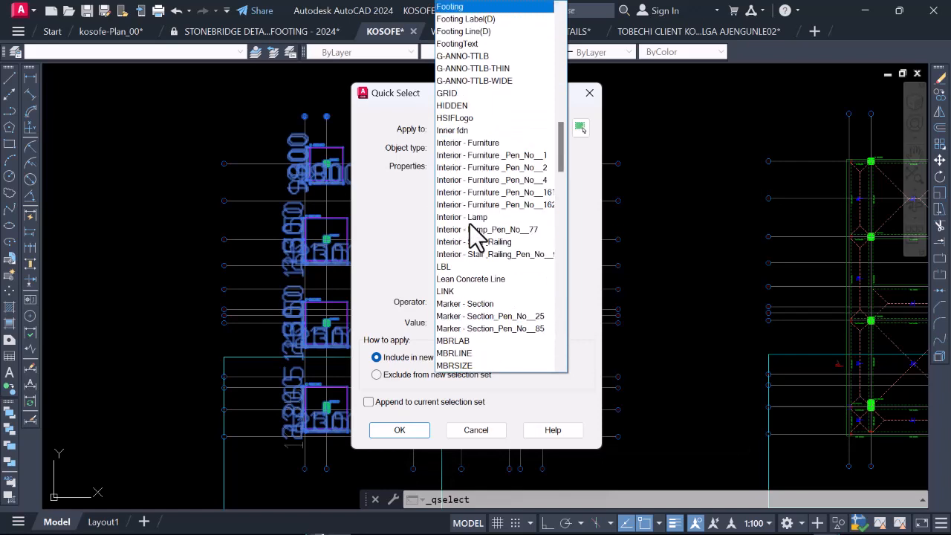
click(461, 6)
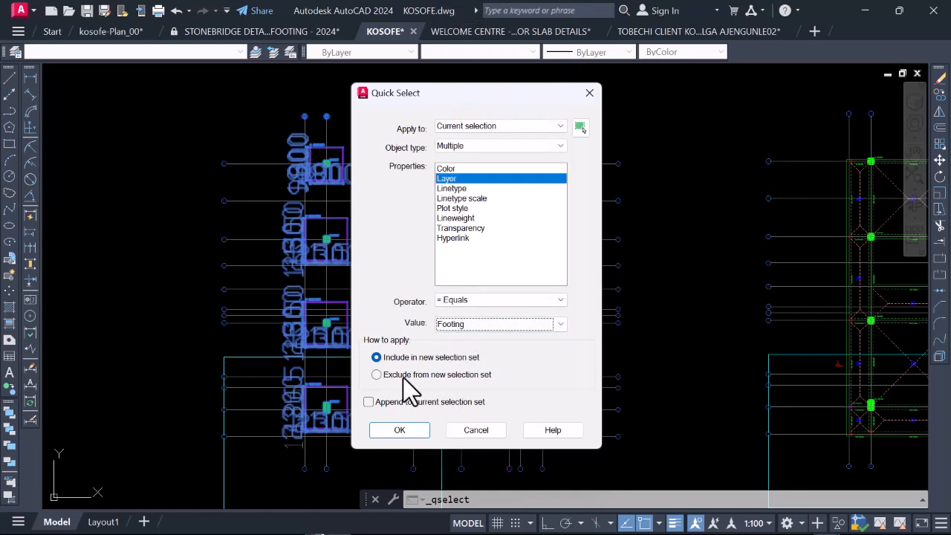
click(400, 431)
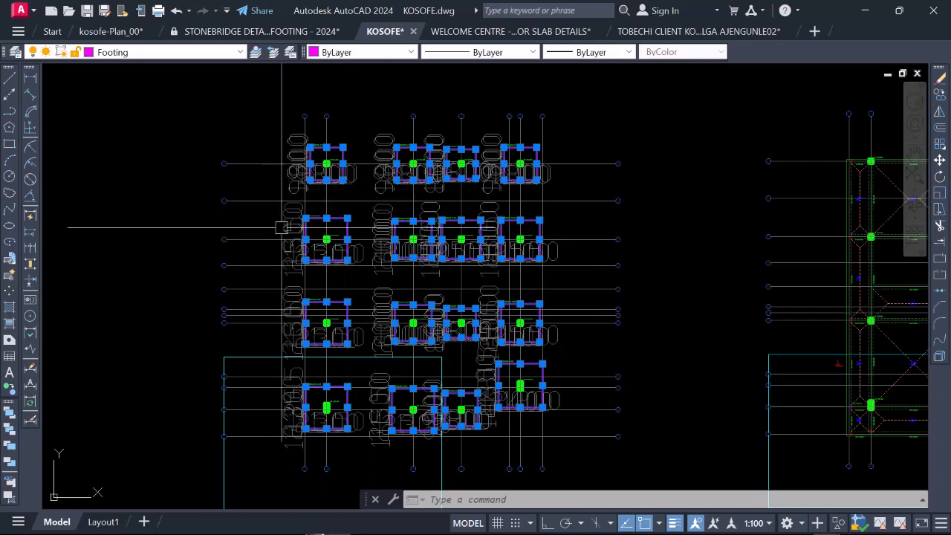
Step: Reselect the entire foundation plan including its grid lines and filter the selection by the Footing layer again with Quick Select
scroll(365, 223, down, 3)
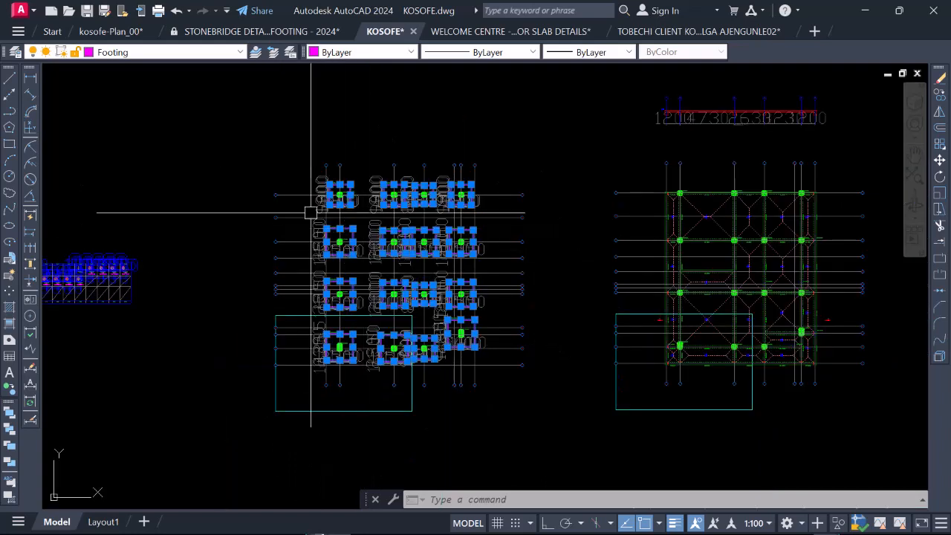
click(249, 147)
click(552, 419)
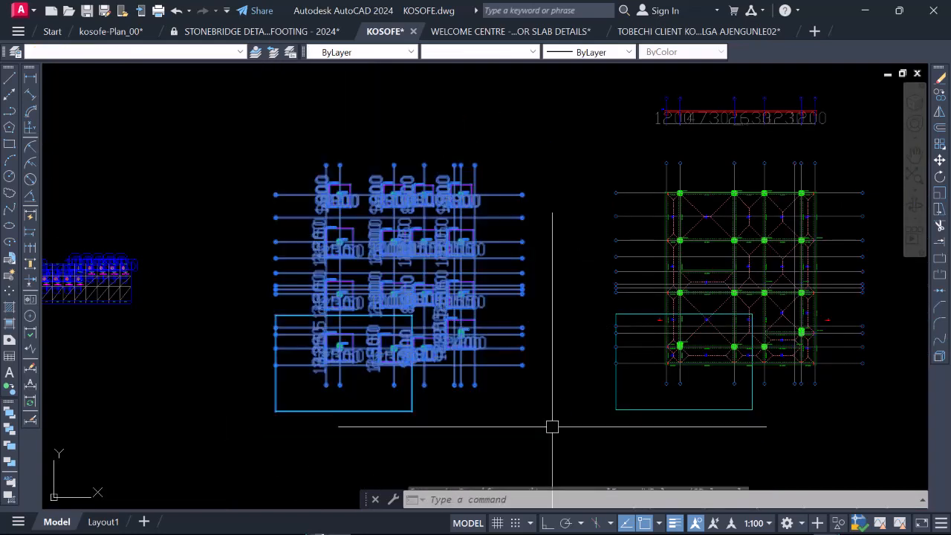
right_click(357, 200)
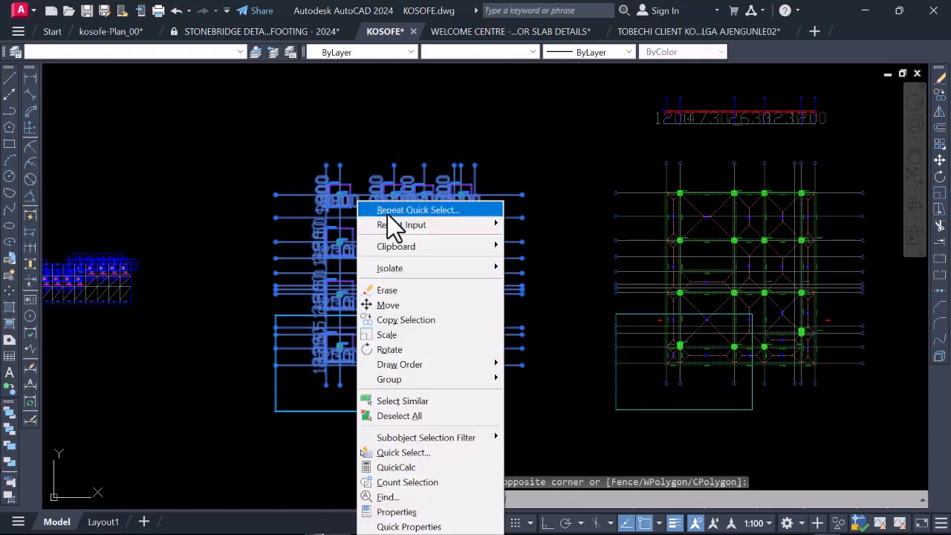
key(Escape)
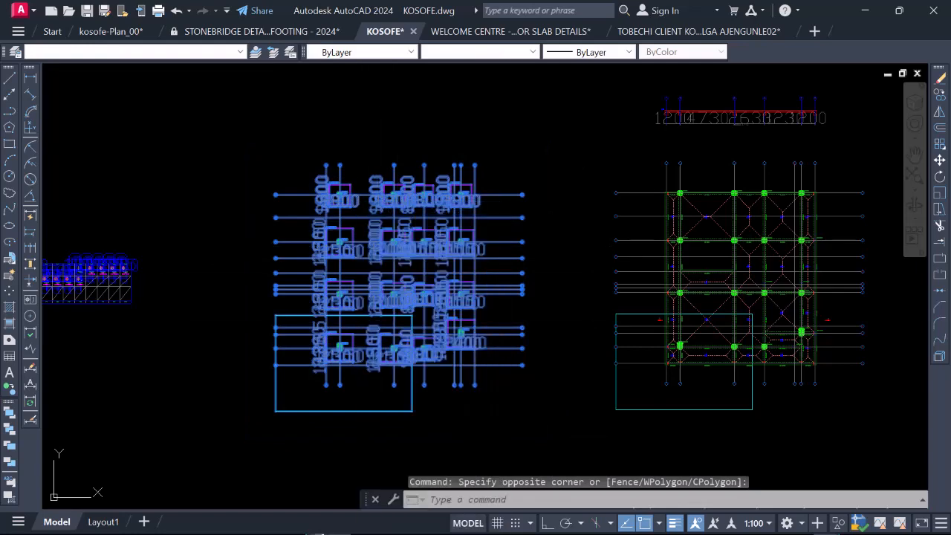
click(448, 179)
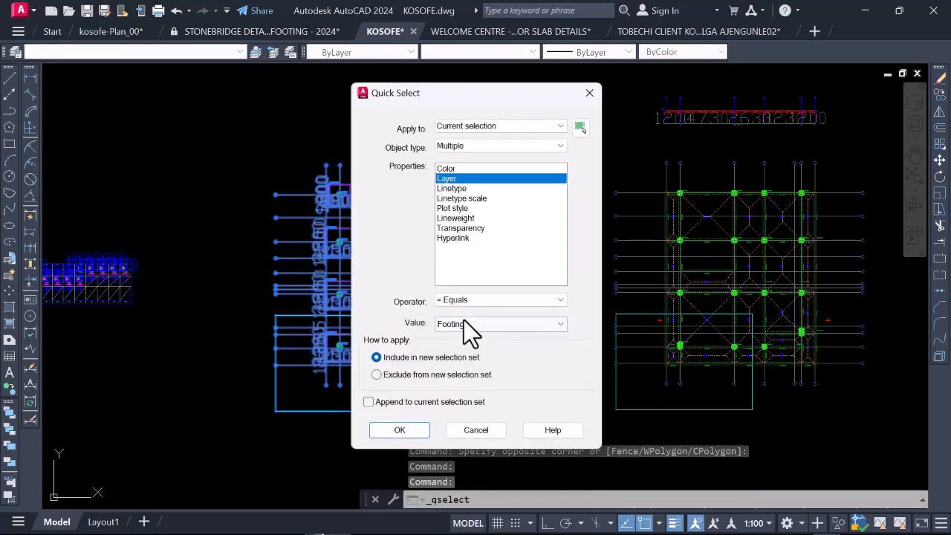
click(401, 431)
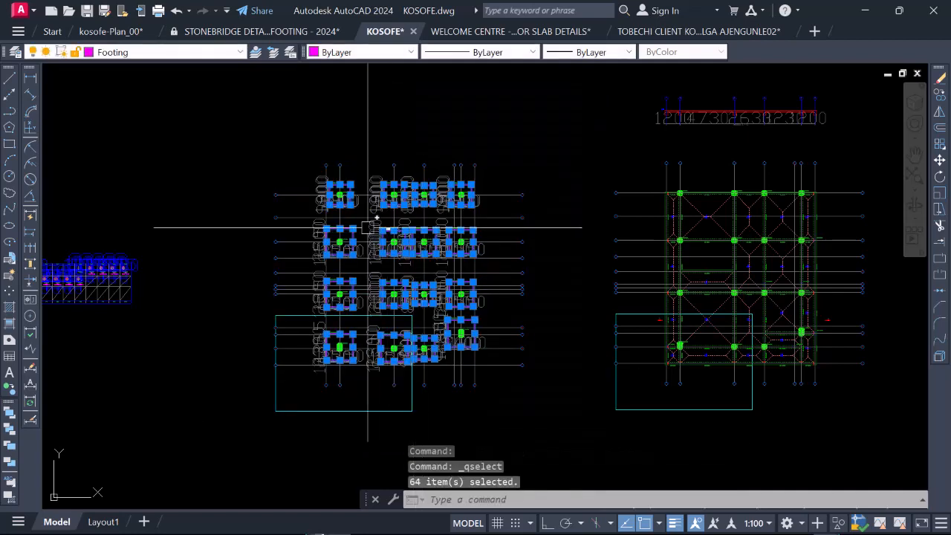
Step: Copy the selected footings from the upper-left corner of column 1C1 to the matching corner of the beam layout's upper-left column
scroll(329, 199, up, 3)
scroll(336, 179, up, 3)
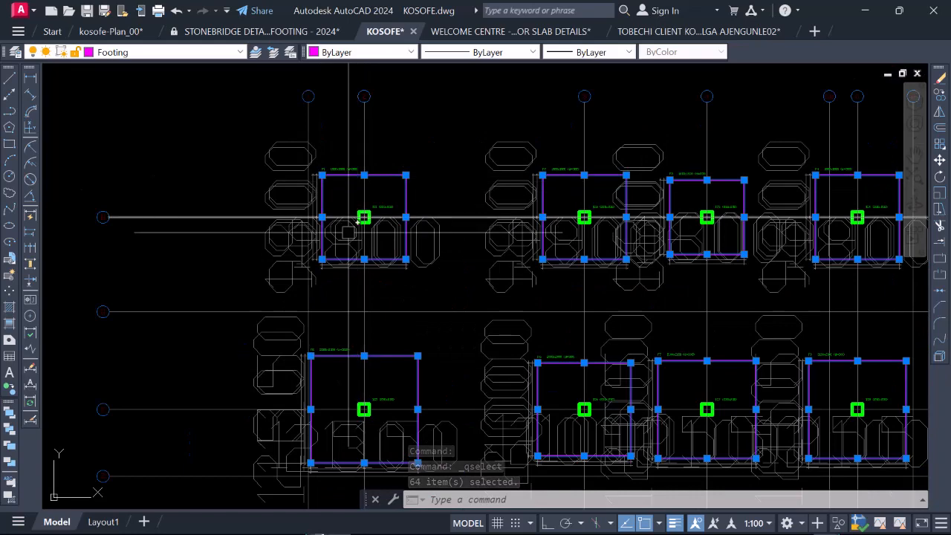
right_click(338, 202)
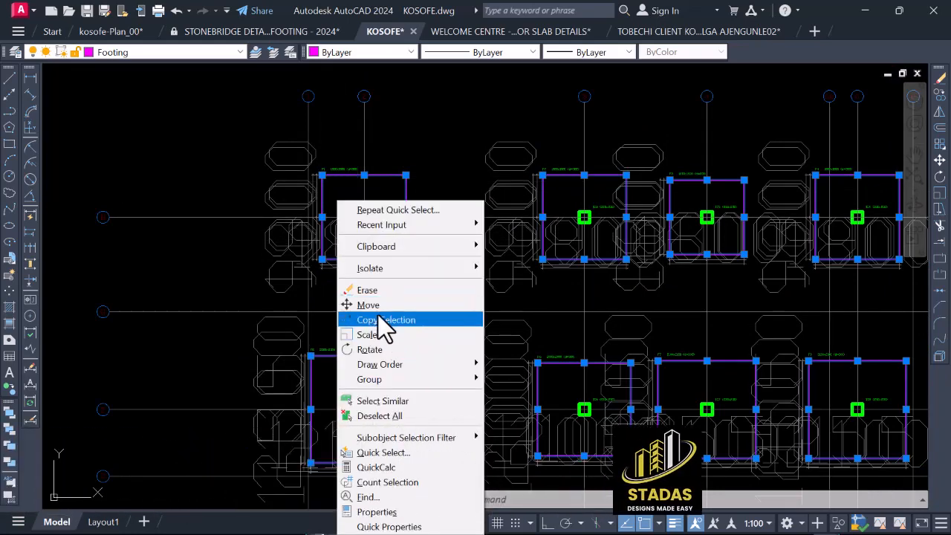
click(382, 320)
scroll(327, 215, up, 4)
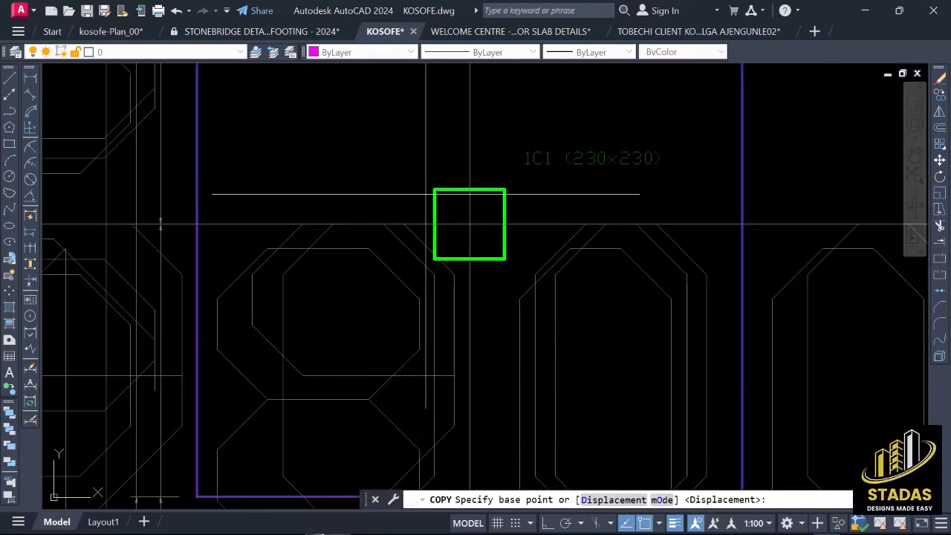
scroll(429, 192, down, 10)
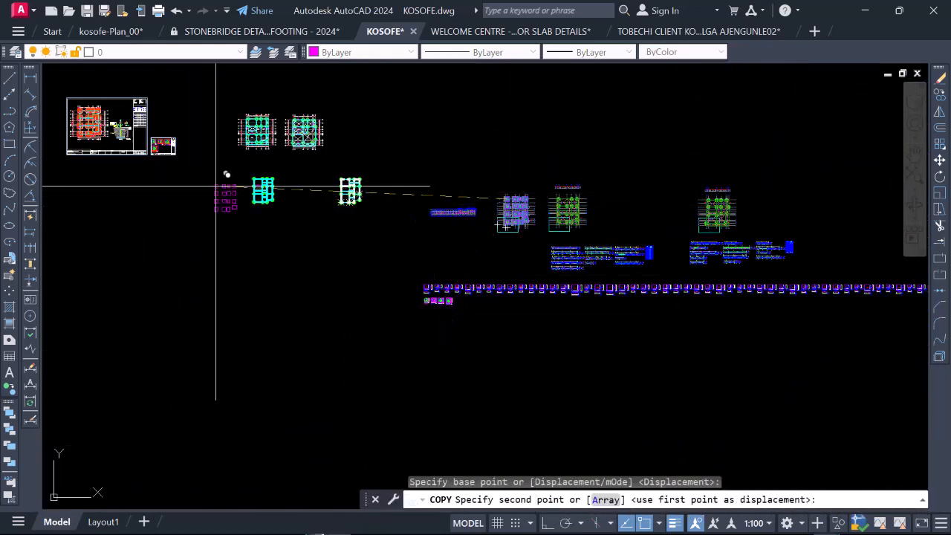
scroll(249, 177, up, 5)
scroll(298, 226, up, 9)
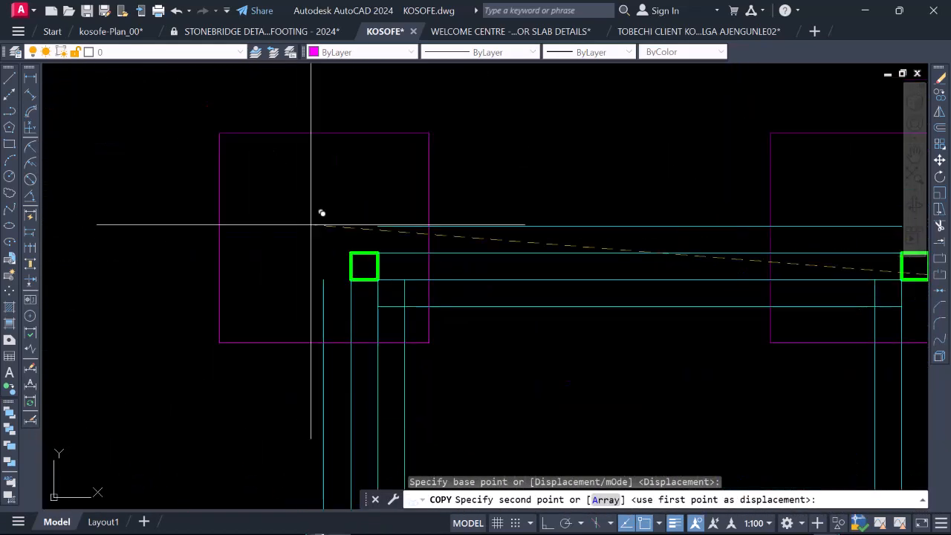
click(351, 253)
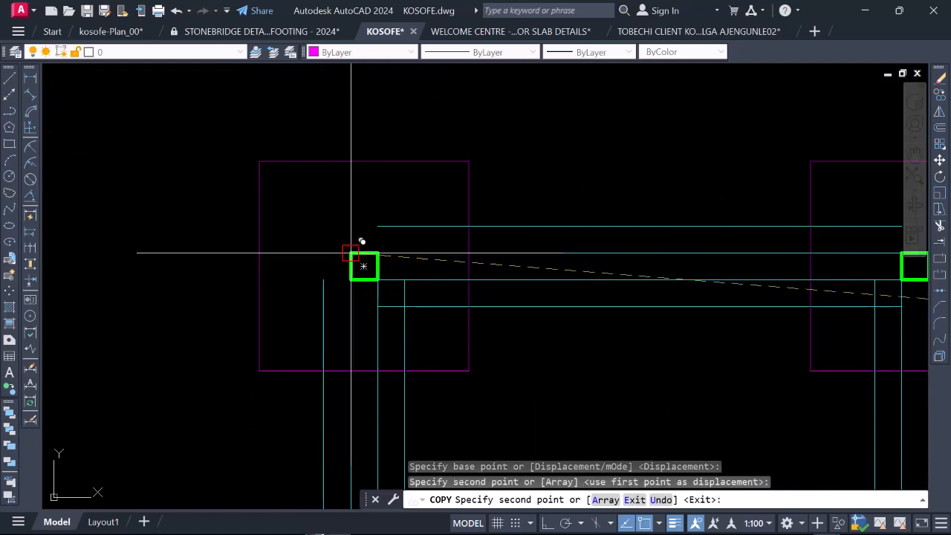
scroll(350, 255, down, 10)
key(Escape)
Step: Examine the copied footings on the beam layout and compare the two dimensioned floor plans with the pasted foundation plan
scroll(357, 206, up, 2)
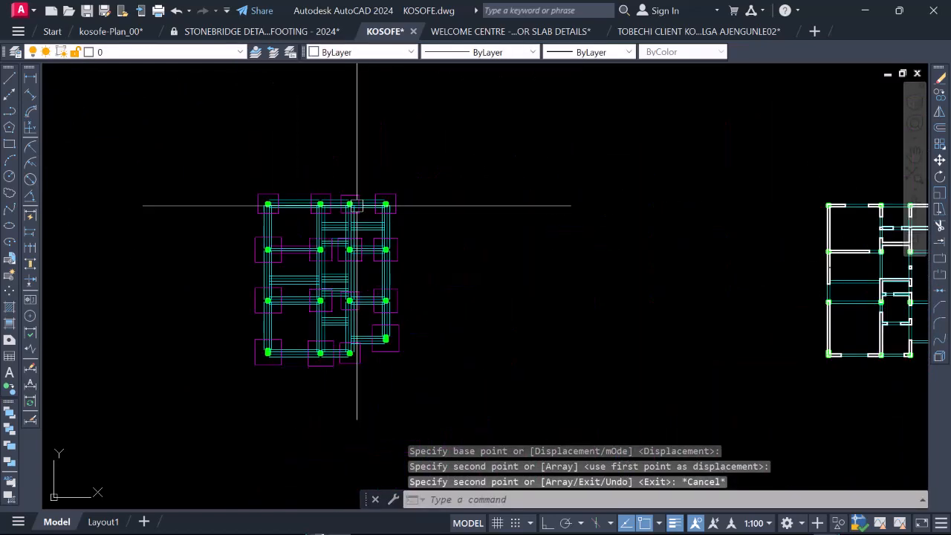
scroll(329, 305, down, 5)
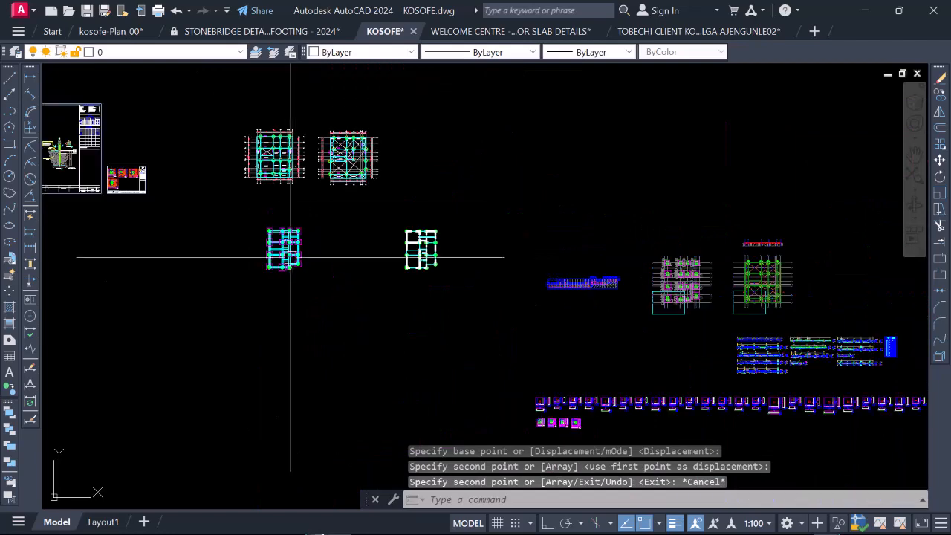
scroll(264, 137, up, 7)
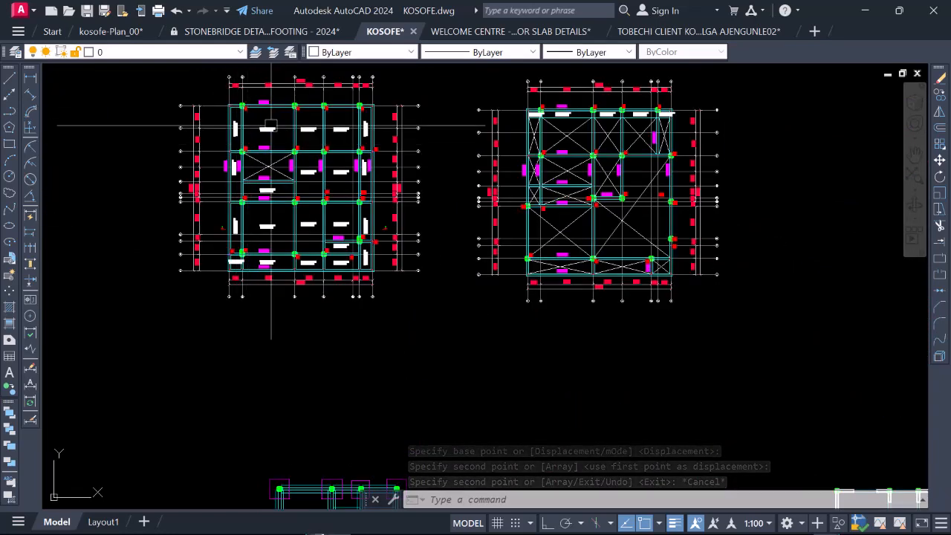
scroll(276, 127, up, 3)
scroll(300, 203, down, 2)
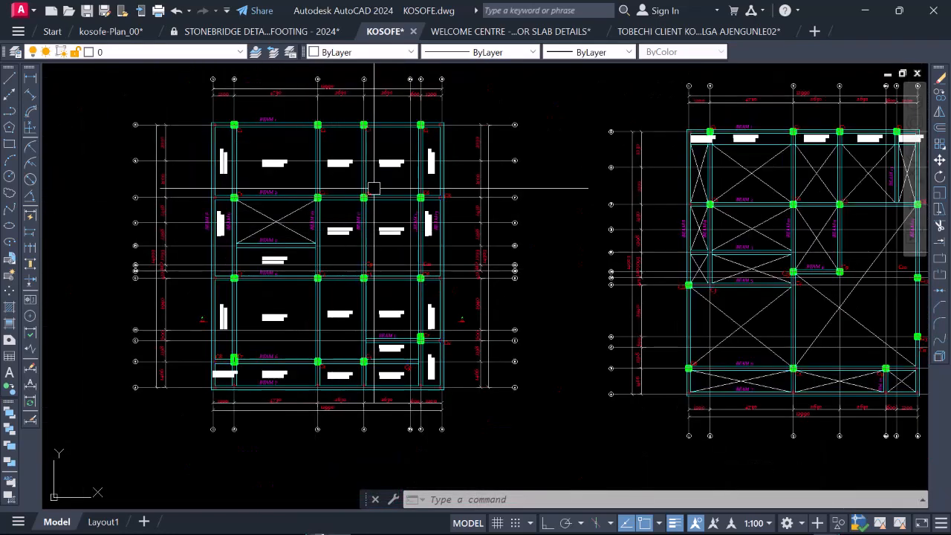
scroll(256, 239, down, 2)
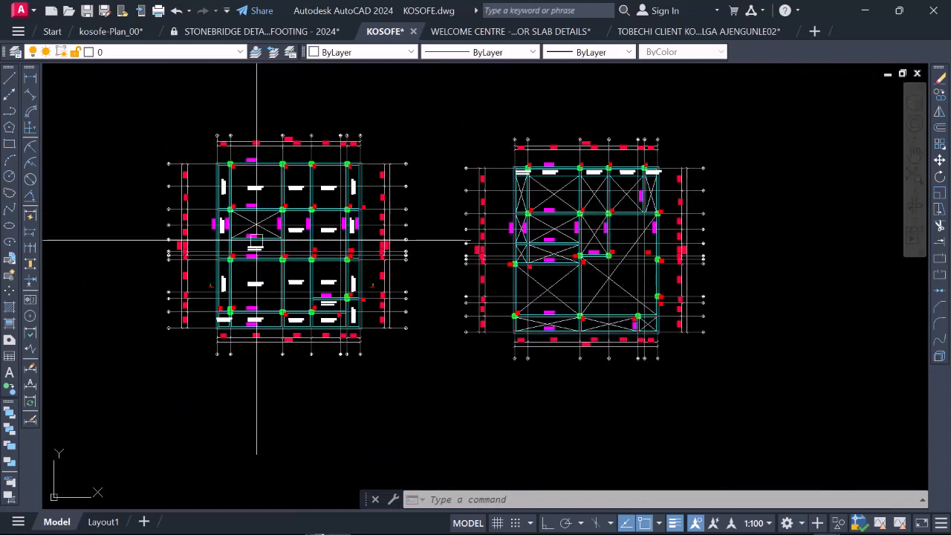
scroll(289, 204, up, 2)
scroll(190, 260, down, 5)
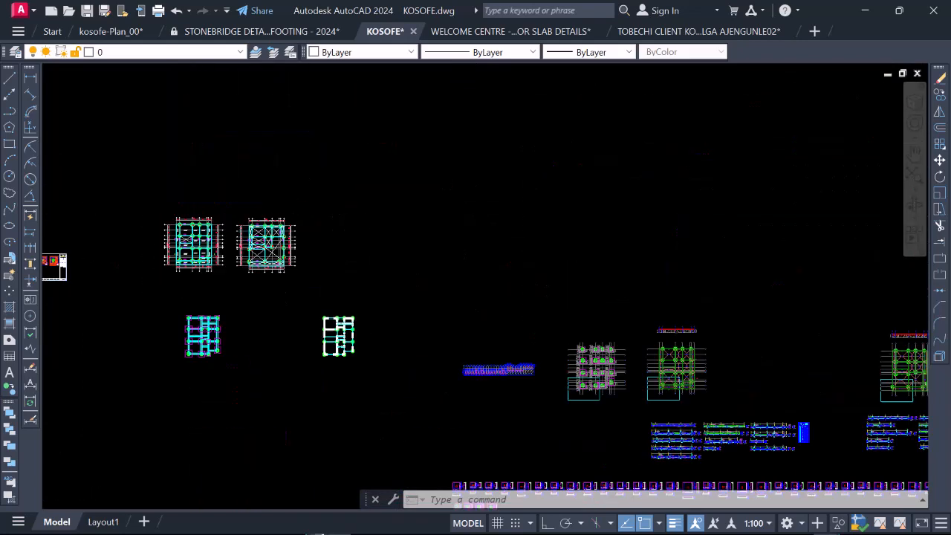
scroll(435, 329, up, 6)
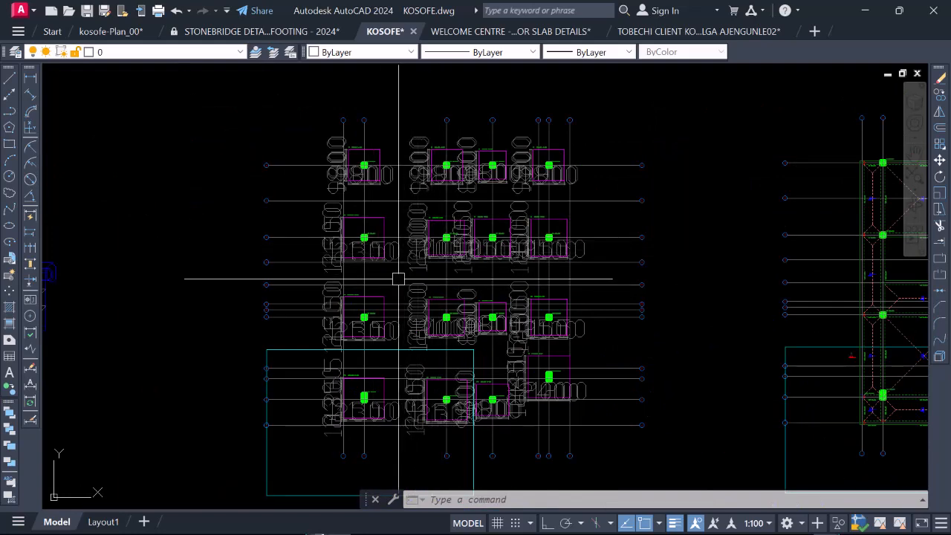
scroll(401, 278, down, 2)
scroll(353, 220, down, 5)
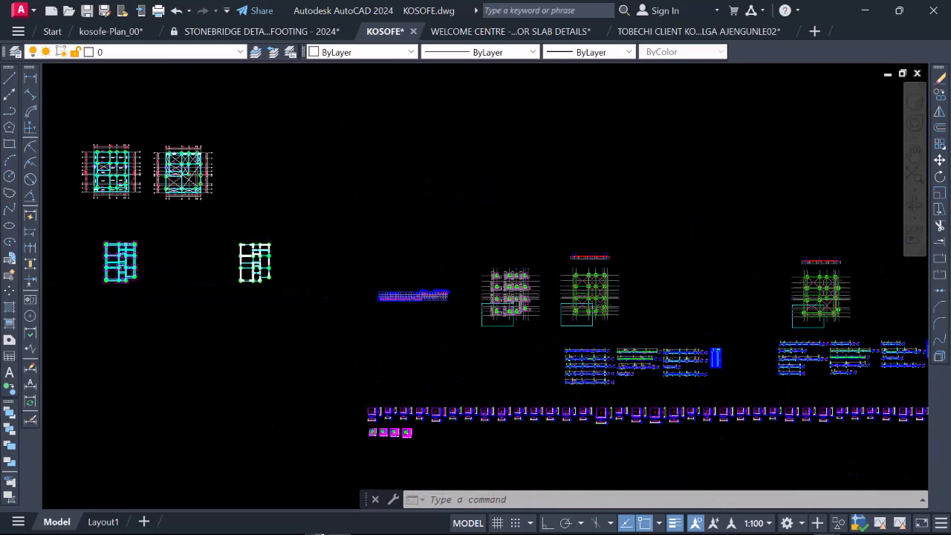
Step: Select the whole beam and column layout with its footings and filter the selection by the Footing layer with Quick Select
scroll(223, 274, up, 7)
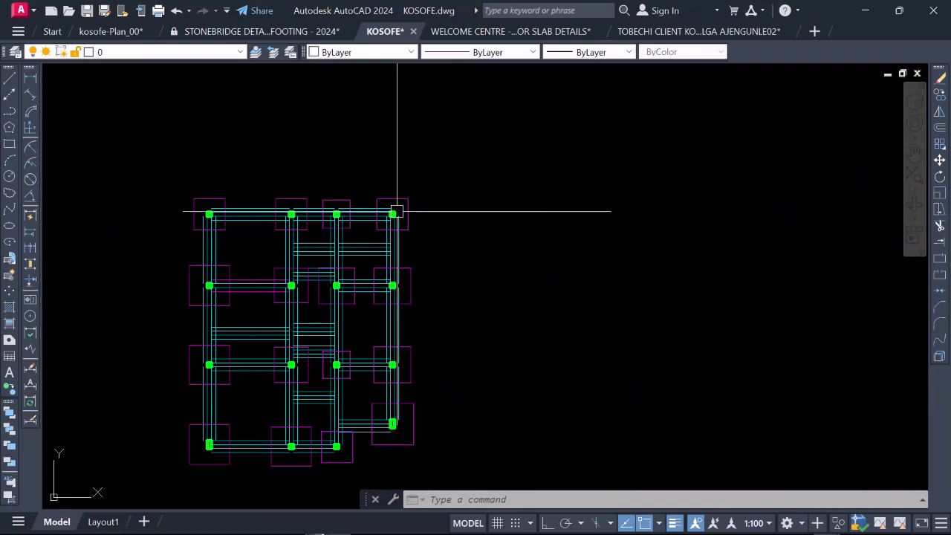
scroll(350, 267, down, 2)
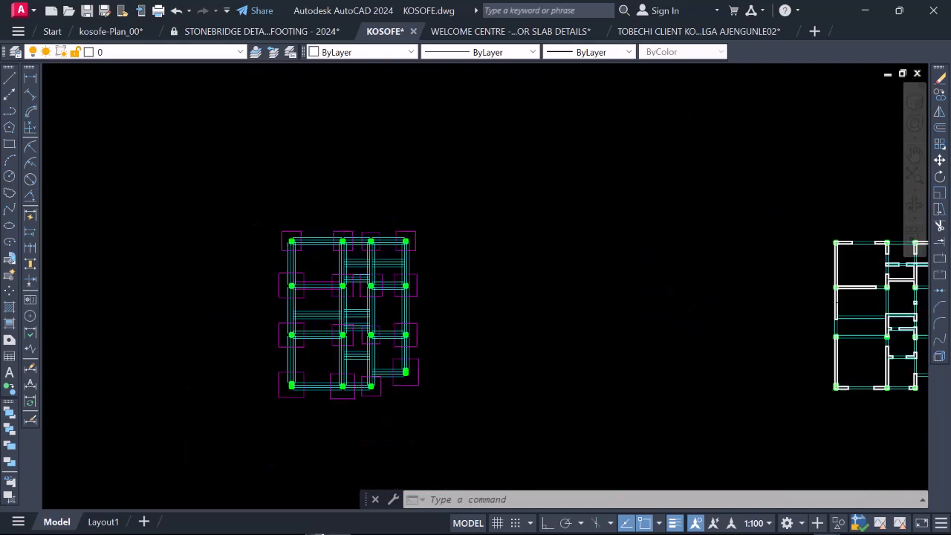
scroll(307, 261, up, 2)
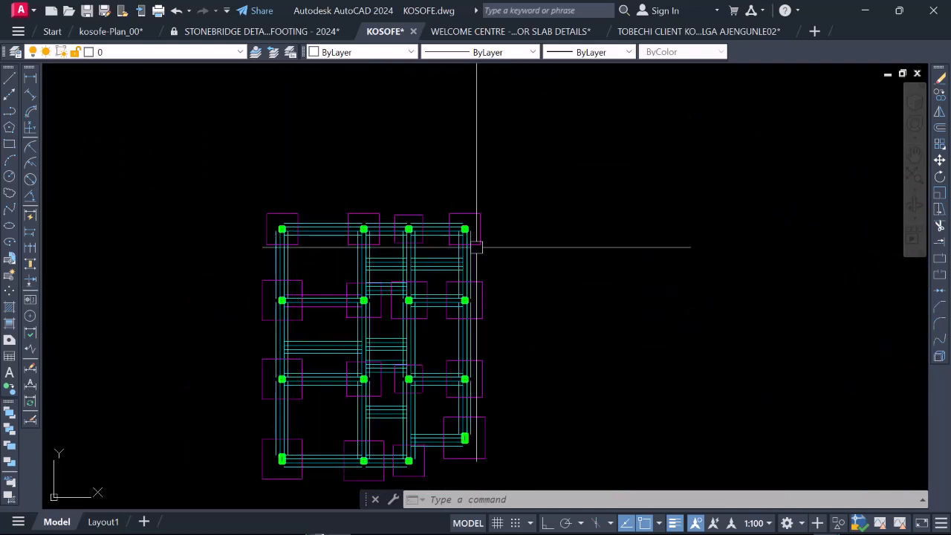
scroll(411, 252, down, 2)
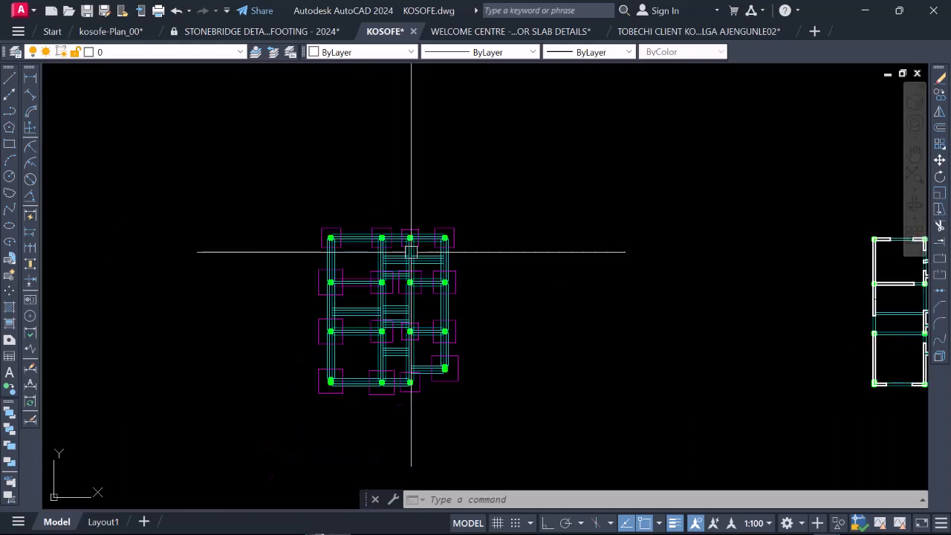
scroll(371, 292, up, 4)
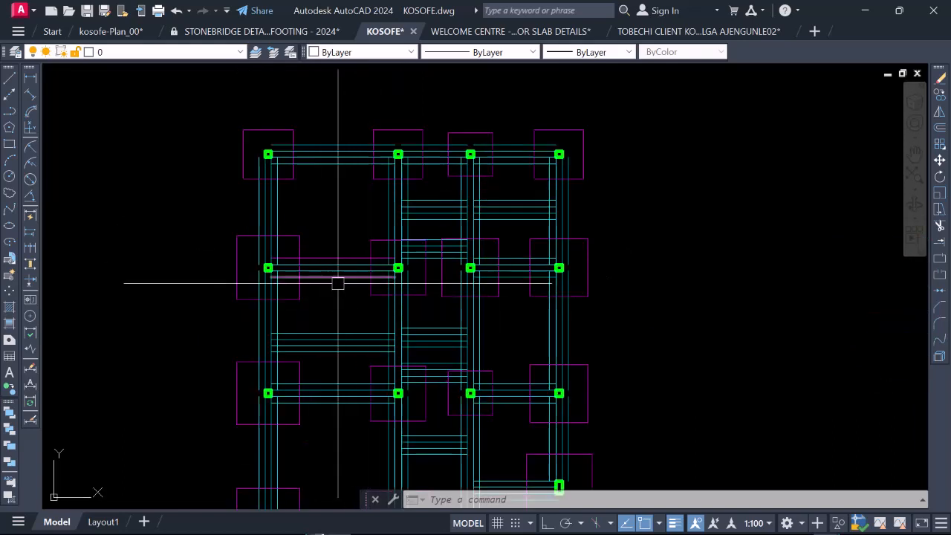
click(298, 236)
scroll(301, 237, down, 2)
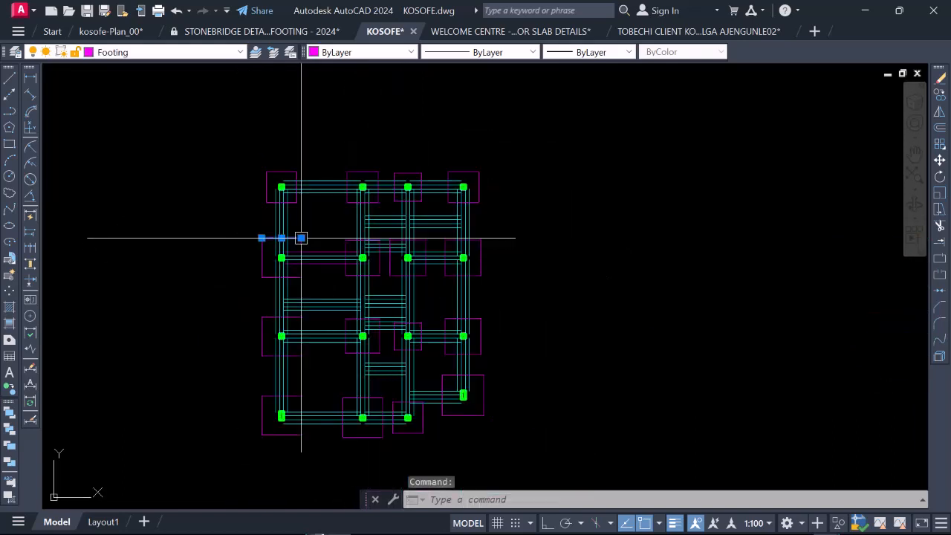
click(220, 150)
click(573, 444)
right_click(351, 201)
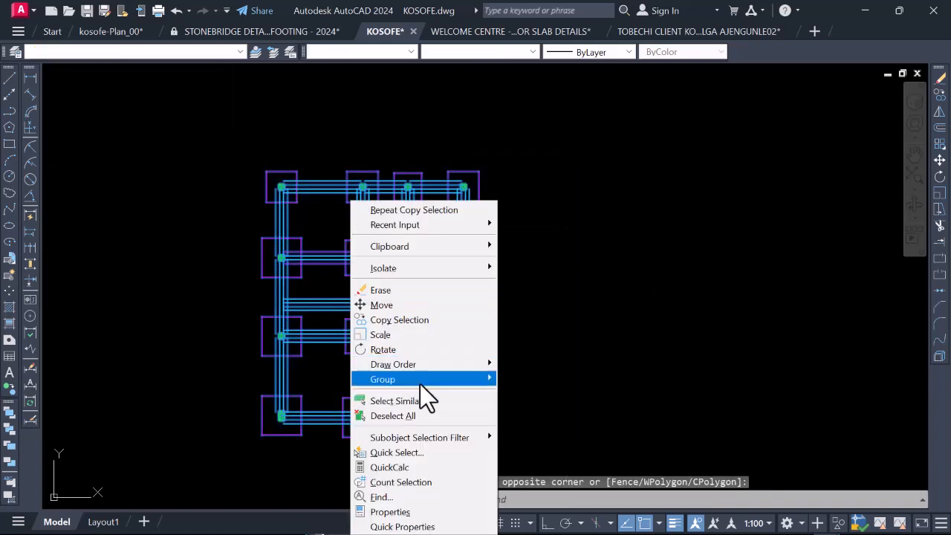
click(418, 457)
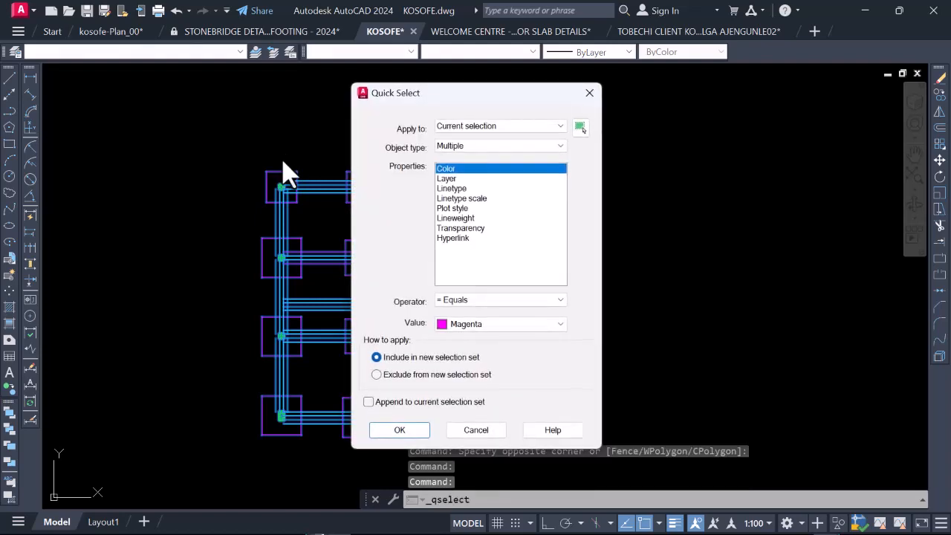
click(454, 179)
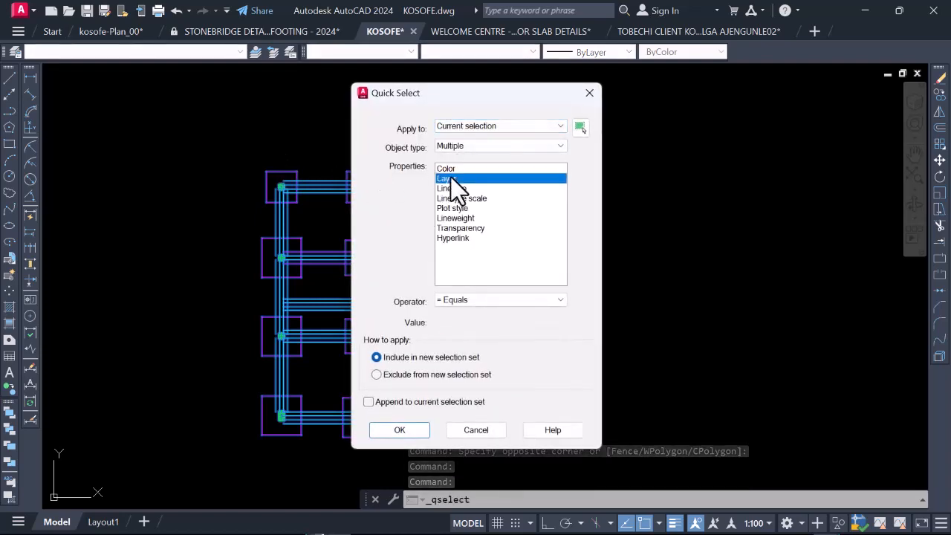
click(395, 431)
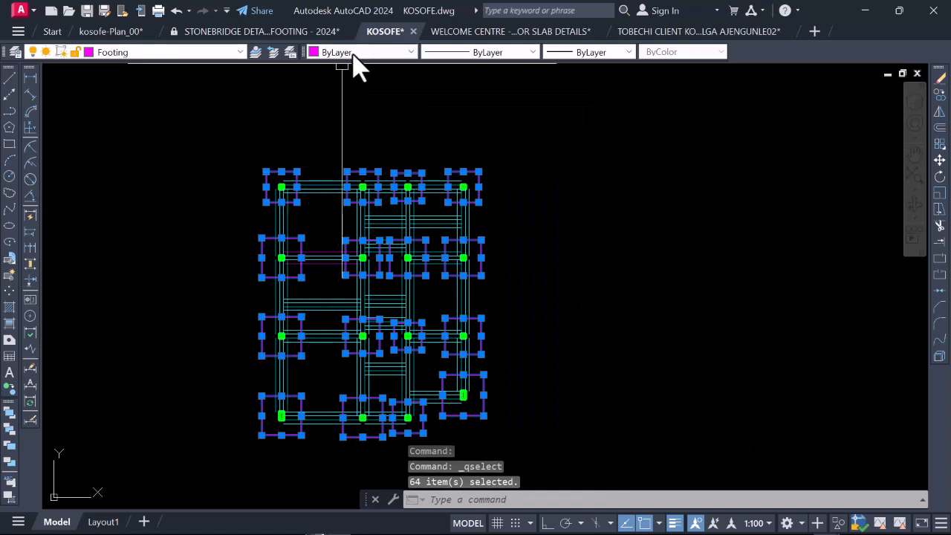
Step: Change the colour of the selected footings to red
click(355, 52)
scroll(371, 179, down, 4)
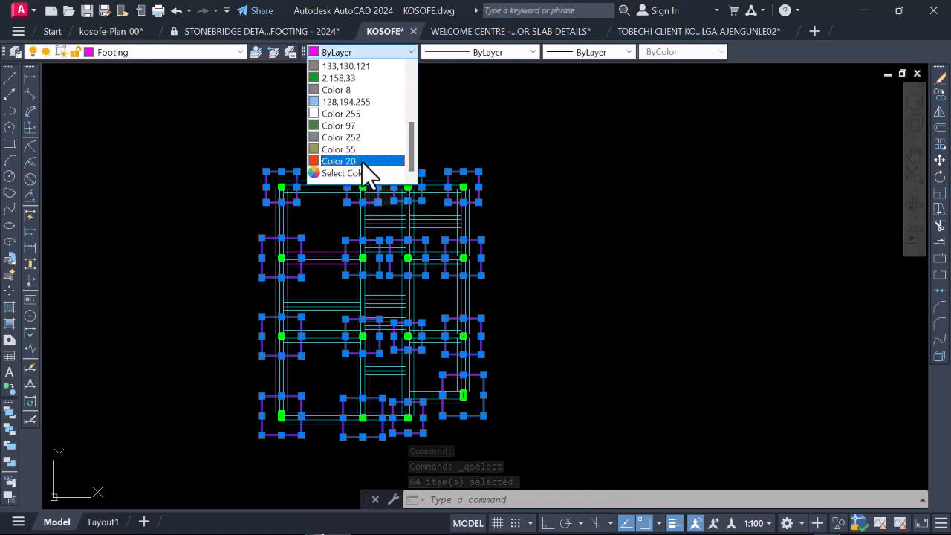
click(364, 175)
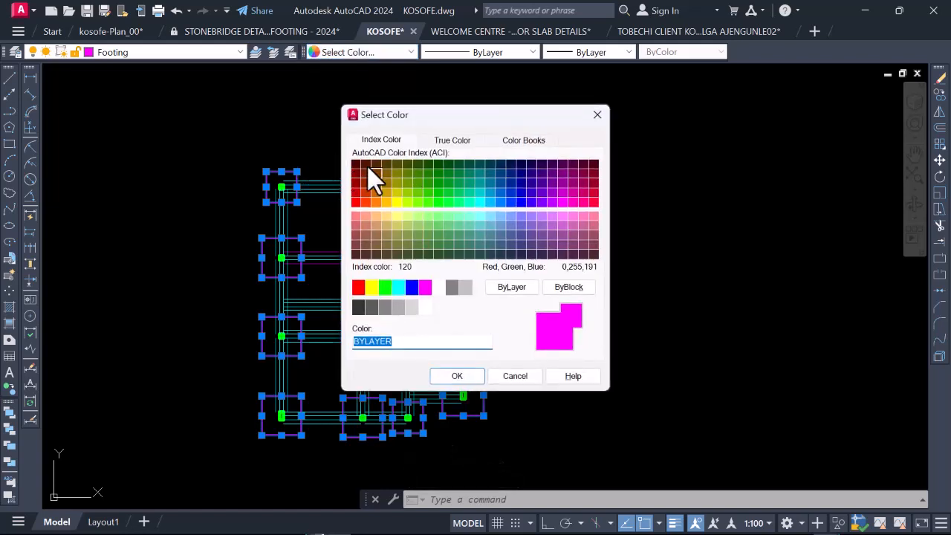
click(366, 173)
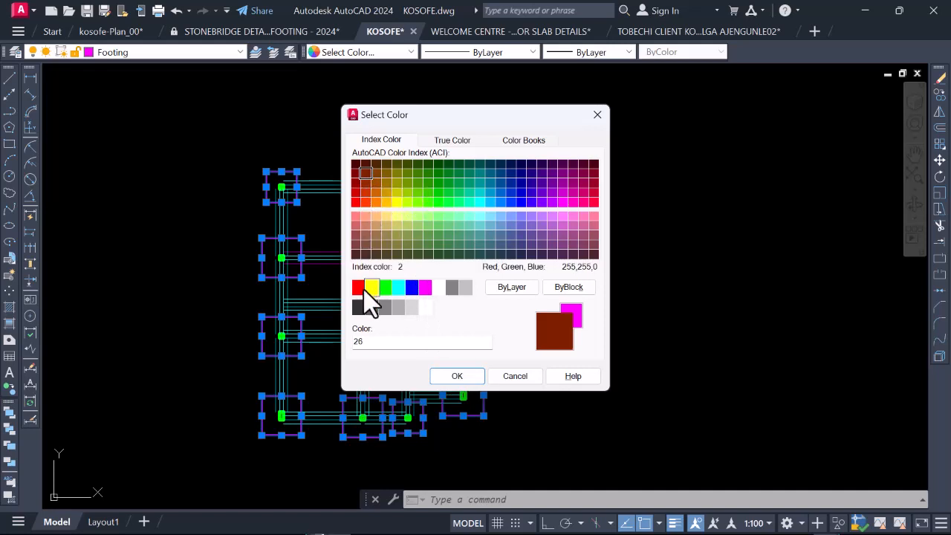
click(455, 376)
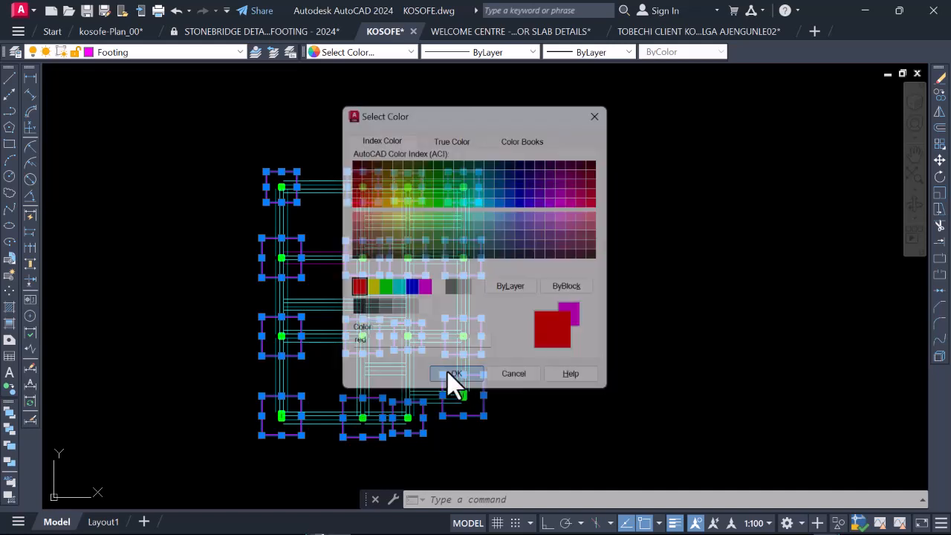
Step: Inspect the recoloured footings across the beam layout and clear the selection
scroll(315, 194, up, 4)
scroll(319, 204, down, 4)
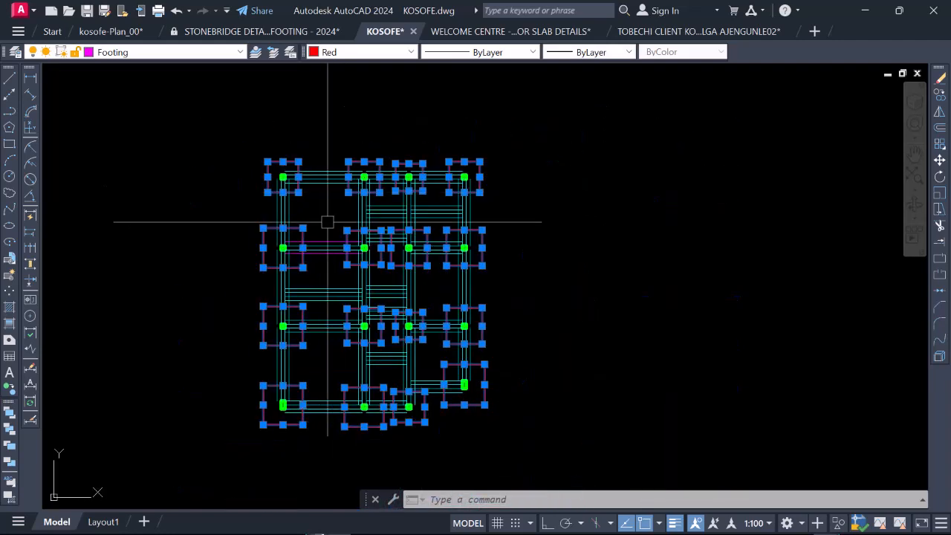
scroll(291, 177, up, 4)
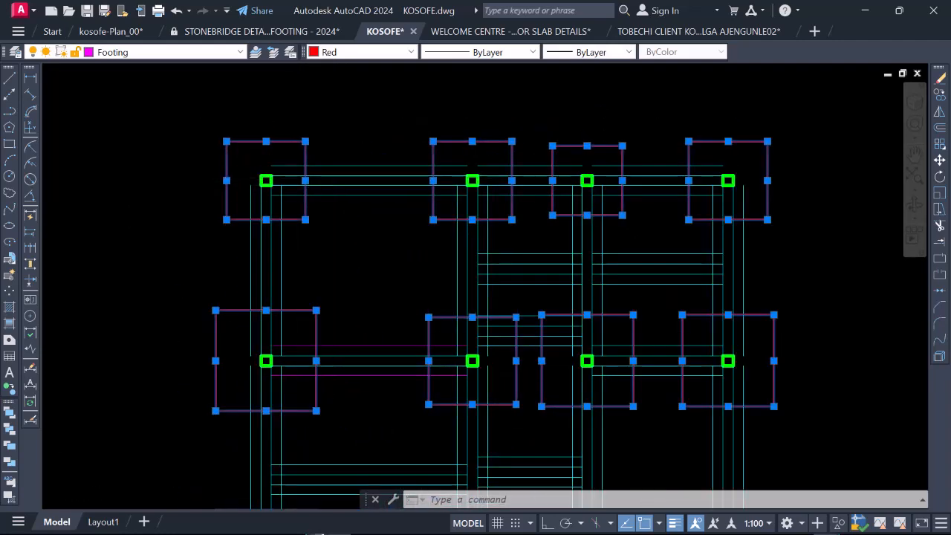
scroll(356, 239, down, 6)
scroll(347, 219, up, 4)
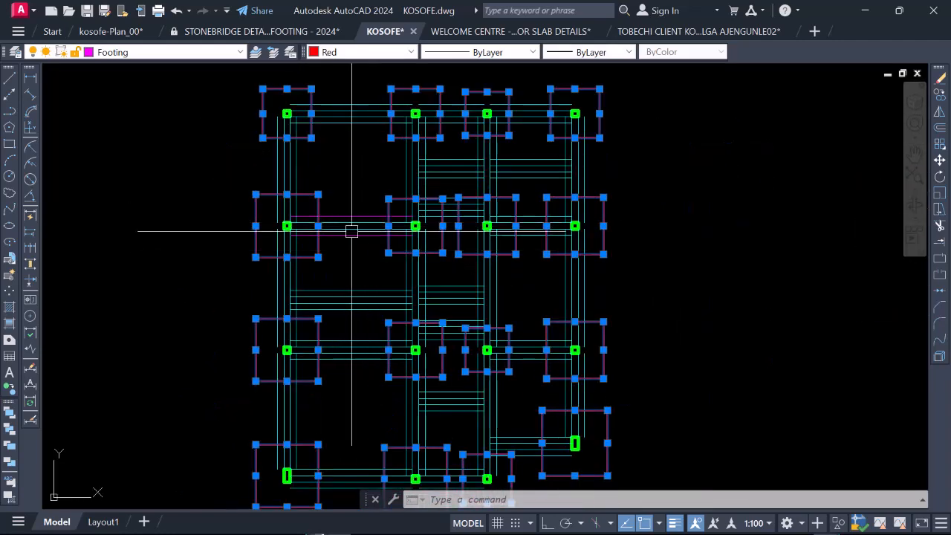
scroll(427, 225, up, 2)
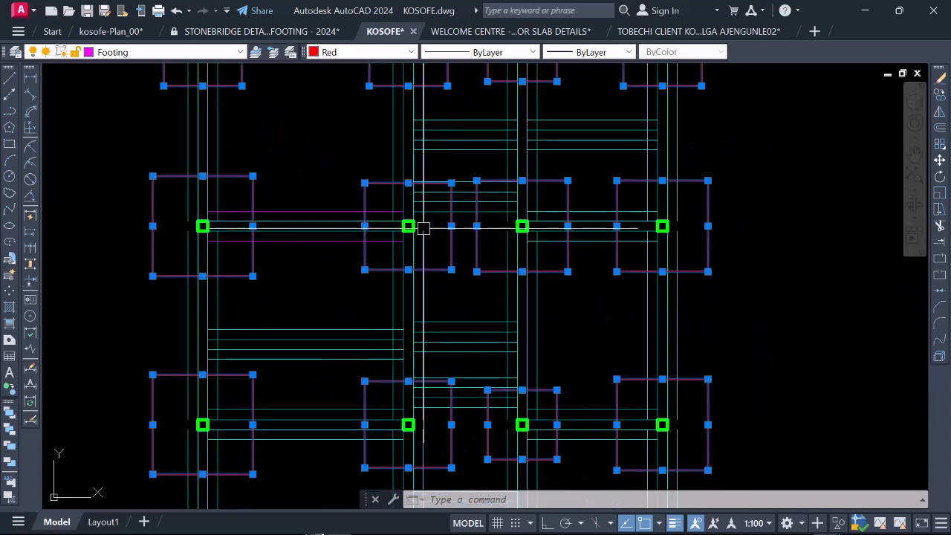
scroll(350, 295, down, 3)
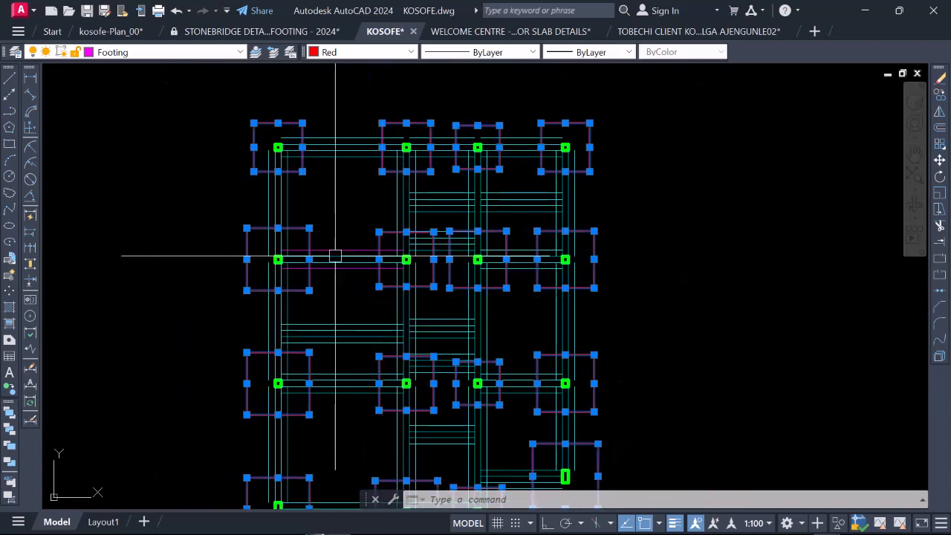
scroll(334, 257, down, 4)
scroll(382, 216, up, 3)
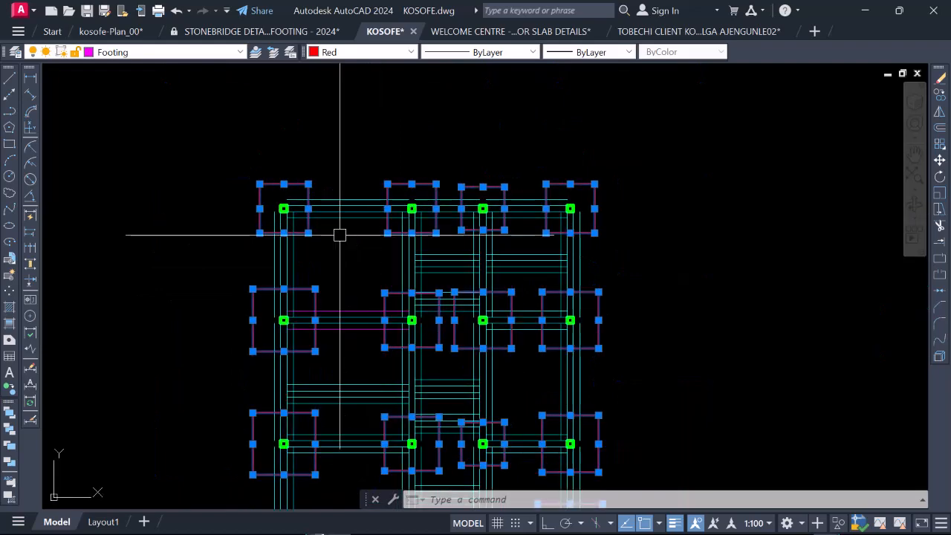
scroll(372, 231, down, 1)
scroll(360, 245, down, 2)
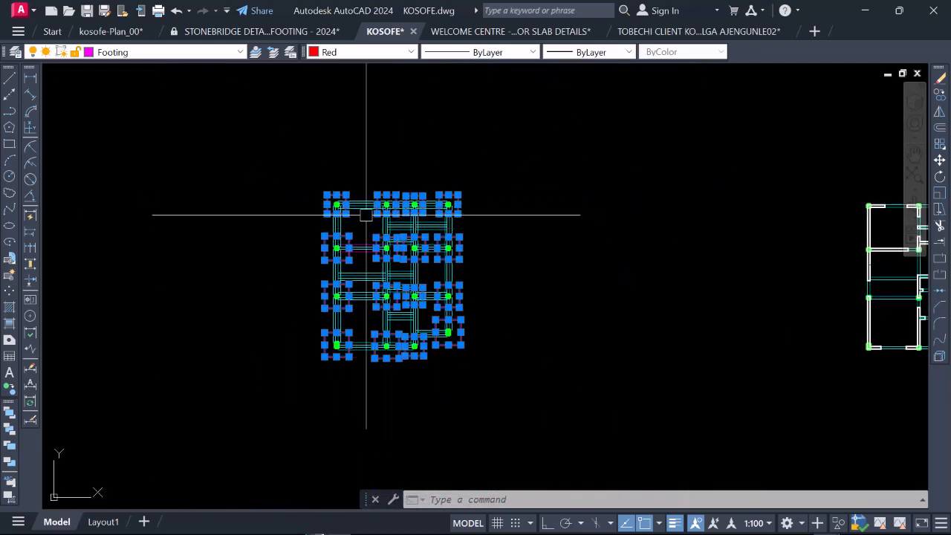
key(Escape)
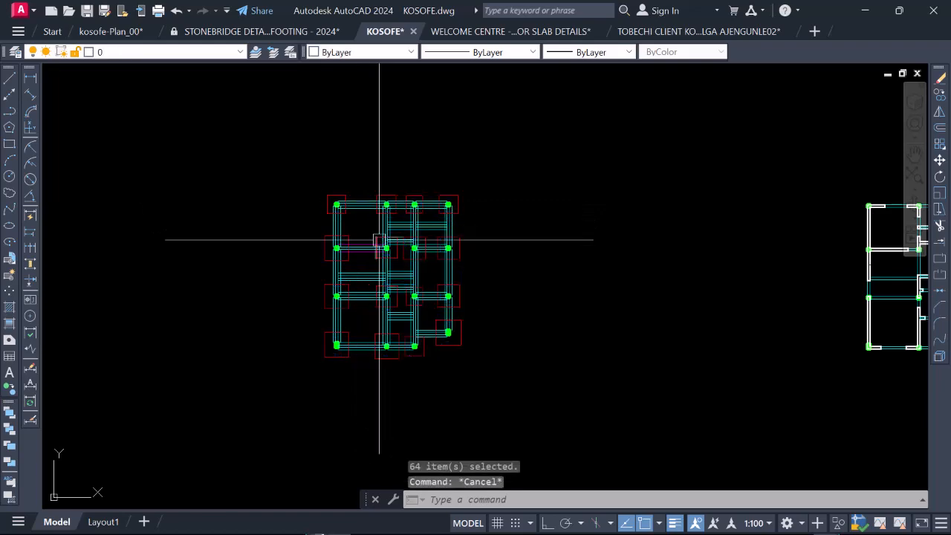
Step: Examine where the outer beam lines cross the footing outline around the layout's upper-left column
scroll(361, 209, up, 4)
scroll(338, 201, up, 5)
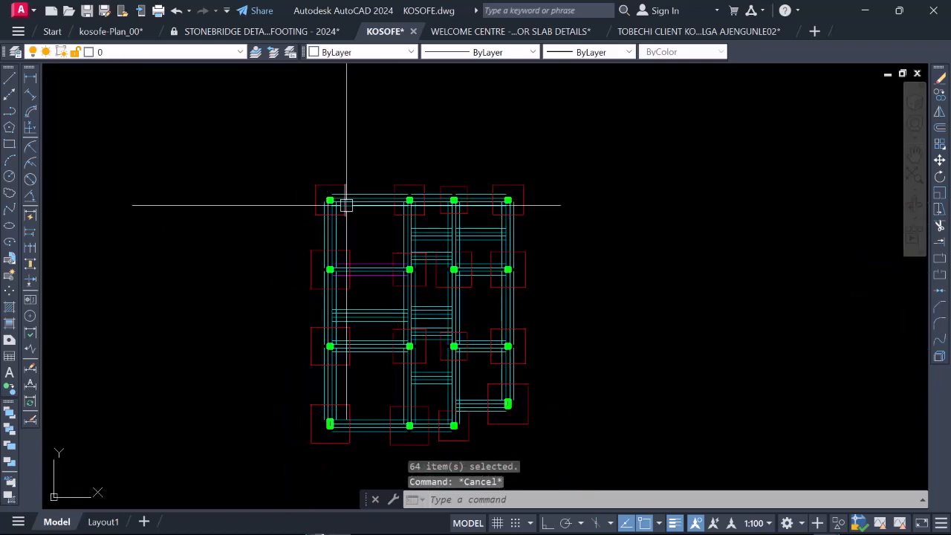
scroll(340, 181, down, 2)
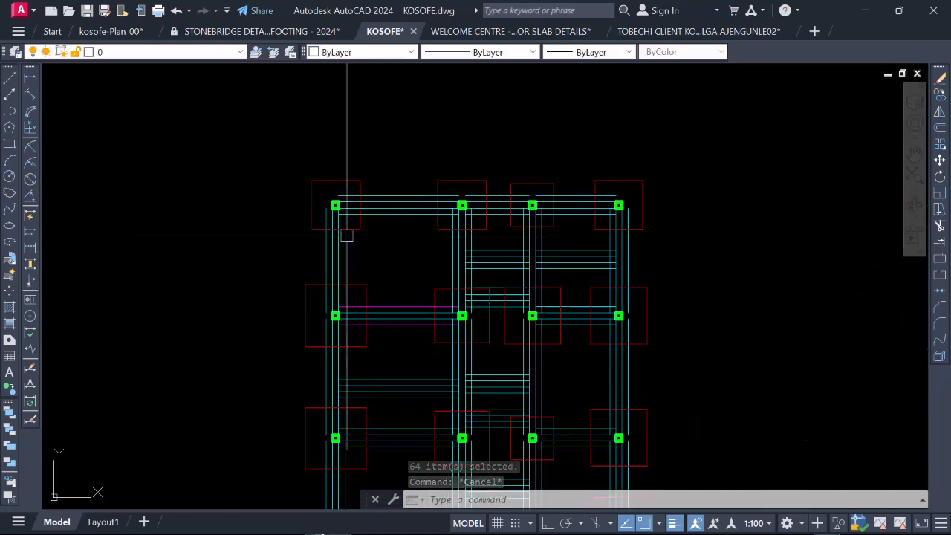
scroll(335, 196, down, 2)
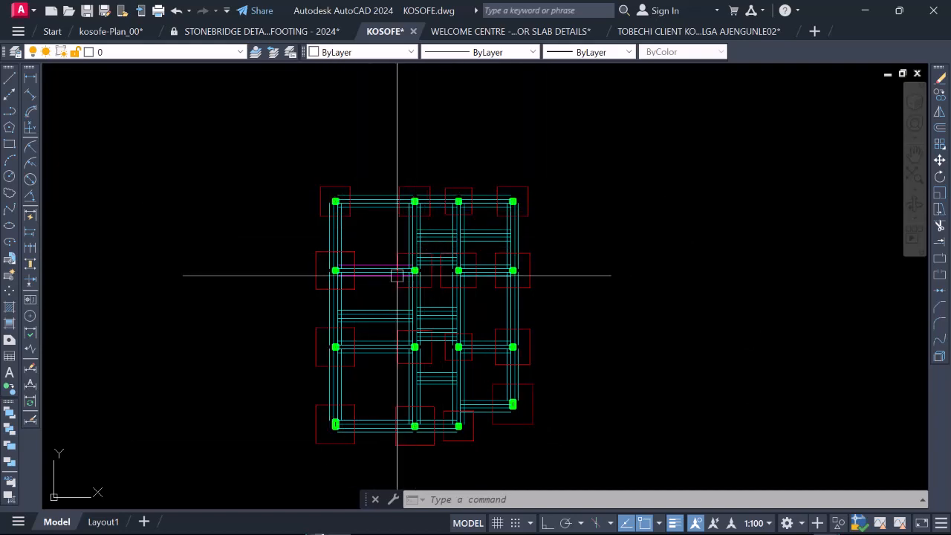
scroll(330, 208, up, 6)
scroll(329, 216, up, 2)
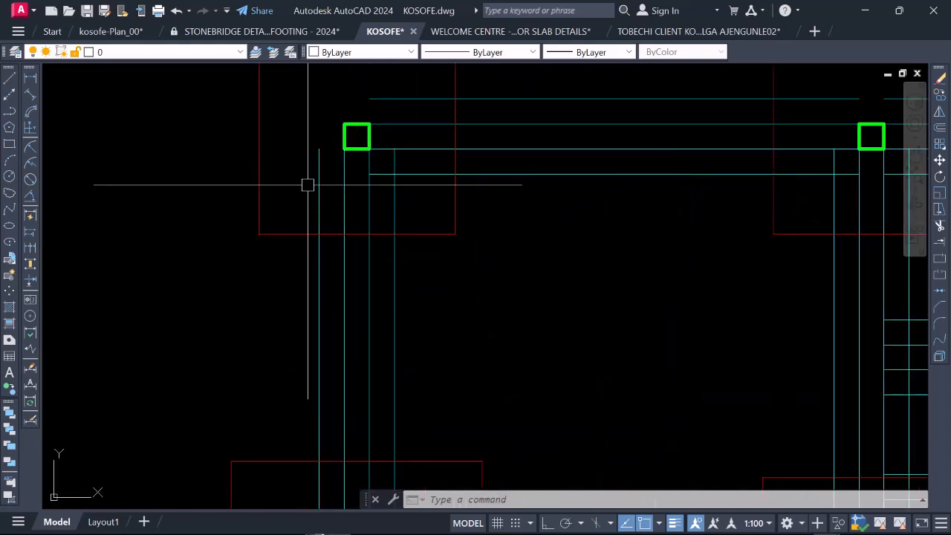
scroll(322, 223, down, 6)
scroll(342, 216, up, 4)
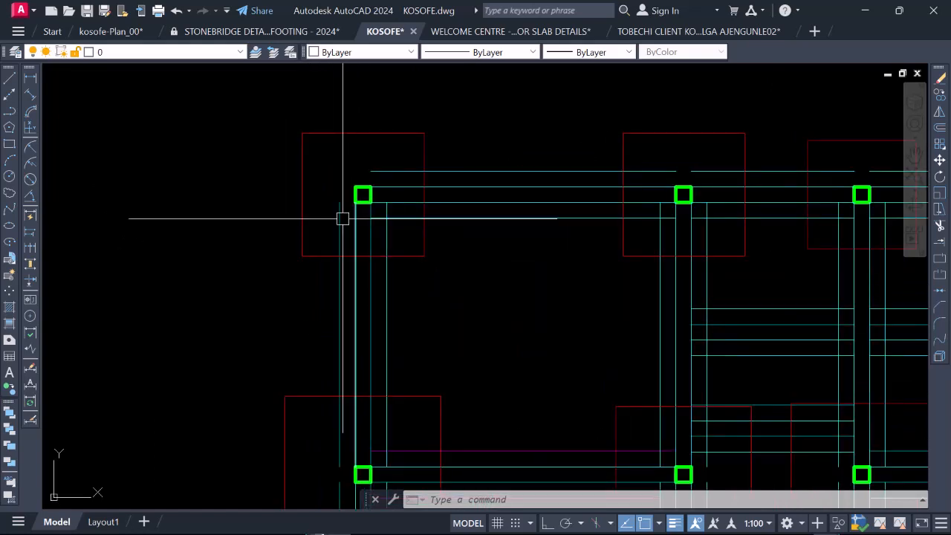
scroll(340, 216, down, 2)
scroll(338, 226, up, 2)
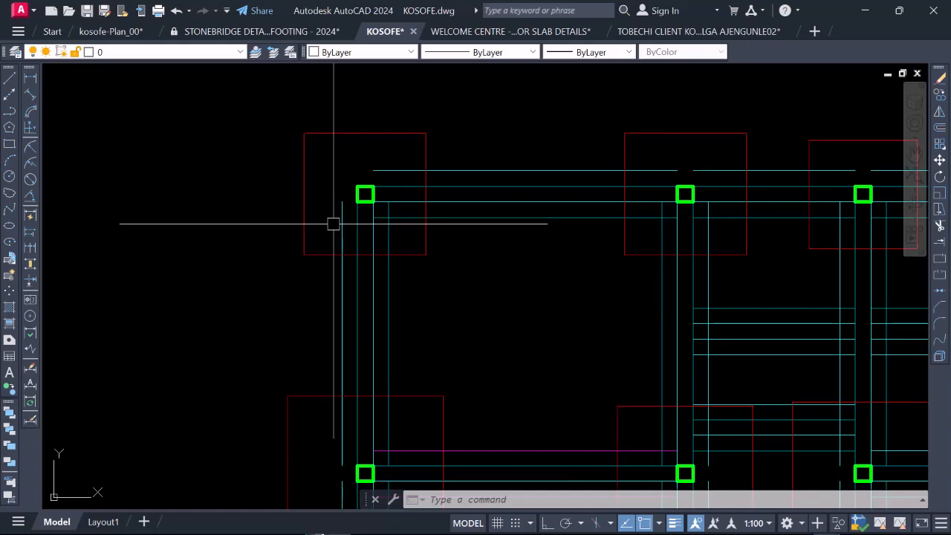
scroll(367, 223, down, 4)
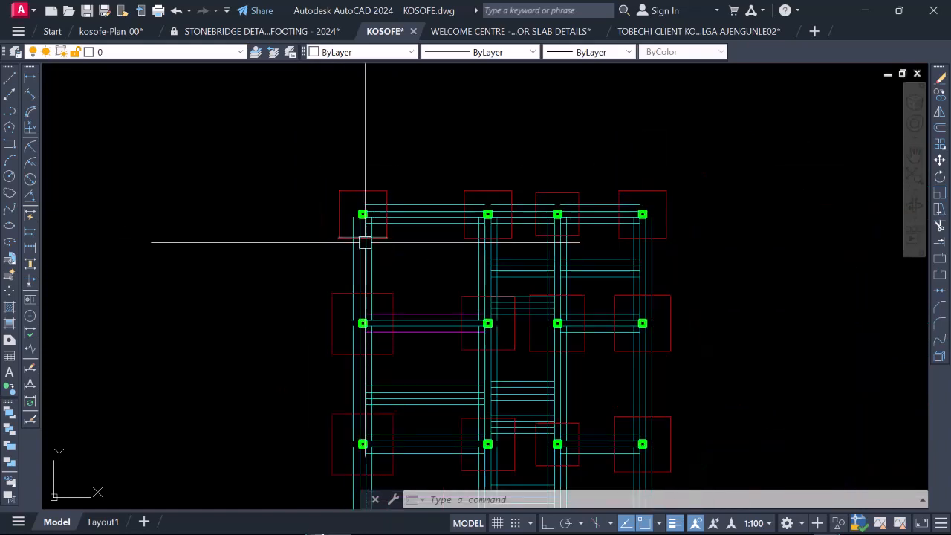
Step: Trim the outermost parallel beam lines inside the upper-left corner footing back to the footing's edges
text(tr)
key(Return)
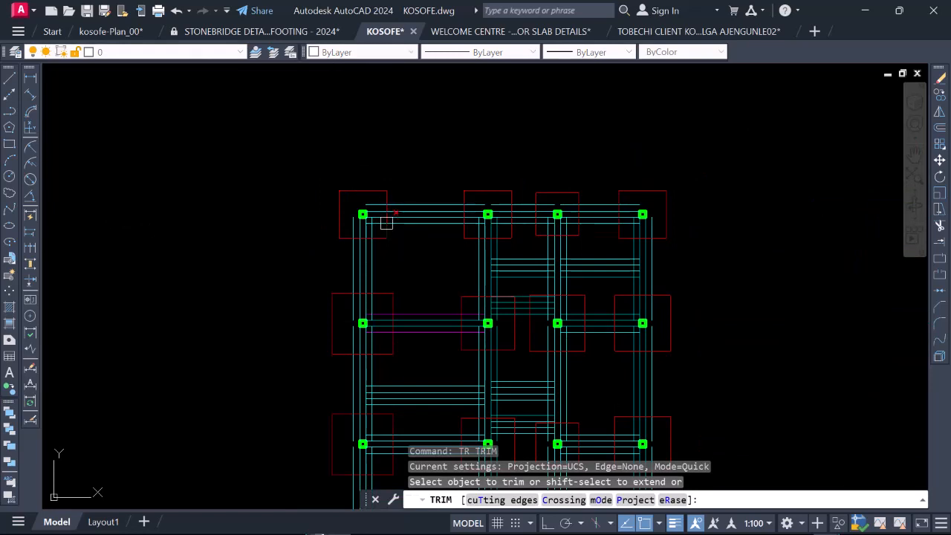
scroll(385, 223, up, 4)
click(372, 206)
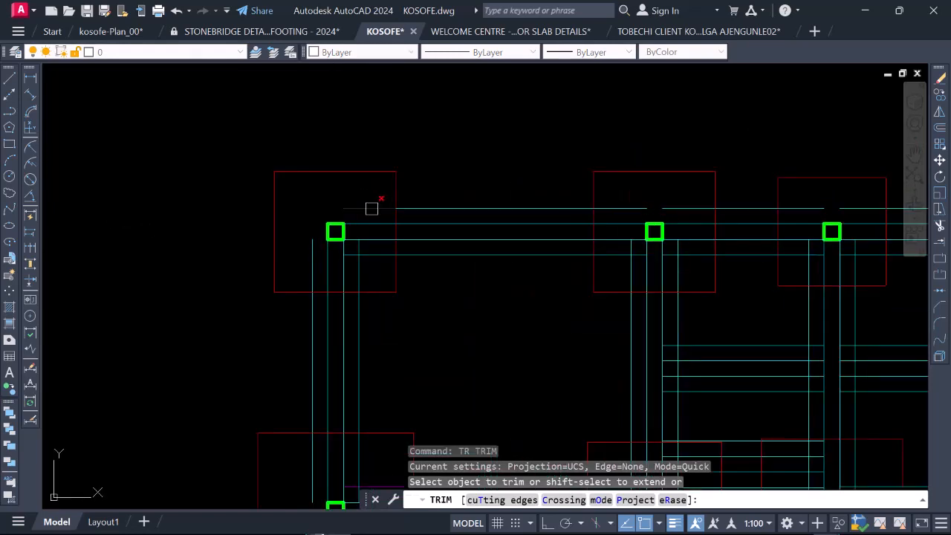
click(373, 256)
scroll(361, 256, up, 1)
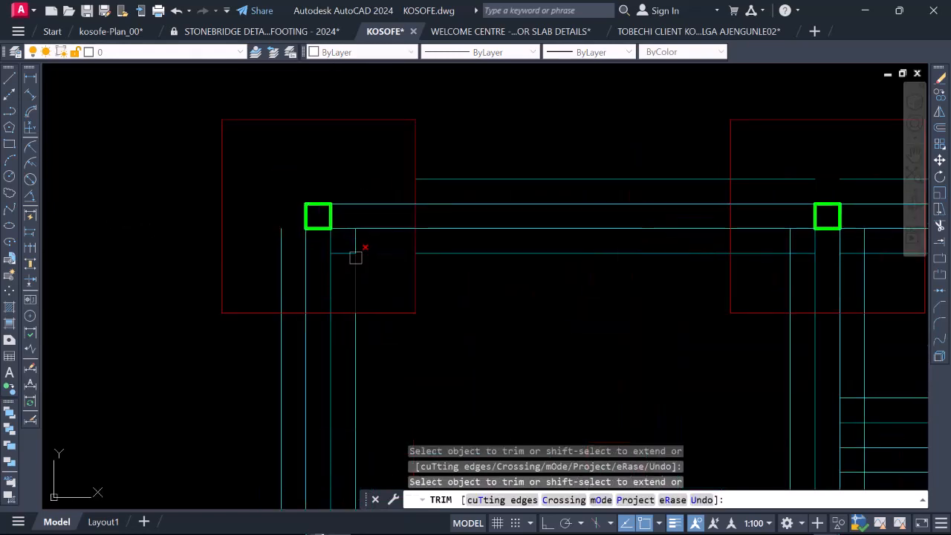
scroll(355, 257, down, 2)
scroll(354, 254, up, 4)
click(355, 251)
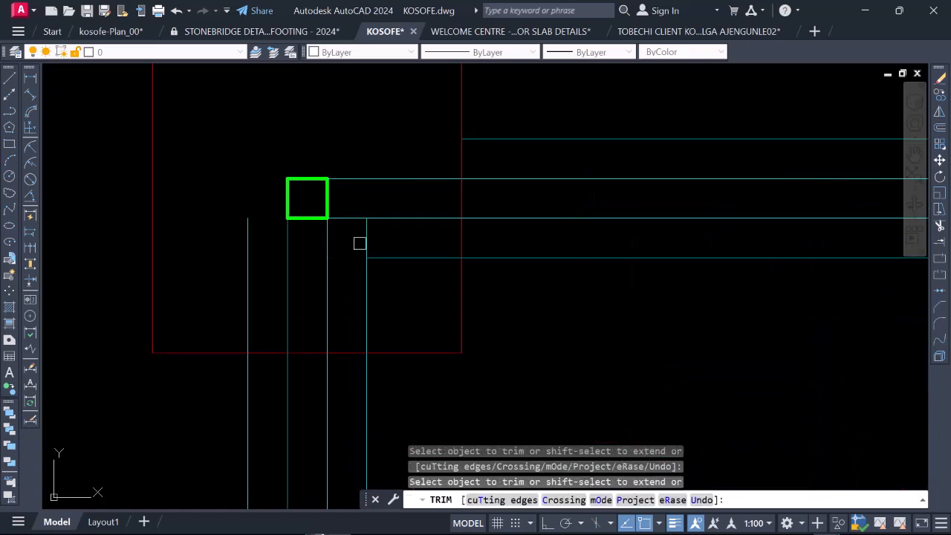
click(367, 265)
scroll(370, 260, down, 2)
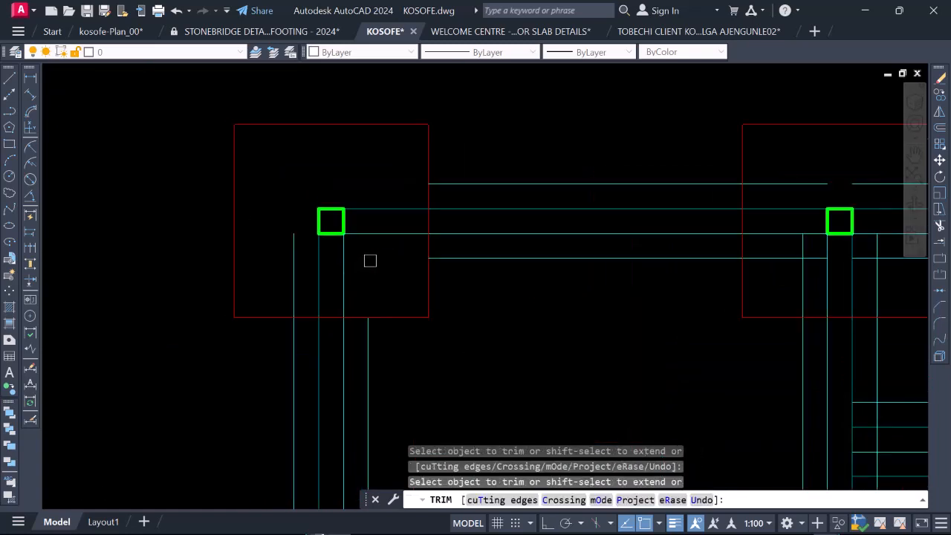
scroll(298, 241, down, 3)
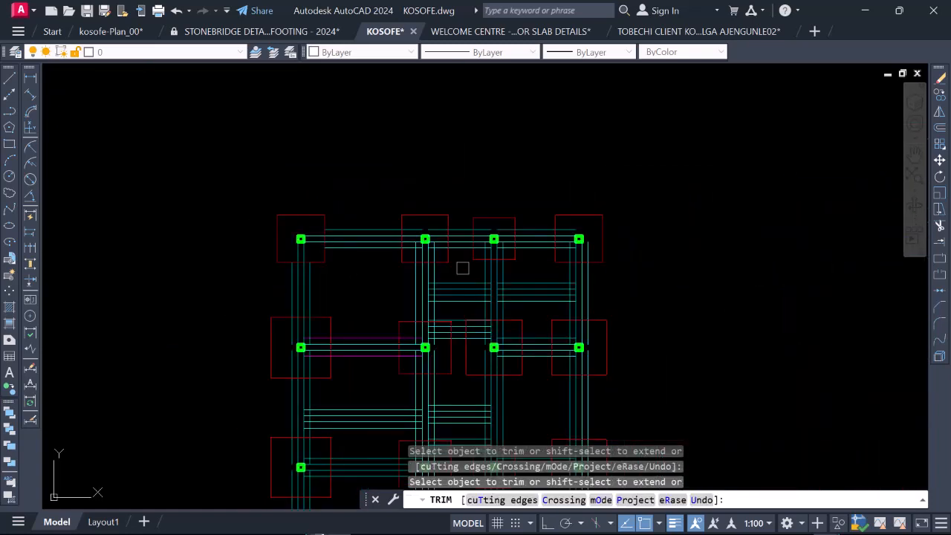
Step: Trim the outer beam lines inside the second-row leftmost footing back to its edges and end the Trim command
scroll(330, 344, up, 6)
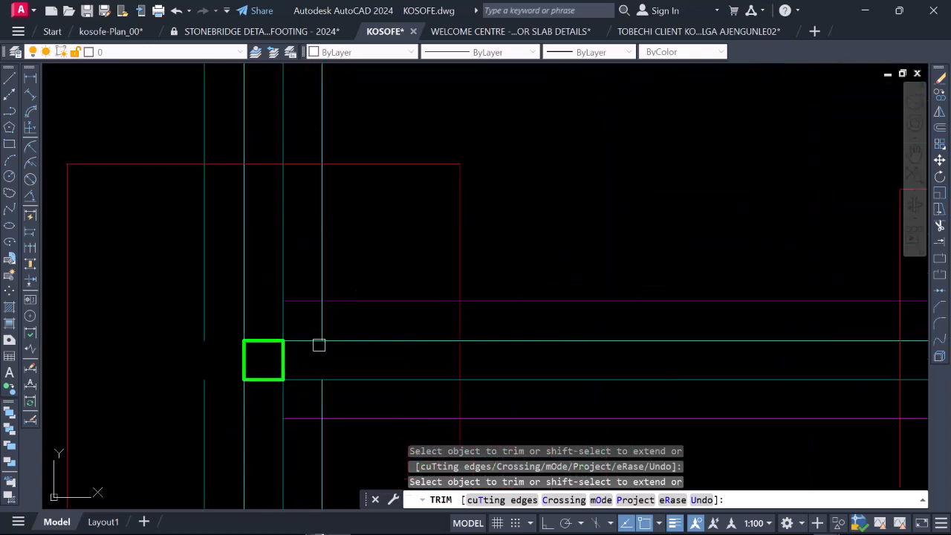
click(329, 285)
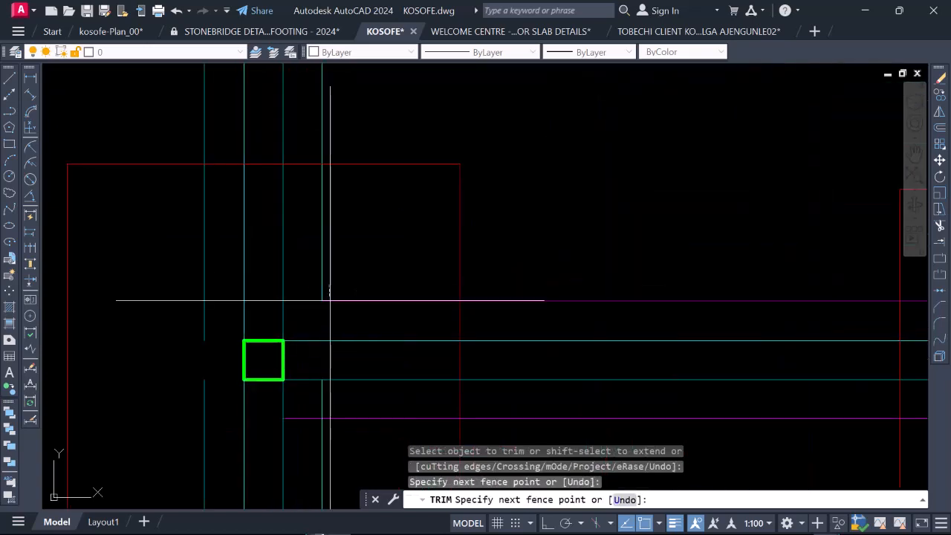
click(318, 305)
click(327, 303)
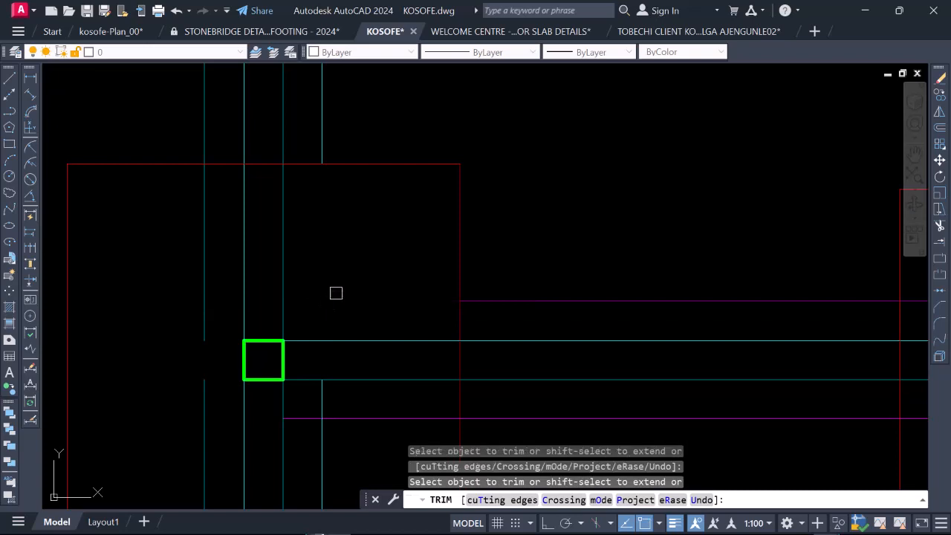
scroll(295, 299, down, 4)
scroll(340, 336, up, 2)
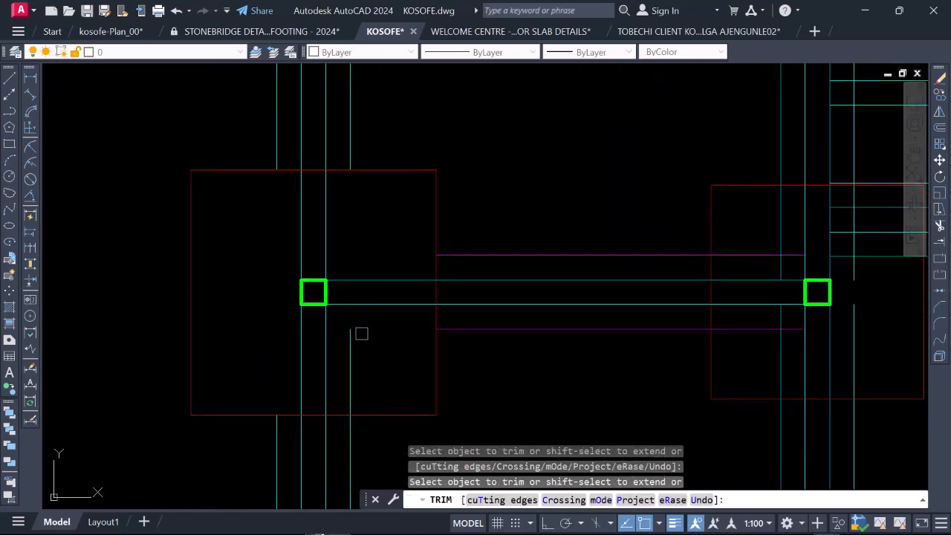
scroll(339, 323, down, 4)
scroll(315, 257, up, 1)
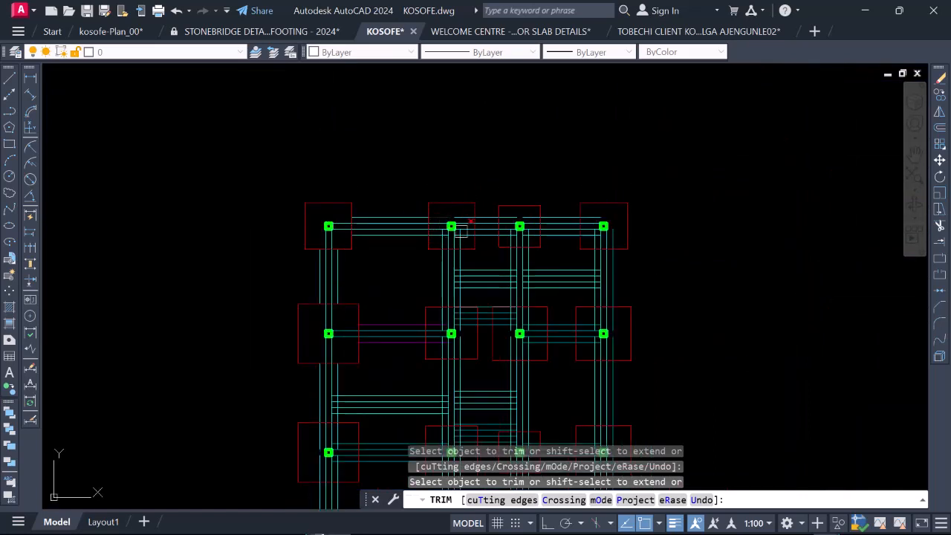
scroll(460, 231, up, 2)
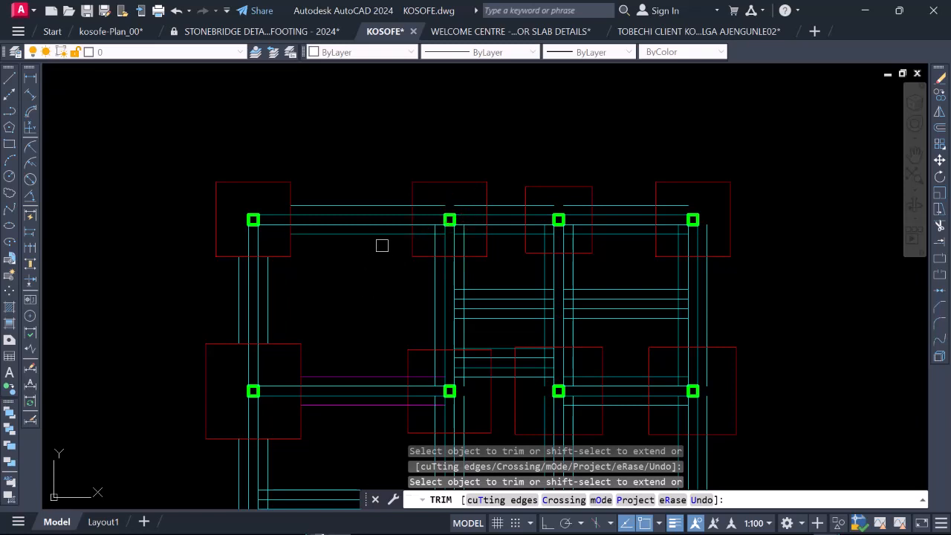
key(Escape)
Step: Select all the footings in the layout by filtering a selection of the whole plan with Quick Select, Layer equals Footing
scroll(394, 223, down, 2)
scroll(431, 211, up, 2)
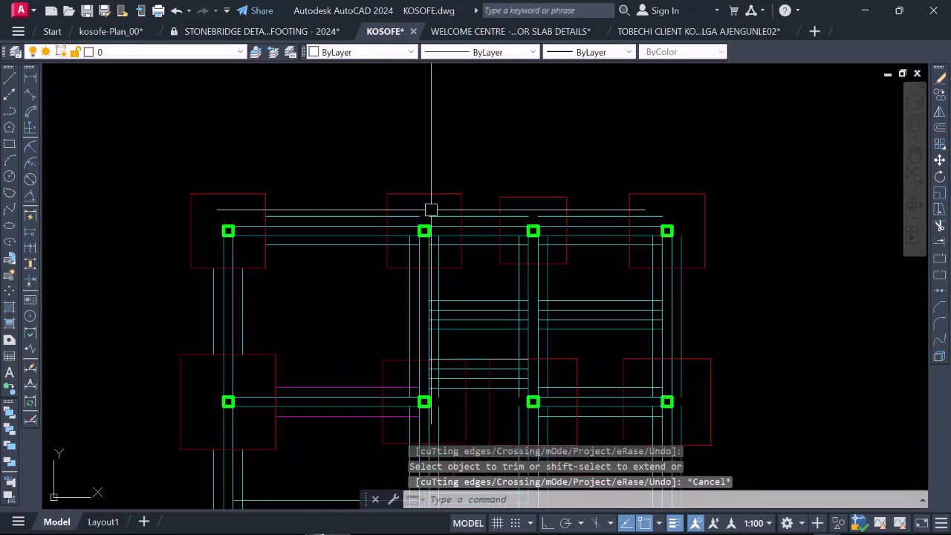
scroll(431, 211, down, 5)
click(341, 201)
scroll(301, 179, down, 1)
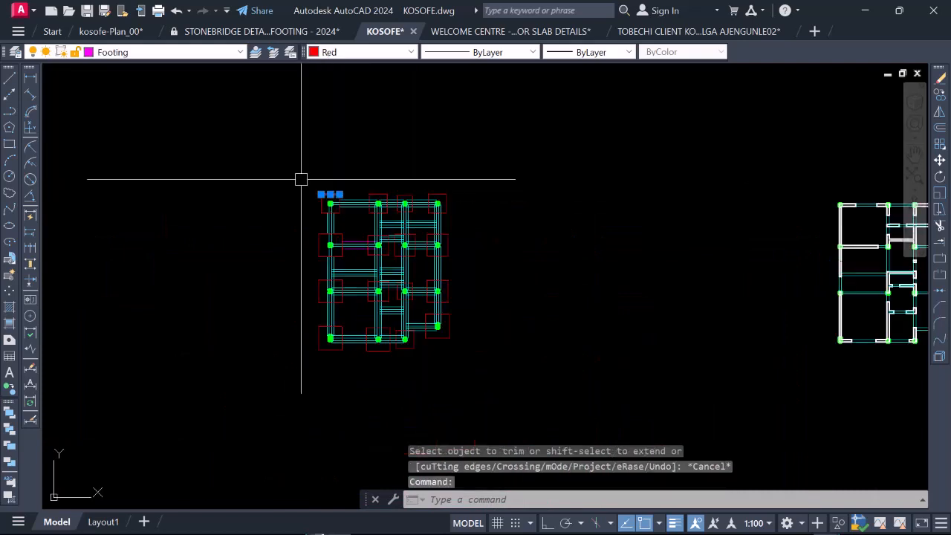
click(266, 171)
click(493, 378)
right_click(347, 199)
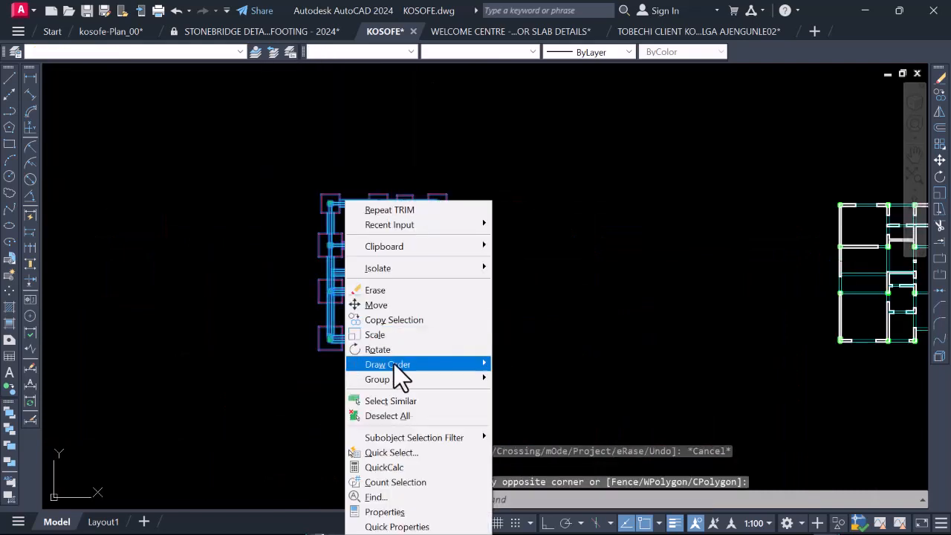
click(402, 454)
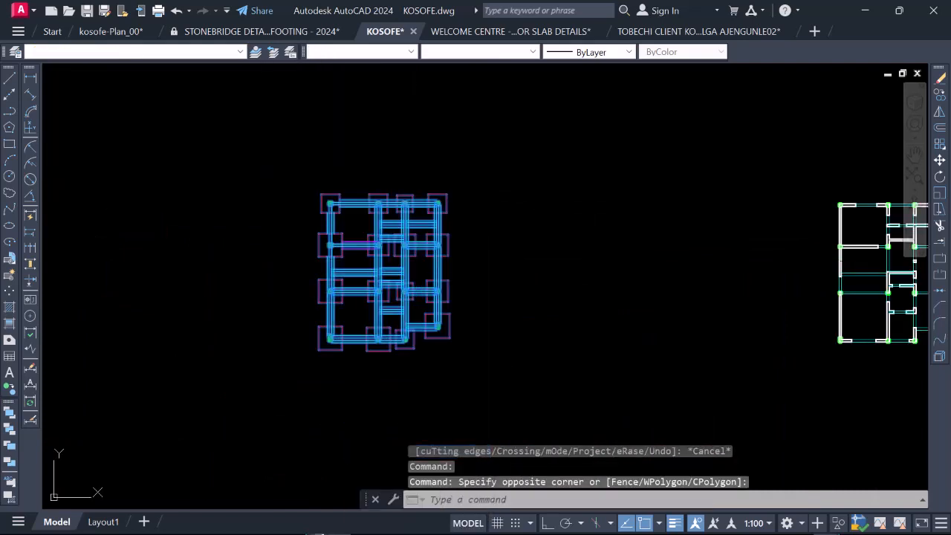
click(447, 179)
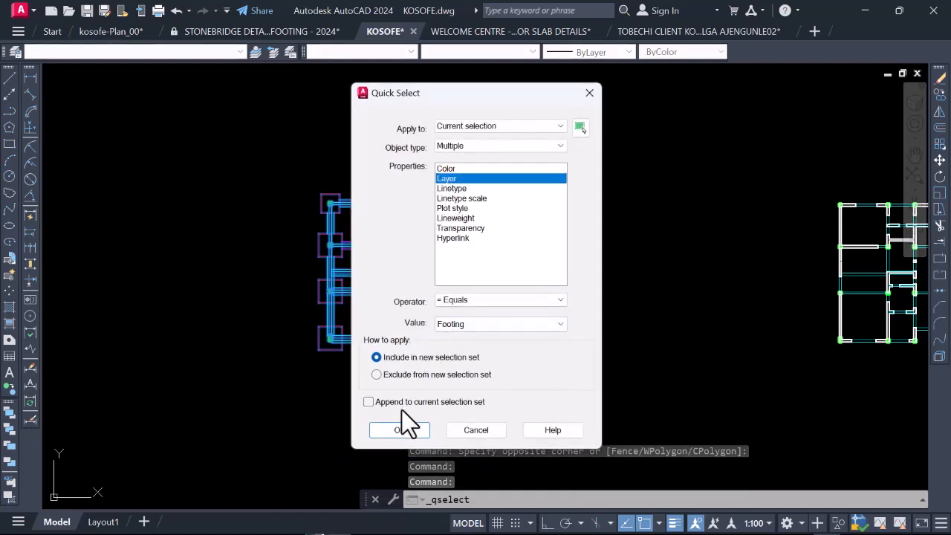
click(402, 430)
Step: Using the selected footings as cutting edges, trim the outer beam lines inside the two middle footings of the top row
scroll(365, 233, up, 2)
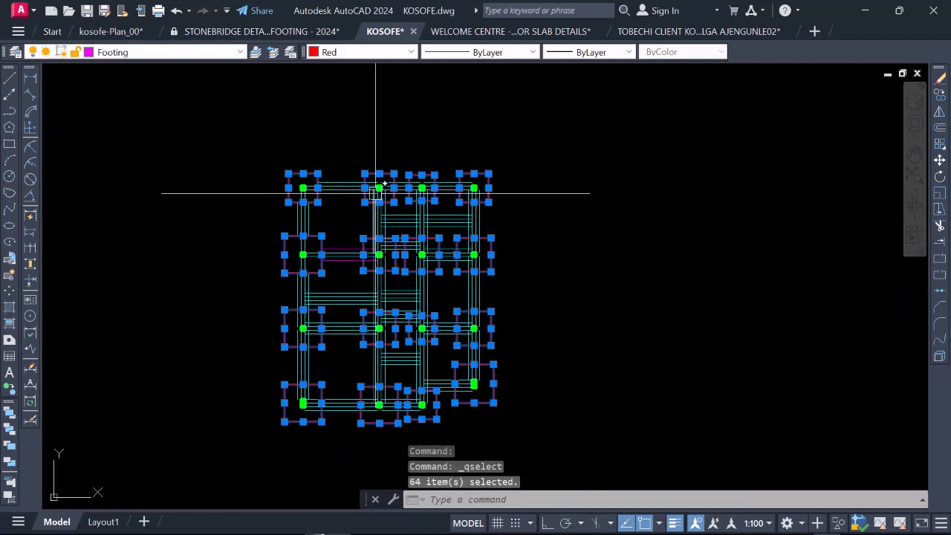
scroll(374, 176, up, 4)
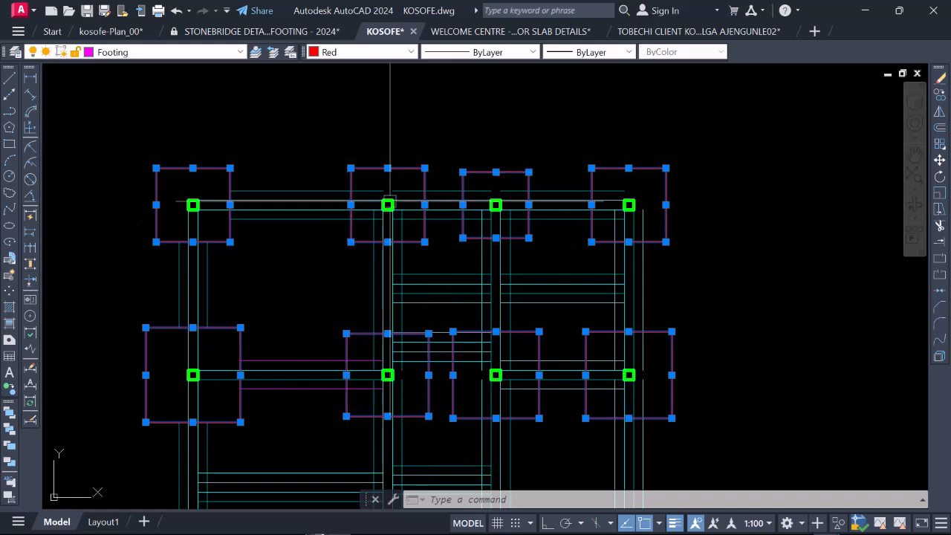
click(940, 226)
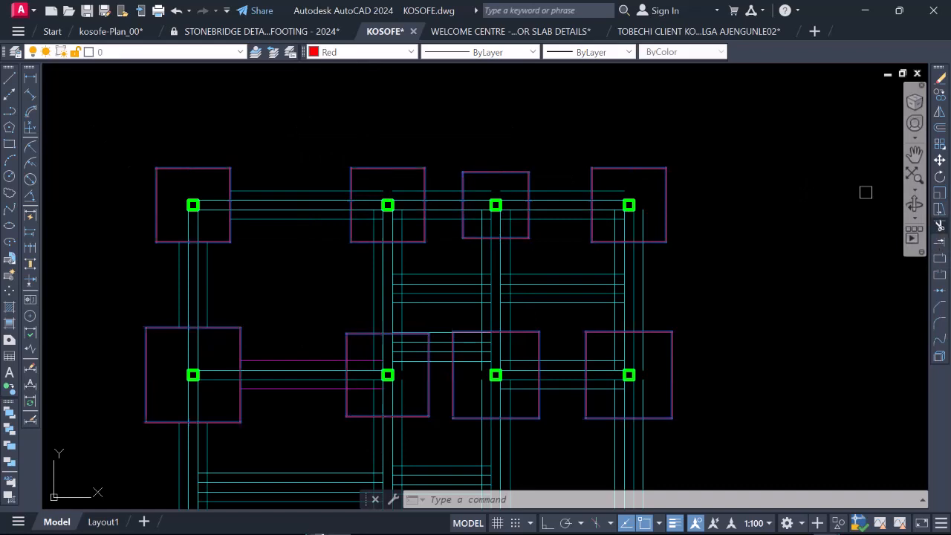
scroll(407, 193, up, 4)
click(380, 185)
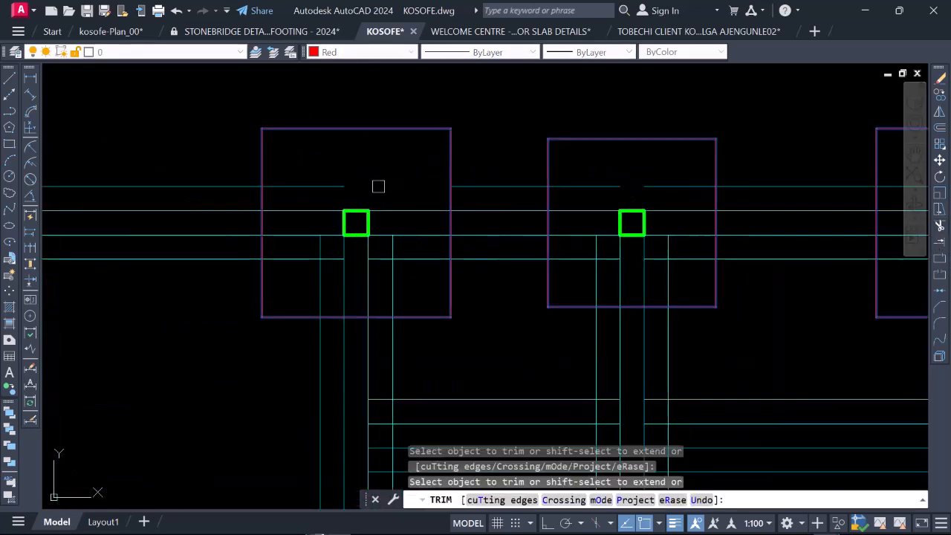
click(328, 188)
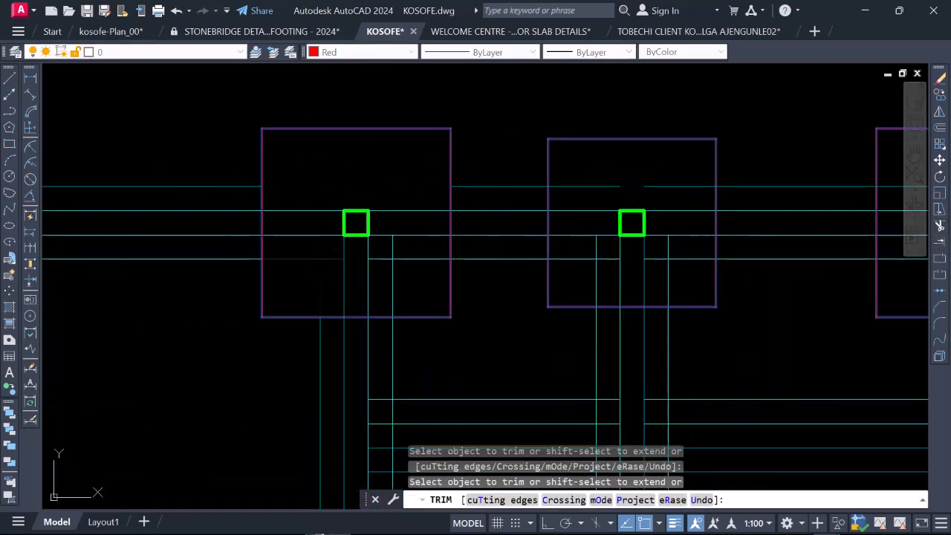
click(392, 260)
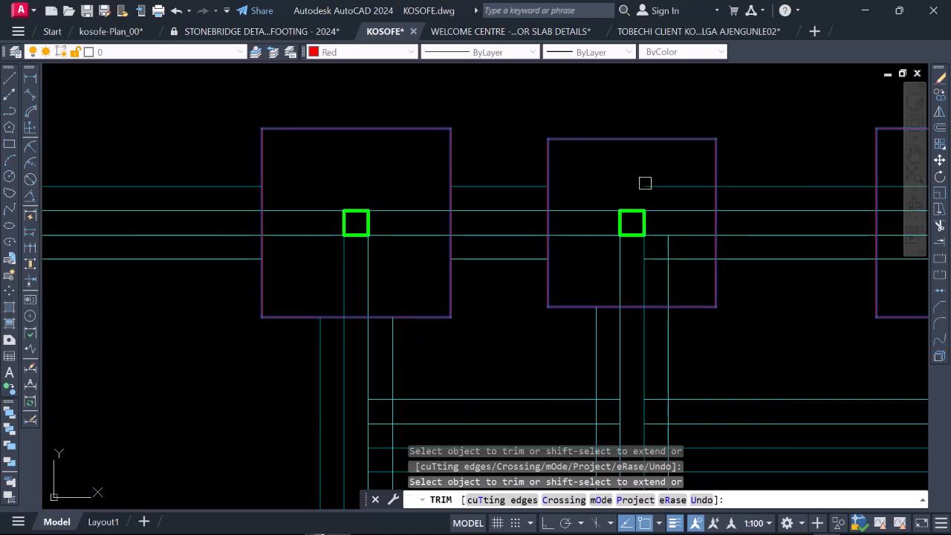
Step: Trim the remaining outer beam lines inside the top row's third and rightmost footings and inside the second-row rightmost footing
scroll(542, 223, down, 5)
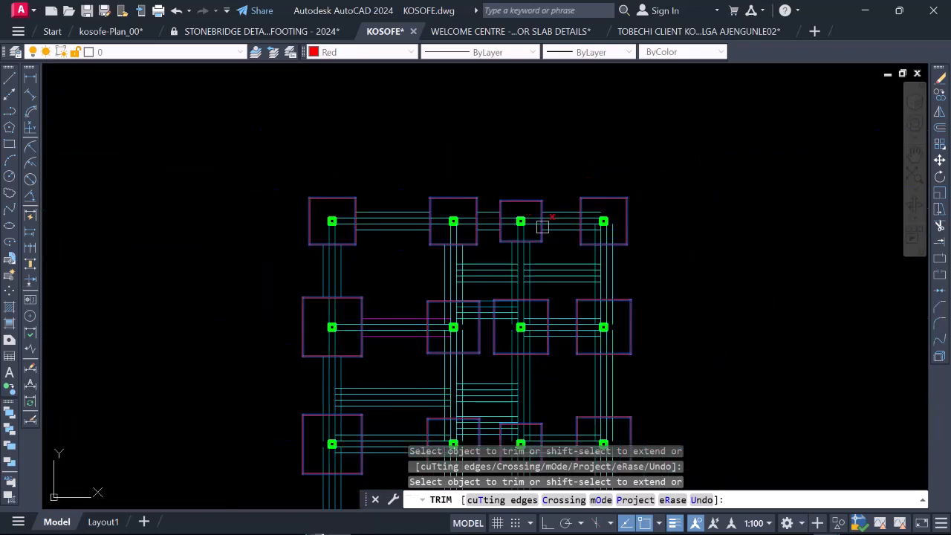
scroll(610, 231, up, 3)
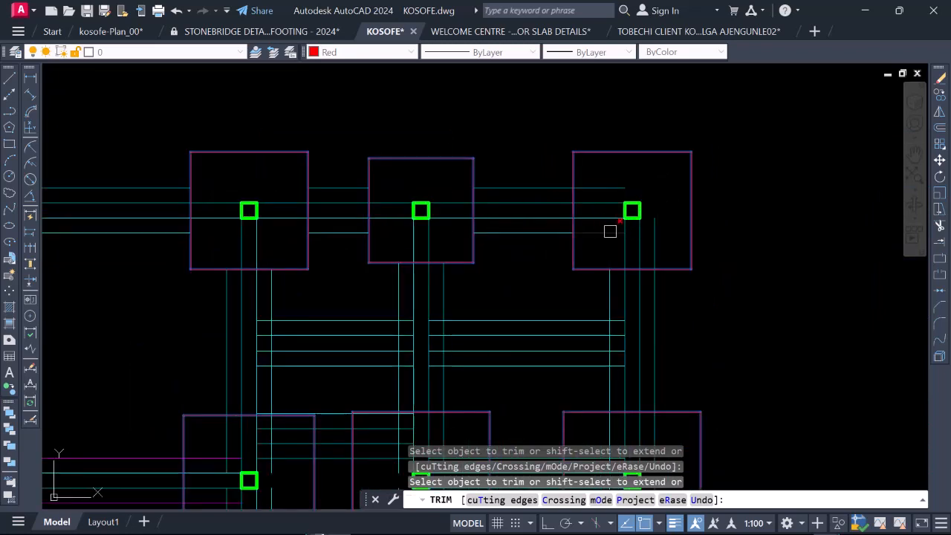
scroll(655, 227, down, 4)
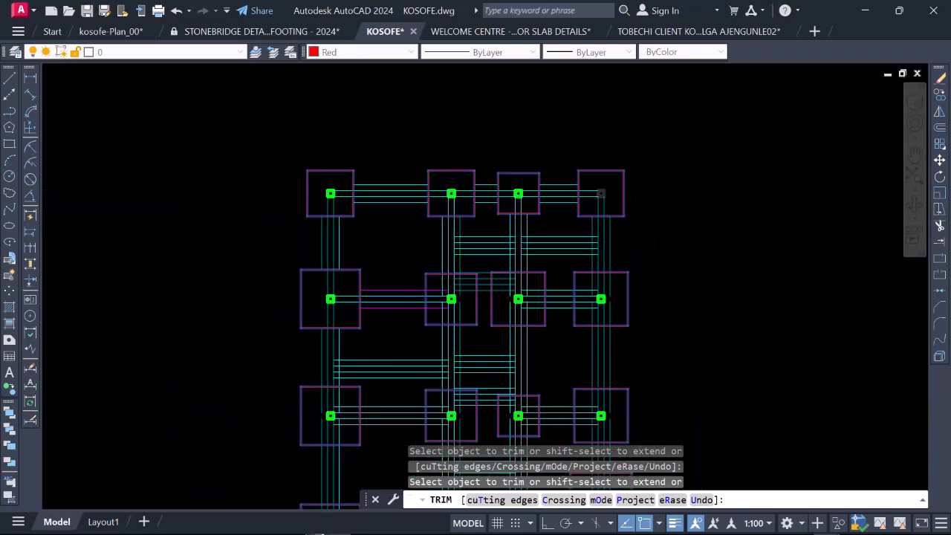
scroll(588, 316, up, 3)
scroll(589, 319, up, 4)
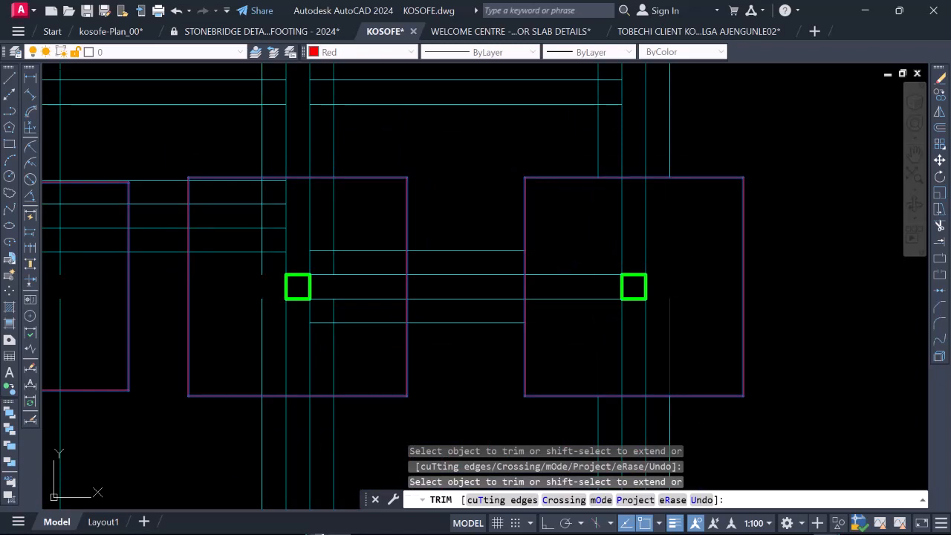
Step: Trim the upper-right vertical outer line and the lowest short horizontal beam line inside the second footing of the second row
scroll(614, 248, down, 5)
scroll(441, 241, up, 3)
scroll(364, 246, down, 1)
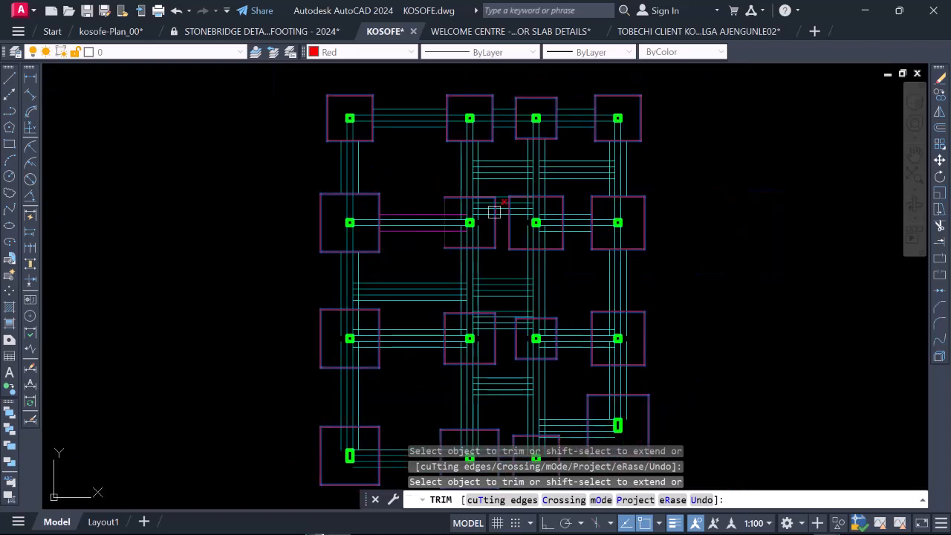
scroll(494, 211, up, 4)
scroll(459, 280, down, 2)
scroll(451, 238, up, 2)
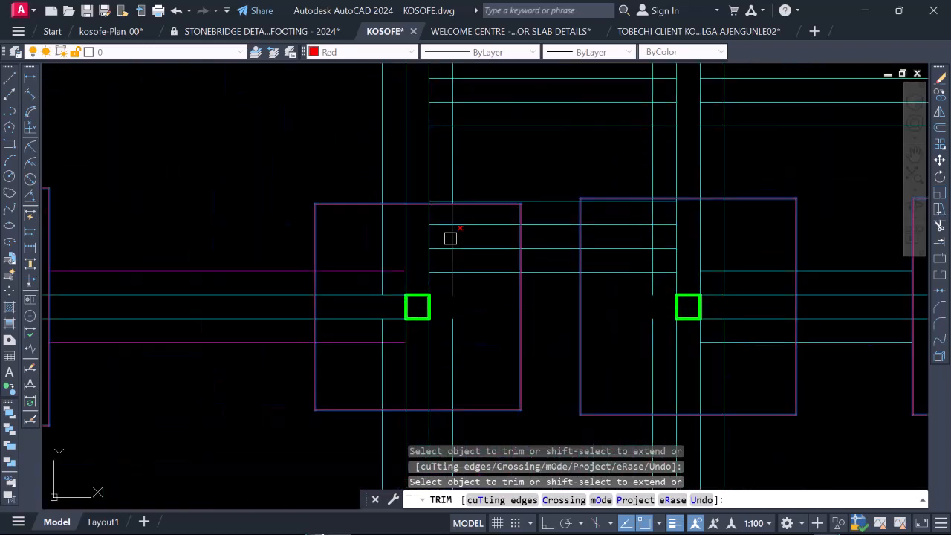
scroll(437, 278, up, 2)
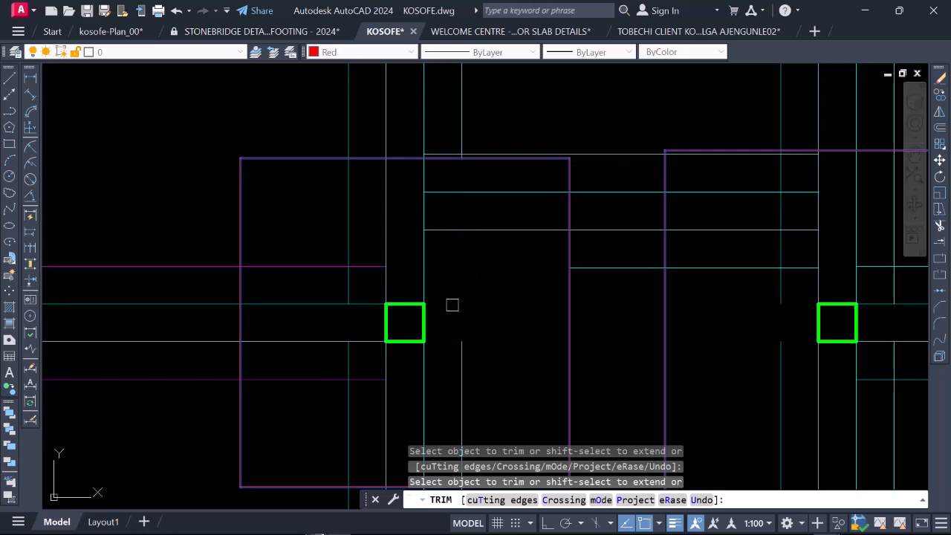
Step: Examine where the short horizontal beam lines run along the upper edges of the two middle second-row footings
scroll(460, 255, down, 2)
scroll(458, 295, down, 2)
scroll(458, 295, up, 2)
scroll(458, 258, up, 2)
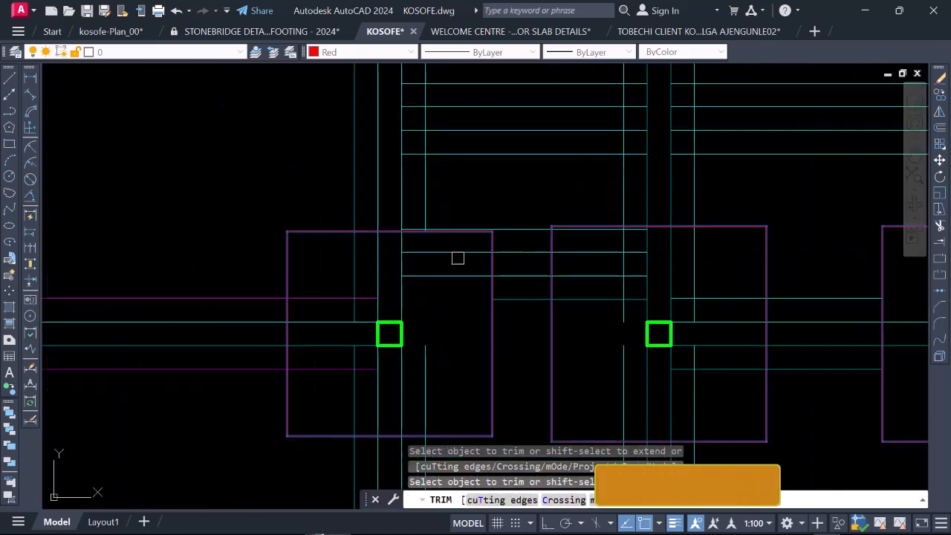
scroll(414, 243, up, 2)
scroll(431, 227, down, 2)
scroll(401, 217, up, 3)
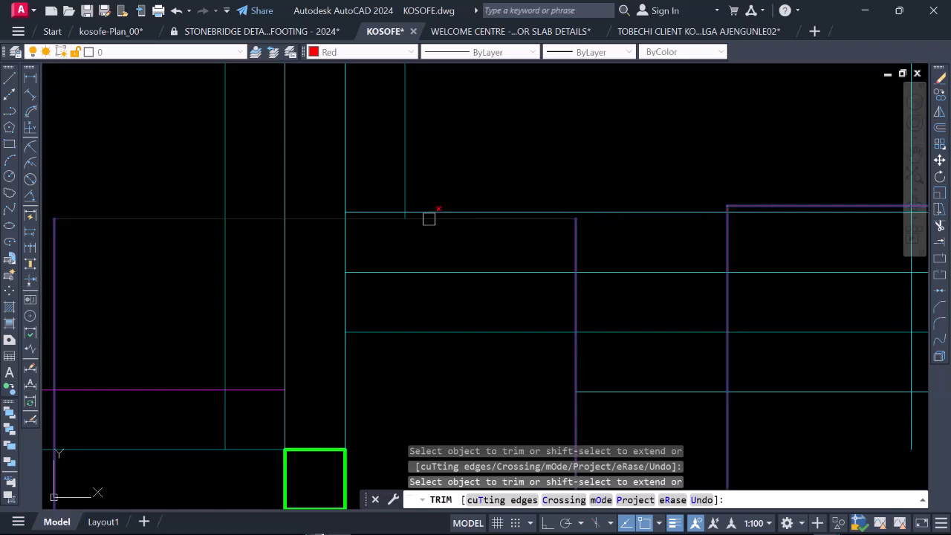
scroll(440, 245, down, 2)
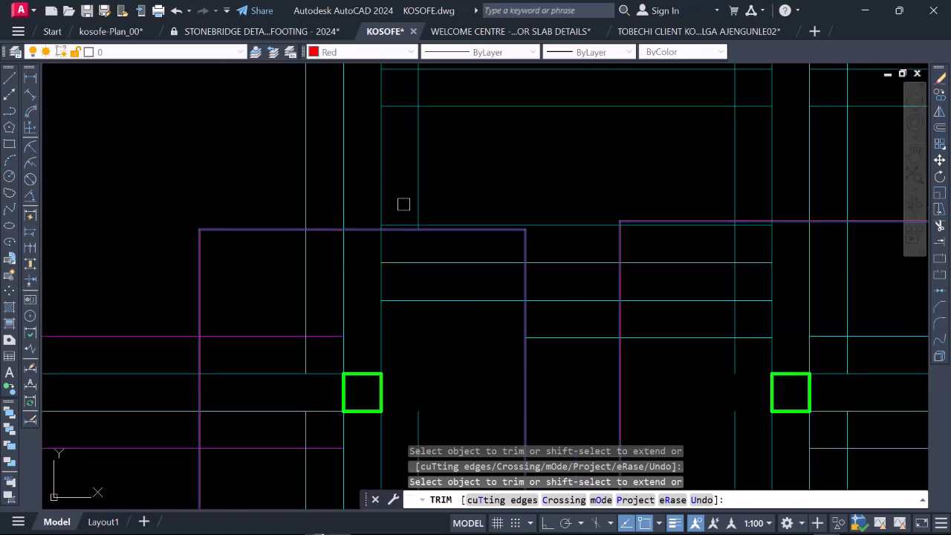
scroll(428, 320, down, 4)
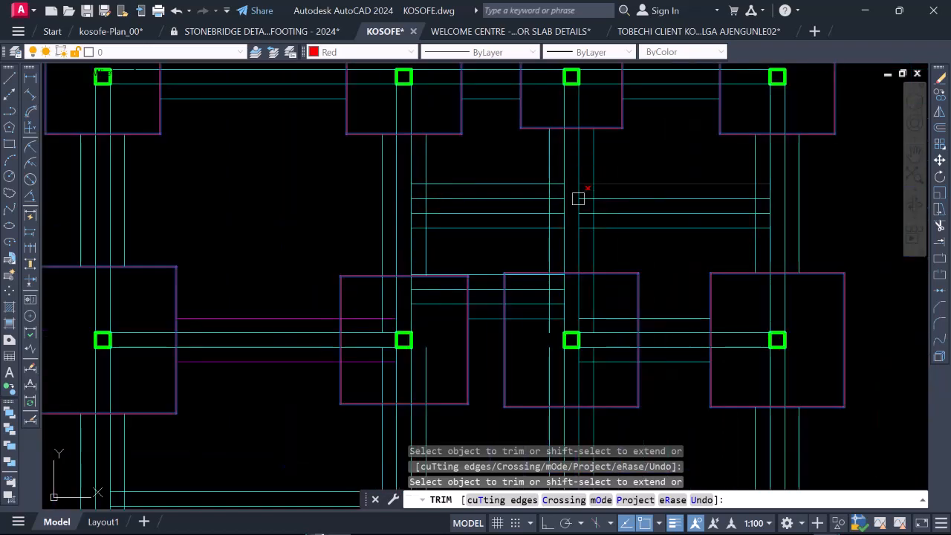
scroll(452, 198, down, 4)
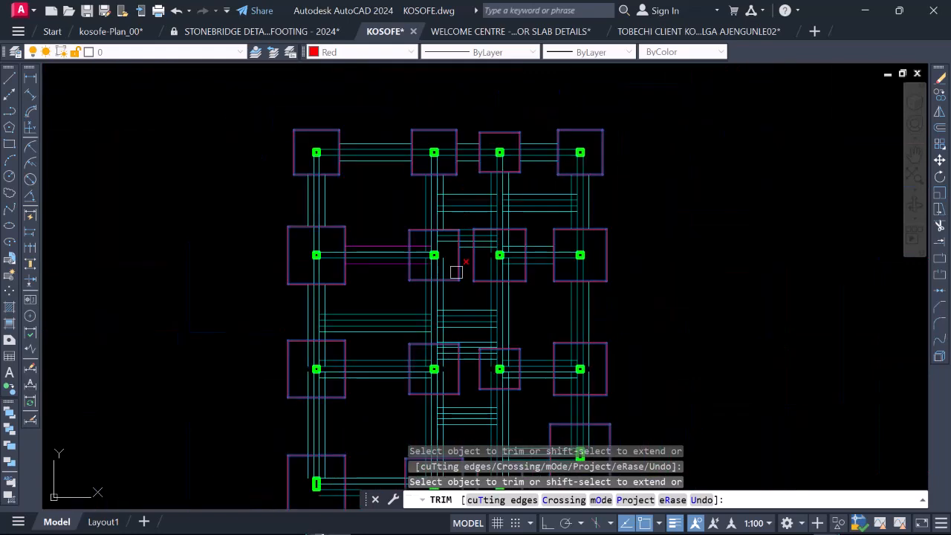
Step: Trim the outer beam lines inside the third footing of the second row back to the footing's edges
scroll(487, 243, up, 4)
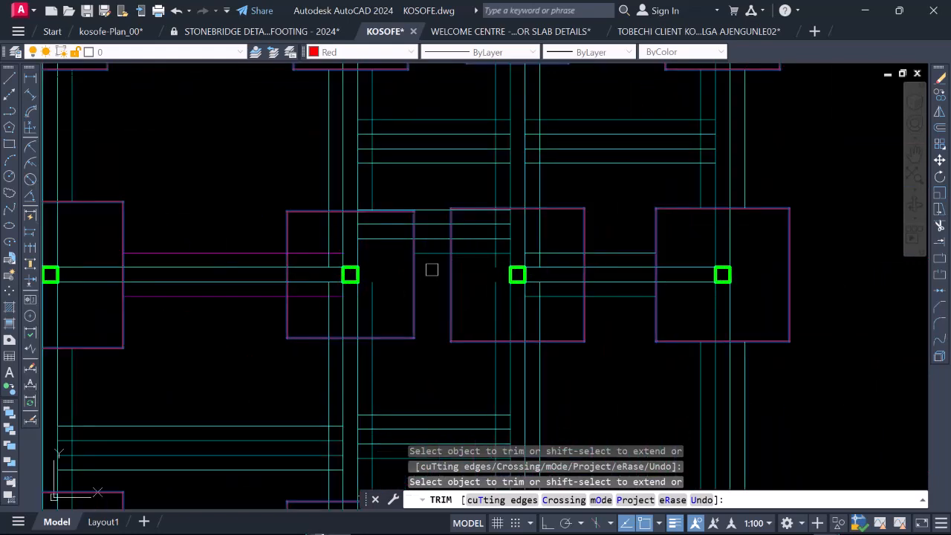
scroll(466, 257, up, 2)
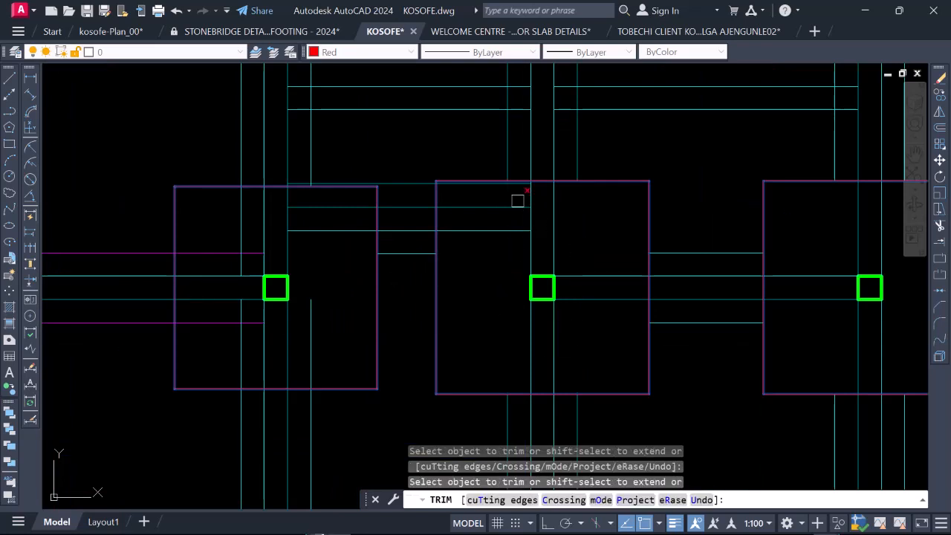
scroll(460, 209, down, 2)
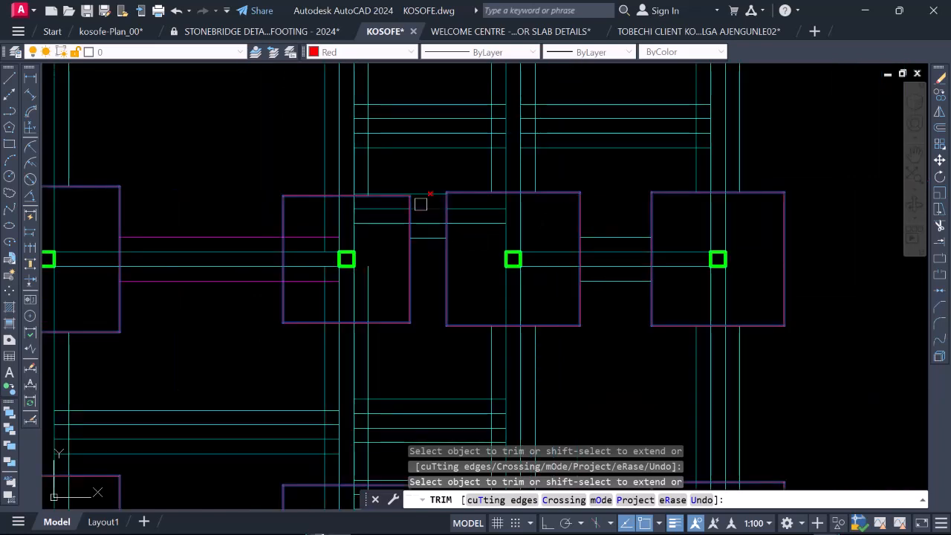
Step: Inspect the topmost short beam line just above the upper edge of the second-row second footing
scroll(420, 204, up, 4)
scroll(399, 291, down, 2)
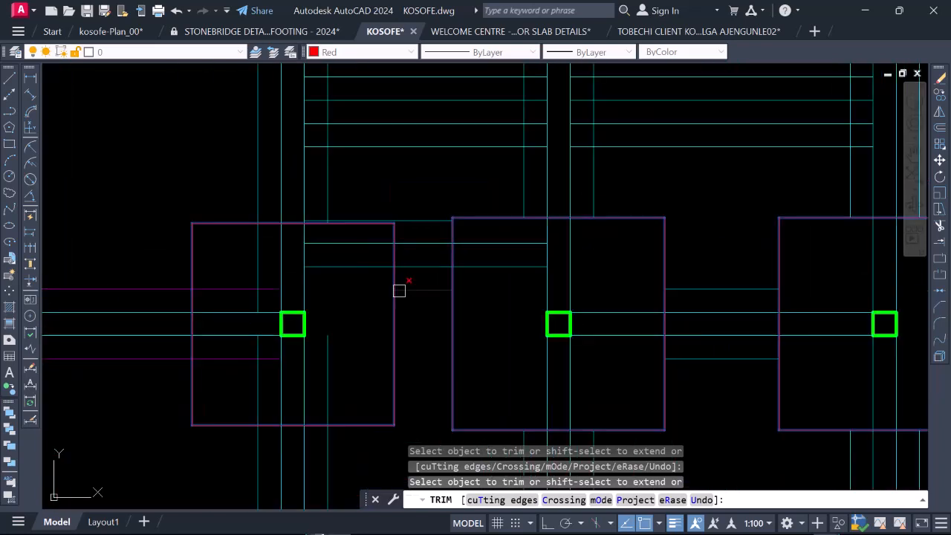
scroll(324, 209, up, 2)
scroll(312, 225, up, 4)
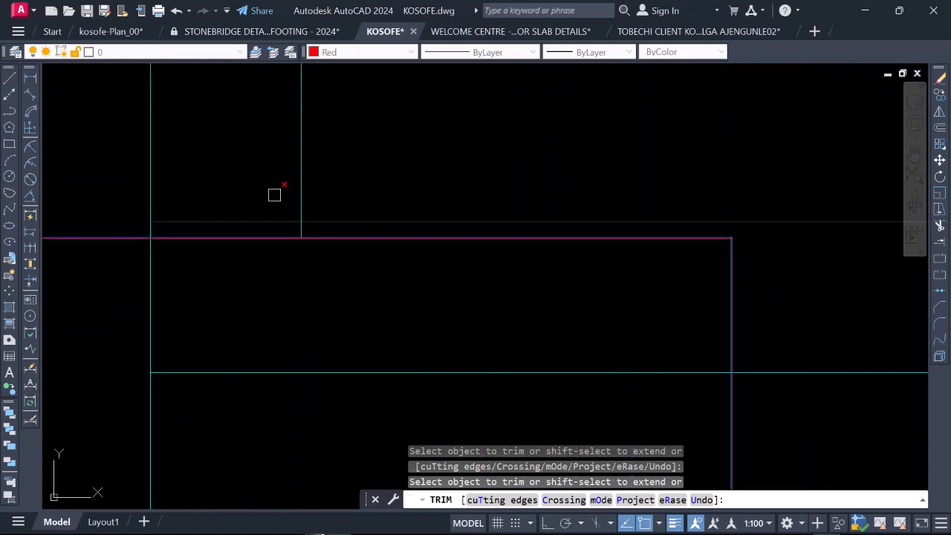
scroll(275, 195, down, 3)
scroll(327, 270, down, 3)
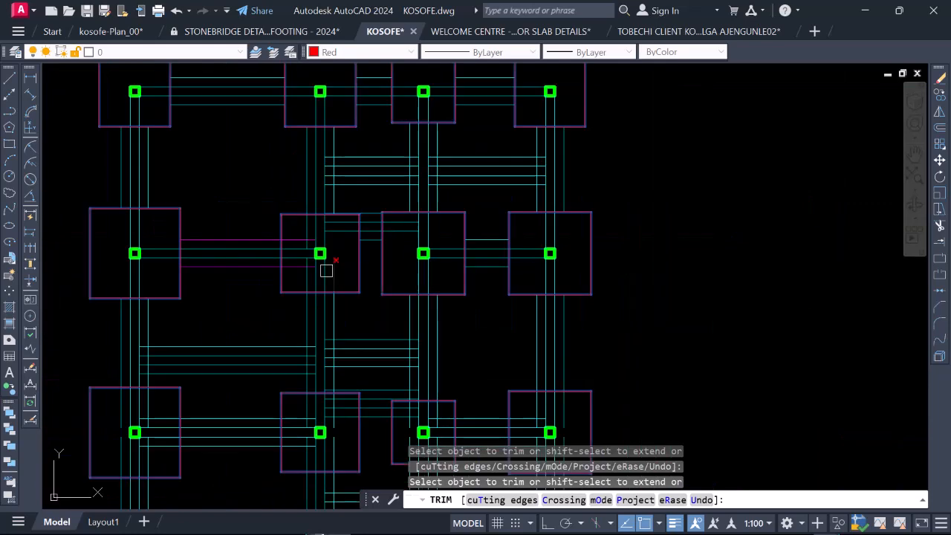
Step: Examine the second footings of the second and third rows for outer beam lines that still run inside them
scroll(289, 270, up, 4)
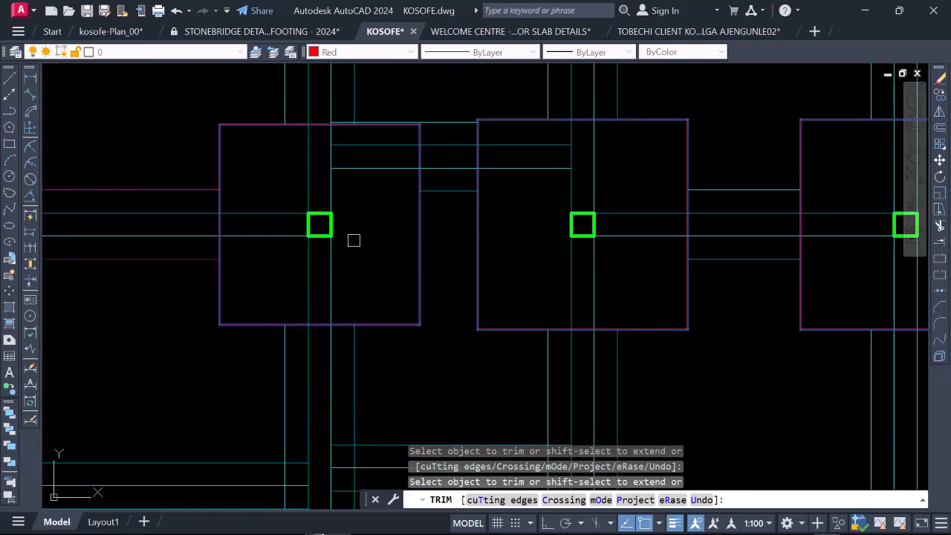
scroll(354, 240, down, 3)
scroll(357, 234, up, 2)
scroll(400, 311, down, 2)
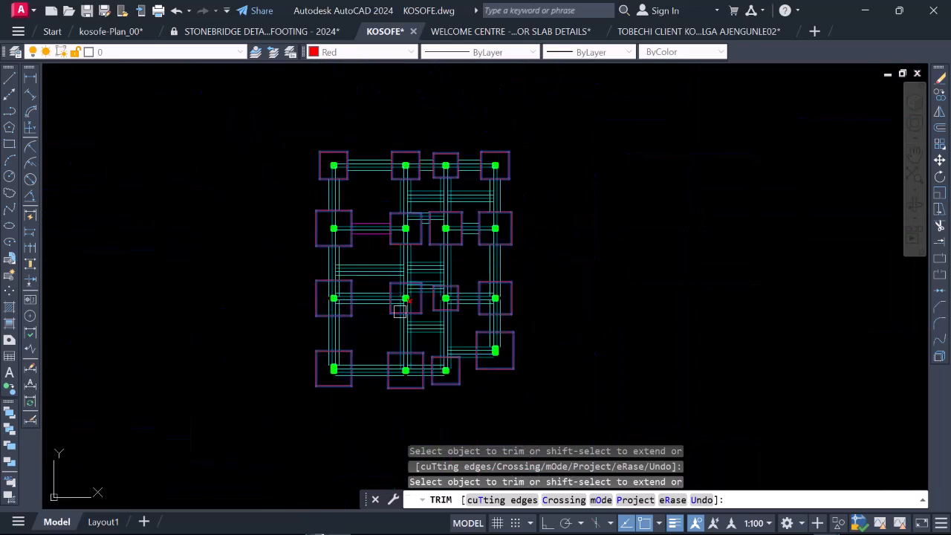
scroll(365, 301, up, 4)
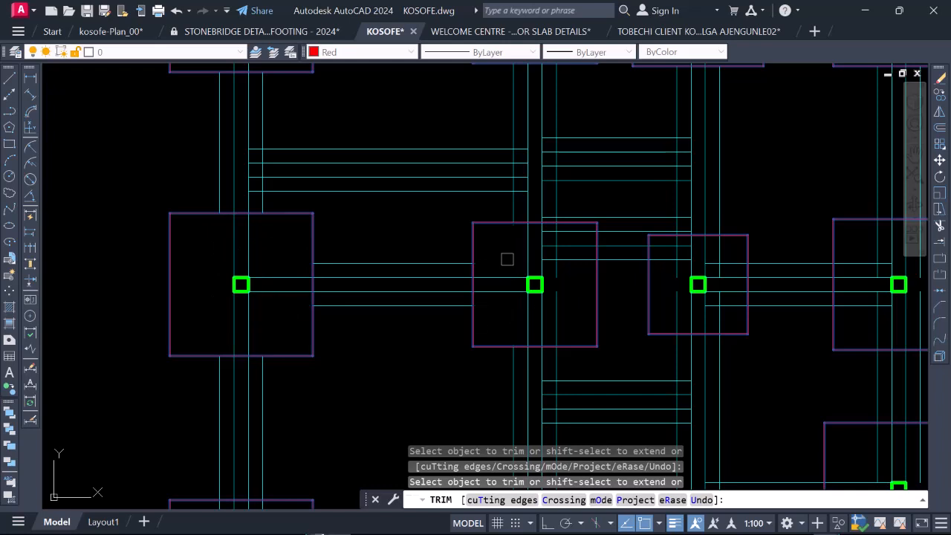
scroll(506, 258, down, 4)
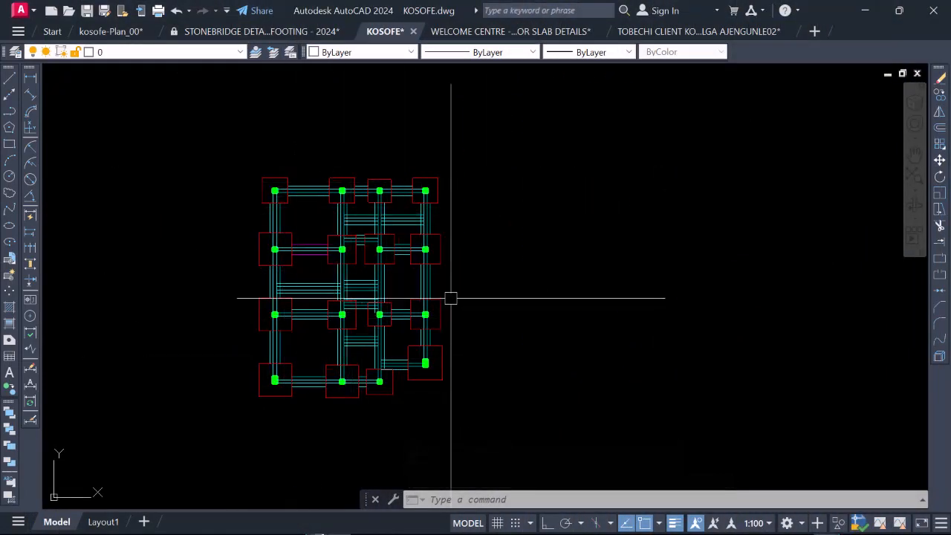
Step: Trim the remaining outer beam lines inside the third footing of the third row
scroll(371, 346, up, 6)
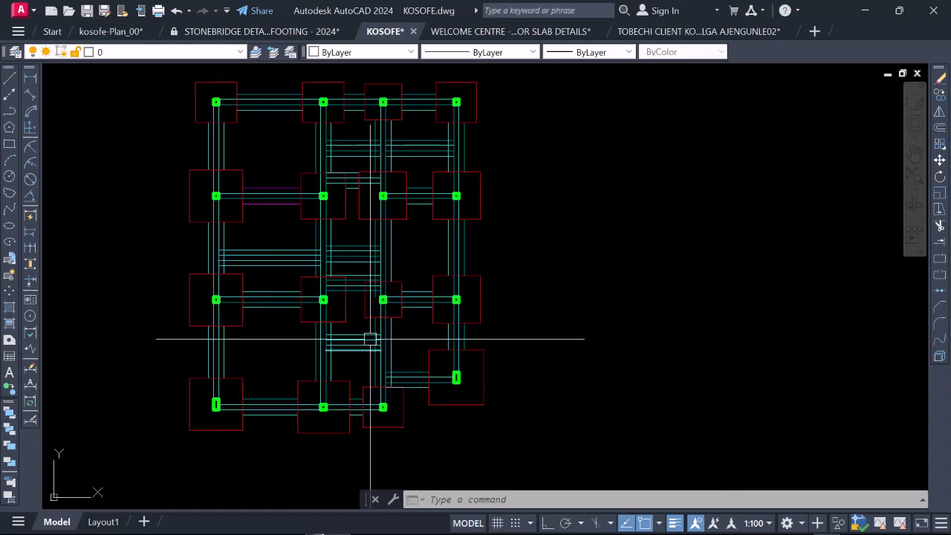
scroll(431, 348, down, 2)
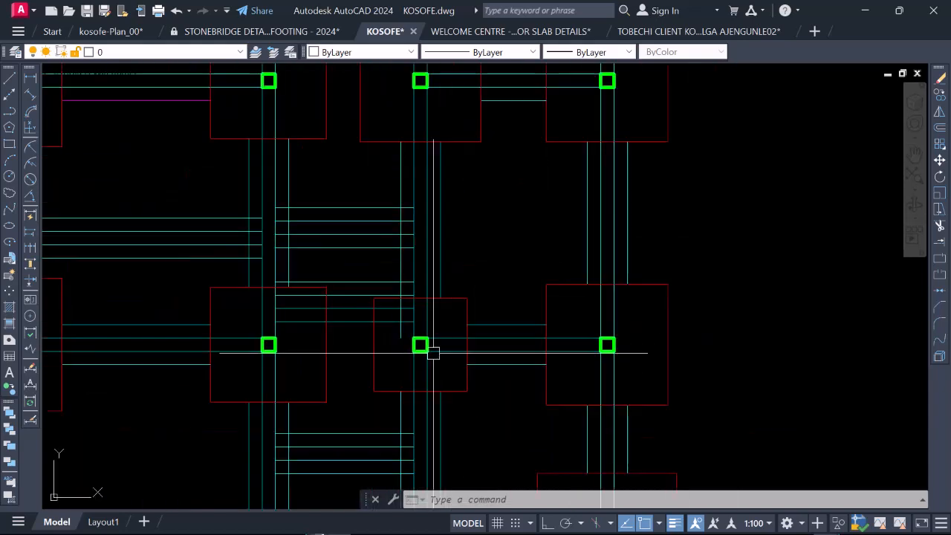
scroll(376, 325, up, 2)
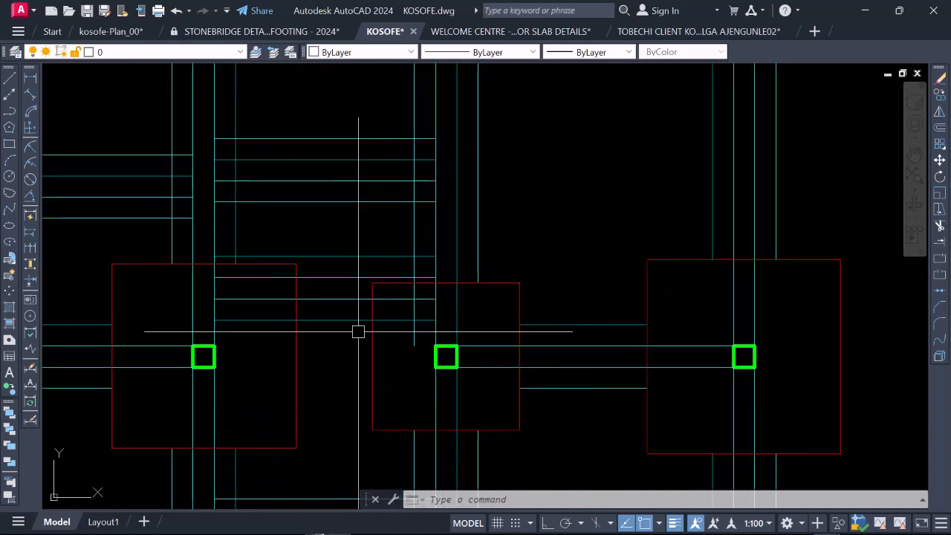
text(TR)
key(Return)
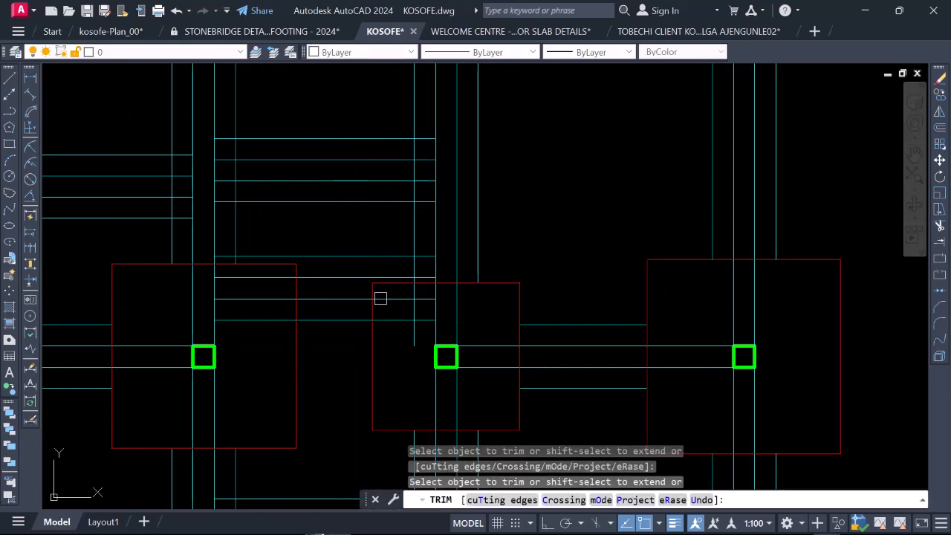
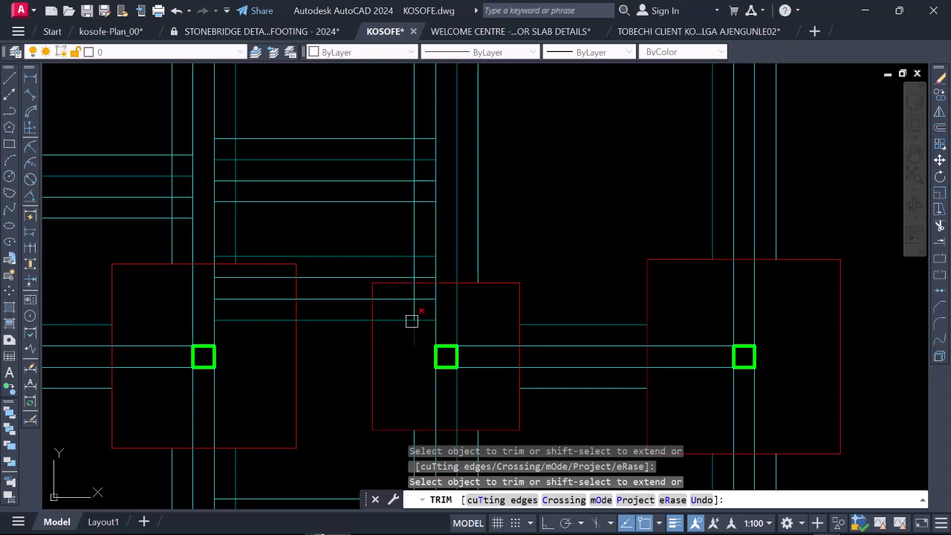
click(413, 311)
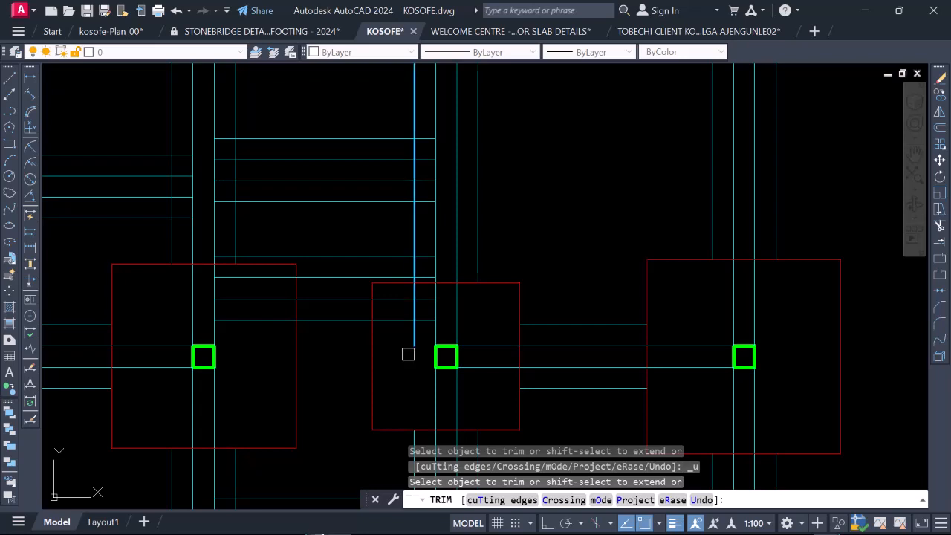
key(ctrl+z)
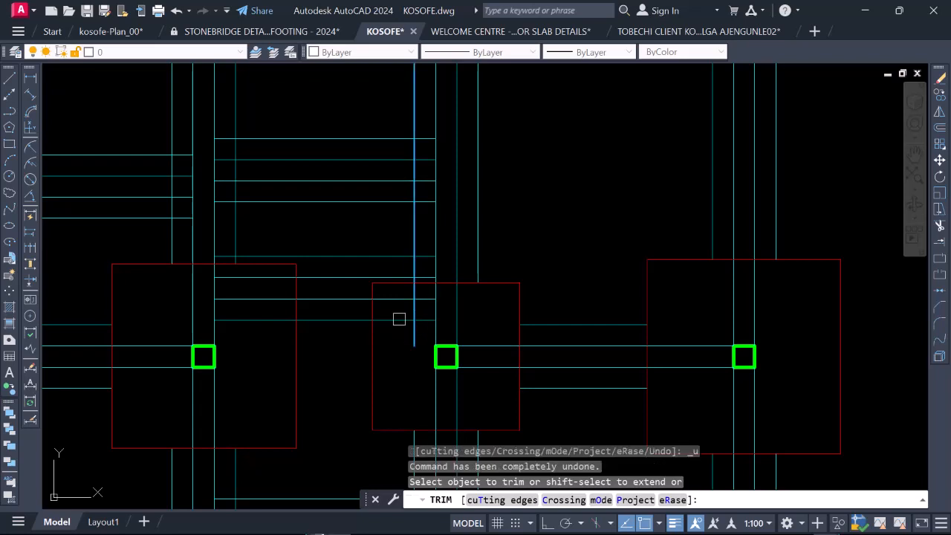
click(416, 341)
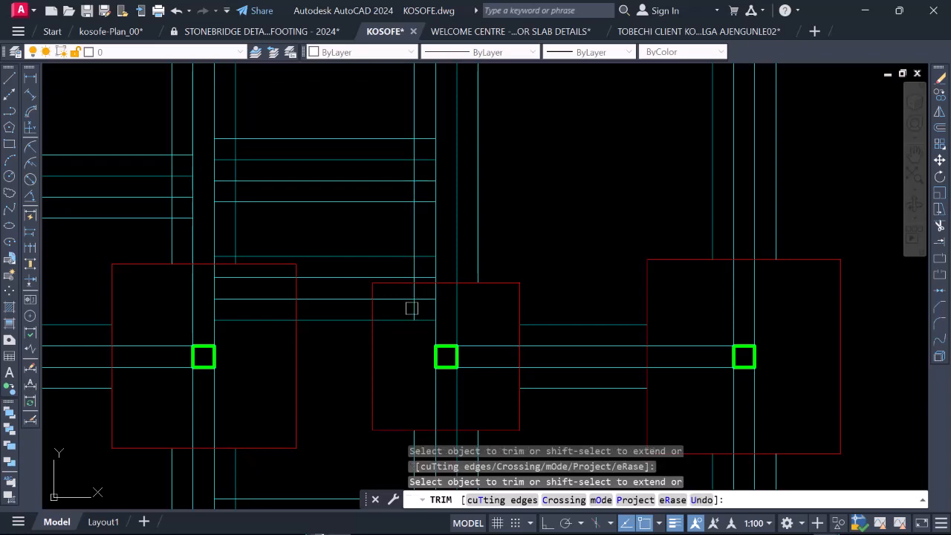
key(Escape)
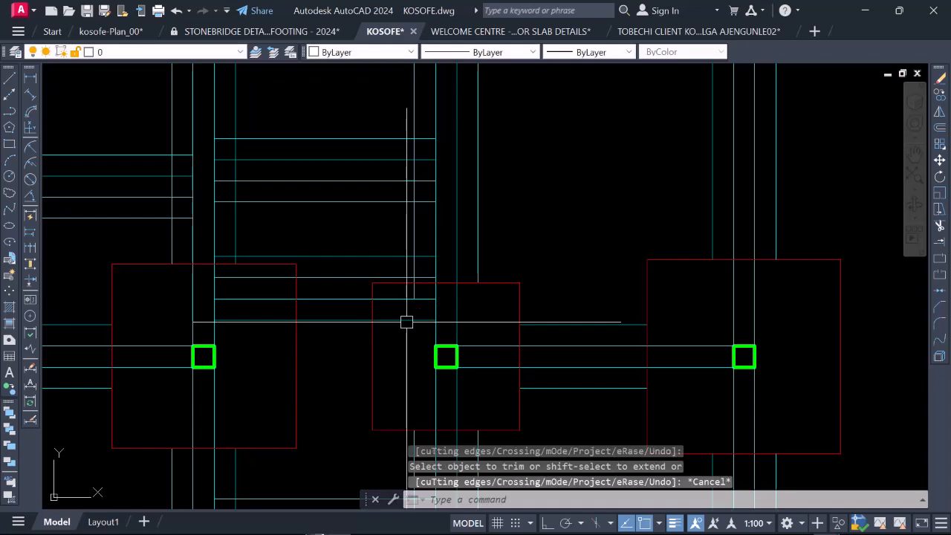
Step: Trim the outer vertical beam line inside the third footing of the third row, using the footing's four edges as cutting edges
click(491, 282)
scroll(439, 418, up, 2)
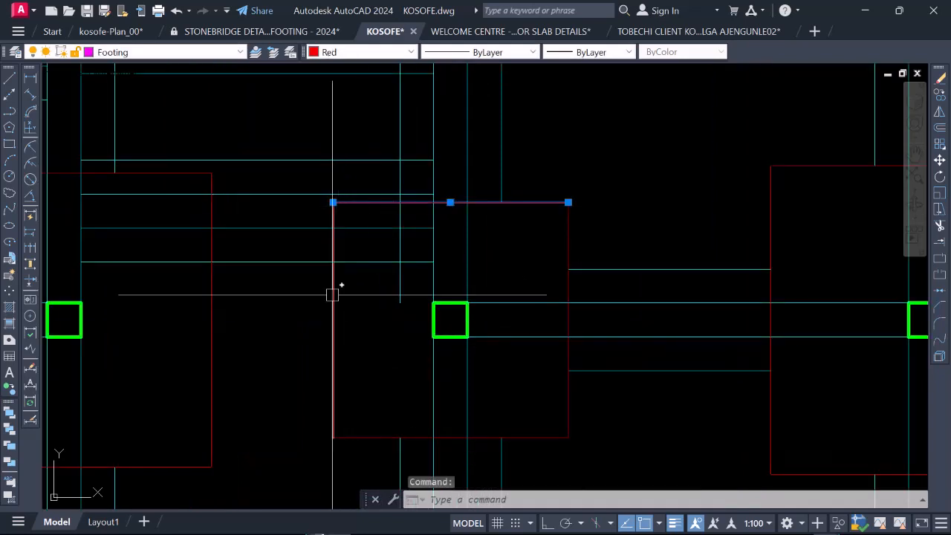
click(333, 291)
click(380, 436)
click(569, 245)
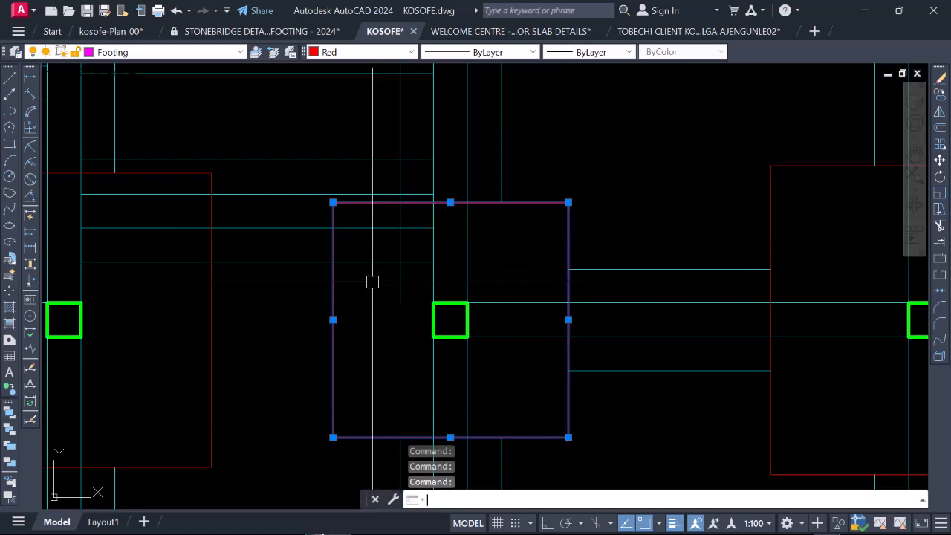
key(Return)
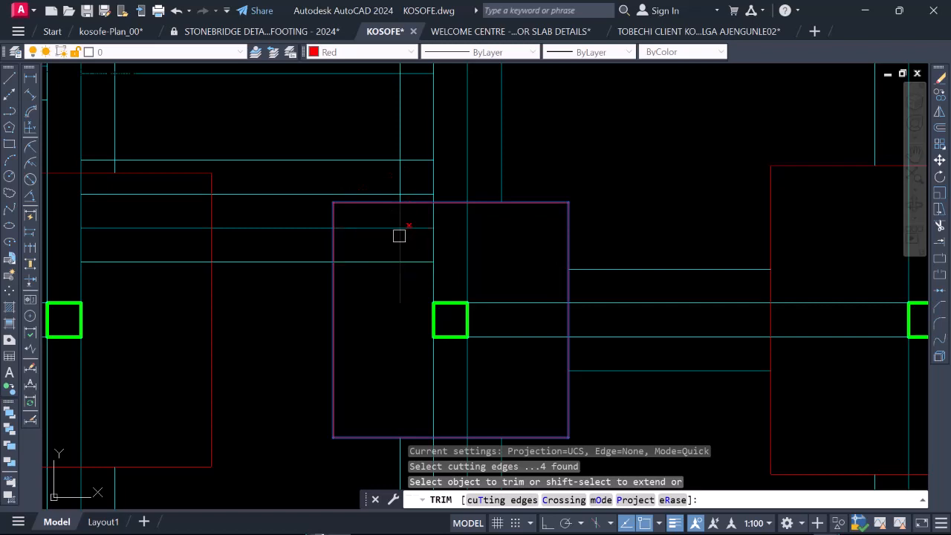
click(402, 220)
scroll(409, 275, down, 4)
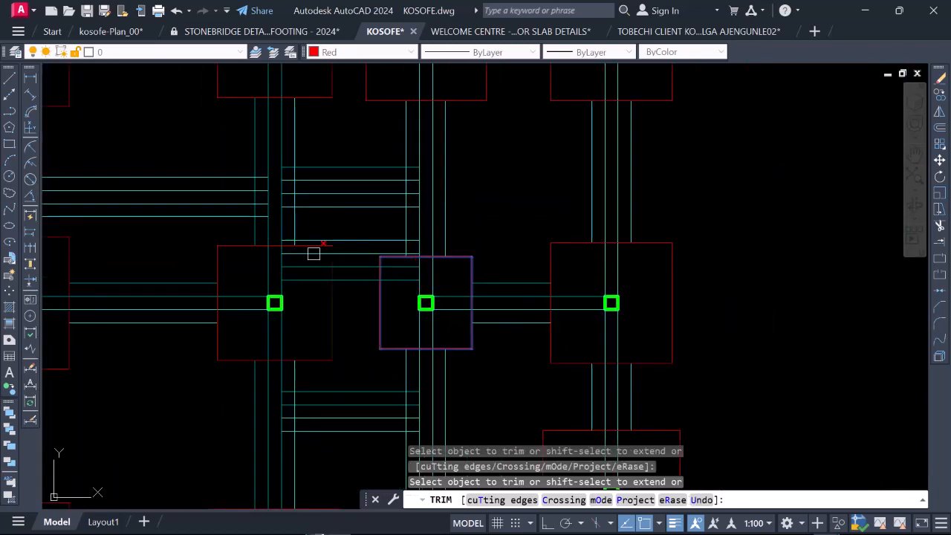
scroll(314, 254, up, 2)
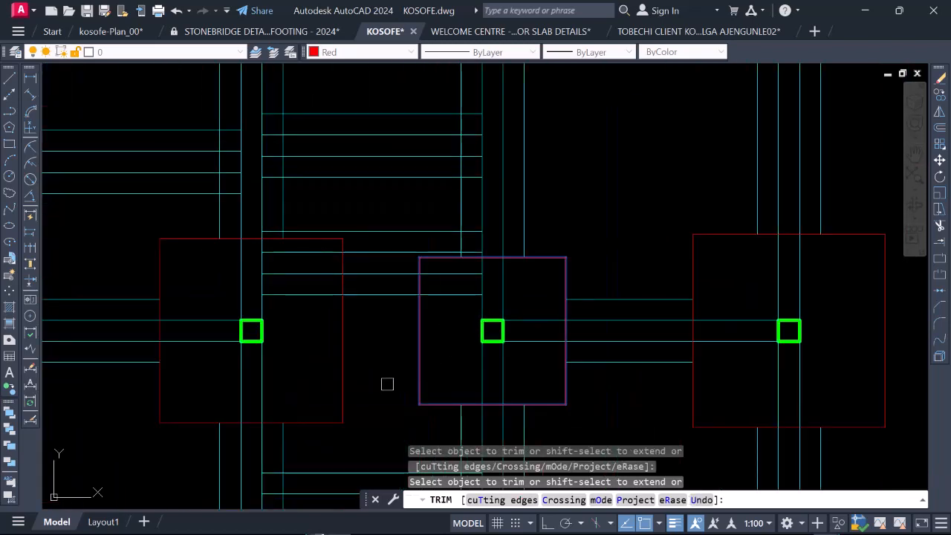
scroll(417, 369, down, 4)
scroll(385, 341, up, 4)
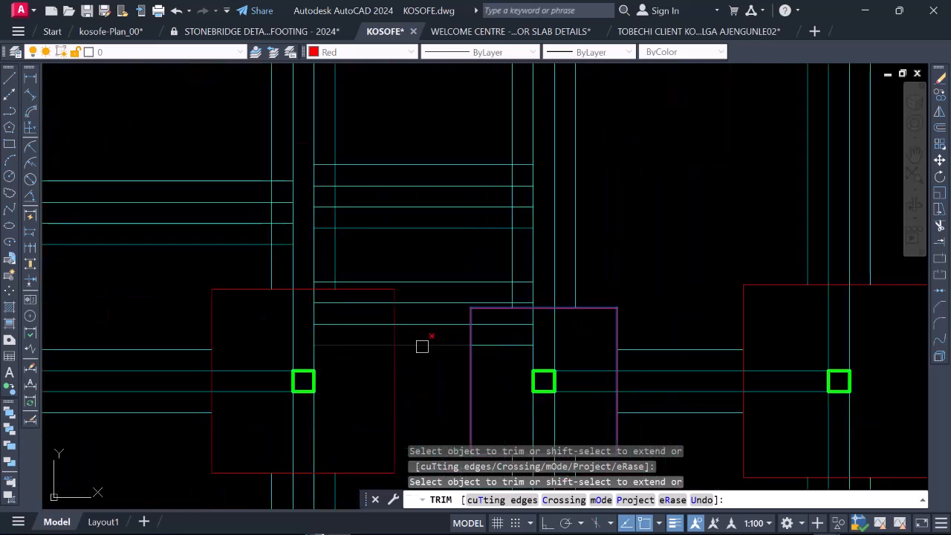
key(Escape)
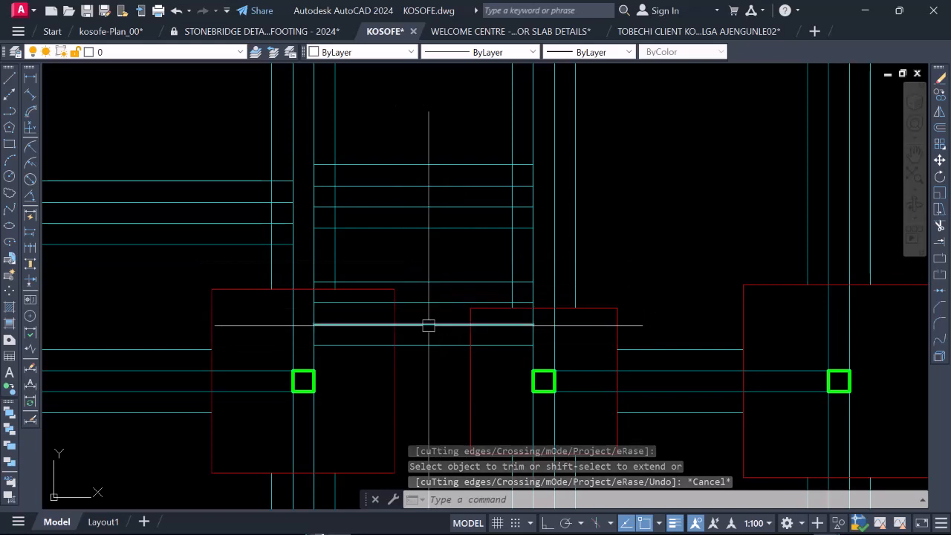
Step: Examine the third row's footings for horizontal beam lines that still run inside the second and third footings
scroll(458, 324, up, 2)
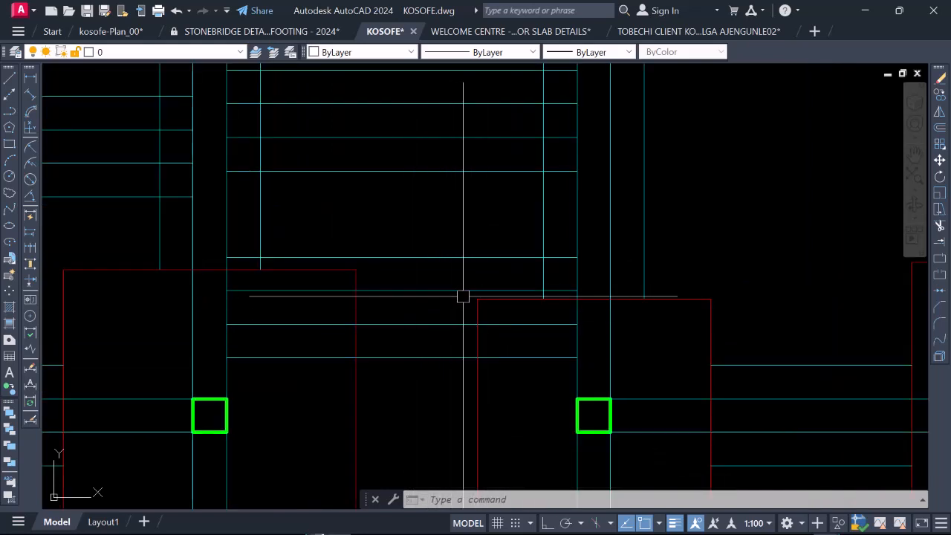
scroll(419, 324, down, 2)
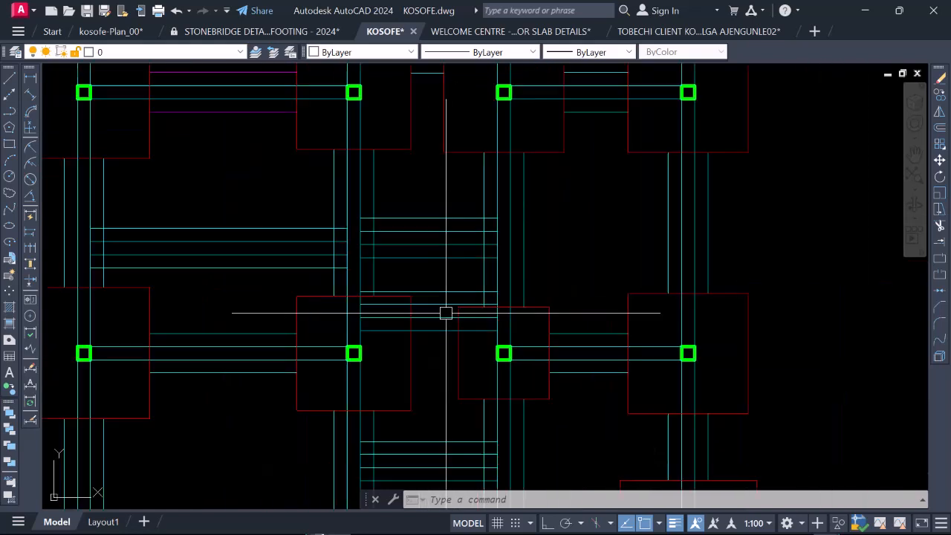
scroll(297, 360, up, 1)
scroll(344, 370, down, 2)
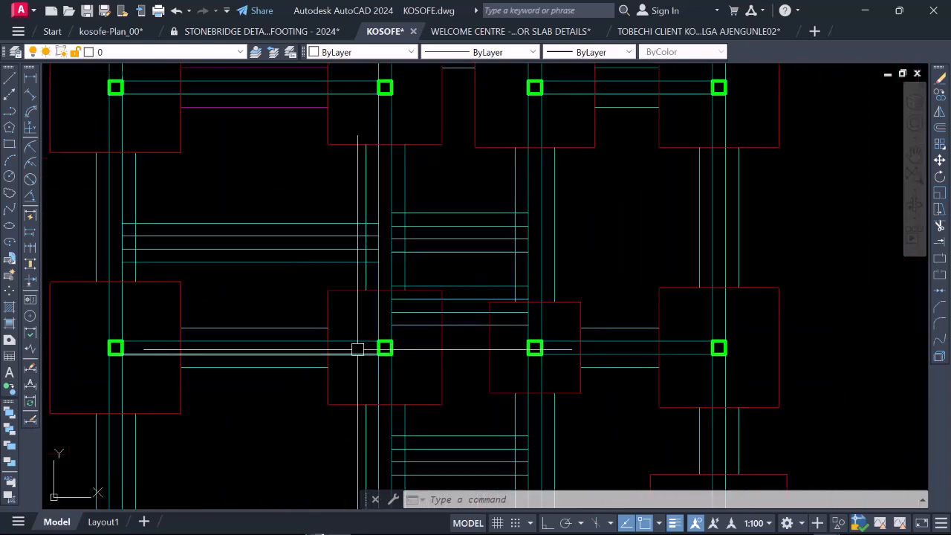
scroll(119, 347, up, 4)
scroll(304, 340, down, 6)
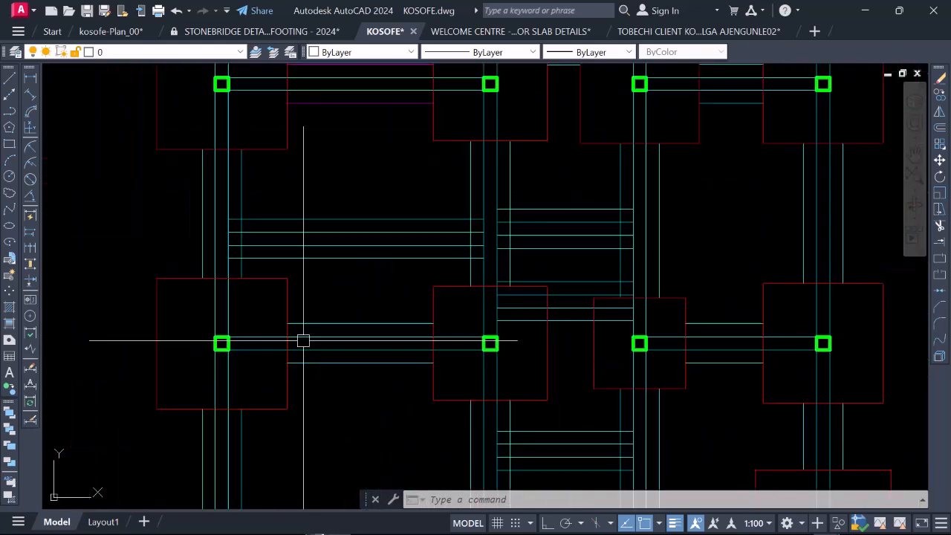
scroll(250, 335, up, 4)
scroll(276, 335, down, 4)
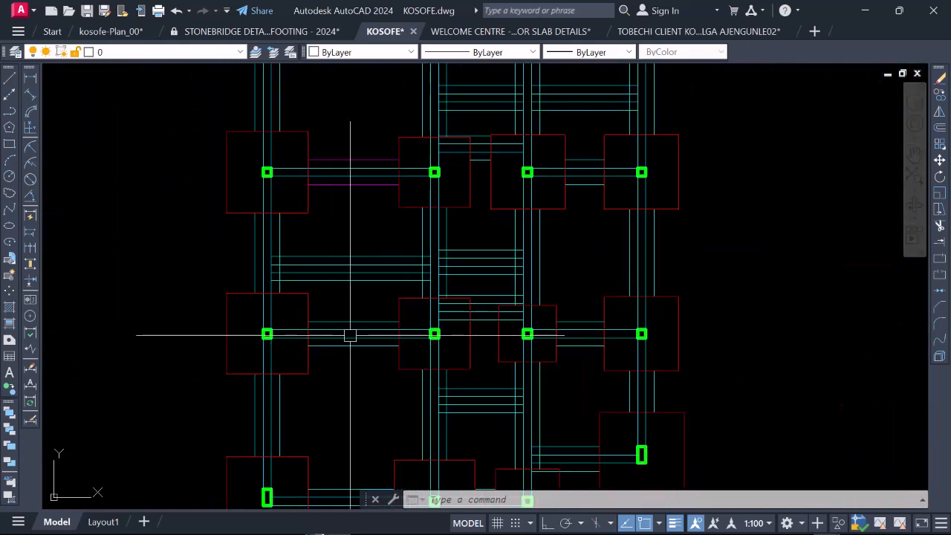
scroll(399, 341, up, 4)
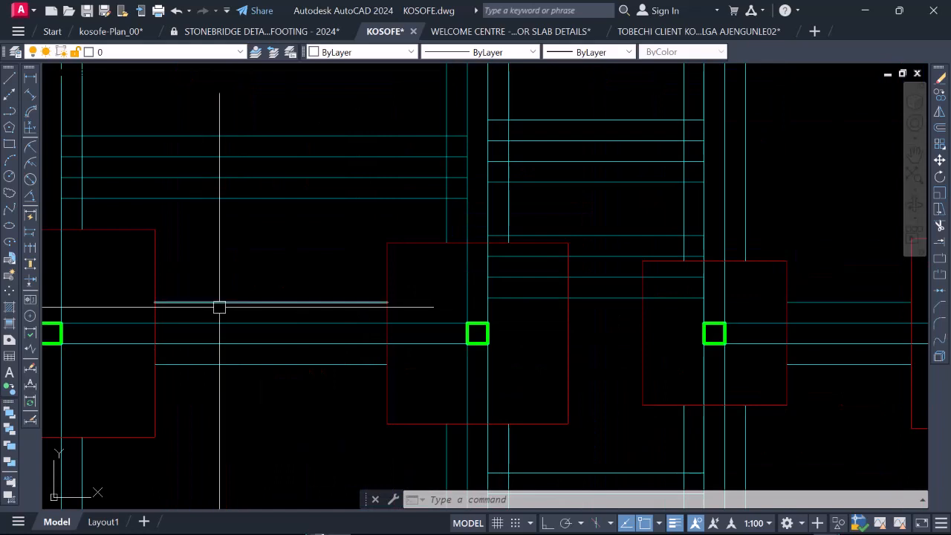
scroll(219, 308, down, 4)
scroll(404, 292, up, 4)
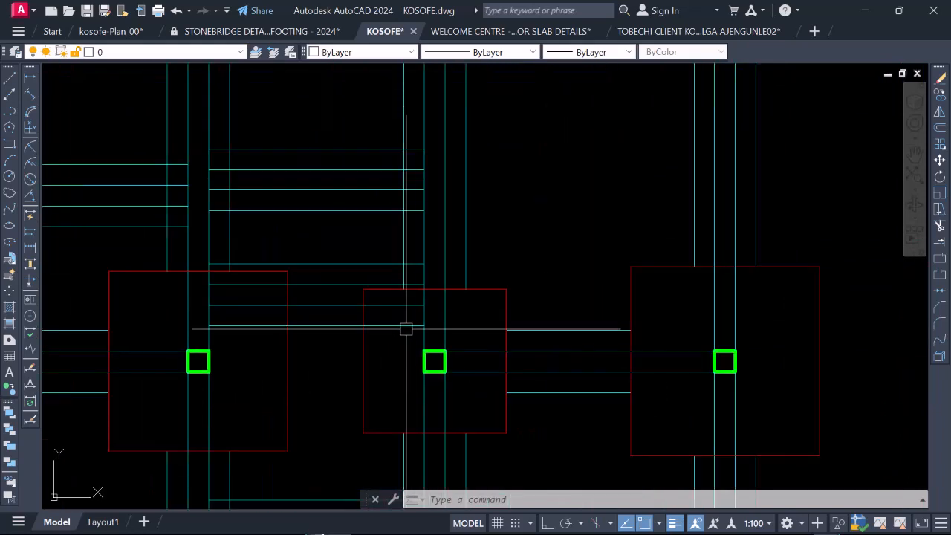
Step: Shorten the lowest horizontal beam line between the third row's second and third footings to the footings' facing edges
click(414, 326)
click(423, 325)
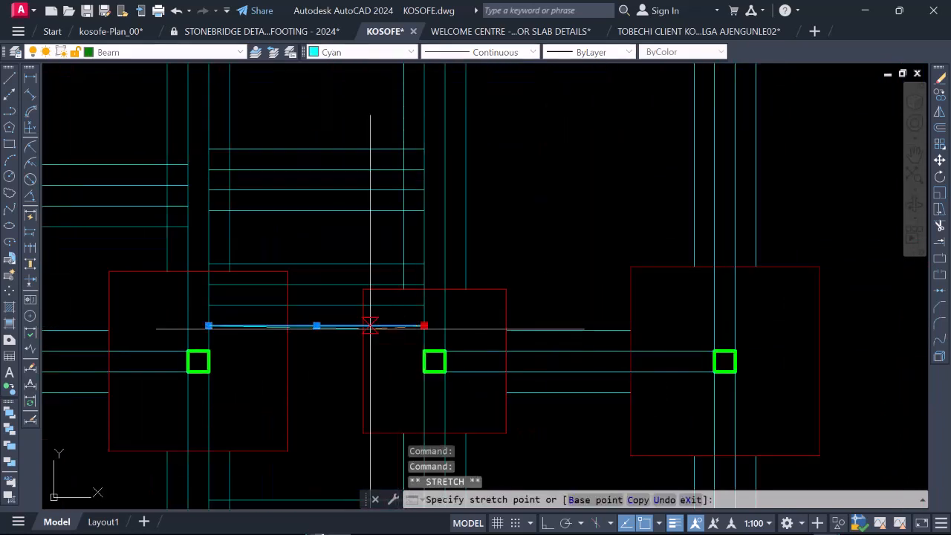
click(363, 326)
click(209, 326)
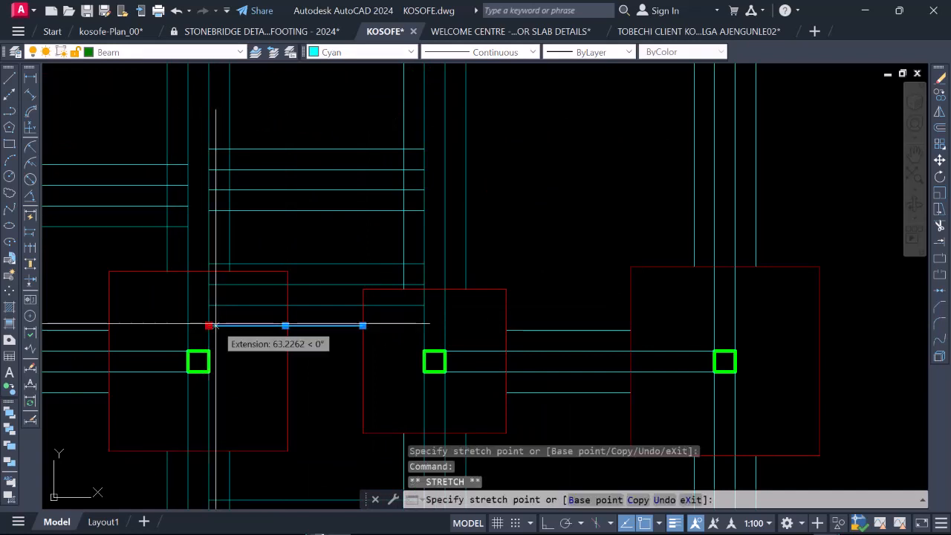
scroll(283, 324, up, 6)
click(304, 329)
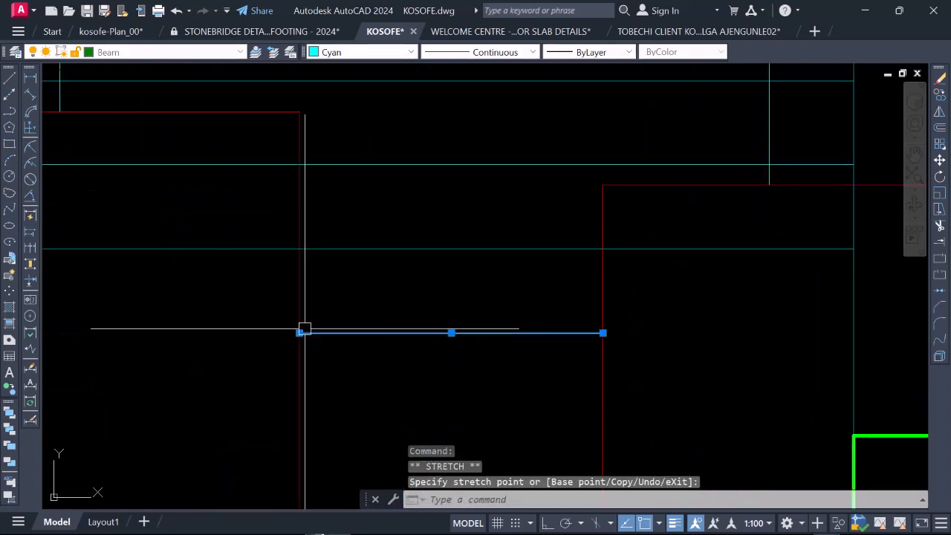
scroll(319, 329, down, 3)
key(Escape)
Step: Trim the topmost line of the short beam and the adjoining outer vertical line to a corner above the third row's second footing
scroll(298, 287, up, 2)
scroll(236, 287, up, 4)
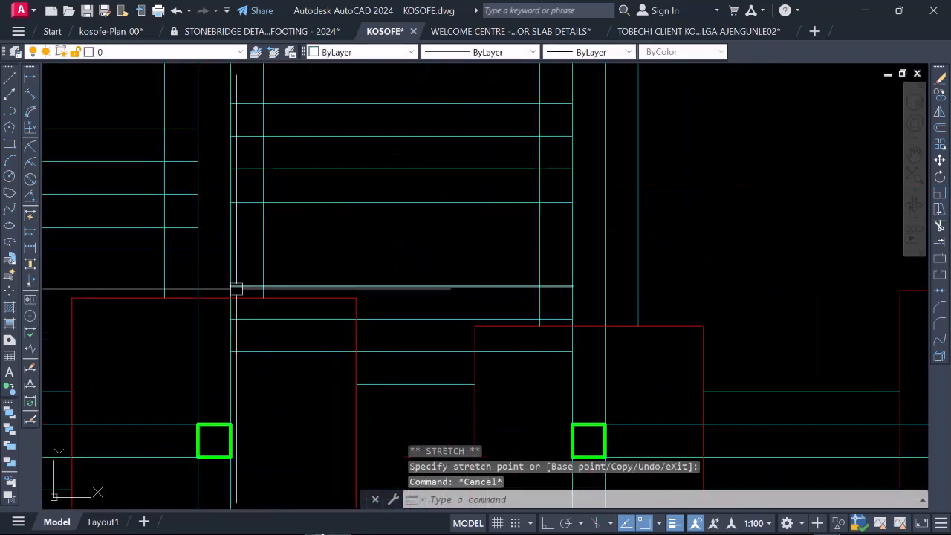
click(231, 285)
key(Escape)
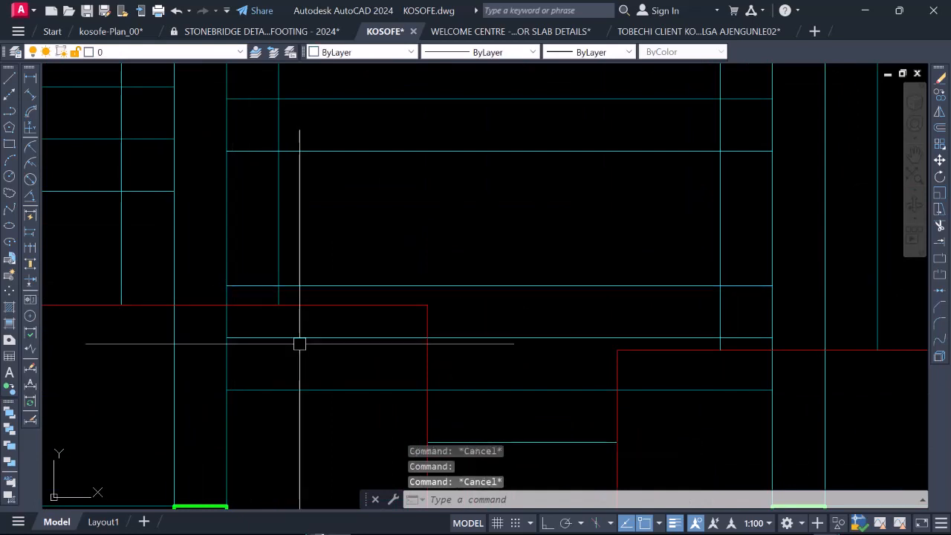
text(TR)
key(Return)
scroll(364, 324, down, 5)
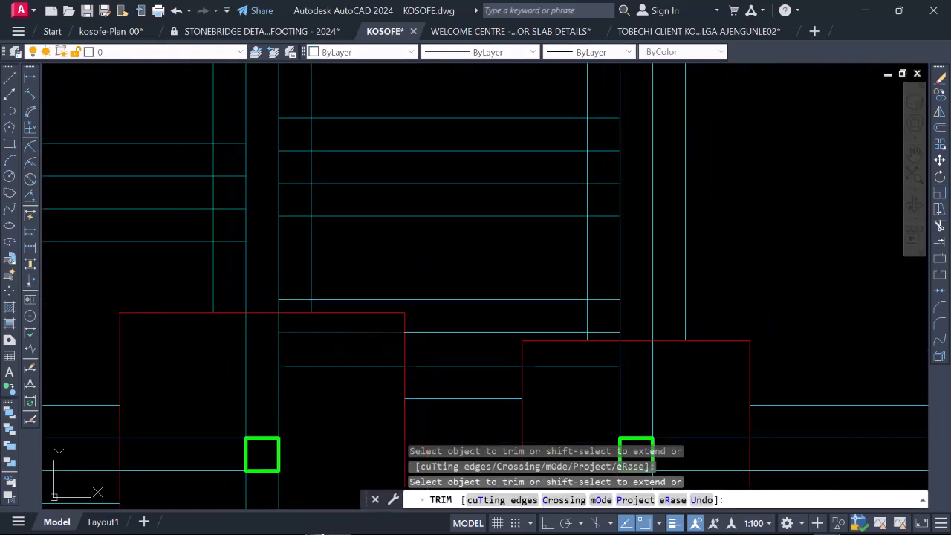
scroll(361, 323, up, 4)
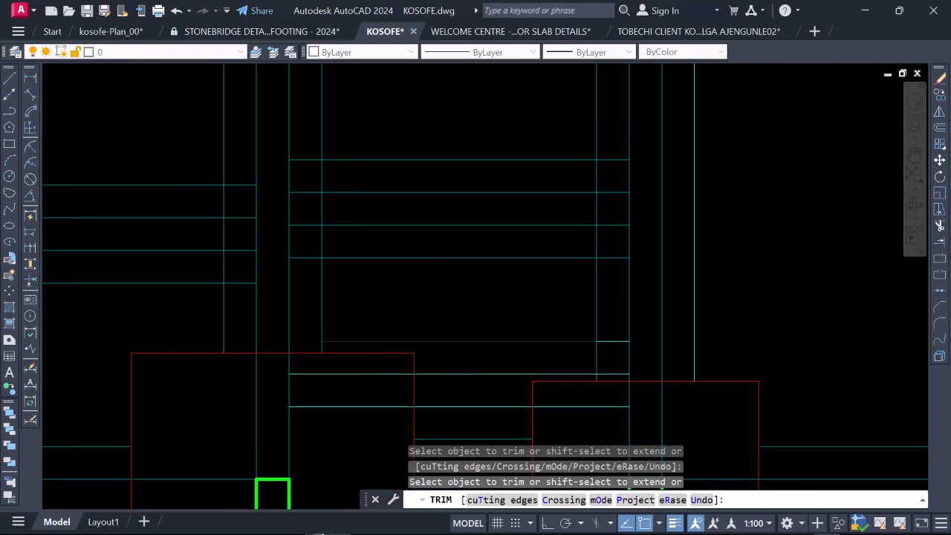
scroll(320, 341, up, 2)
scroll(325, 314, down, 5)
scroll(408, 340, up, 4)
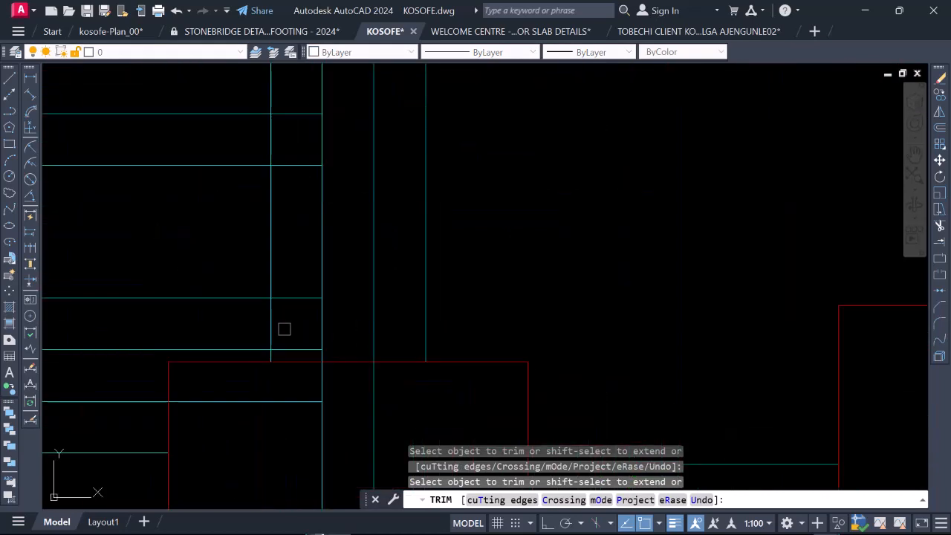
scroll(273, 361, up, 4)
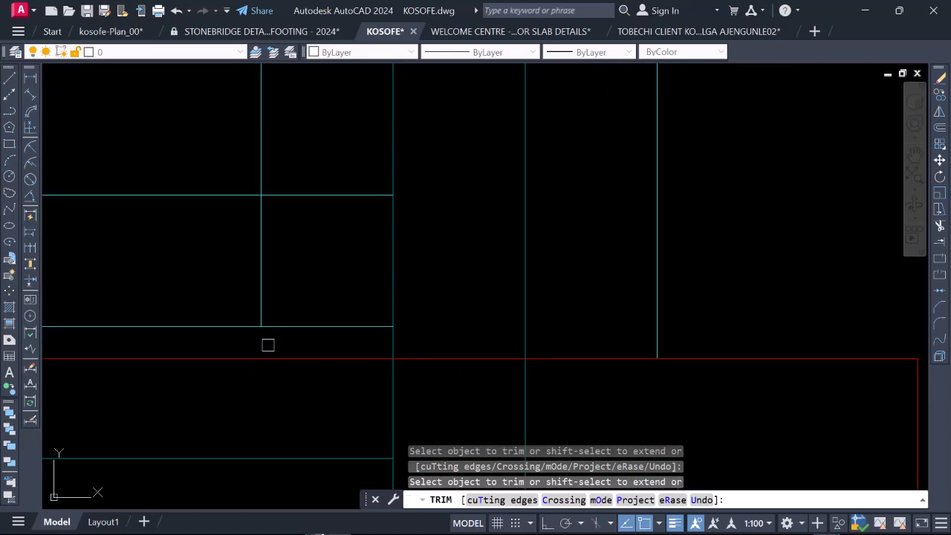
scroll(268, 345, down, 4)
scroll(315, 366, up, 2)
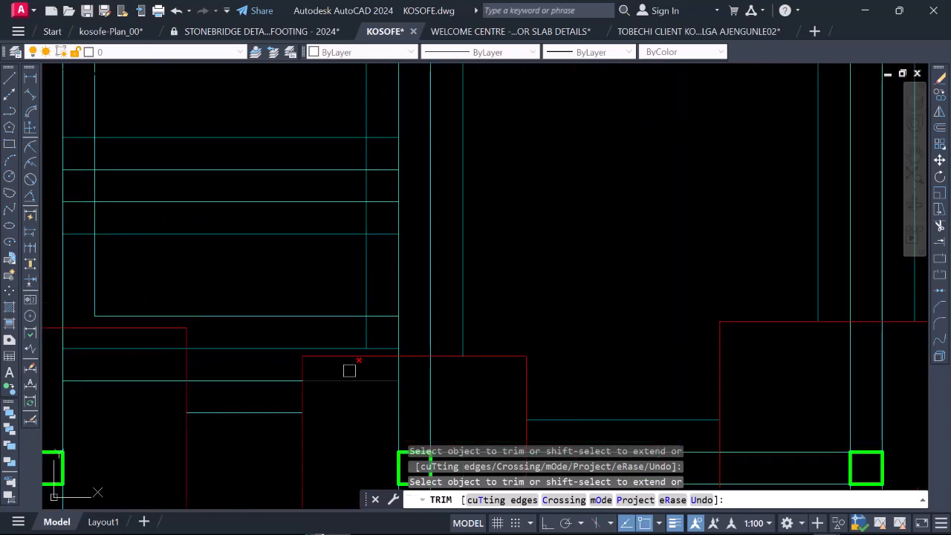
Step: Trim the same beam's topmost line and the other outer vertical line to a corner above the third row's third footing
scroll(389, 367, down, 2)
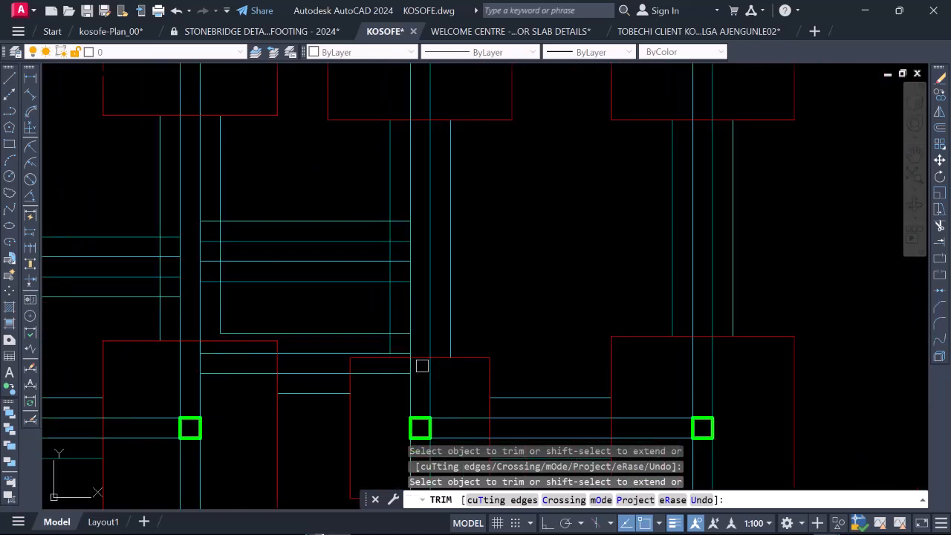
scroll(390, 348, up, 4)
scroll(395, 362, down, 5)
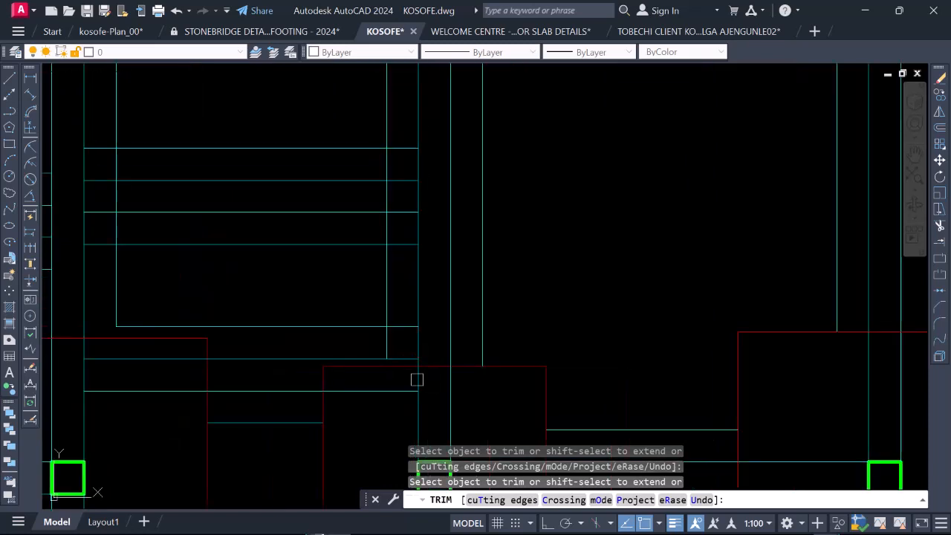
scroll(421, 365, up, 5)
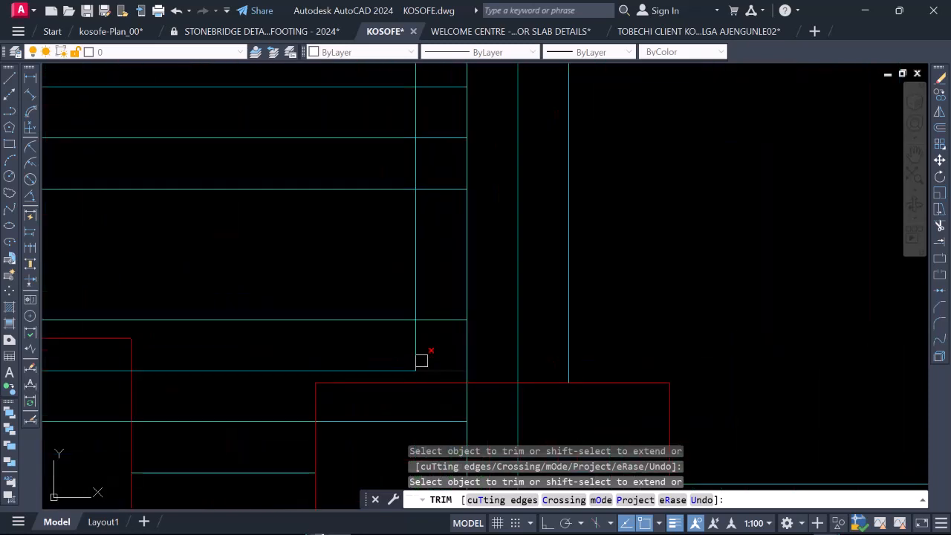
scroll(405, 337, down, 5)
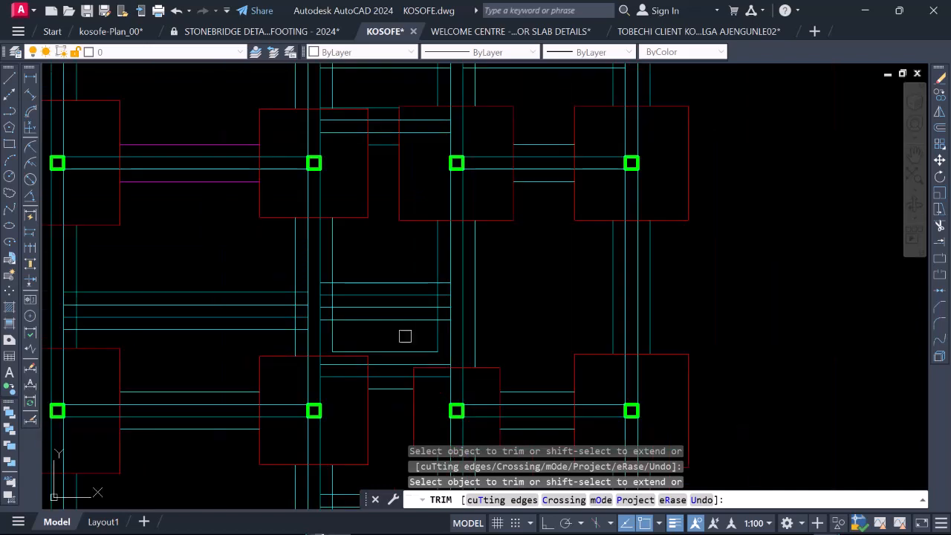
Step: Trim the lowest line of the short beam midway between the second and third footing rows and the outer vertical lines into a closed rectangle
scroll(419, 308, up, 5)
click(458, 325)
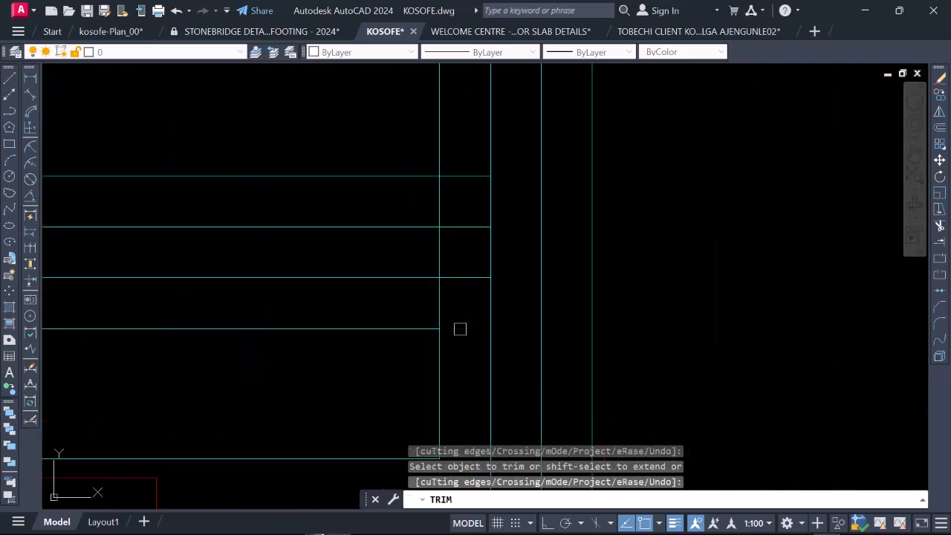
scroll(453, 306, down, 5)
scroll(360, 326, up, 5)
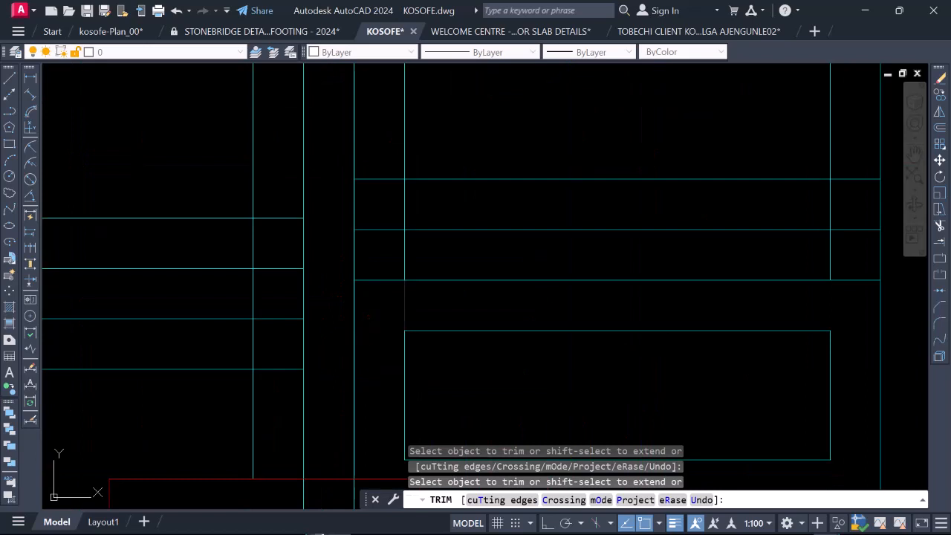
Step: Trim the topmost line of that mid-bay short beam and the outer vertical lines above it to clean inner corners
scroll(361, 337, down, 5)
scroll(363, 298, up, 5)
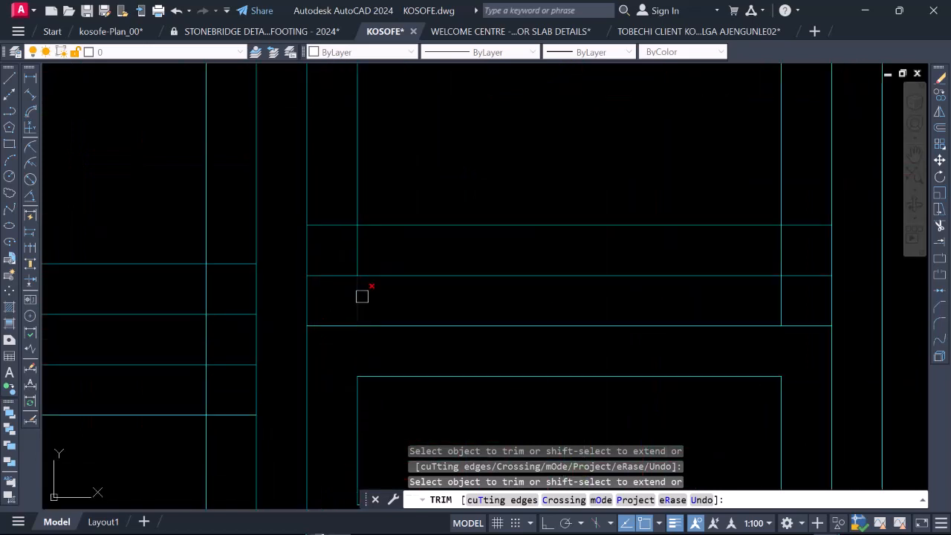
scroll(328, 243, down, 5)
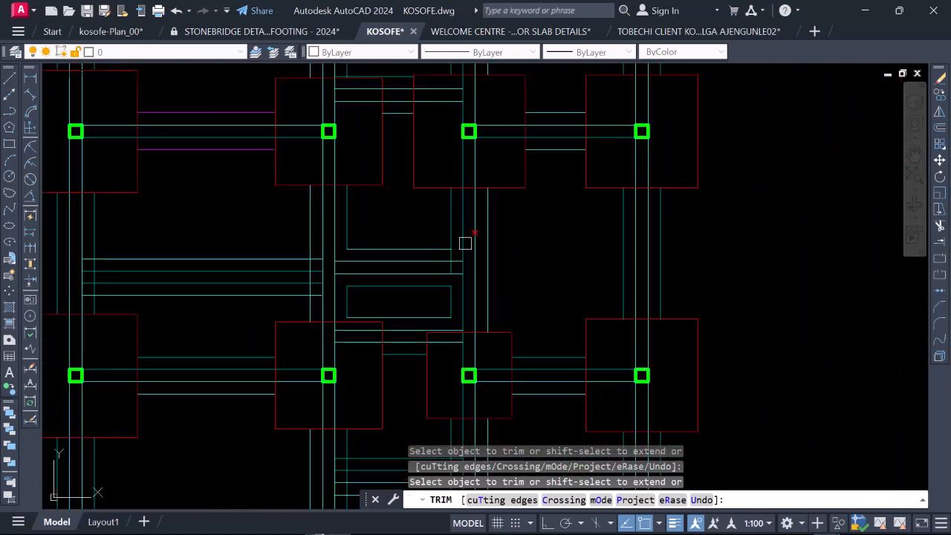
scroll(440, 263, up, 5)
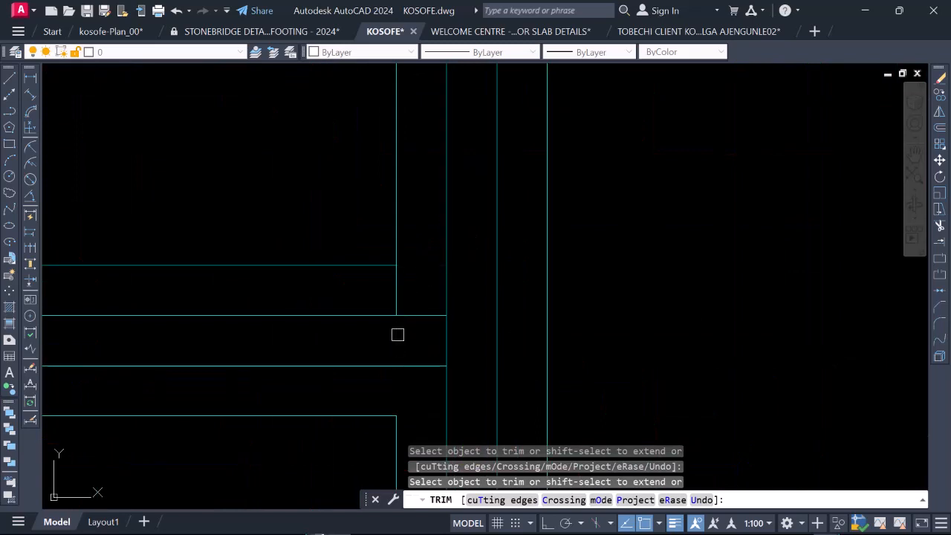
Step: Trim both outer lines of the long mid-bay beam to corners with the outer vertical line at the second footing column
scroll(437, 291, down, 5)
scroll(296, 288, up, 5)
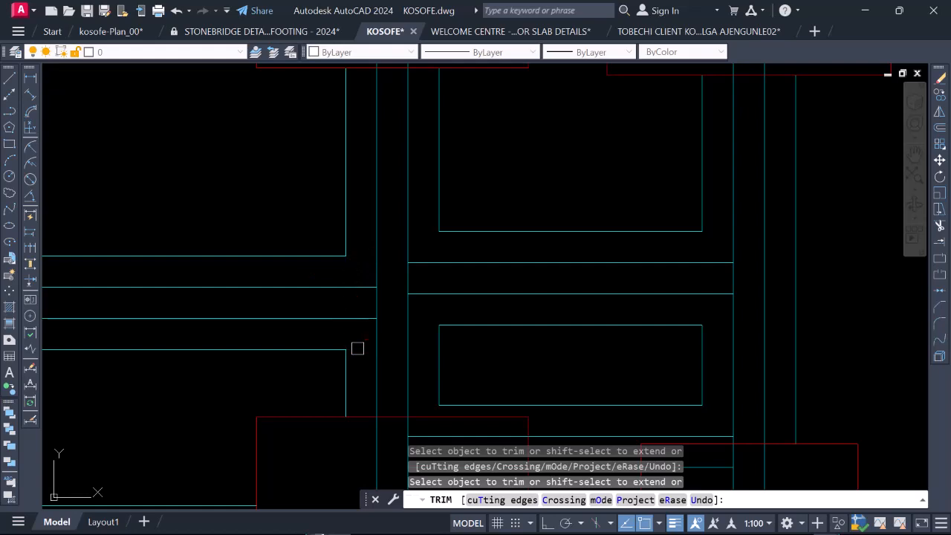
scroll(353, 327, down, 5)
Step: Trim both outer lines of the long mid-bay beam to corners with the inner-side outer vertical line at the first footing column
scroll(357, 325, up, 5)
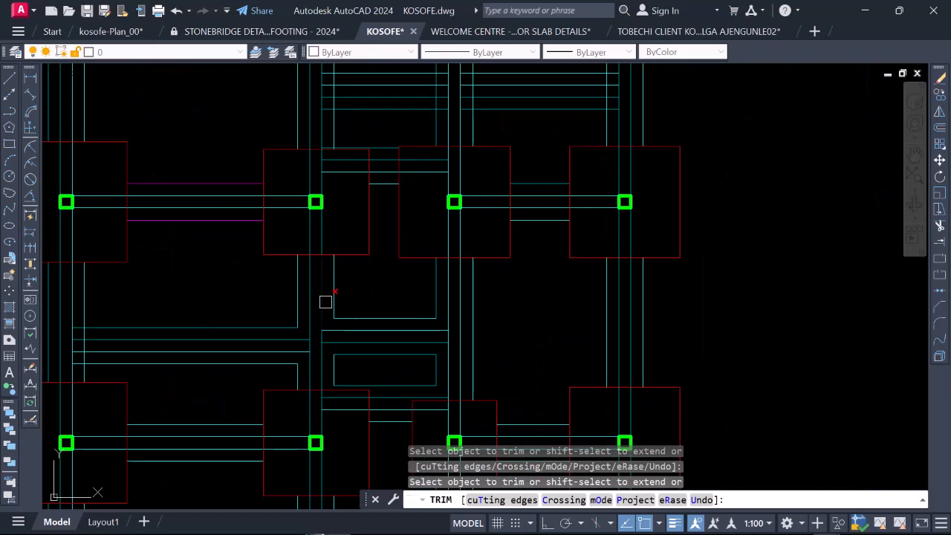
scroll(325, 301, up, 4)
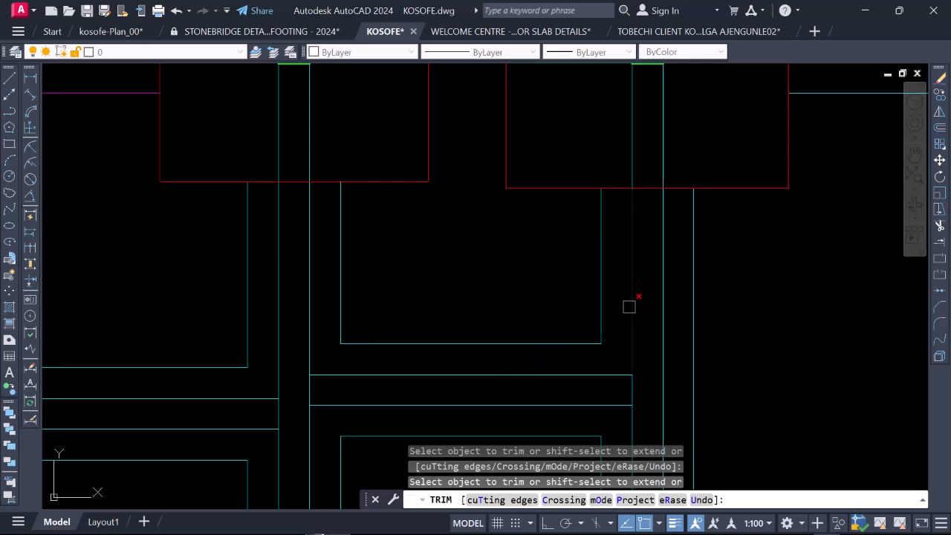
scroll(604, 352, down, 5)
scroll(441, 284, up, 3)
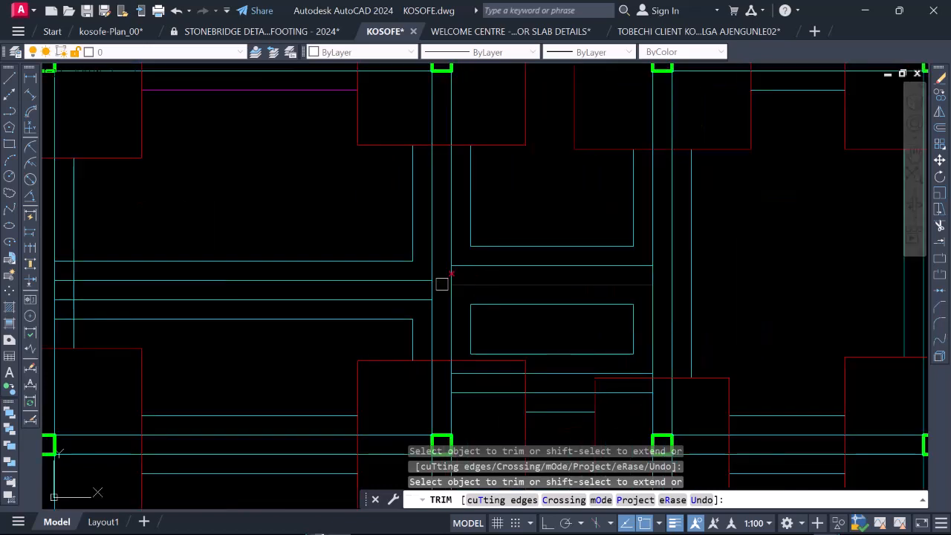
scroll(486, 275, down, 2)
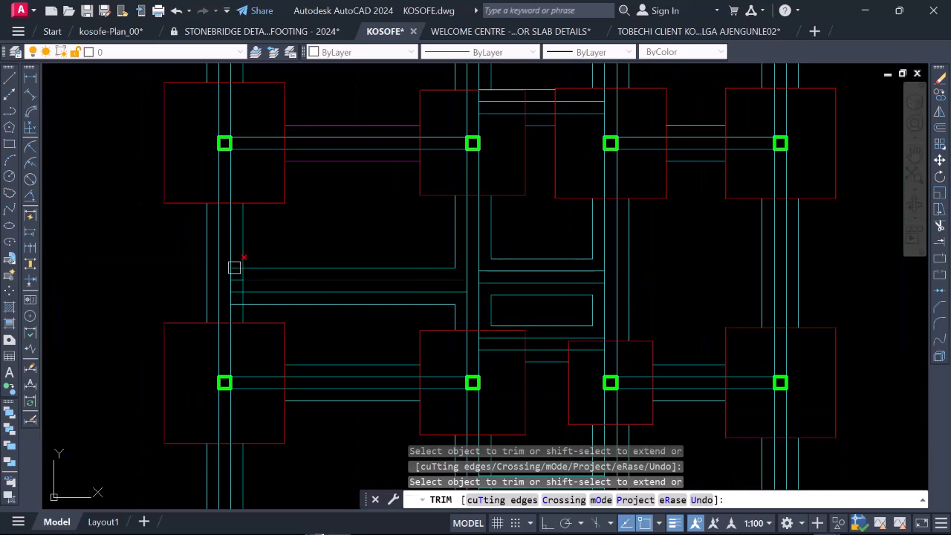
scroll(236, 272, up, 4)
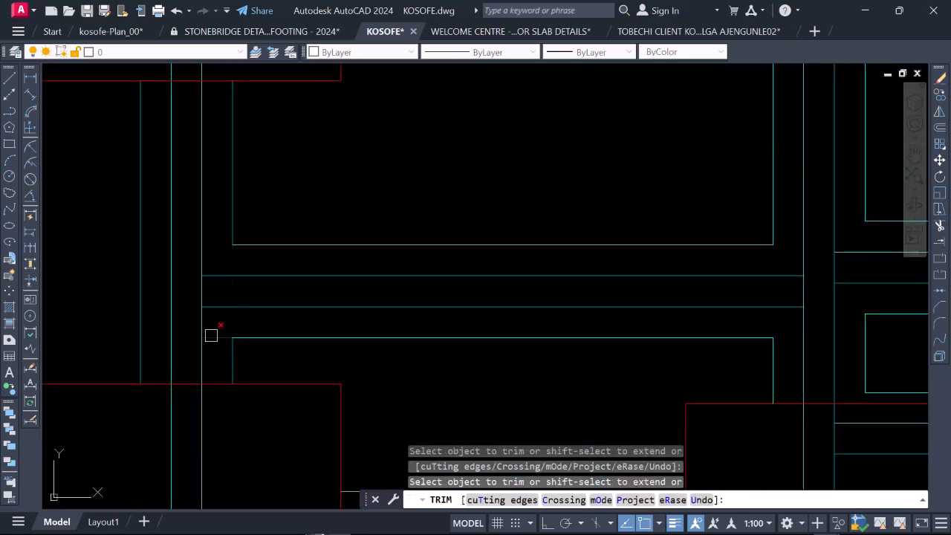
scroll(233, 327, down, 3)
Step: Trim the outer lines of the two beams between the first and second footing rows to corners with the crossing outer vertical lines
scroll(379, 308, down, 2)
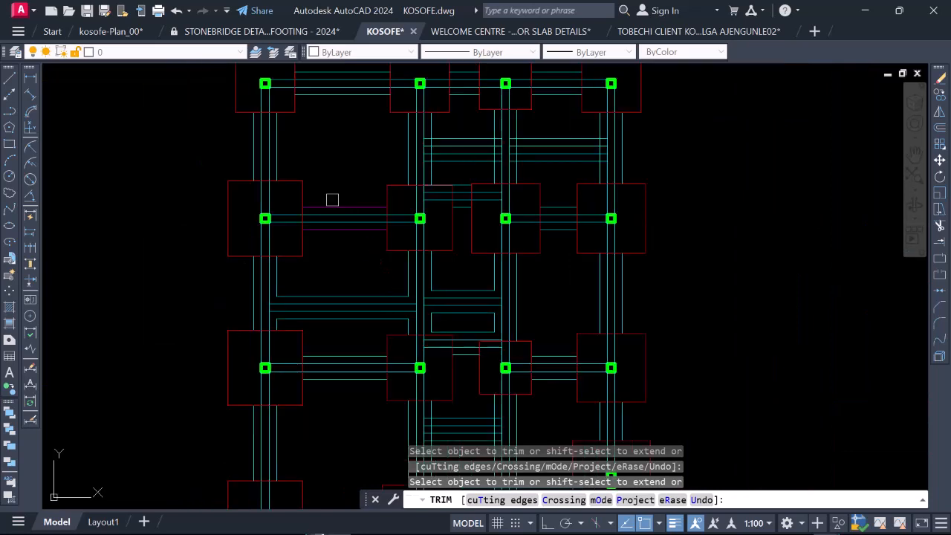
scroll(413, 142, up, 4)
scroll(341, 215, down, 2)
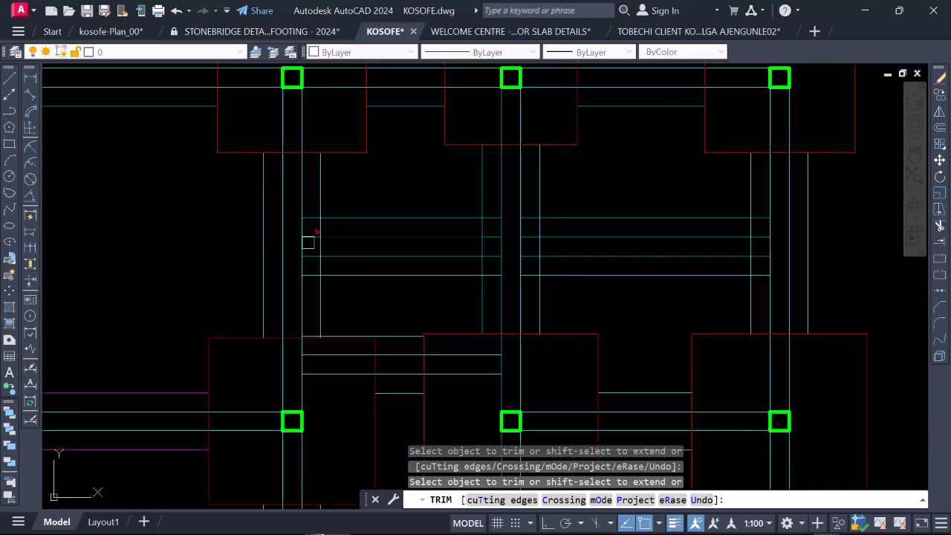
scroll(304, 216, up, 3)
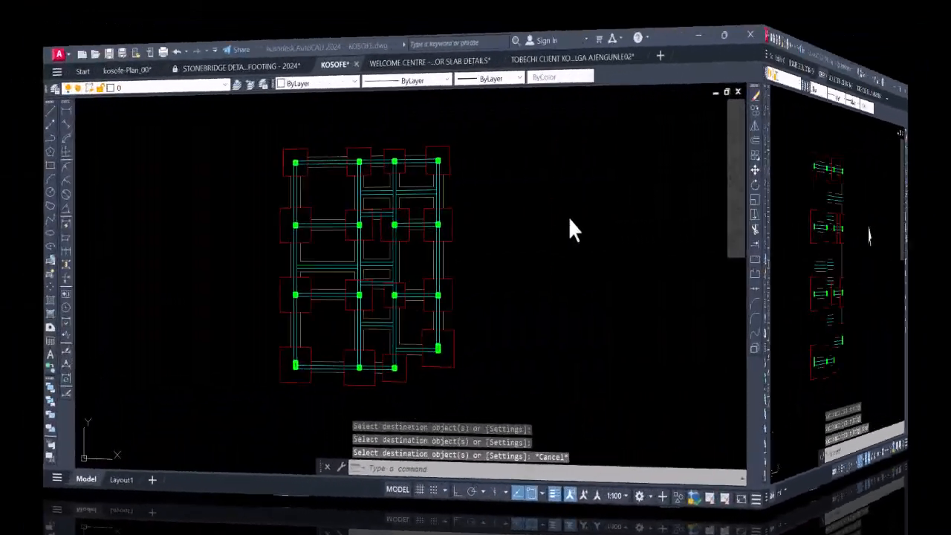
Step: Examine the outer beam lines across the foundation layout, checking the properties of the one between the first column's upper two footings
scroll(526, 234, up, 2)
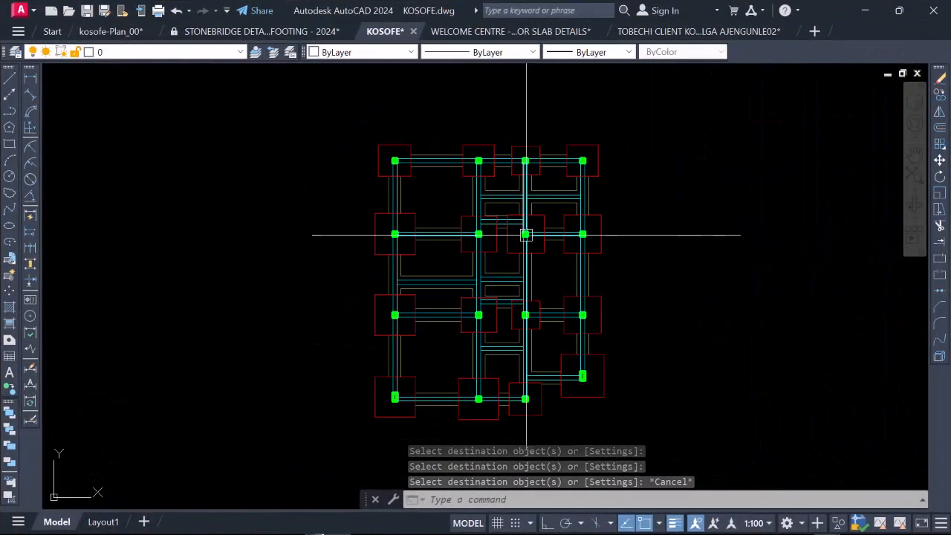
scroll(515, 349, up, 1)
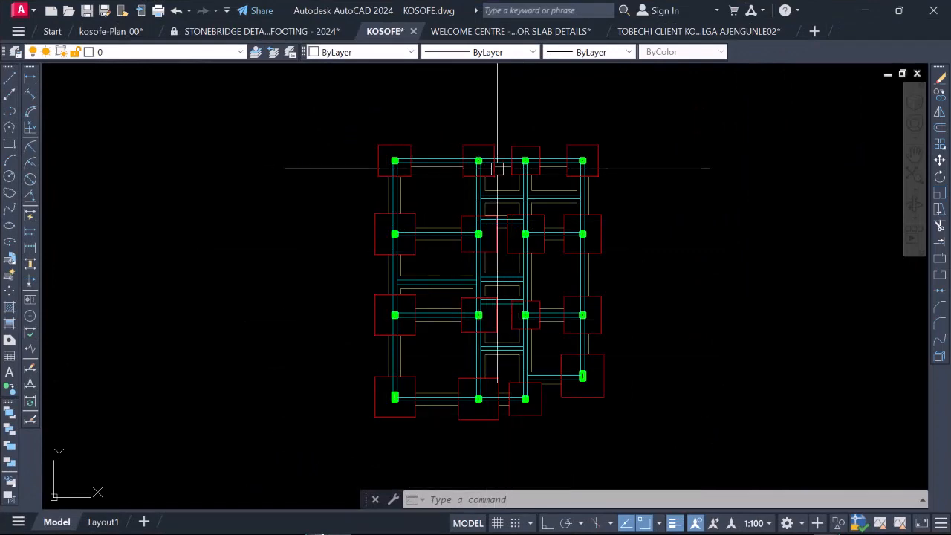
scroll(497, 166, up, 3)
scroll(214, 207, up, 2)
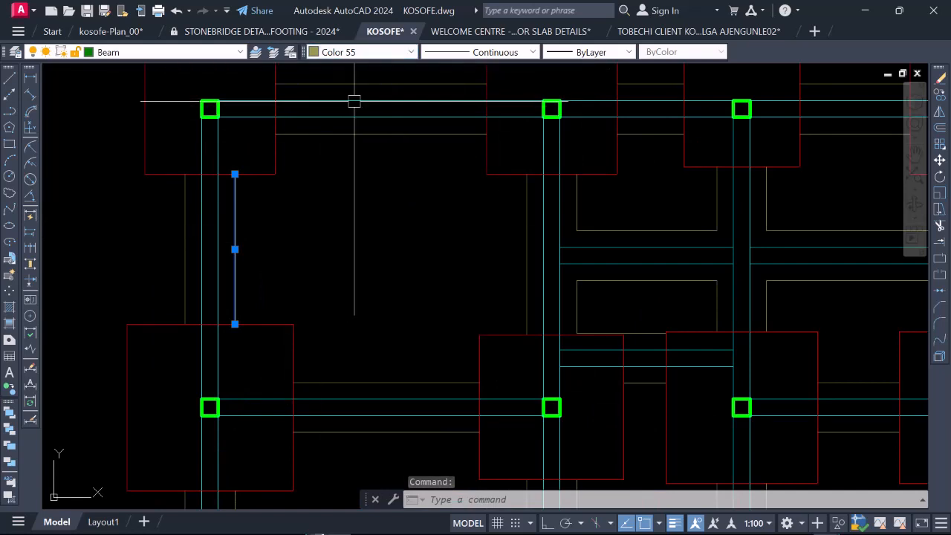
key(Escape)
scroll(375, 177, down, 4)
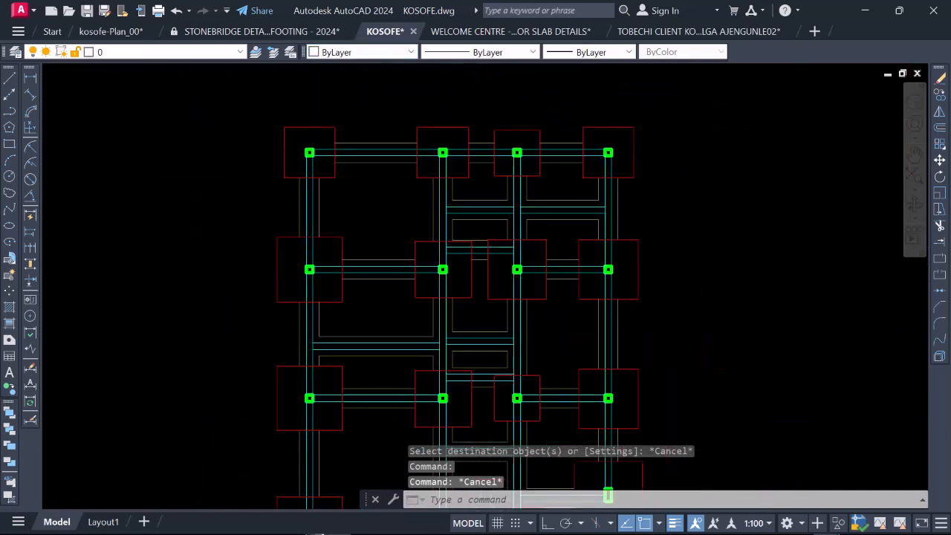
scroll(309, 233, down, 2)
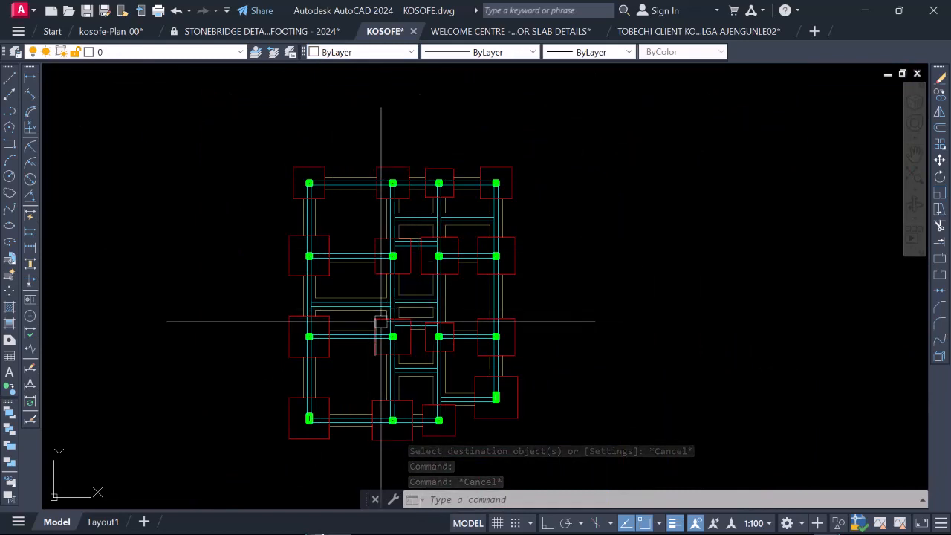
scroll(380, 322, up, 4)
scroll(405, 290, up, 2)
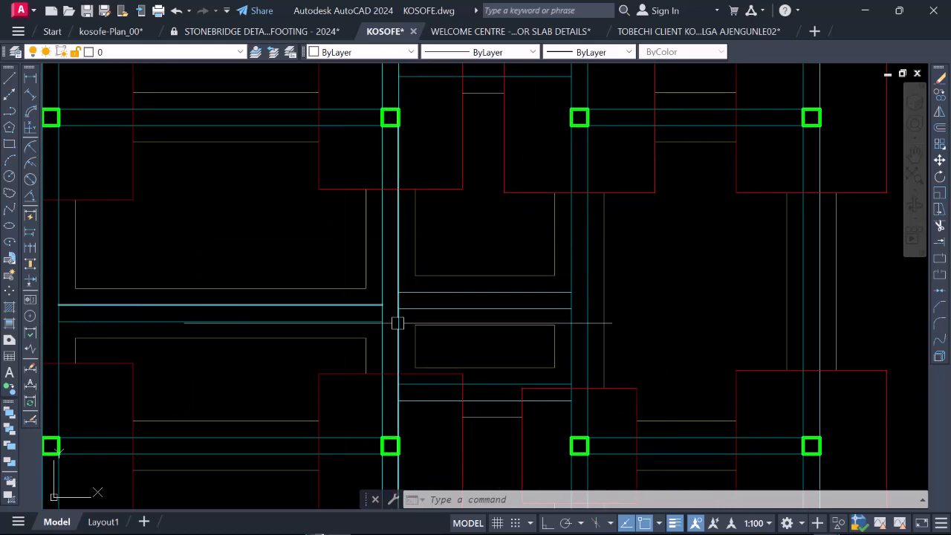
scroll(404, 305, down, 2)
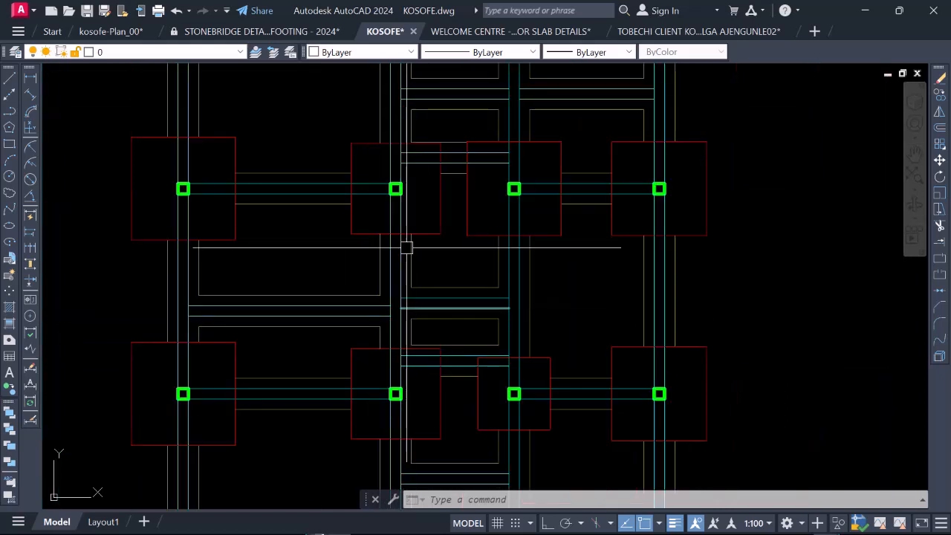
scroll(407, 247, down, 7)
scroll(384, 263, up, 7)
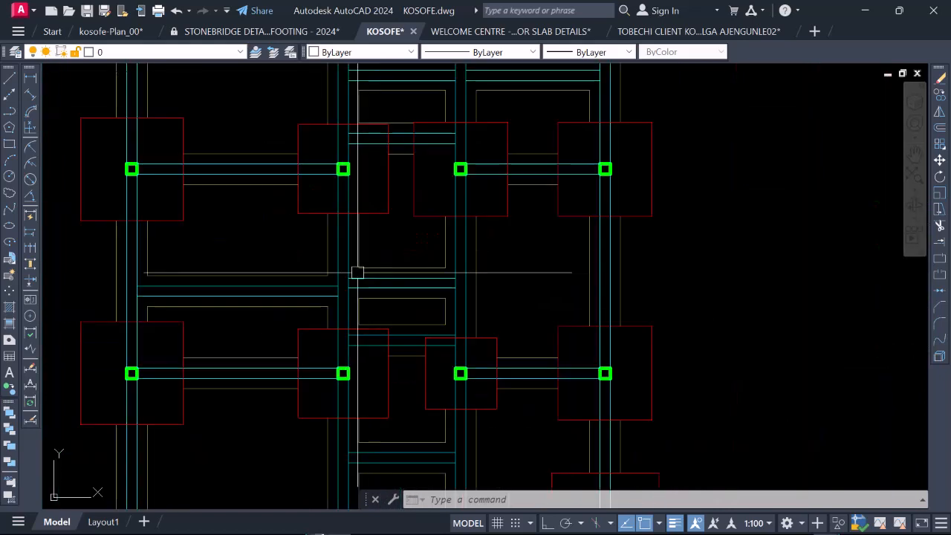
Step: Compare the foundation layout with the separate wall and column plan beside it
scroll(358, 273, down, 6)
scroll(698, 263, up, 2)
scroll(642, 280, up, 3)
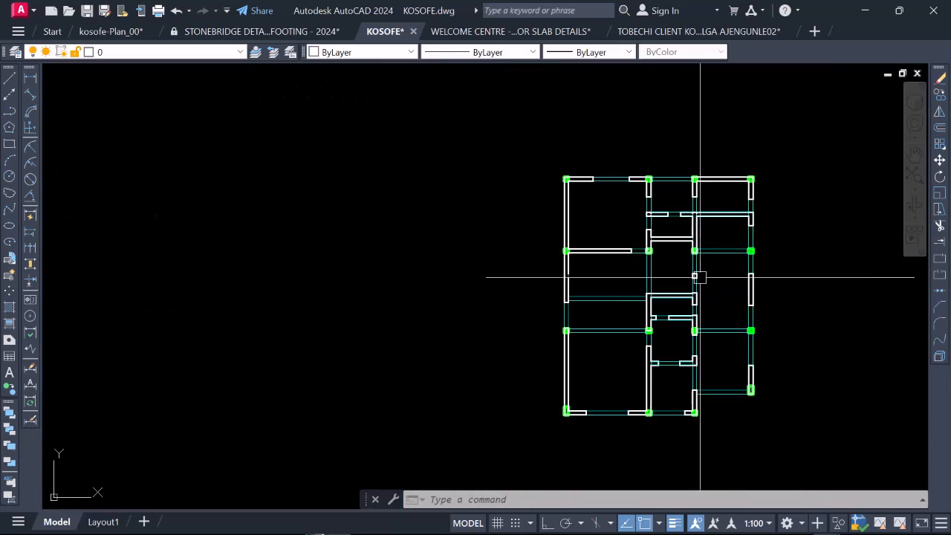
scroll(629, 255, down, 5)
scroll(665, 268, up, 6)
scroll(699, 312, down, 4)
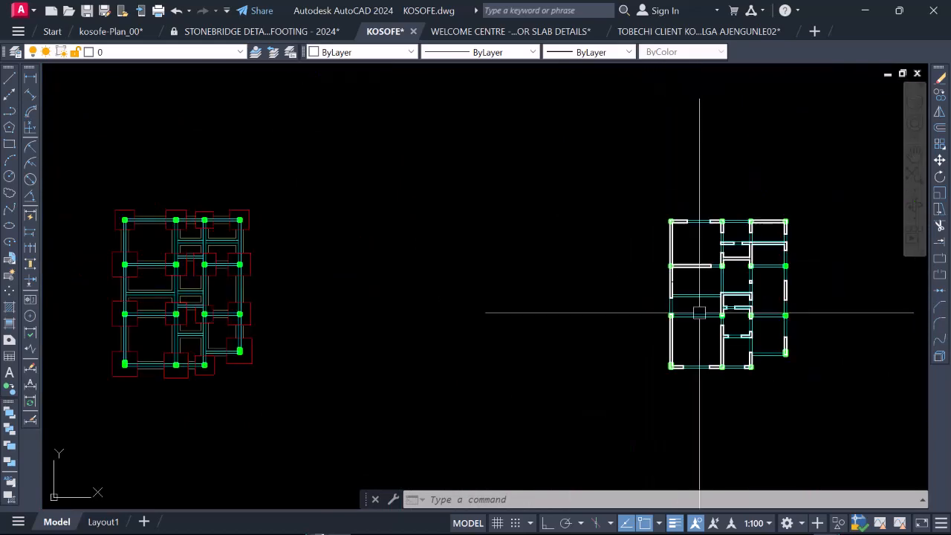
scroll(699, 312, down, 2)
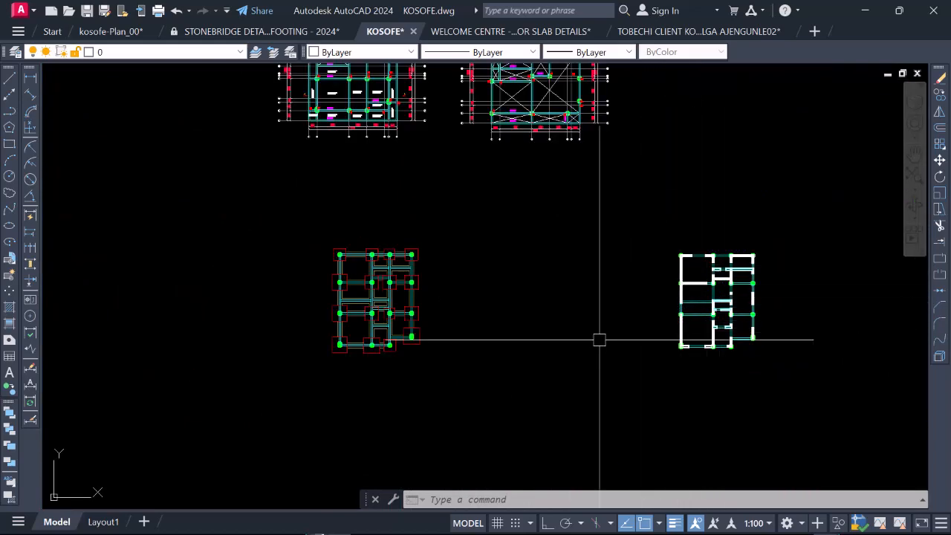
Step: Examine the trimmed beam lines between the footings, from the top row down through the third row
scroll(401, 301, up, 6)
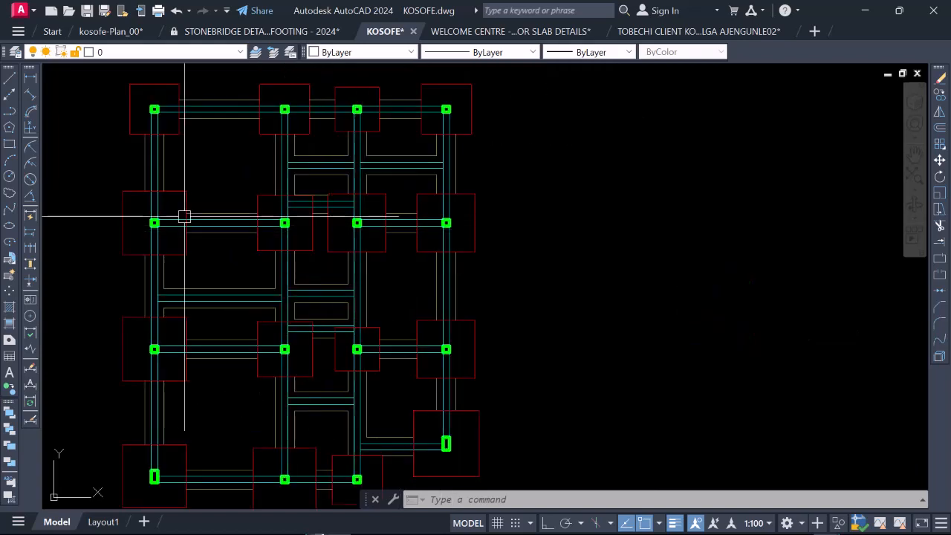
scroll(184, 216, up, 4)
scroll(369, 293, down, 2)
scroll(289, 198, down, 2)
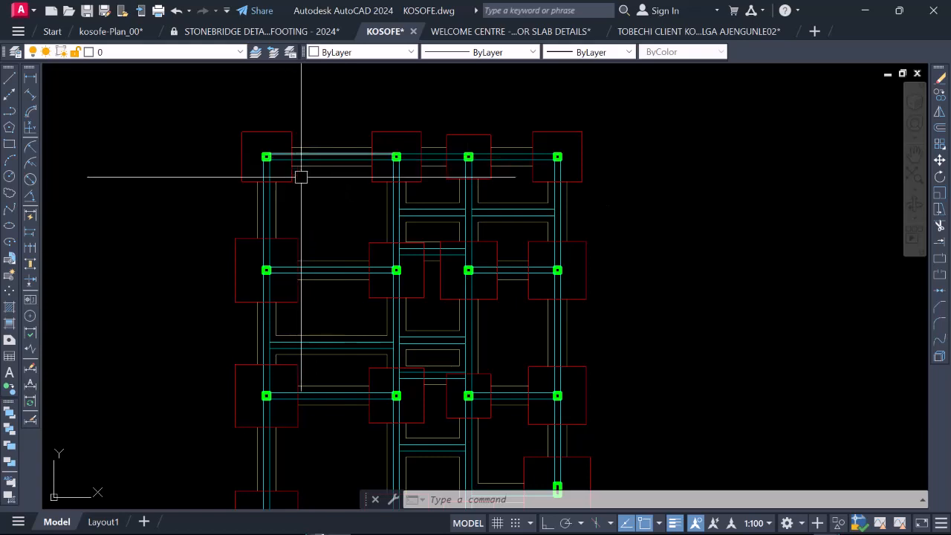
scroll(321, 174, down, 2)
scroll(376, 153, up, 4)
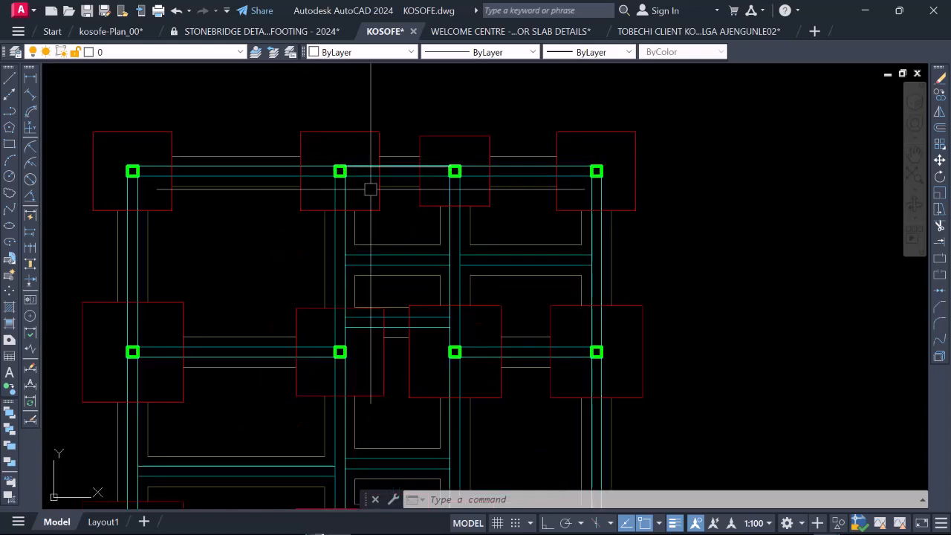
scroll(348, 170, down, 4)
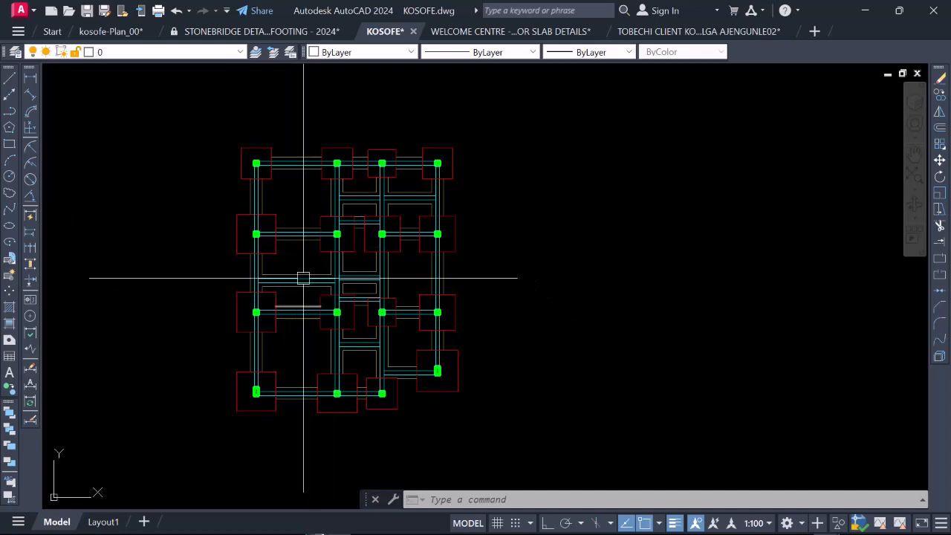
scroll(275, 219, up, 3)
scroll(355, 202, down, 3)
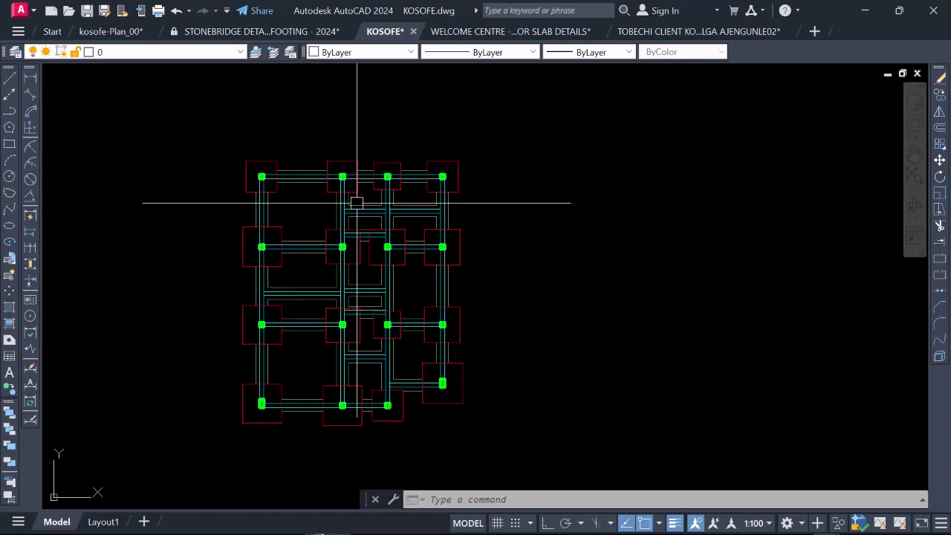
scroll(344, 203, up, 3)
scroll(399, 228, down, 3)
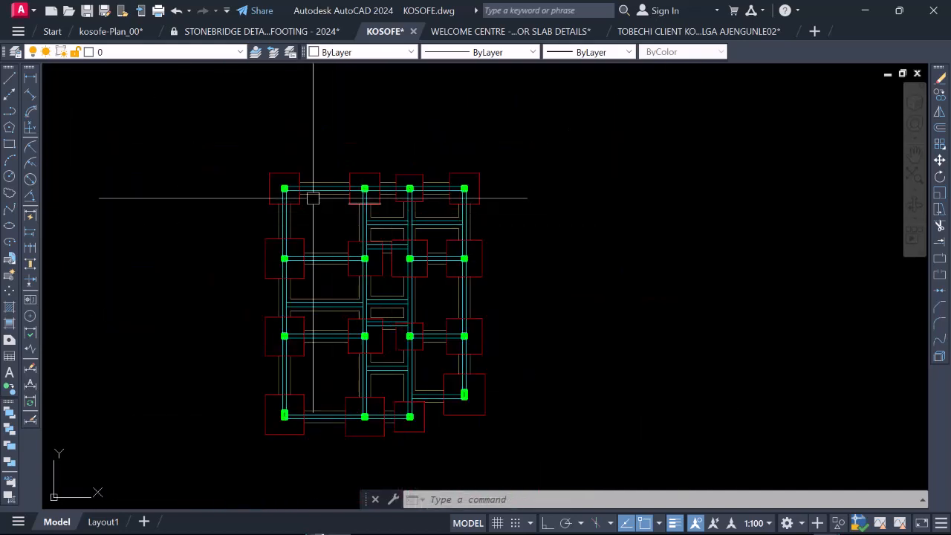
scroll(315, 188, up, 2)
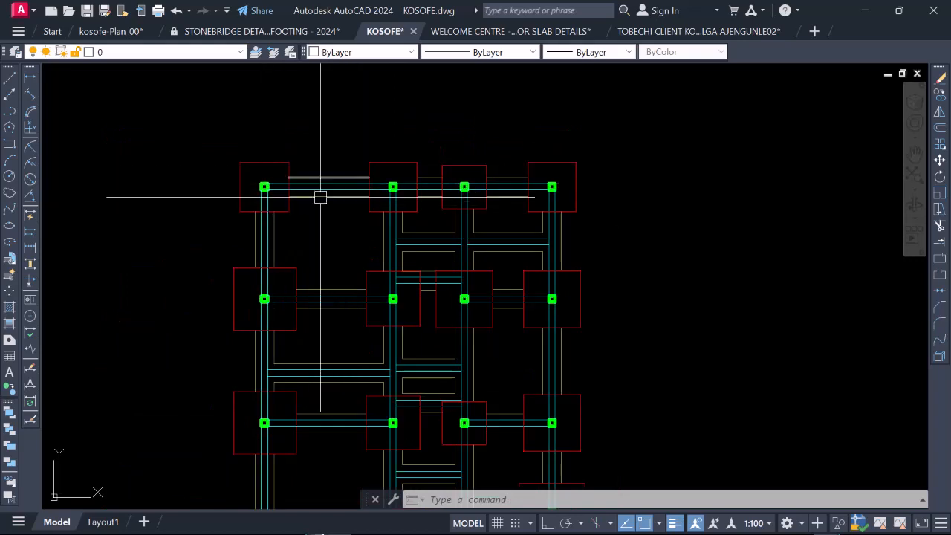
scroll(337, 183, down, 3)
scroll(340, 298, up, 3)
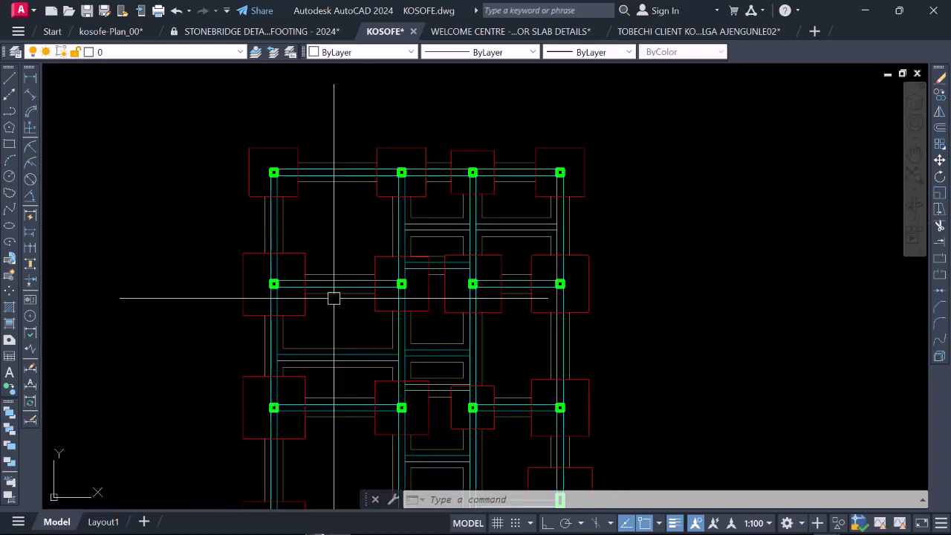
scroll(333, 298, up, 3)
scroll(336, 241, down, 3)
key(Escape)
key(Escape)
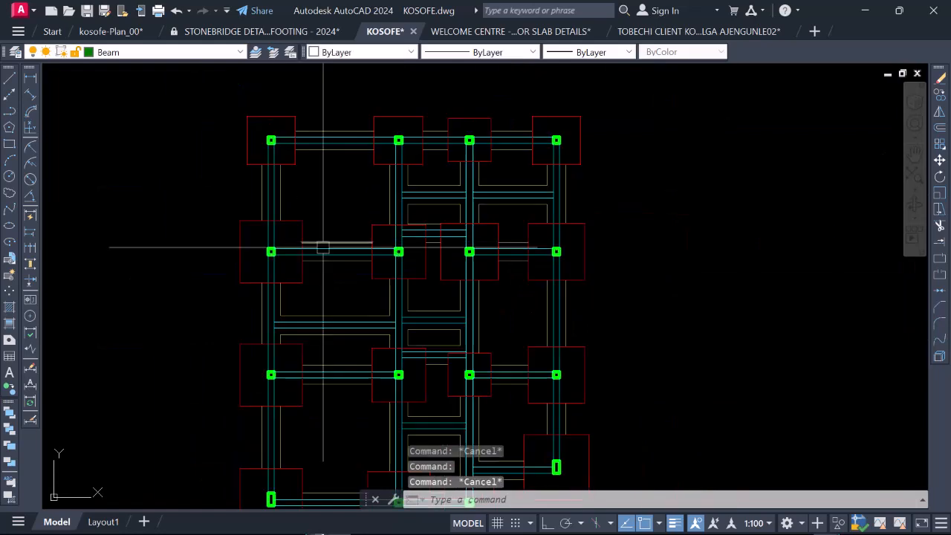
scroll(333, 236, up, 5)
scroll(181, 258, down, 5)
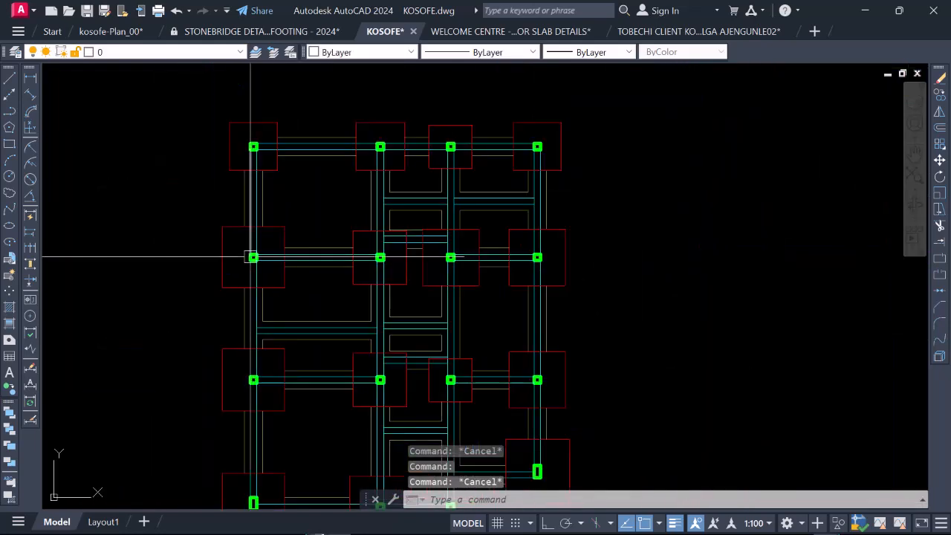
Step: Check the layer and colour of the outer beam lines between the first column's upper two footings
scroll(251, 257, up, 4)
click(293, 216)
scroll(295, 238, down, 3)
key(Escape)
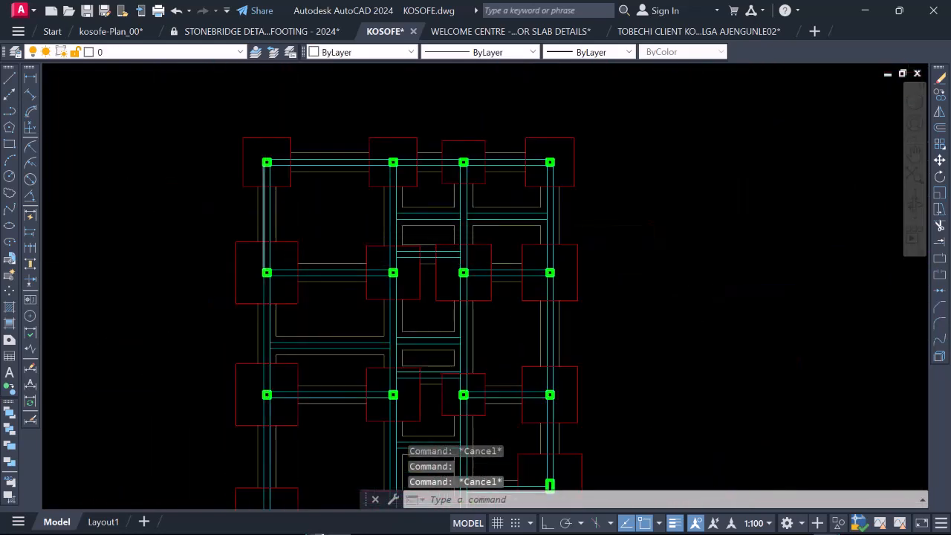
scroll(295, 206, up, 6)
click(303, 201)
scroll(329, 233, down, 6)
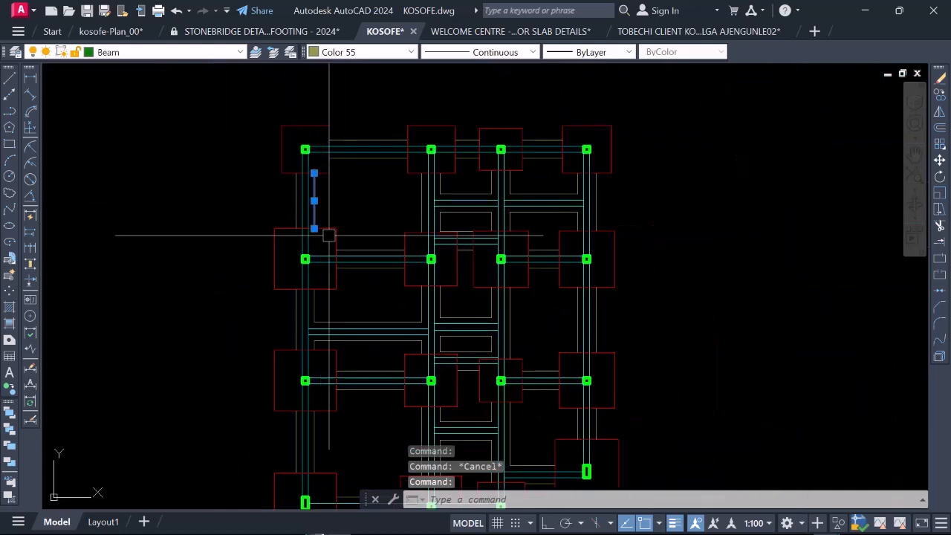
scroll(372, 307, up, 2)
key(Escape)
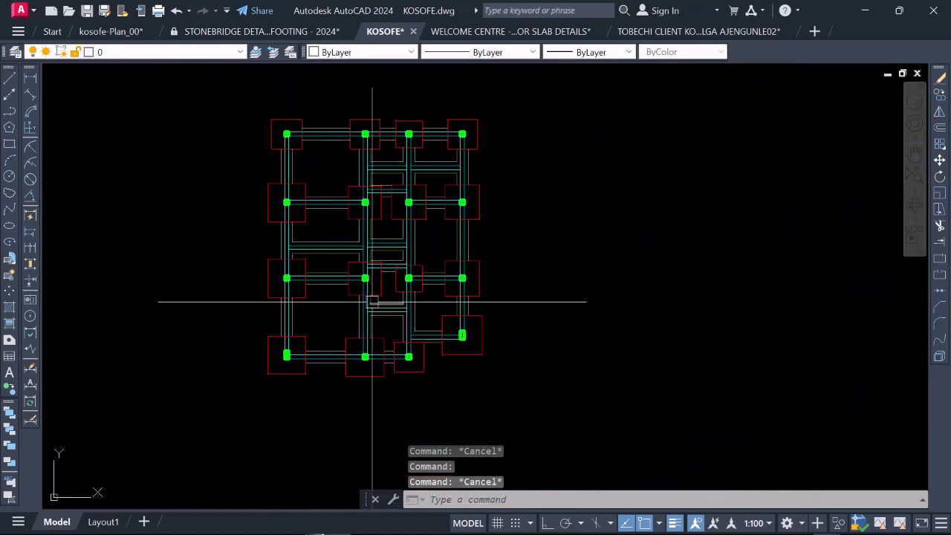
Step: Examine the whole foundation layout alongside the wall and column plan, looking closely at the footings and beams in the upper rows
scroll(333, 261, down, 6)
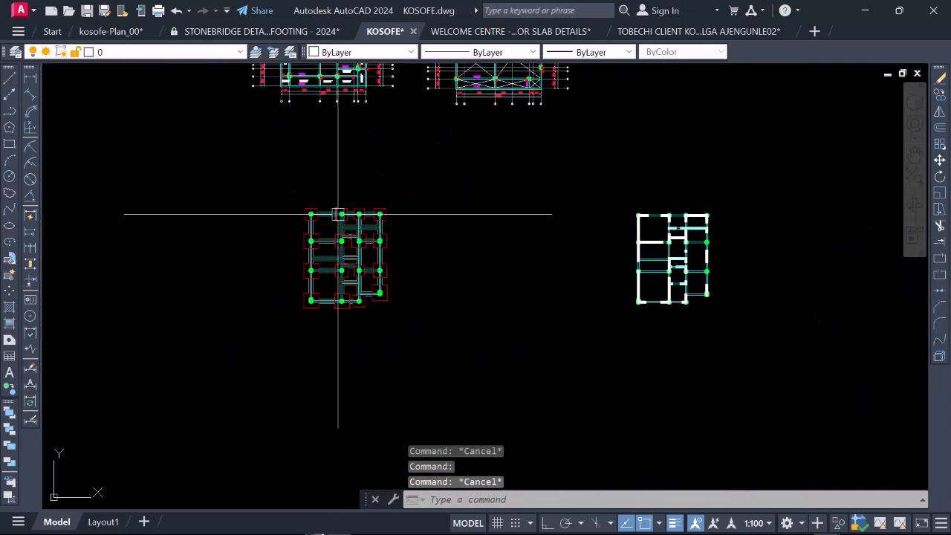
scroll(340, 238, up, 5)
scroll(315, 252, down, 1)
scroll(333, 287, down, 2)
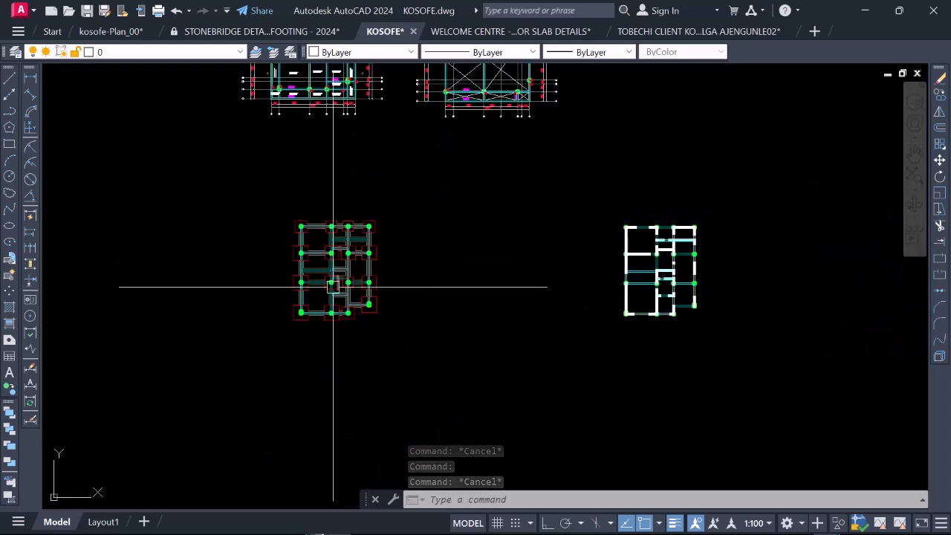
scroll(325, 261, up, 2)
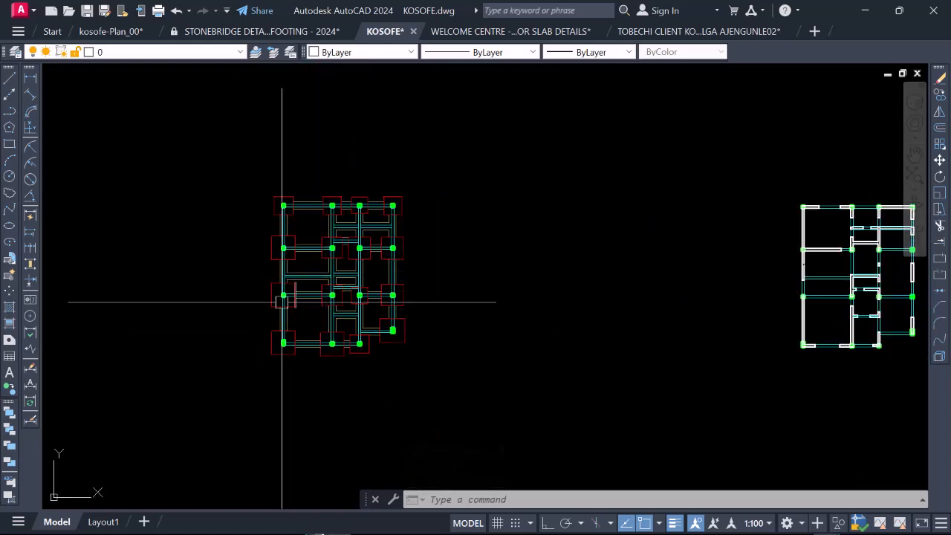
scroll(273, 239, up, 2)
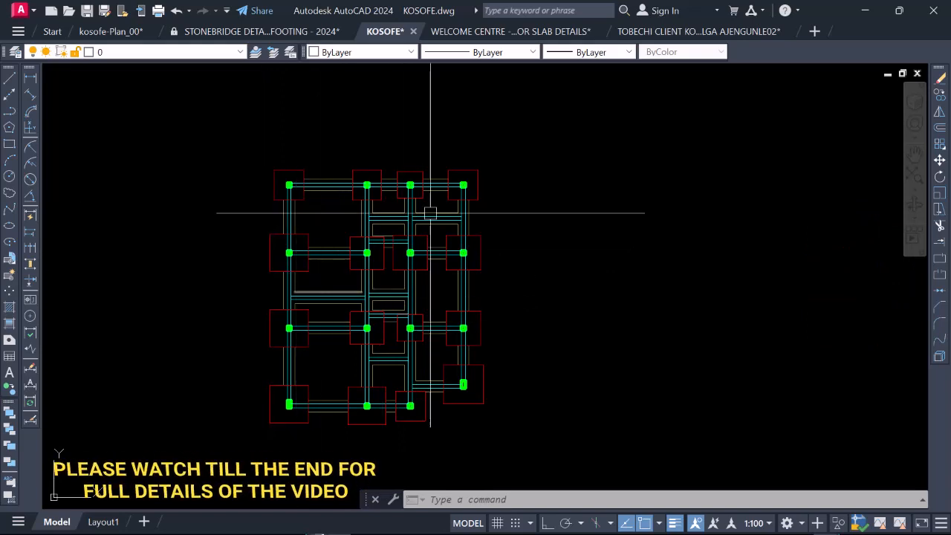
scroll(247, 259, up, 2)
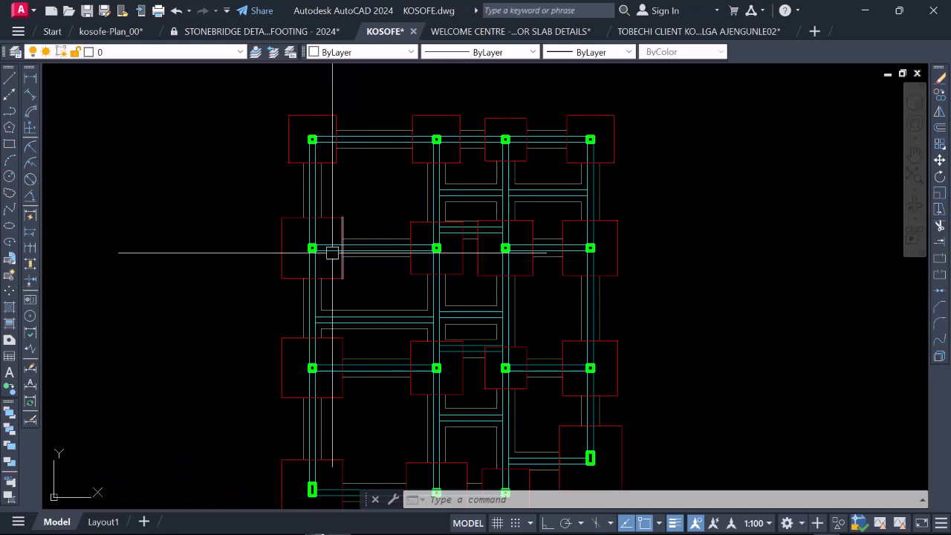
scroll(320, 288, down, 2)
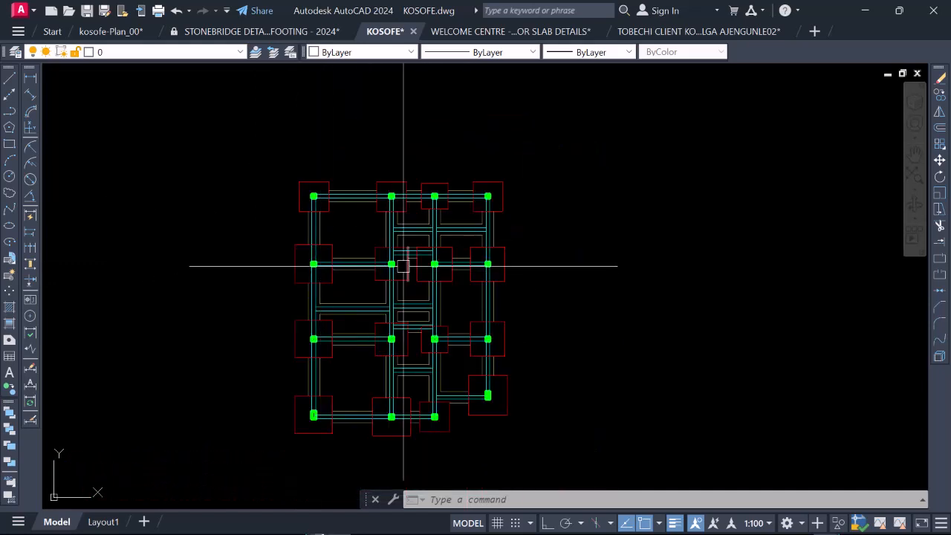
scroll(397, 266, up, 2)
scroll(260, 278, up, 2)
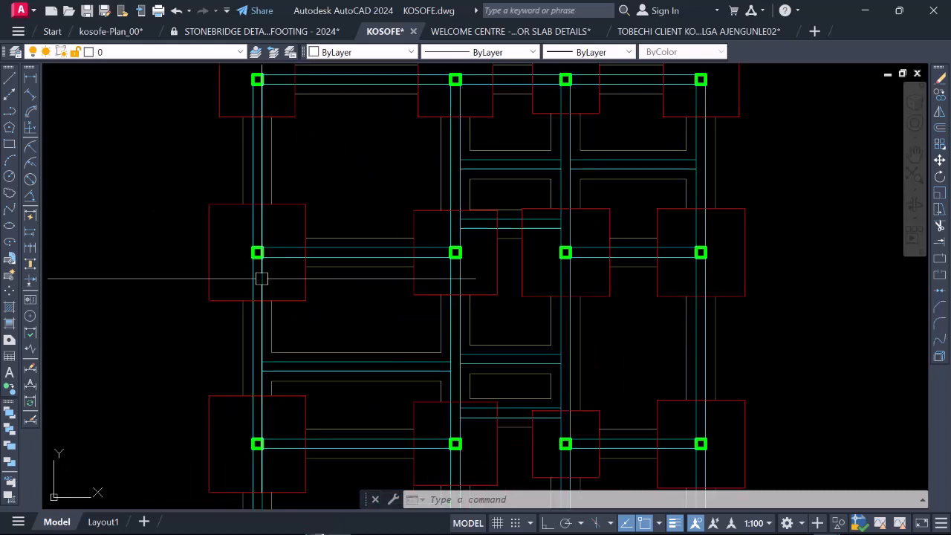
scroll(266, 265, down, 2)
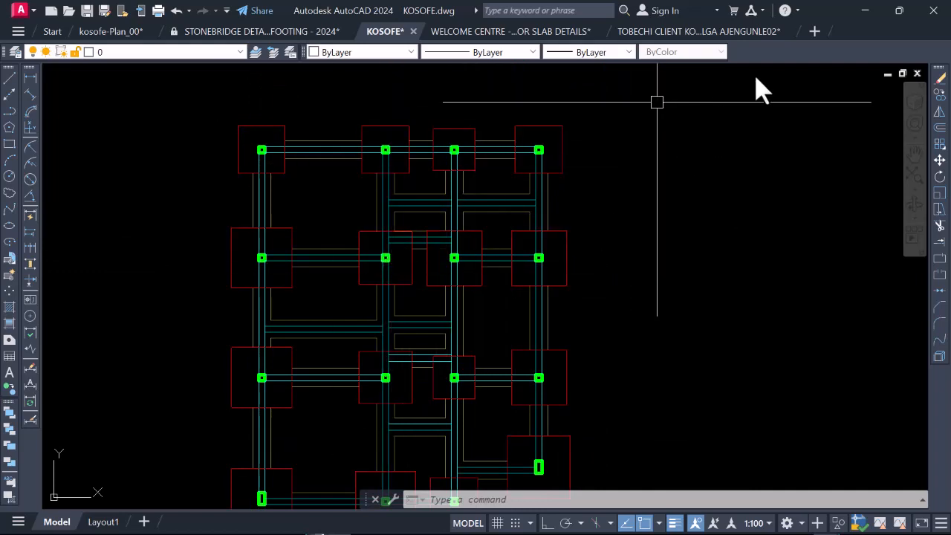
scroll(236, 135, up, 2)
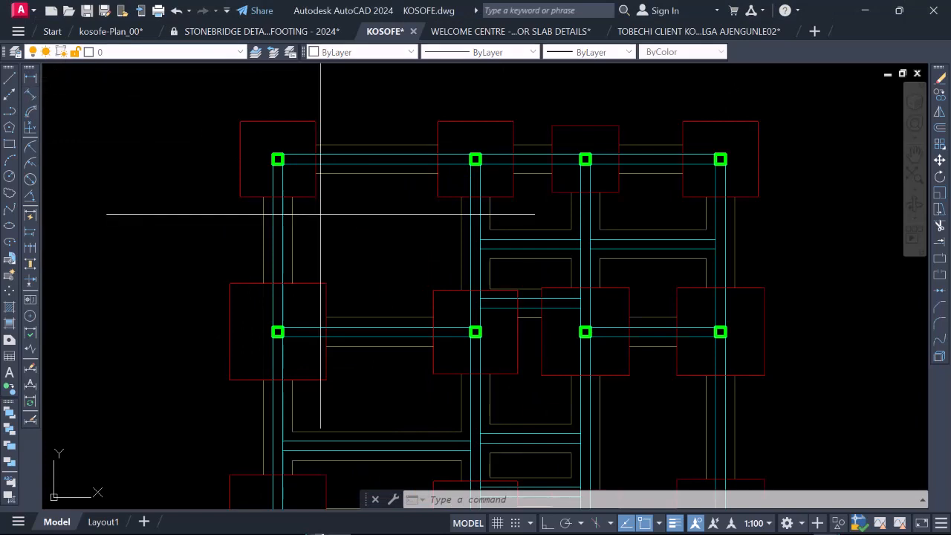
Step: Add a linear dimension for the width of the first column's top-row footing, placed just below its lower edge
text(dli)
key(Return)
click(240, 197)
click(315, 197)
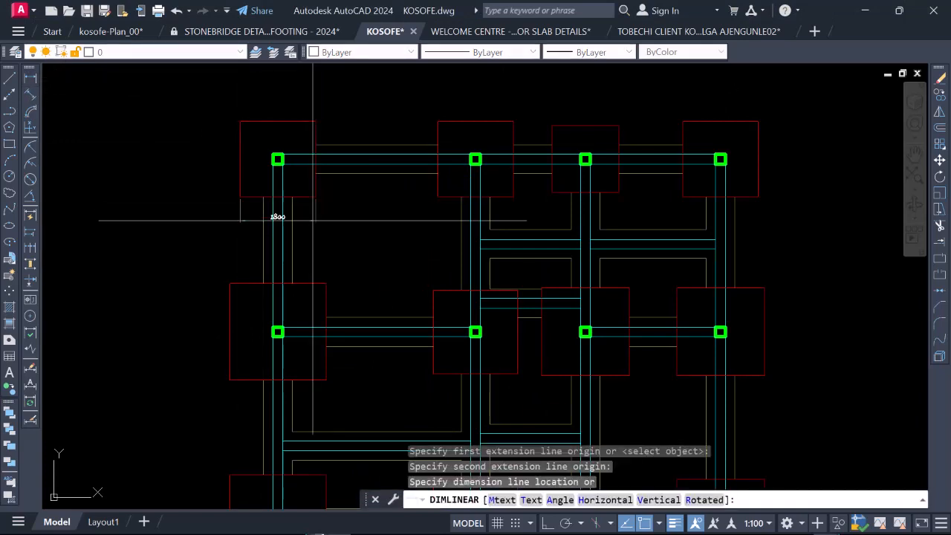
scroll(316, 211, up, 2)
click(297, 202)
scroll(297, 213, down, 2)
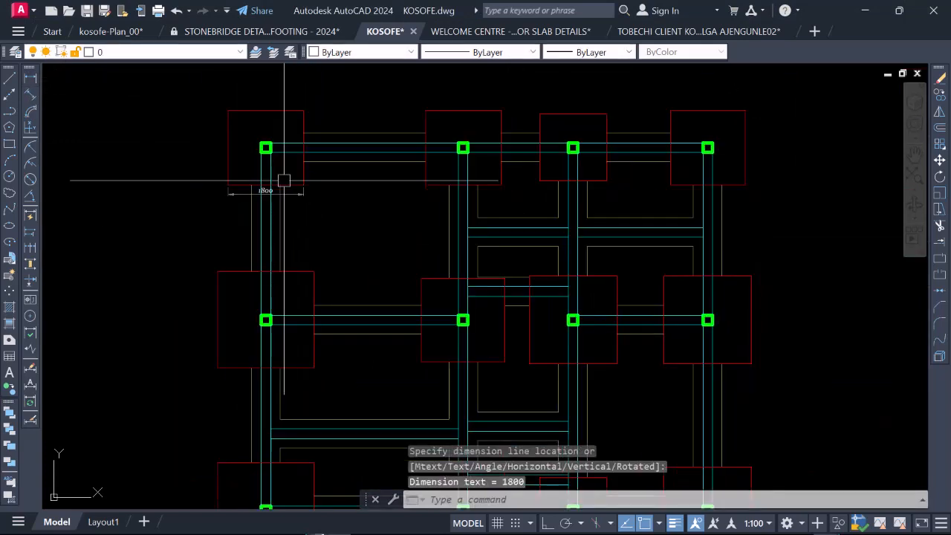
Step: Add a vertical linear dimension beside the right edge of the first column's top-row footing
key(Return)
scroll(305, 96, up, 2)
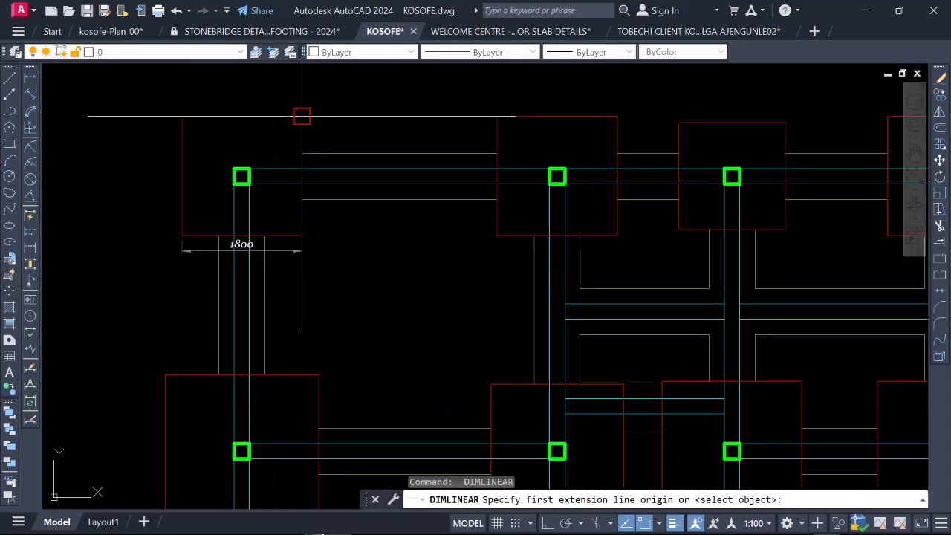
click(301, 116)
click(302, 235)
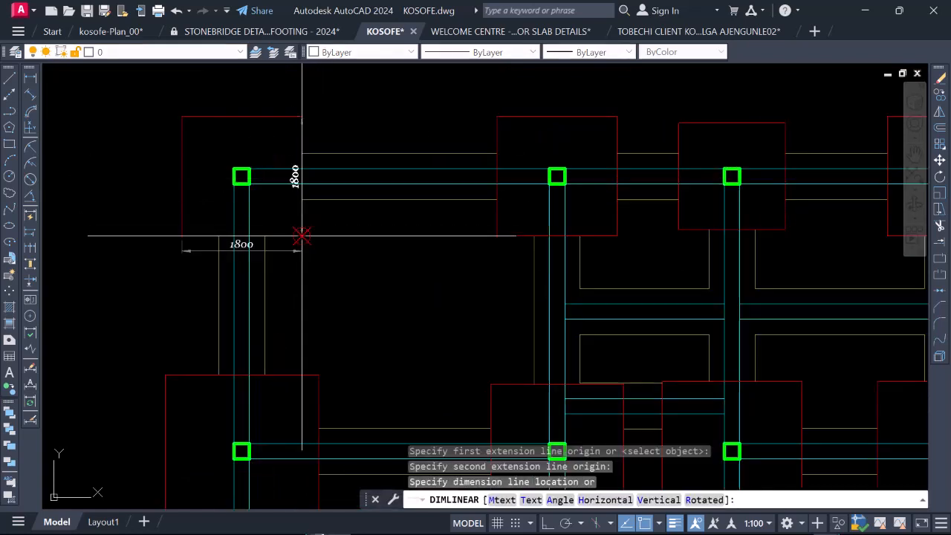
scroll(302, 235, up, 2)
click(316, 225)
scroll(279, 188, down, 5)
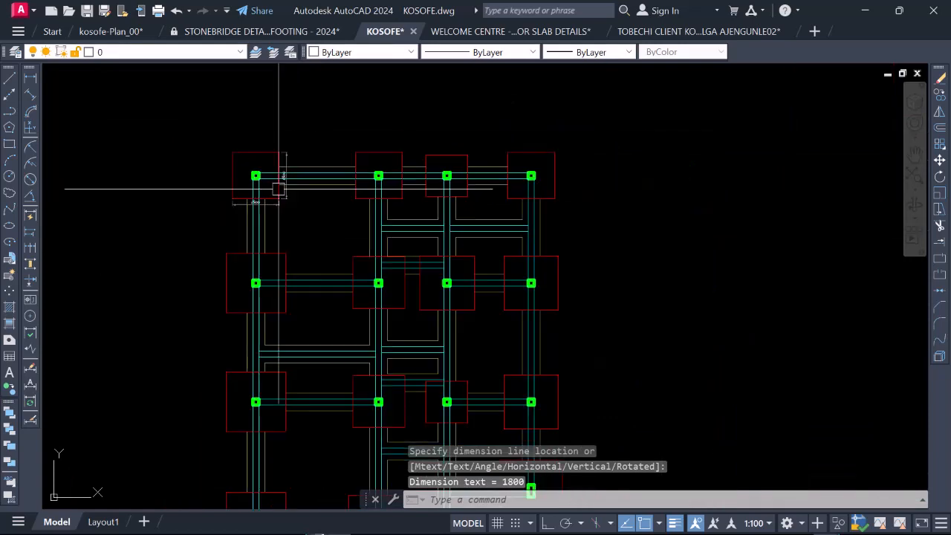
Step: Dimension the width of the first column's second-row footing, placing the dimension line below its lower edge
scroll(240, 303, up, 4)
key(Return)
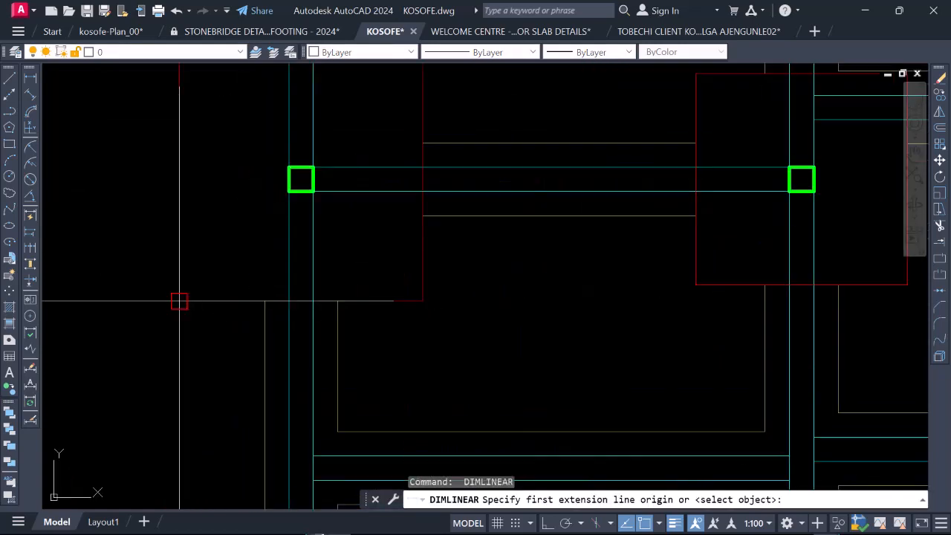
click(179, 301)
click(423, 301)
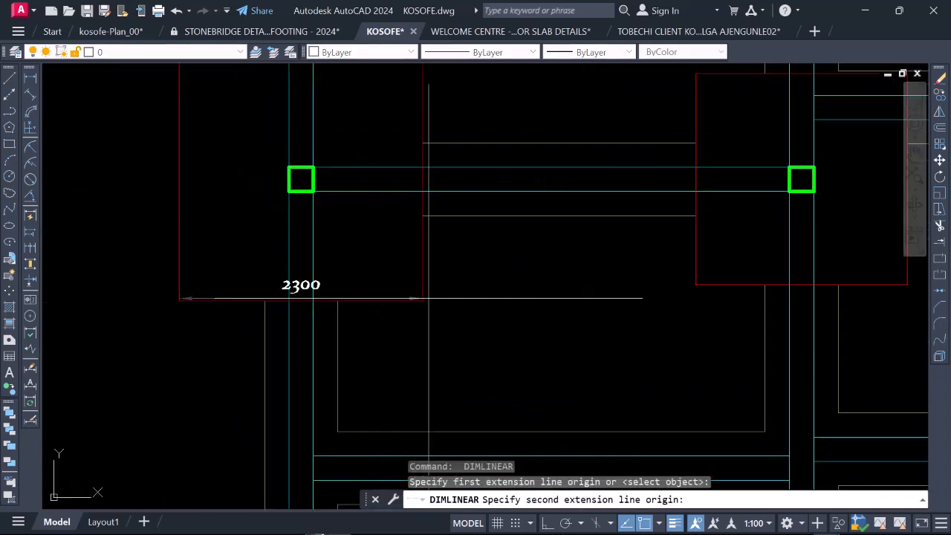
click(393, 324)
scroll(379, 272, down, 4)
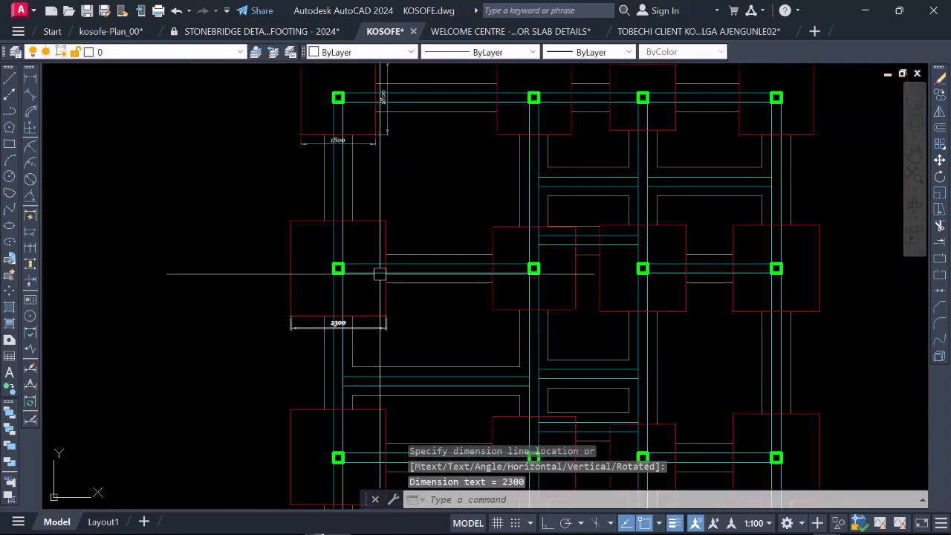
Step: Dimension the height of the first column's second-row footing along its right edge
key(Return)
click(386, 220)
scroll(386, 316, up, 4)
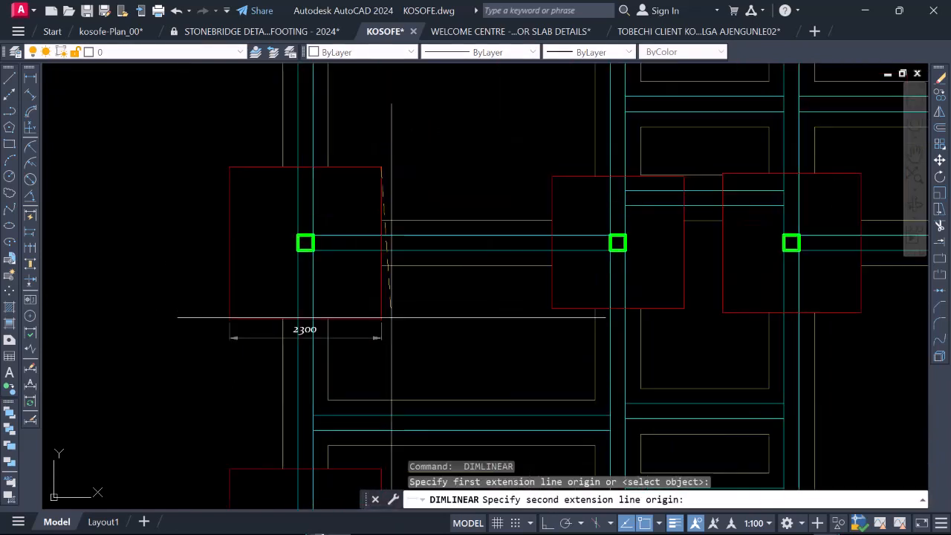
click(375, 318)
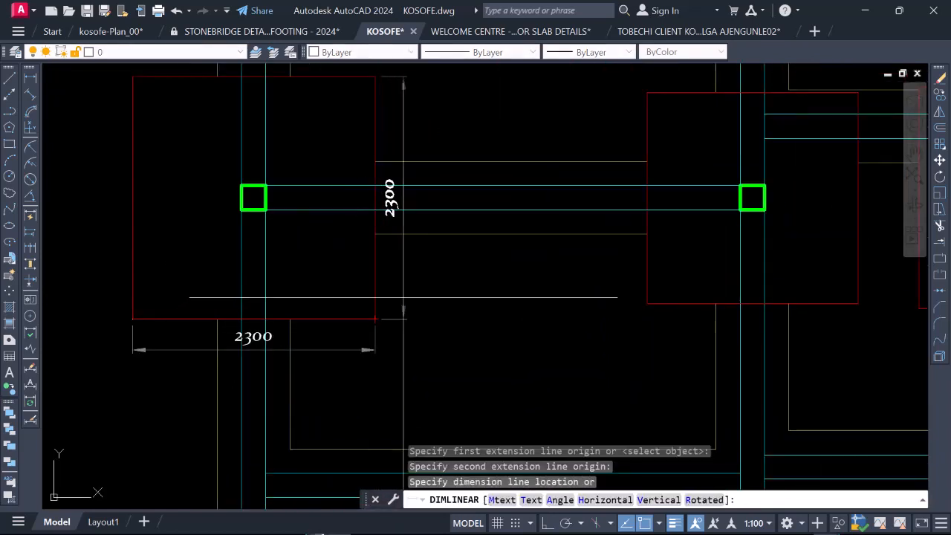
click(407, 222)
scroll(271, 238, down, 5)
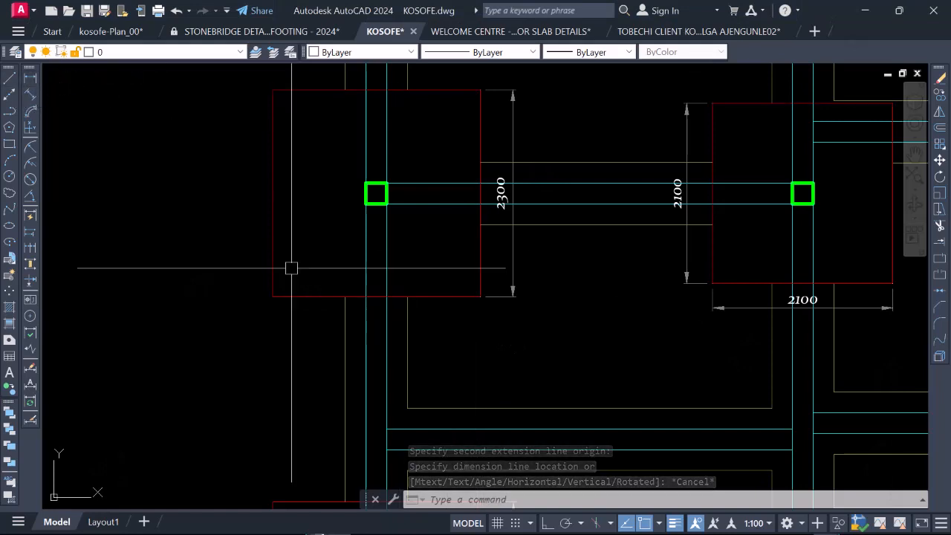
Step: Add the missing width dimension back under the first column's second-row footing, using a linear dimension between its lower corners
click(30, 79)
click(273, 296)
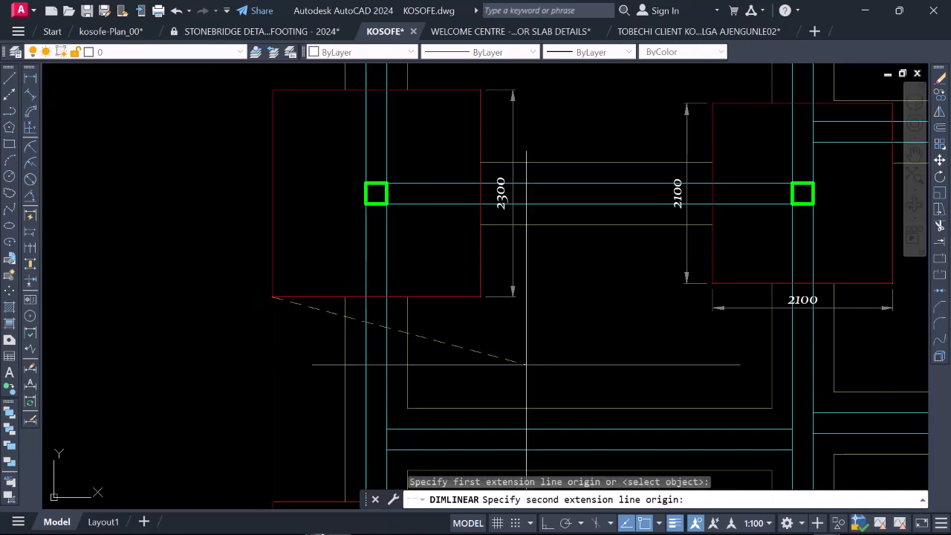
click(479, 296)
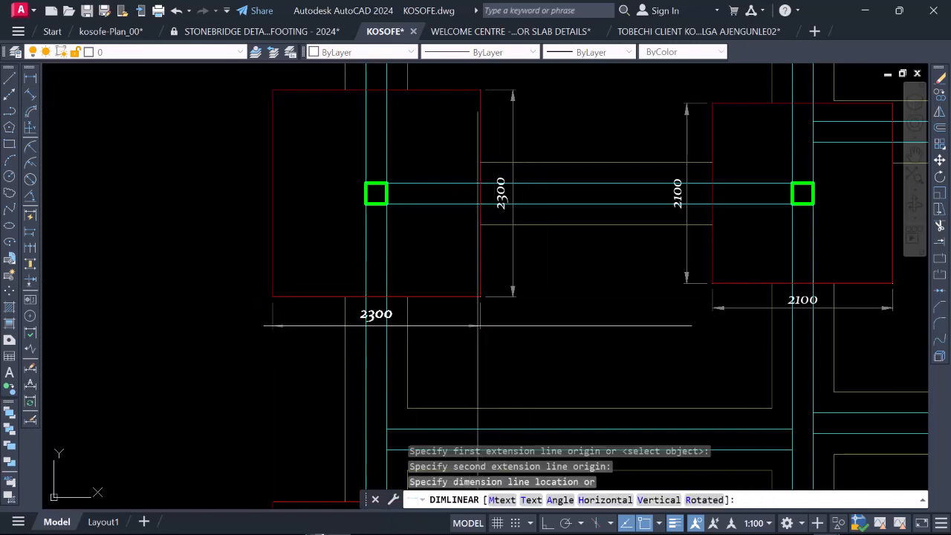
click(468, 325)
scroll(319, 269, down, 6)
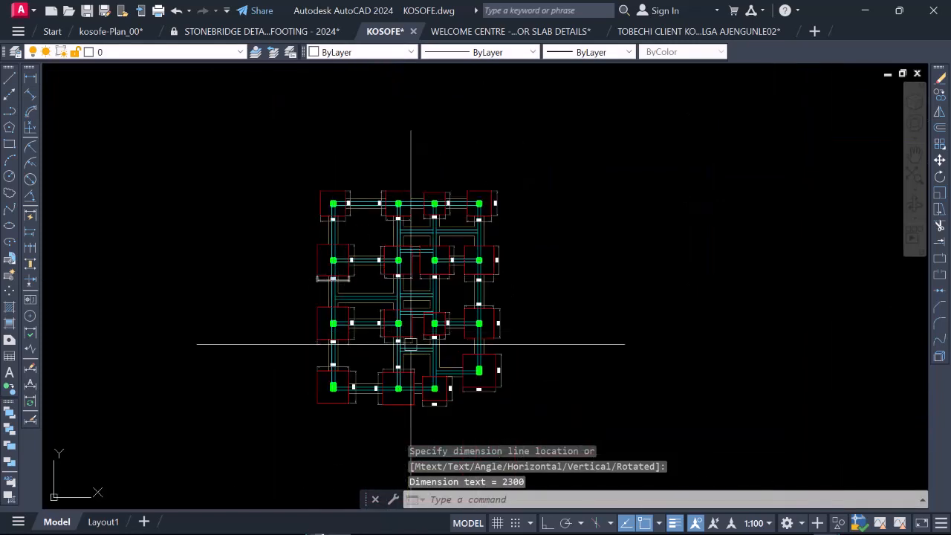
Step: Examine the footing dimensions in the third and bottom rows of the foundation layout
scroll(411, 344, up, 2)
scroll(255, 334, up, 5)
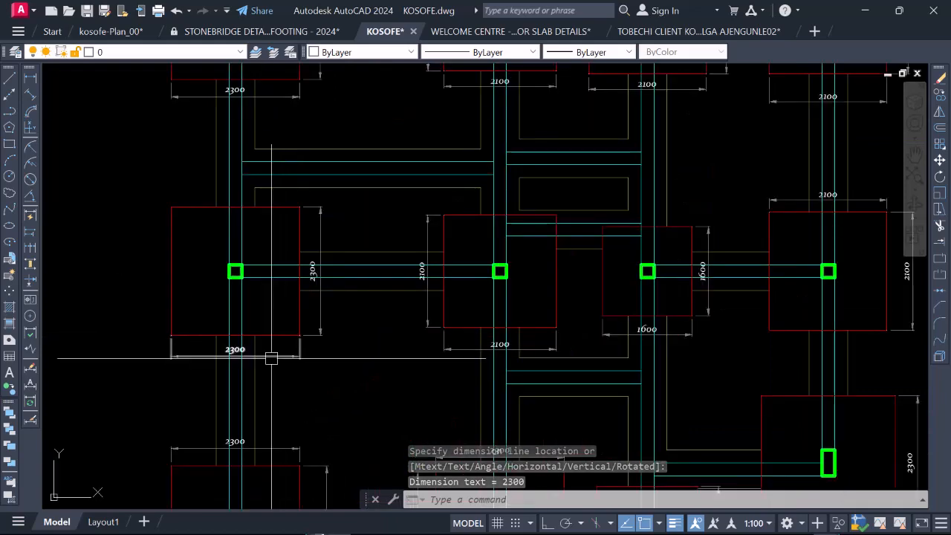
scroll(193, 334, down, 3)
scroll(270, 333, up, 2)
scroll(327, 318, down, 2)
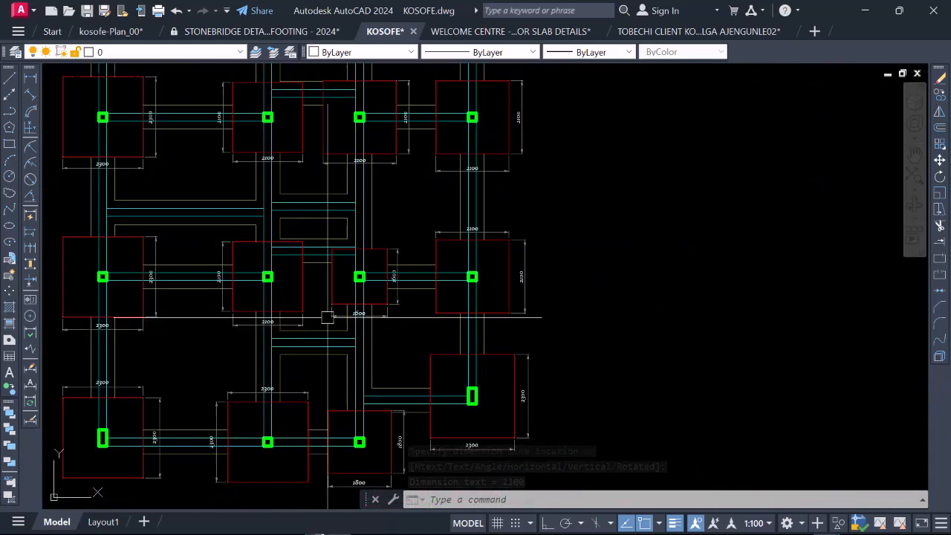
scroll(327, 317, up, 3)
scroll(272, 297, down, 5)
scroll(272, 298, up, 2)
scroll(413, 299, down, 2)
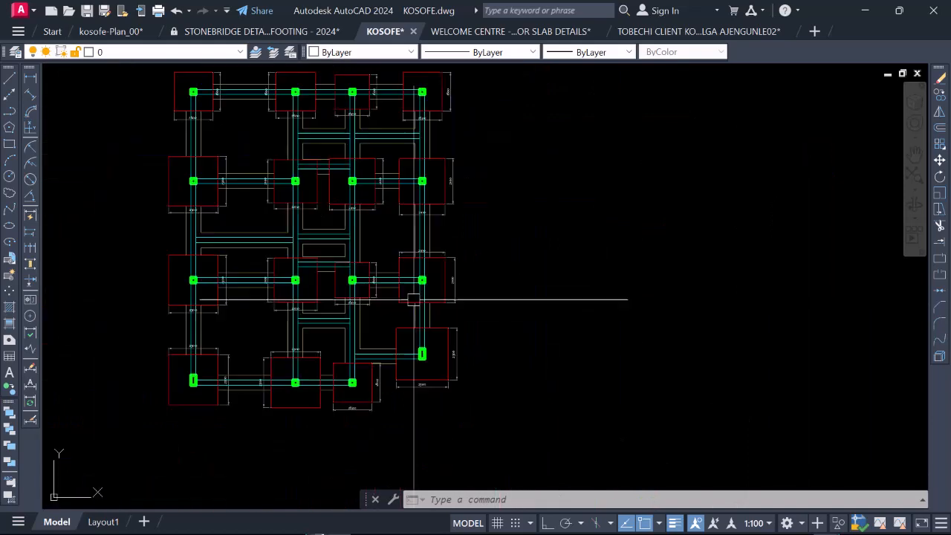
scroll(246, 164, down, 2)
Step: Examine the footing dimensions across the top and second rows, from the first column to the last
scroll(213, 100, up, 8)
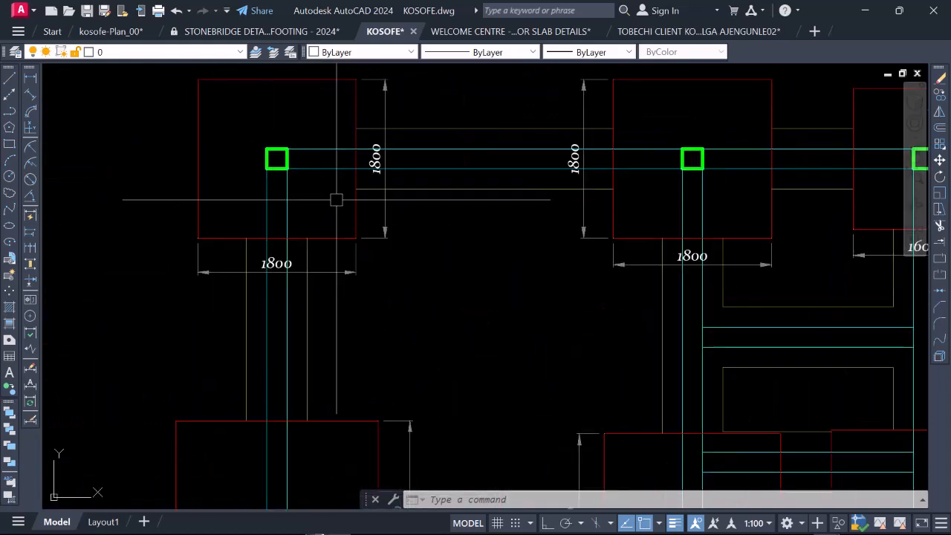
scroll(240, 233, down, 3)
scroll(282, 240, up, 2)
scroll(172, 221, up, 2)
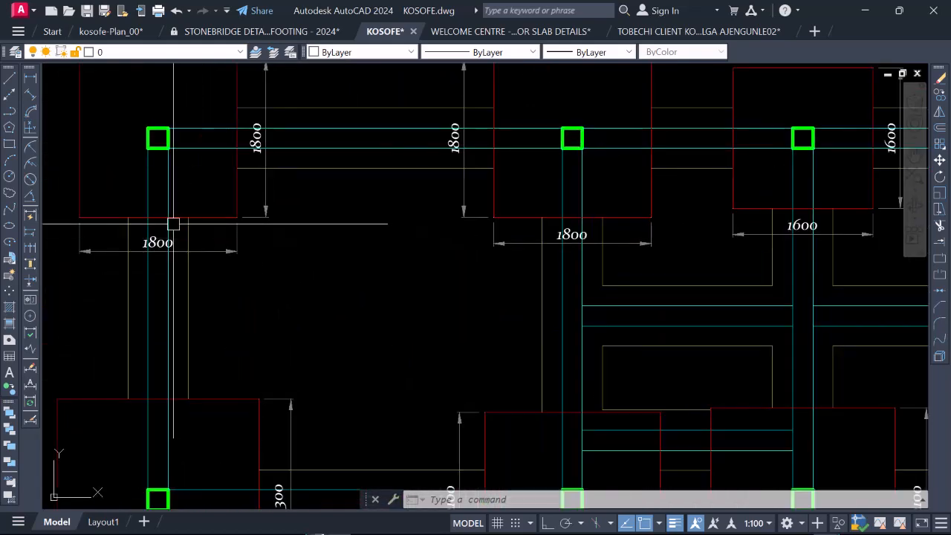
scroll(316, 238, down, 2)
scroll(316, 239, up, 4)
scroll(242, 233, down, 4)
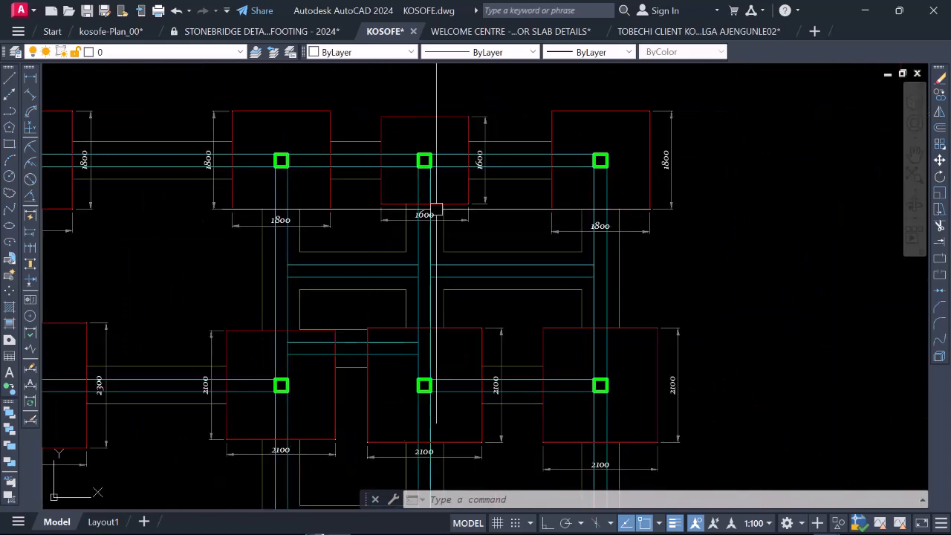
scroll(436, 209, up, 5)
scroll(337, 229, down, 7)
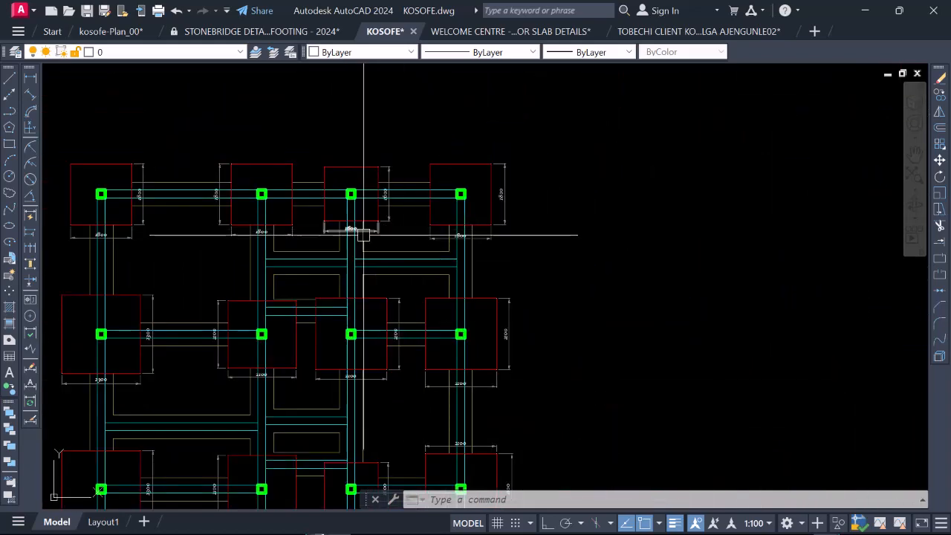
scroll(363, 235, up, 3)
scroll(312, 221, down, 3)
scroll(399, 221, up, 5)
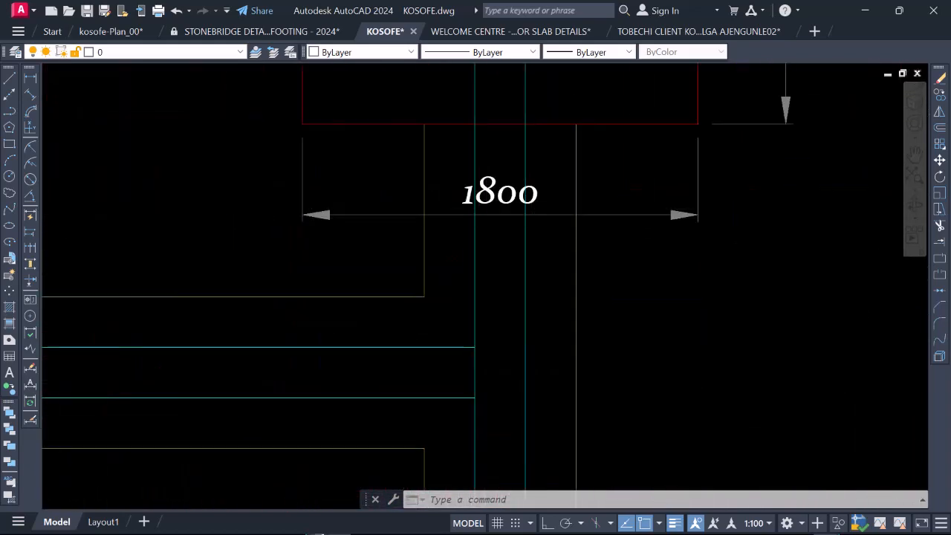
scroll(526, 312, down, 5)
scroll(547, 335, up, 3)
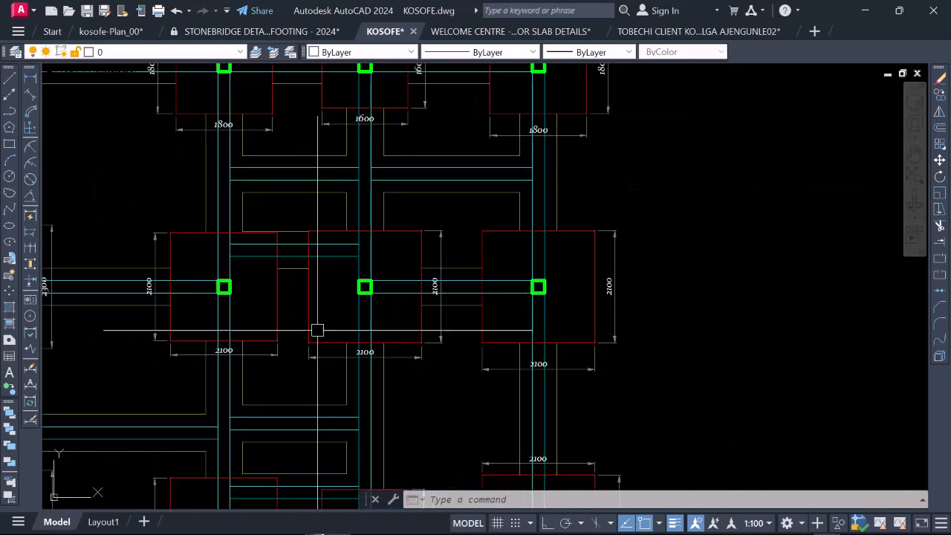
Step: Examine the width and height dimensions of the footings in the third and bottom rows of the foundation layout
scroll(386, 264, down, 5)
scroll(345, 343, up, 5)
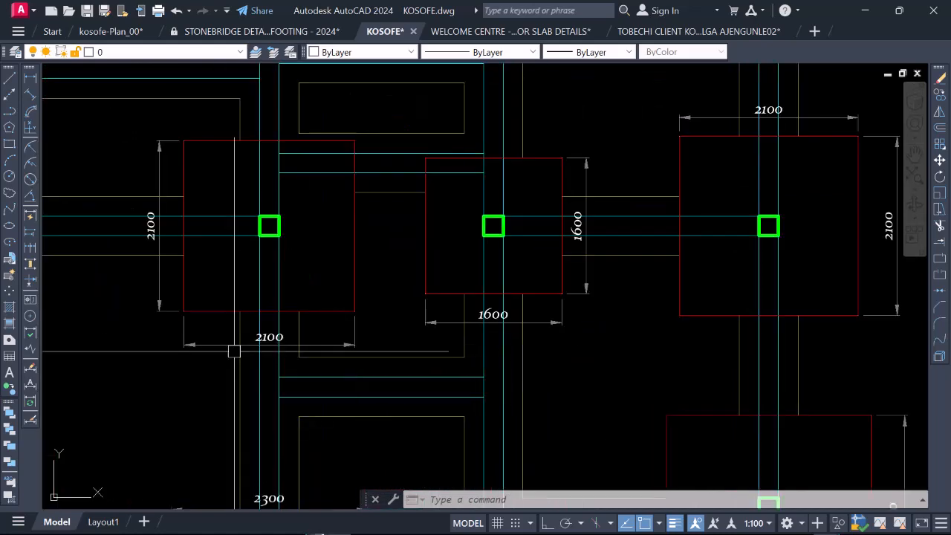
scroll(269, 311, down, 5)
scroll(237, 314, up, 4)
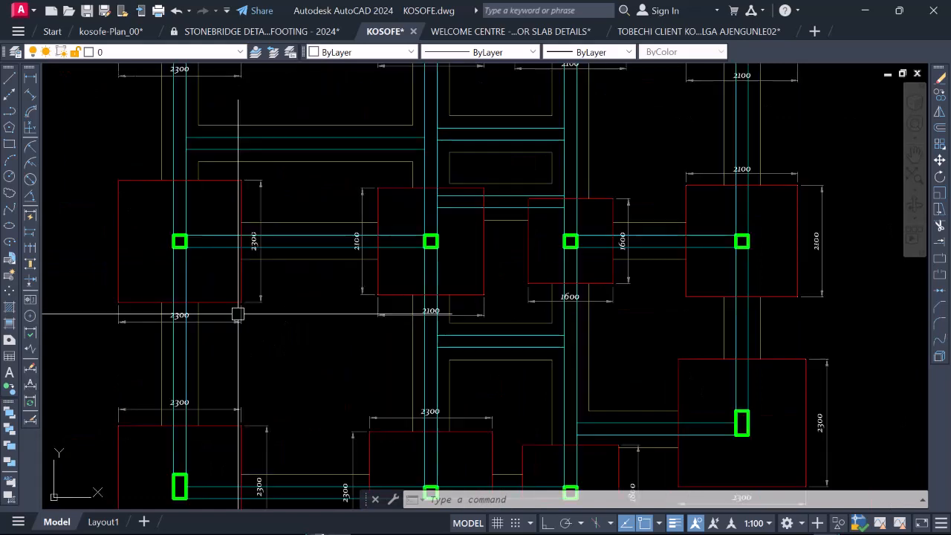
scroll(329, 314, down, 3)
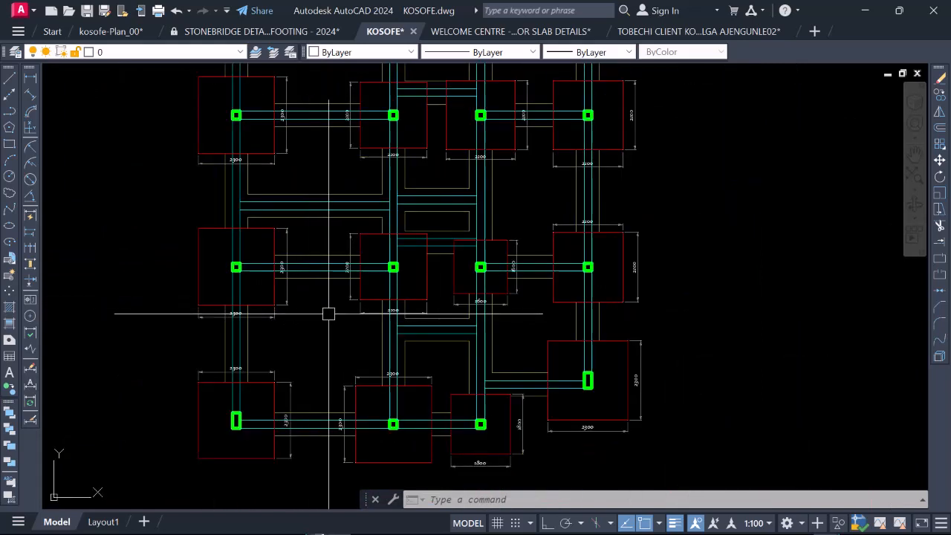
scroll(504, 297, up, 5)
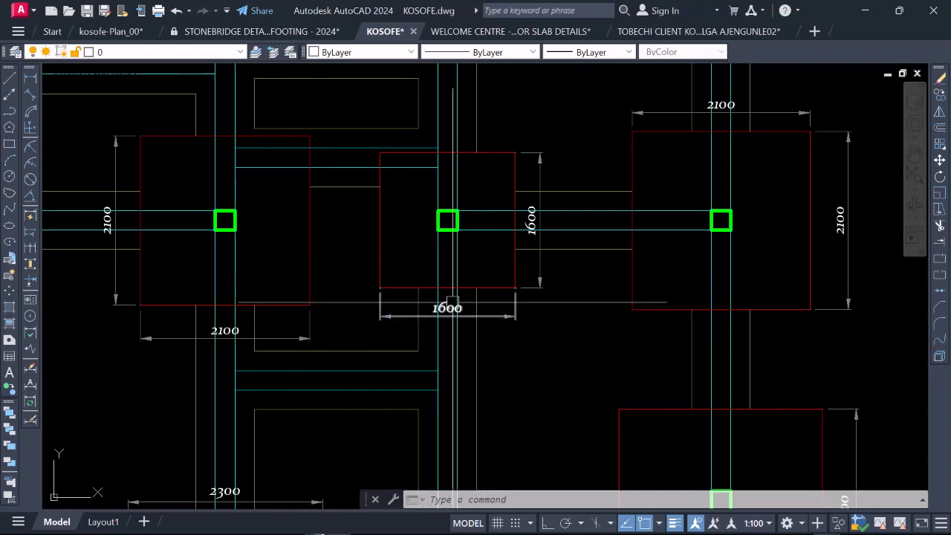
scroll(434, 284, down, 5)
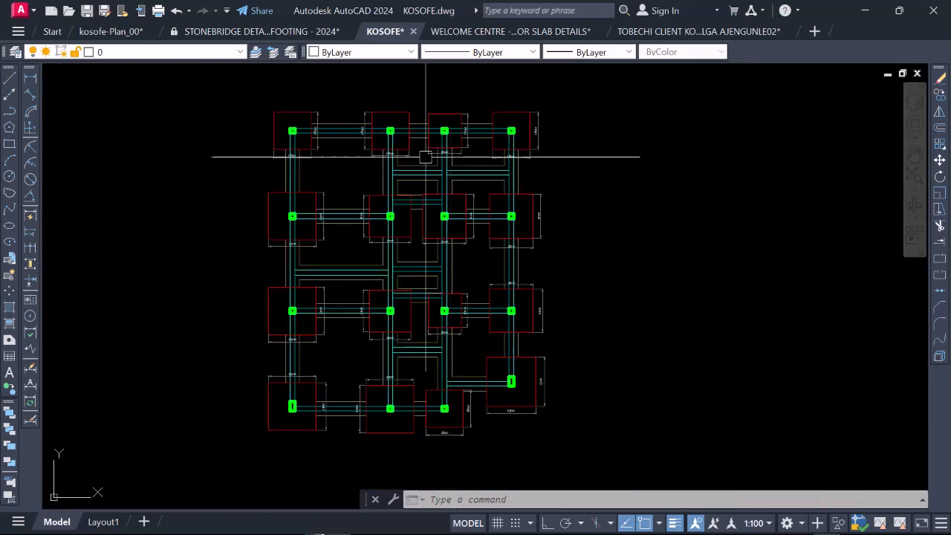
Step: Examine the footing dimensions along the top row, then compare them with the rest of the foundation layout
scroll(434, 159, up, 3)
scroll(338, 177, up, 5)
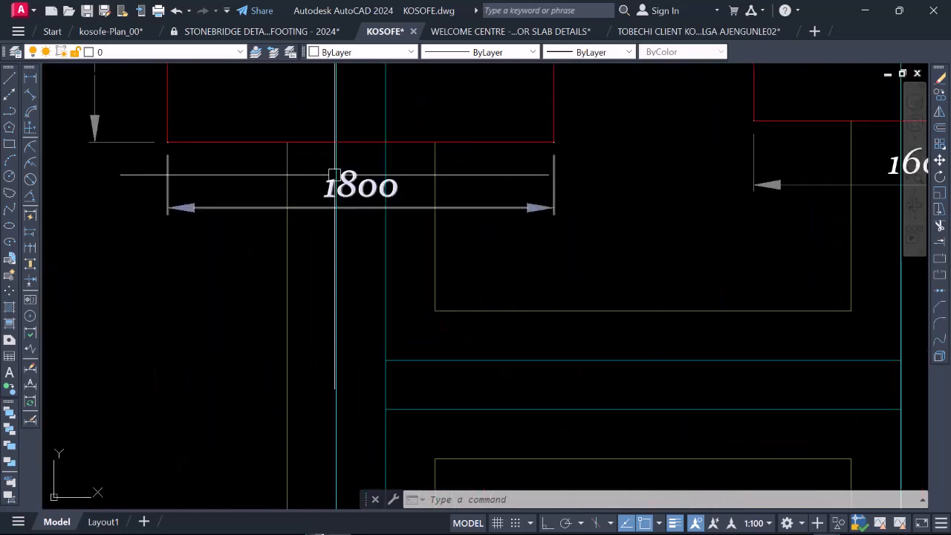
scroll(318, 214, down, 5)
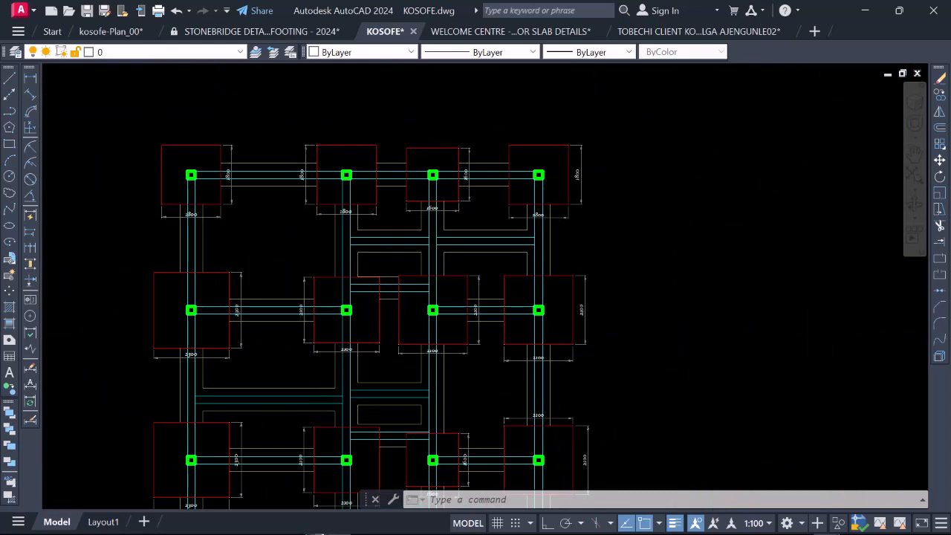
scroll(329, 259, up, 5)
scroll(399, 213, down, 6)
scroll(399, 212, up, 4)
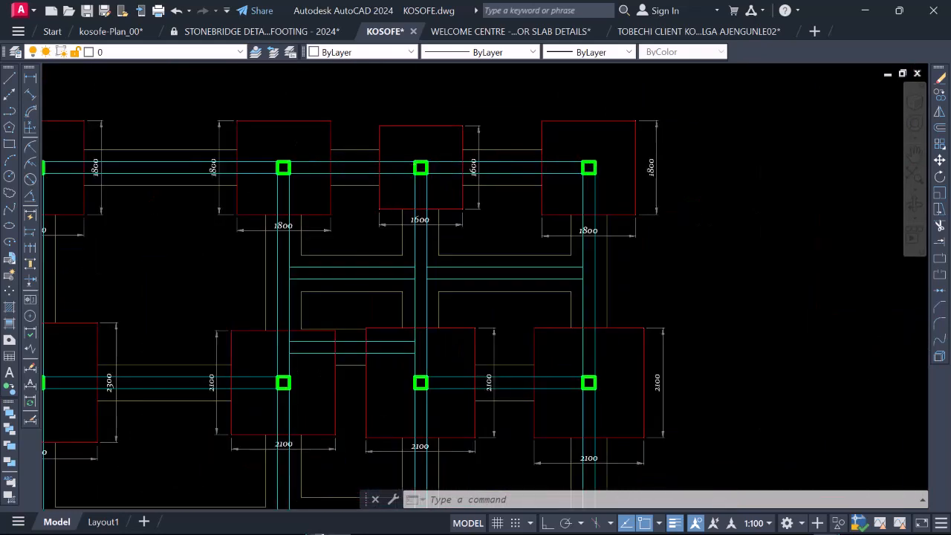
scroll(406, 165, up, 2)
scroll(406, 165, down, 6)
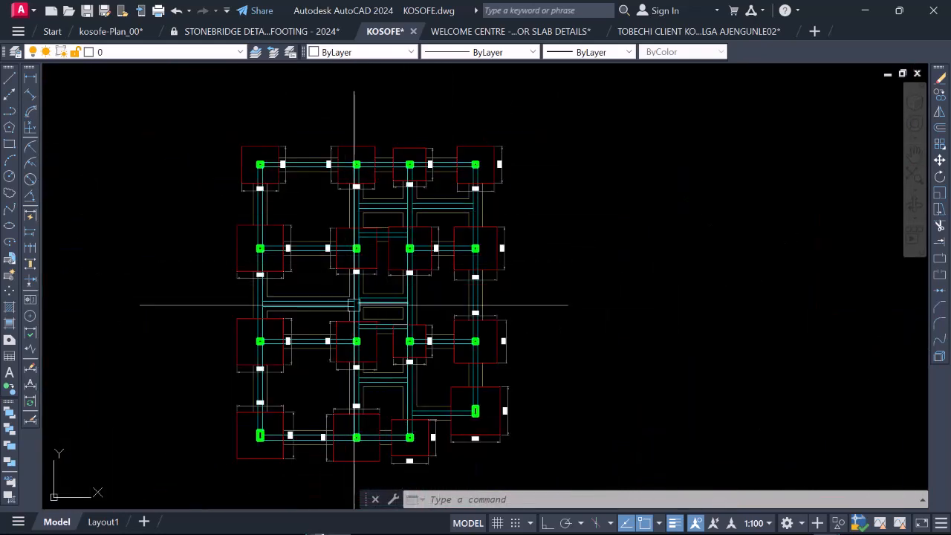
scroll(269, 365, up, 4)
scroll(329, 303, down, 3)
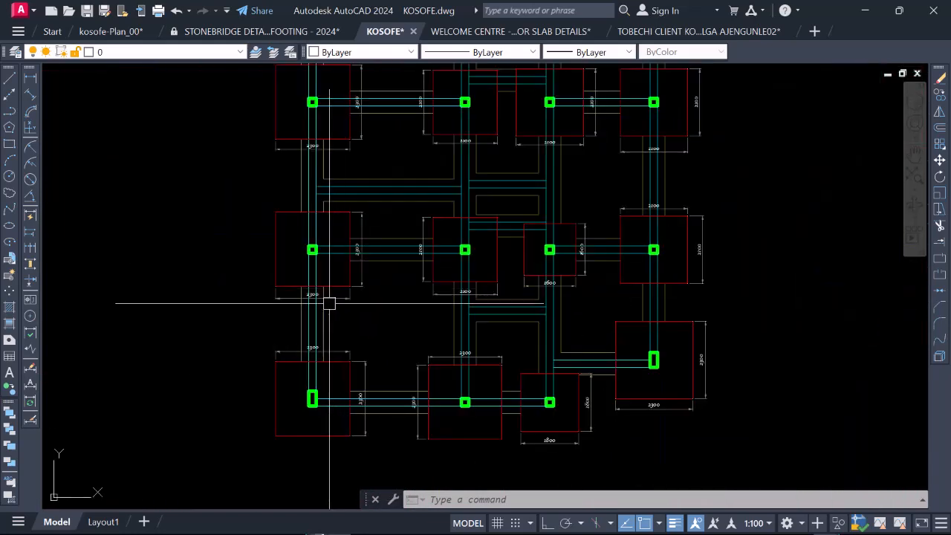
Step: Examine the width dimensions placed between the first column's third-row and bottom-row footings
scroll(379, 268, up, 4)
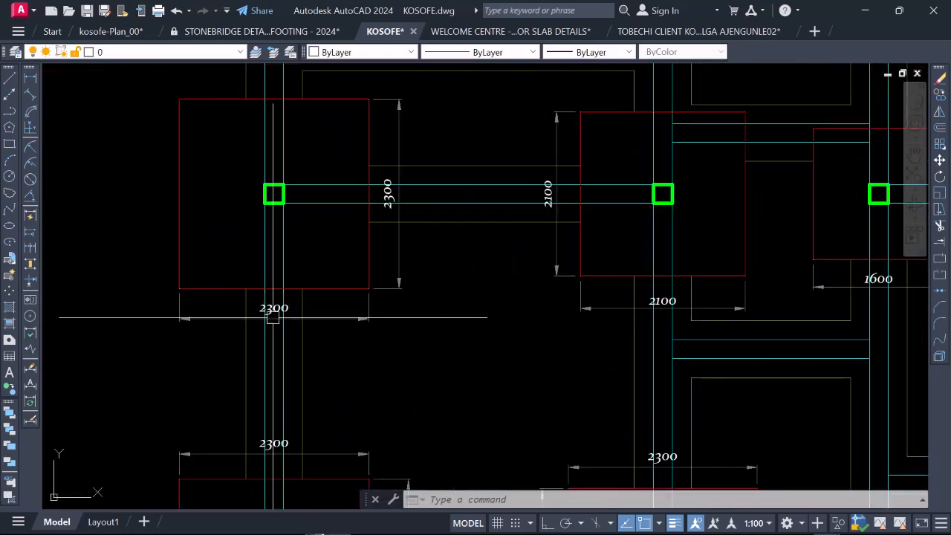
scroll(273, 317, up, 4)
scroll(244, 317, down, 4)
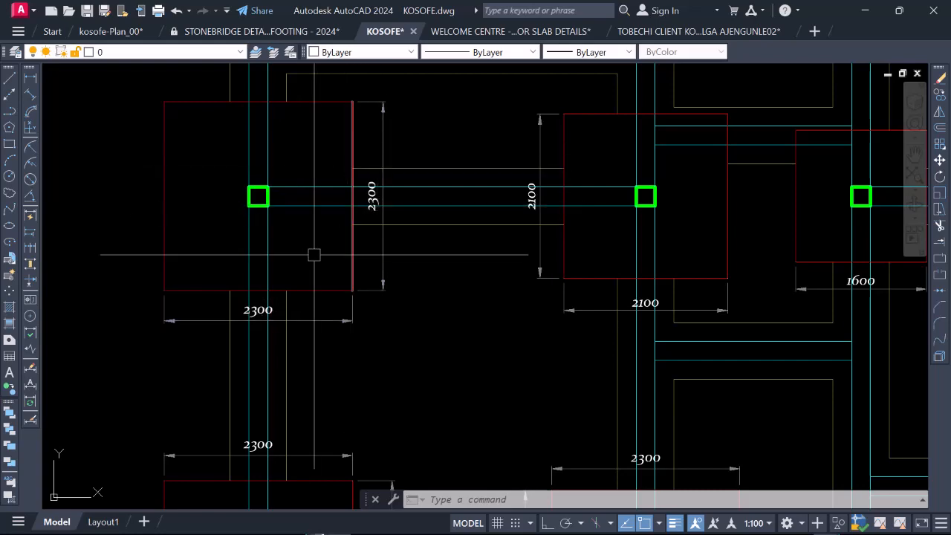
scroll(303, 254, down, 2)
scroll(307, 395, up, 2)
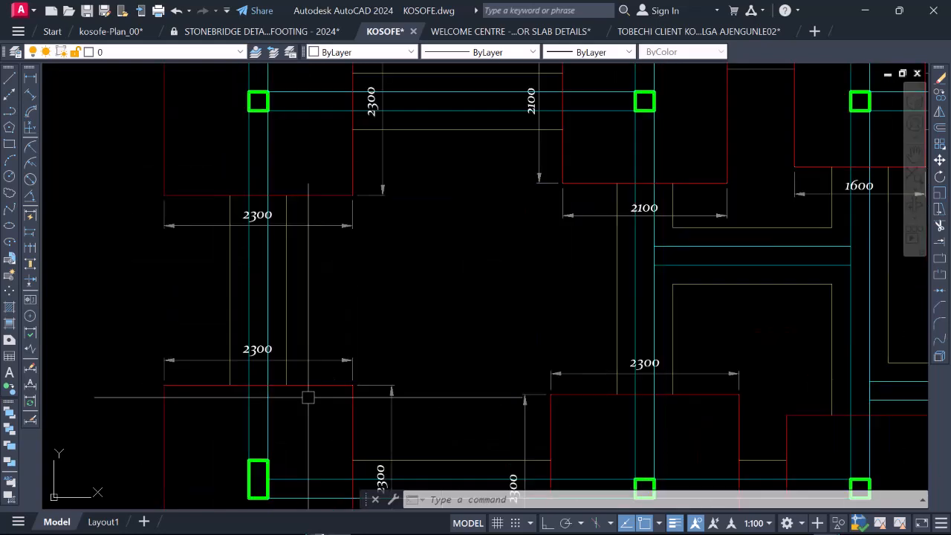
scroll(312, 342, down, 5)
scroll(300, 325, up, 5)
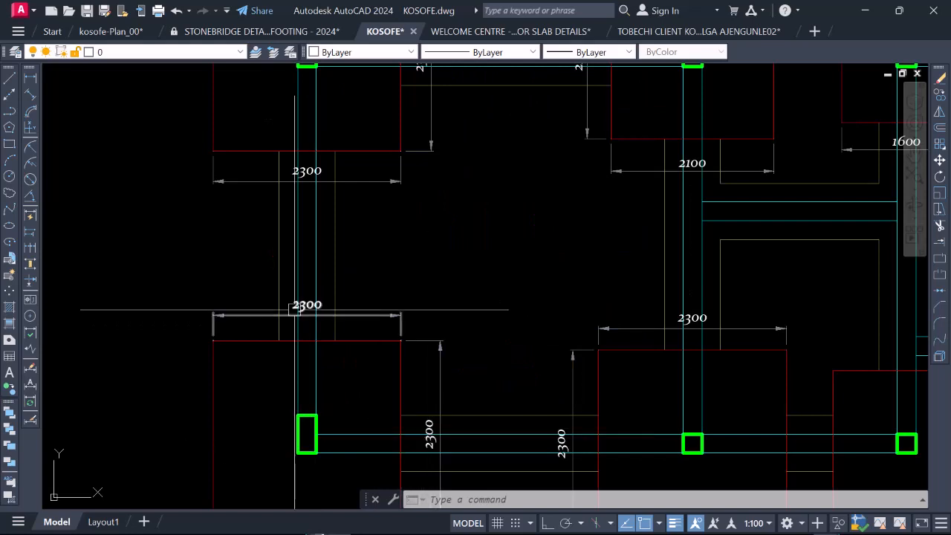
scroll(303, 301, down, 5)
scroll(327, 304, up, 3)
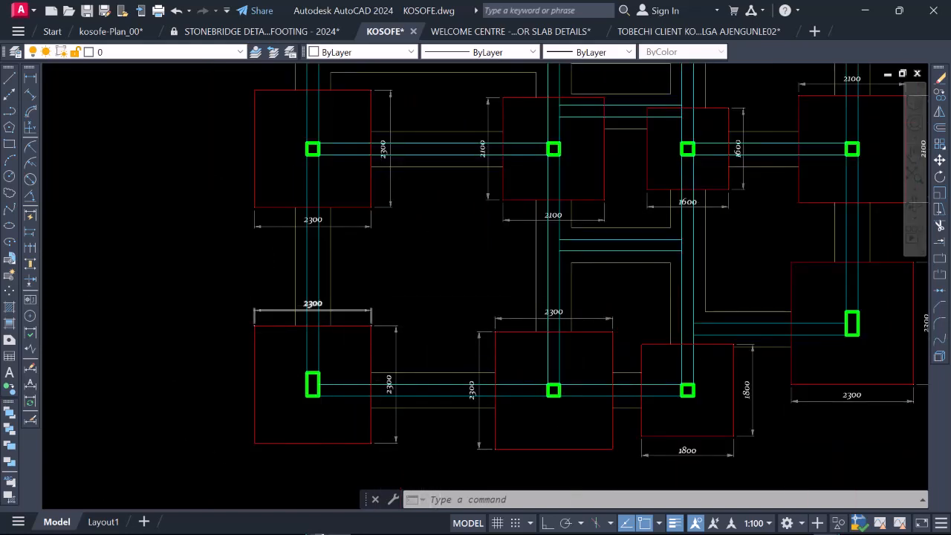
scroll(324, 304, up, 2)
scroll(325, 288, down, 2)
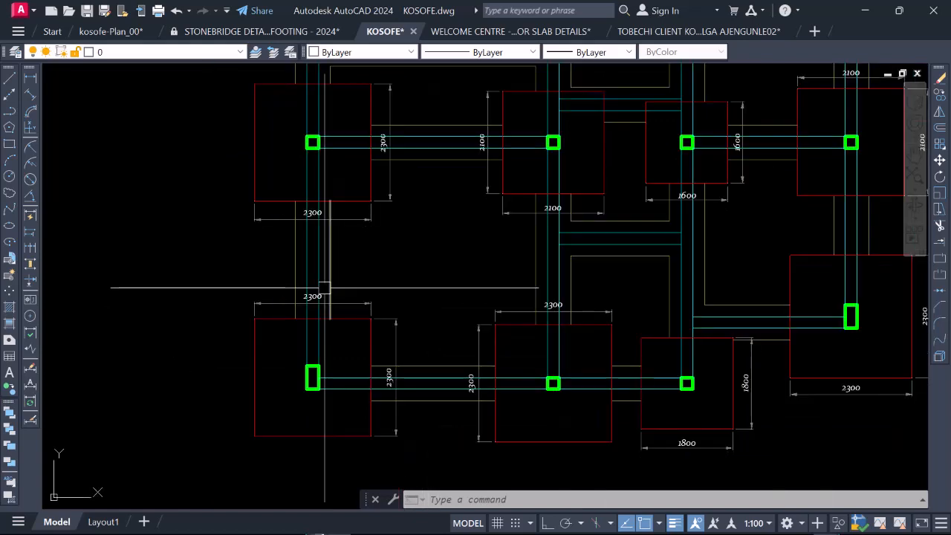
Step: Examine the dimensions around the first column's third-row footing and review the complete foundation layout
scroll(336, 105, up, 2)
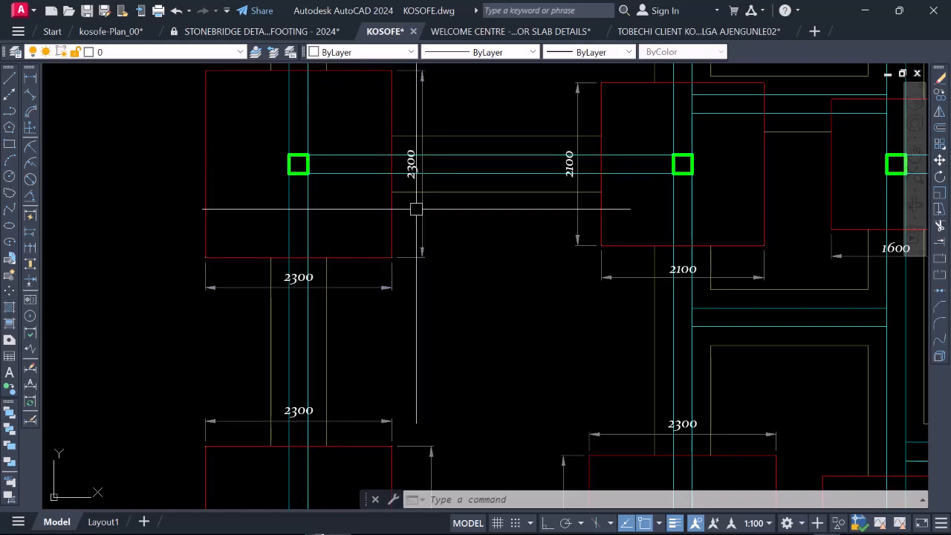
scroll(402, 254, down, 2)
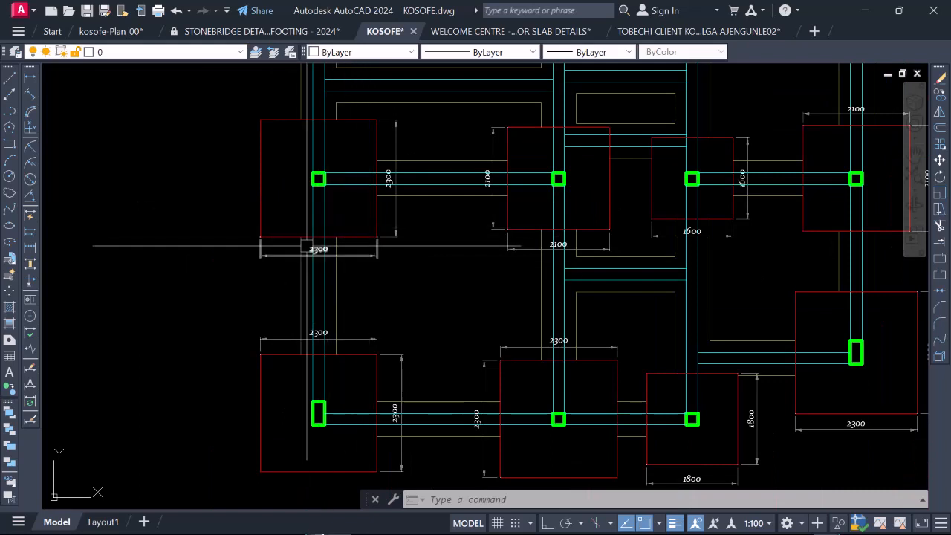
scroll(318, 249, up, 2)
scroll(318, 268, down, 4)
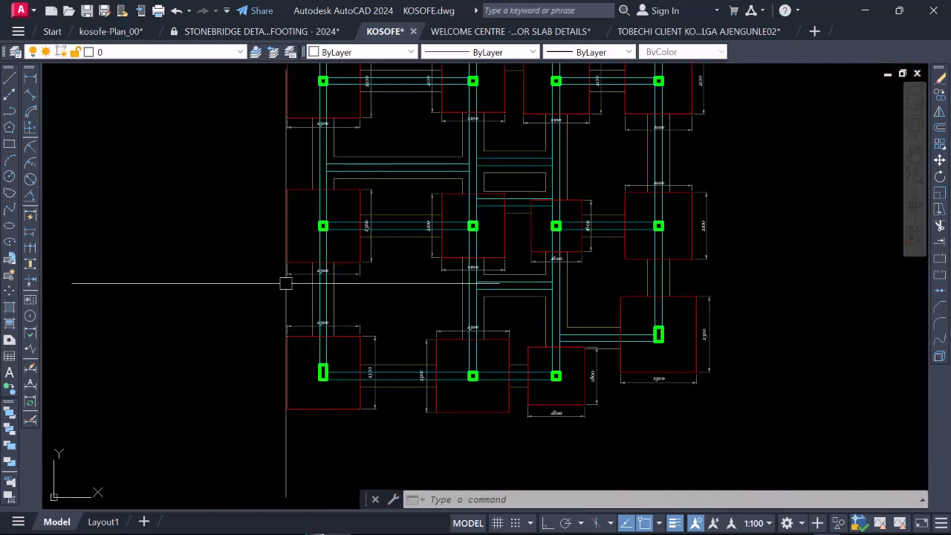
scroll(364, 231, up, 4)
scroll(291, 307, down, 6)
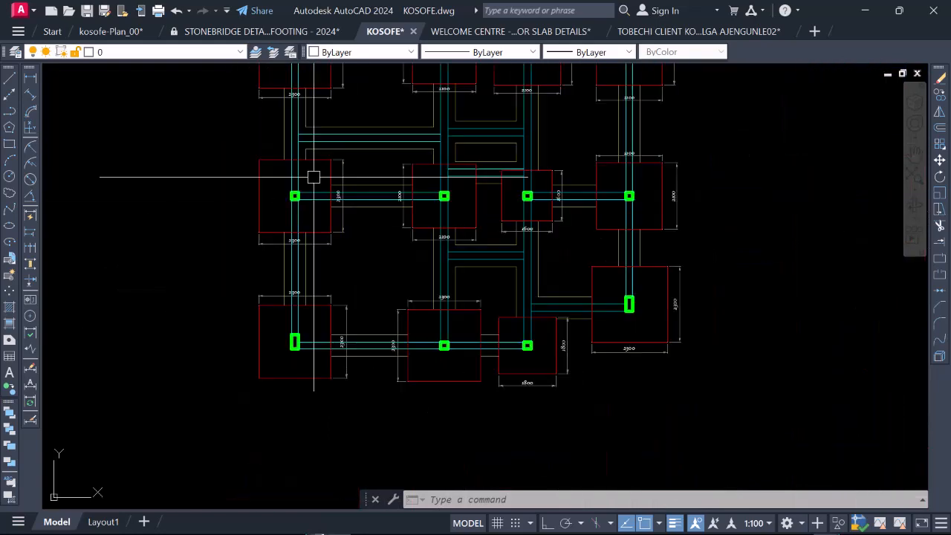
scroll(310, 319, down, 2)
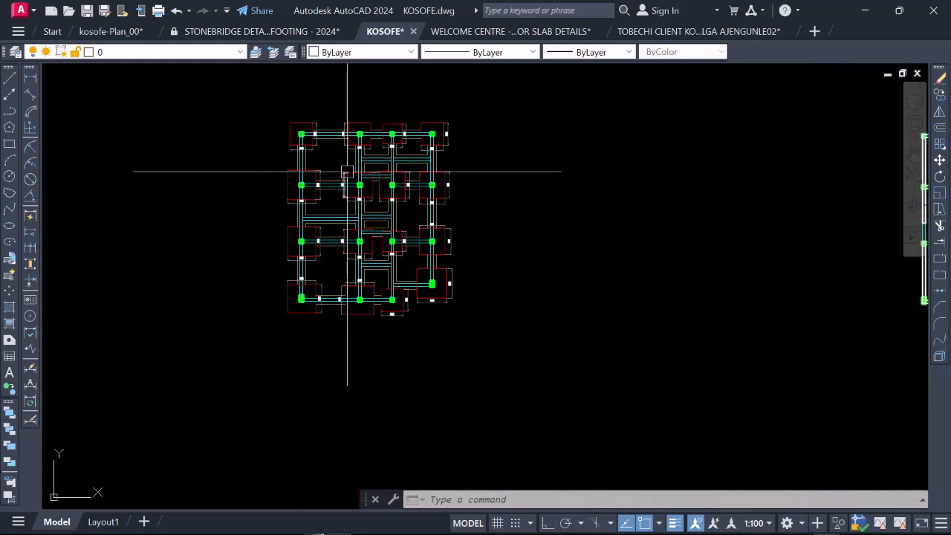
scroll(349, 170, up, 4)
scroll(348, 167, down, 4)
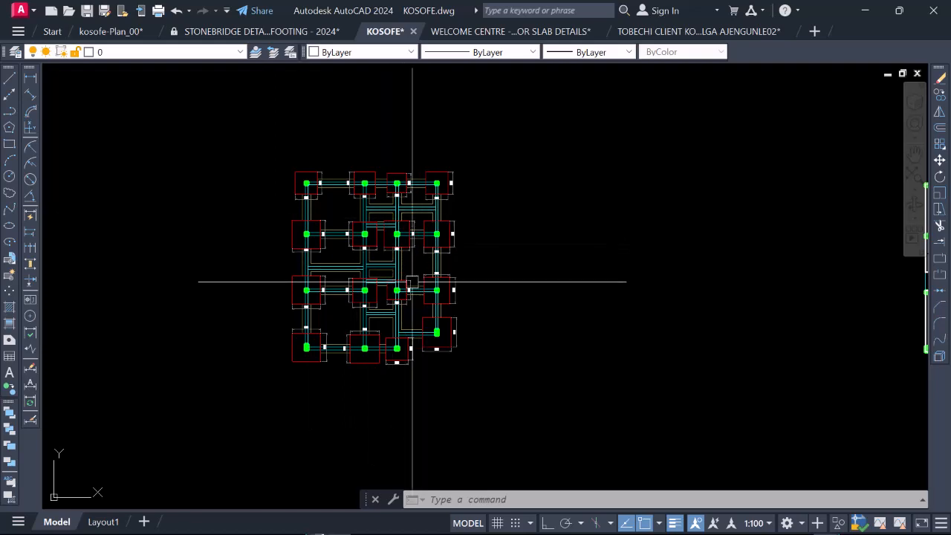
Step: Select the vertical grid lines 1 to 6 of the left slab plan, with their bubbles and the dimension strings above the plan
scroll(413, 282, down, 5)
scroll(416, 284, up, 5)
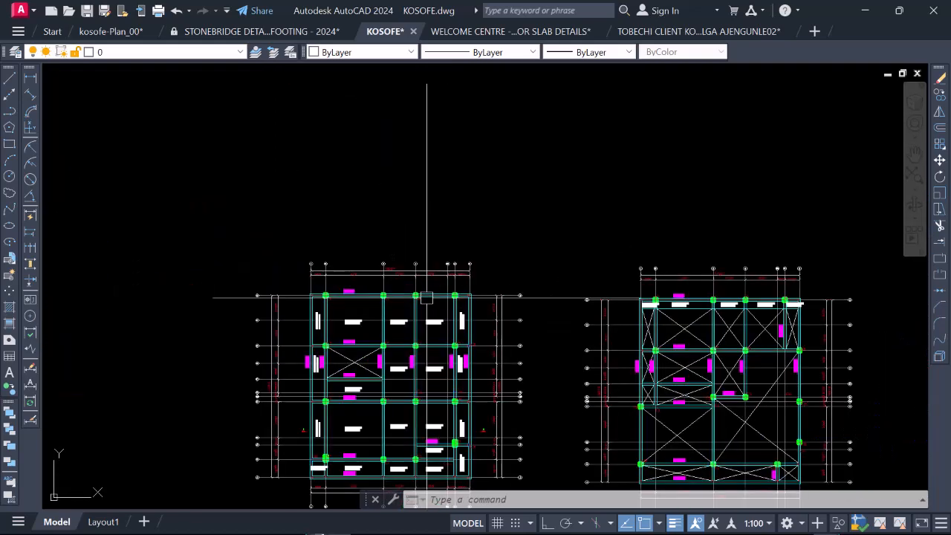
scroll(427, 297, up, 2)
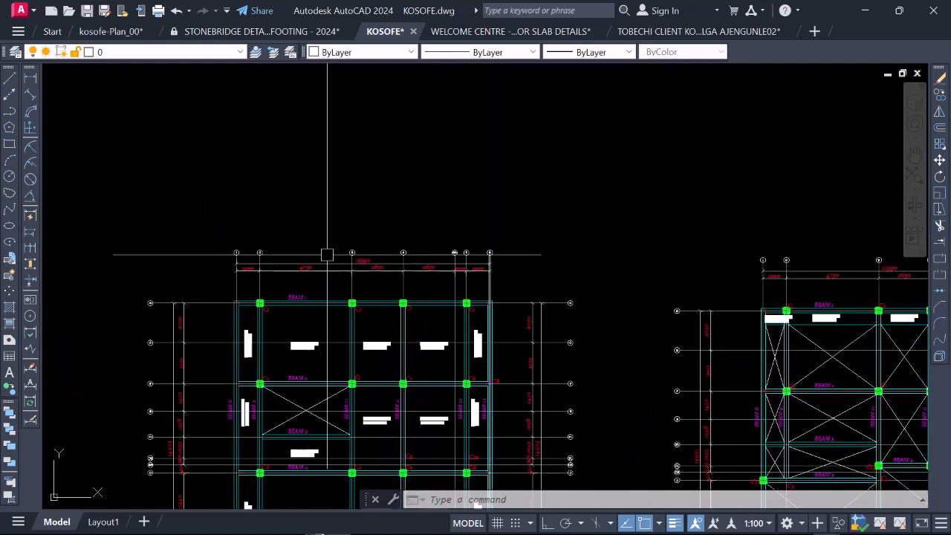
scroll(408, 206, down, 4)
scroll(361, 254, up, 2)
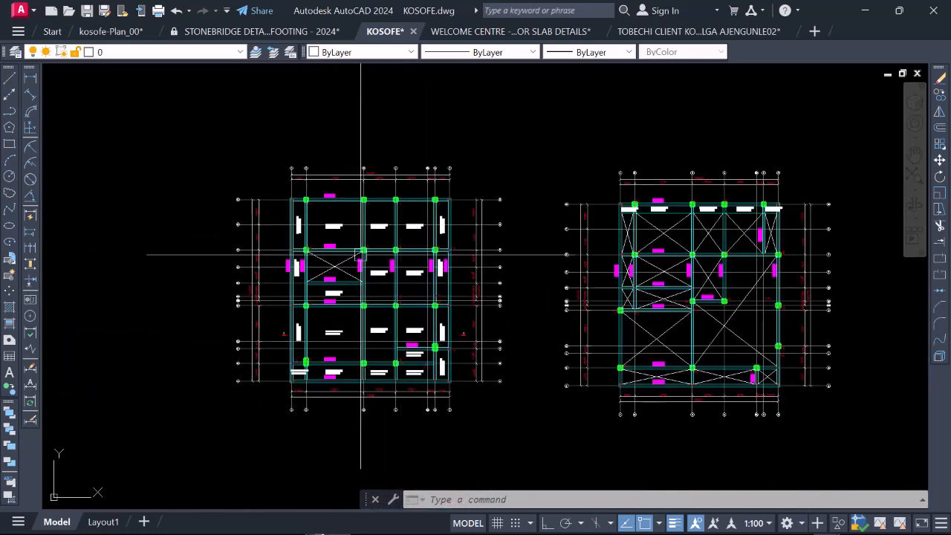
scroll(405, 223, up, 2)
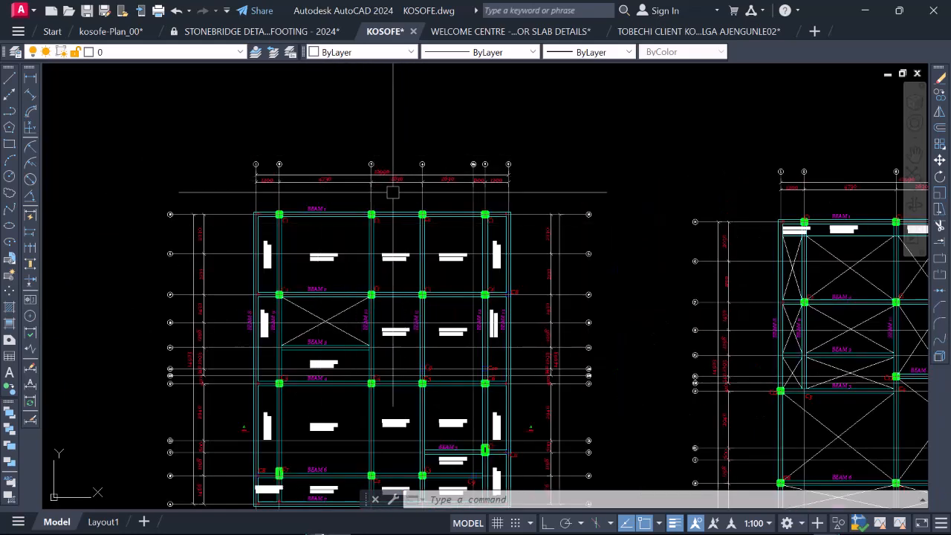
scroll(491, 188, up, 4)
click(550, 206)
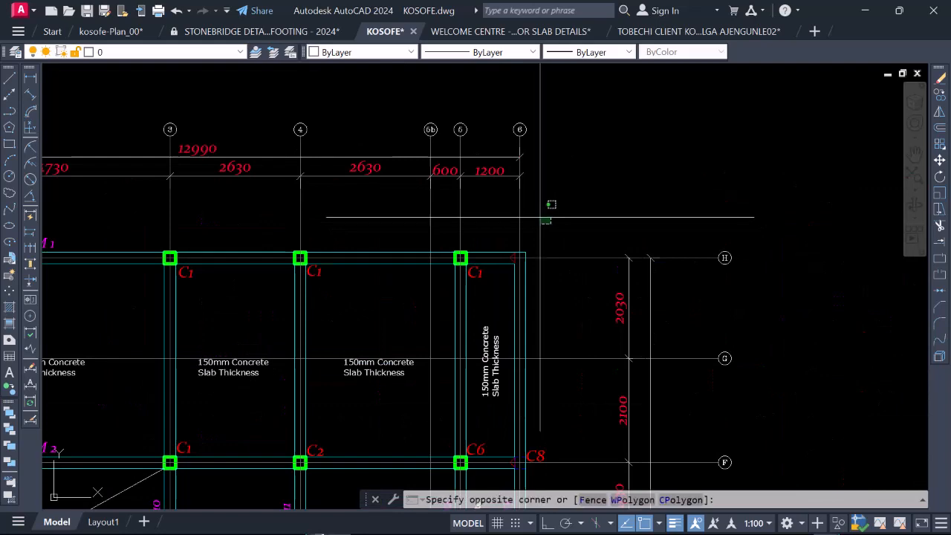
scroll(520, 211, down, 4)
scroll(356, 217, up, 4)
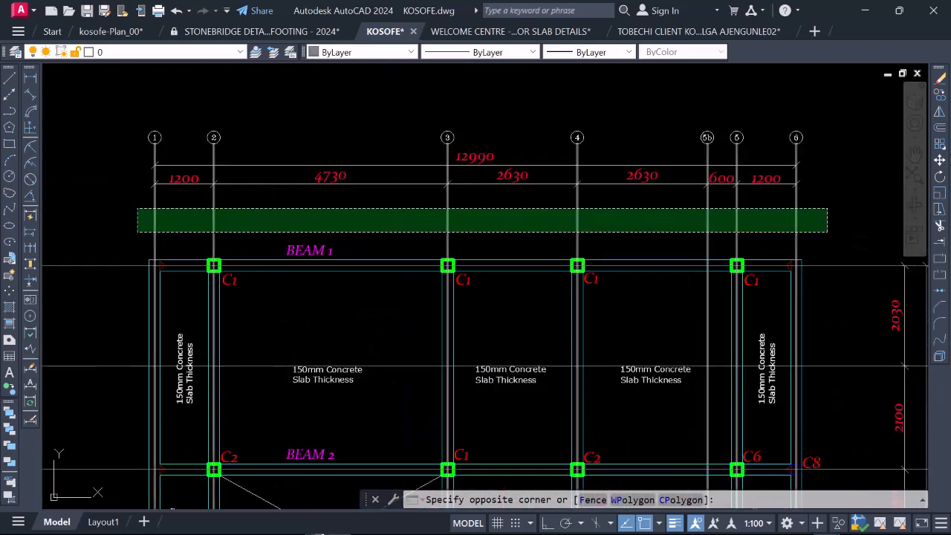
click(138, 223)
scroll(339, 194, down, 4)
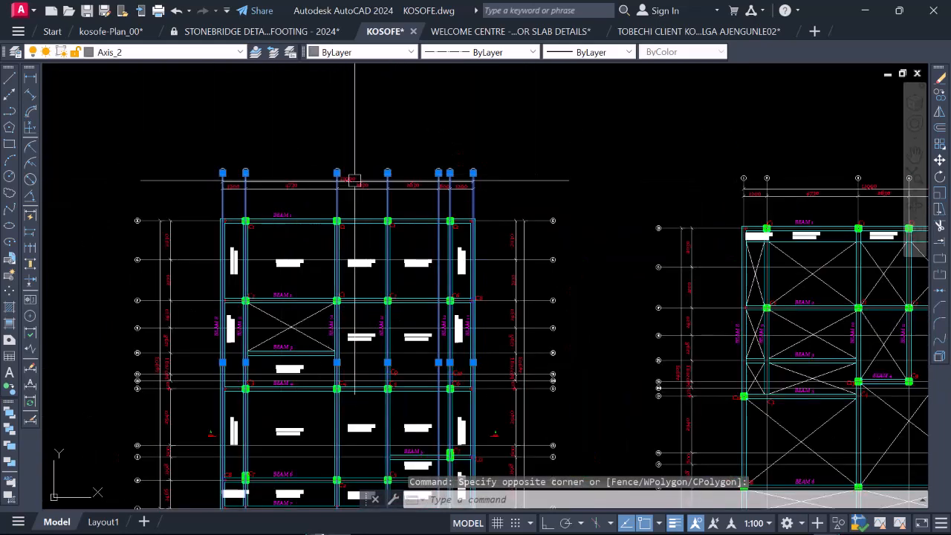
click(489, 201)
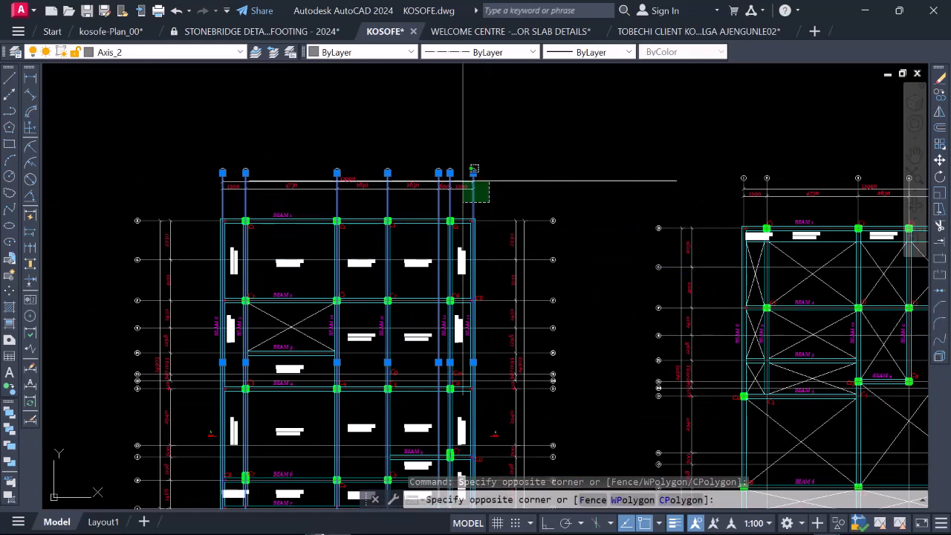
click(199, 158)
scroll(308, 163, down, 4)
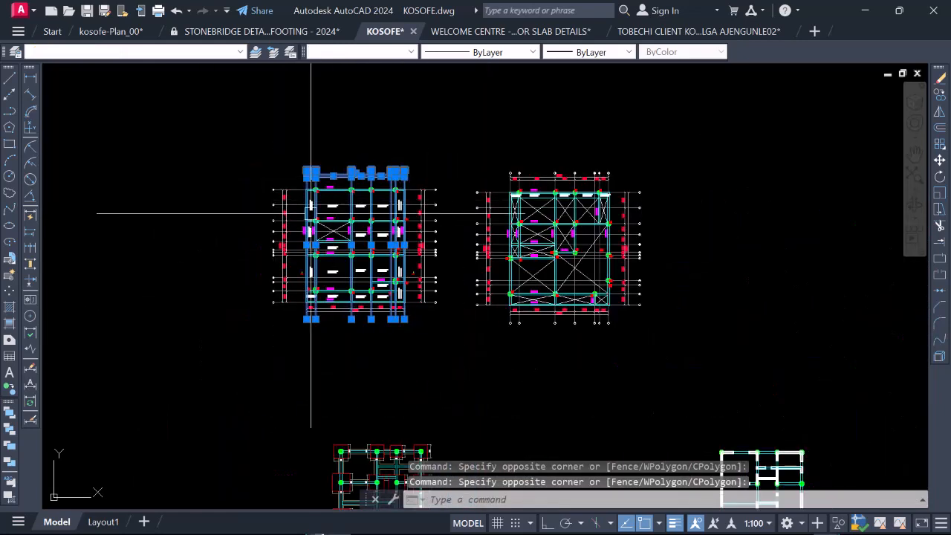
Step: Add the slab plan's lettered horizontal grid lines, with their bubbles and the adjoining vertical dimension strings, to the selection
scroll(320, 174, up, 5)
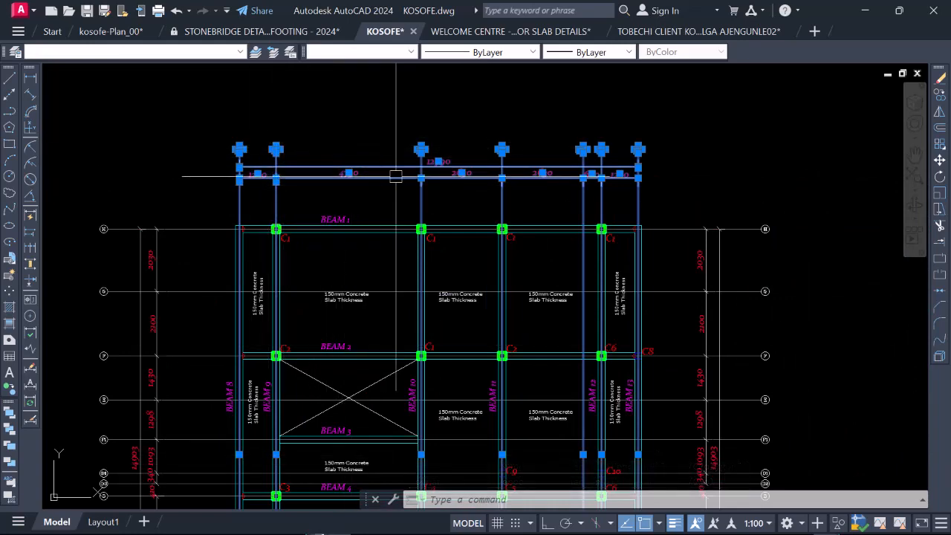
scroll(319, 168, down, 4)
click(290, 405)
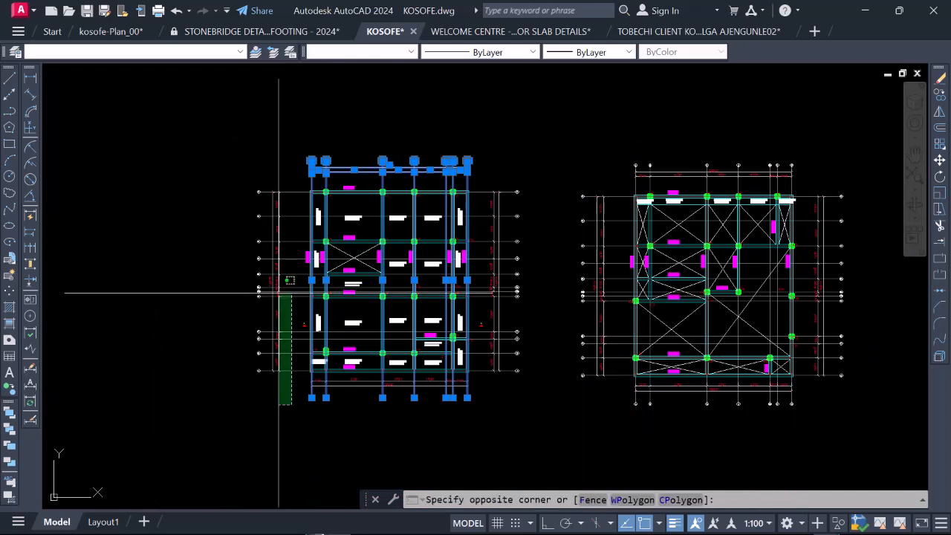
click(224, 129)
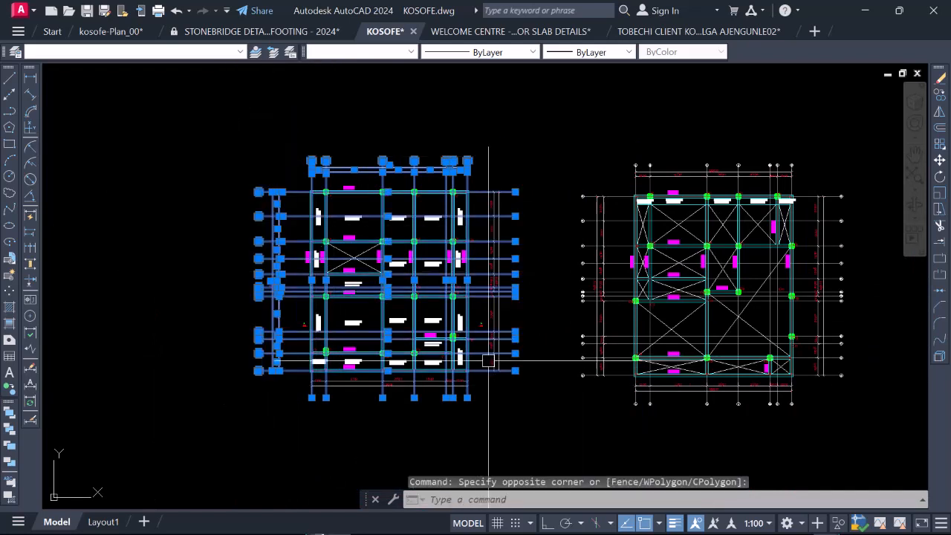
Step: Copy the selected grid lines and dimension strings onto the foundation layout, using the corner of the column at grids 2 and H as reference
right_click(261, 170)
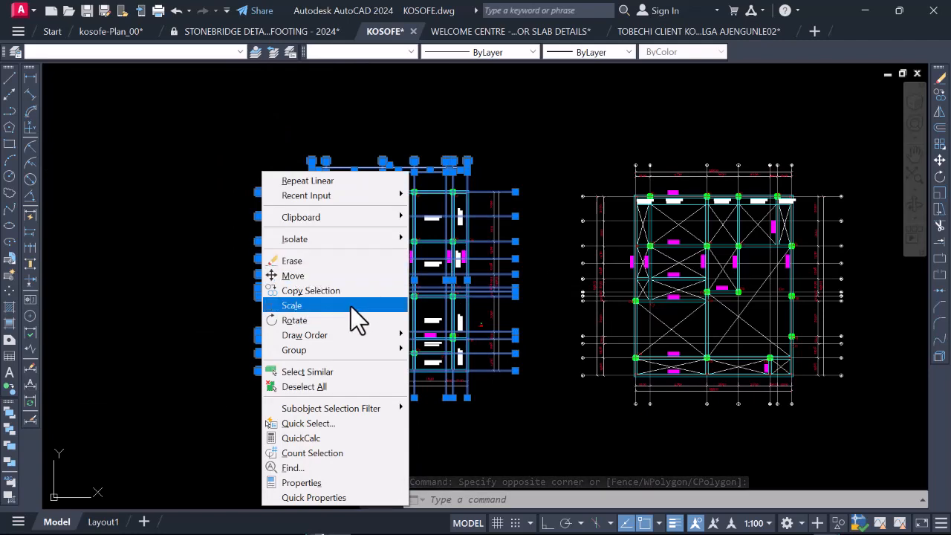
click(311, 291)
scroll(298, 165, up, 2)
scroll(458, 217, up, 8)
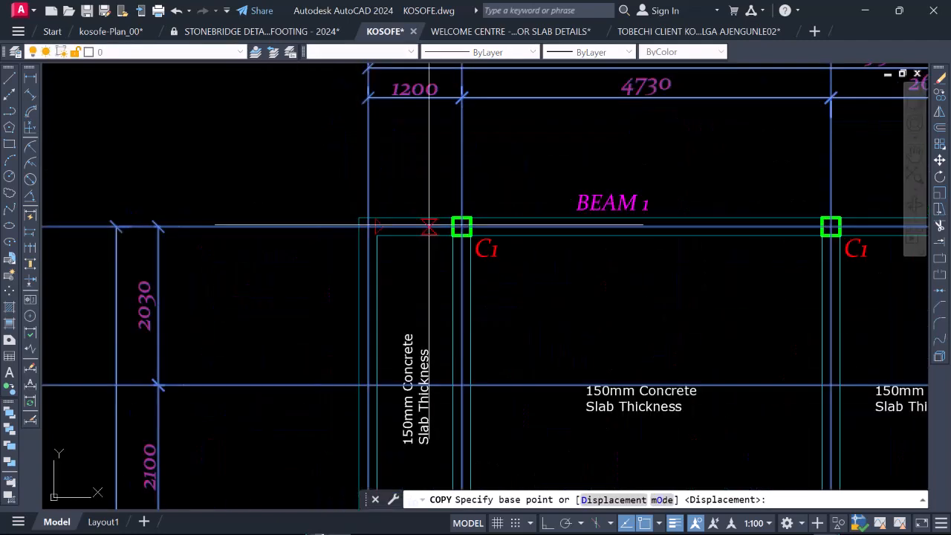
click(458, 217)
scroll(459, 217, down, 10)
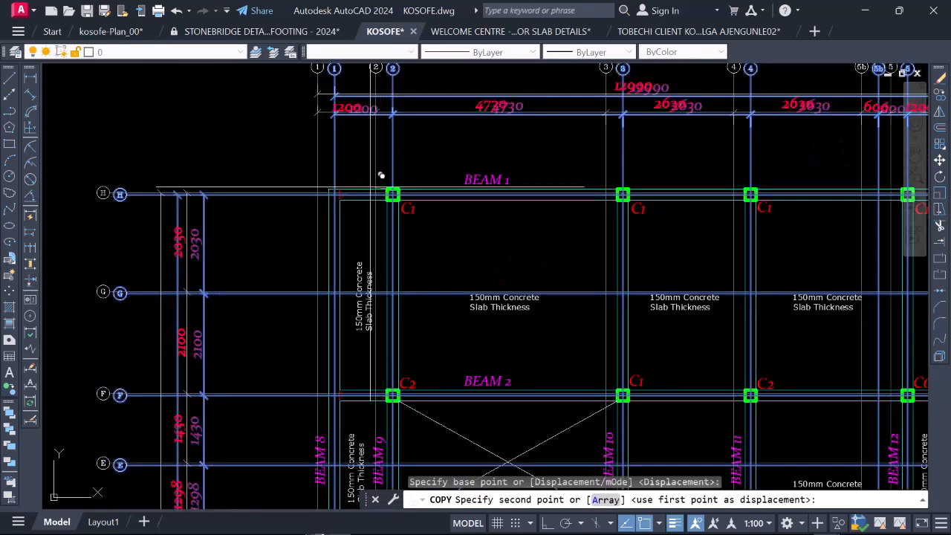
scroll(399, 346, up, 10)
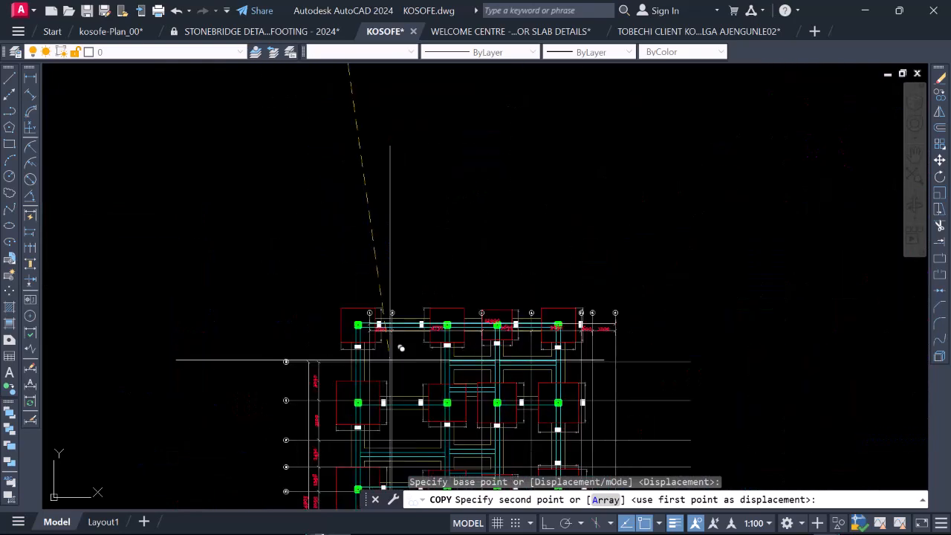
click(294, 309)
scroll(286, 223, down, 8)
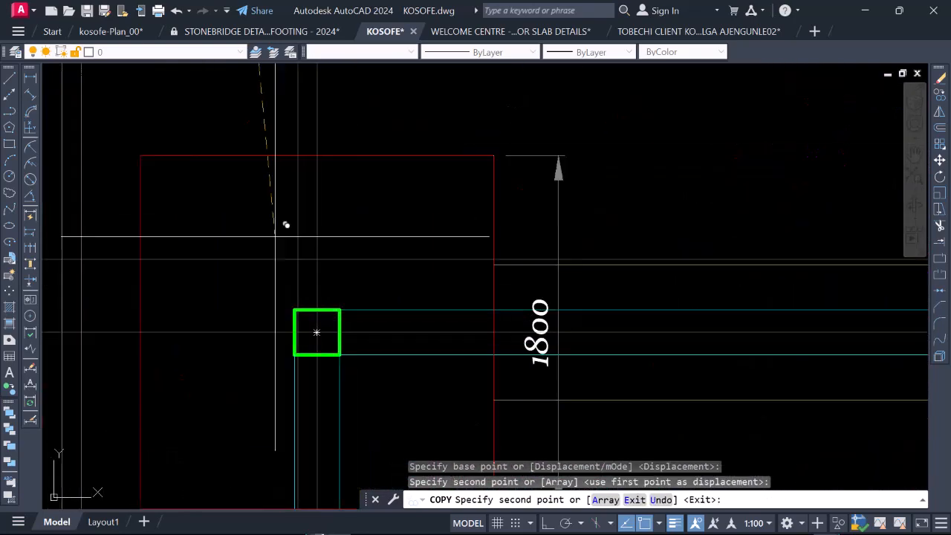
scroll(295, 218, up, 5)
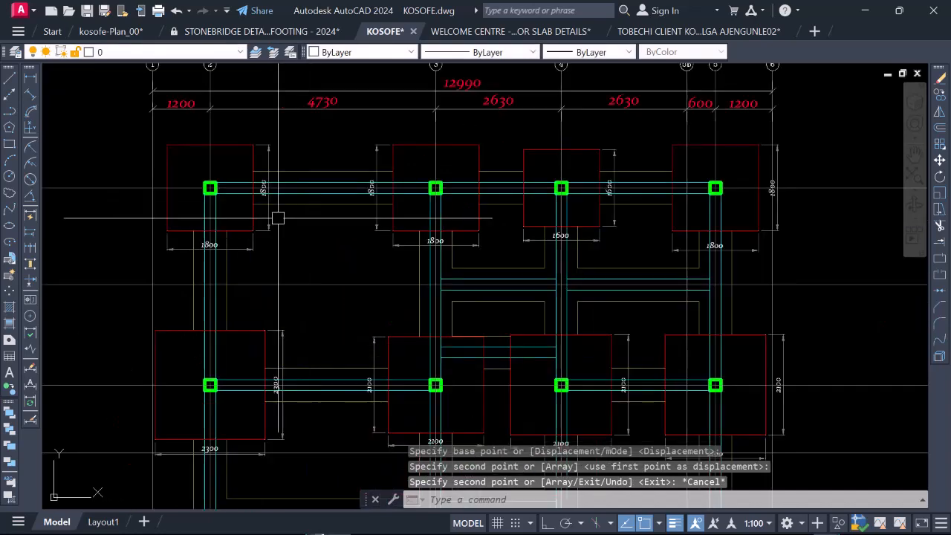
scroll(483, 194, down, 8)
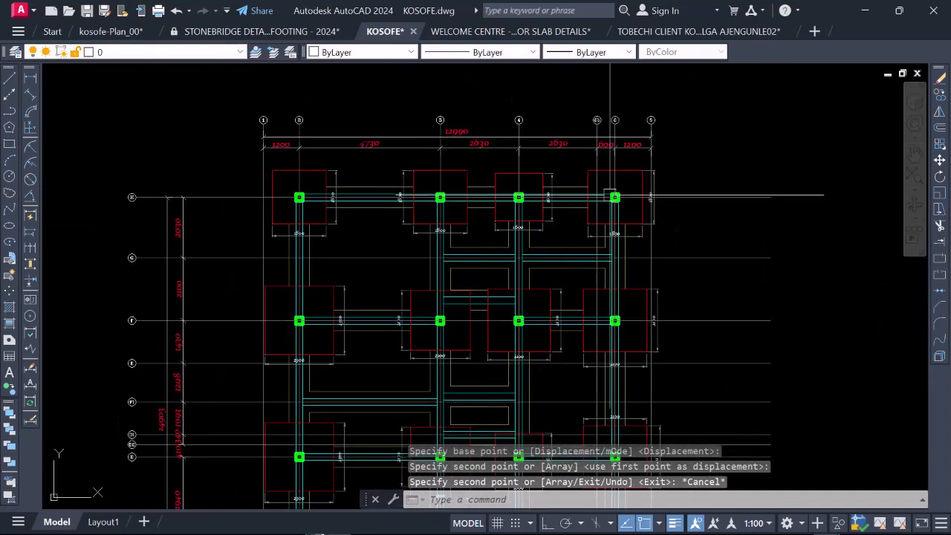
scroll(456, 255, up, 3)
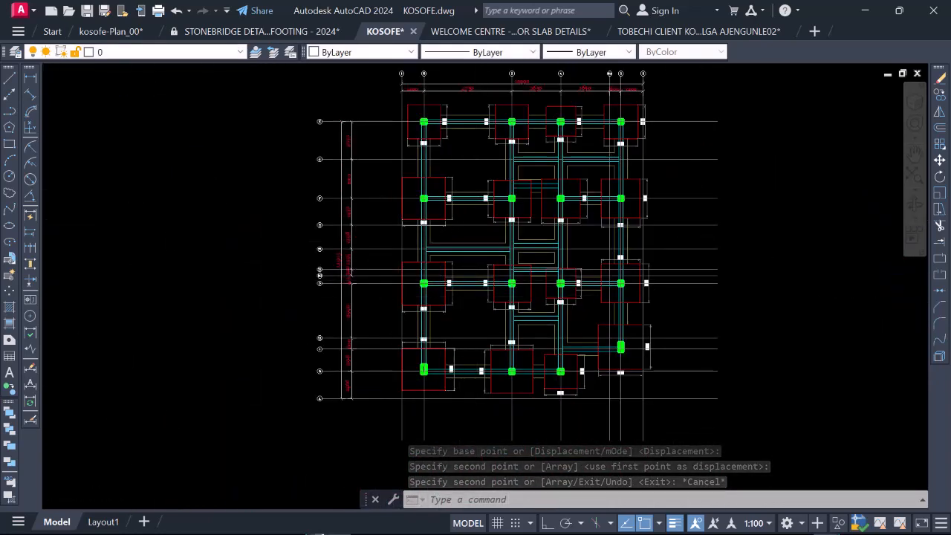
scroll(388, 315, down, 5)
scroll(392, 327, up, 4)
click(397, 343)
scroll(384, 338, down, 2)
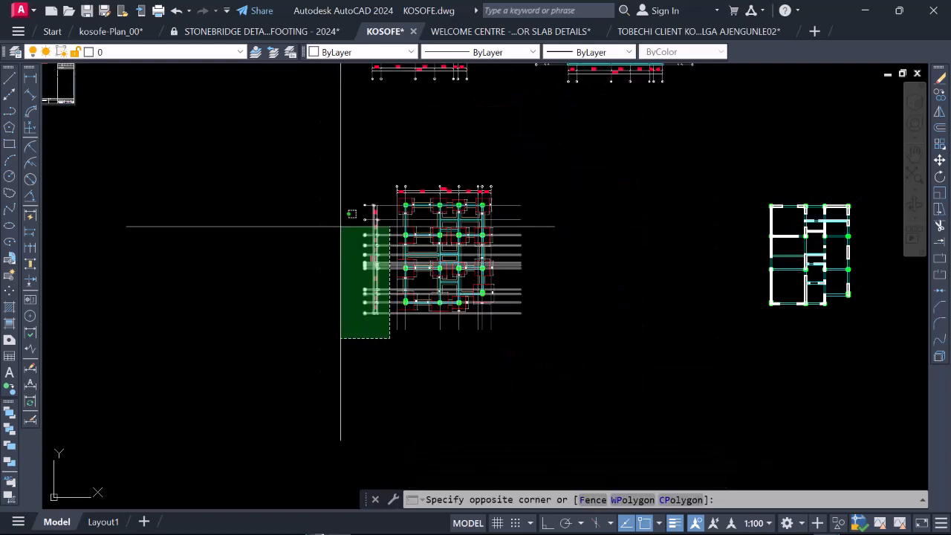
click(363, 335)
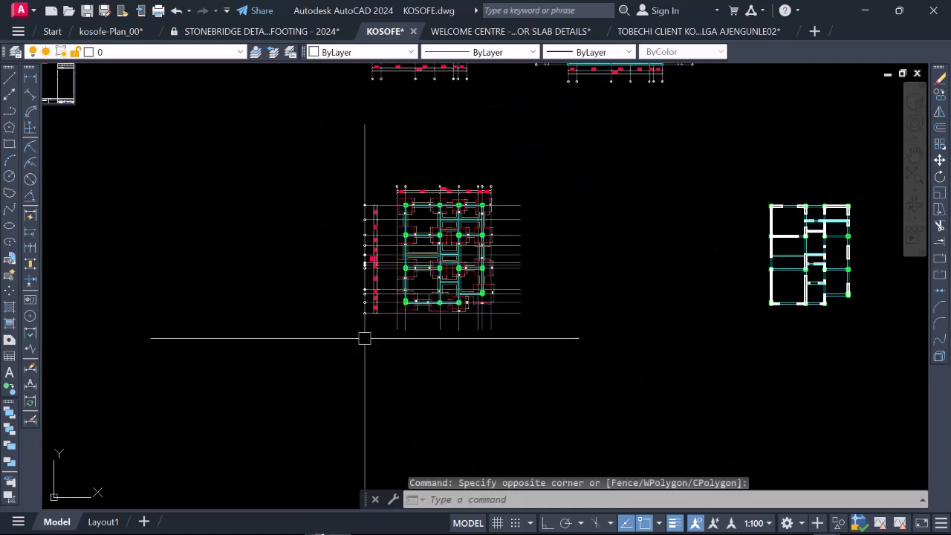
Step: Select the slab plan's remaining dimension strings and grid bubbles, those beyond grid line 6 and those below grid line A
scroll(329, 325, down, 3)
scroll(379, 178, up, 5)
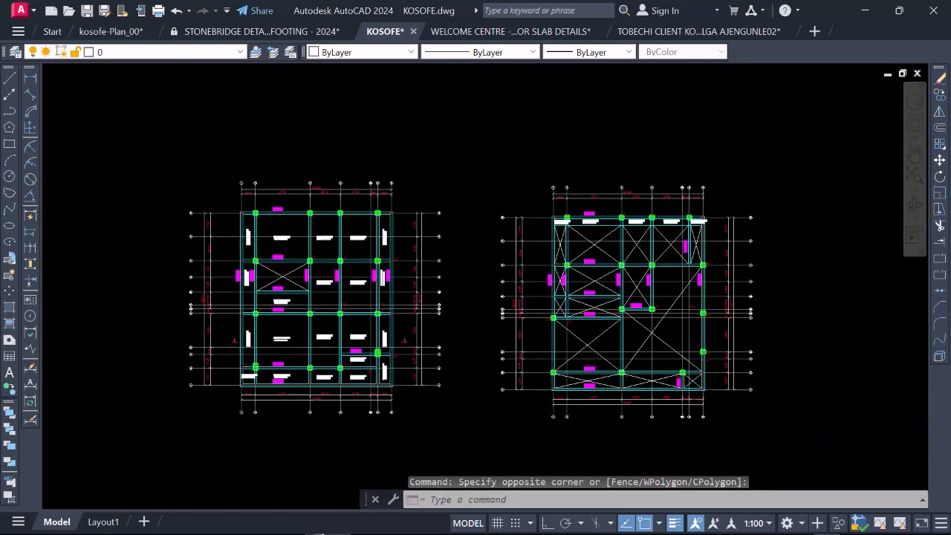
scroll(416, 223, up, 4)
scroll(382, 144, down, 3)
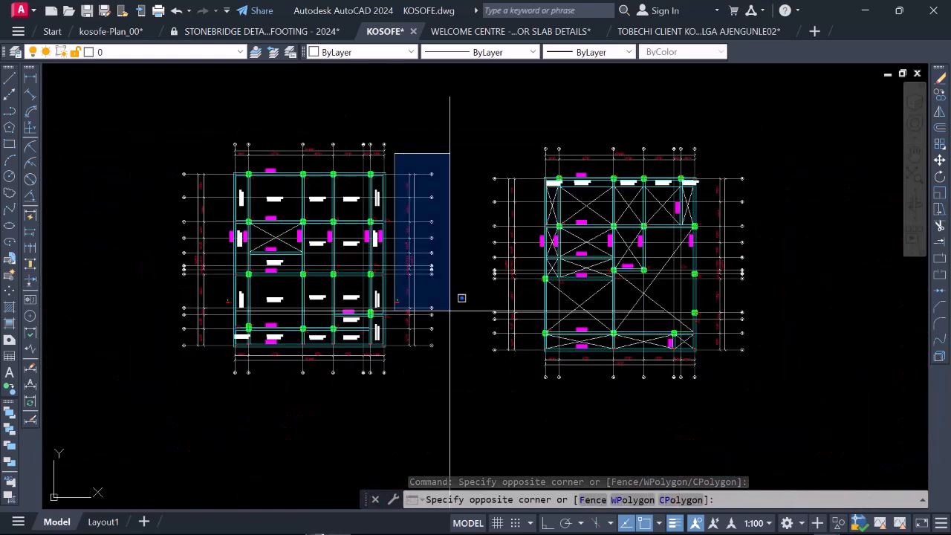
click(457, 407)
scroll(203, 338, up, 8)
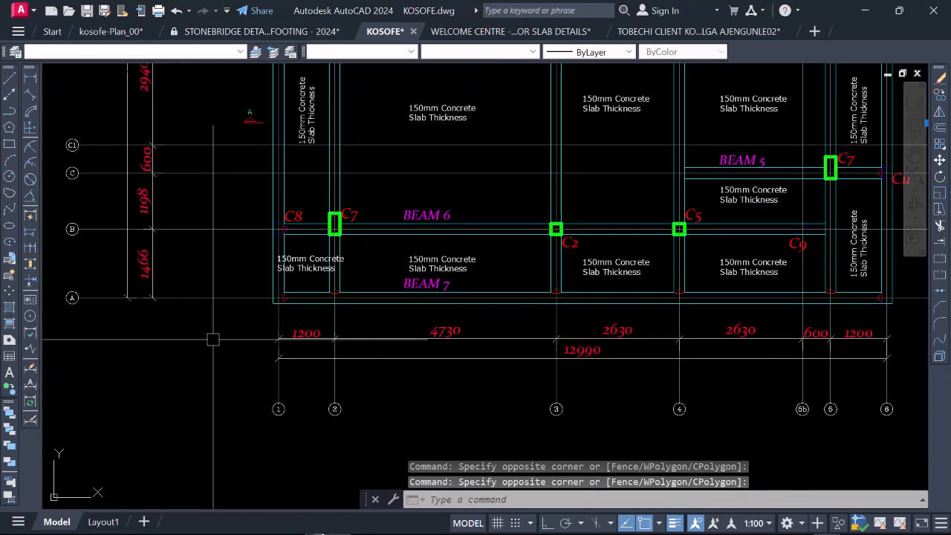
click(187, 310)
scroll(189, 306, down, 6)
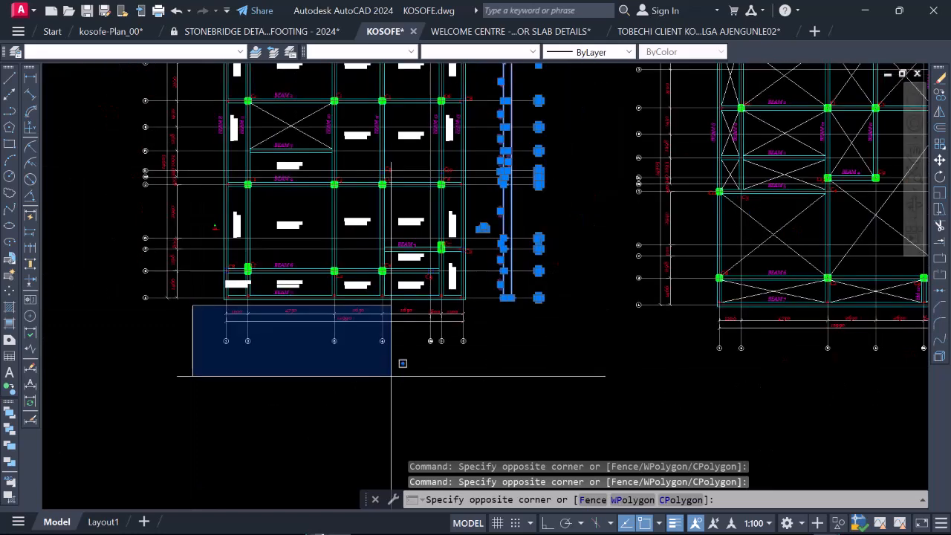
click(527, 389)
Step: Copy the selected bubbles and dimension strings onto the foundation layout, matching the corner of the column at grids 2 and H
right_click(296, 172)
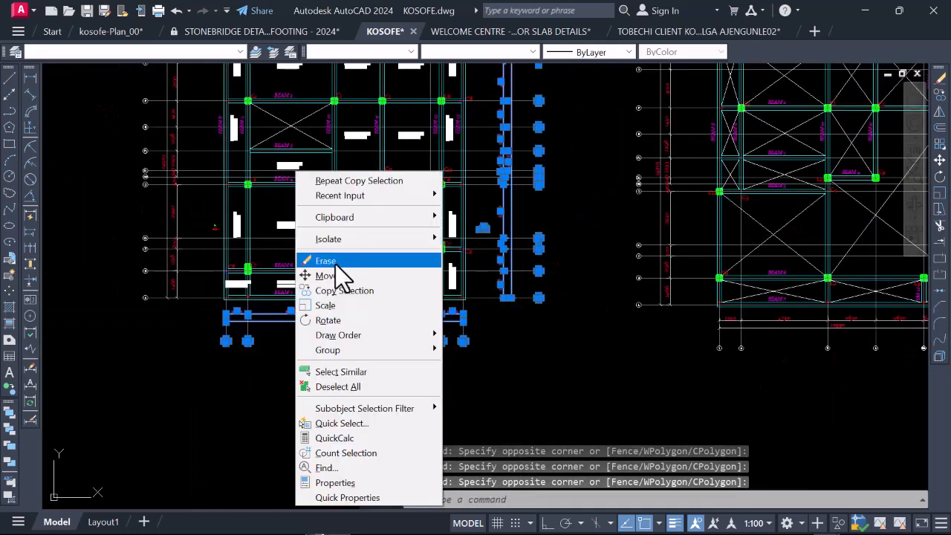
click(338, 292)
scroll(308, 282, down, 5)
scroll(286, 219, up, 10)
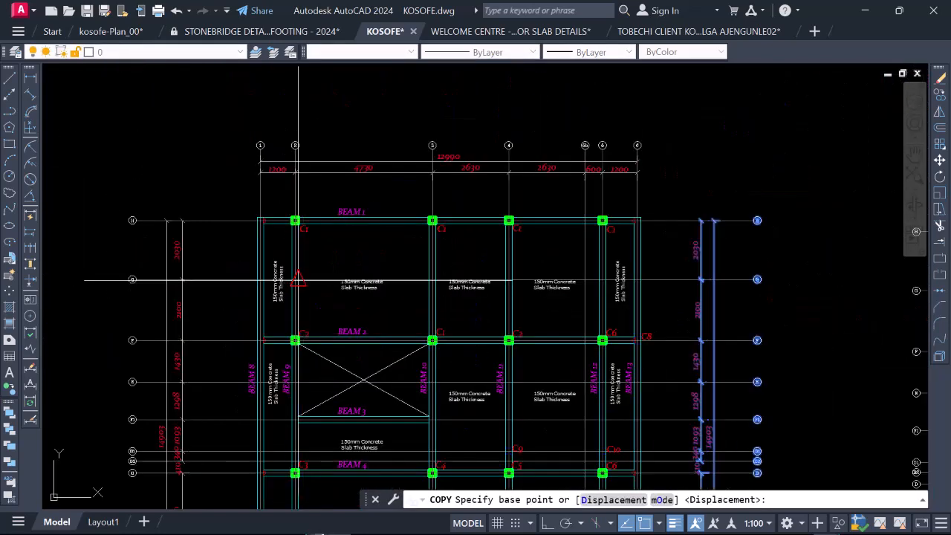
scroll(285, 216, up, 2)
click(327, 208)
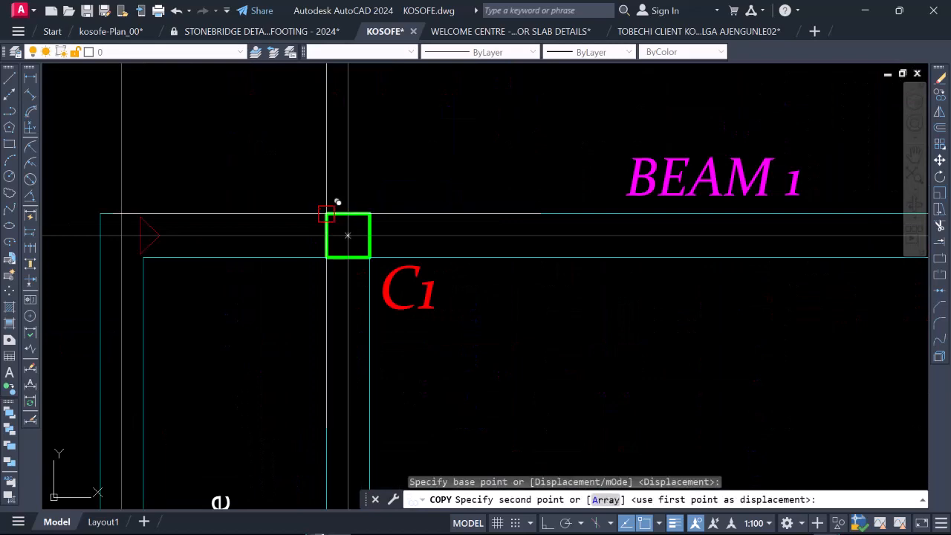
scroll(327, 201, down, 10)
scroll(346, 276, down, 3)
scroll(276, 325, up, 10)
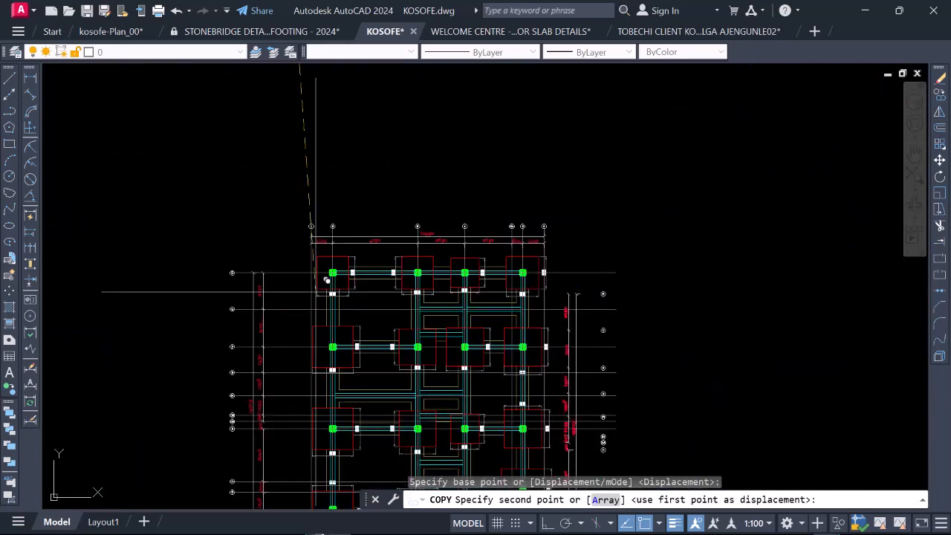
click(424, 159)
scroll(417, 171, down, 8)
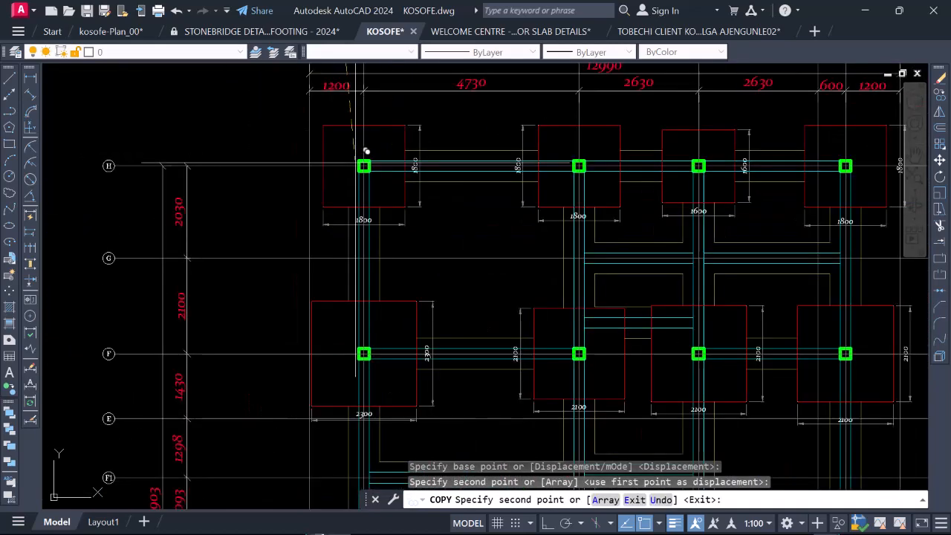
key(Escape)
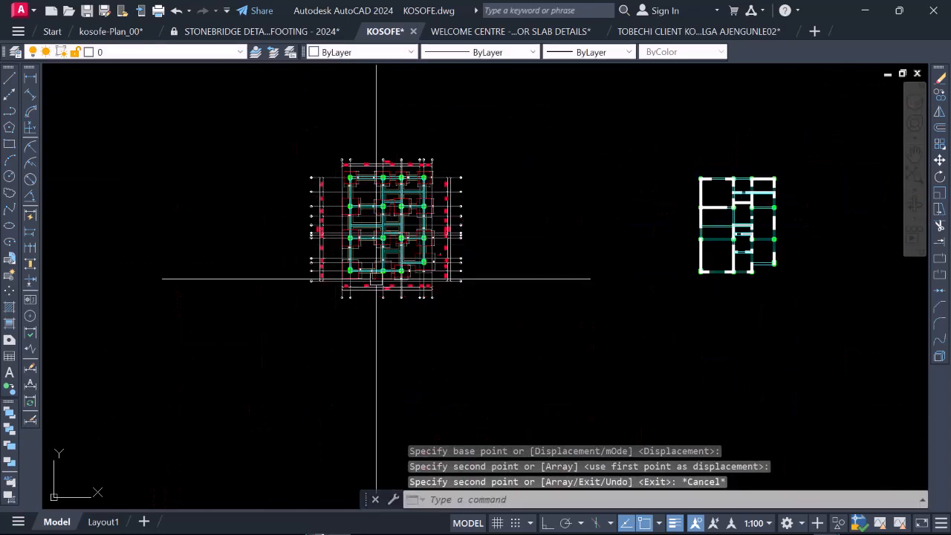
Step: Examine the copied grid bubbles and dimension strings along the foundation layout's lower edge and sides
scroll(443, 248, up, 8)
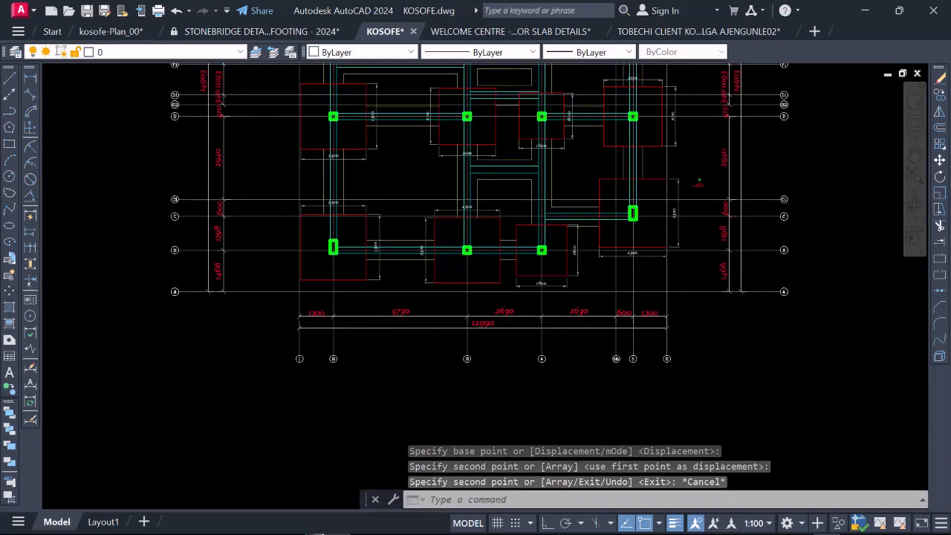
scroll(149, 270, up, 3)
scroll(148, 270, down, 8)
scroll(765, 265, up, 8)
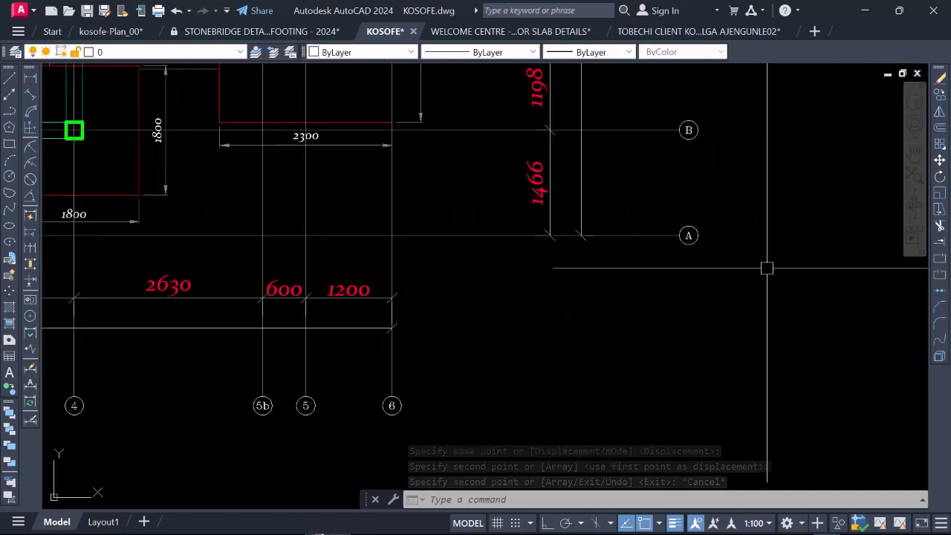
scroll(539, 318, down, 6)
scroll(540, 317, up, 4)
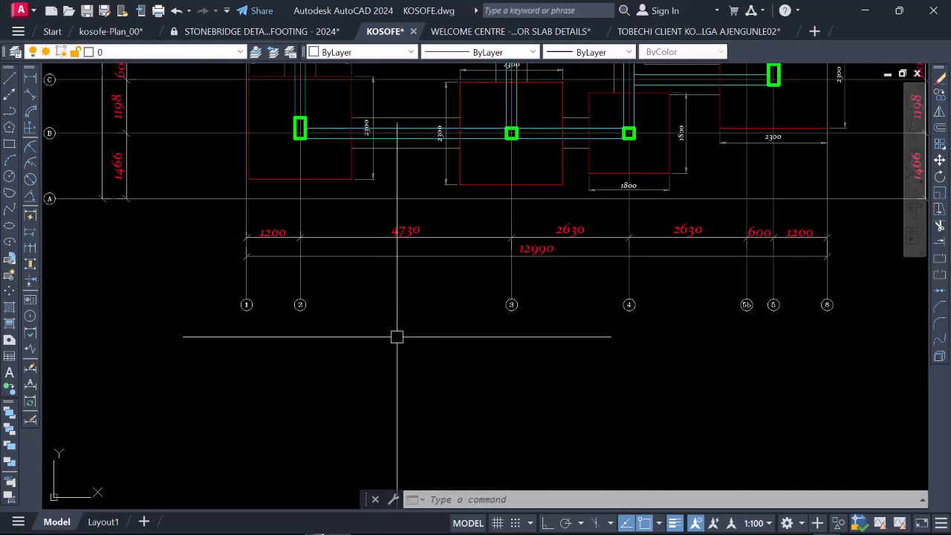
scroll(359, 371, down, 6)
scroll(371, 375, down, 2)
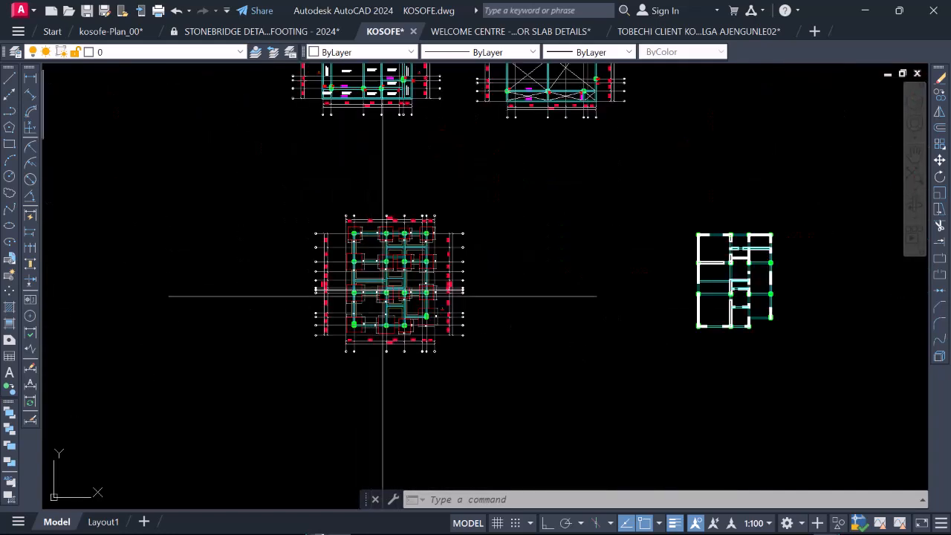
Step: Review the complete foundation layout, checking the footings and columns against the surrounding grid lines and dimension strings
scroll(427, 266, up, 2)
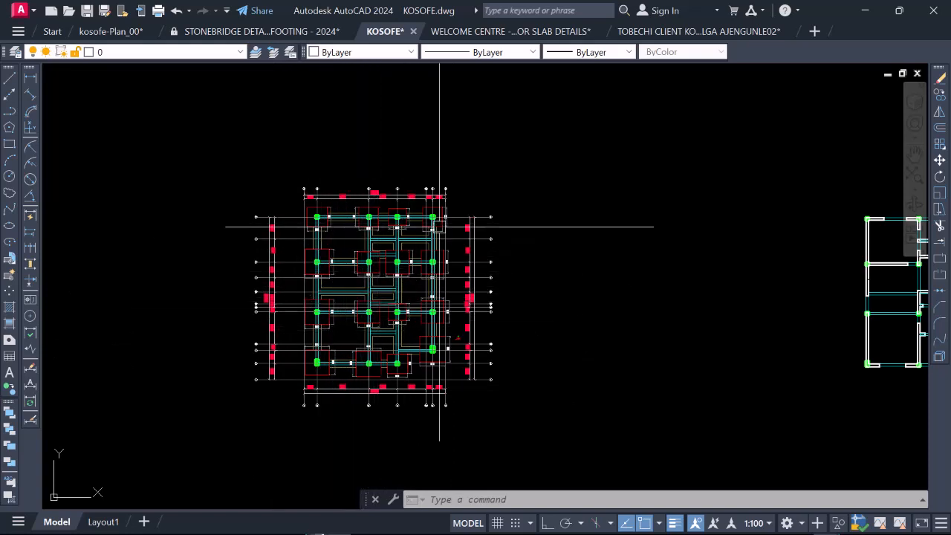
scroll(455, 235, up, 2)
scroll(455, 234, down, 2)
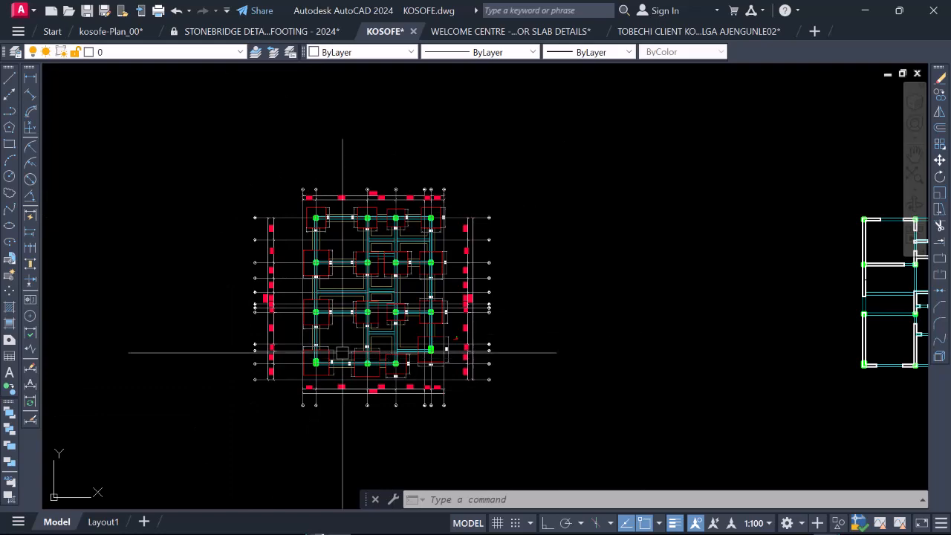
key(ctrl+s)
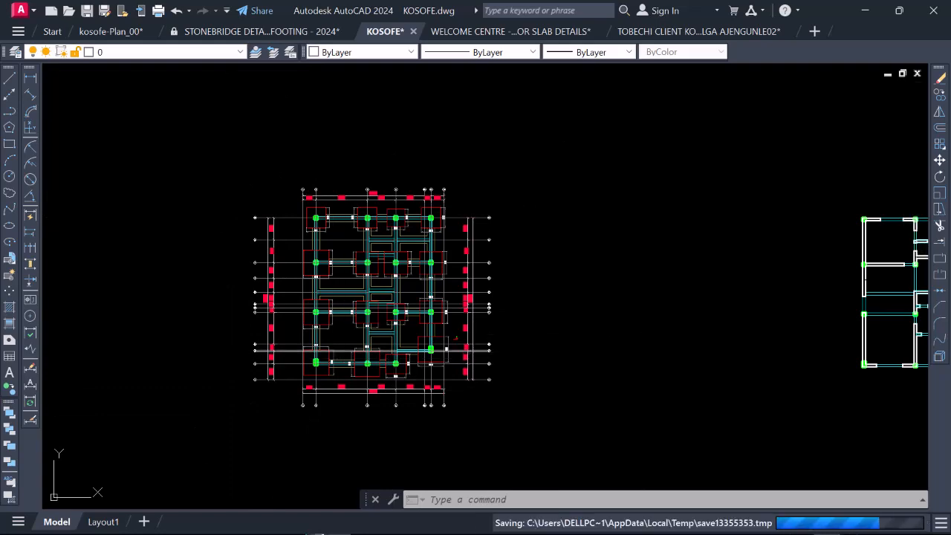
scroll(397, 201, up, 4)
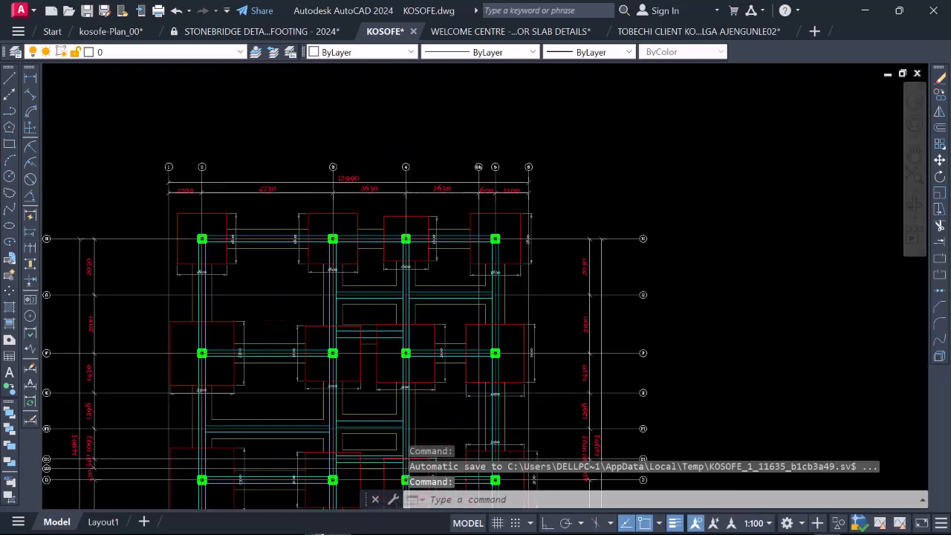
scroll(392, 188, down, 3)
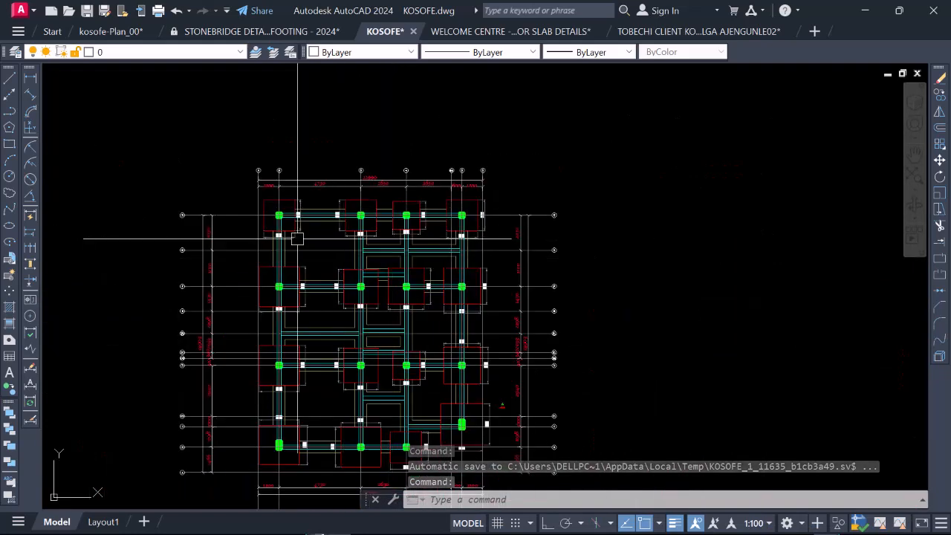
scroll(297, 223, up, 5)
scroll(367, 217, down, 2)
scroll(326, 253, down, 4)
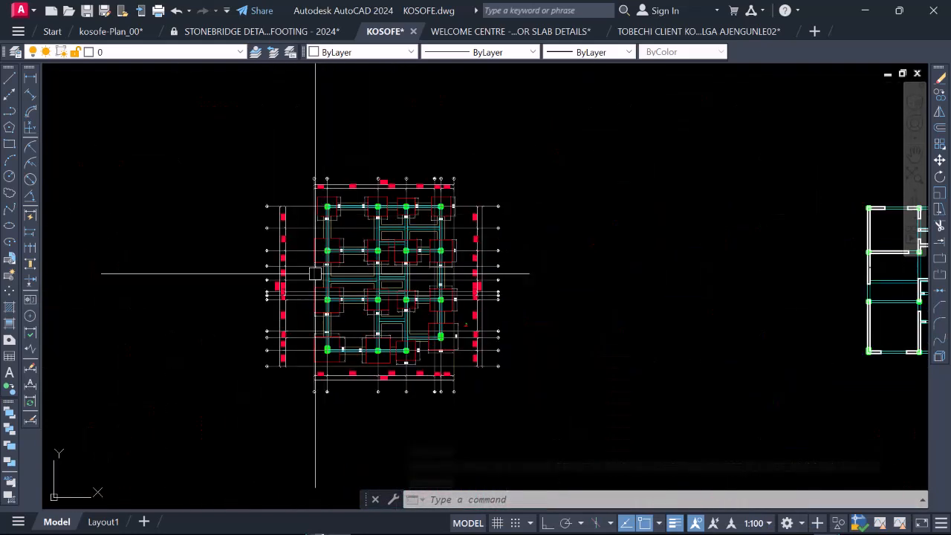
scroll(345, 311, up, 2)
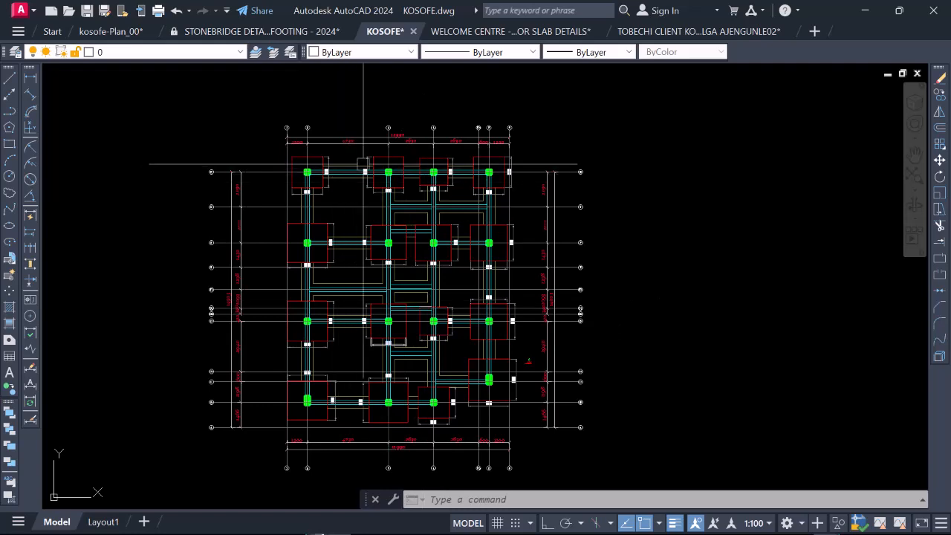
scroll(322, 154, up, 2)
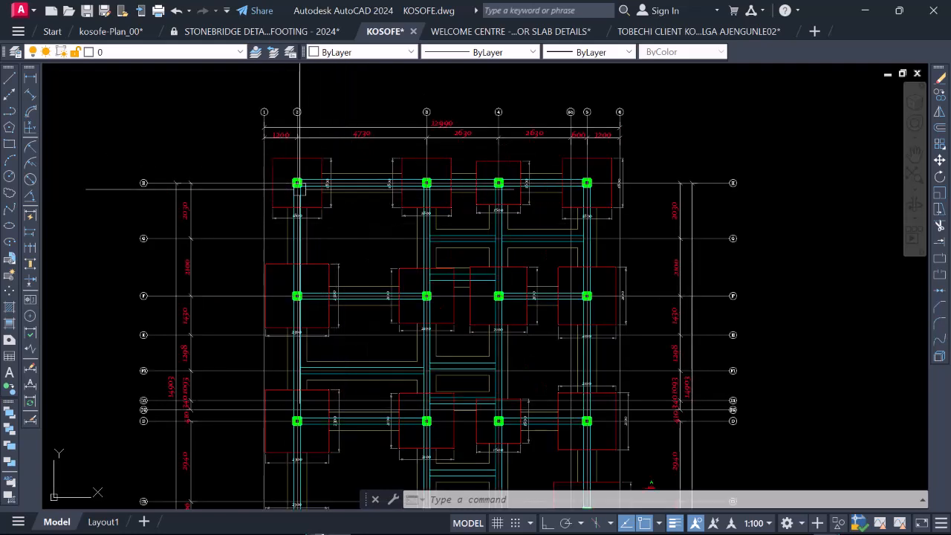
Step: Examine the row of footings along grid line H, focusing on the corner footing at grid 2 and its dimensions
scroll(301, 169, up, 4)
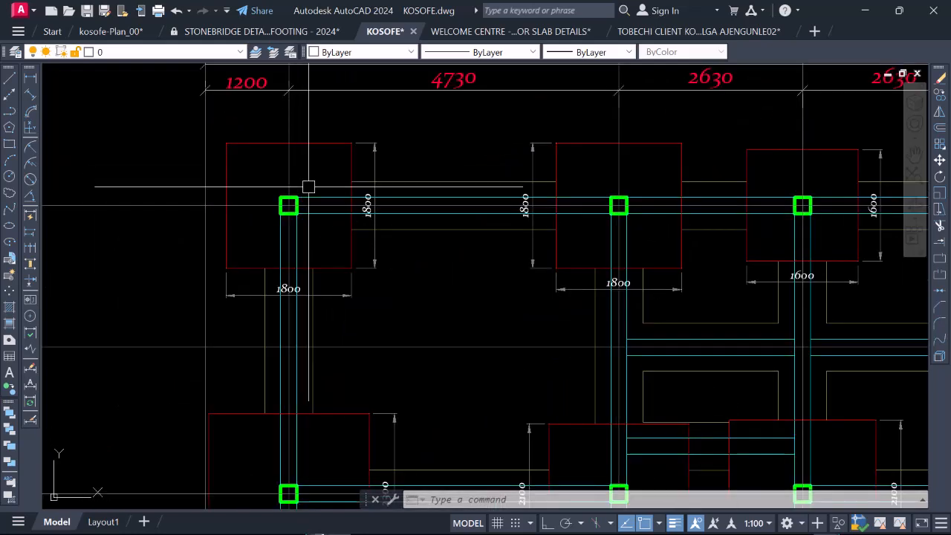
scroll(282, 175, down, 5)
scroll(301, 194, up, 3)
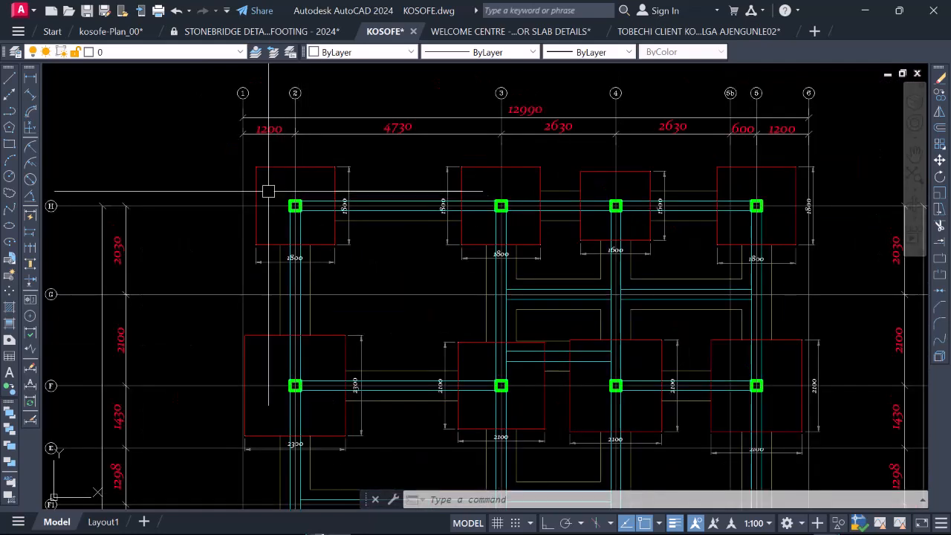
scroll(268, 192, up, 4)
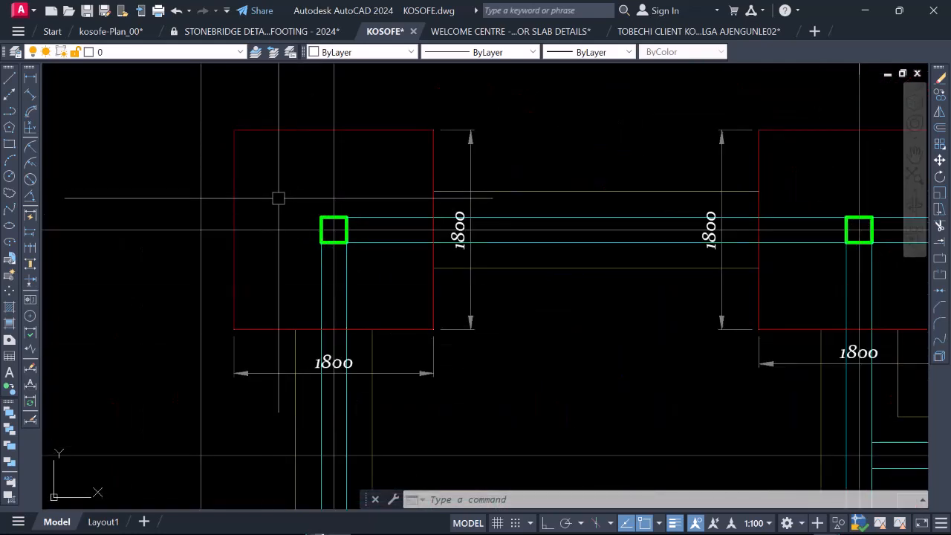
scroll(320, 247, down, 6)
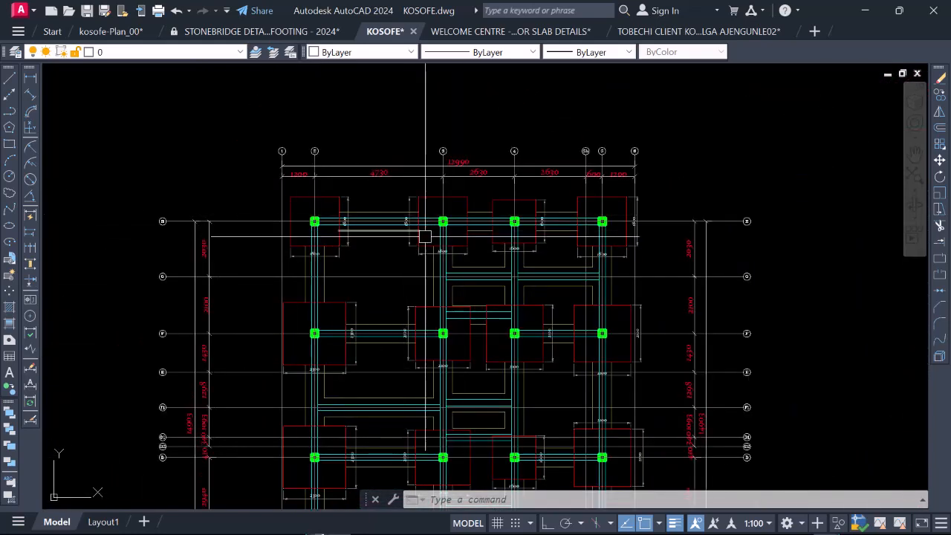
scroll(425, 237, up, 4)
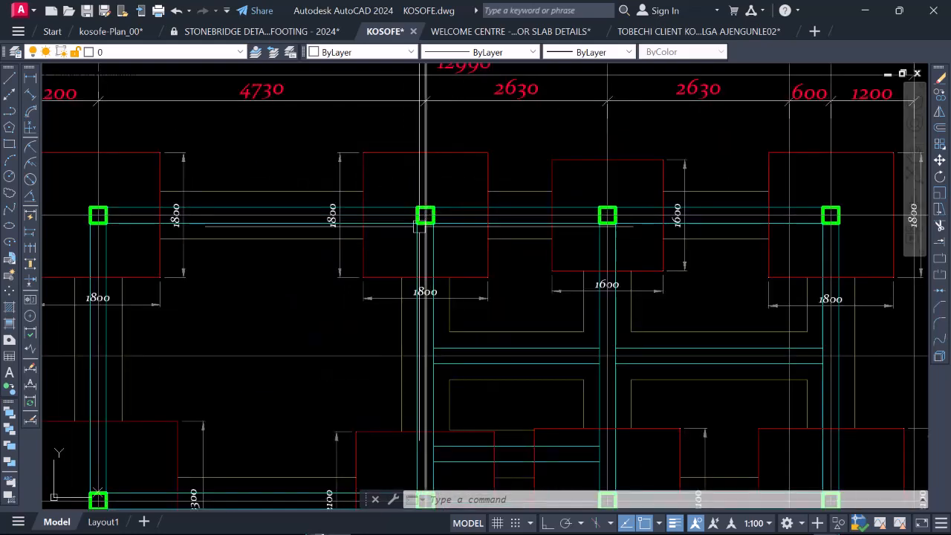
scroll(420, 227, down, 6)
scroll(273, 233, up, 8)
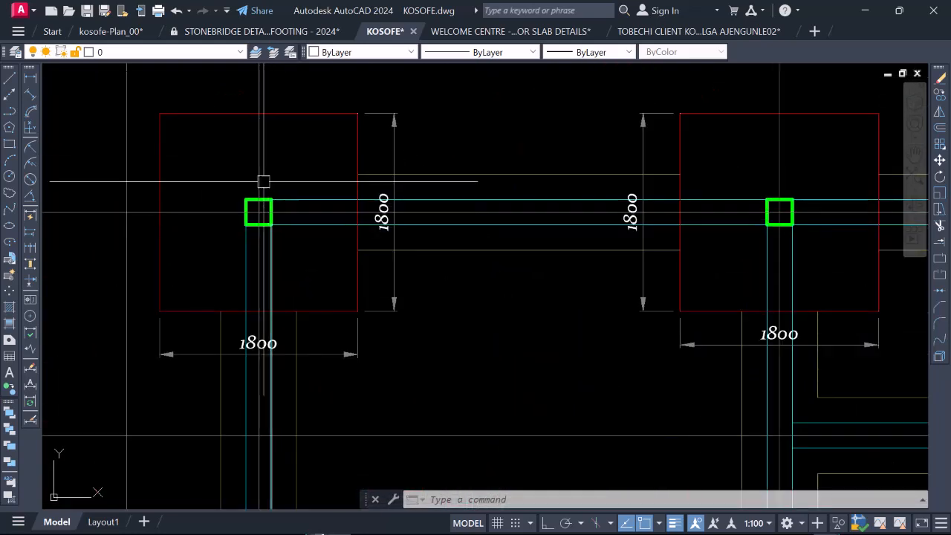
scroll(263, 181, down, 8)
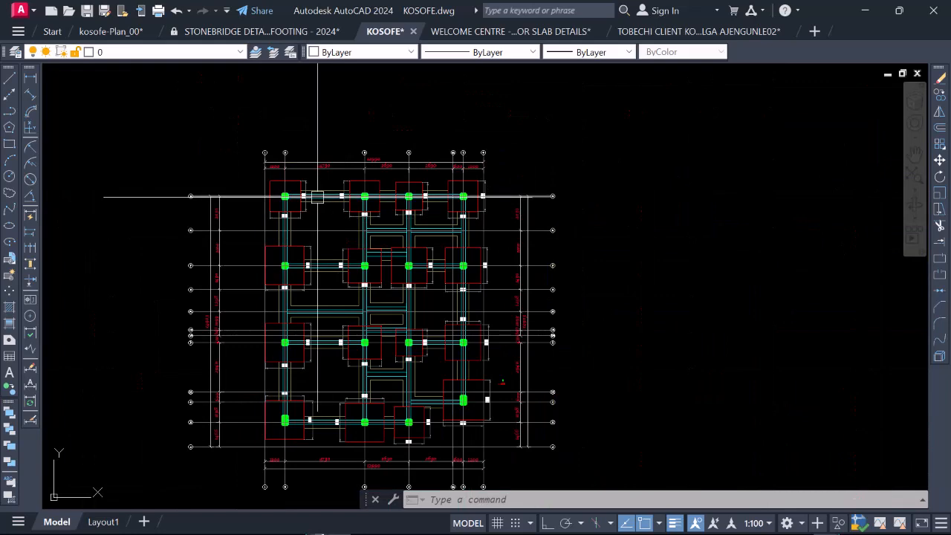
scroll(288, 199, up, 5)
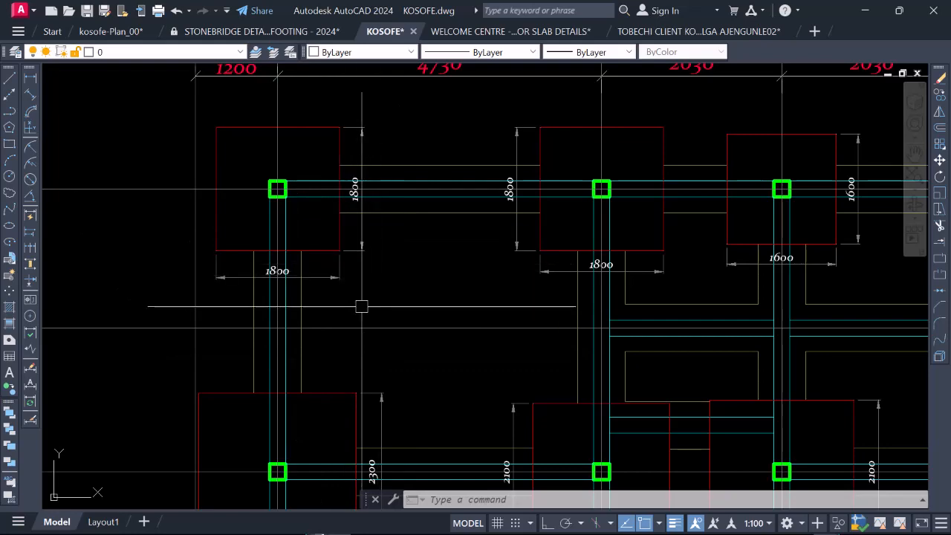
Step: Compare the footing sizes along grid lines F and D with those of the corner footing at grids 2 and H
scroll(362, 306, down, 4)
scroll(404, 238, down, 2)
scroll(452, 392, up, 4)
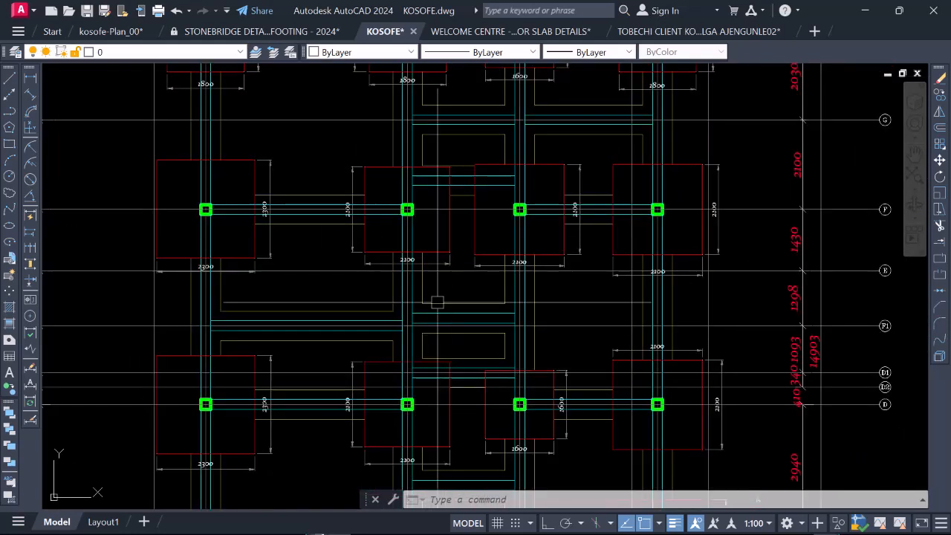
scroll(437, 302, down, 6)
scroll(412, 247, up, 8)
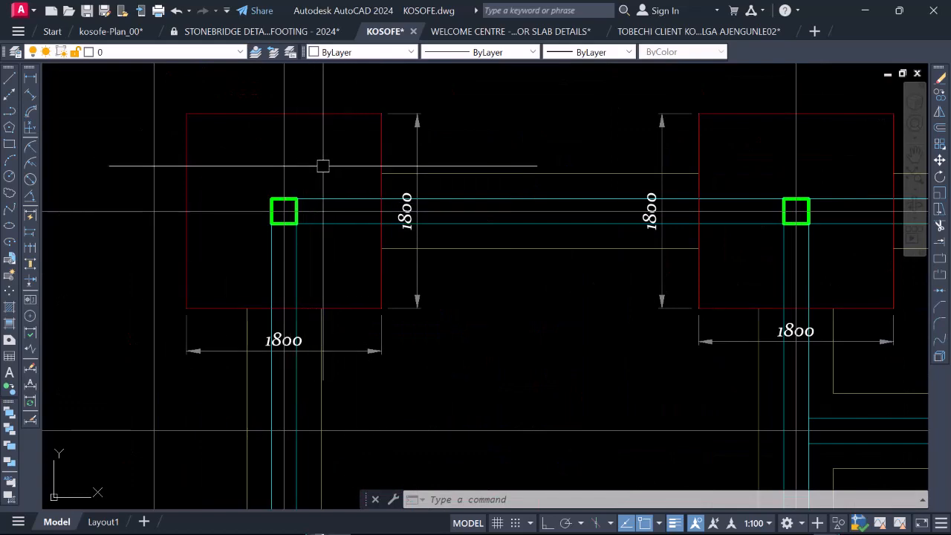
scroll(317, 164, down, 8)
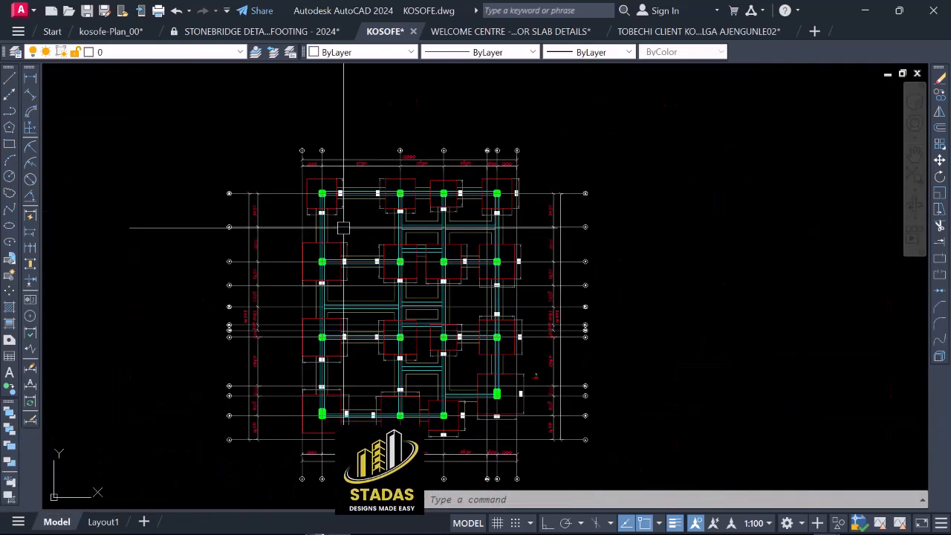
scroll(359, 317, up, 2)
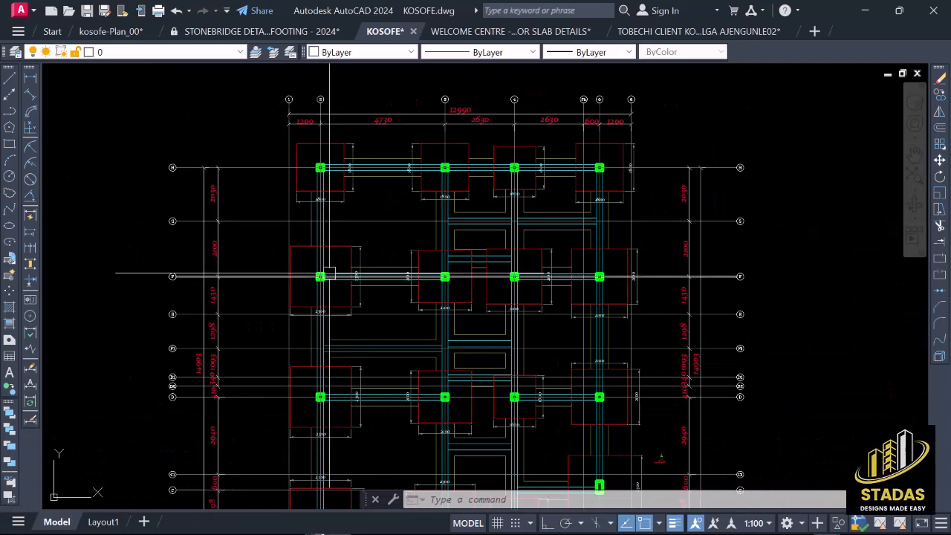
scroll(300, 292, up, 2)
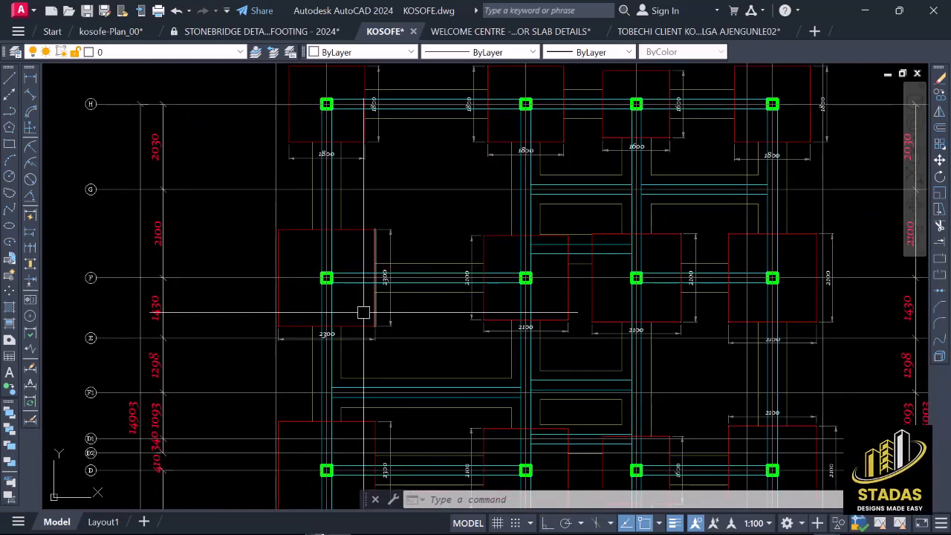
scroll(365, 307, down, 2)
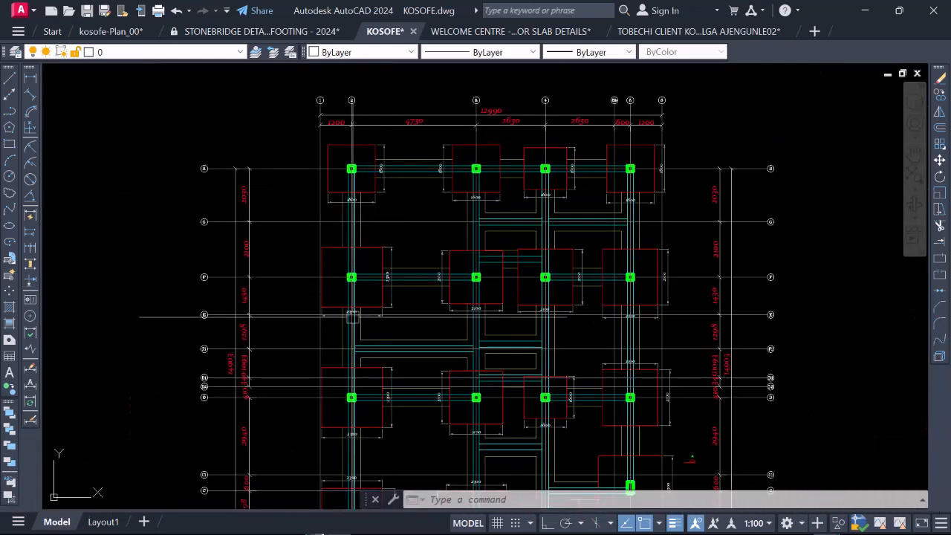
scroll(354, 311, down, 3)
scroll(367, 300, up, 5)
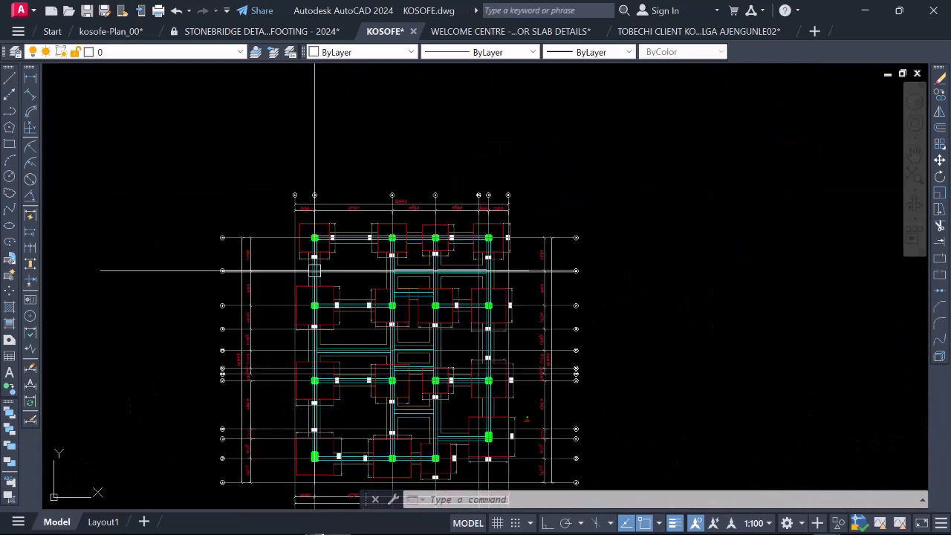
scroll(353, 264, down, 4)
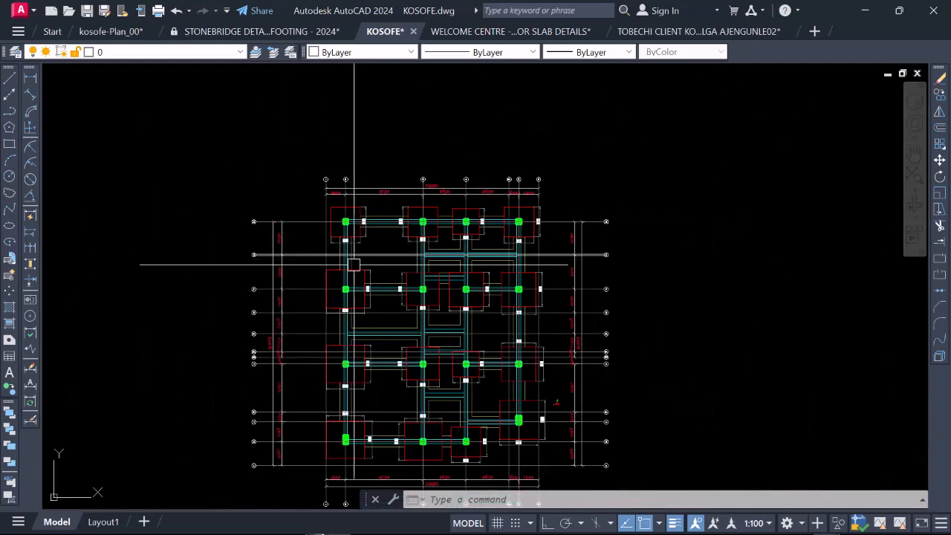
scroll(338, 240, down, 3)
scroll(364, 236, up, 5)
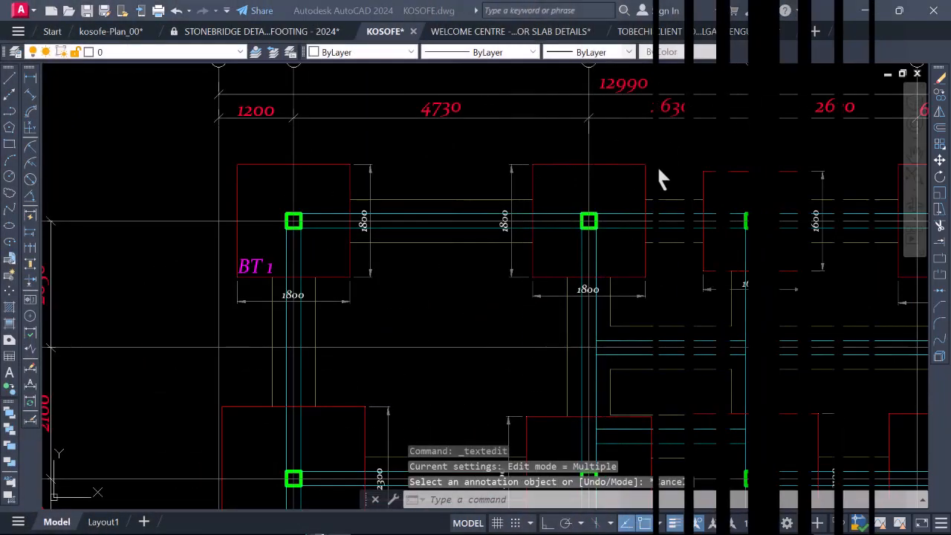
Step: Set the text height of the BT 1 label in the footing at grids 2 and H to 180
scroll(277, 276, up, 5)
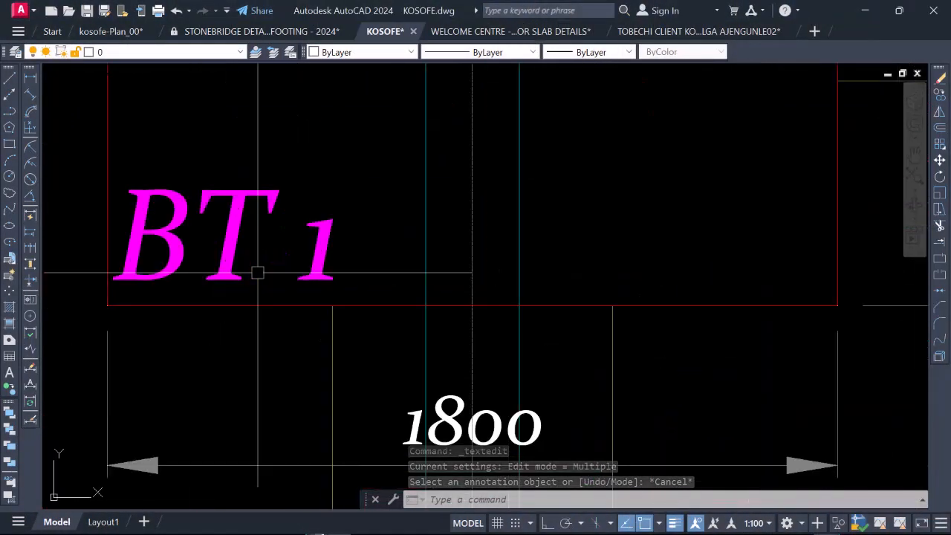
scroll(257, 270, down, 3)
scroll(249, 285, up, 2)
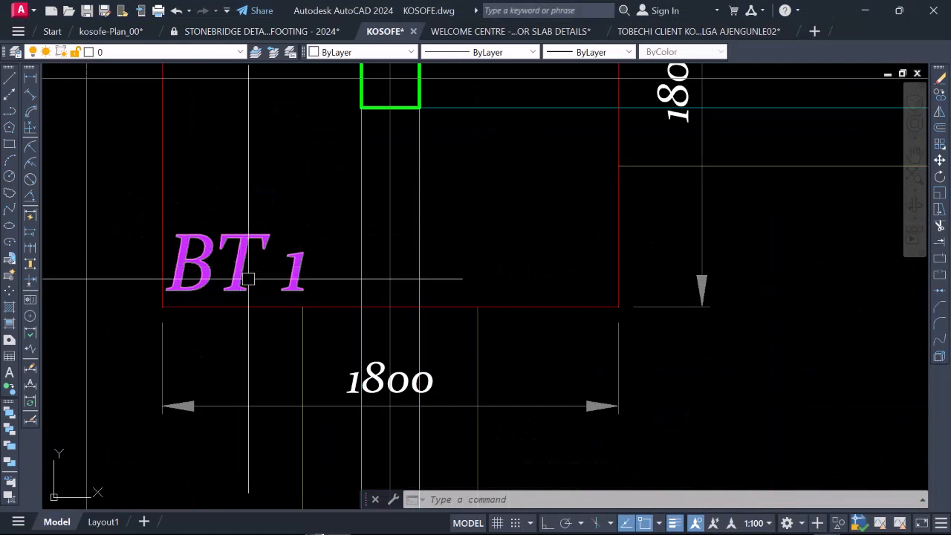
scroll(279, 282, down, 4)
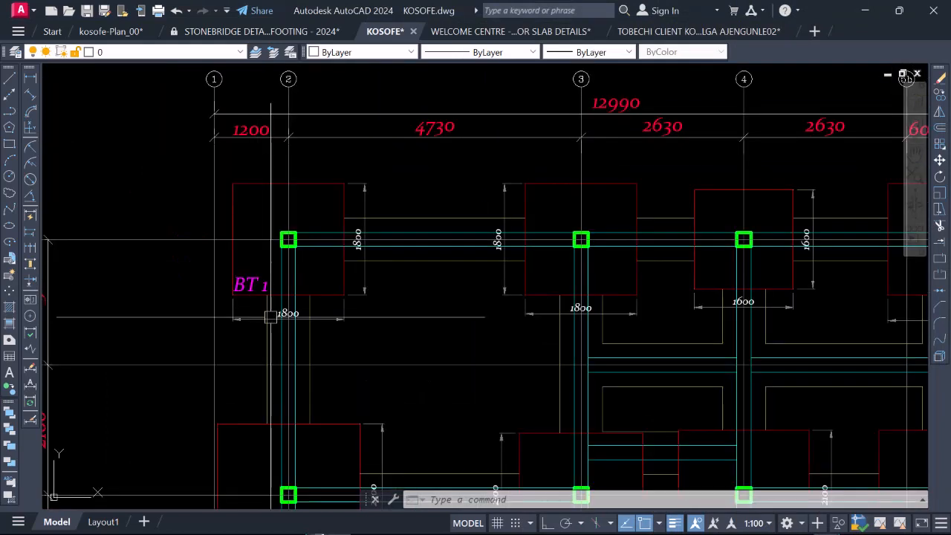
scroll(272, 309, up, 4)
click(270, 275)
right_click(268, 275)
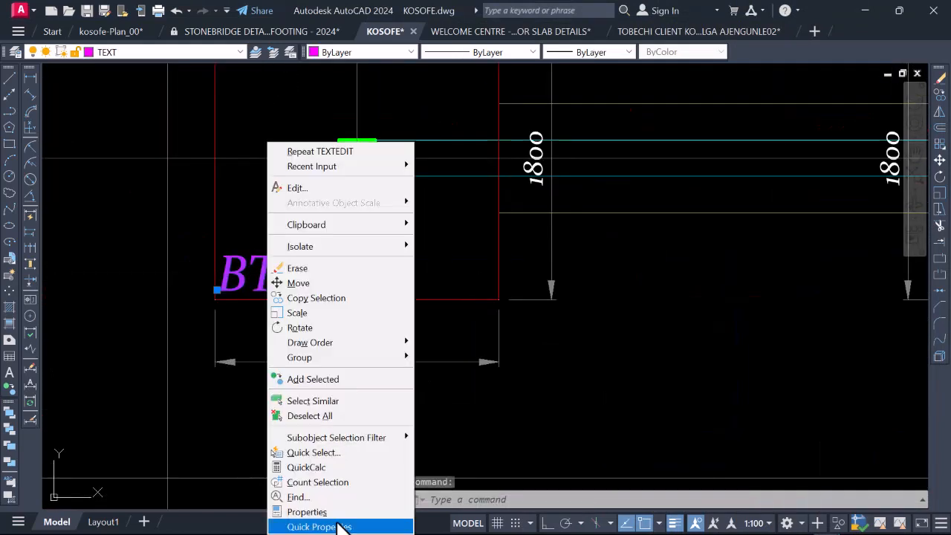
click(336, 512)
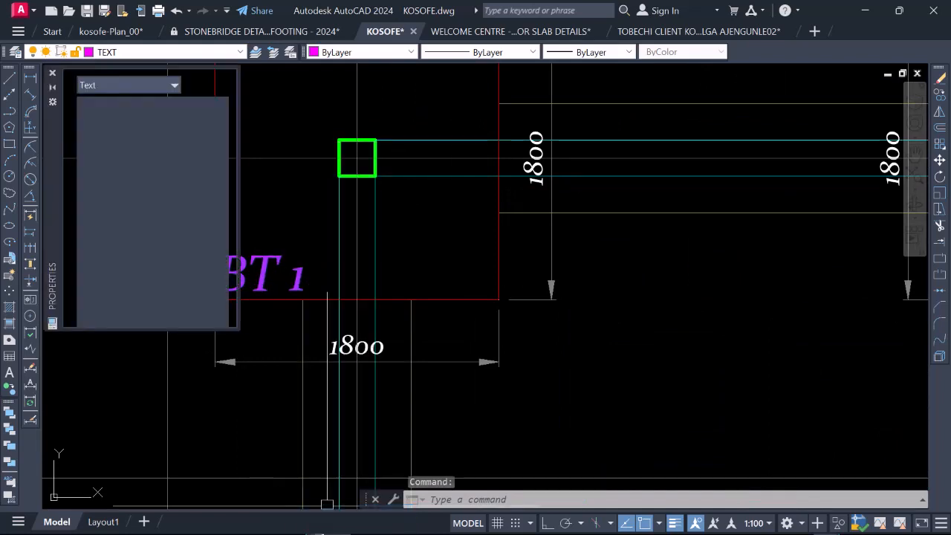
scroll(118, 275, down, 3)
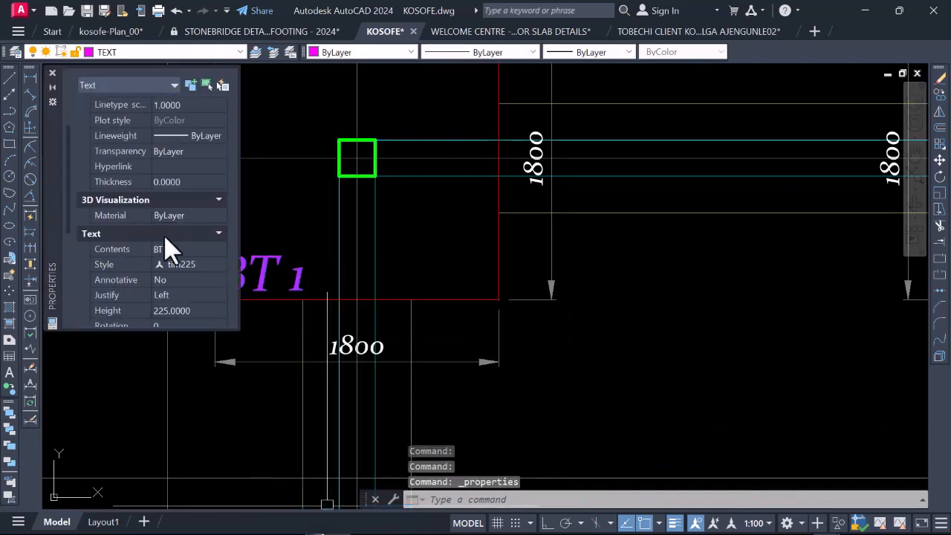
click(175, 310)
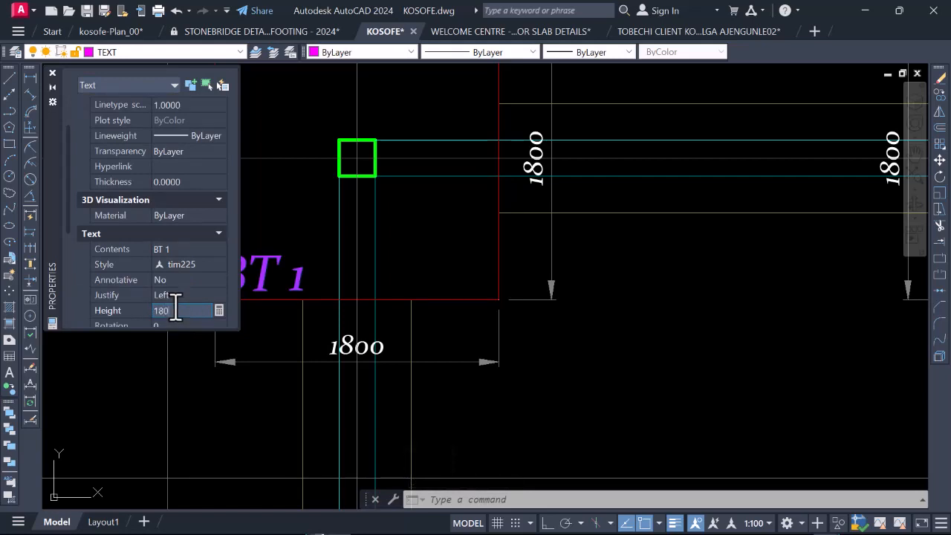
click(185, 294)
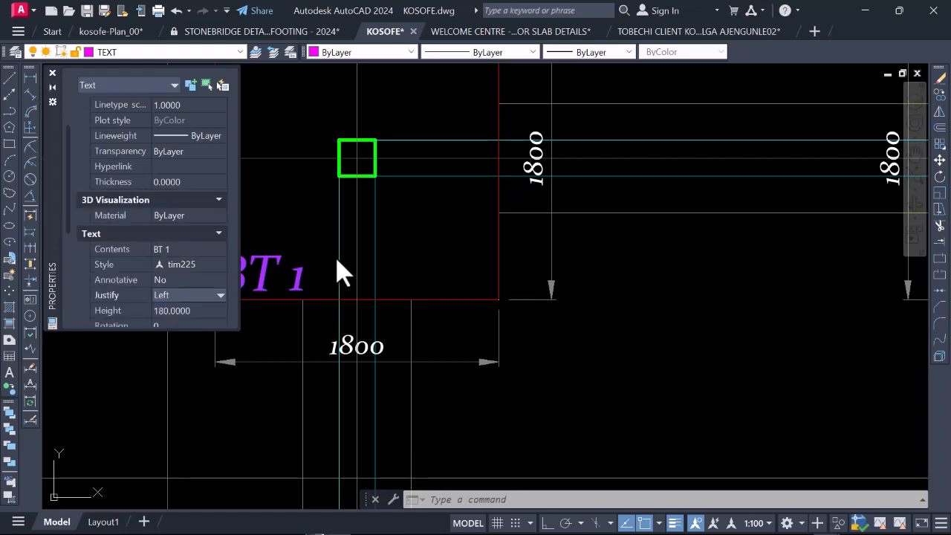
click(332, 231)
scroll(320, 253, down, 2)
key(Escape)
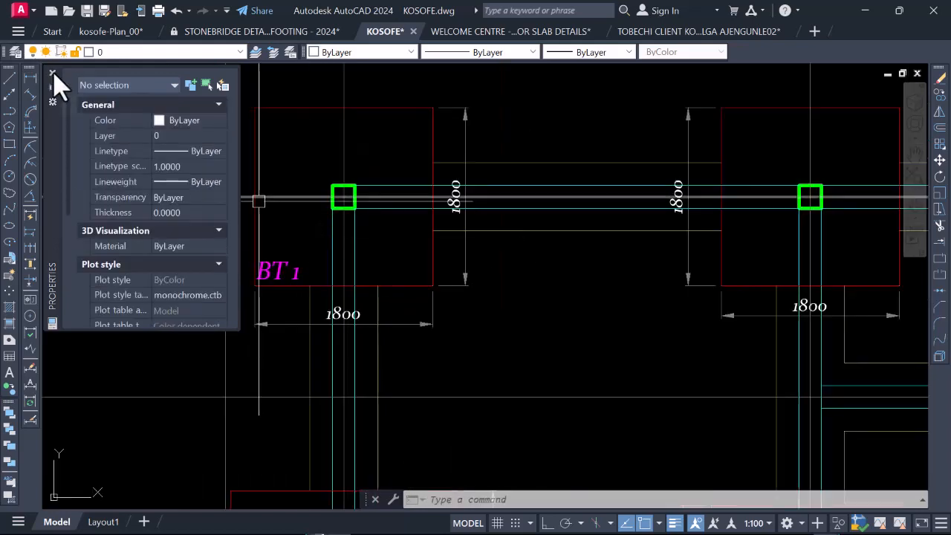
key(ctrl+1)
Step: Move the BT 1 label slightly up and inward, clear of the footing's lower-left corner
scroll(297, 272, up, 3)
scroll(297, 272, down, 9)
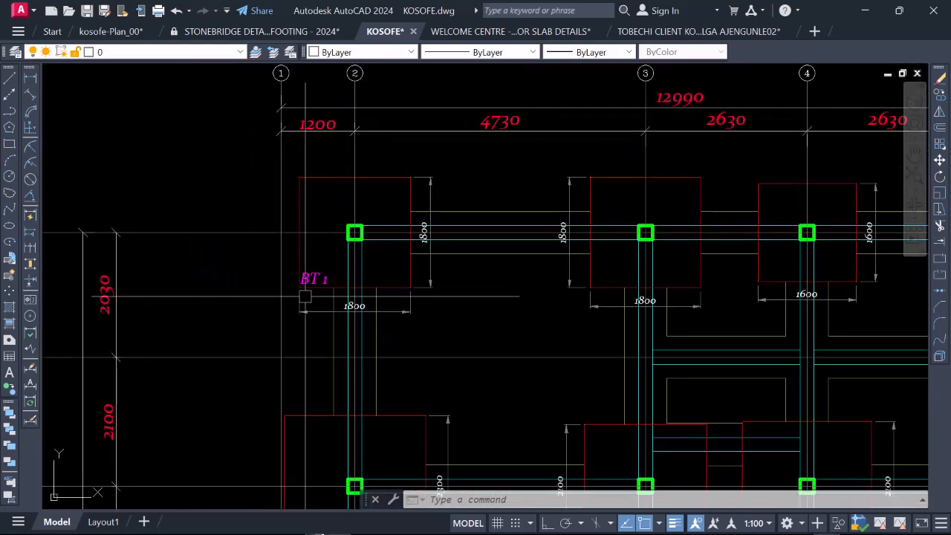
scroll(301, 273, up, 8)
click(320, 274)
right_click(314, 275)
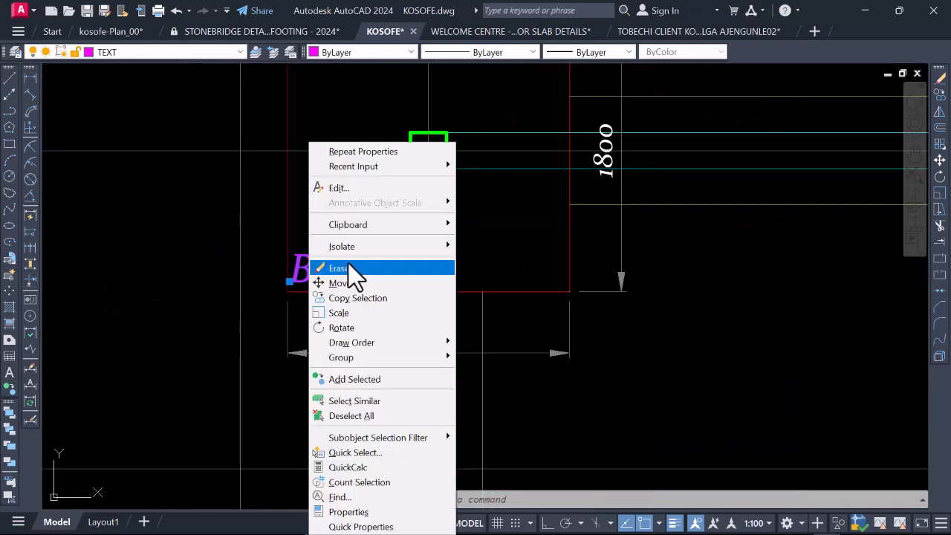
click(348, 280)
click(340, 194)
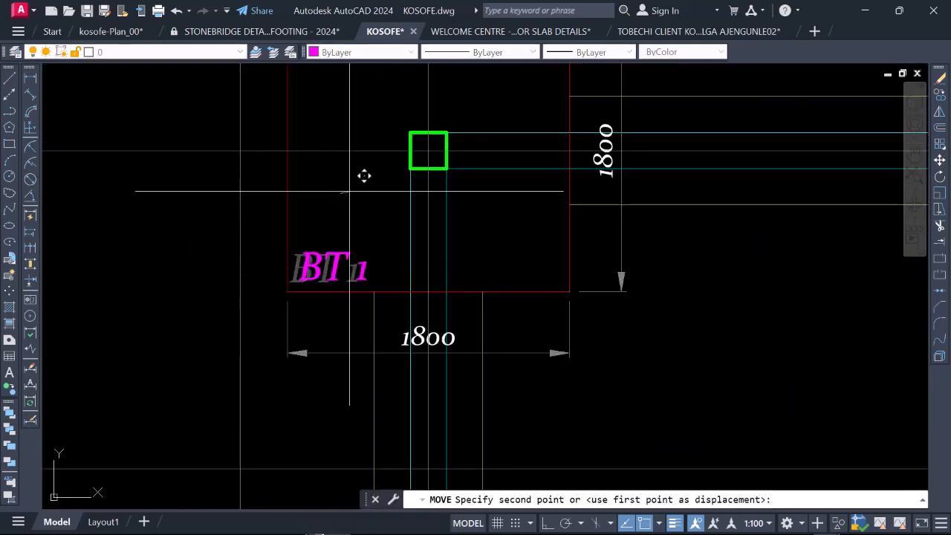
click(358, 172)
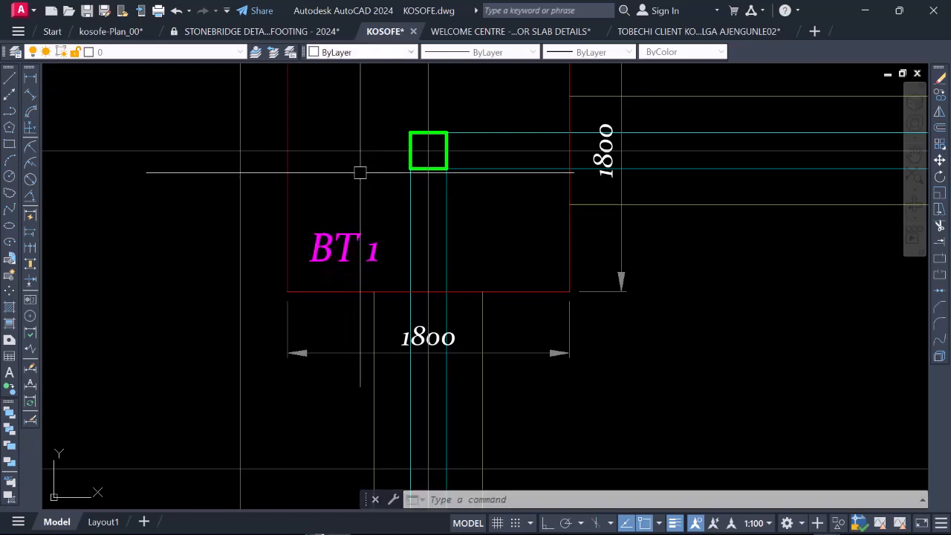
Step: Check the BT 1 label's size and position within its footing and review the other footings along grid line H
scroll(340, 265, down, 4)
scroll(340, 265, up, 2)
scroll(340, 264, down, 4)
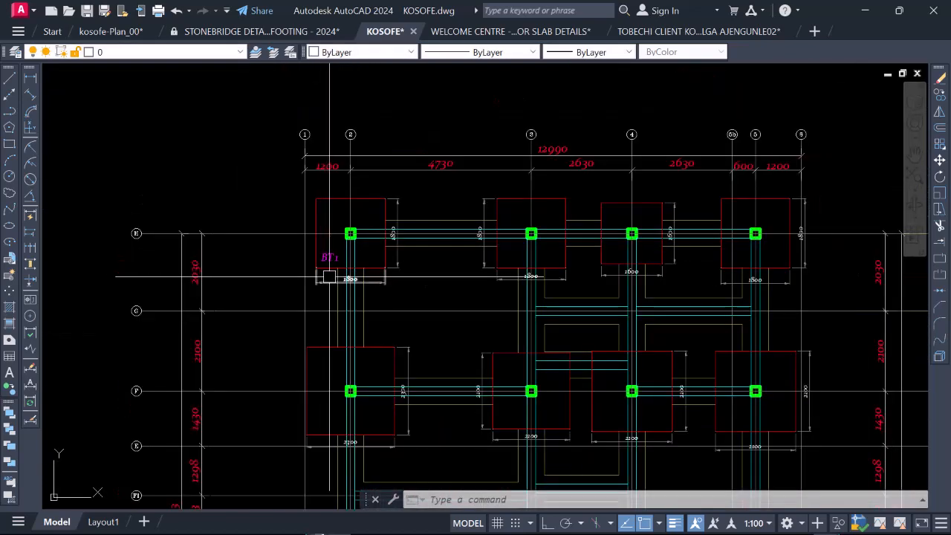
scroll(526, 268, up, 2)
scroll(526, 268, up, 2)
scroll(397, 276, down, 4)
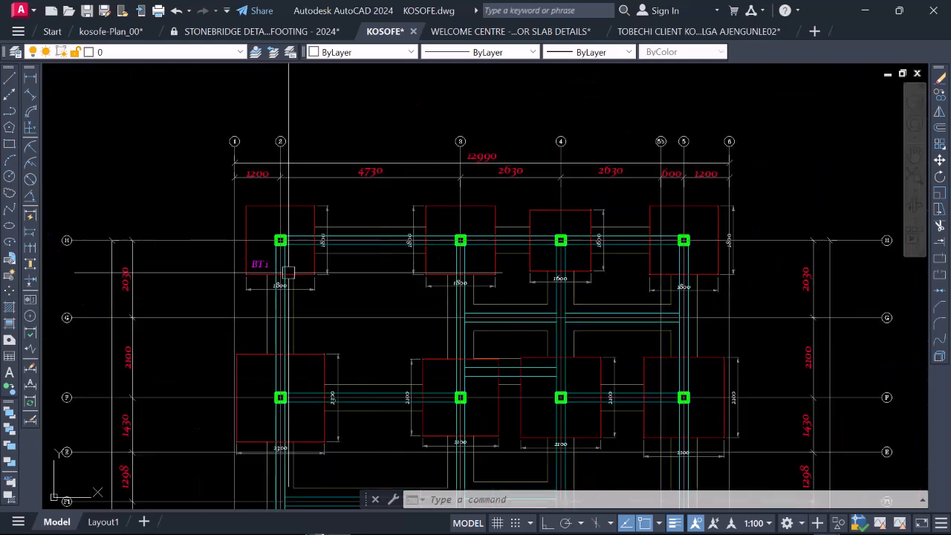
scroll(332, 270, down, 2)
scroll(371, 272, up, 3)
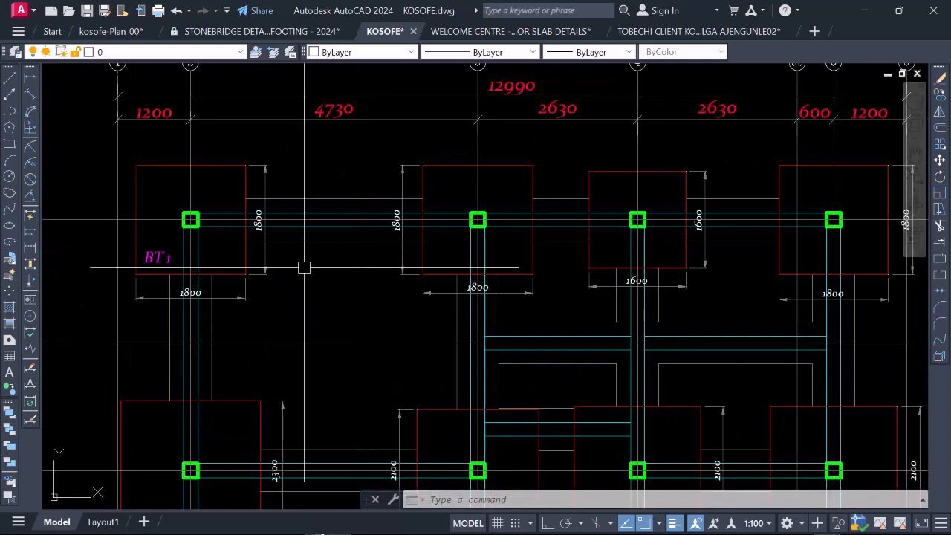
scroll(297, 269, down, 3)
scroll(418, 306, up, 4)
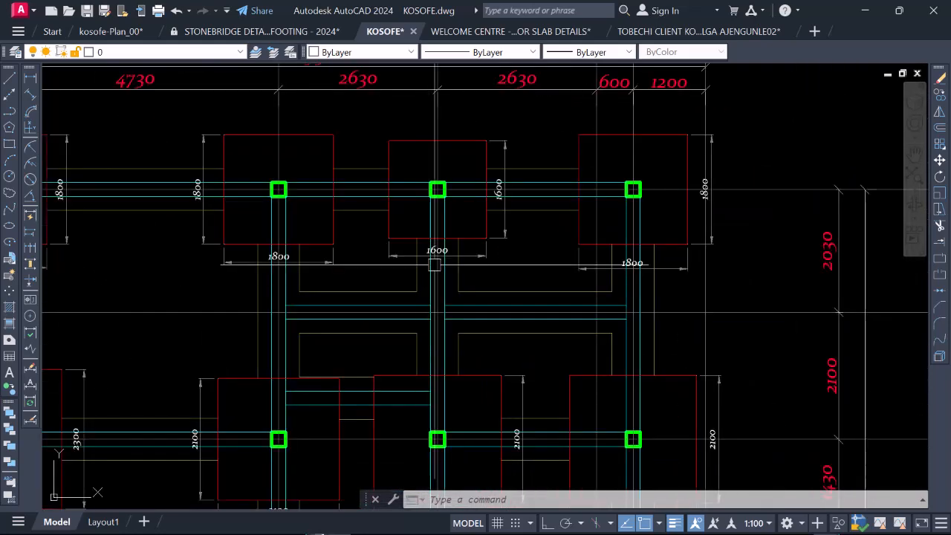
scroll(465, 196, down, 4)
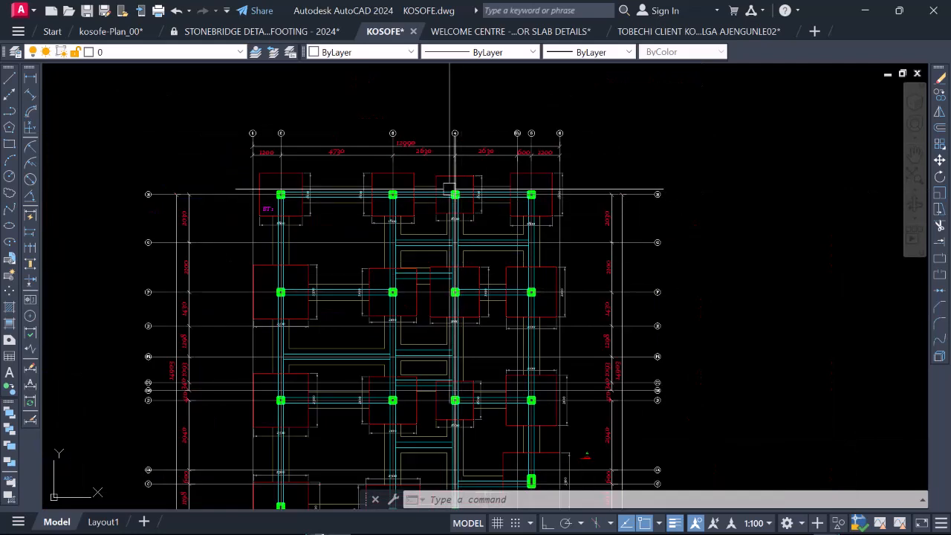
Step: Copy the BT 1 label from the footing at grids 2 and H into the 1600 mm footing at grids 4 and H
scroll(449, 189, up, 4)
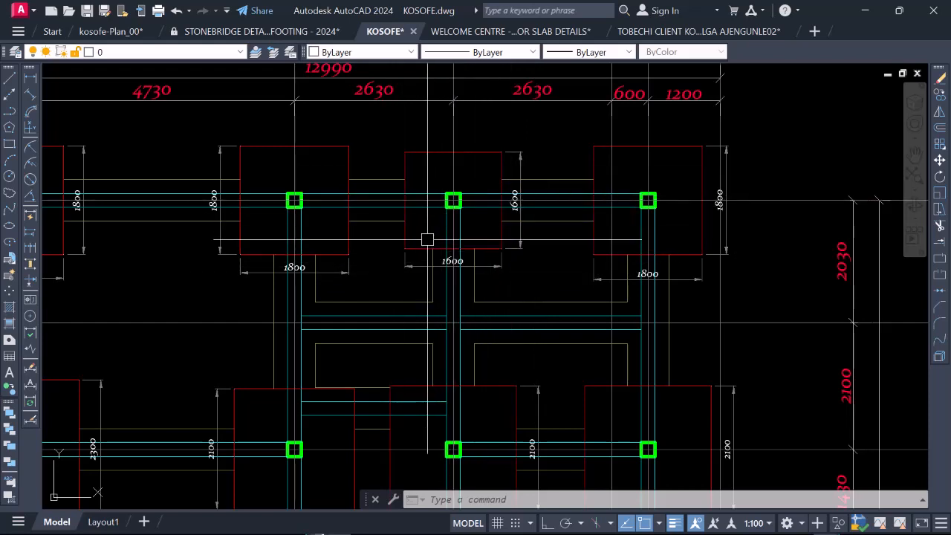
scroll(403, 224, down, 5)
scroll(286, 236, up, 8)
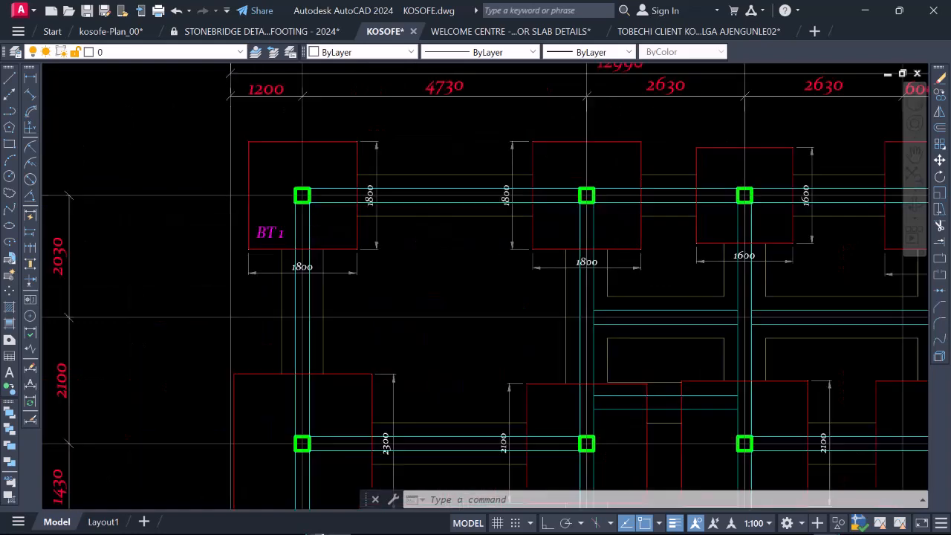
scroll(279, 239, down, 8)
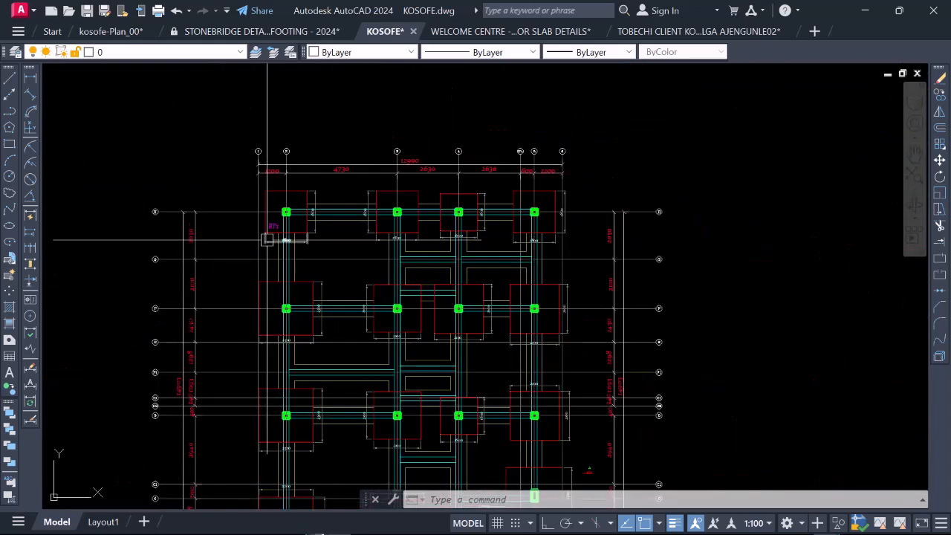
scroll(268, 239, up, 8)
click(282, 194)
right_click(290, 195)
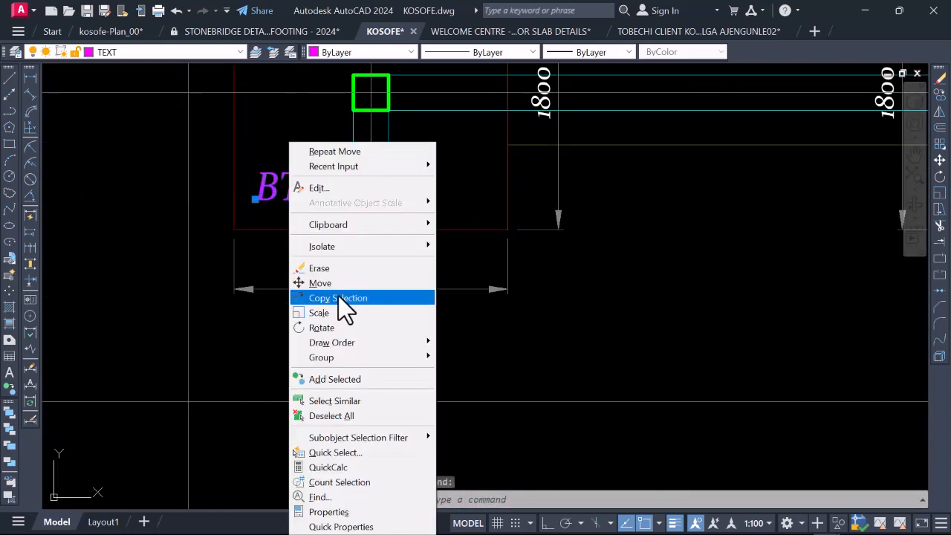
click(338, 297)
click(256, 199)
scroll(223, 200, down, 6)
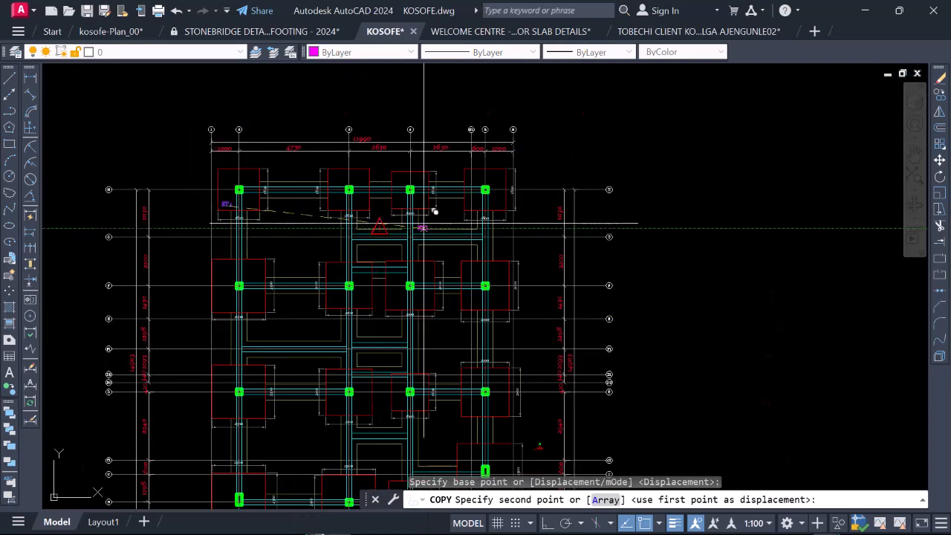
scroll(424, 223, up, 8)
click(353, 219)
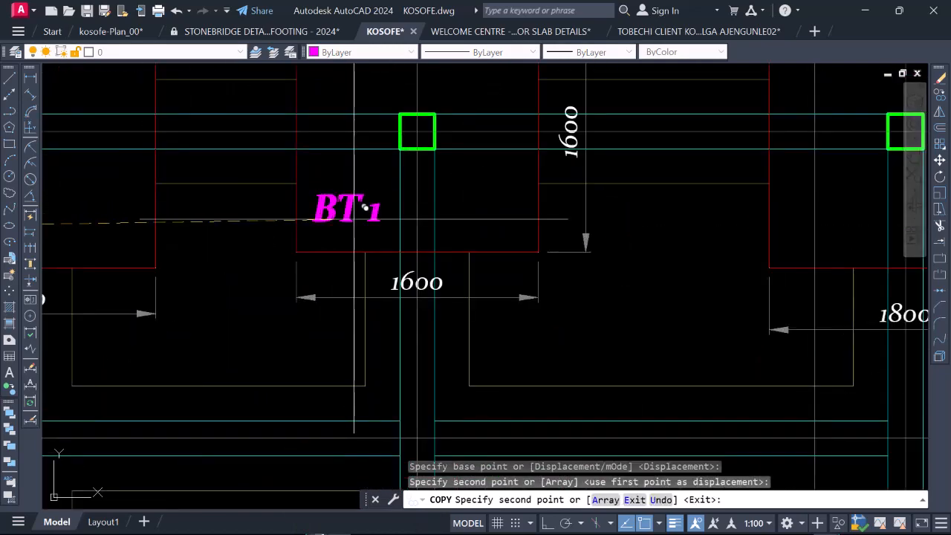
scroll(364, 208, down, 8)
key(Escape)
Step: Change the label of the 1800 mm footing at grids 2 and H to BT 2
scroll(259, 214, down, 2)
scroll(258, 214, up, 6)
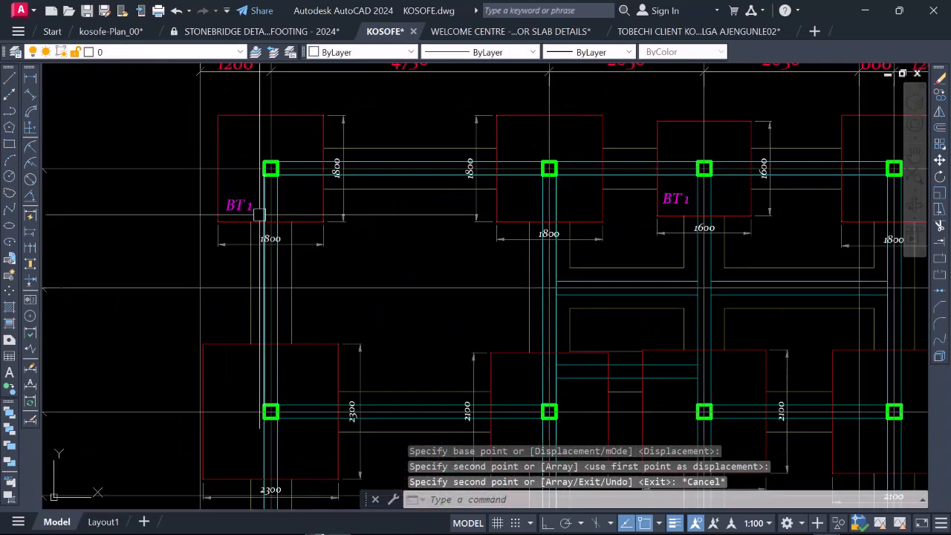
scroll(259, 214, up, 5)
click(253, 201)
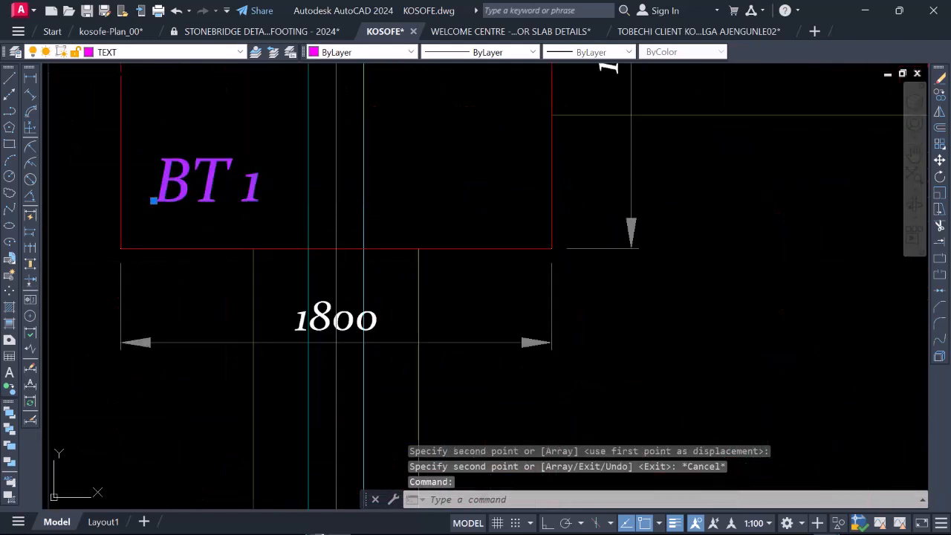
double_click(245, 181)
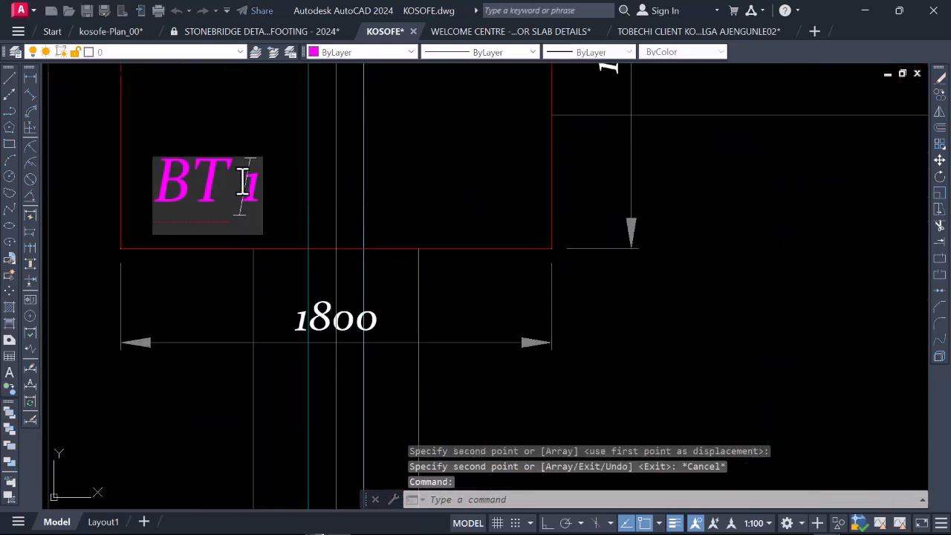
text(2)
key(Return)
scroll(274, 212, down, 5)
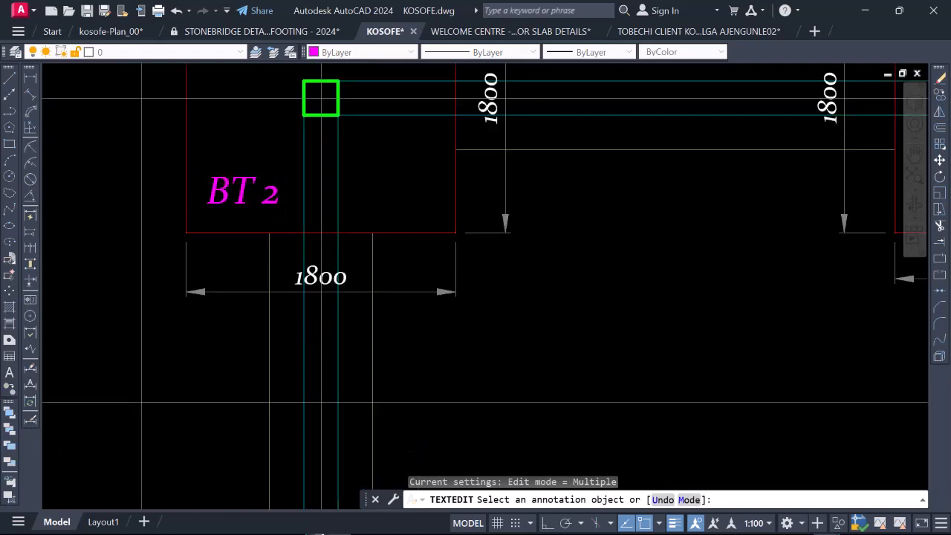
key(Escape)
Step: Compare the footing sizes along grid lines B, C and D with the 1600 mm footing labelled BT 1
scroll(340, 268, down, 2)
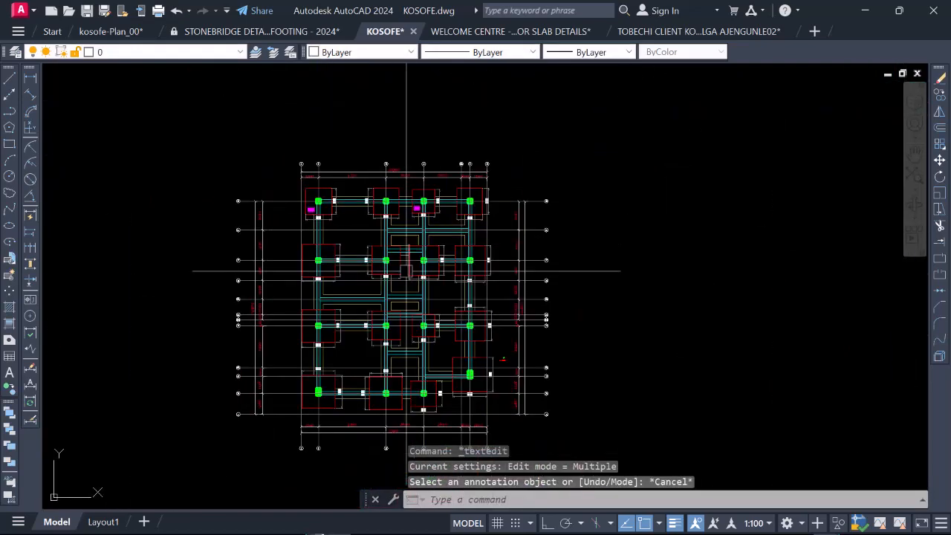
scroll(431, 416, up, 4)
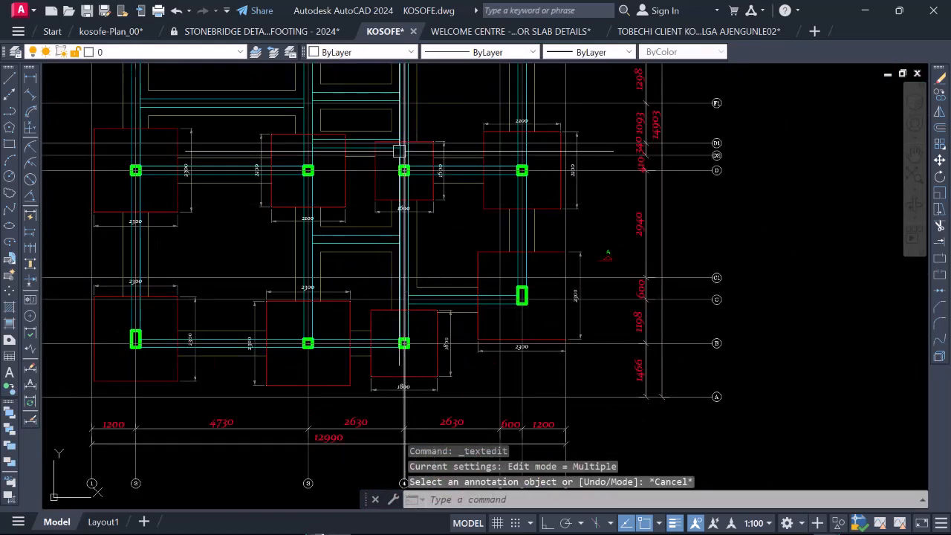
scroll(372, 288, down, 3)
scroll(264, 297, up, 4)
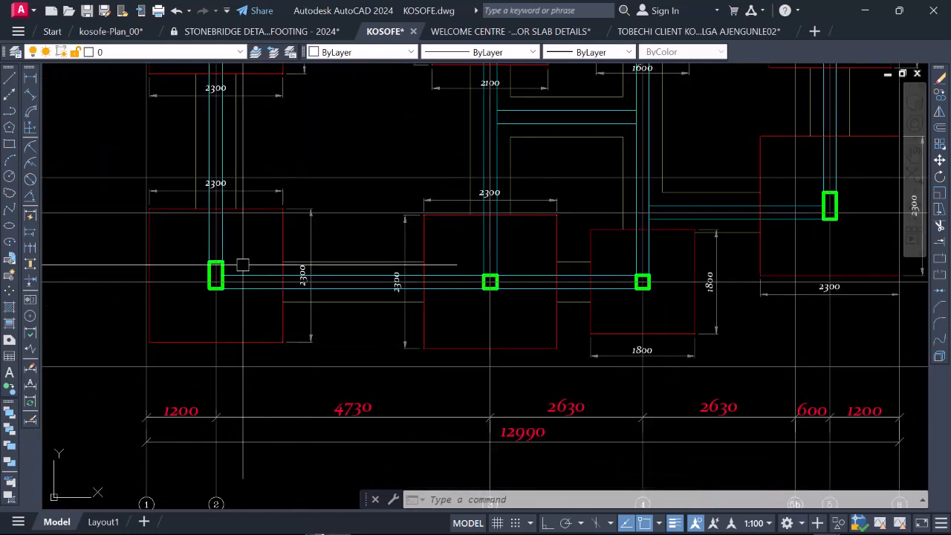
scroll(275, 286, down, 5)
scroll(367, 286, up, 5)
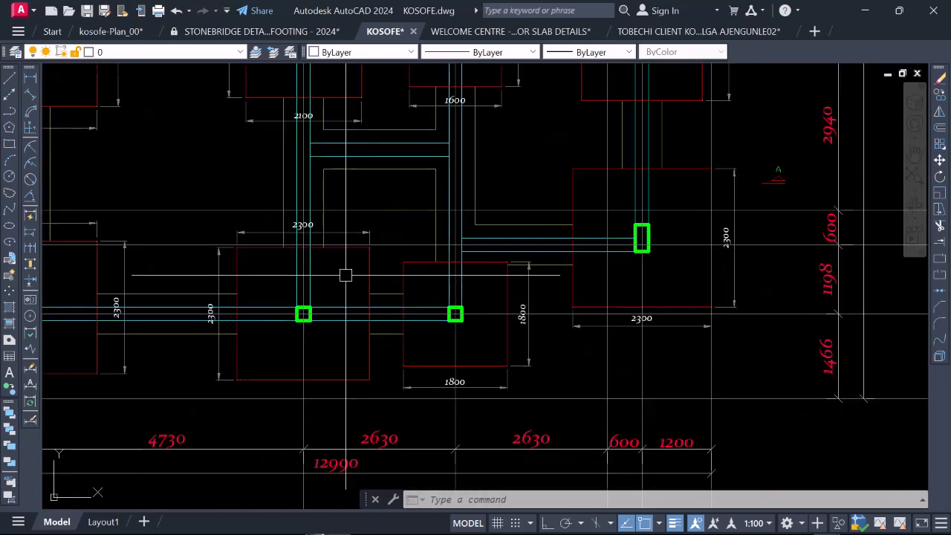
scroll(448, 381, down, 2)
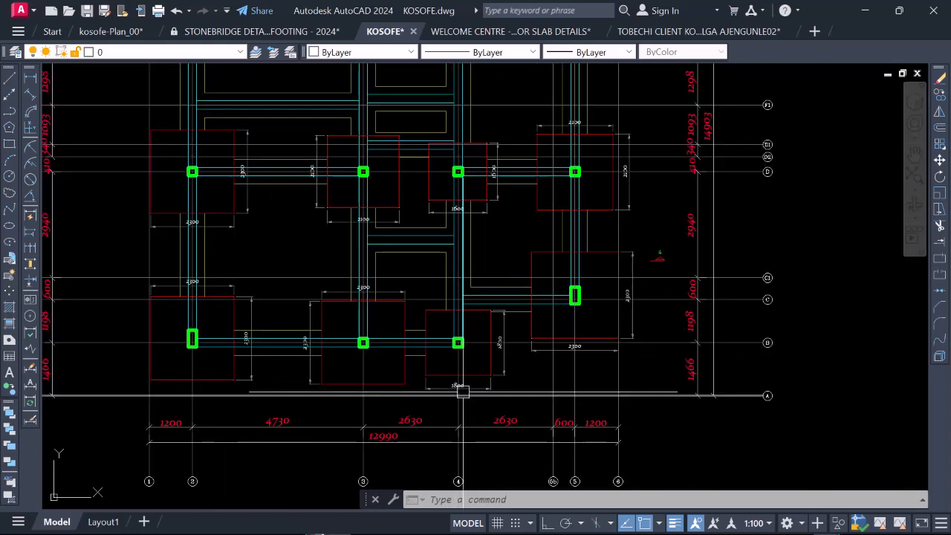
scroll(486, 388, down, 3)
scroll(474, 380, up, 4)
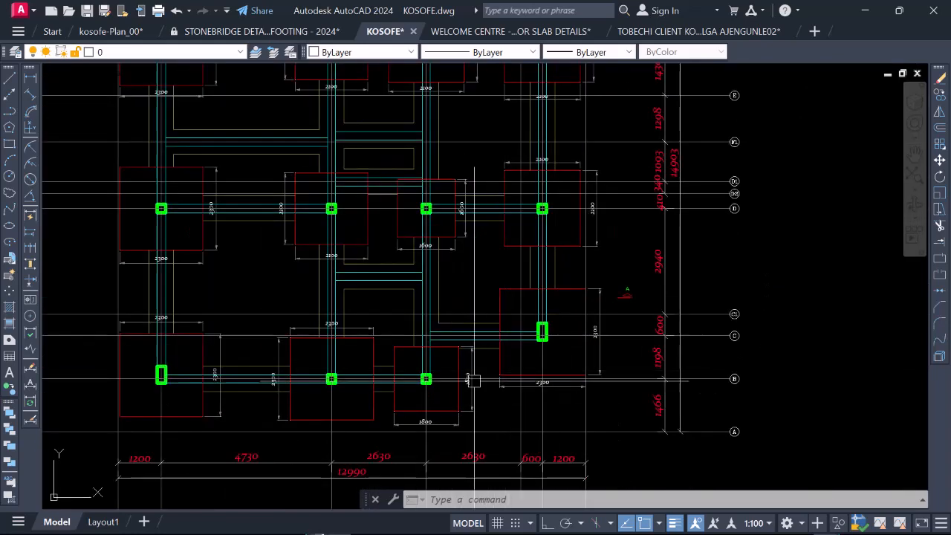
scroll(455, 379, up, 4)
scroll(450, 394, down, 8)
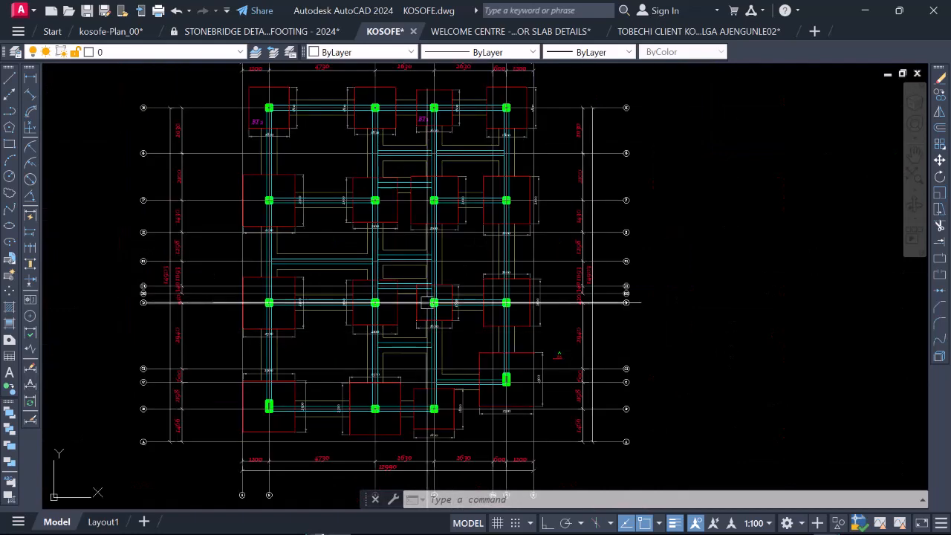
scroll(446, 371, up, 6)
scroll(442, 358, down, 6)
scroll(424, 382, up, 4)
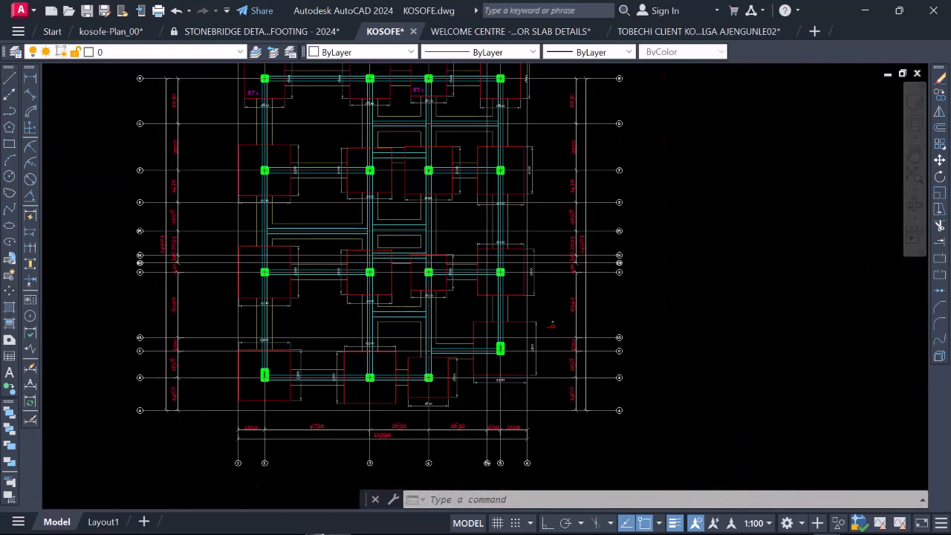
scroll(428, 412, down, 5)
Step: Copy the BT 1 label from the footing at grids 4 and H into the 1600 mm footing at grids 4 and D
scroll(446, 335, up, 9)
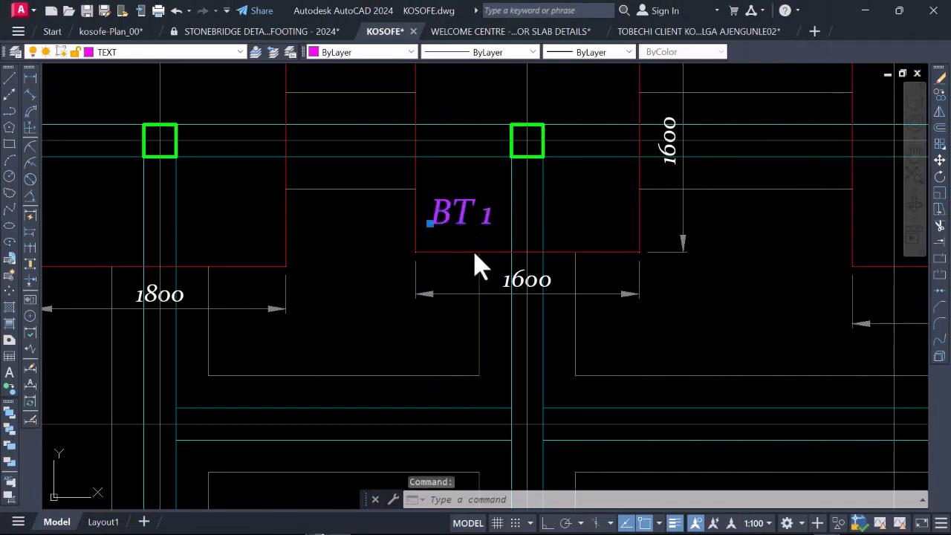
right_click(456, 256)
click(503, 300)
click(456, 215)
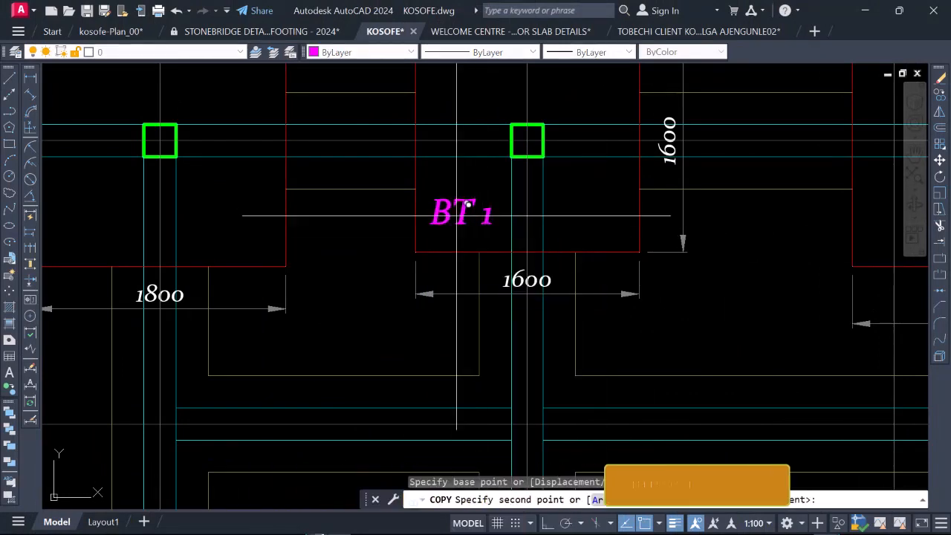
scroll(468, 205, down, 7)
scroll(439, 234, up, 5)
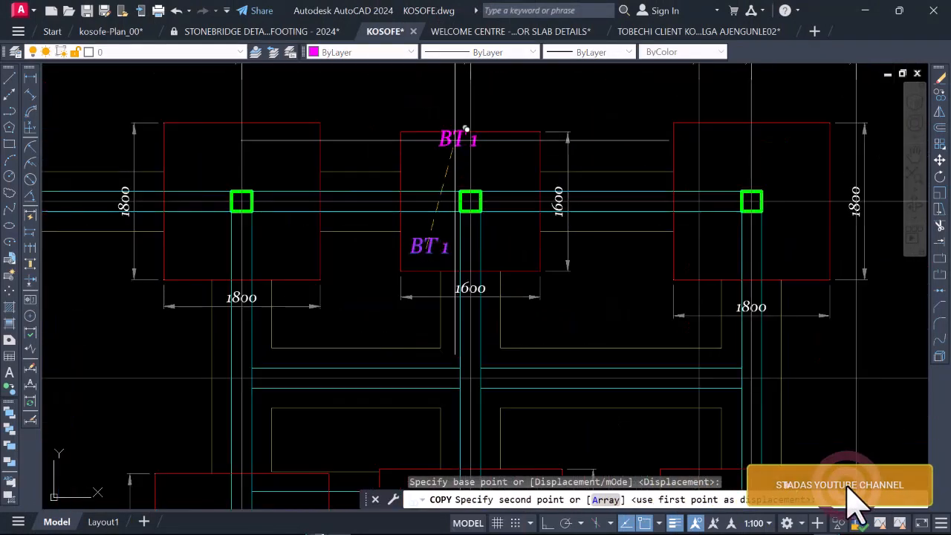
scroll(465, 129, down, 5)
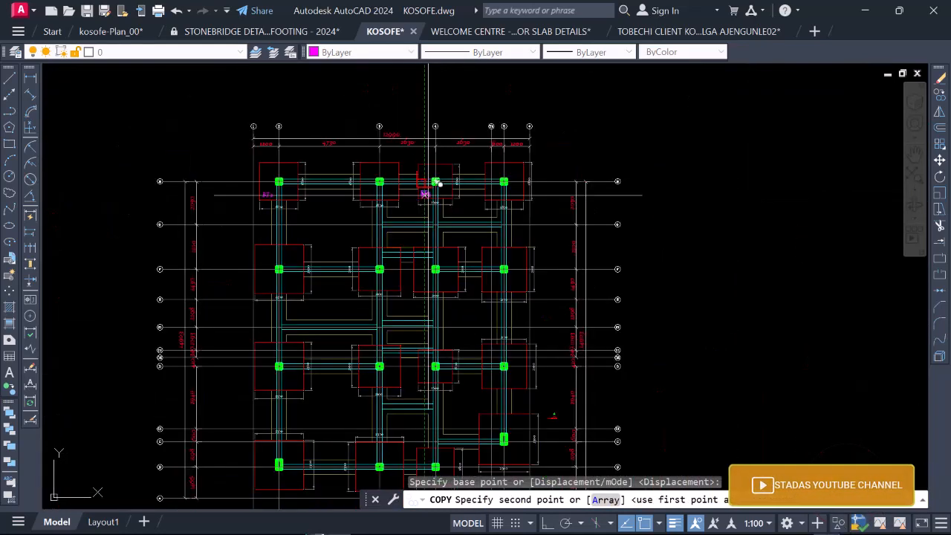
scroll(431, 189, down, 2)
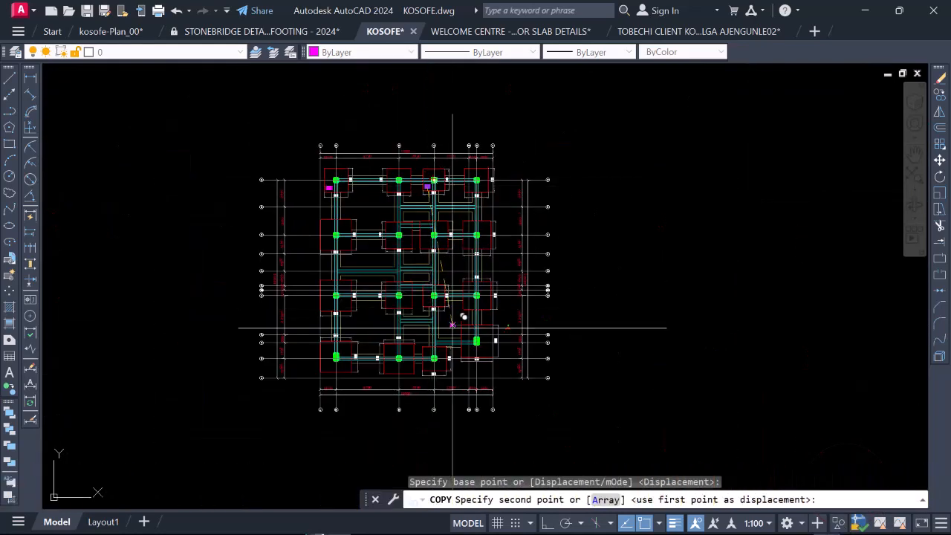
scroll(452, 324, up, 6)
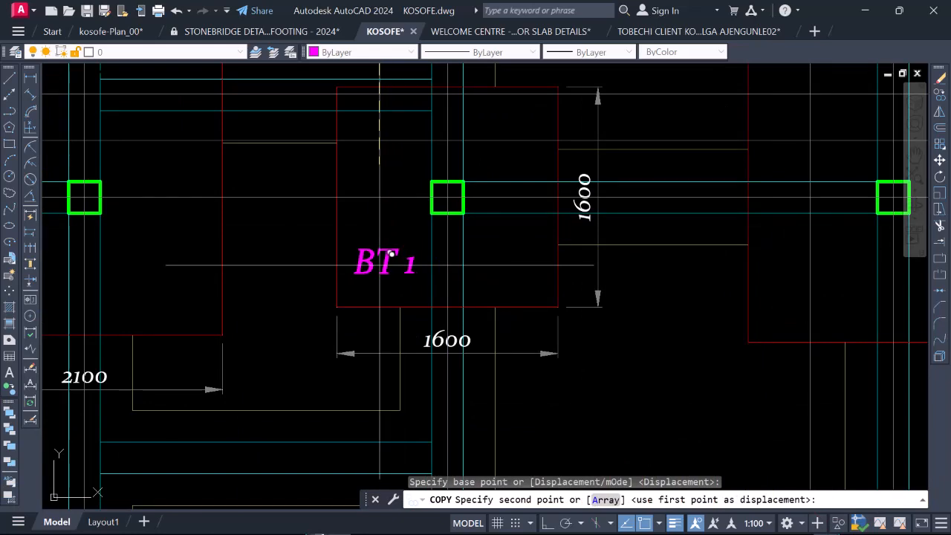
click(386, 257)
Step: Check the rest of the foundation layout for further 1600 mm footings needing the BT 1 label, and end the copying
scroll(410, 183, down, 6)
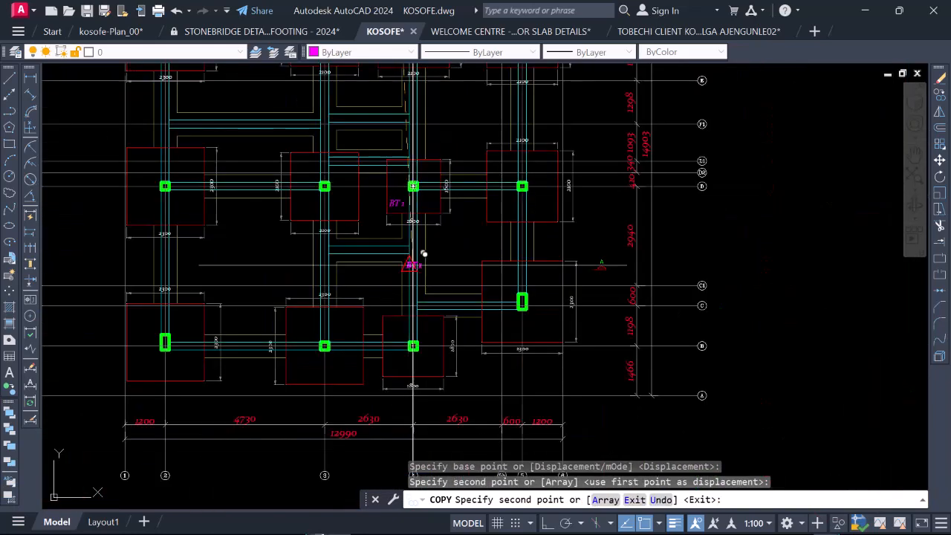
scroll(407, 363, down, 2)
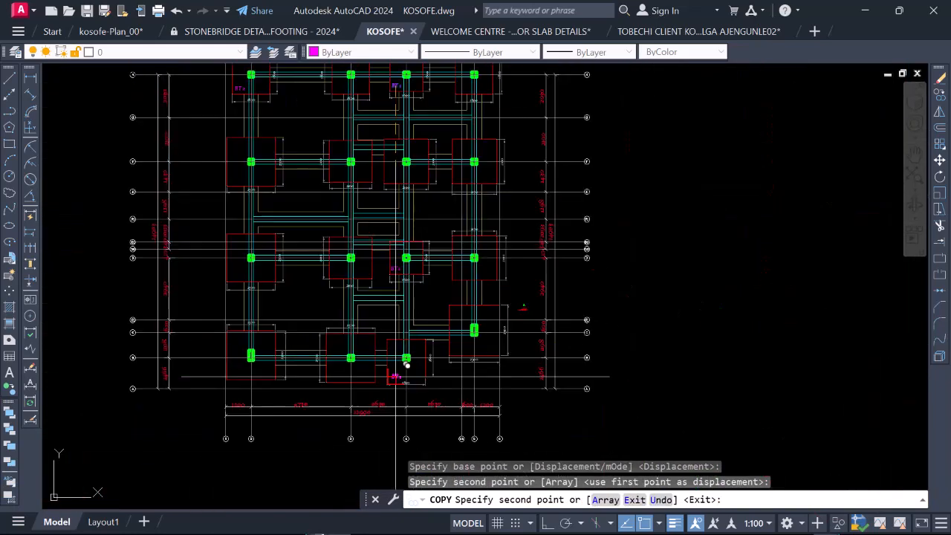
scroll(375, 350, down, 2)
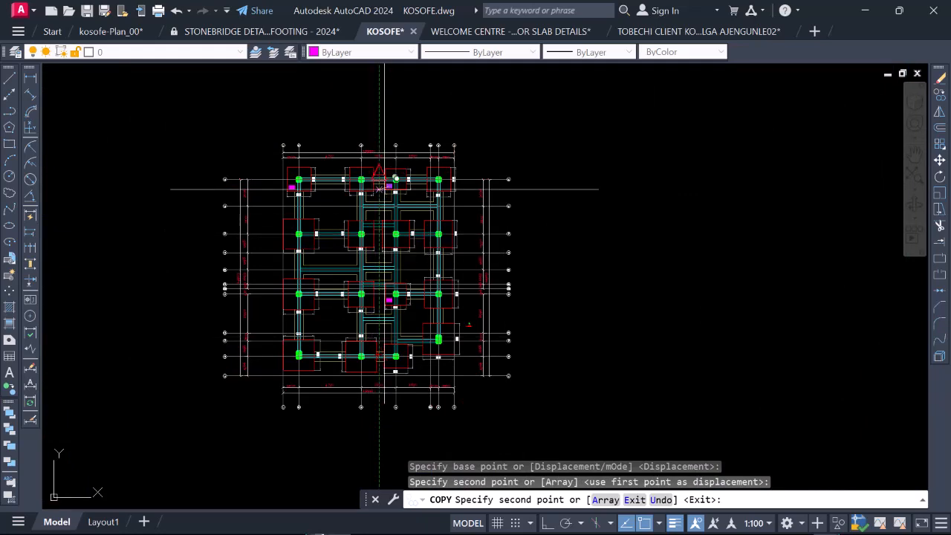
scroll(384, 188, up, 6)
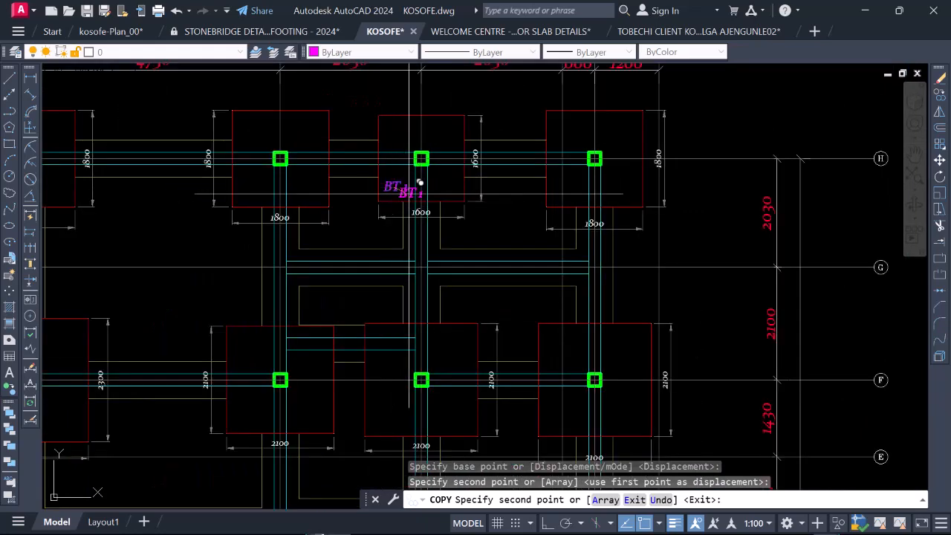
scroll(410, 179, up, 4)
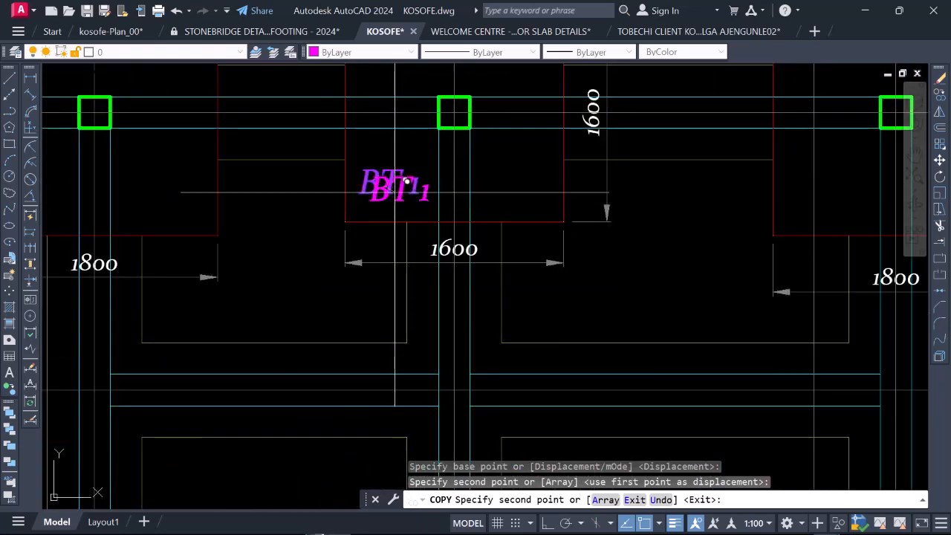
scroll(407, 182, down, 4)
scroll(407, 333, down, 5)
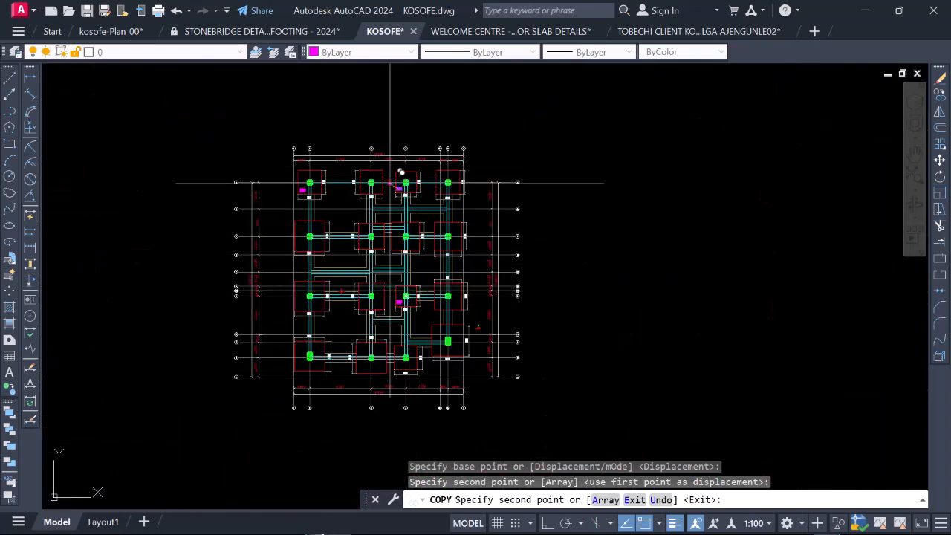
scroll(390, 183, up, 2)
scroll(407, 177, down, 2)
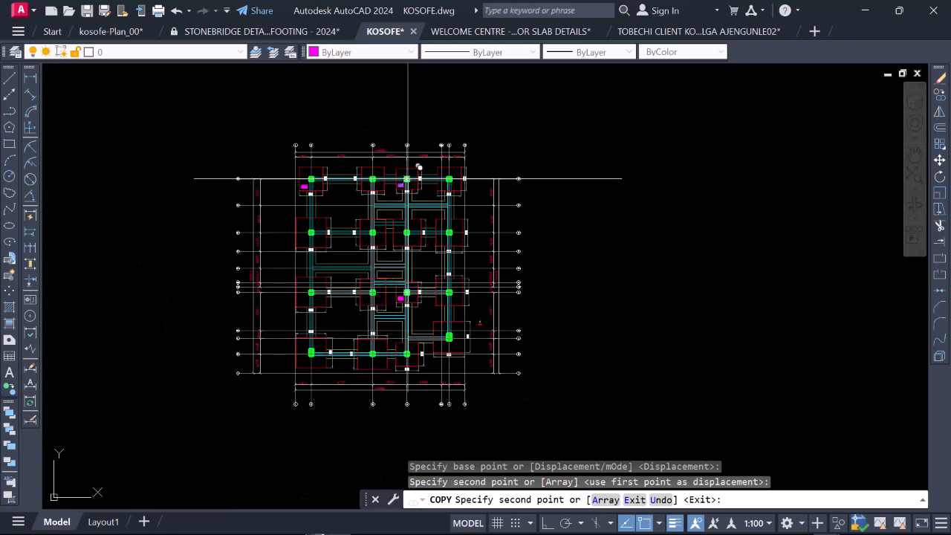
key(Escape)
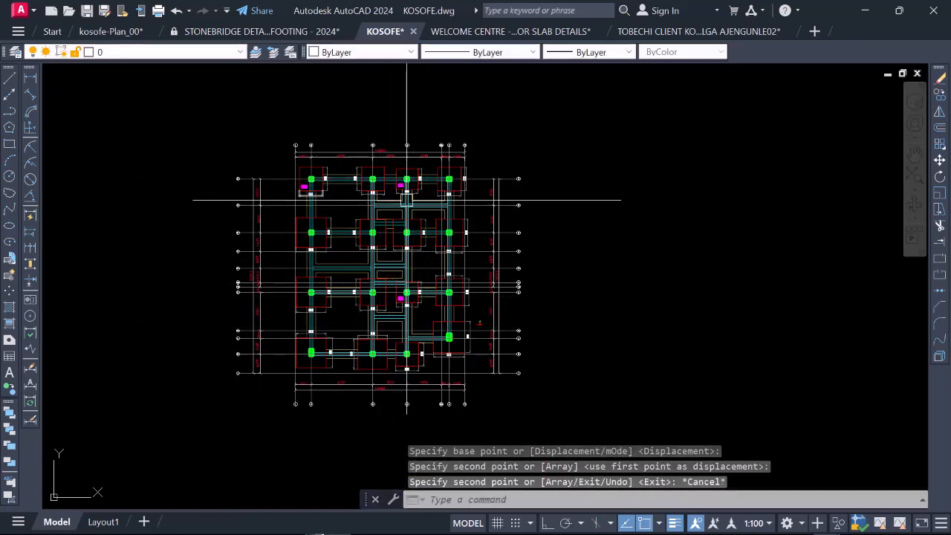
Step: Copy the BT 2 label from the footing at grids 2 and H into the 1800 mm footings at grids 3 and 5 on line H
scroll(306, 186, up, 8)
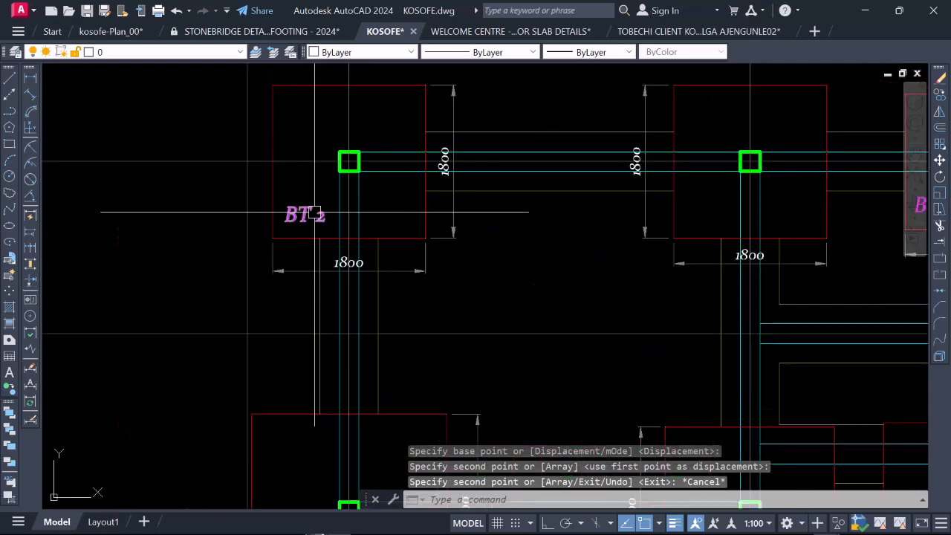
click(315, 212)
right_click(315, 213)
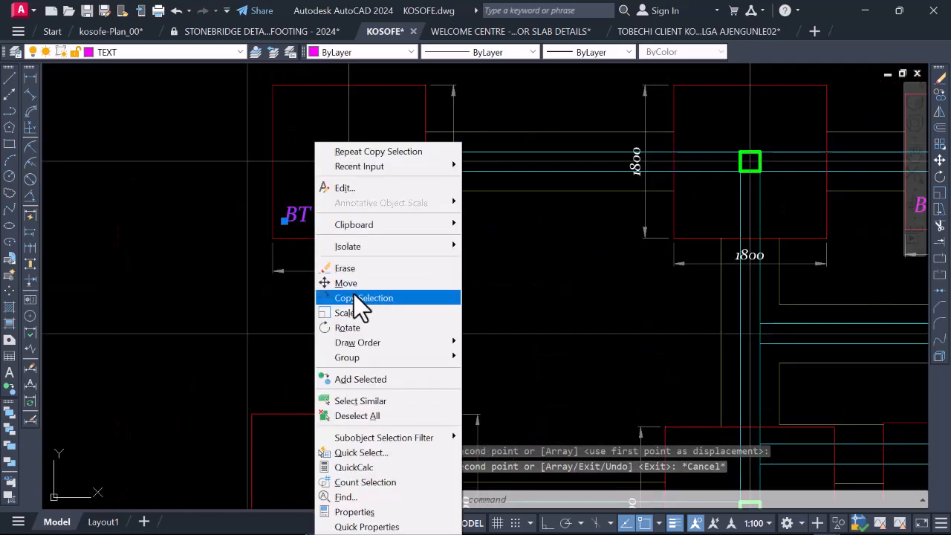
click(356, 297)
click(320, 201)
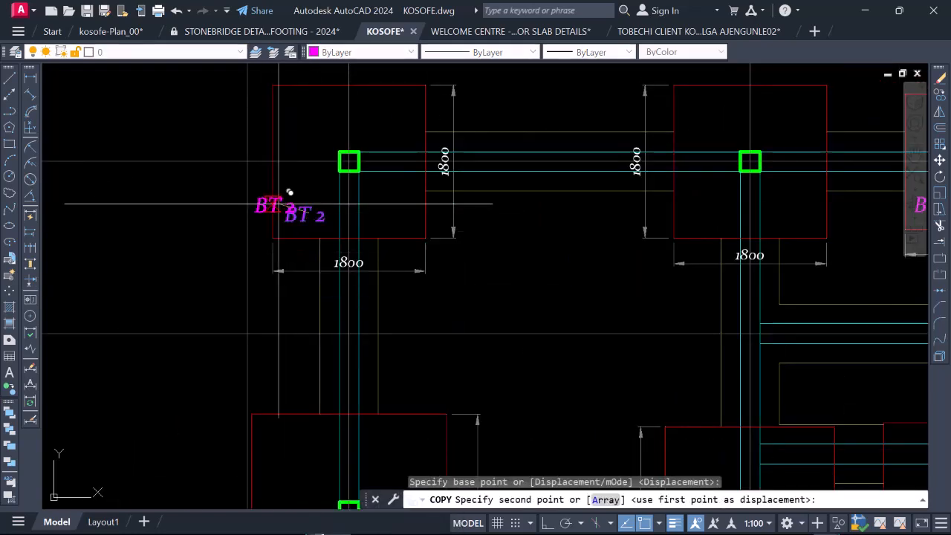
scroll(313, 191, down, 5)
scroll(310, 192, up, 4)
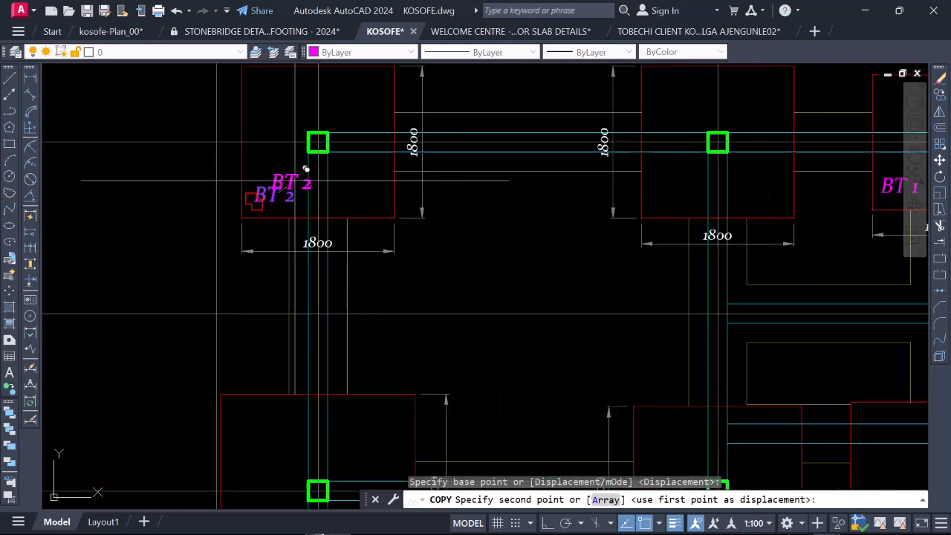
scroll(338, 204, down, 3)
scroll(547, 173, up, 4)
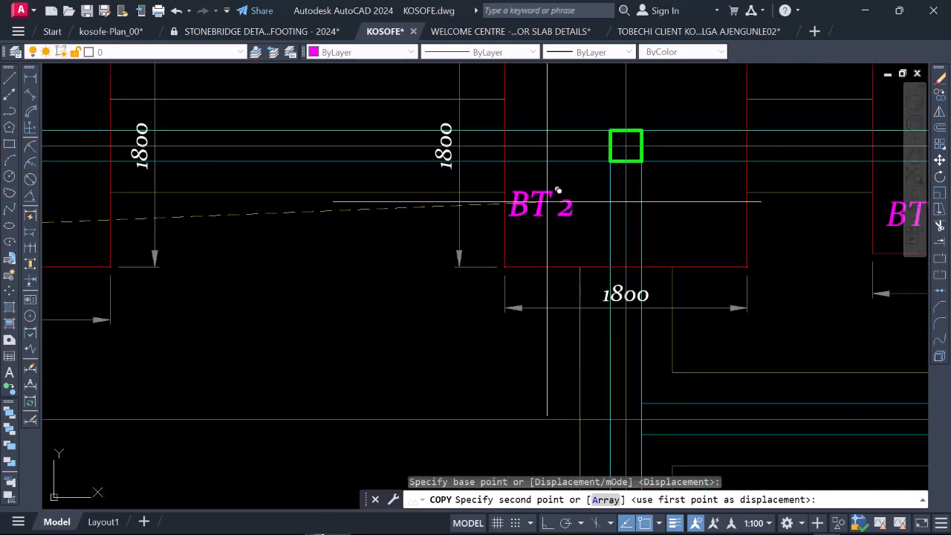
click(580, 210)
scroll(580, 211, down, 7)
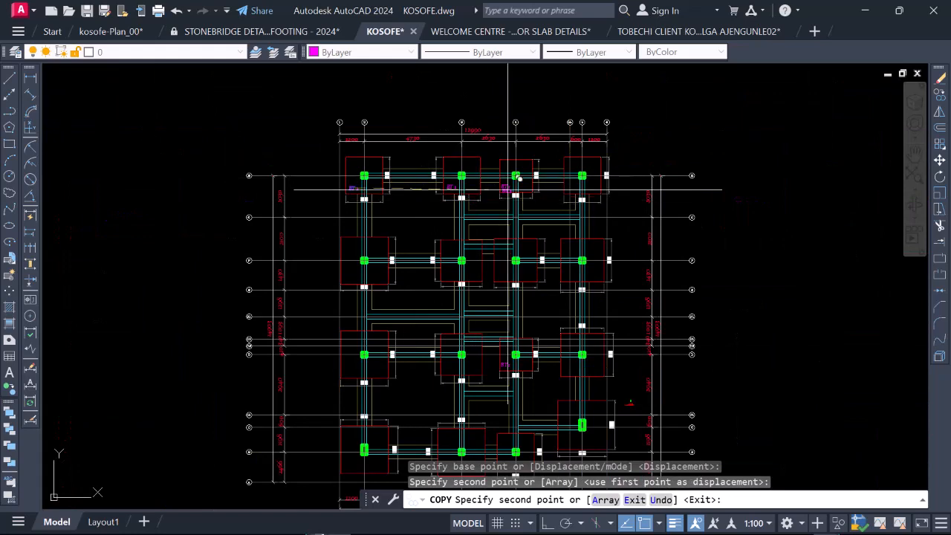
scroll(508, 188, up, 9)
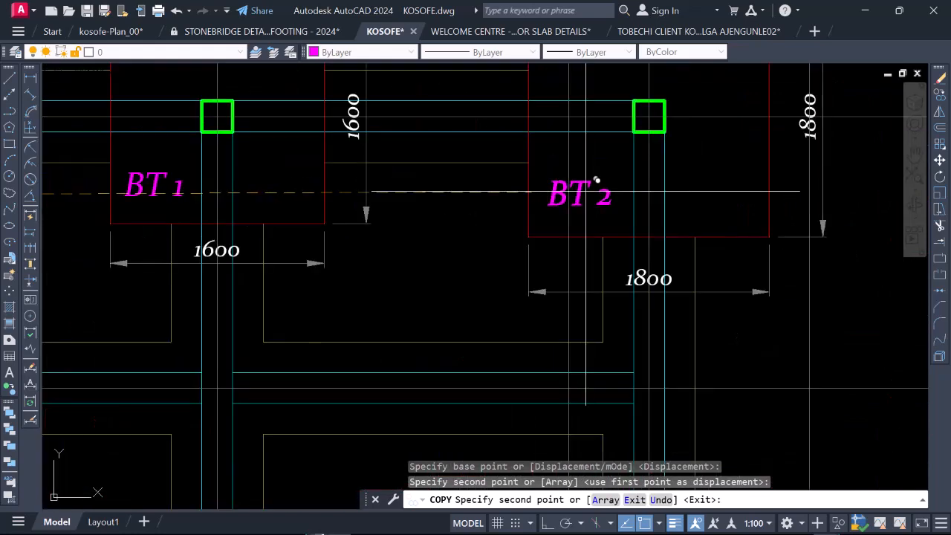
click(596, 179)
Step: Place another copy of the BT 2 label in the 1800 mm footing at grids 4 and B
scroll(512, 191, down, 8)
scroll(511, 218, up, 6)
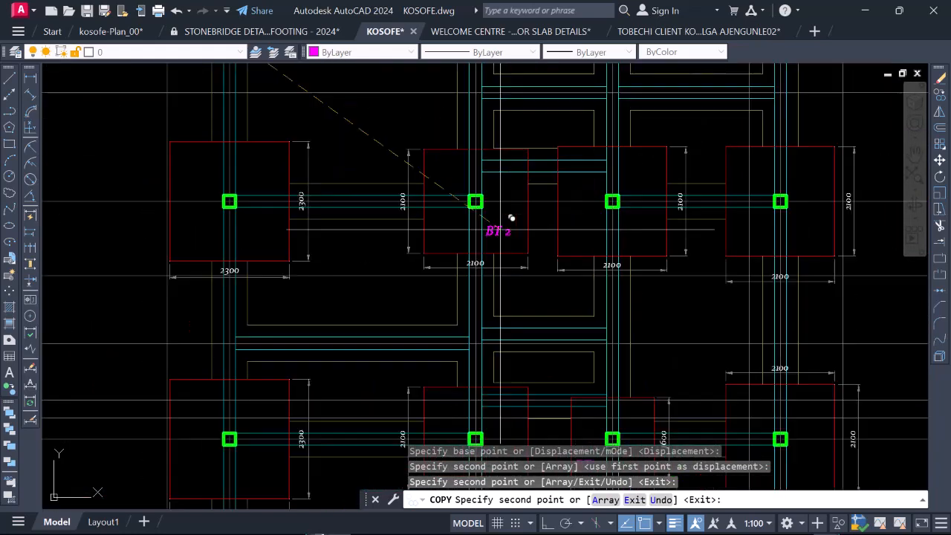
scroll(511, 217, up, 2)
scroll(379, 222, down, 4)
scroll(651, 241, up, 2)
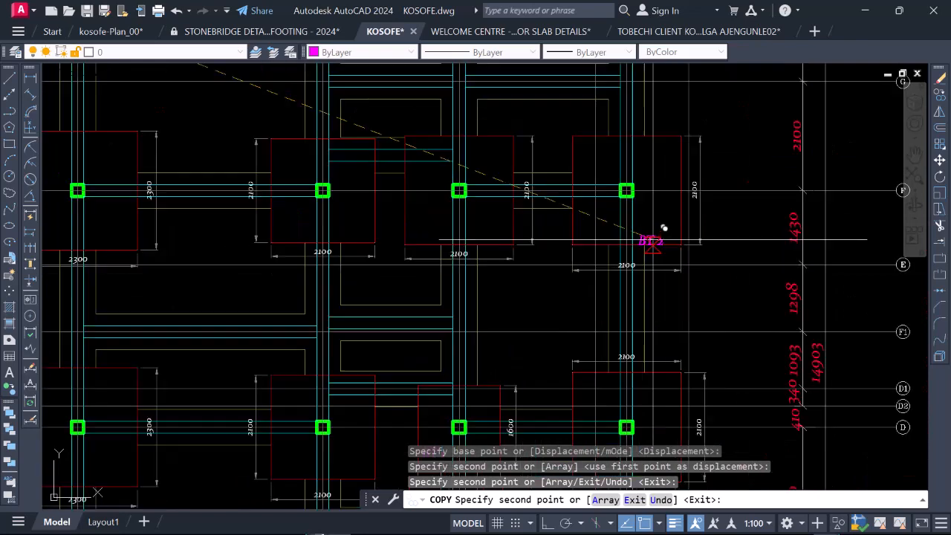
scroll(597, 164, down, 4)
scroll(471, 292, up, 3)
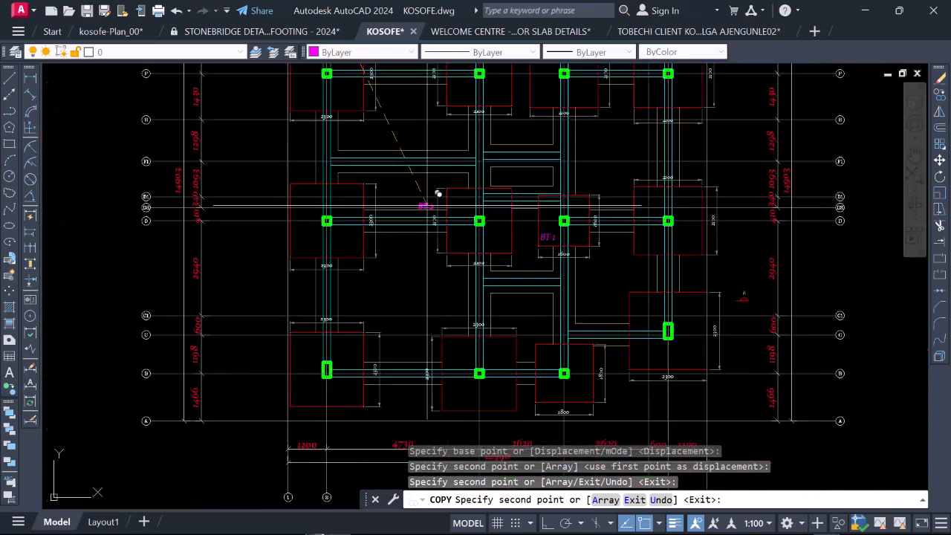
scroll(510, 263, down, 4)
scroll(520, 238, up, 6)
scroll(509, 215, down, 5)
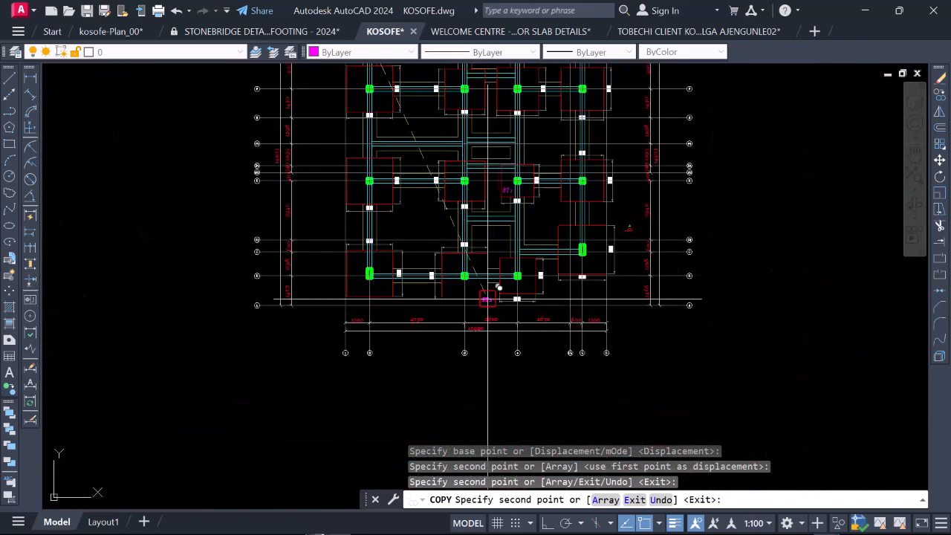
scroll(498, 288, up, 5)
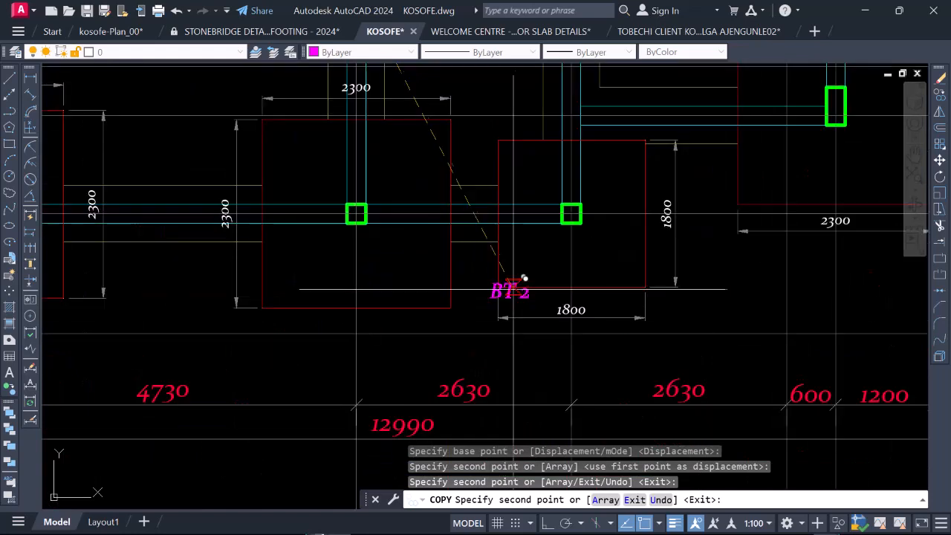
click(545, 250)
scroll(520, 268, down, 6)
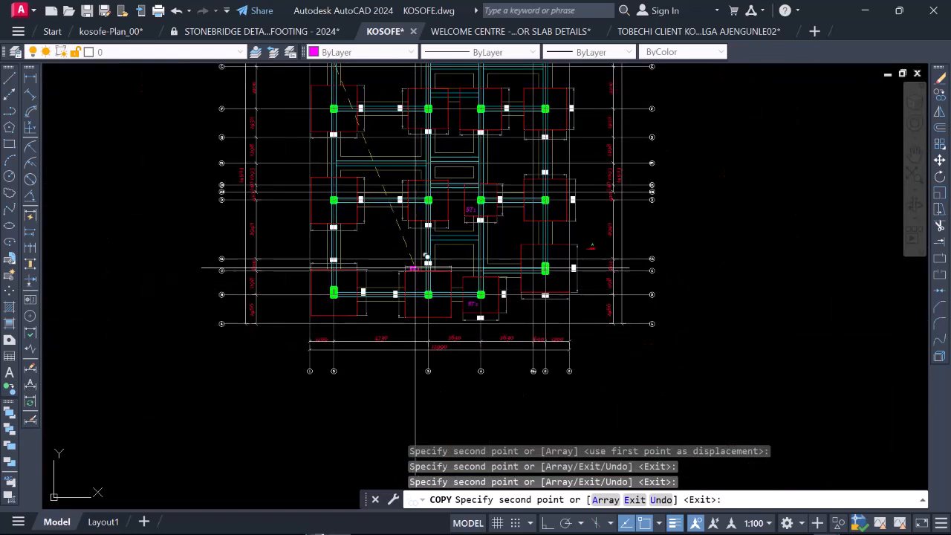
Step: Check the footing sizes across the whole foundation layout for further 1800 mm footings needing the BT 2 label
scroll(425, 264, down, 3)
scroll(430, 222, up, 5)
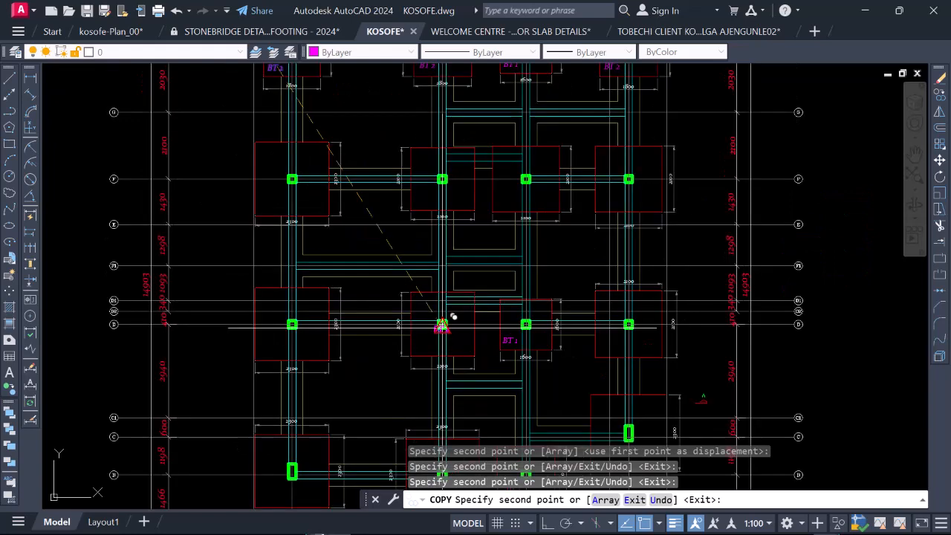
scroll(453, 317, up, 2)
scroll(442, 350, down, 2)
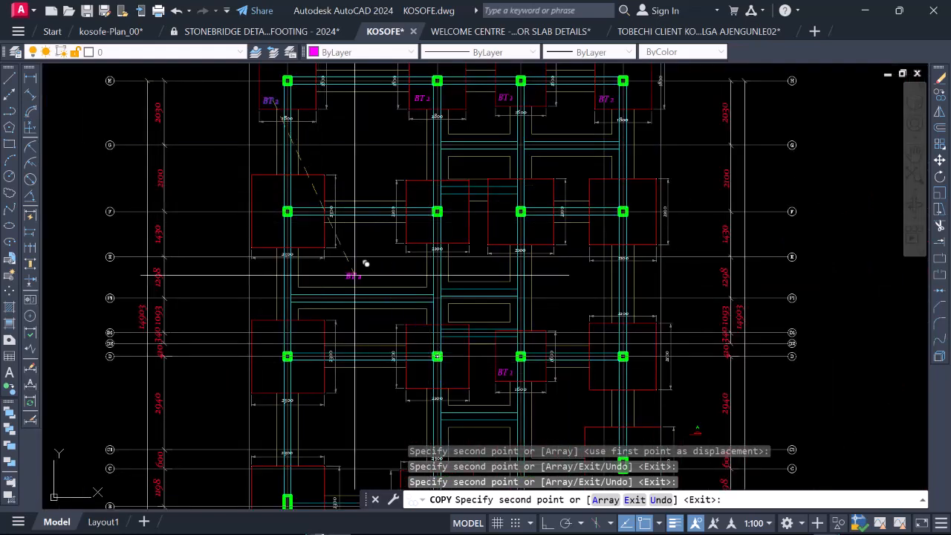
scroll(355, 276, down, 2)
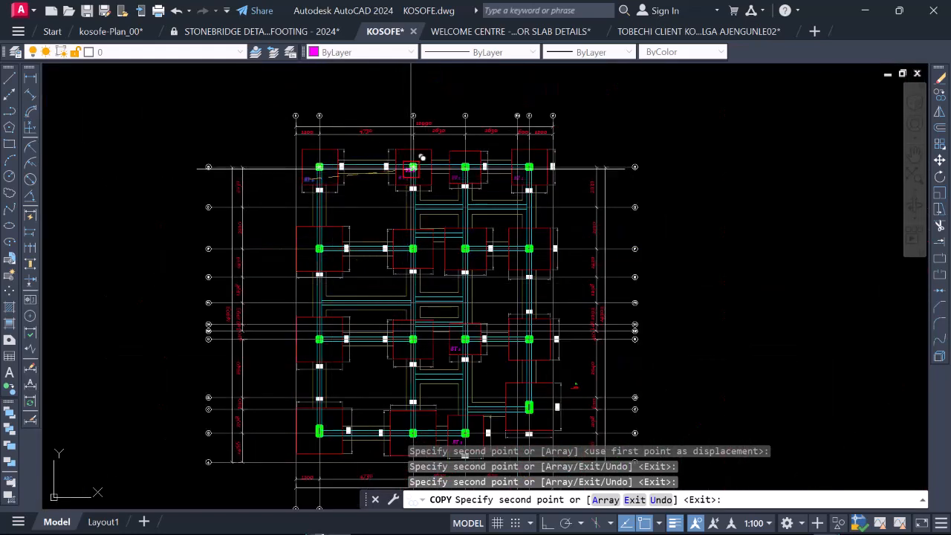
scroll(530, 179, down, 3)
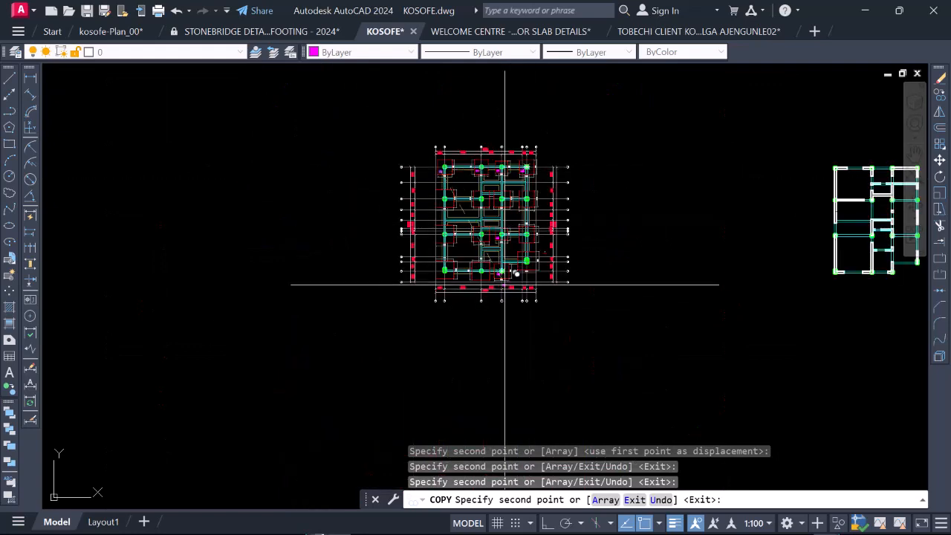
scroll(501, 283, up, 2)
scroll(502, 297, down, 2)
scroll(486, 215, up, 2)
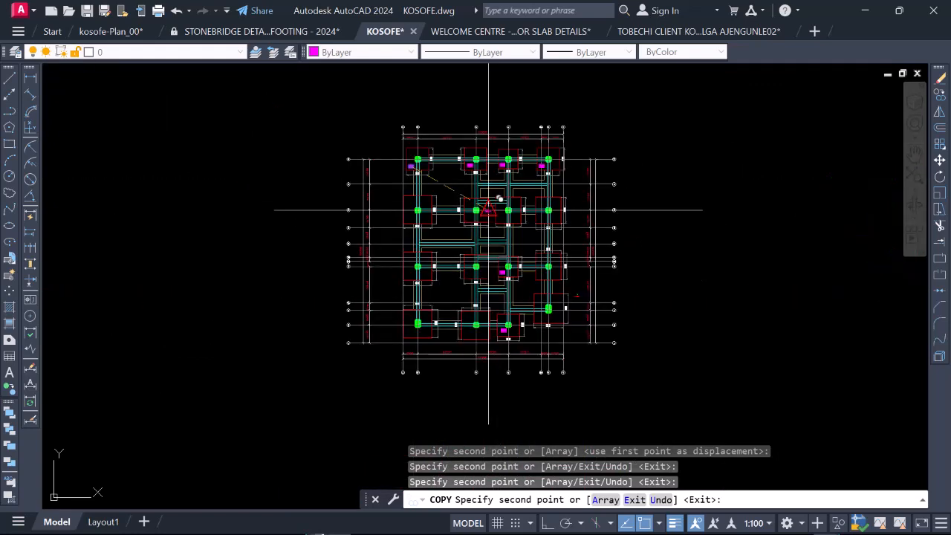
scroll(489, 260, up, 5)
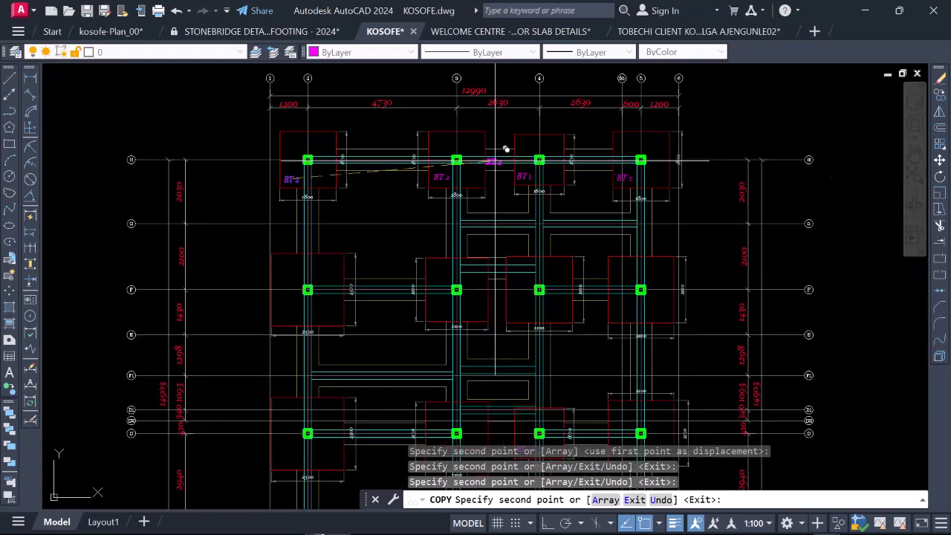
scroll(513, 208, down, 4)
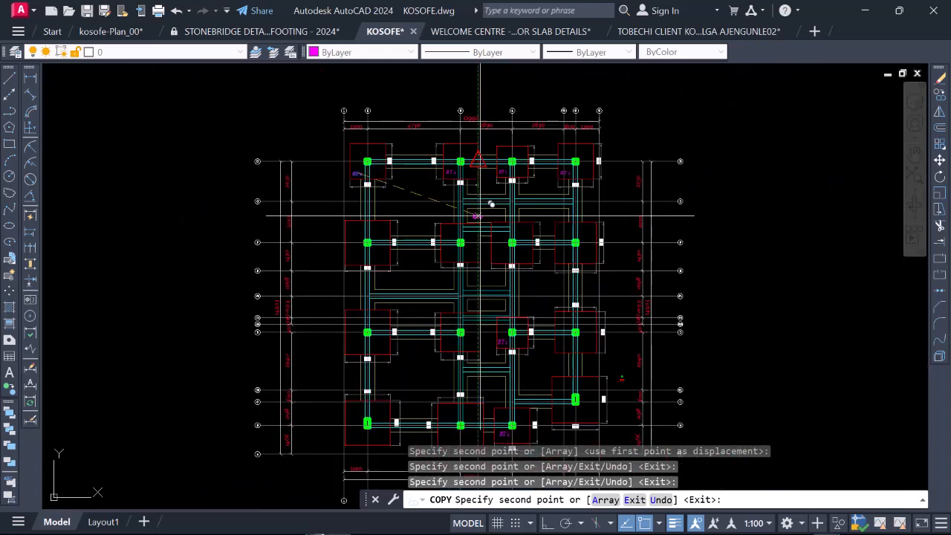
scroll(480, 216, up, 5)
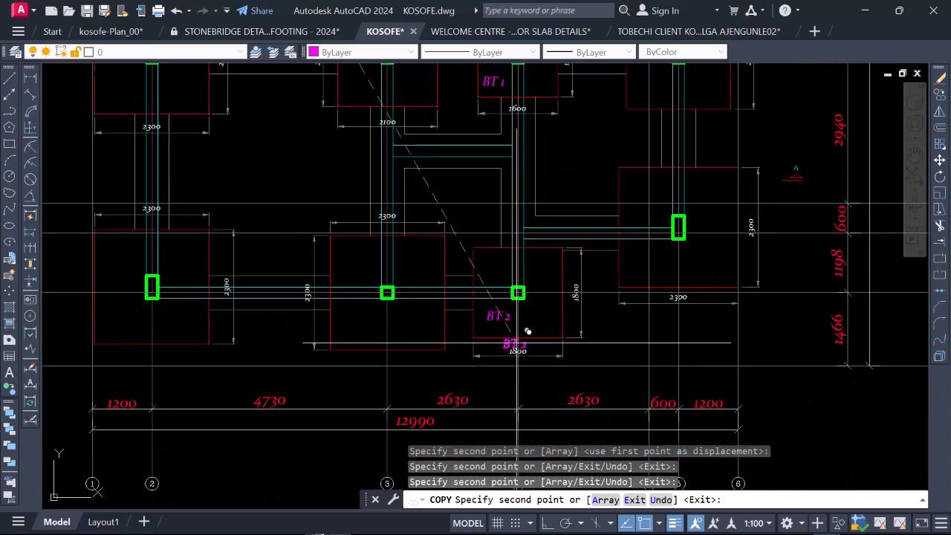
scroll(513, 349, down, 5)
scroll(427, 209, down, 1)
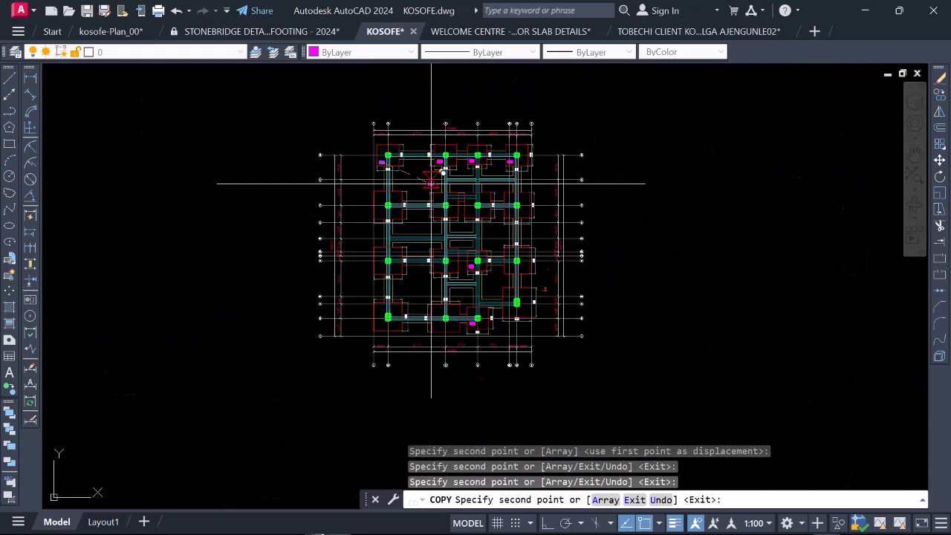
scroll(449, 134, up, 4)
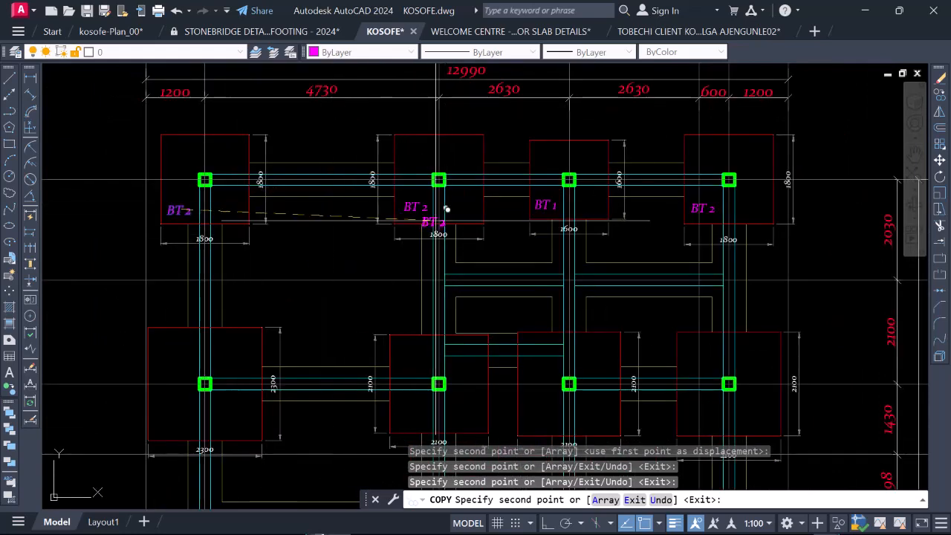
scroll(549, 223, down, 4)
scroll(587, 260, up, 4)
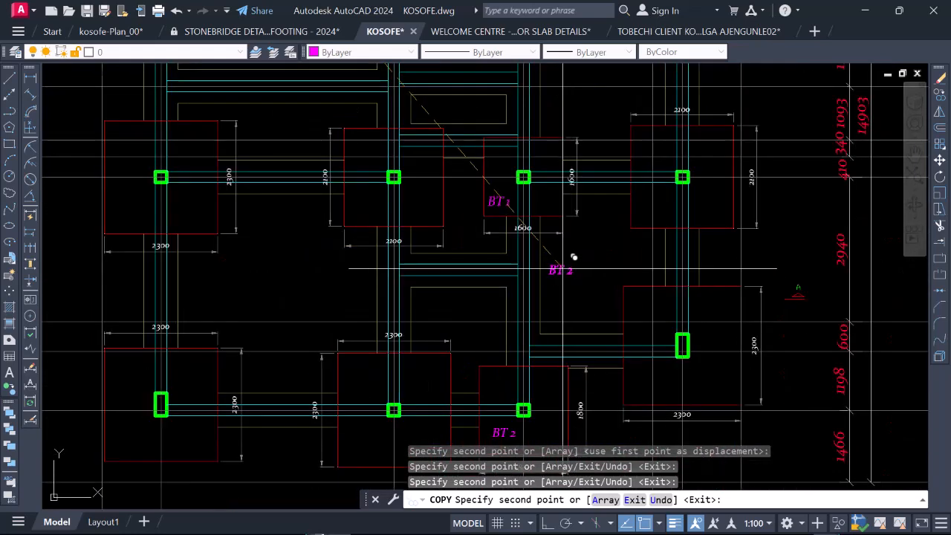
scroll(520, 215, down, 4)
scroll(513, 312, down, 2)
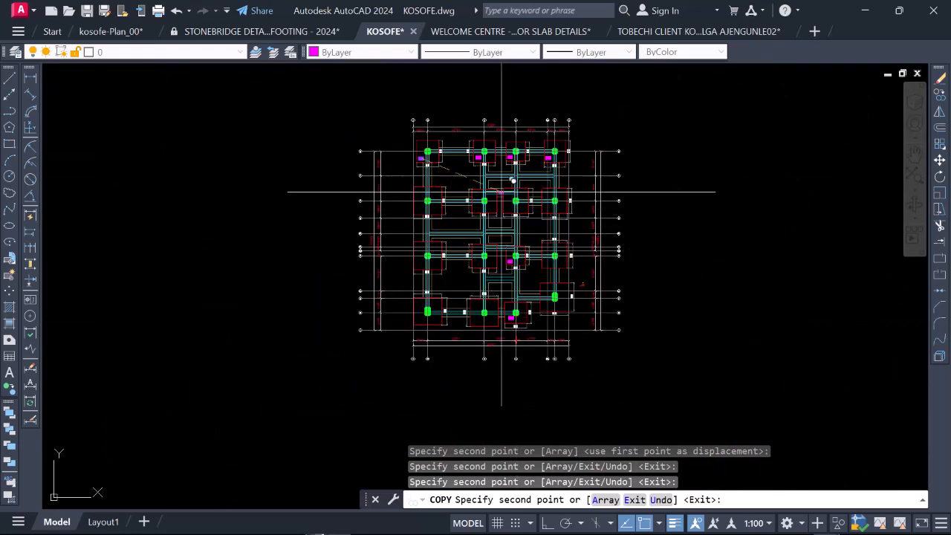
scroll(501, 192, up, 2)
scroll(518, 252, down, 2)
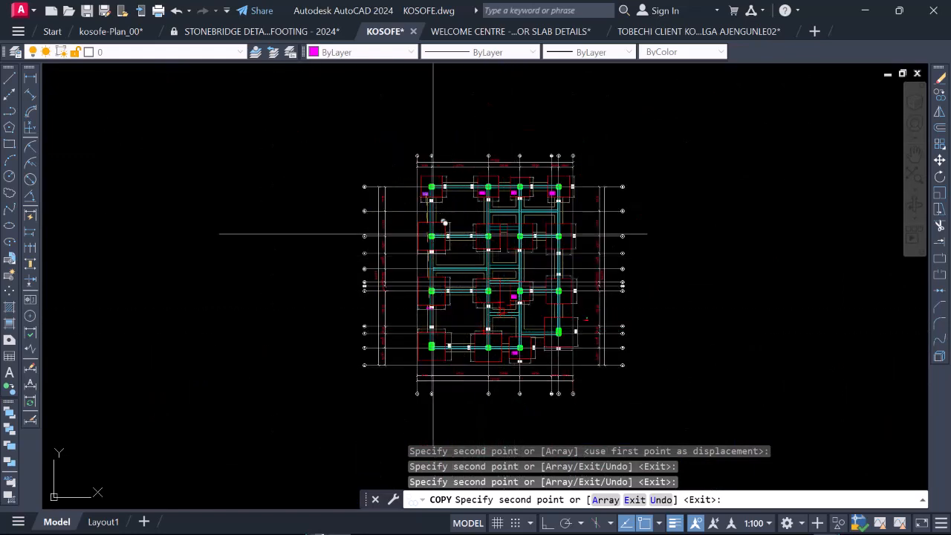
Step: Place a copy of the BT 2 label in the 2100 mm footing at grids 3 and F, and end the copying
scroll(436, 234, up, 4)
scroll(460, 278, up, 4)
scroll(404, 242, down, 4)
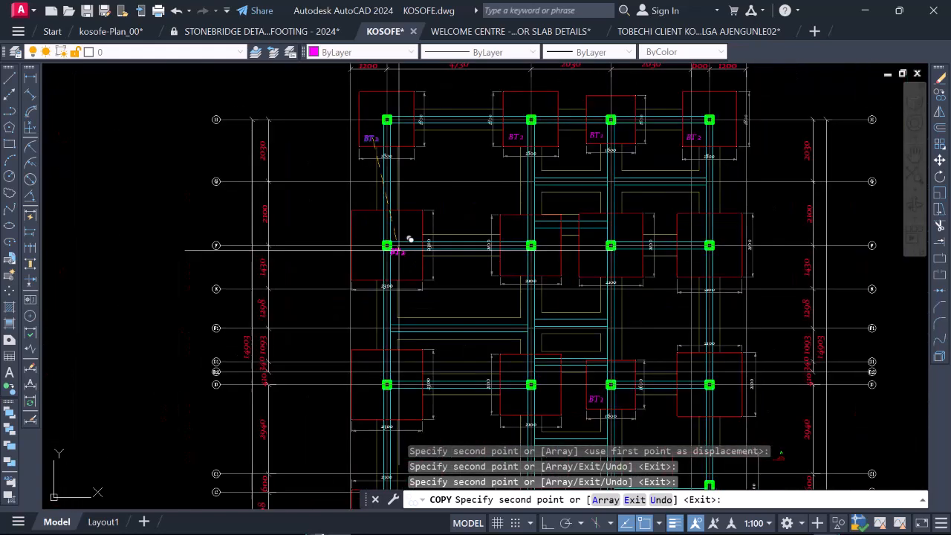
scroll(520, 238, up, 5)
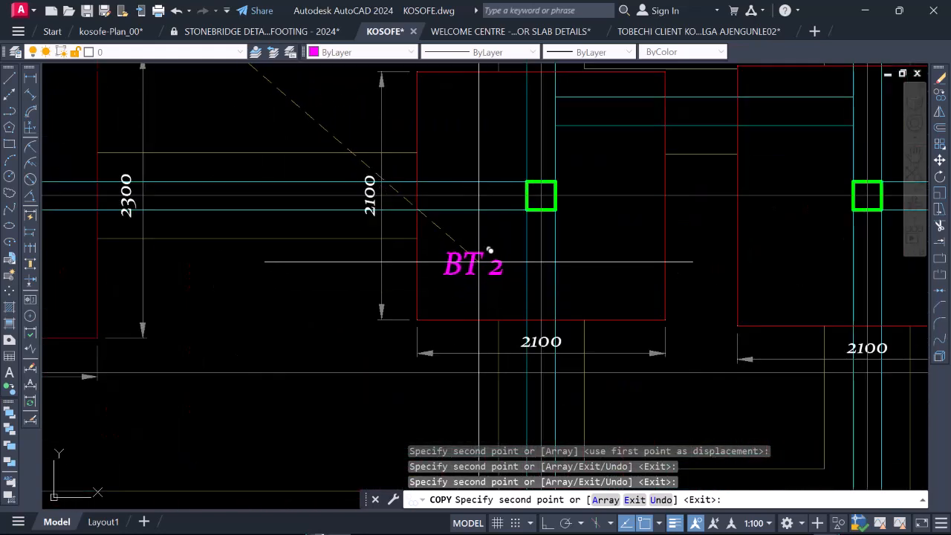
click(495, 262)
key(Escape)
Step: Change the label of the 2100 mm footing at grids 3 and F to BT 3
double_click(487, 267)
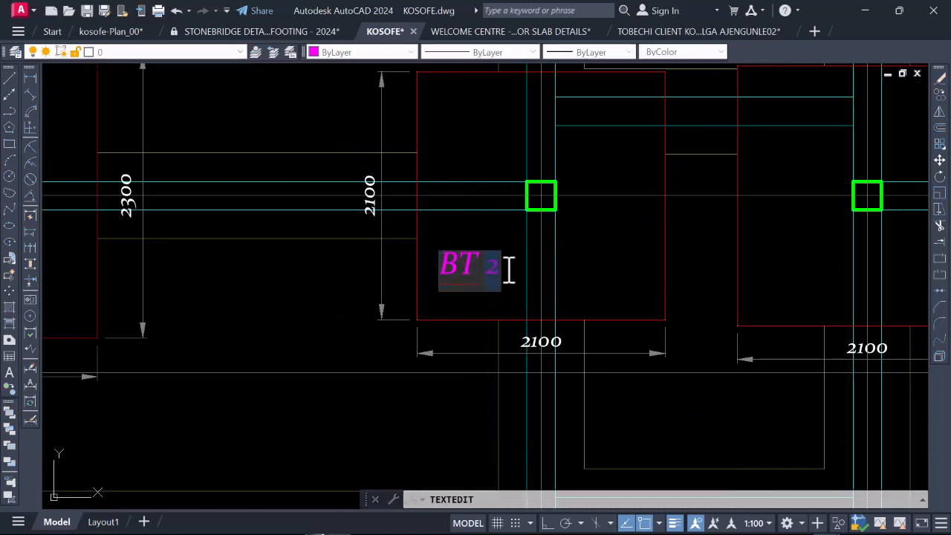
key(Return)
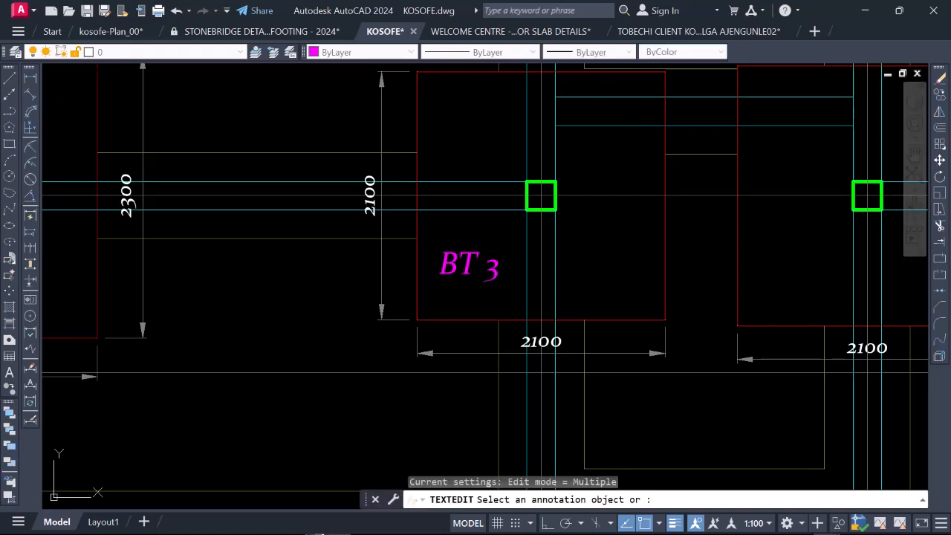
key(Escape)
Step: Copy the BT 3 label from the footing at grids 3 and F into the 2100 mm footings at grids 4 and 5 on grid F
click(463, 264)
right_click(463, 260)
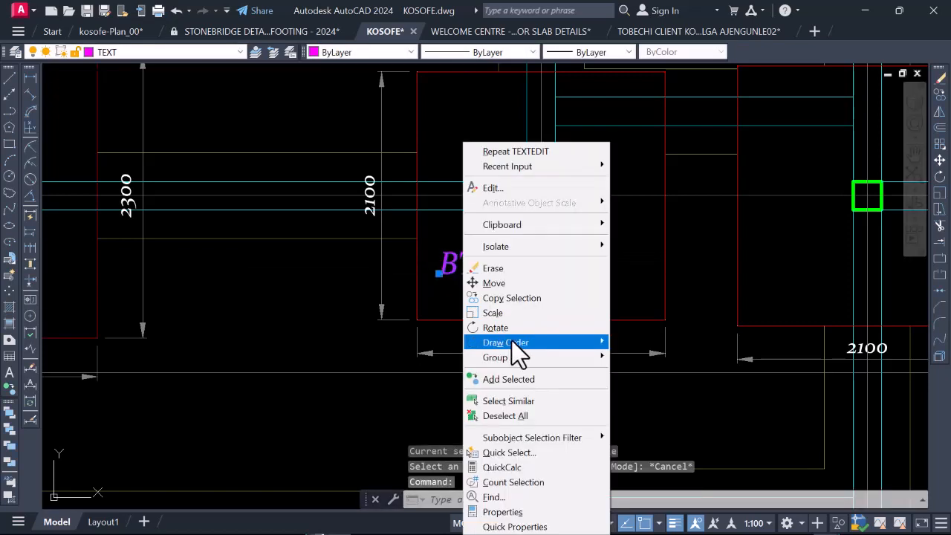
click(515, 300)
click(450, 269)
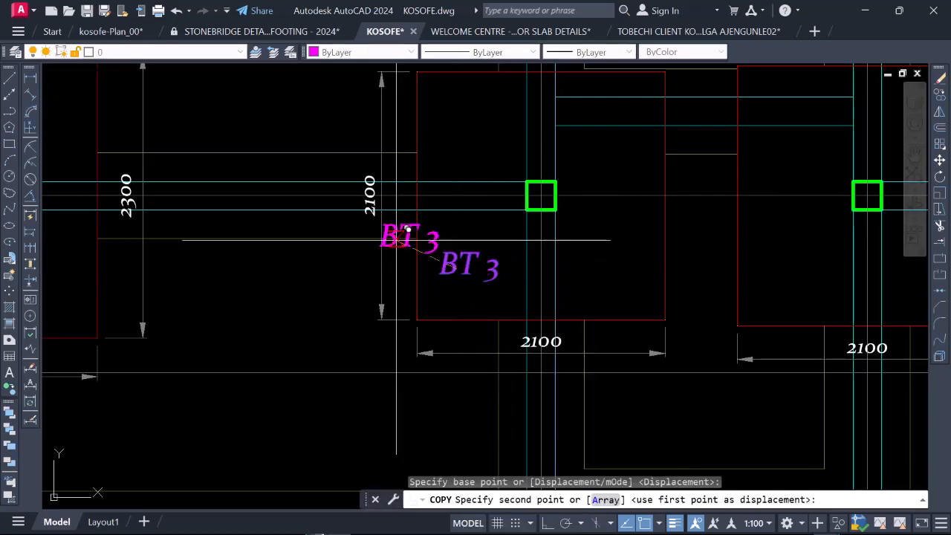
scroll(407, 230, down, 5)
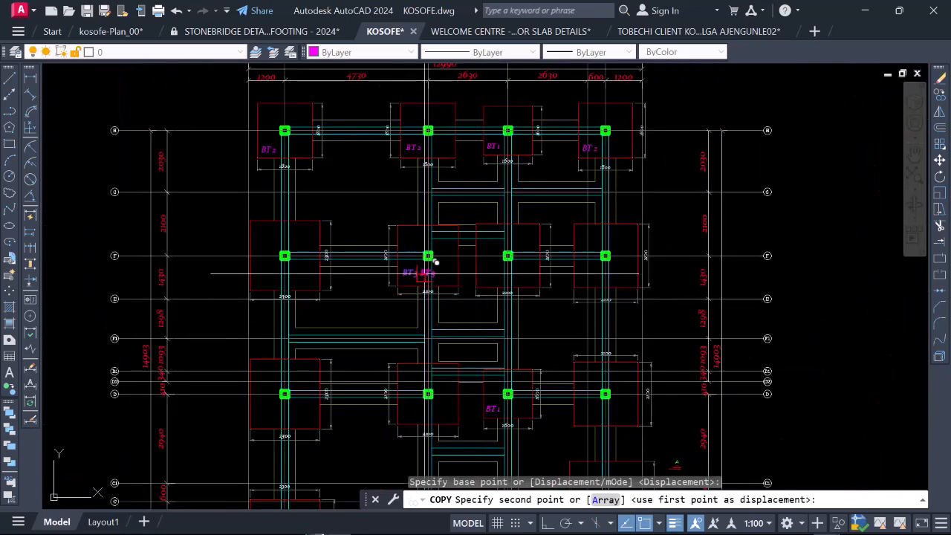
scroll(437, 261, up, 4)
scroll(388, 265, down, 2)
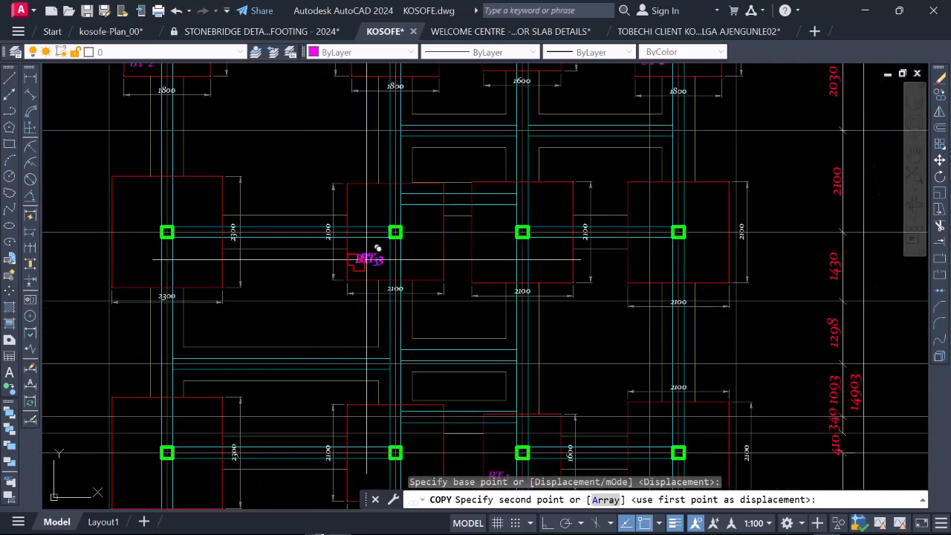
scroll(328, 251, up, 2)
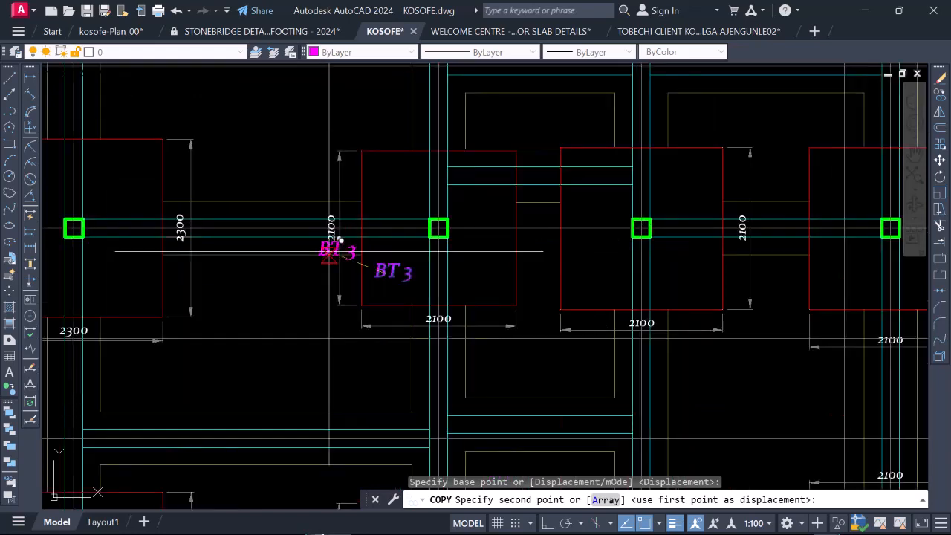
scroll(341, 239, down, 5)
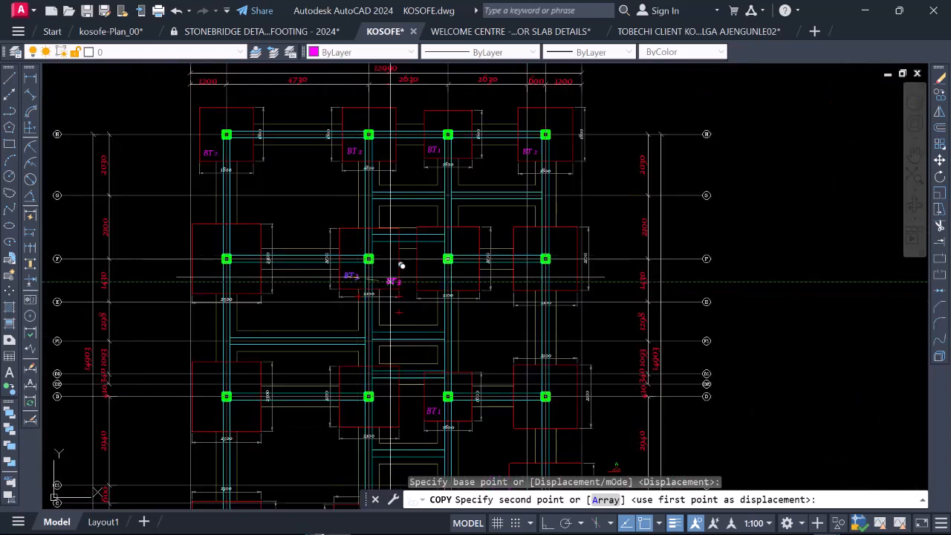
scroll(401, 265, down, 2)
scroll(433, 277, up, 7)
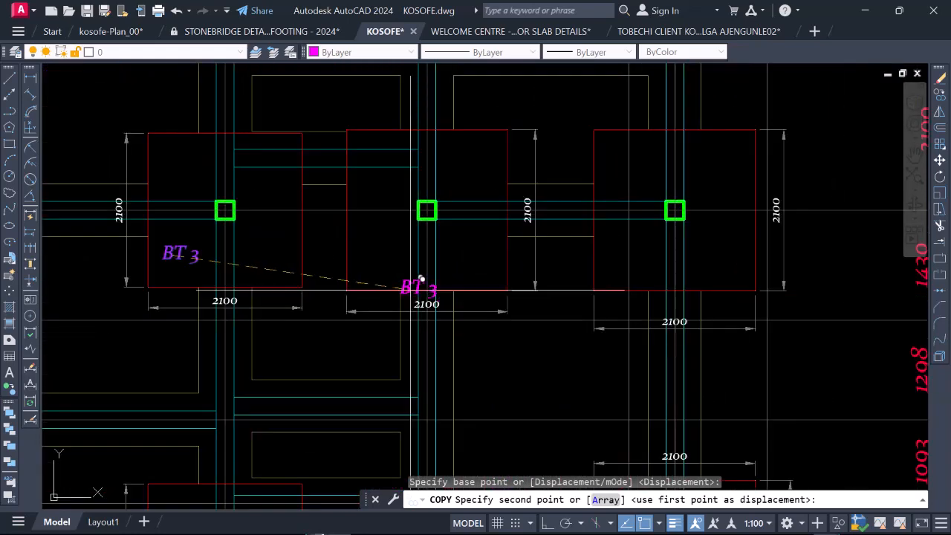
click(385, 246)
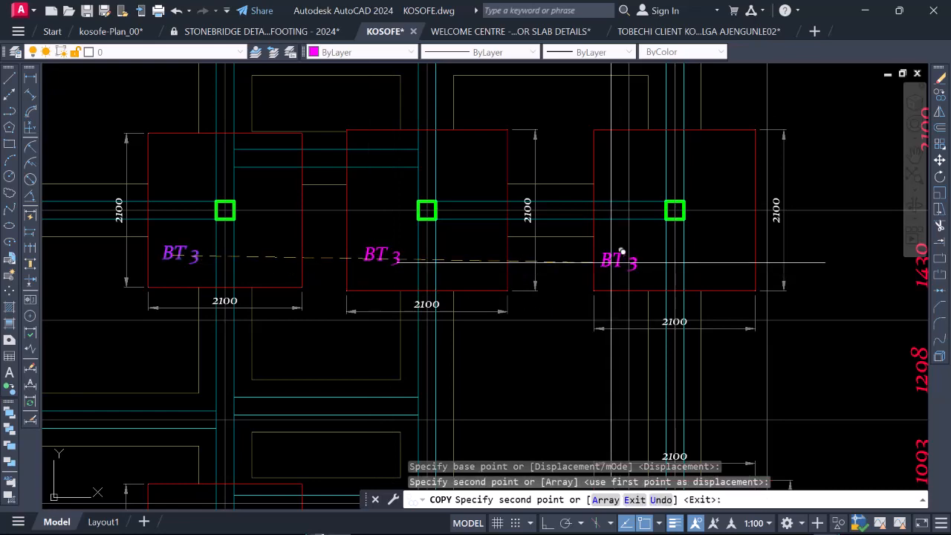
scroll(619, 253, up, 2)
click(632, 248)
Step: Place another copy of the BT 3 label in the 2100 mm footing at grids 5 and D
scroll(628, 216, down, 6)
scroll(541, 287, down, 2)
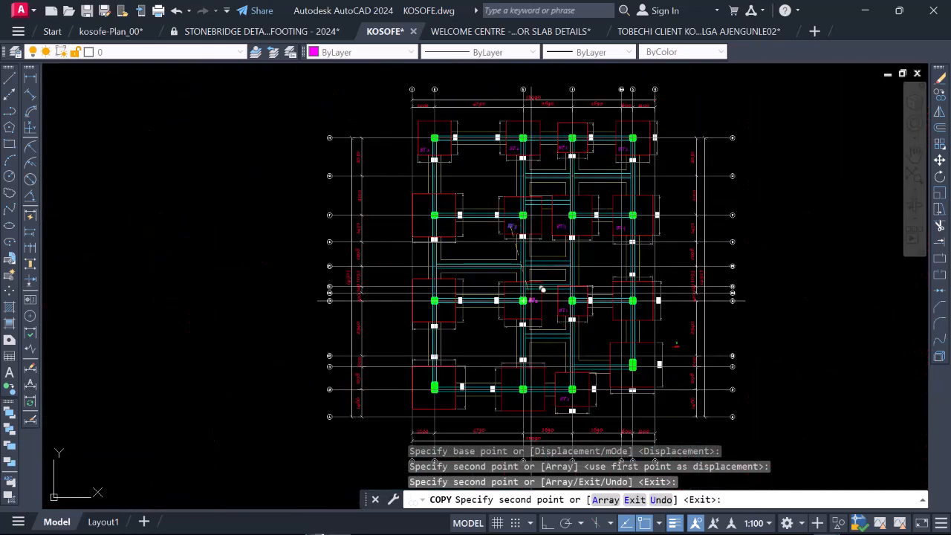
scroll(535, 329, up, 3)
scroll(346, 305, up, 6)
scroll(304, 270, down, 8)
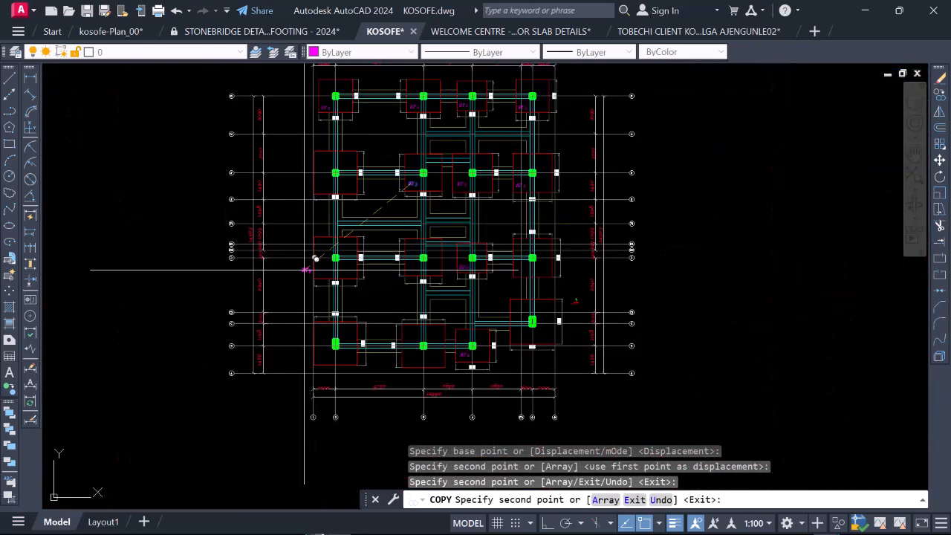
scroll(483, 255, up, 4)
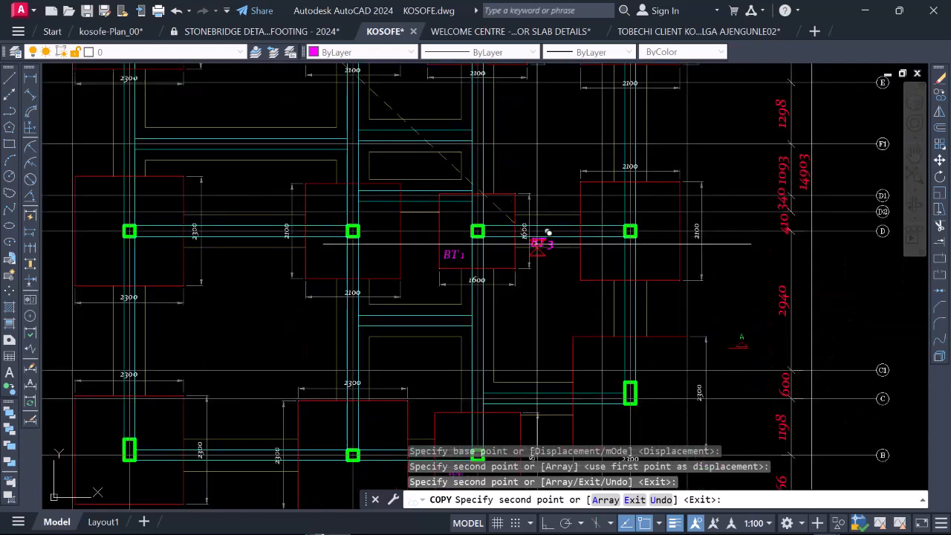
scroll(583, 258, up, 4)
click(612, 261)
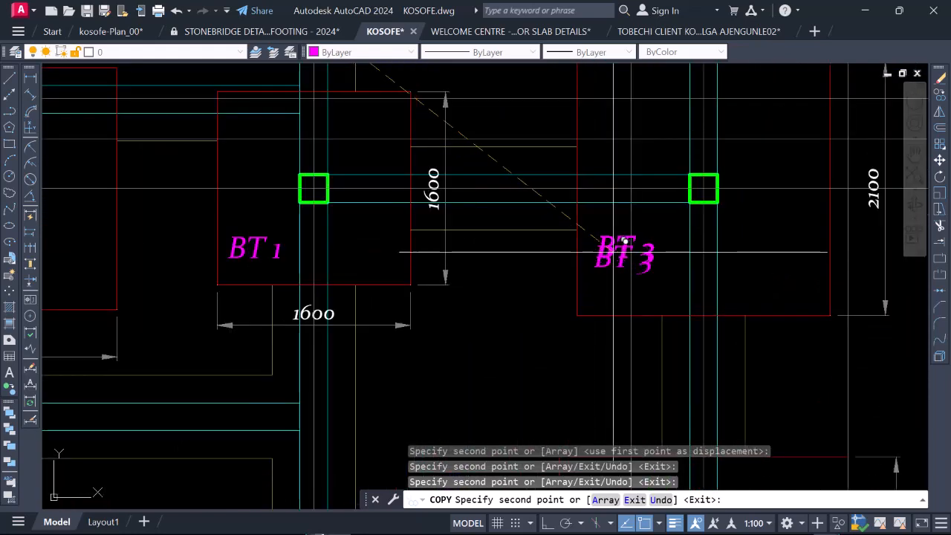
Step: Check the remaining footing sizes across the layout for further 2100 mm footings needing the BT 3 label, and end the copying
scroll(601, 236, down, 8)
scroll(493, 329, up, 6)
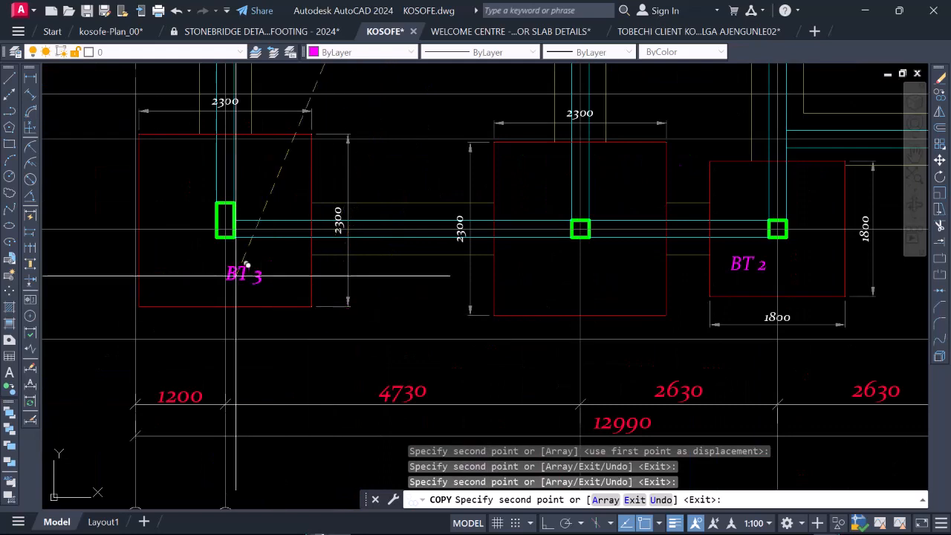
scroll(469, 257, down, 4)
scroll(487, 253, up, 2)
scroll(453, 279, down, 2)
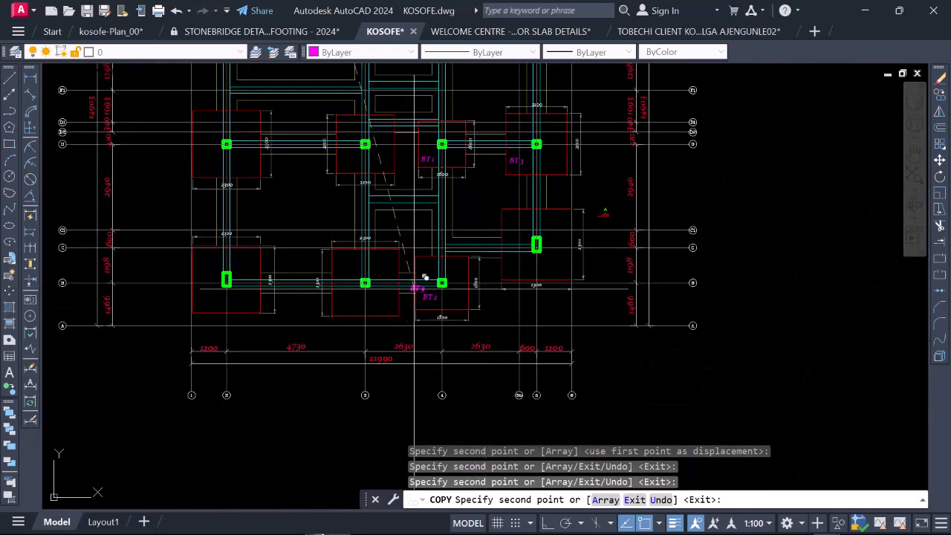
scroll(405, 276, up, 4)
scroll(407, 277, down, 6)
scroll(396, 195, up, 3)
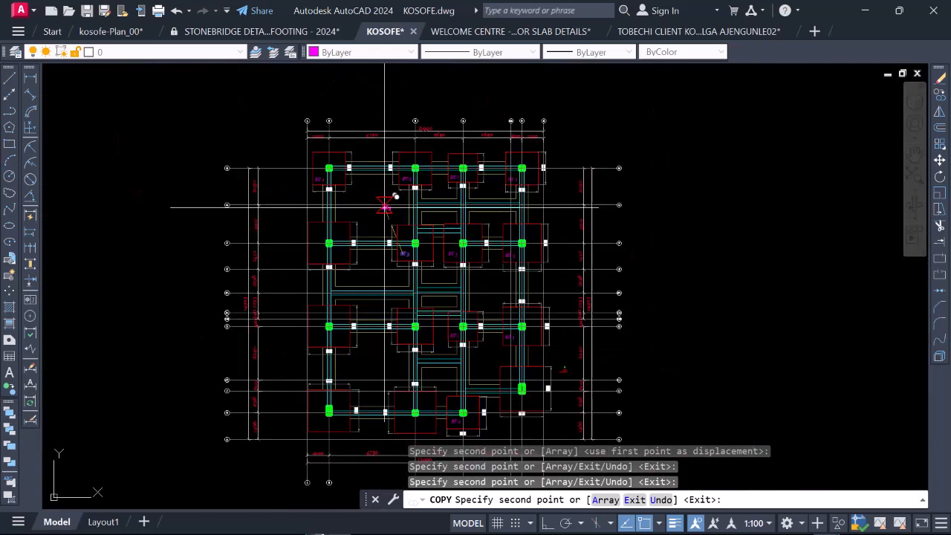
key(Escape)
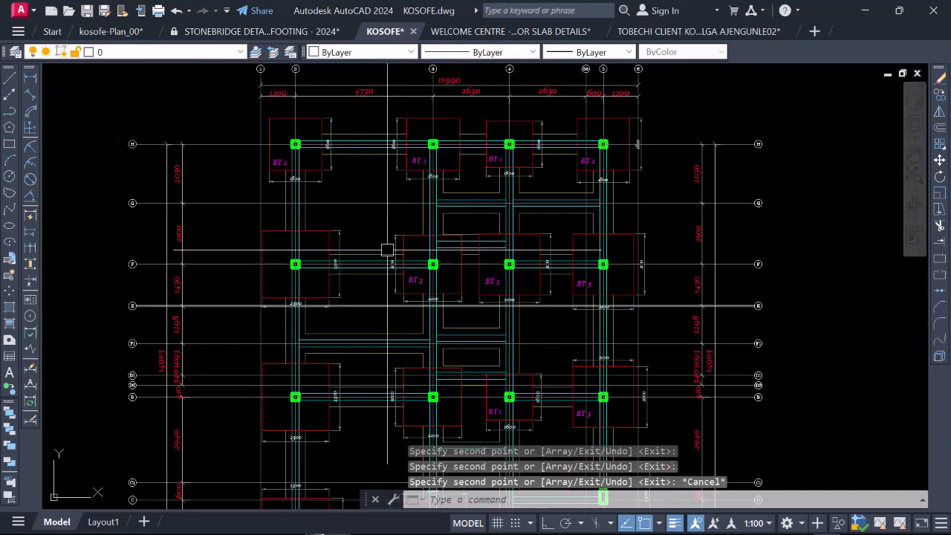
Step: Copy the BT 3 label from grids 3 and F into the 2300 mm footing at grids 2 and F, and end the copying
scroll(405, 278, up, 2)
scroll(405, 277, up, 4)
click(408, 214)
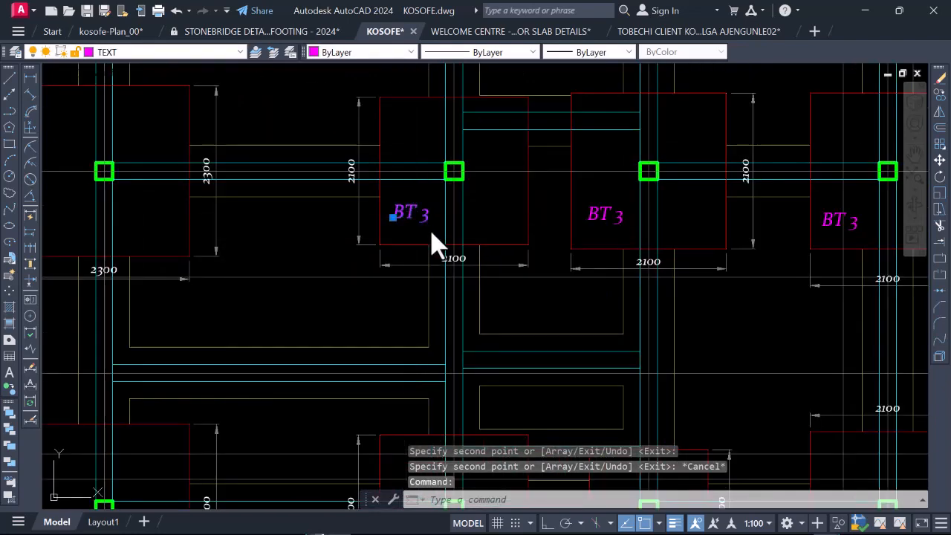
right_click(413, 245)
click(458, 297)
click(394, 221)
scroll(394, 221, down, 3)
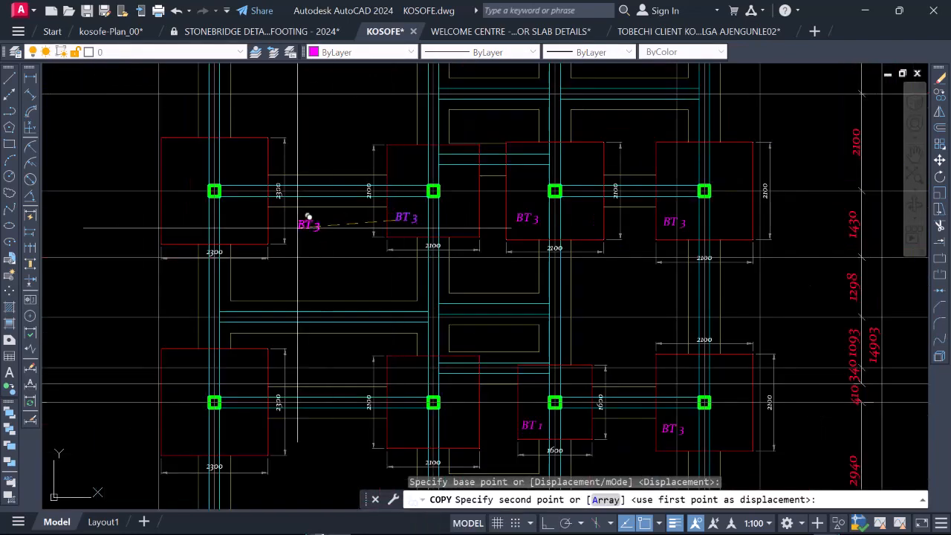
scroll(188, 220, up, 5)
click(207, 217)
key(Escape)
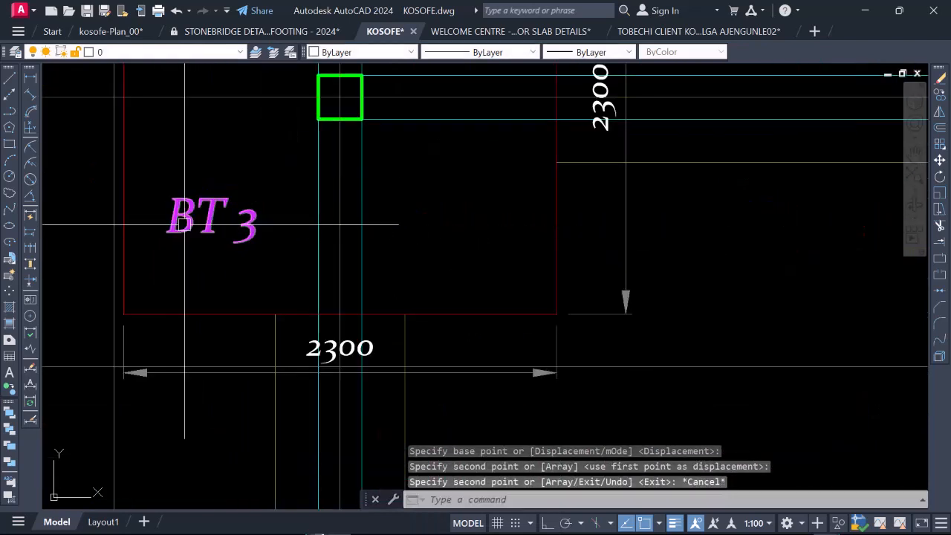
Step: Change the label of the 2300 mm footing at grids 2 and F to BT 4
click(206, 217)
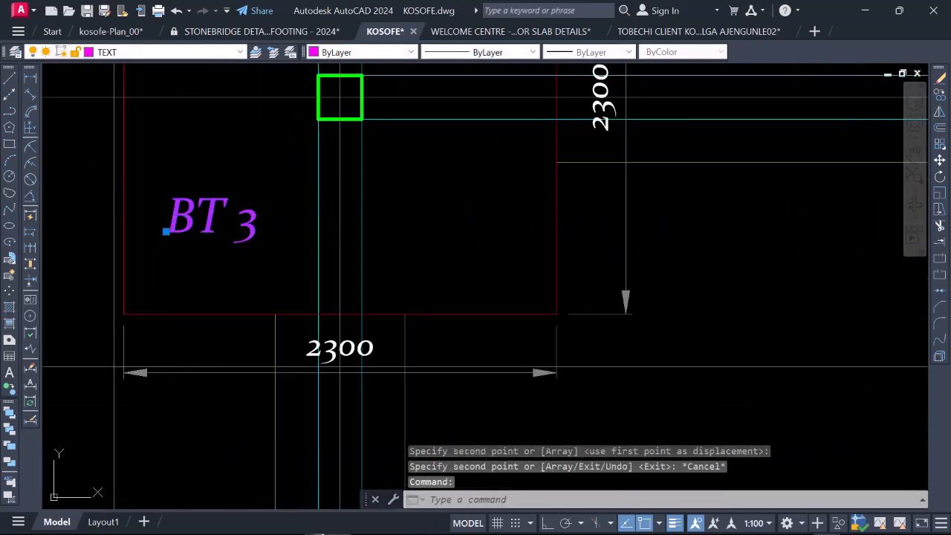
double_click(245, 227)
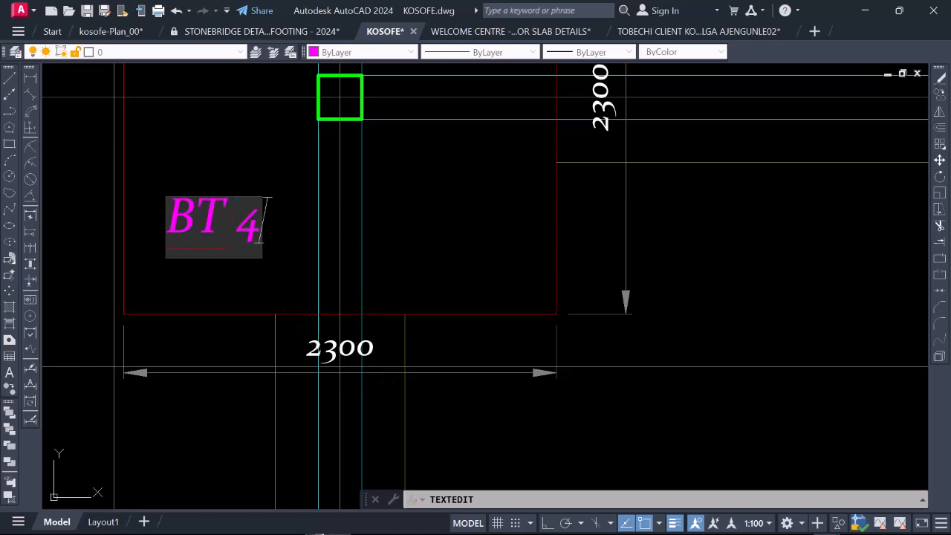
key(Return)
key(Escape)
Step: Copy the BT 4 label from grids 2 and F into the 2300 mm footing at grids 2 and D
click(226, 224)
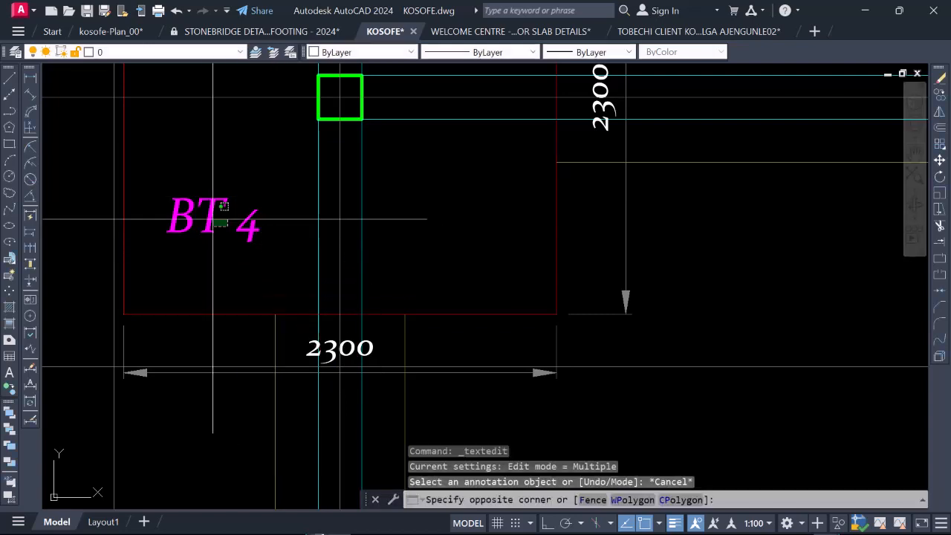
click(199, 203)
right_click(199, 204)
click(266, 296)
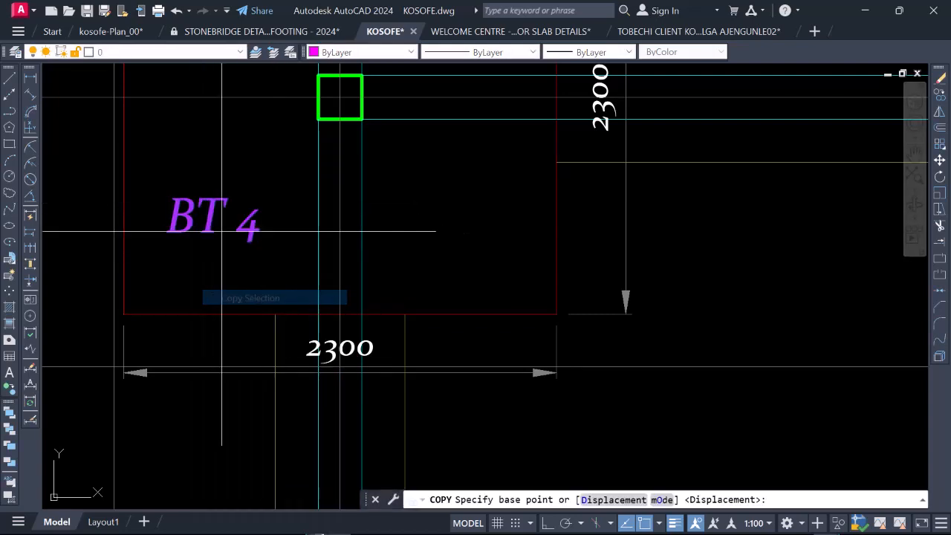
click(214, 220)
scroll(215, 248, down, 6)
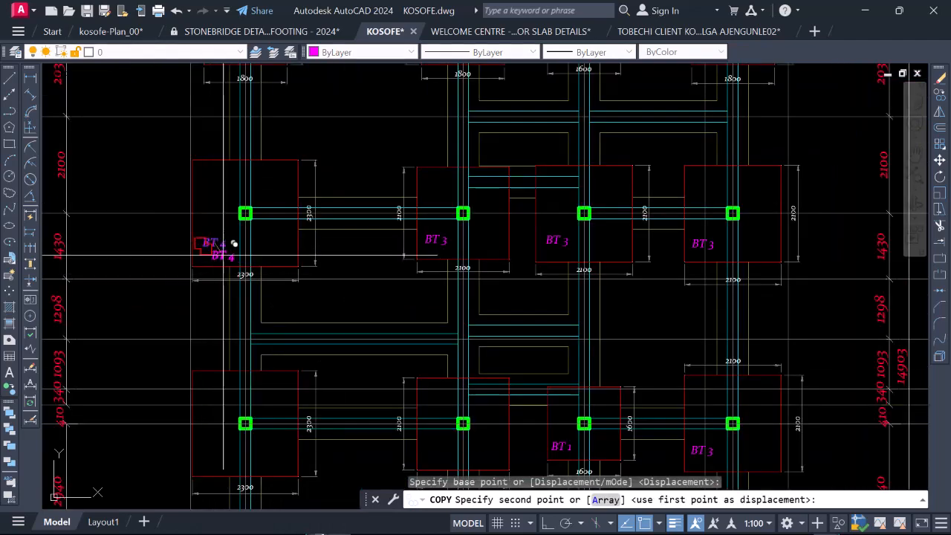
scroll(286, 264, down, 6)
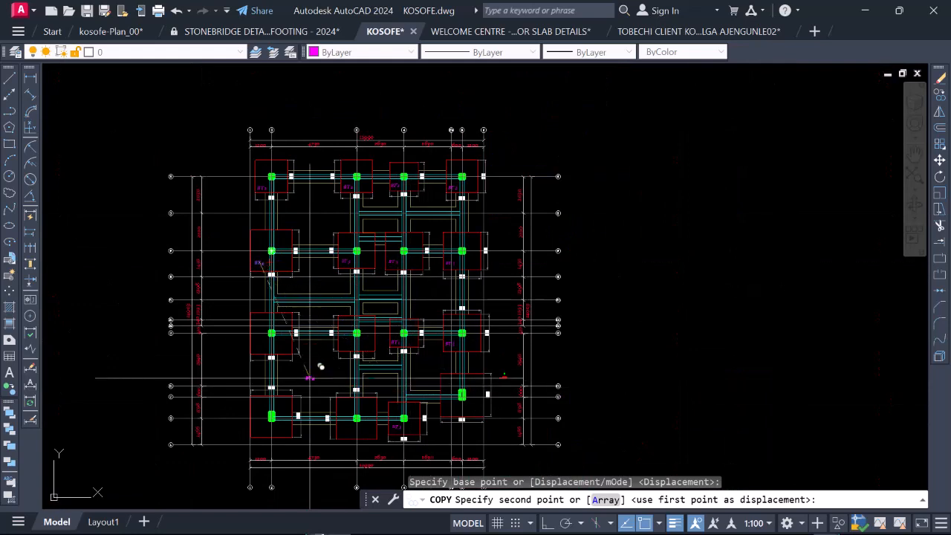
scroll(312, 364, up, 8)
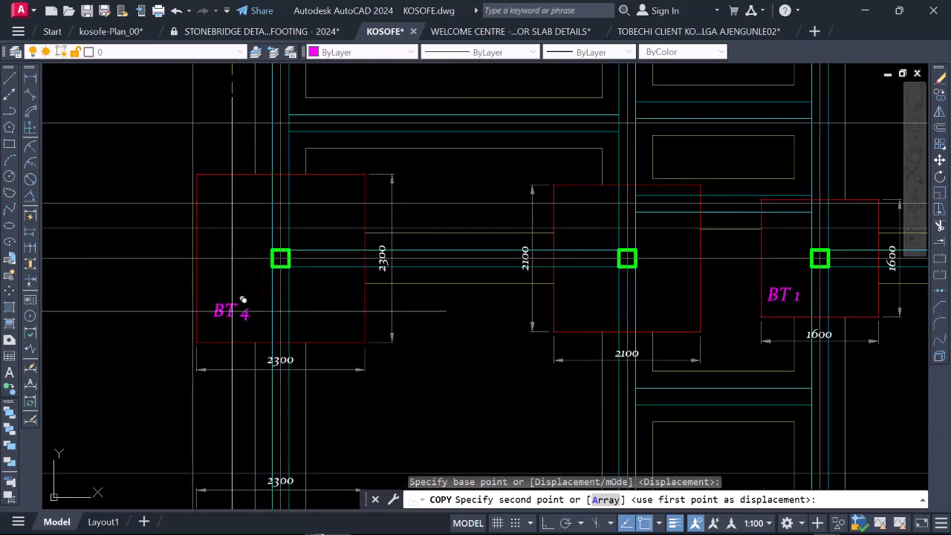
click(243, 302)
Step: Place further copies of the BT 4 label in the remaining 2300 mm footings
scroll(260, 286, down, 3)
scroll(392, 282, up, 2)
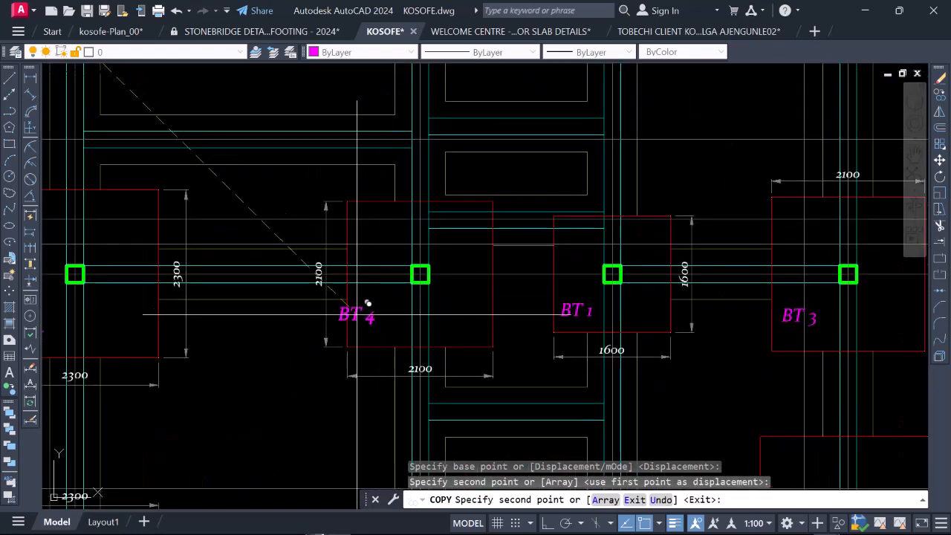
scroll(371, 309, down, 2)
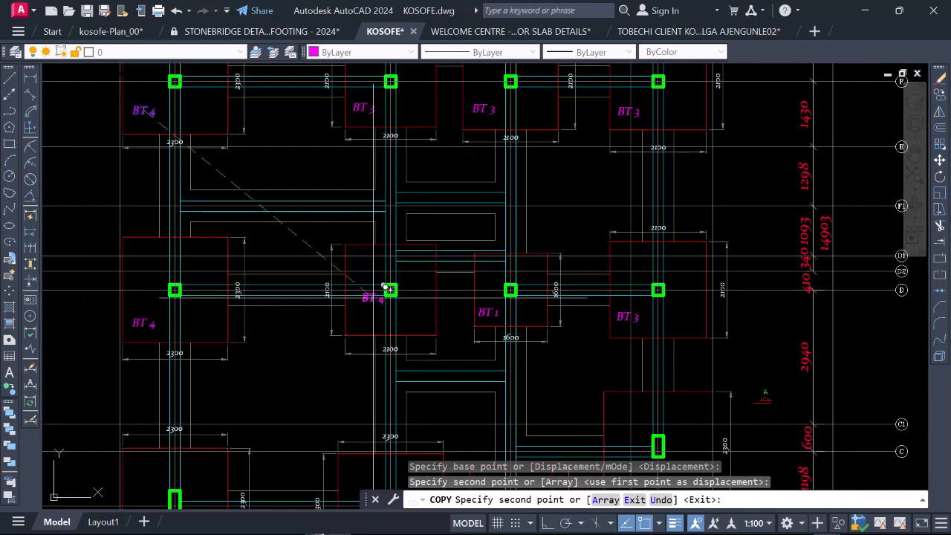
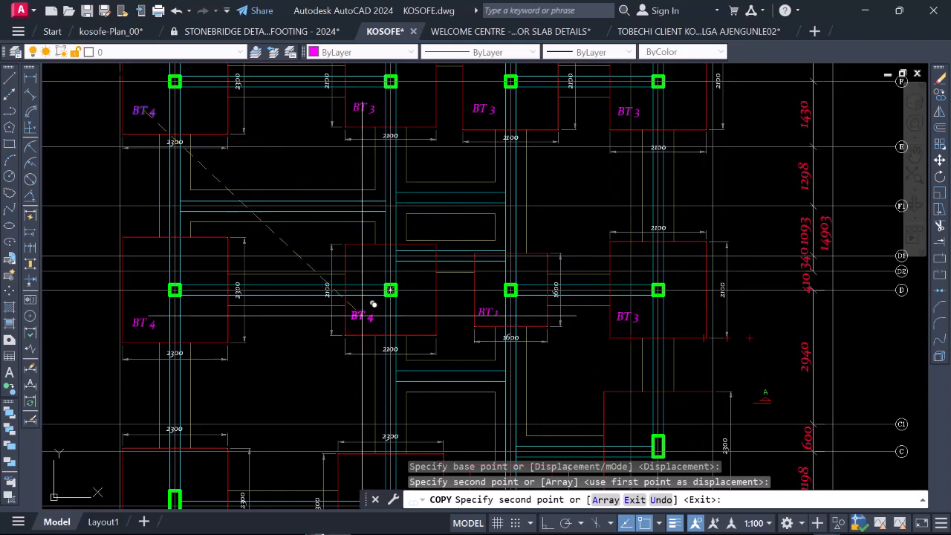
Step: Place a copy of the BT 4 label in the 2300 x 2300 footing at grid B-2
scroll(373, 304, down, 2)
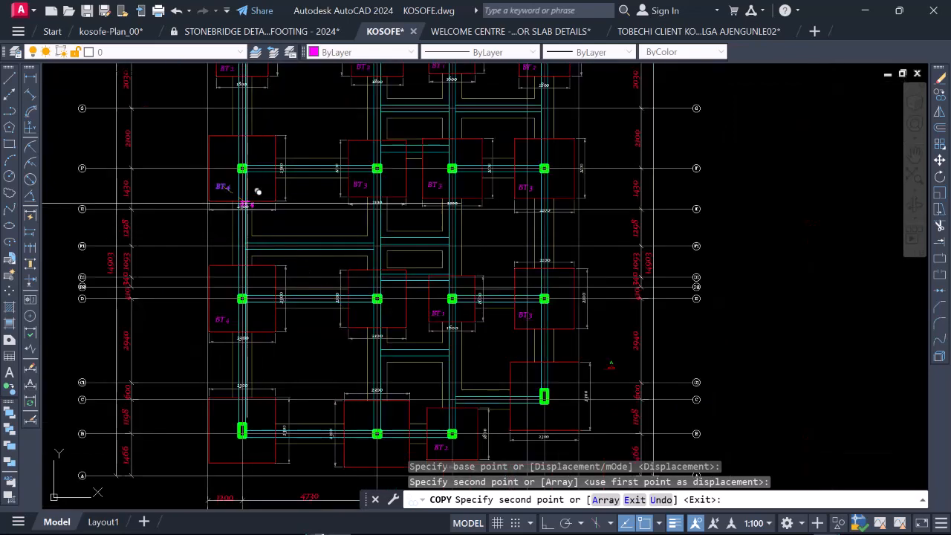
scroll(215, 193, up, 5)
scroll(212, 180, down, 3)
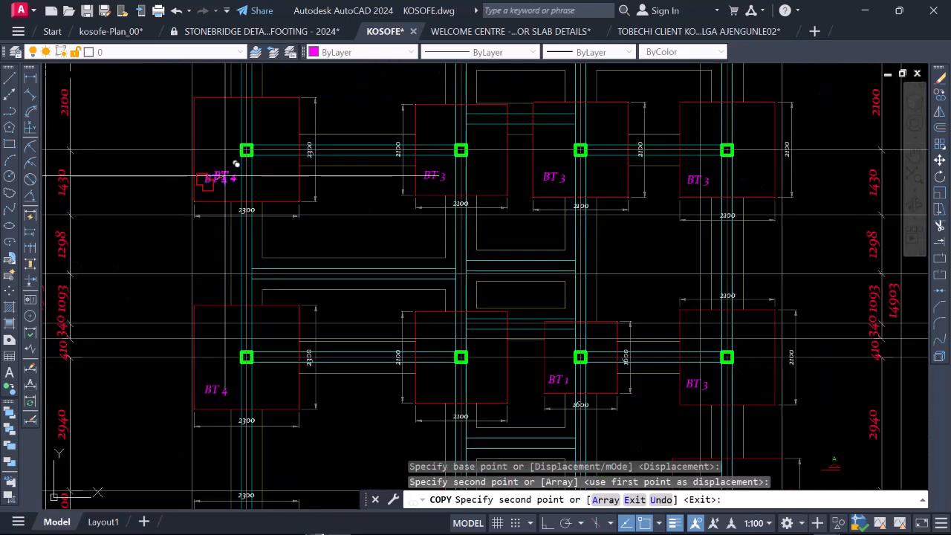
scroll(238, 330, up, 3)
scroll(234, 378, down, 4)
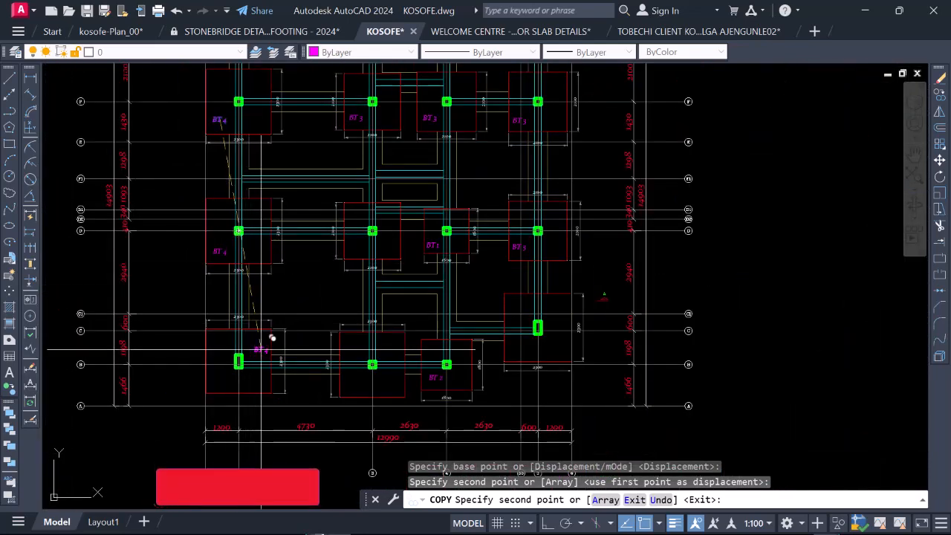
scroll(246, 378, up, 2)
scroll(234, 389, up, 4)
click(174, 355)
scroll(176, 272, down, 6)
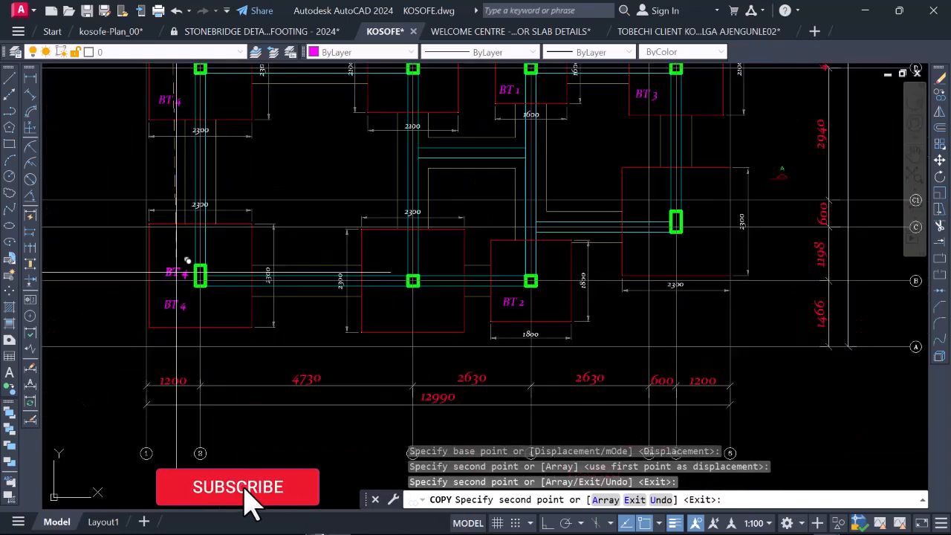
Step: Place further BT 4 label copies in the 2300 mm footings at grids B-3 and C-5, and end the Copy command
scroll(325, 304, up, 2)
scroll(325, 303, up, 4)
click(255, 267)
scroll(255, 267, down, 6)
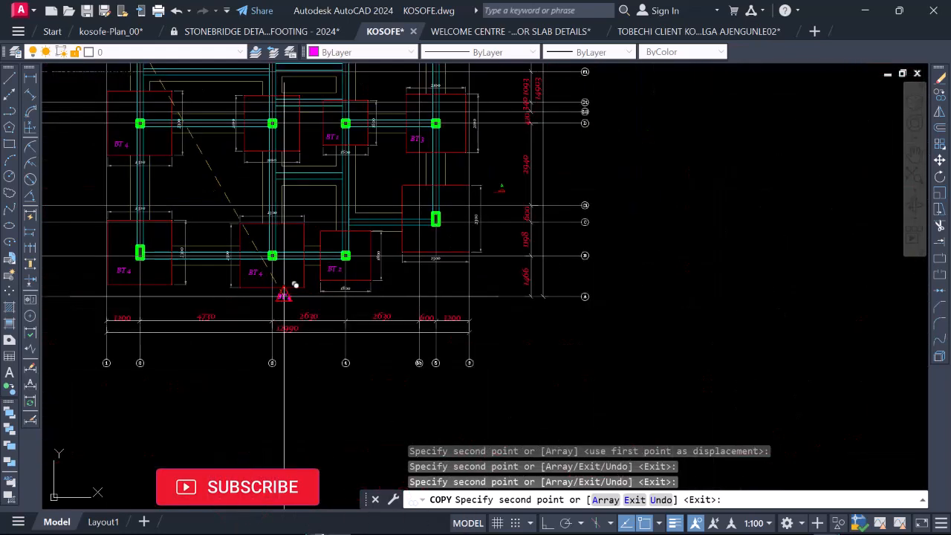
scroll(422, 208, up, 5)
click(430, 288)
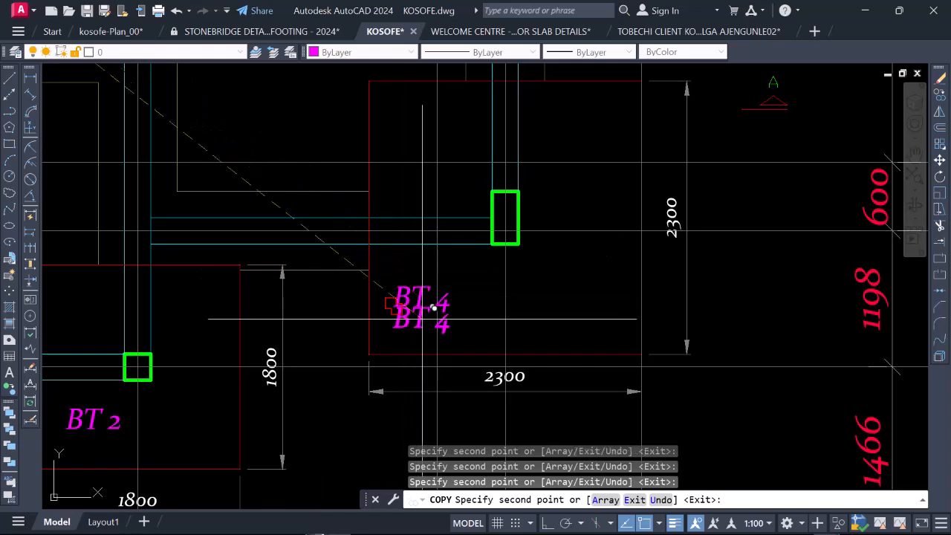
scroll(422, 323, down, 8)
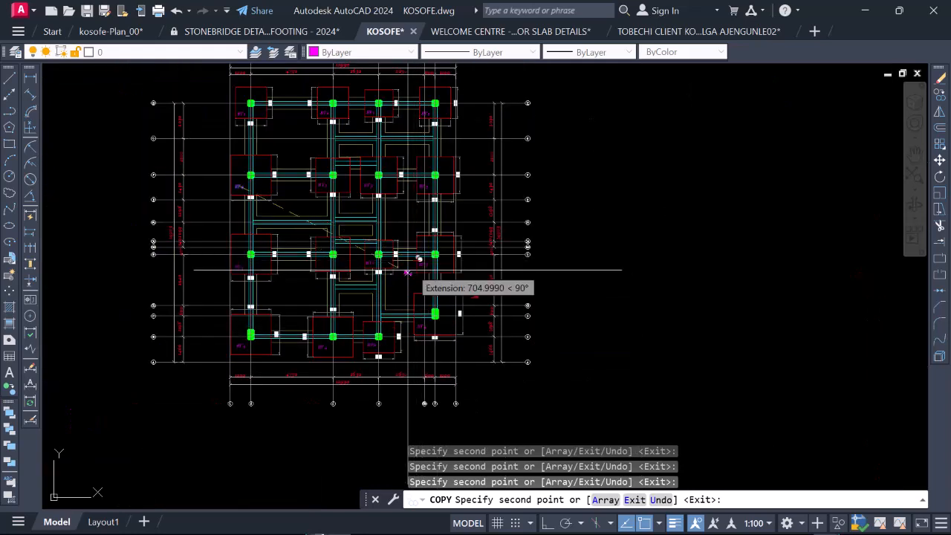
scroll(394, 223, down, 3)
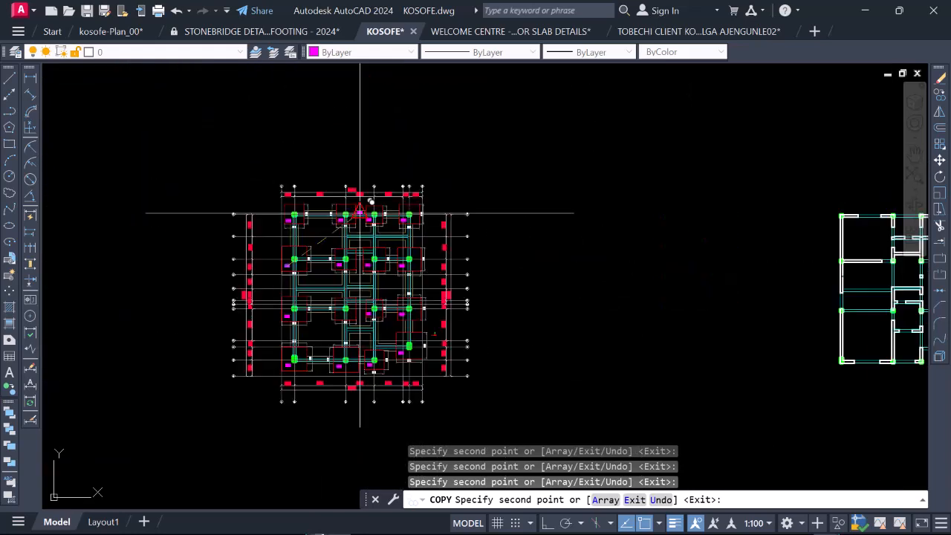
scroll(355, 264, up, 3)
scroll(357, 279, down, 3)
key(Escape)
Step: Copy the BT 3 label from the footing at grid D-5 into the unlabelled 2100 mm footing at grid D-3
scroll(346, 308, up, 5)
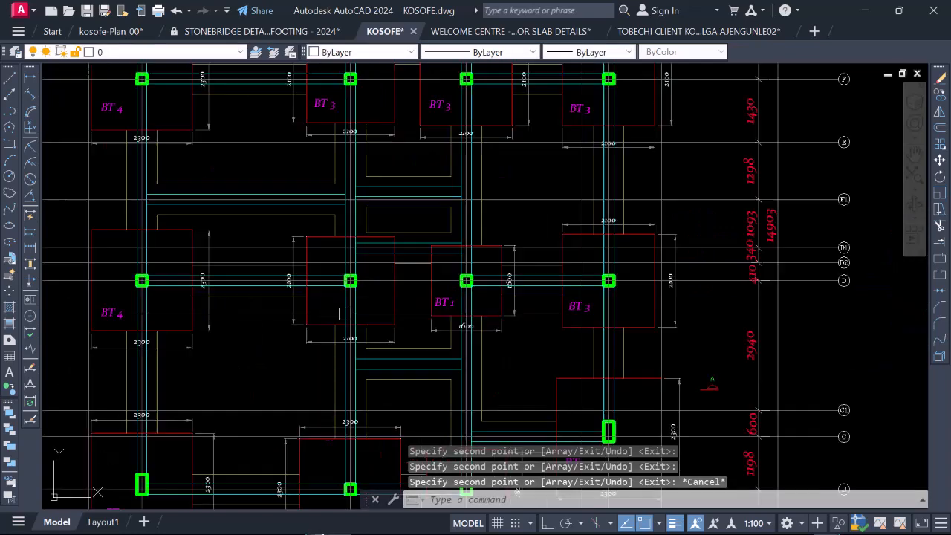
scroll(327, 305, up, 4)
scroll(354, 295, down, 4)
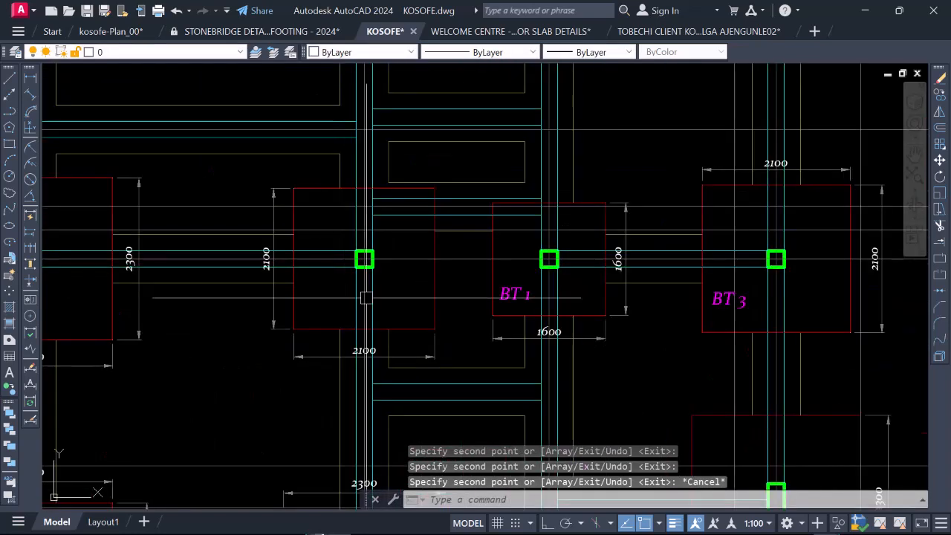
scroll(566, 295, up, 5)
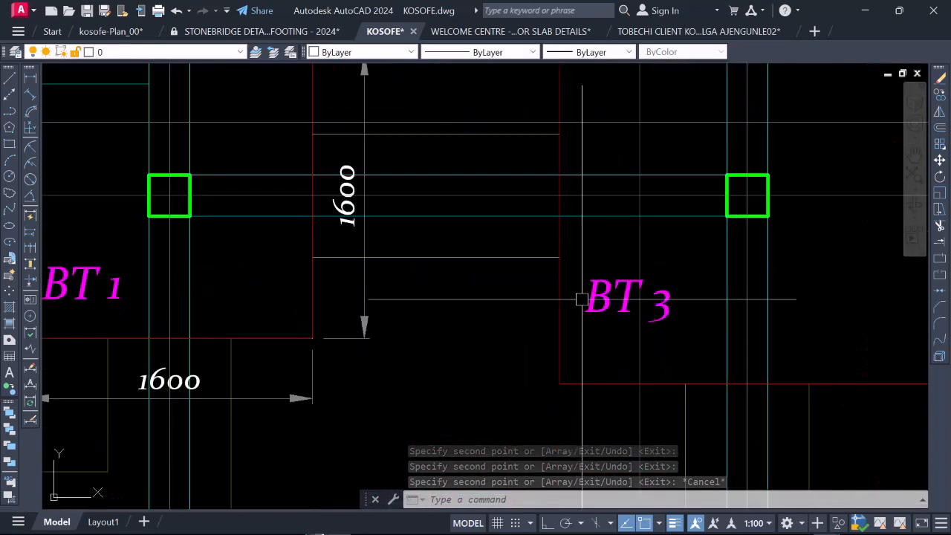
click(572, 296)
right_click(589, 301)
click(629, 301)
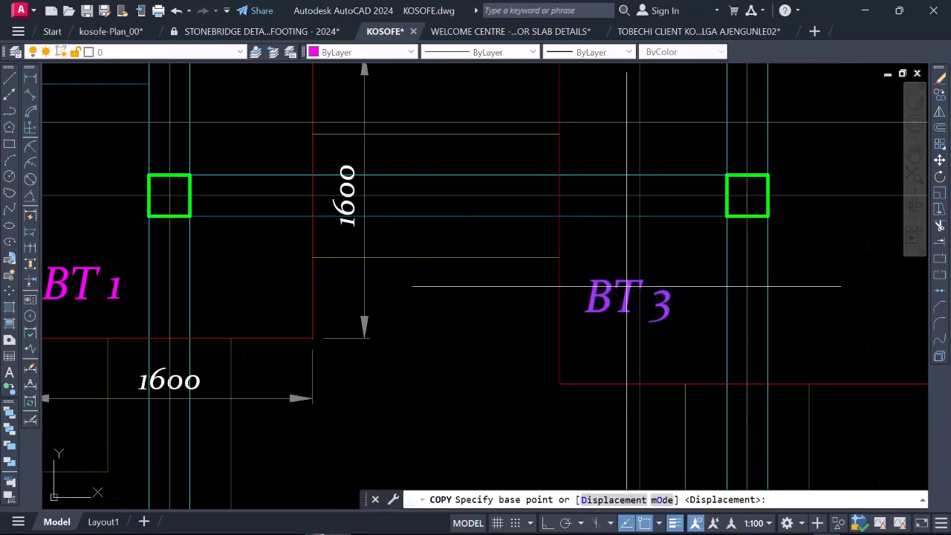
click(631, 297)
scroll(686, 262, down, 5)
scroll(446, 309, down, 3)
scroll(425, 267, up, 6)
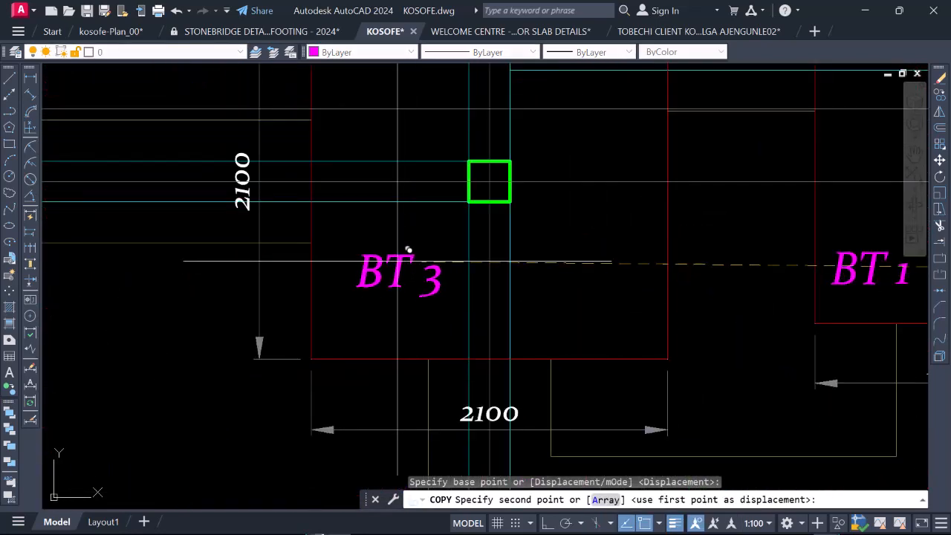
click(408, 250)
scroll(408, 250, down, 8)
key(Escape)
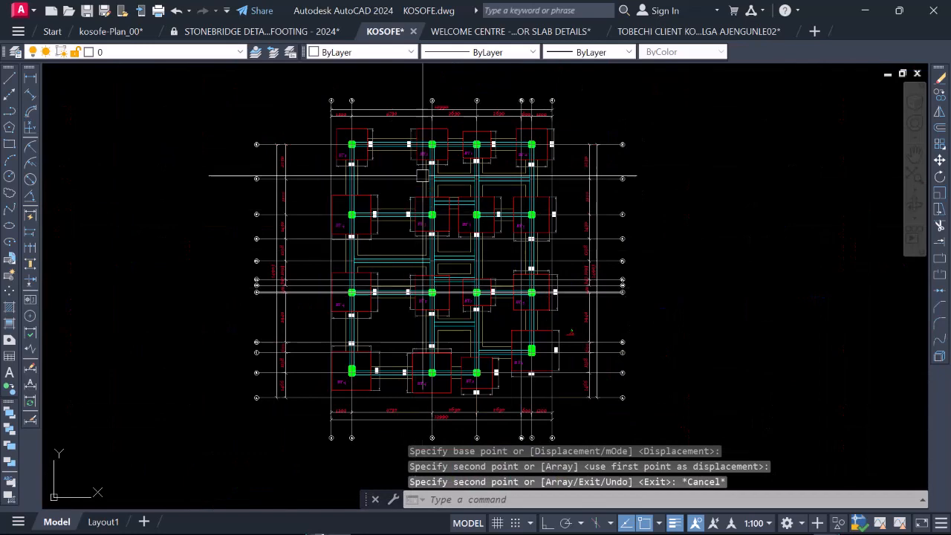
Step: Check the BT type labels against the footing dimensions across all rows of the foundation plan
scroll(422, 176, up, 4)
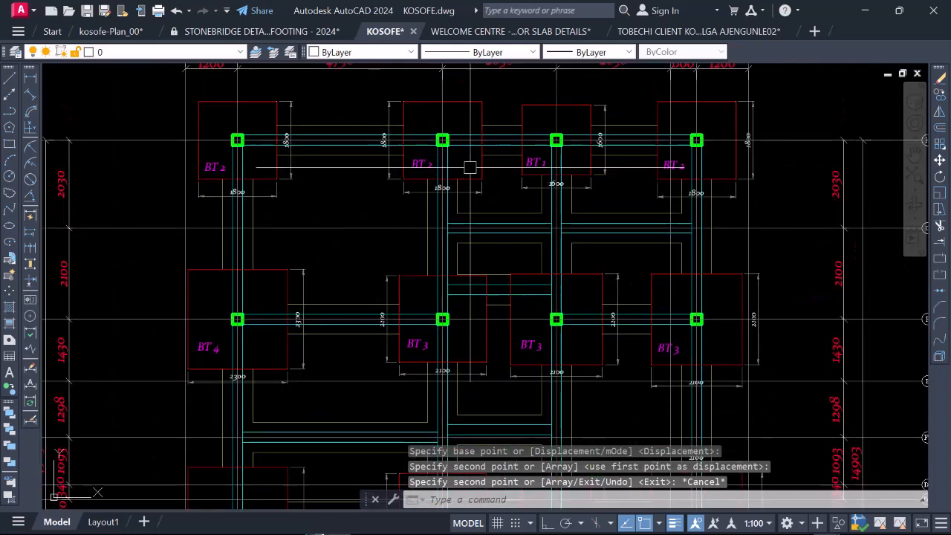
scroll(470, 167, down, 2)
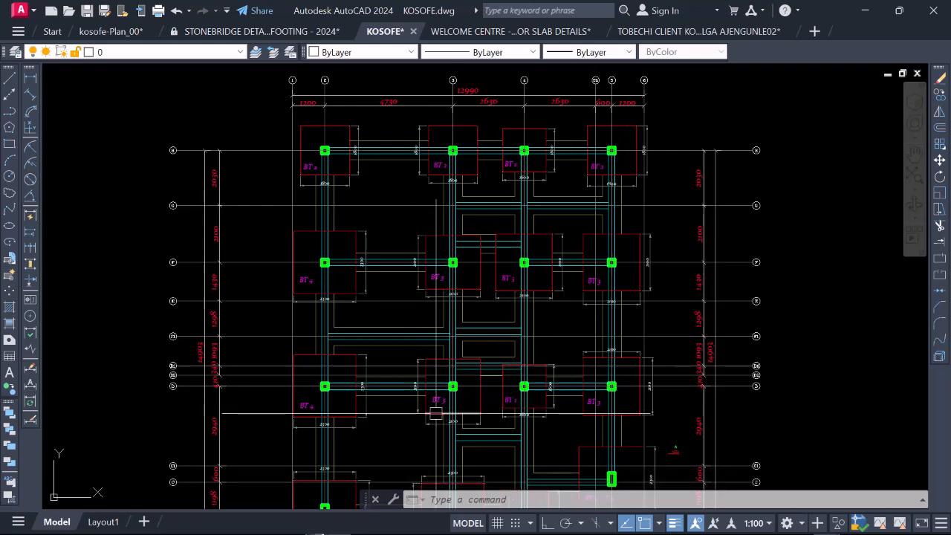
scroll(593, 394, up, 5)
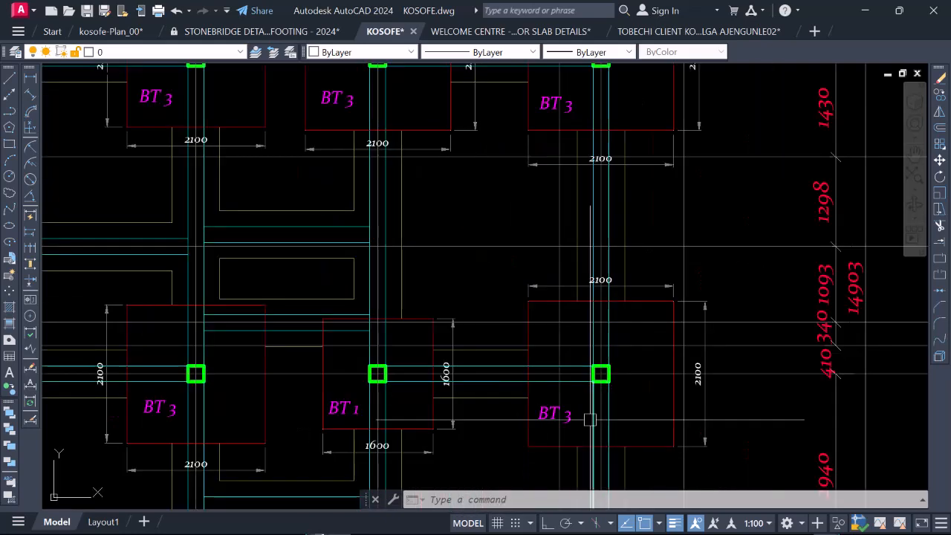
scroll(571, 399, down, 6)
scroll(578, 297, up, 5)
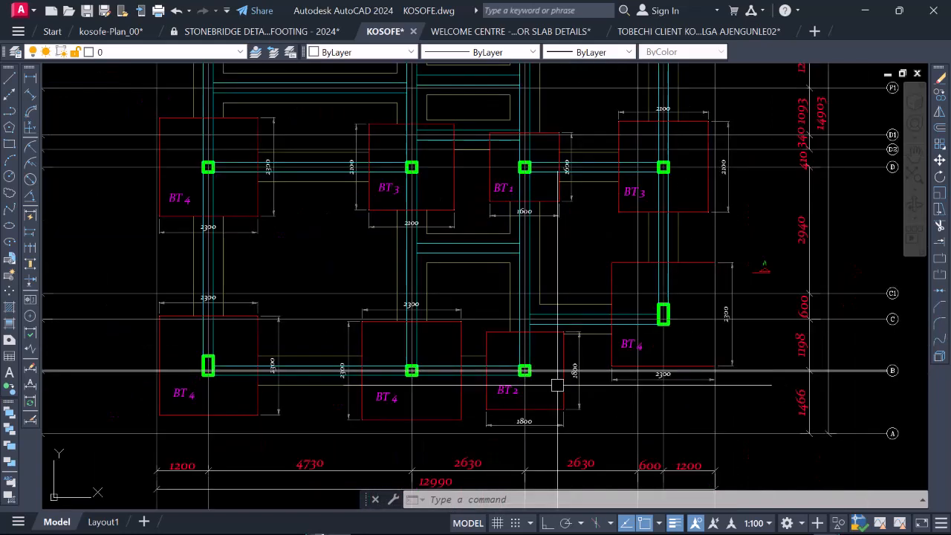
scroll(556, 388, down, 4)
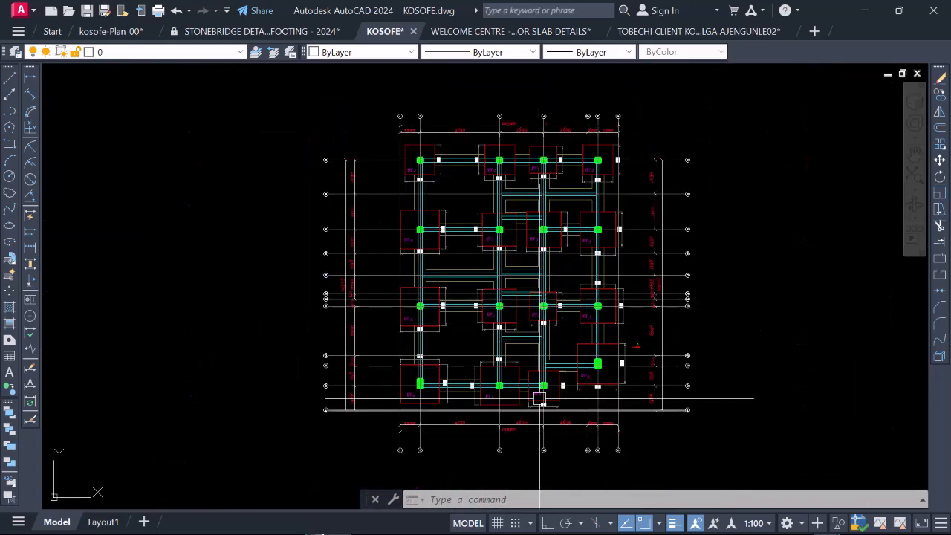
scroll(579, 337, up, 6)
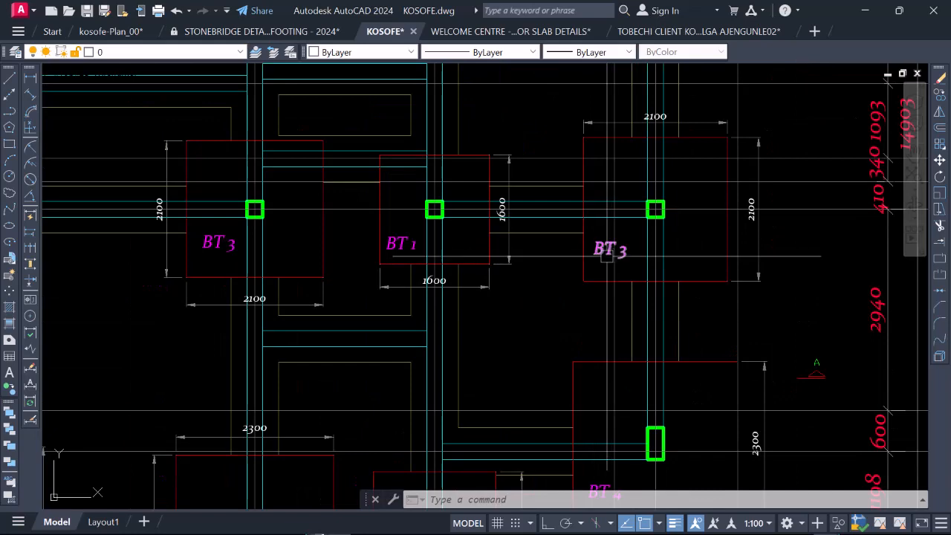
scroll(615, 245, down, 5)
scroll(618, 319, up, 7)
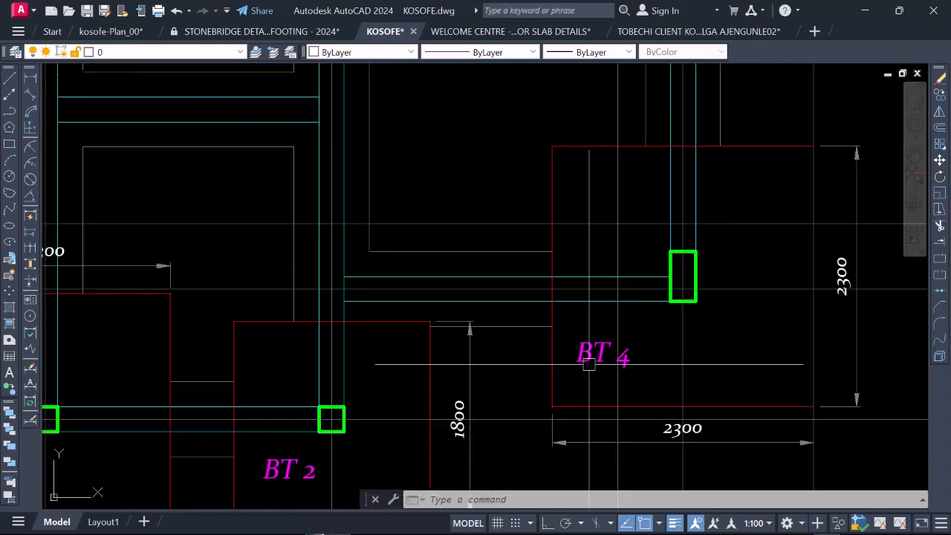
scroll(602, 355, down, 6)
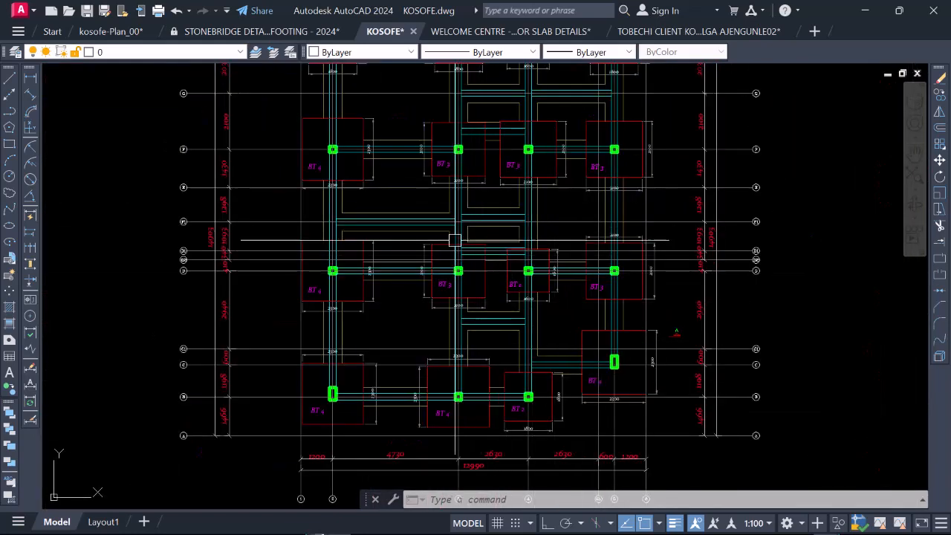
scroll(427, 267, up, 5)
scroll(439, 372, down, 5)
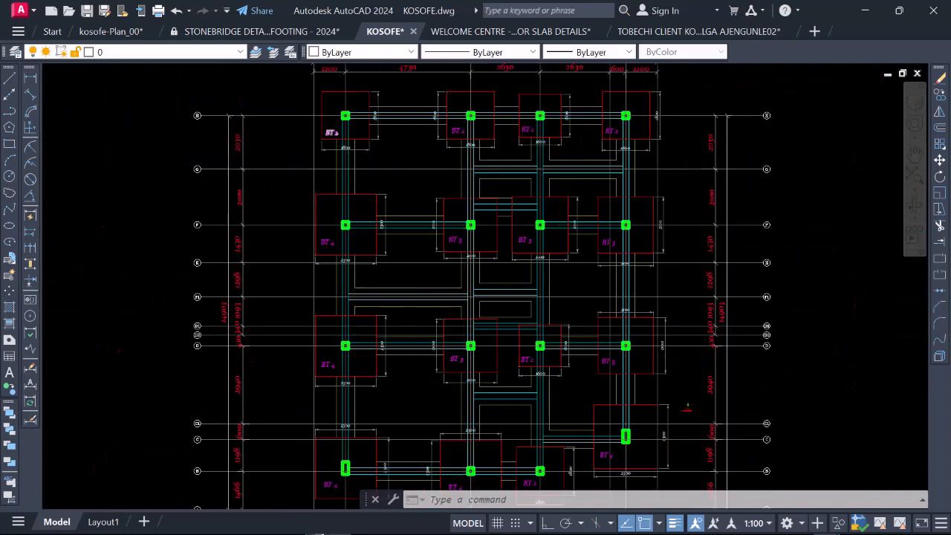
scroll(513, 123, up, 5)
scroll(350, 149, down, 4)
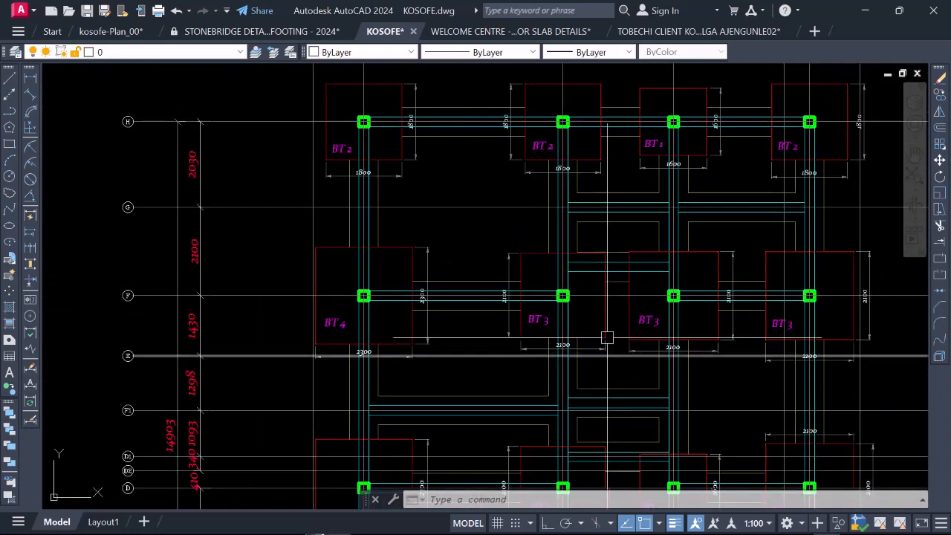
scroll(520, 298, down, 2)
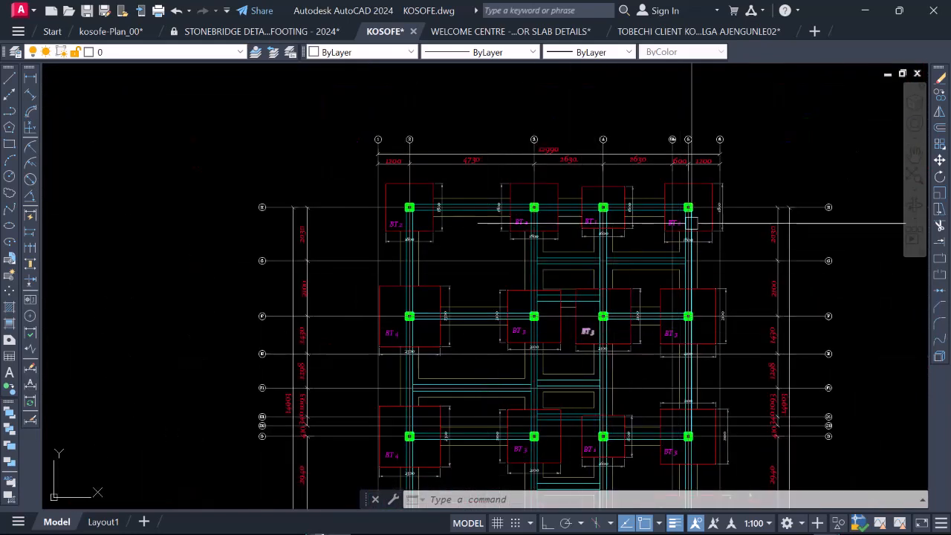
scroll(603, 214, up, 4)
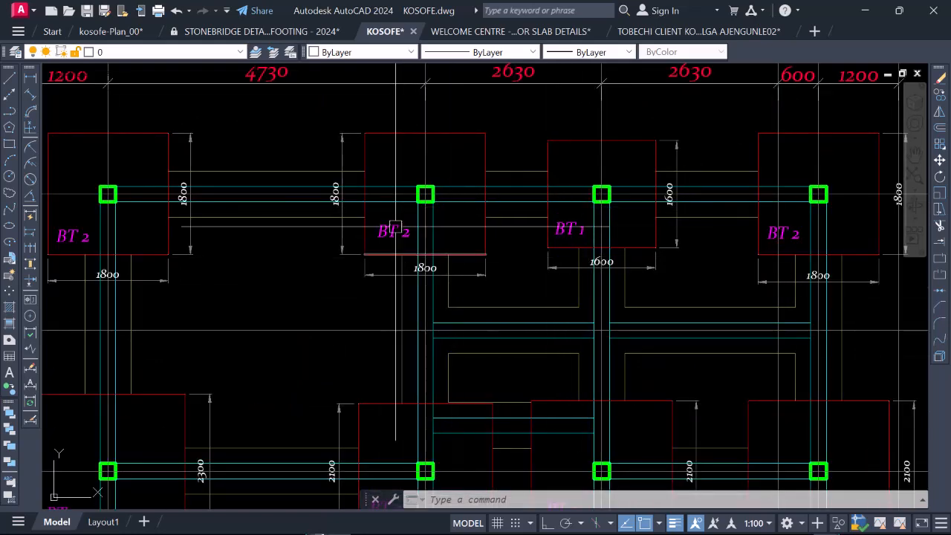
scroll(397, 261, down, 6)
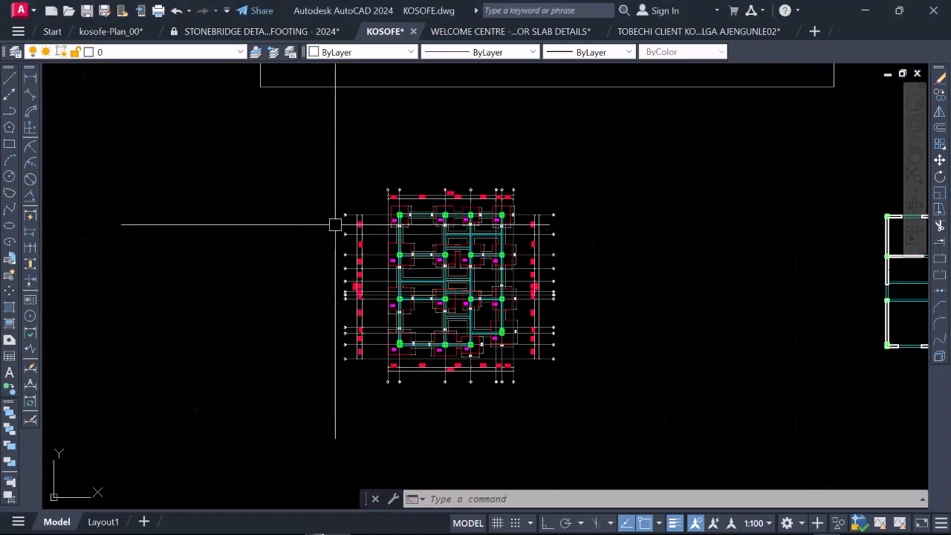
scroll(446, 278, up, 2)
scroll(456, 240, down, 2)
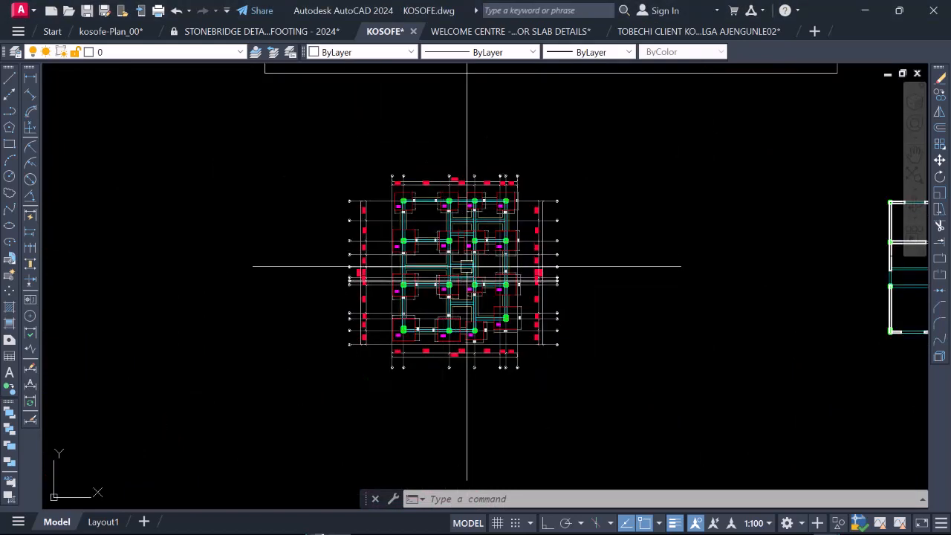
scroll(431, 208, up, 6)
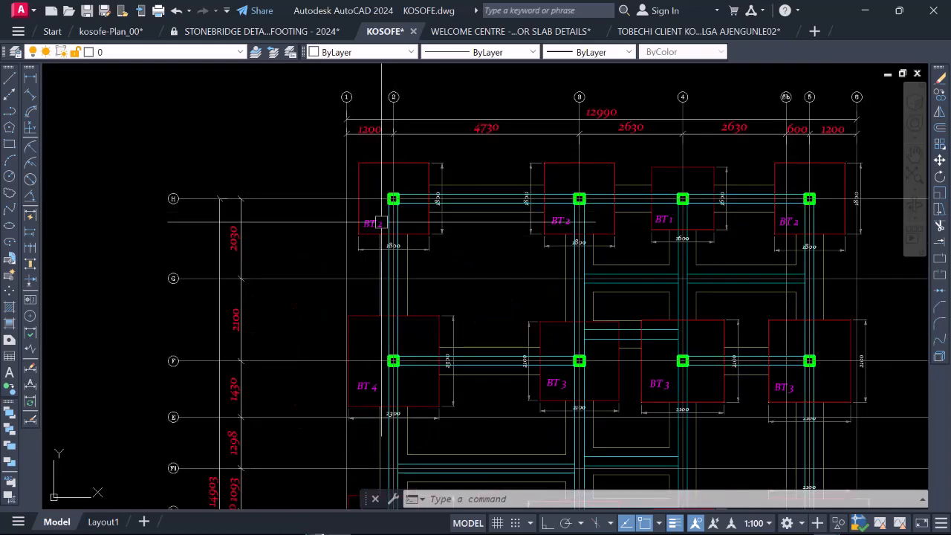
scroll(380, 182, up, 4)
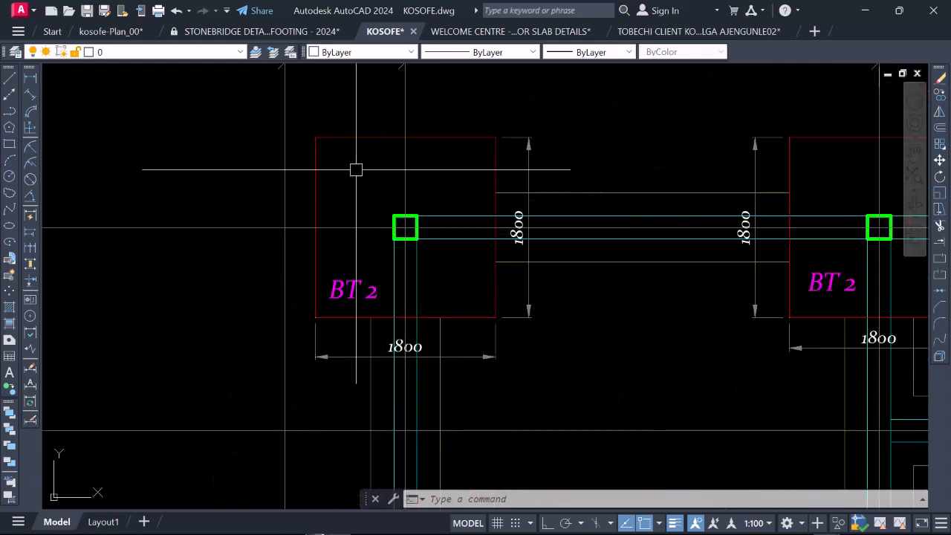
scroll(354, 168, down, 7)
scroll(403, 283, up, 4)
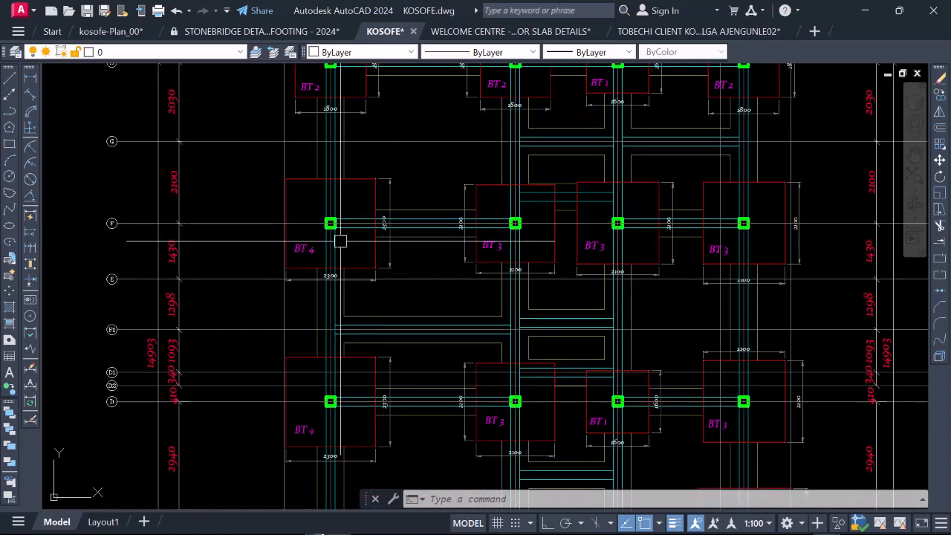
scroll(353, 254, down, 2)
scroll(330, 138, up, 4)
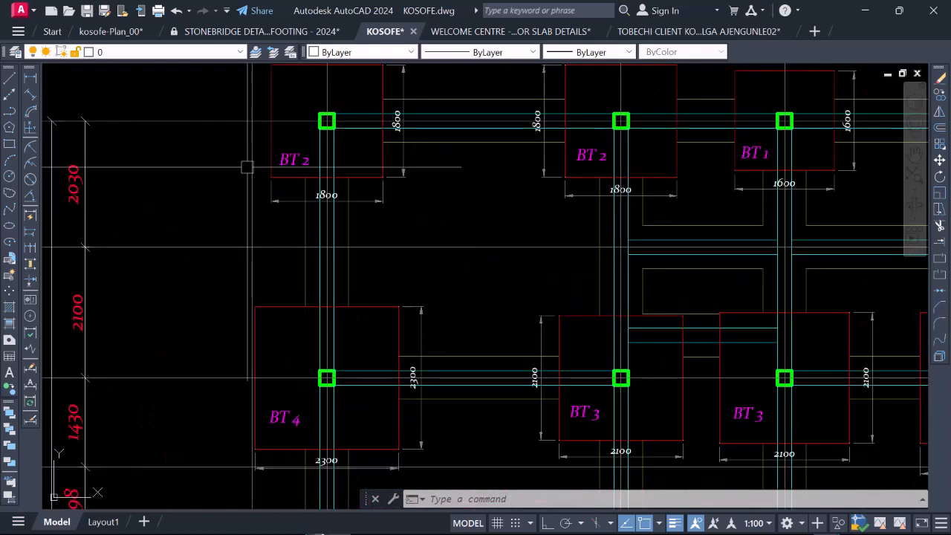
scroll(240, 166, down, 5)
scroll(378, 190, up, 5)
scroll(432, 188, down, 6)
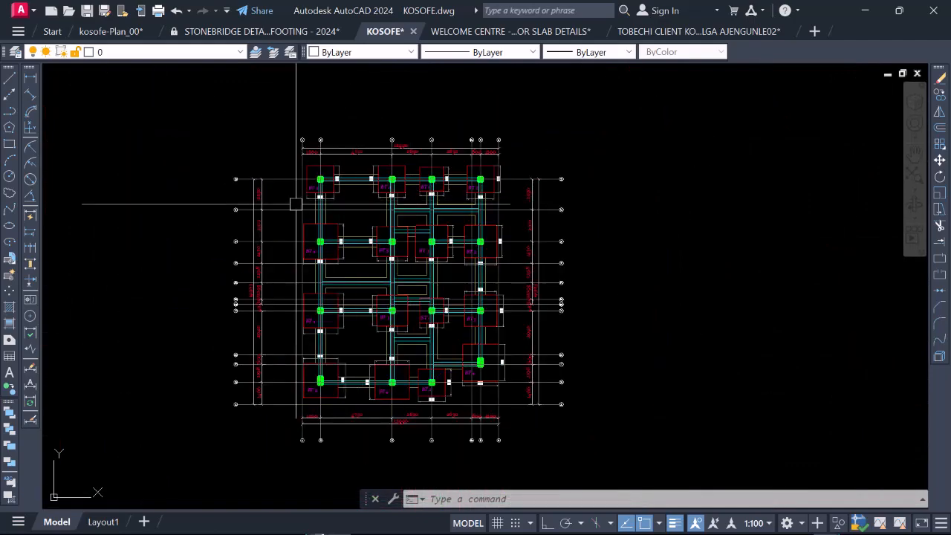
scroll(335, 187, up, 3)
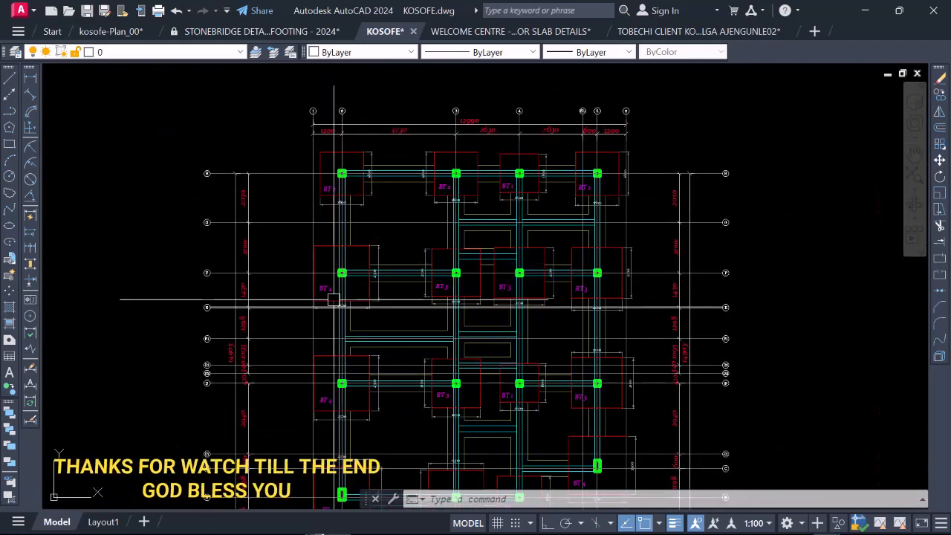
scroll(330, 283, up, 5)
scroll(327, 277, down, 5)
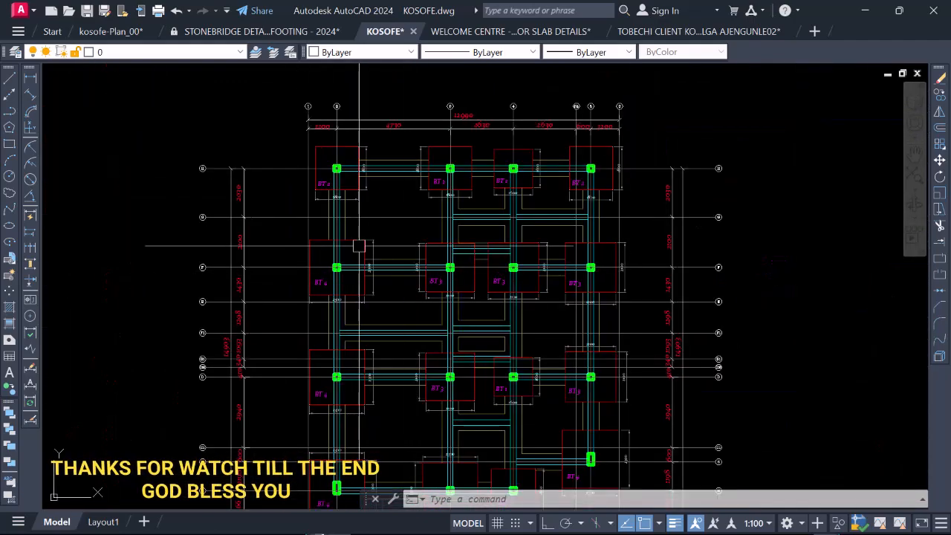
scroll(361, 246, down, 7)
scroll(361, 268, up, 5)
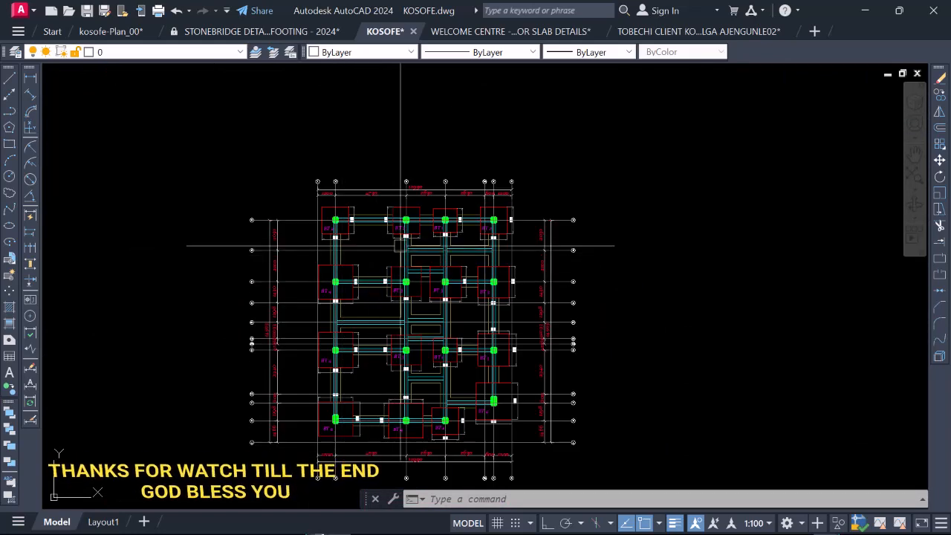
scroll(372, 329, down, 2)
scroll(387, 285, up, 3)
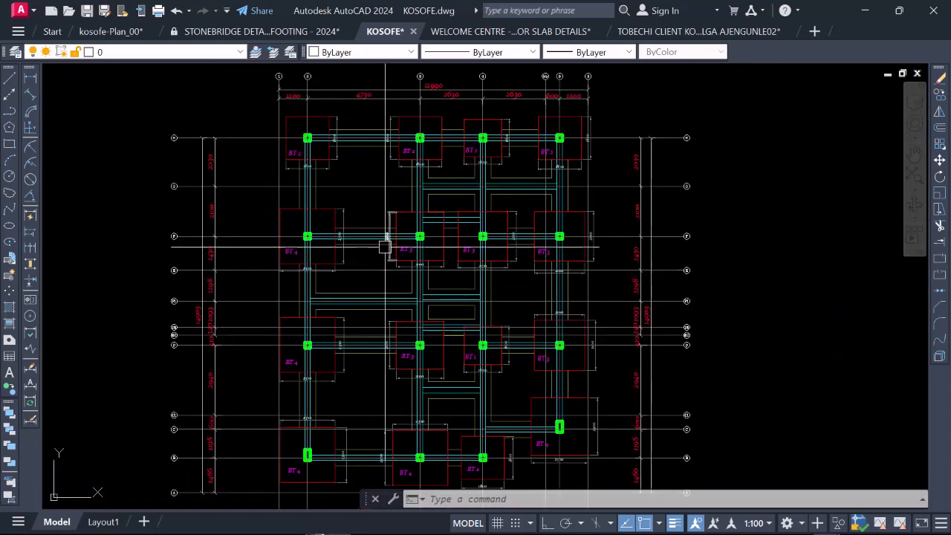
scroll(378, 187, down, 4)
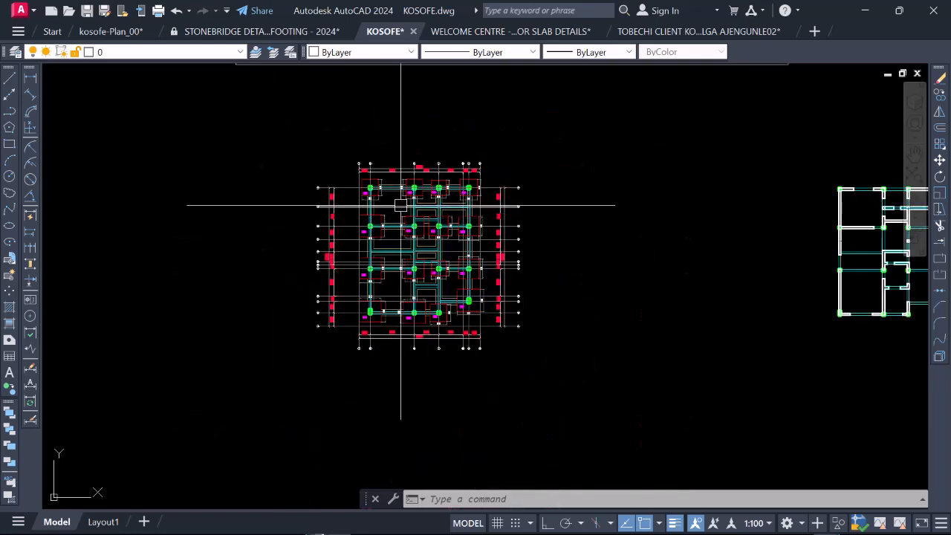
scroll(398, 209, up, 2)
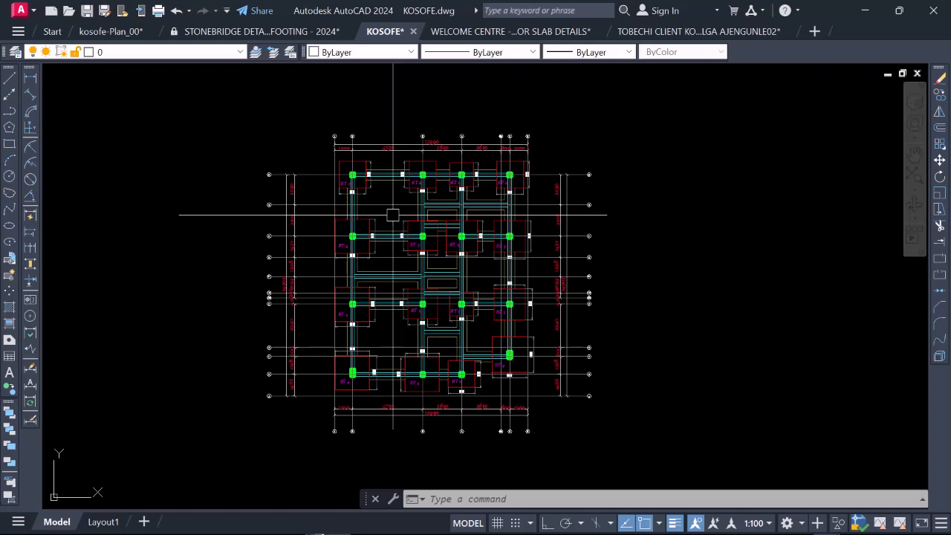
scroll(414, 230, down, 2)
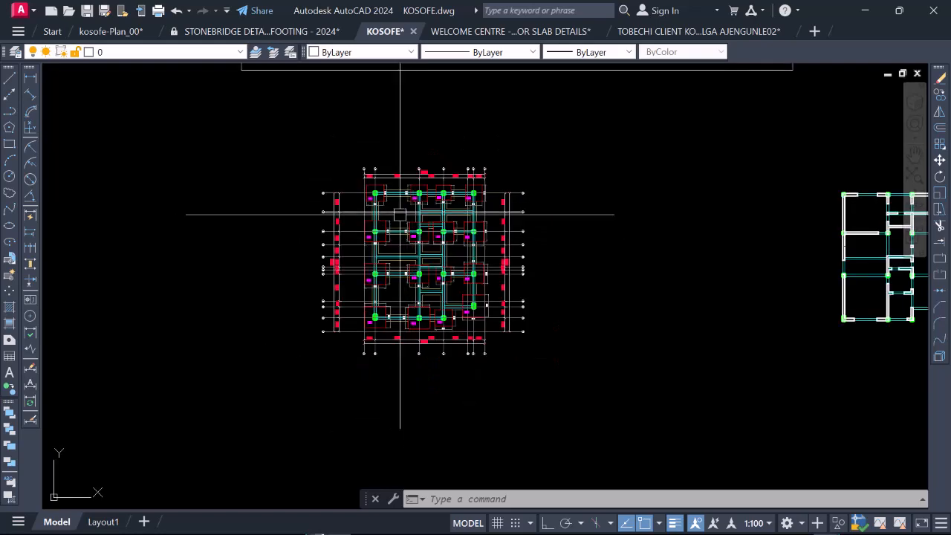
scroll(400, 214, up, 2)
scroll(401, 214, down, 2)
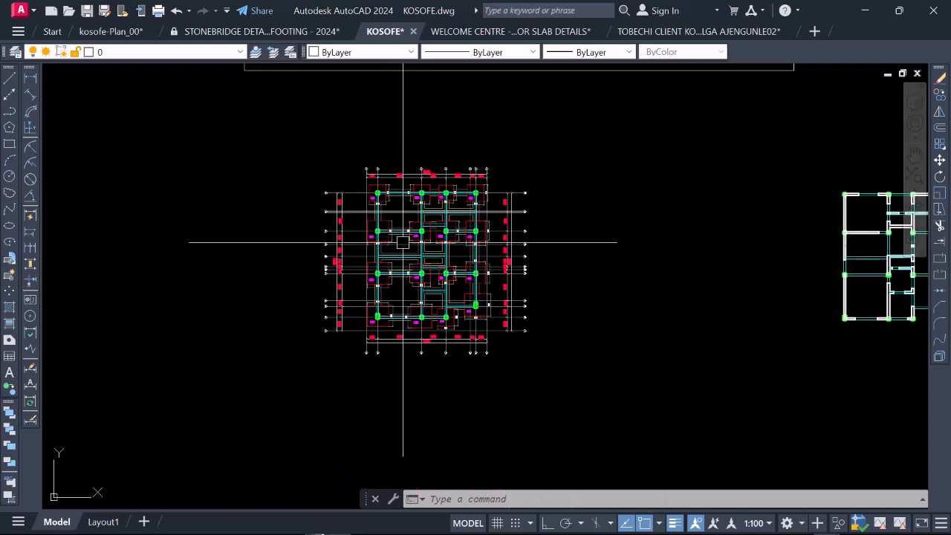
scroll(402, 230, up, 2)
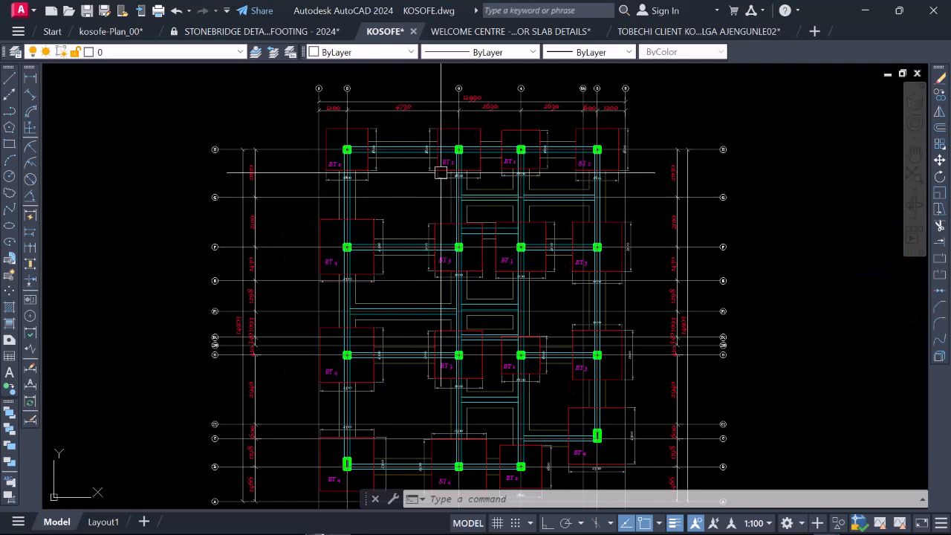
middle_drag(778, 300, 643, 239)
scroll(657, 262, down, 3)
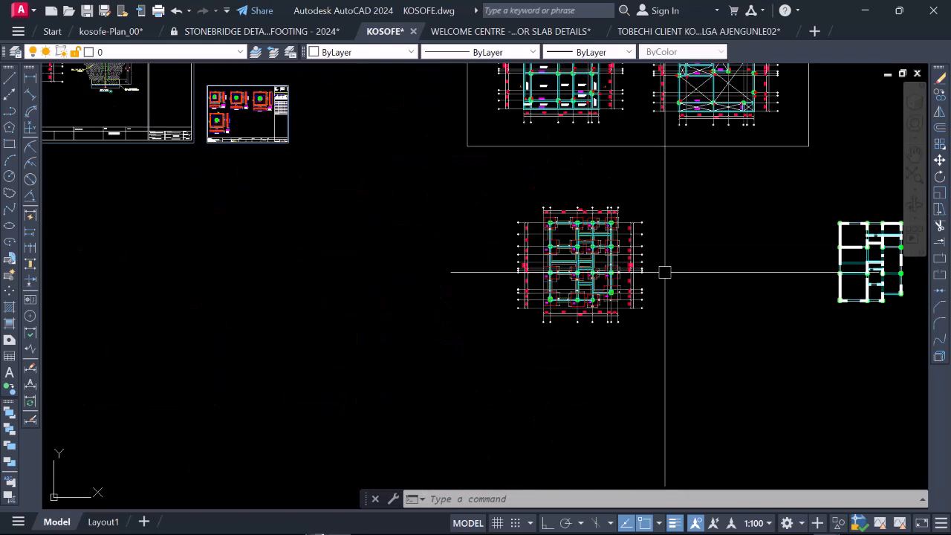
scroll(580, 247, up, 2)
scroll(577, 258, down, 1)
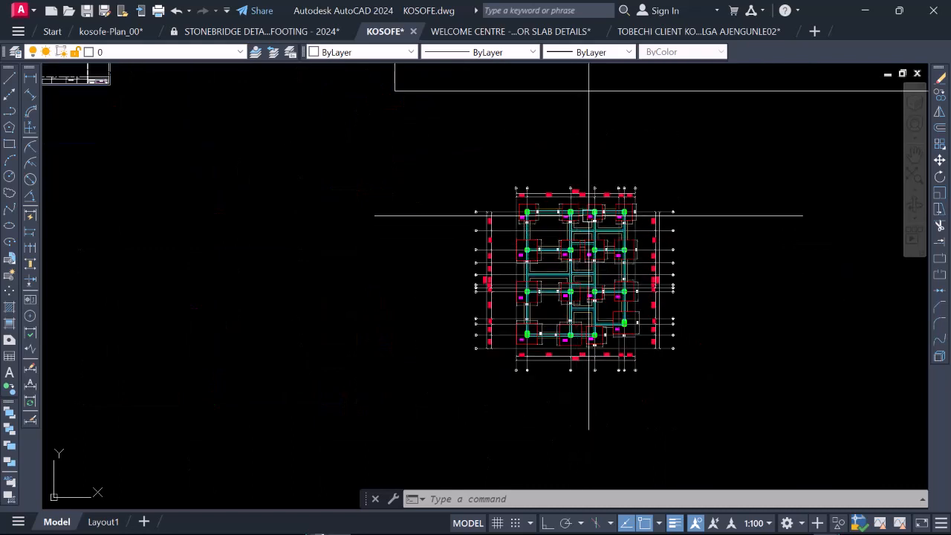